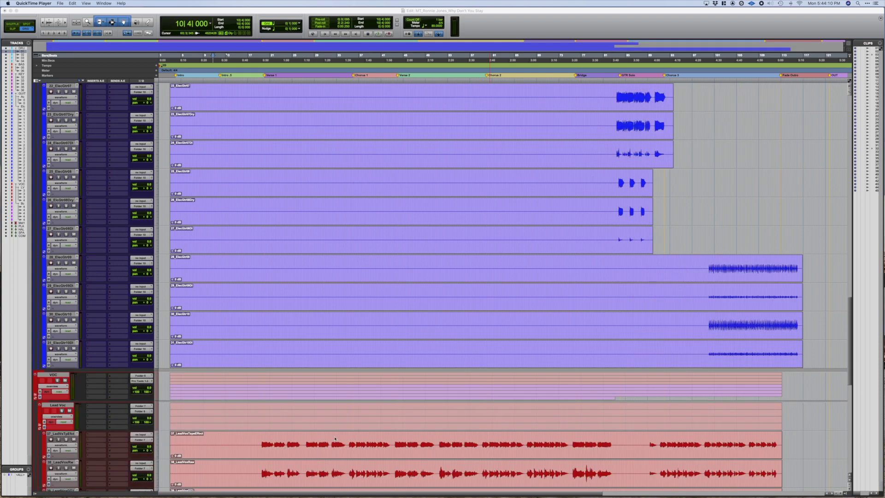
Insert the stereo SSLComp plug-in in the first insert slot of the Master 1 track.
scroll(316, 437, down, 6)
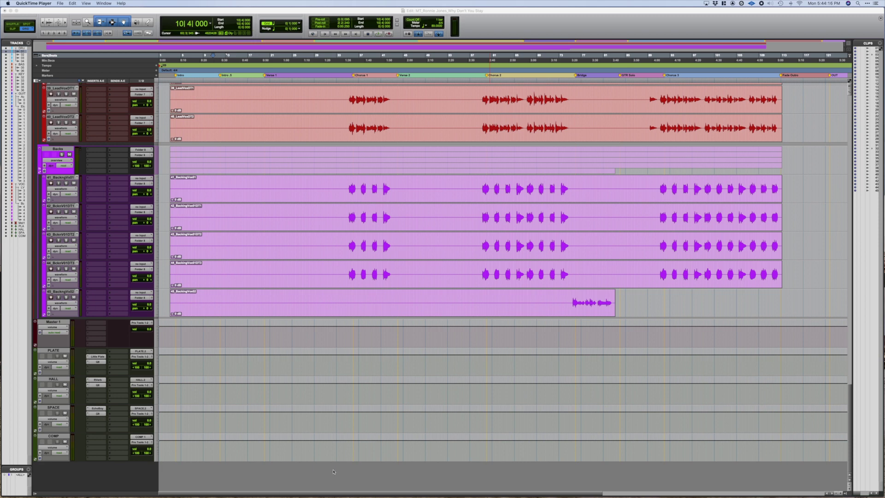
click(384, 342)
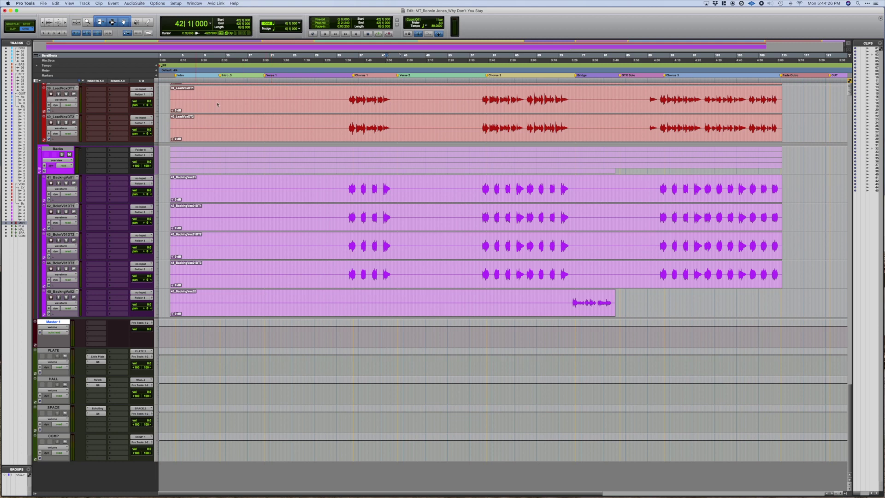
click(103, 327)
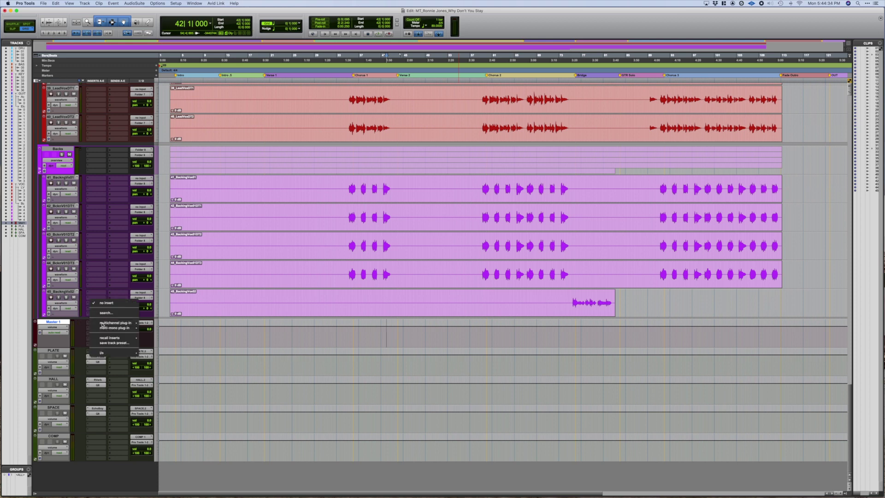
mouse_move(115, 323)
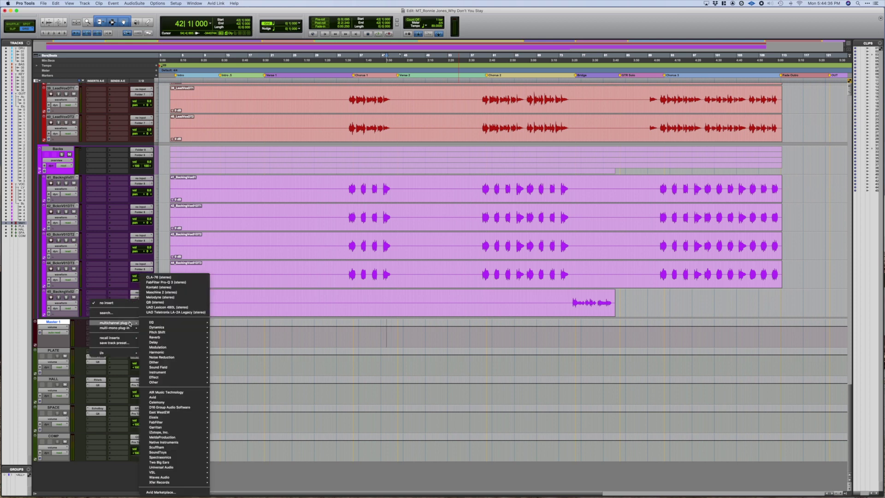
mouse_move(159, 327)
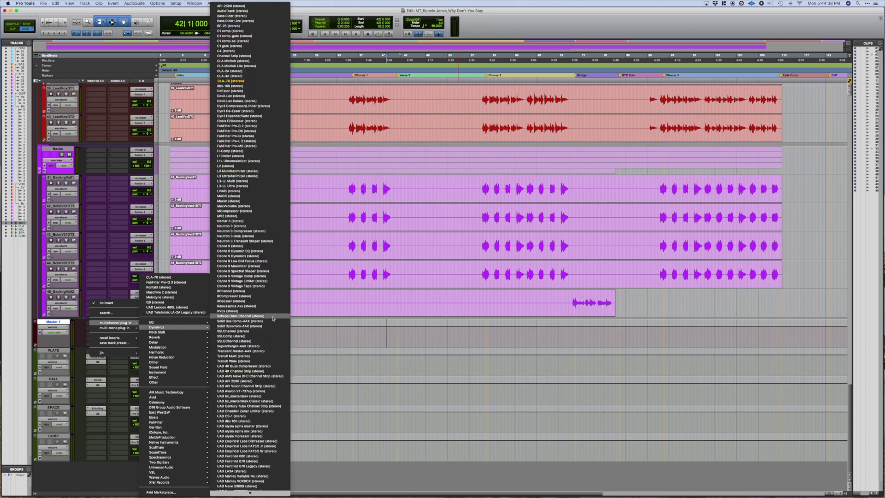
click(260, 337)
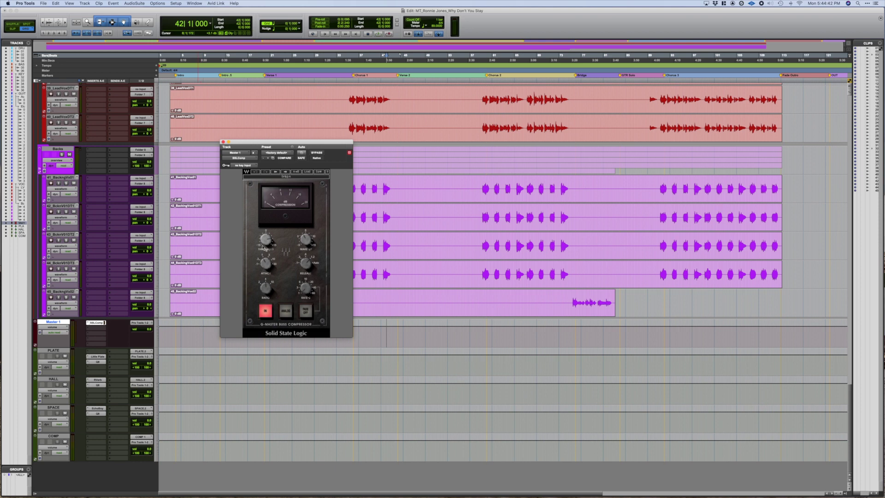
Load the Punch preset in the master bus compressor and fine-tune its threshold and make-up gain.
click(308, 172)
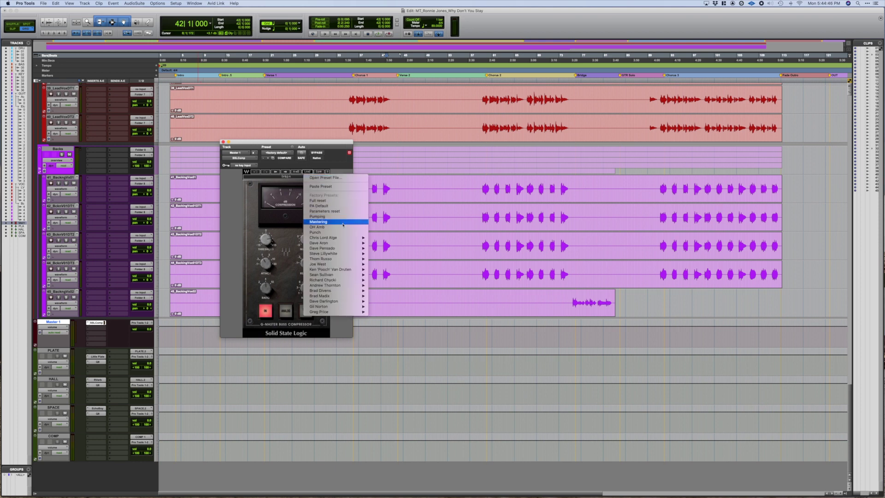
mouse_move(340, 244)
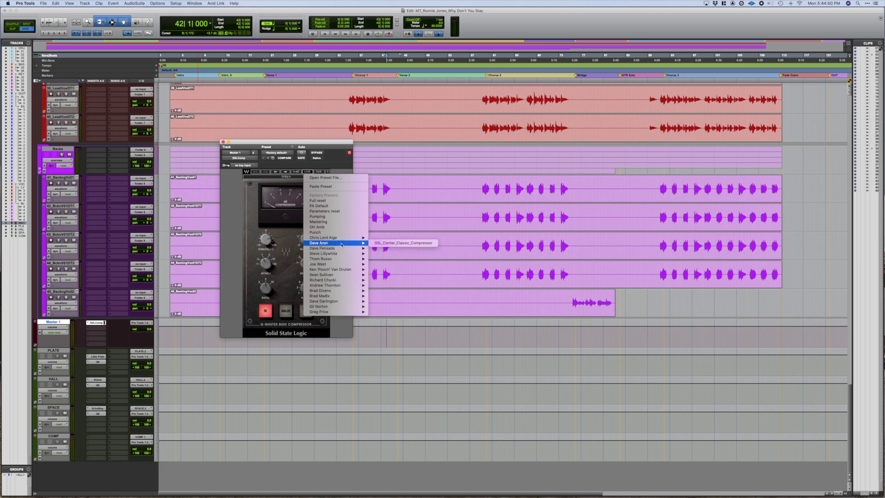
mouse_move(351, 303)
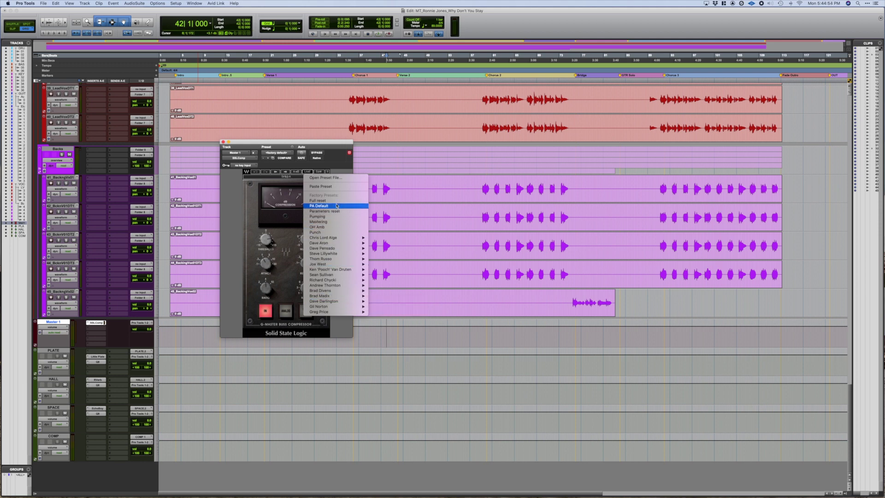
click(323, 233)
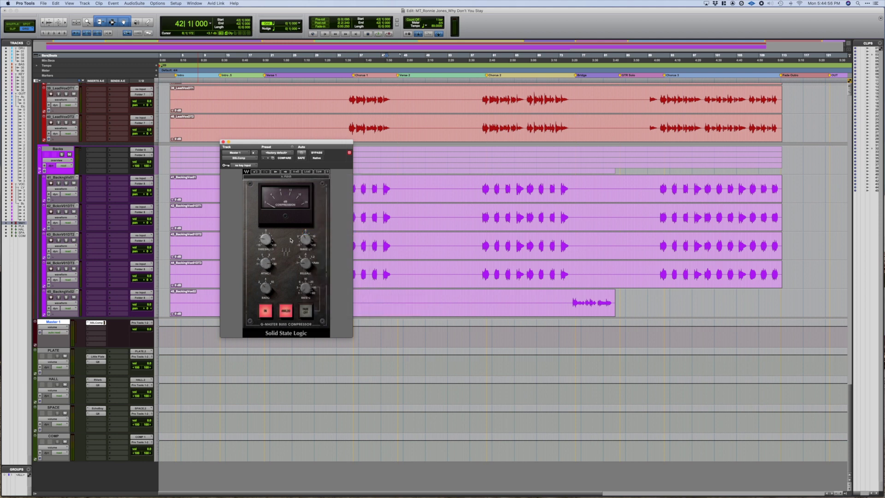
drag(266, 240, 266, 239)
drag(307, 244, 306, 239)
Lower the volume of the Master 1 track by a few decibels for headroom.
click(148, 330)
drag(147, 332, 147, 334)
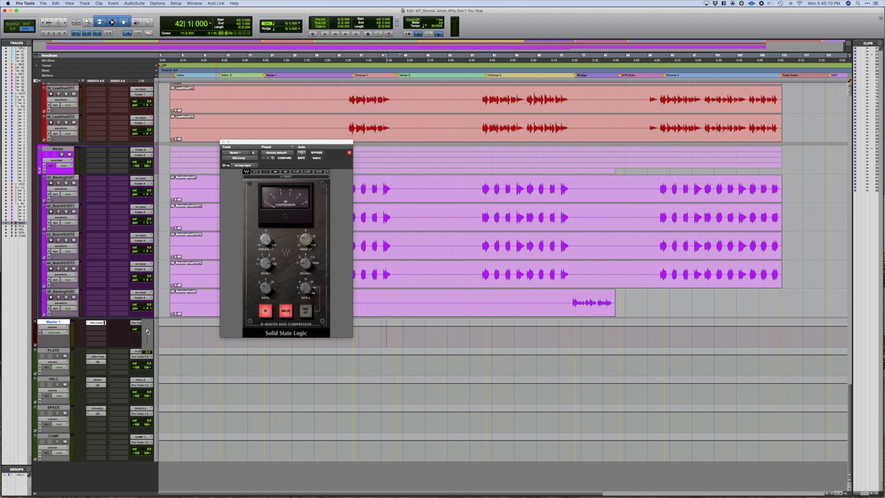
drag(147, 332, 148, 332)
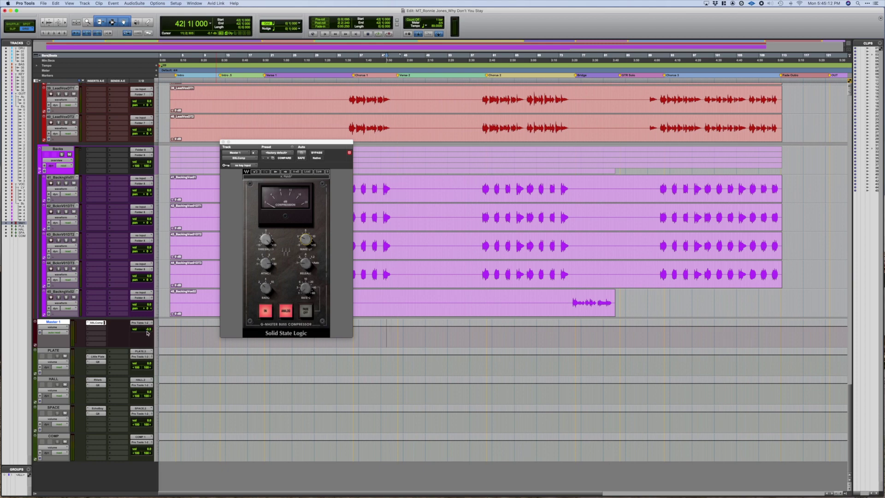
Show the Mix window, close the compressor window, and maximize the mixer so all channel strips can be reviewed.
key(super+equal)
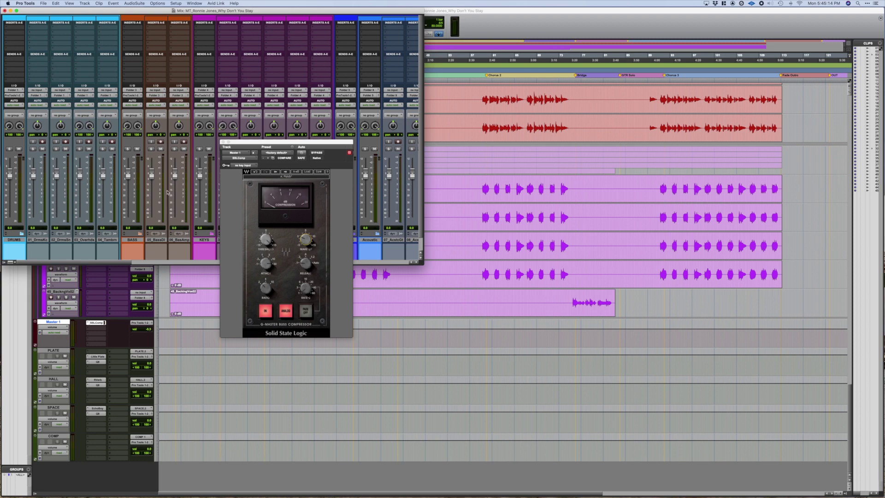
click(222, 142)
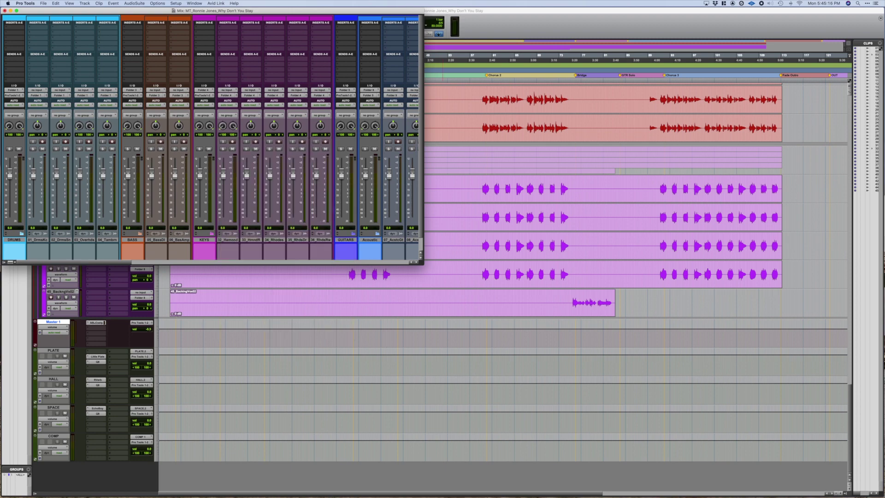
drag(90, 8, 177, 9)
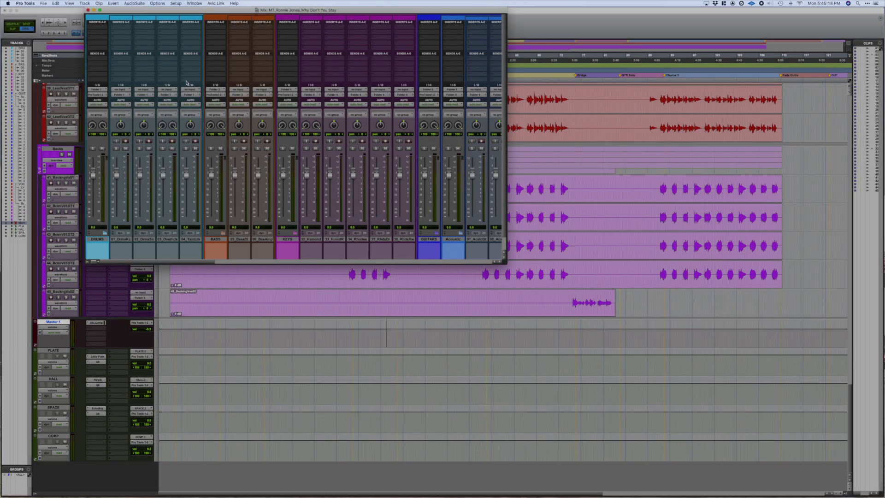
double_click(177, 9)
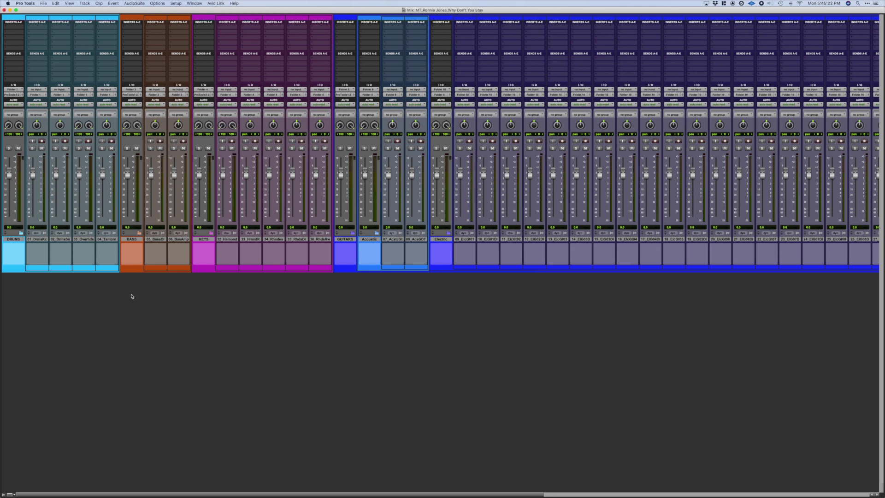
scroll(132, 296, right, 10)
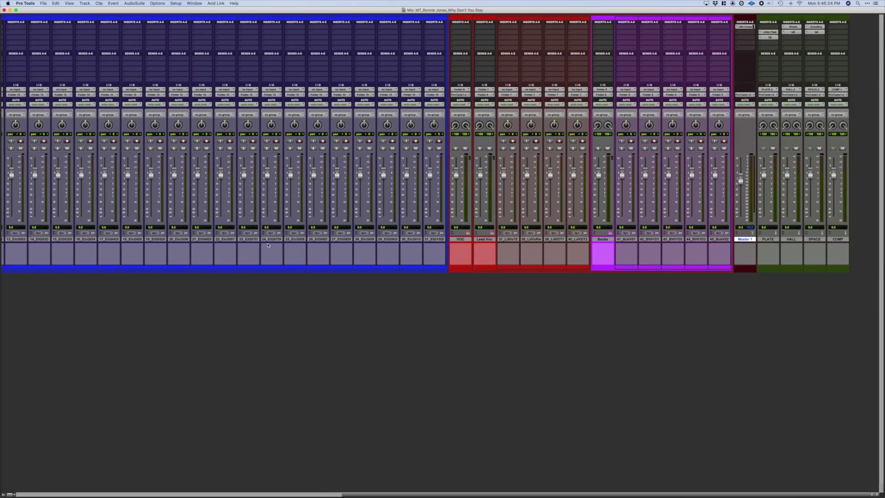
scroll(268, 245, left, 10)
Pull the faders of the DRUMS folder and its four drum tracks all the way down.
drag(8, 180, 35, 292)
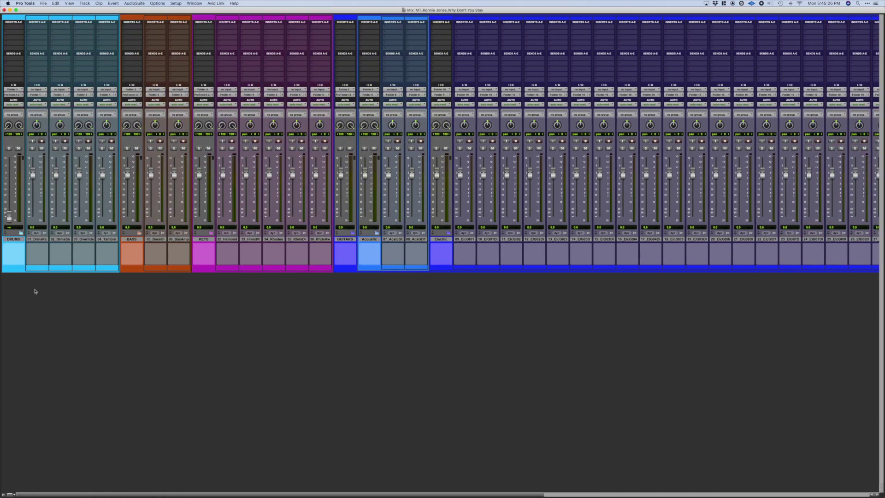
drag(30, 174, 78, 277)
drag(54, 175, 78, 328)
drag(79, 173, 103, 319)
drag(102, 174, 103, 240)
Pull the faders of the BASS folder and its two bass tracks all the way down.
drag(129, 173, 182, 294)
drag(150, 173, 185, 227)
drag(175, 176, 176, 222)
Pull the faders of the KEYS folder and its five keyboard tracks all the way down.
drag(200, 175, 246, 287)
drag(224, 174, 255, 270)
drag(246, 193, 247, 222)
drag(269, 175, 276, 234)
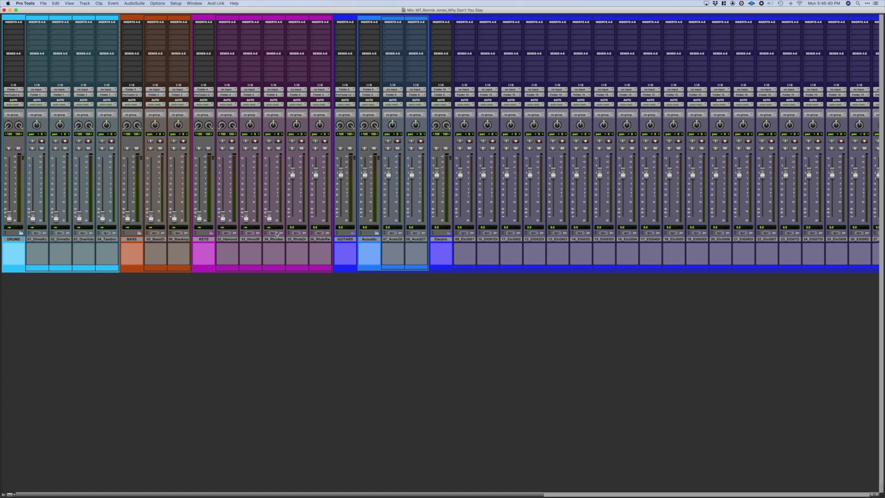
drag(293, 174, 323, 245)
Pull down the faders of the GUITARS, Acoustic and Electric folders and the two acoustic guitar tracks completely.
drag(341, 174, 341, 218)
drag(389, 174, 389, 218)
drag(412, 174, 412, 217)
drag(364, 174, 363, 266)
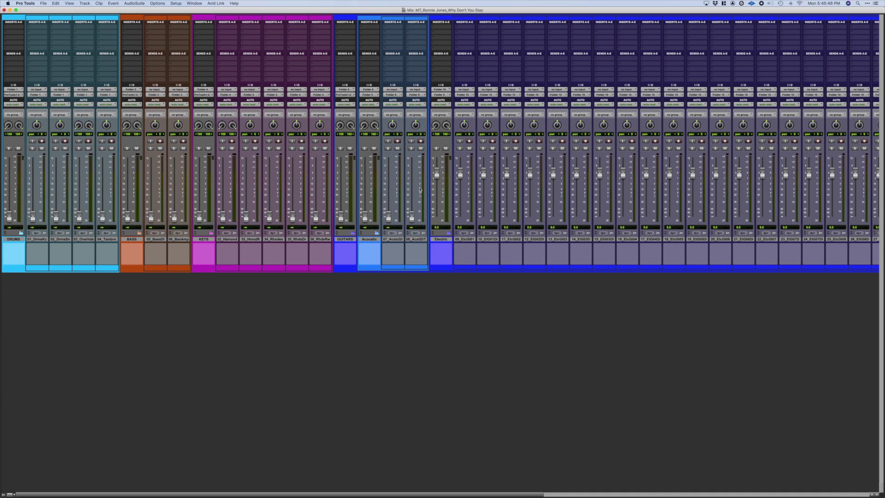
drag(437, 174, 437, 268)
Reset the individual acoustic guitar, keyboard and bass track faders to 0 dB, leaving their folder faders down.
alt+click(412, 216)
alt+click(388, 216)
alt+click(316, 215)
alt+click(292, 216)
alt+click(269, 215)
alt+click(246, 217)
alt+click(224, 216)
alt+click(174, 216)
alt+click(151, 216)
Pull the faders of the VOC, Lead Voc and Backs folders all the way down.
scroll(274, 215, right, 6)
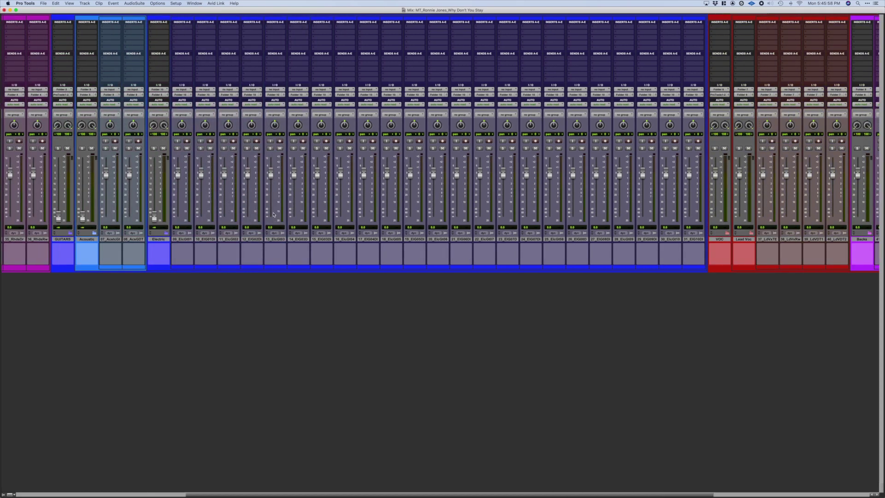
scroll(273, 215, right, 5)
drag(475, 174, 475, 216)
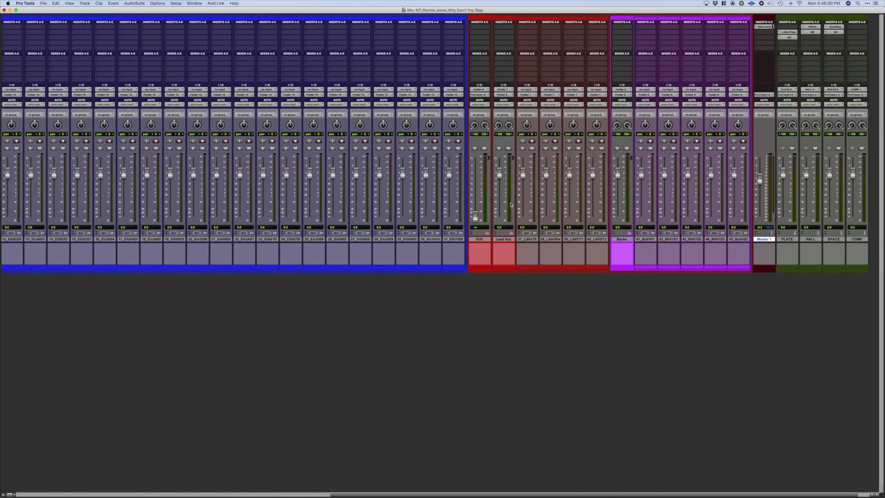
drag(499, 174, 500, 216)
drag(618, 174, 618, 216)
Return to the Edit window, select Chorus 1 from bar 36 to 44 across the four drum tracks, and start playback.
scroll(620, 331, left, 15)
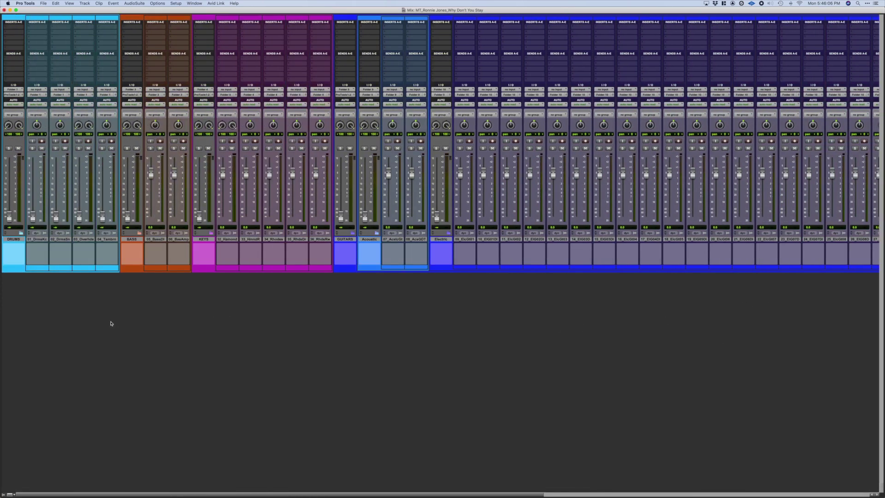
key(super+equal)
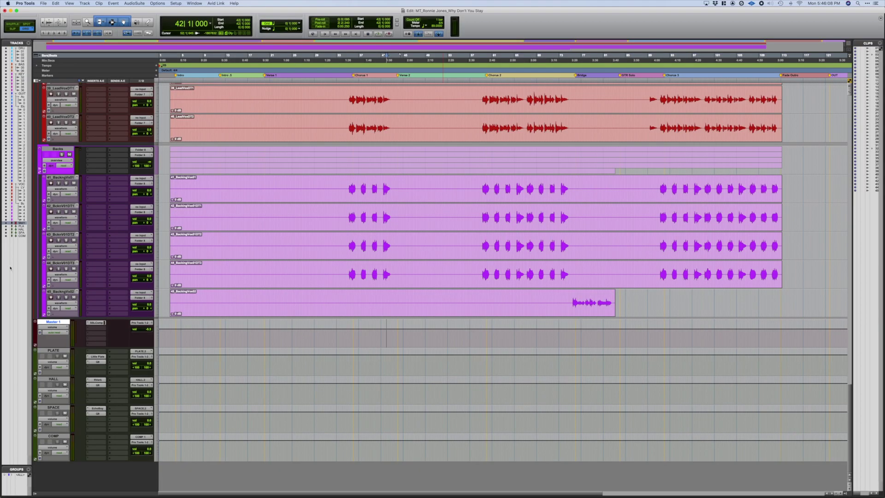
scroll(353, 198, up, 20)
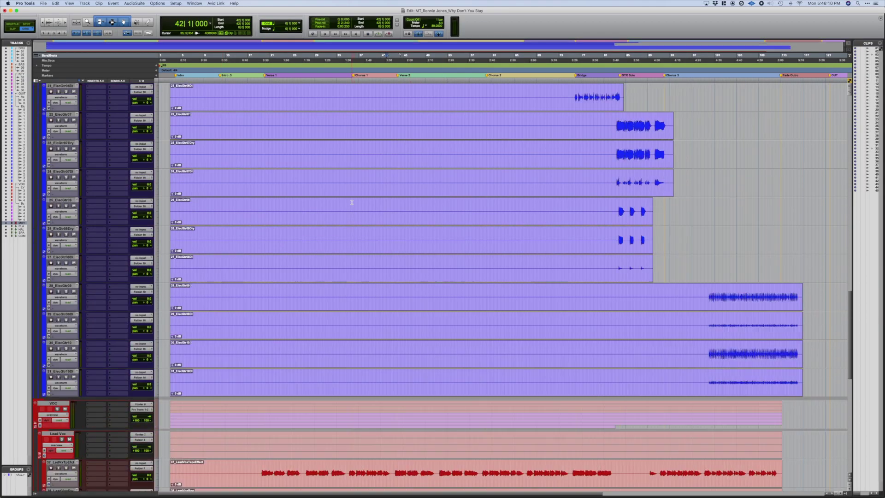
scroll(351, 201, up, 20)
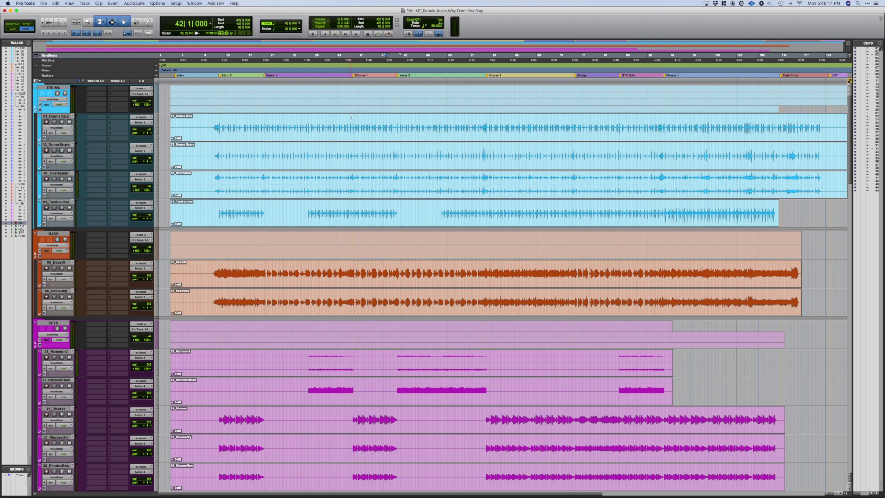
drag(353, 119, 397, 215)
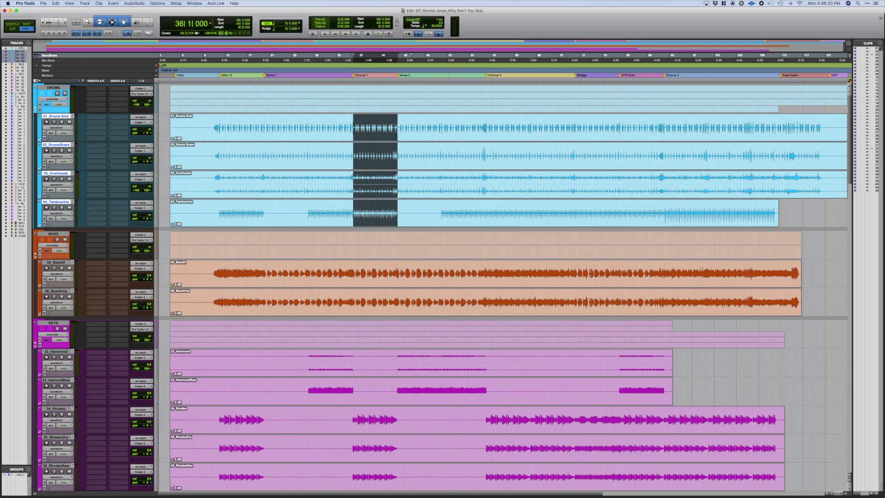
key(space)
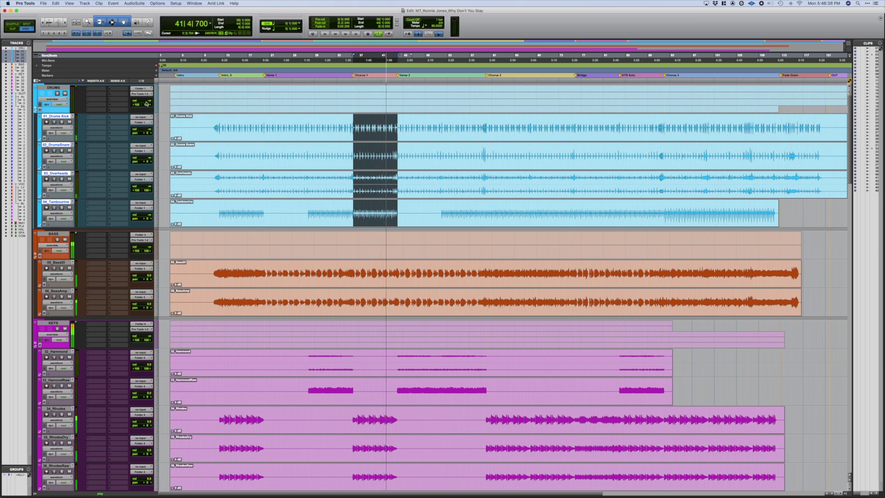
Raise the volumes of the DRUMS folder and the kick, snare and overhead tracks to around 0 dB during playback.
mouse_move(150, 101)
mouse_down()
mouse_move(154, 83)
mouse_move(151, 125)
mouse_move(151, 113)
mouse_up()
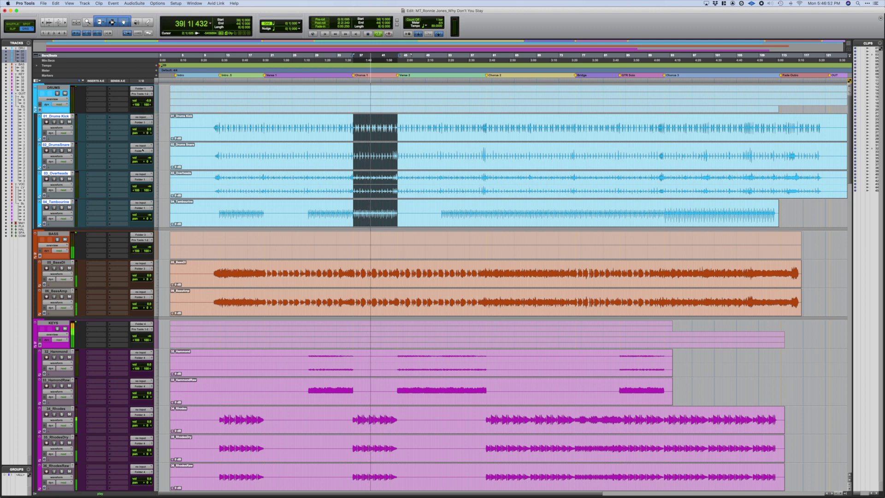
drag(148, 157, 152, 141)
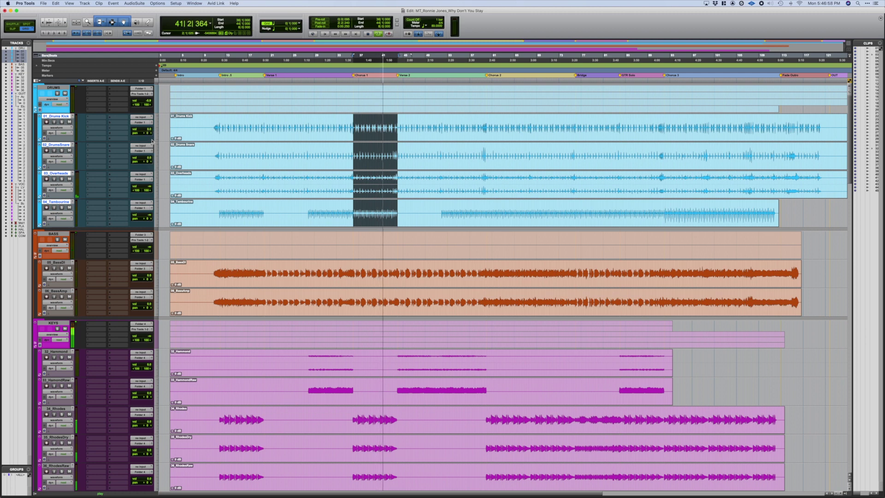
click(149, 186)
drag(149, 185, 150, 173)
Insert the mono SSLGChannel plug-in on the 01_Drums Kick track and load its Kick Drum preset.
click(96, 119)
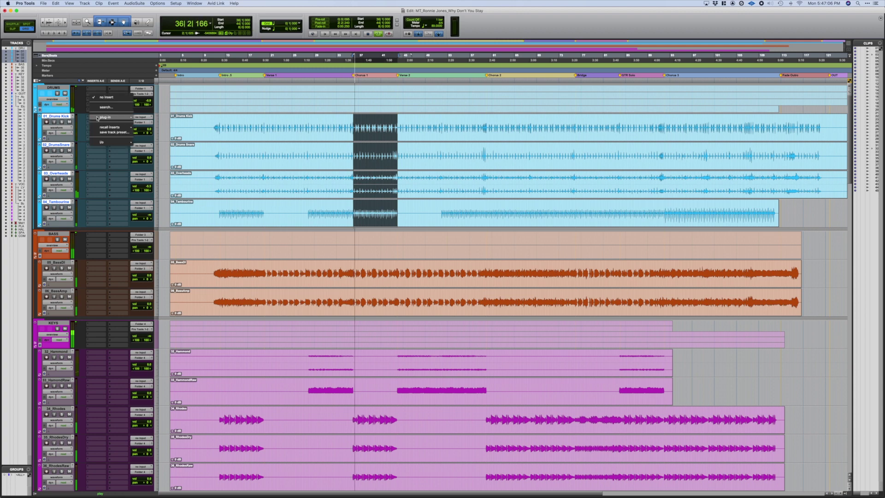
mouse_move(106, 117)
mouse_move(150, 129)
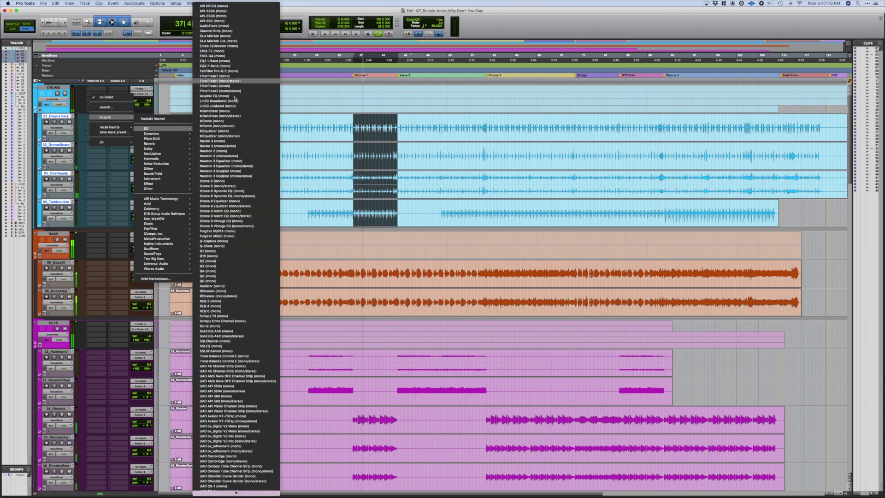
click(217, 337)
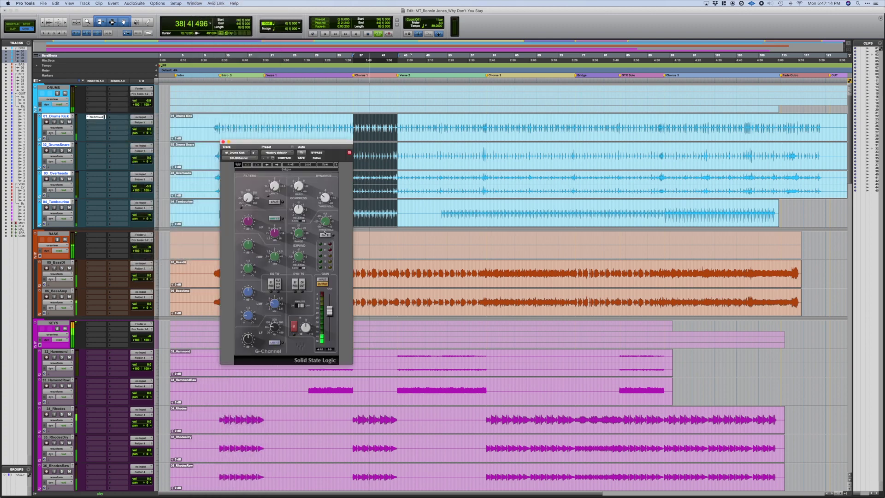
click(308, 164)
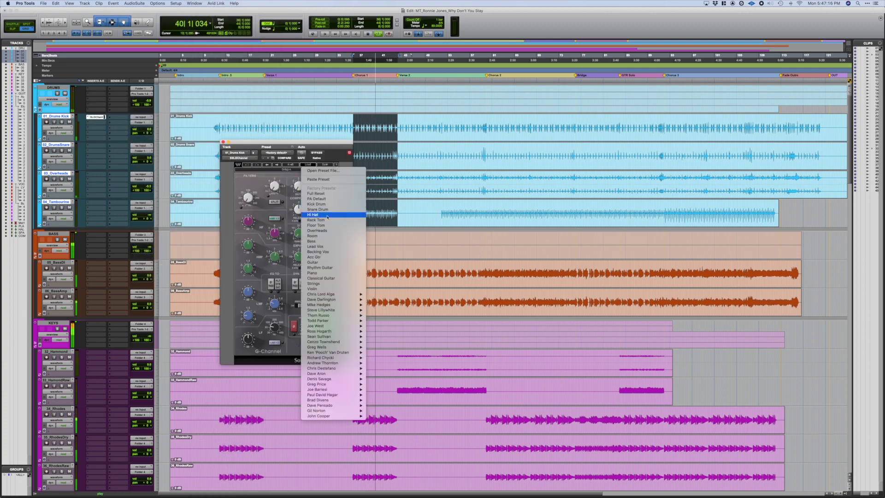
click(323, 205)
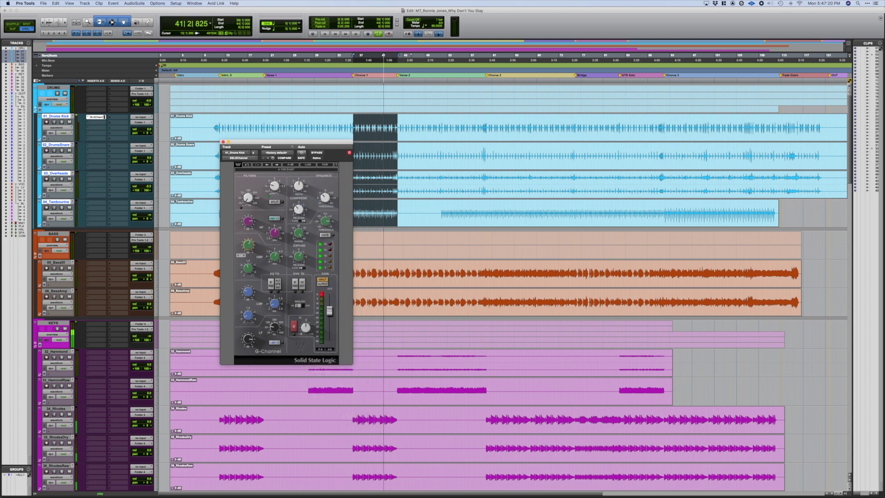
mouse_move(249, 223)
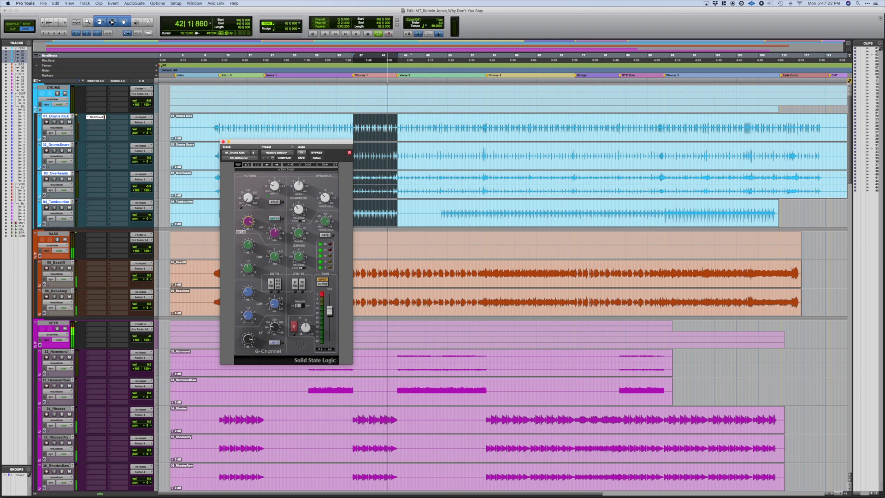
mouse_move(249, 244)
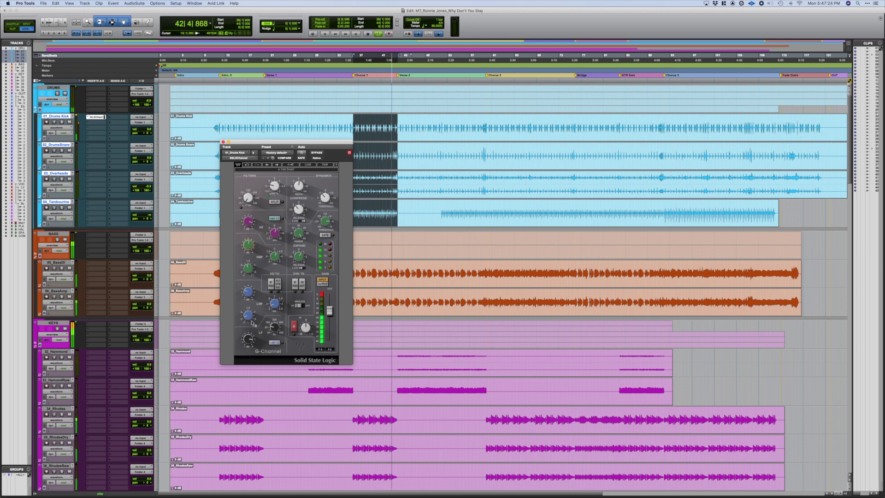
mouse_move(248, 293)
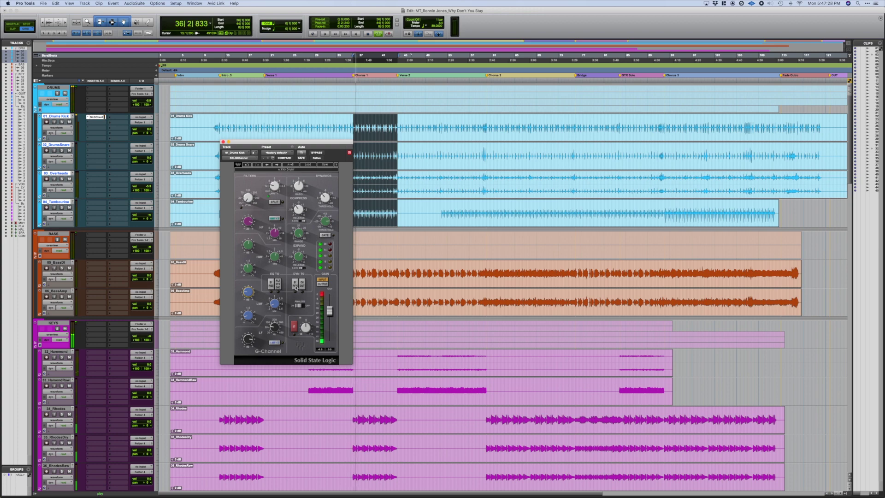
Insert the mono CLA-76 compressor after the channel strip on the 01_Drums Kick track.
click(99, 124)
mouse_move(111, 122)
mouse_move(152, 138)
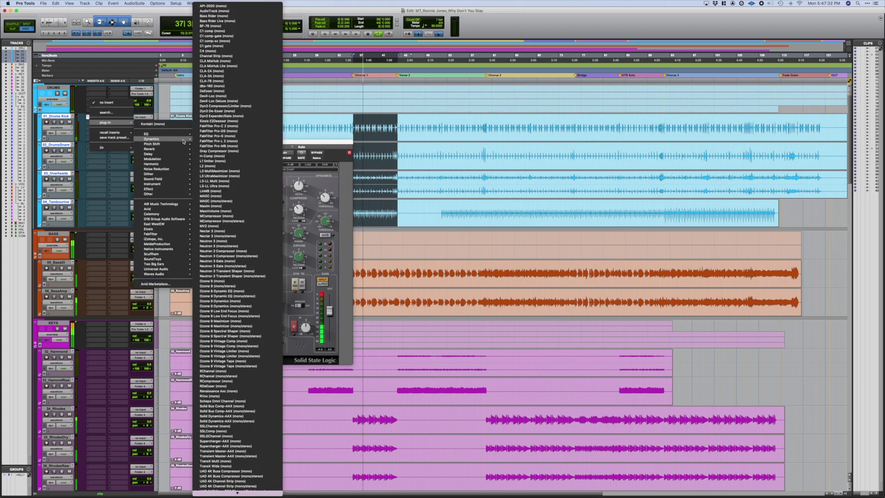
click(213, 81)
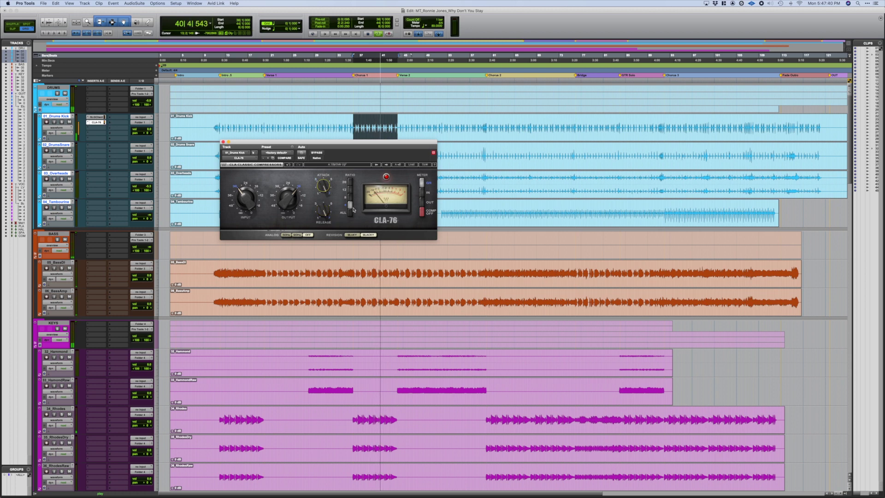
Adjust the output level of the kick's CLA-76 and compare the sound with the compressor bypassed and active.
click(294, 207)
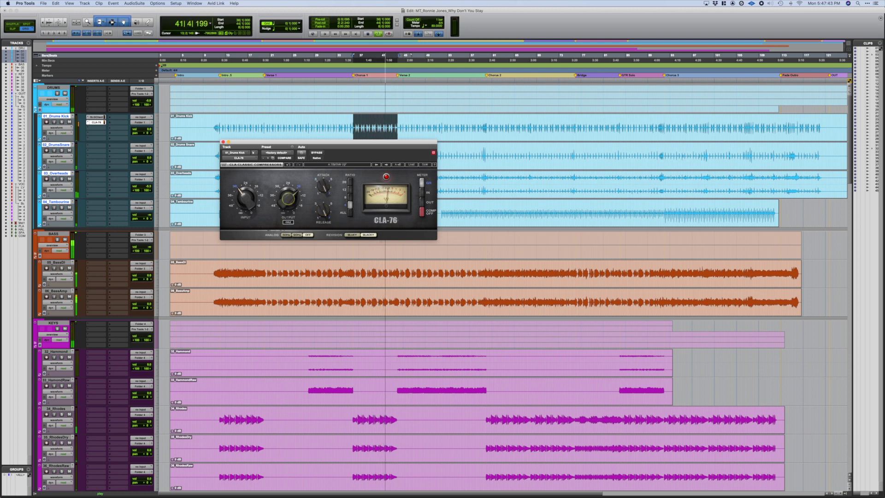
click(315, 153)
click(315, 154)
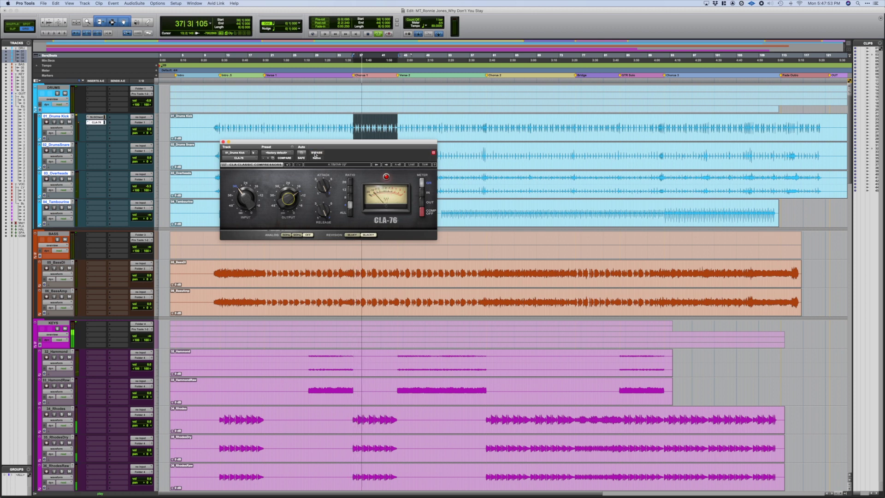
Insert the mono SSLGChannel plug-in on the 02_DrumsSnare track.
click(96, 127)
mouse_move(113, 145)
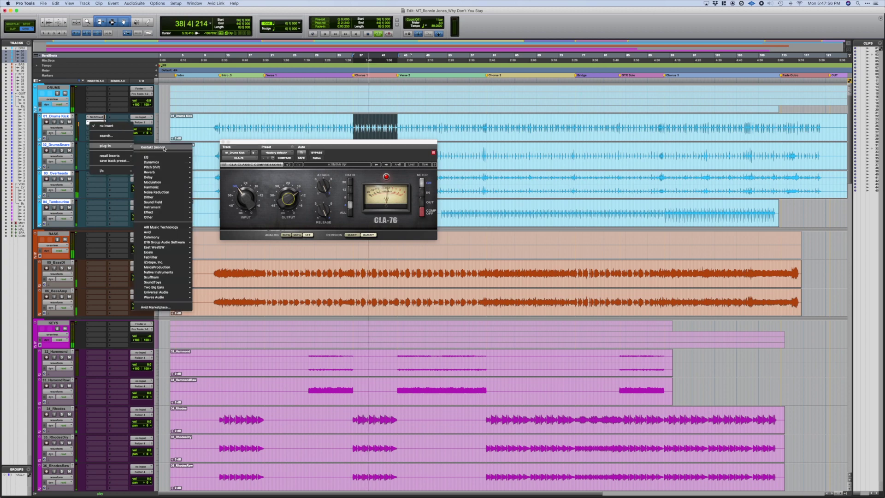
mouse_move(162, 164)
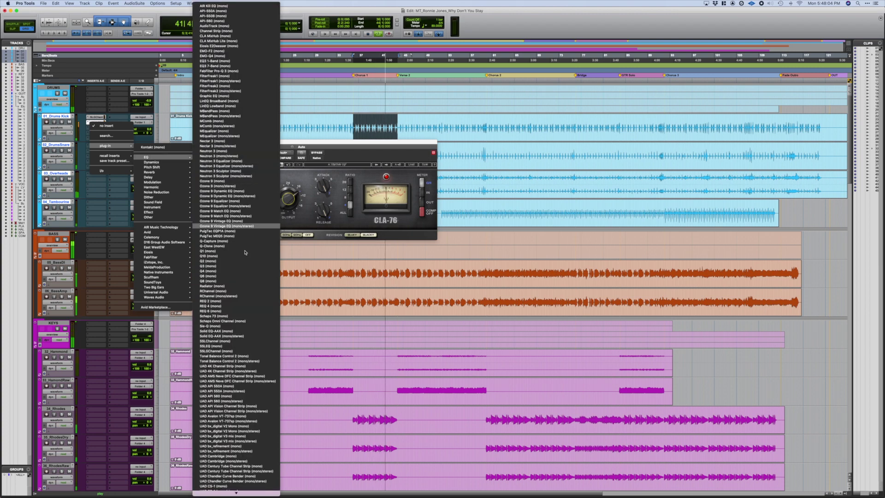
click(226, 352)
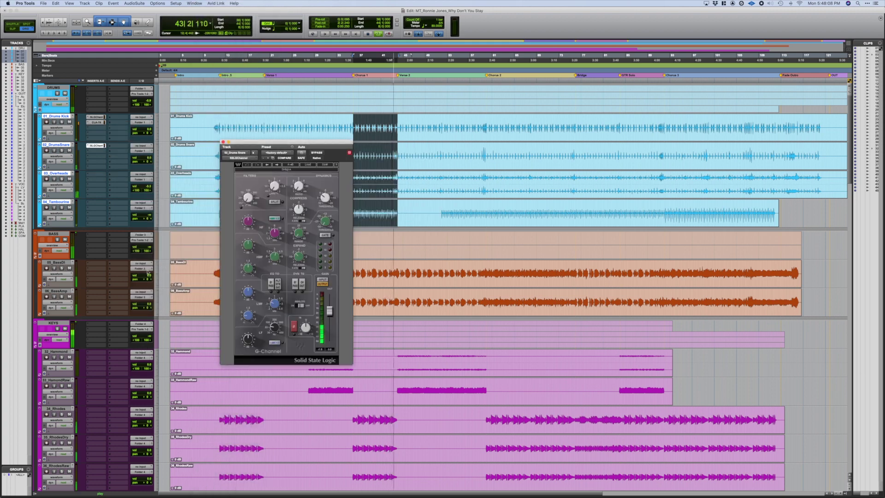
Load the Snare Drum preset in the snare's SSLGChannel and adjust its high-frequency EQ gain.
click(307, 164)
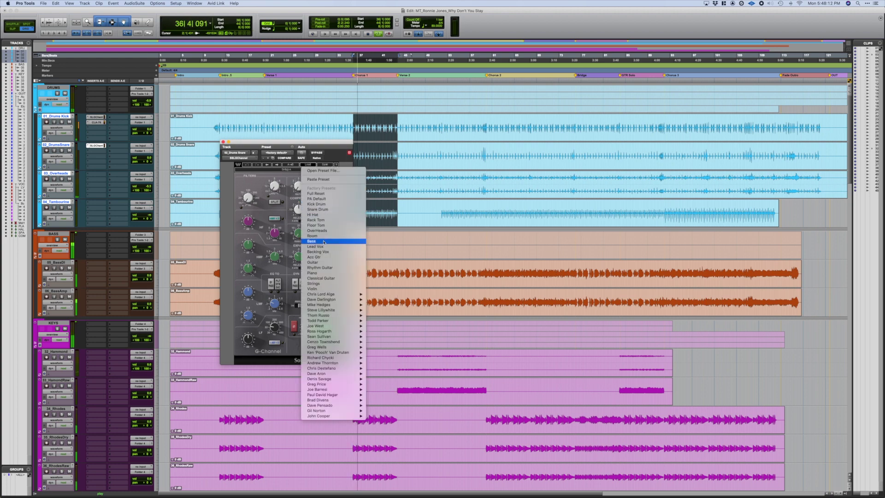
click(323, 209)
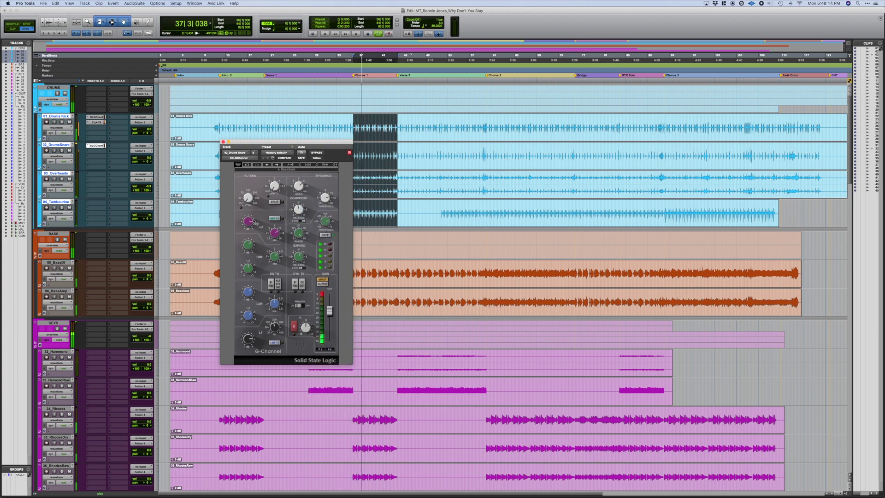
drag(248, 222, 248, 227)
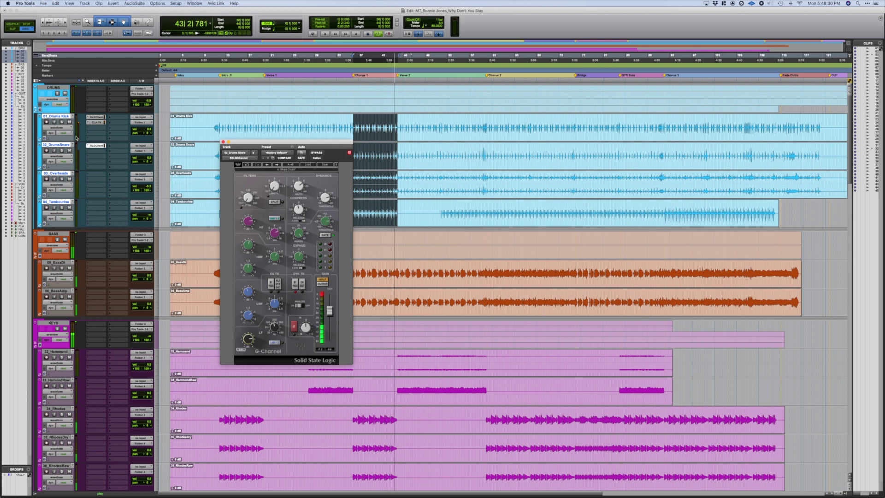
Insert the mono FabFilter Pro-Q 3 equalizer after the channel strip on the 02_DrumsSnare track.
click(100, 152)
mouse_move(107, 151)
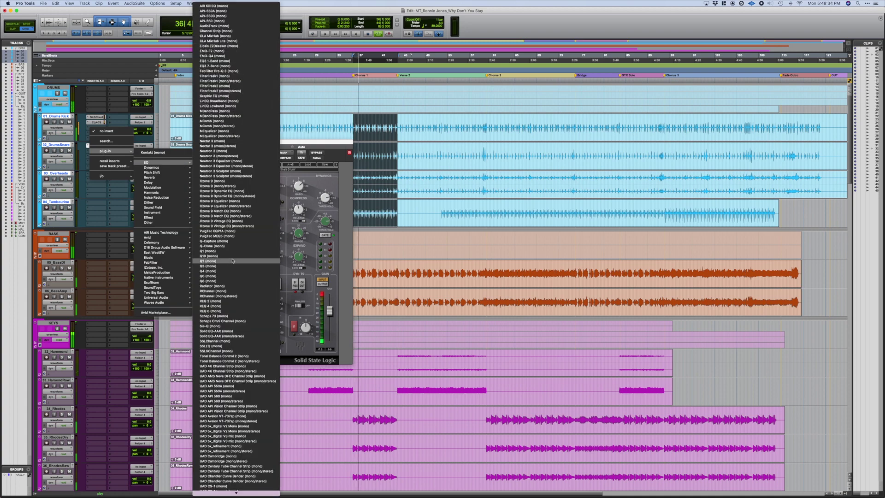
click(216, 341)
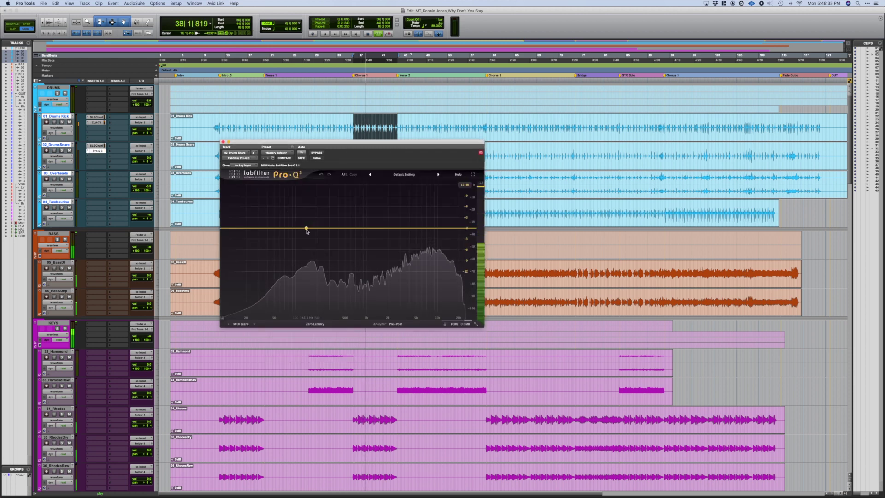
Add a bell cut of about 2 dB near 186 Hz in the snare's Pro-Q 3 and make it dynamic.
mouse_move(307, 230)
mouse_down()
mouse_move(317, 242)
mouse_move(315, 235)
mouse_up()
right_click(315, 235)
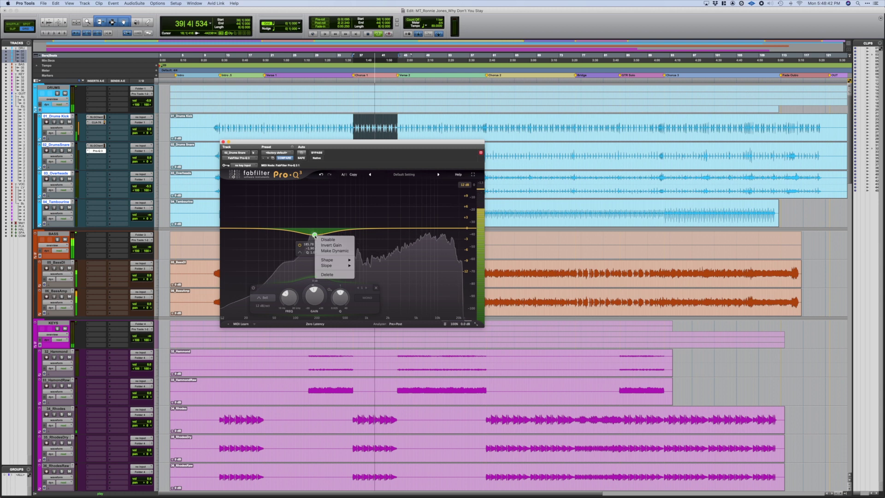
click(322, 251)
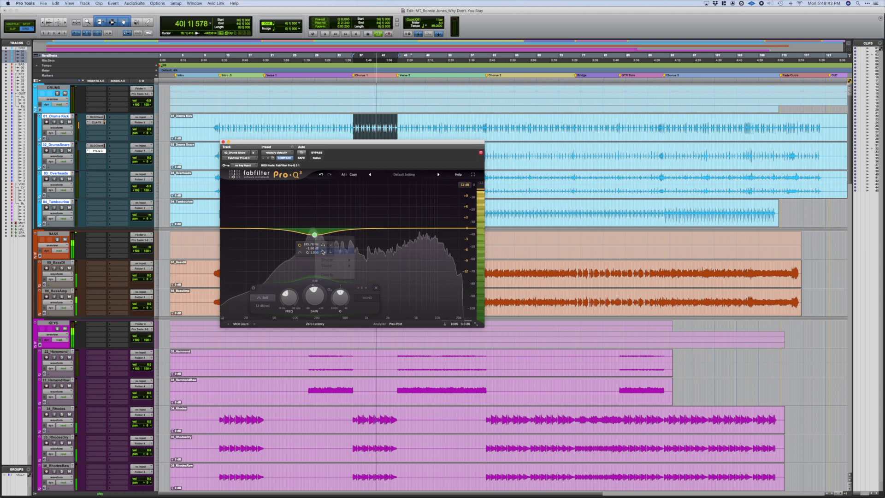
Add a Low Cut band to the snare's Pro-Q 3 and position it below the low-mid bell cut.
click(278, 231)
right_click(277, 231)
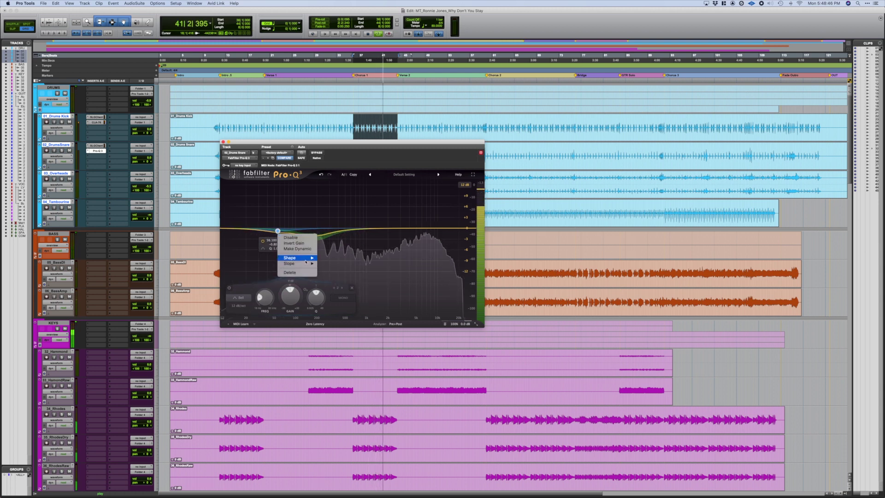
mouse_move(305, 258)
click(339, 270)
drag(278, 230, 290, 227)
click(290, 217)
click(297, 234)
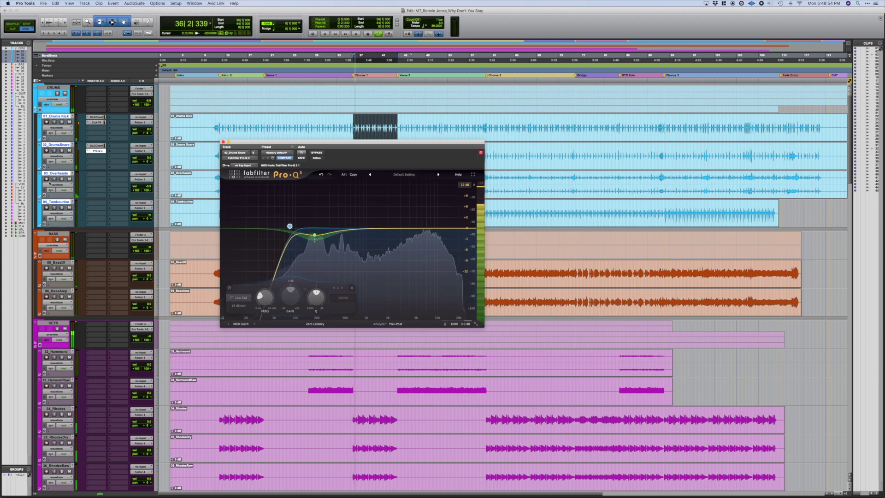
Insert the mono CLA-76 compressor after the Pro-Q 3 on the 02_DrumsSnare track.
click(98, 156)
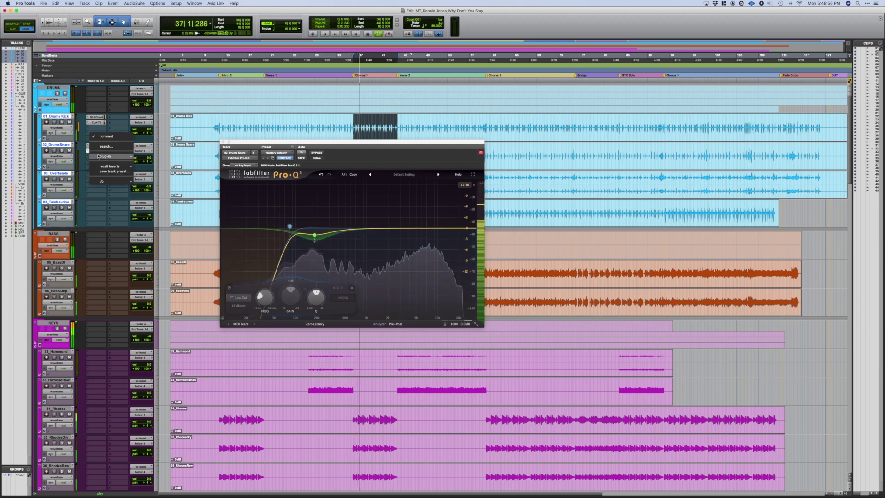
mouse_move(108, 157)
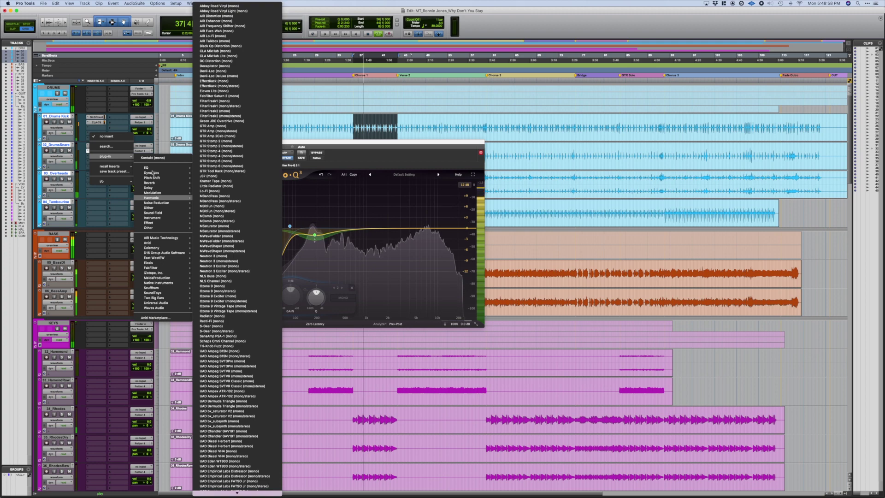
mouse_move(157, 173)
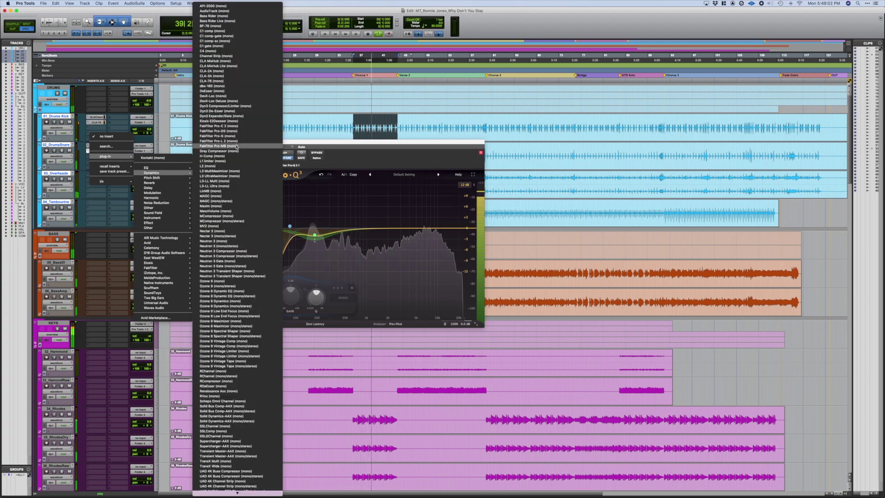
click(251, 81)
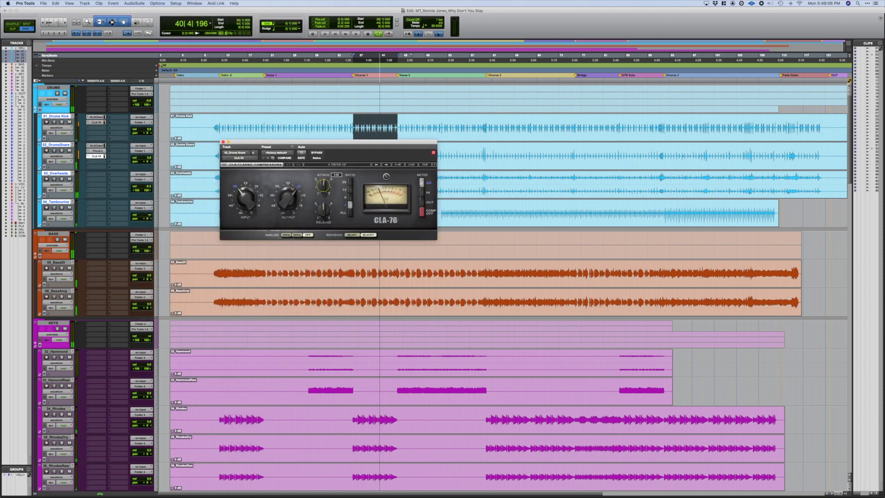
Adjust the release time and output level of the snare's CLA-76.
mouse_move(324, 210)
drag(324, 210, 324, 217)
alt+click(324, 210)
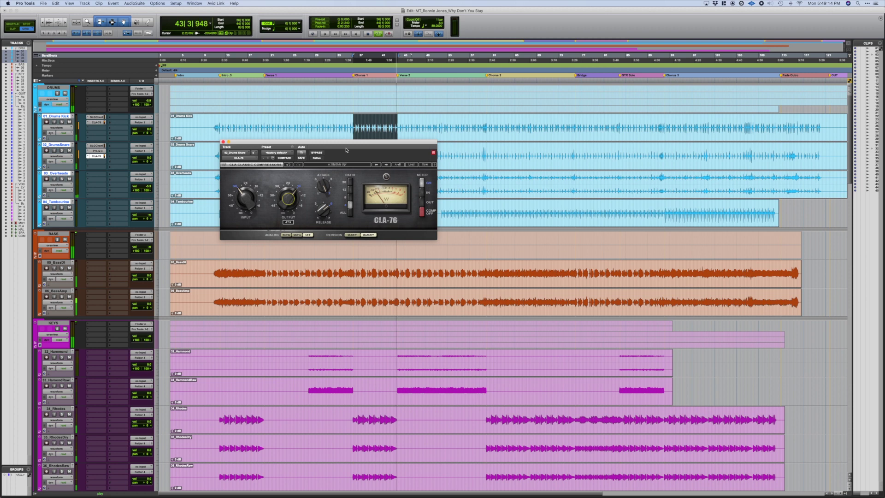
Compare the snare's CLA-76 bypassed and active while adjusting its input level, leaving the compressor active.
click(316, 152)
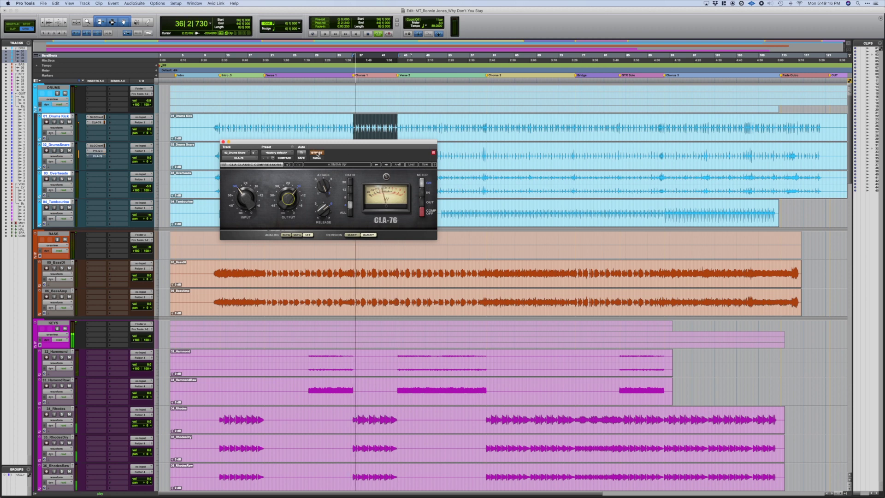
click(317, 153)
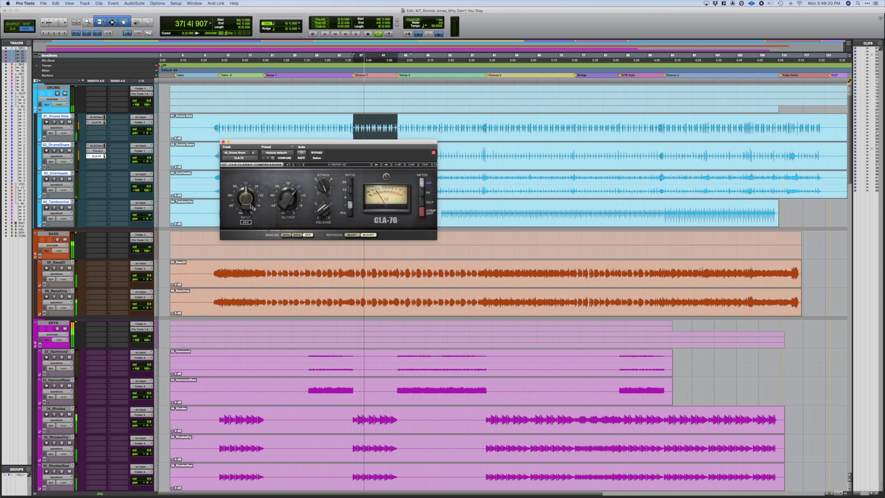
click(317, 153)
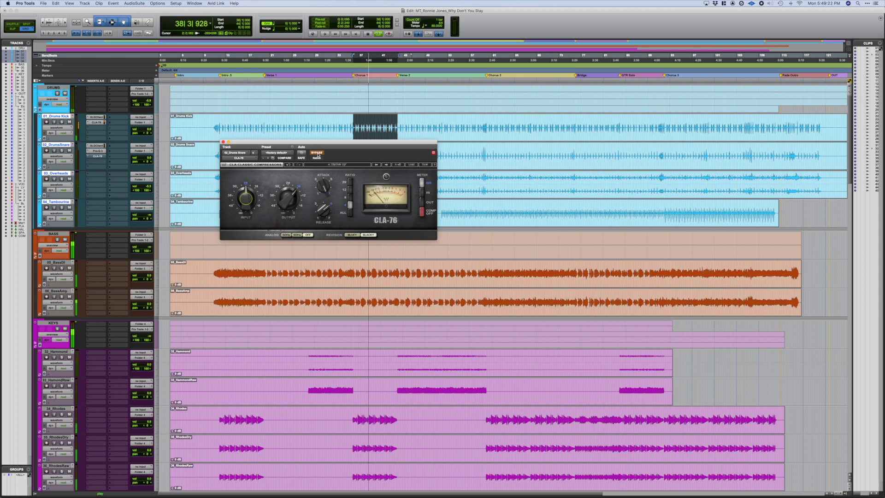
drag(245, 196, 245, 207)
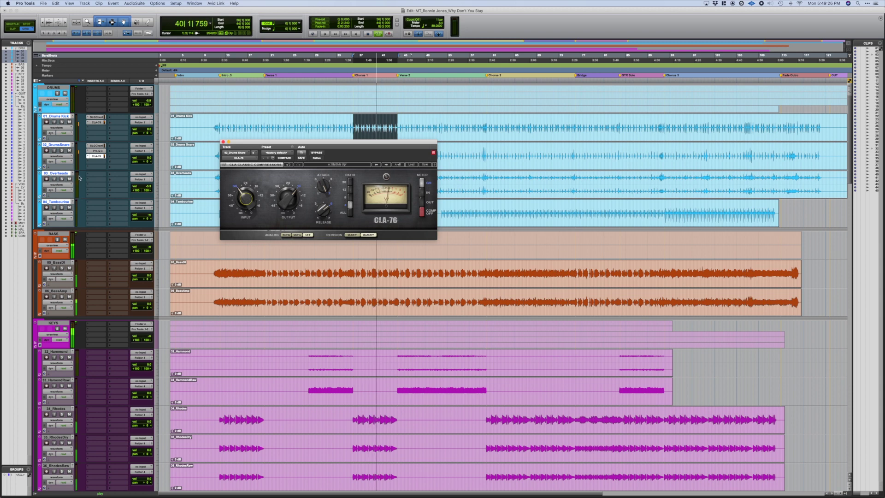
Insert the stereo FabFilter Pro-Q 3 as a multichannel plug-in on the 03_Overheads track.
click(97, 177)
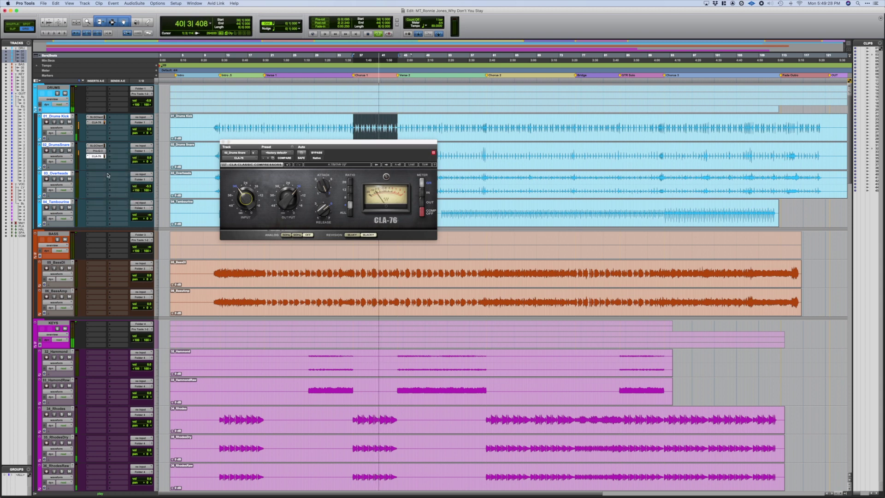
mouse_move(107, 175)
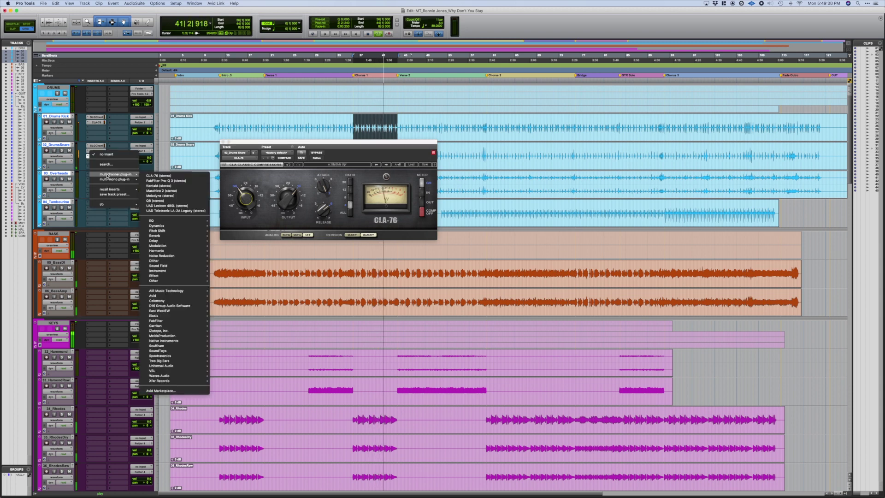
click(166, 181)
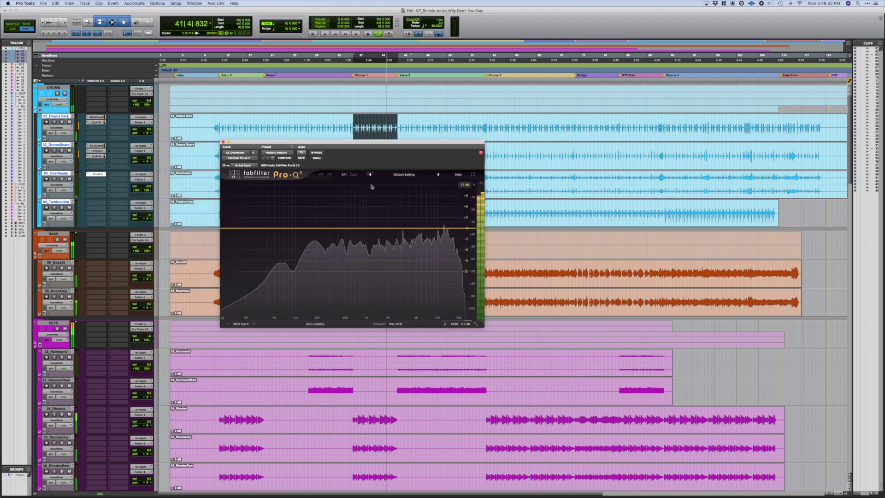
Add a High Shelf band to the overheads' Pro-Q 3, boosting about 2 dB from around 1.8 kHz.
click(424, 225)
drag(426, 227, 424, 228)
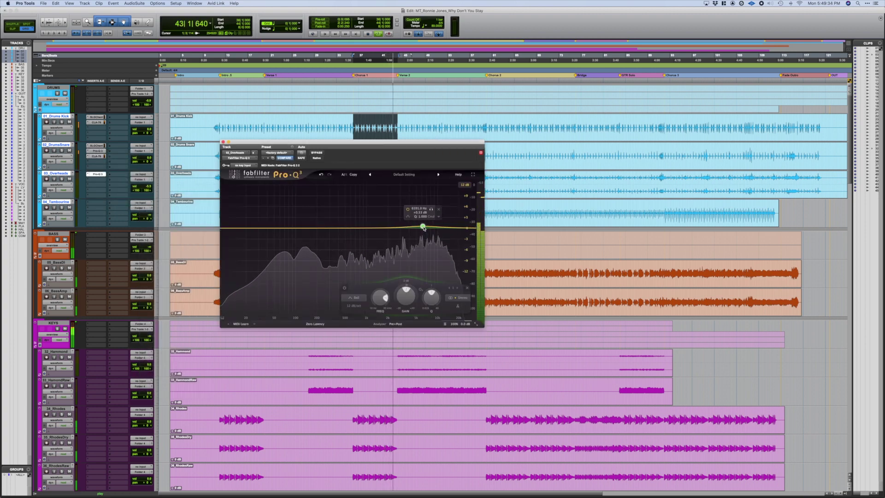
mouse_move(437, 252)
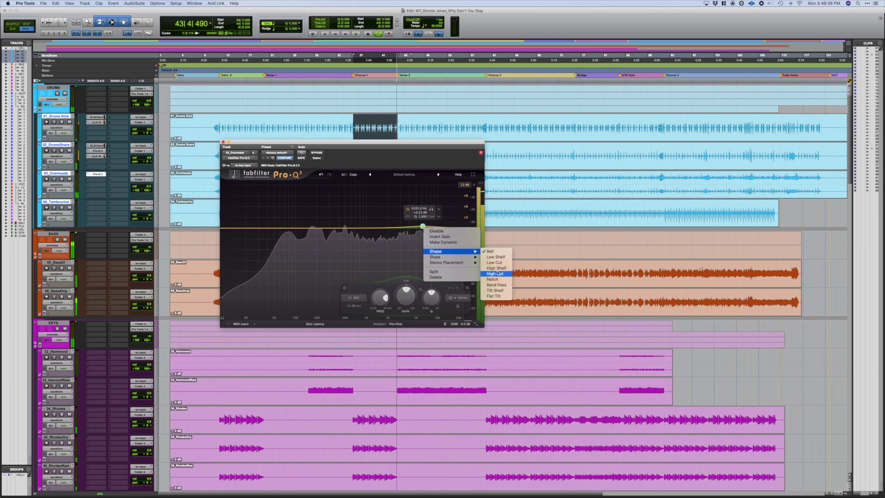
click(496, 268)
drag(423, 226, 382, 224)
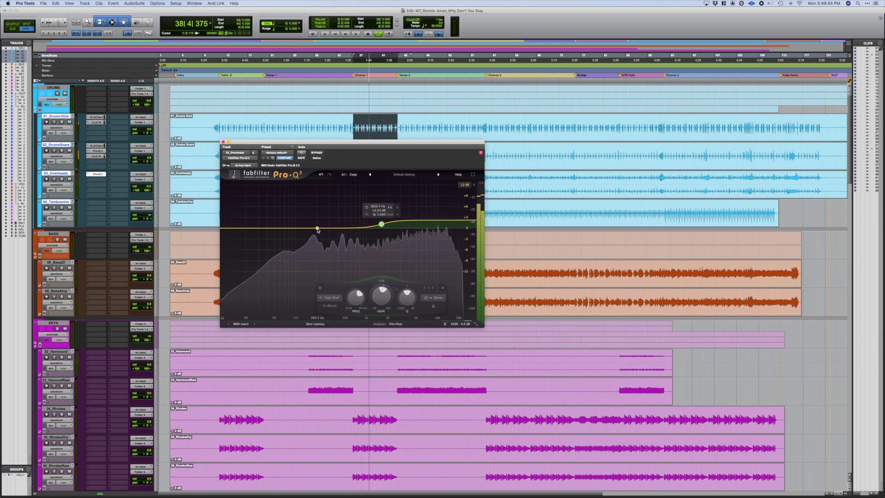
Add a dynamic Bell band to the overheads' Pro-Q 3, cutting about 2 dB around 120 Hz, and adjust its Q.
drag(318, 231, 297, 236)
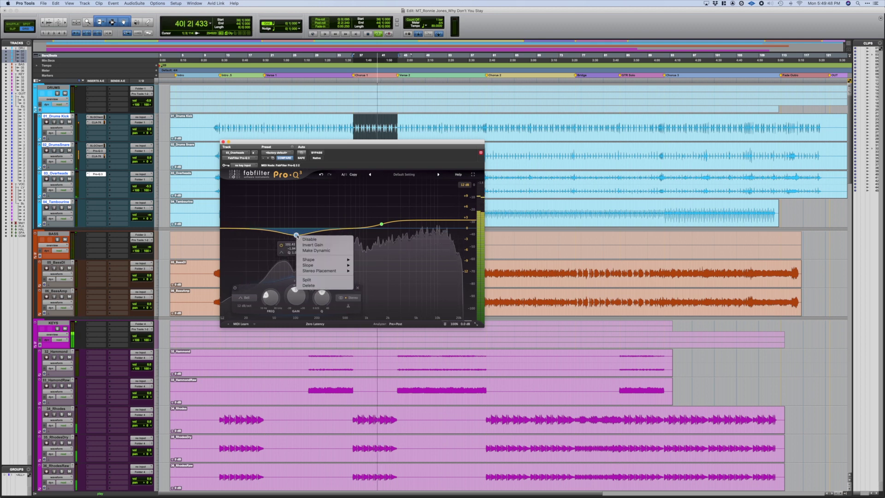
click(322, 250)
drag(318, 295, 317, 299)
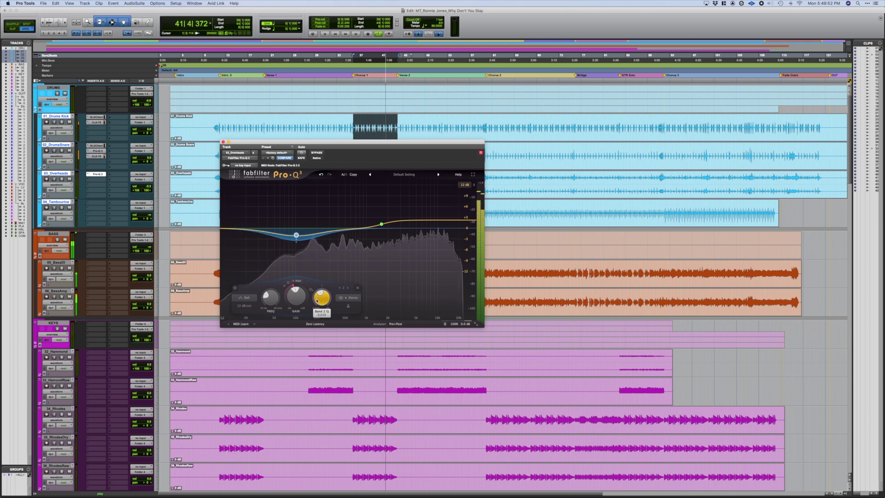
drag(296, 236, 303, 237)
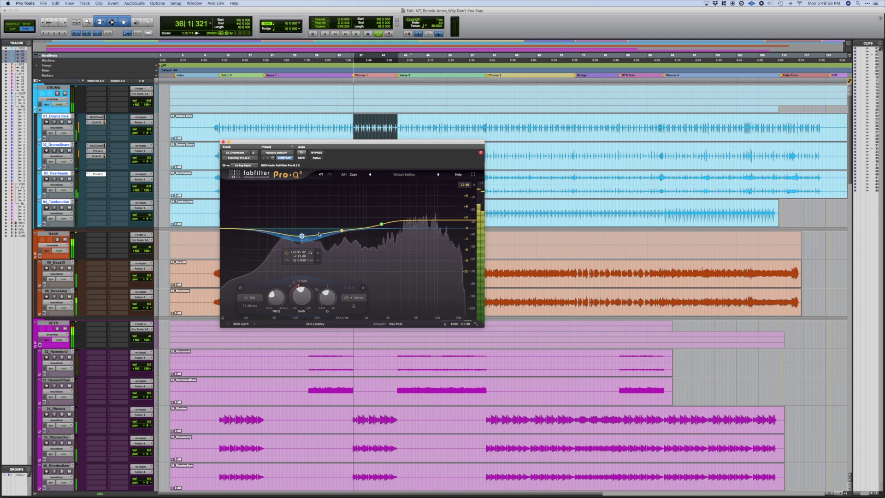
click(223, 142)
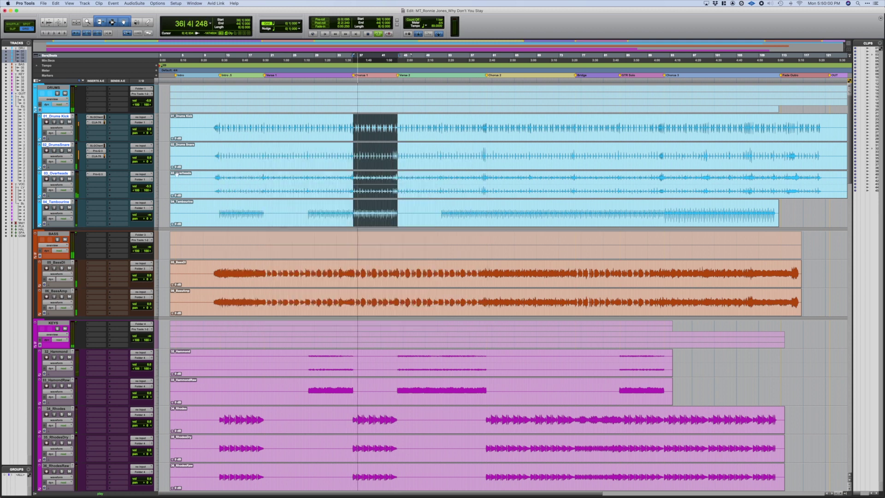
Adjust the 04_Tambourine track's volume and insert the mono FabFilter Pro-Q 3 on it.
drag(150, 216, 153, 201)
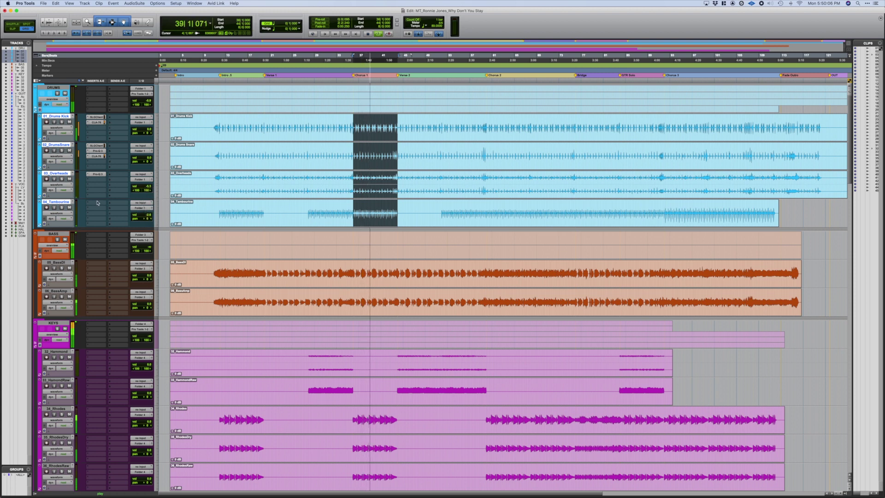
click(95, 183)
mouse_move(116, 203)
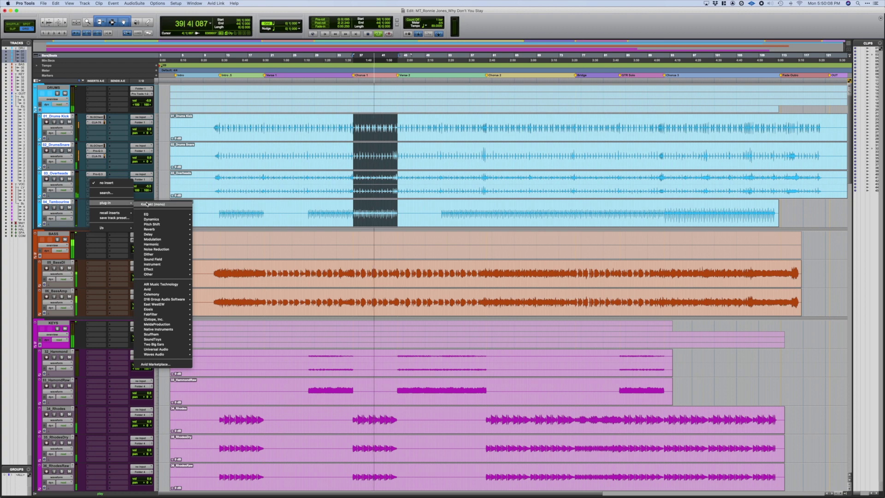
mouse_move(153, 215)
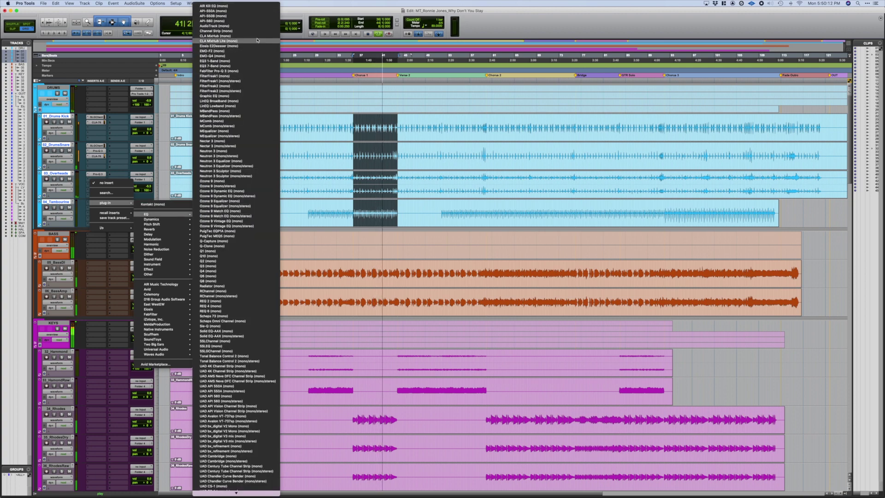
click(256, 71)
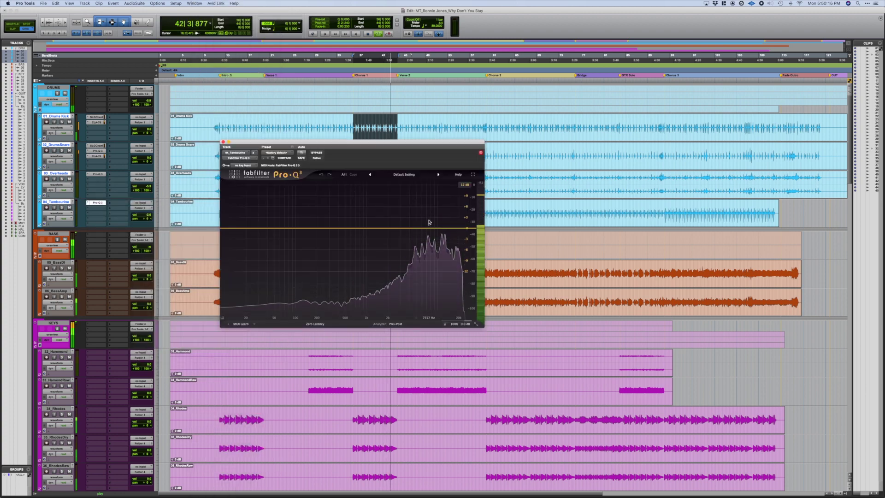
In the tambourine's Pro-Q 3, add a Bell boost of about 2 dB near 10 kHz and a Low Cut around 1.2 kHz.
drag(434, 232, 437, 222)
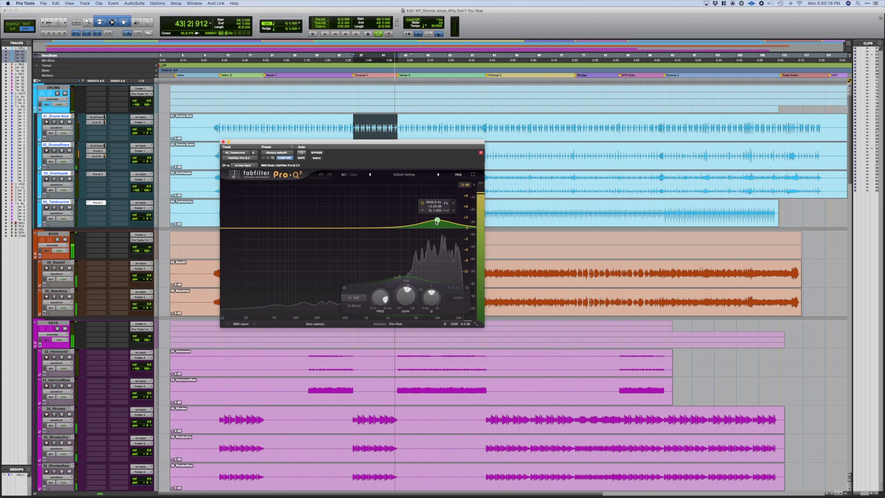
click(371, 230)
mouse_move(408, 255)
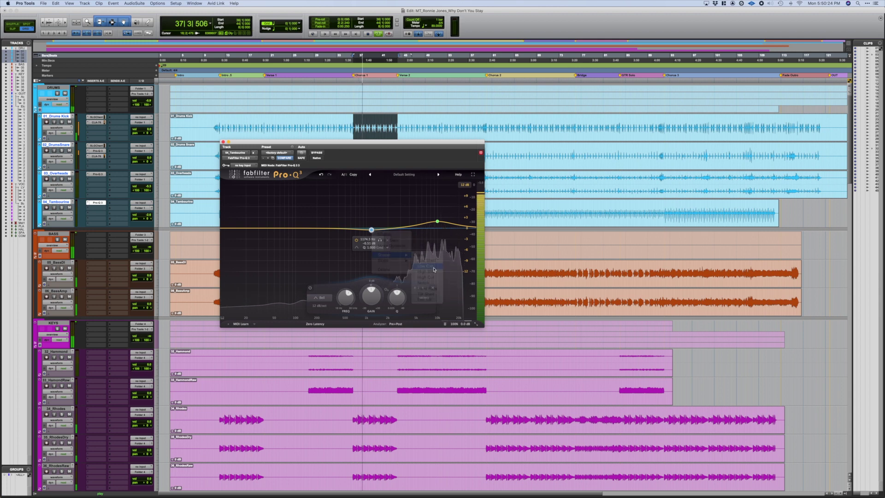
click(434, 268)
drag(372, 228, 370, 228)
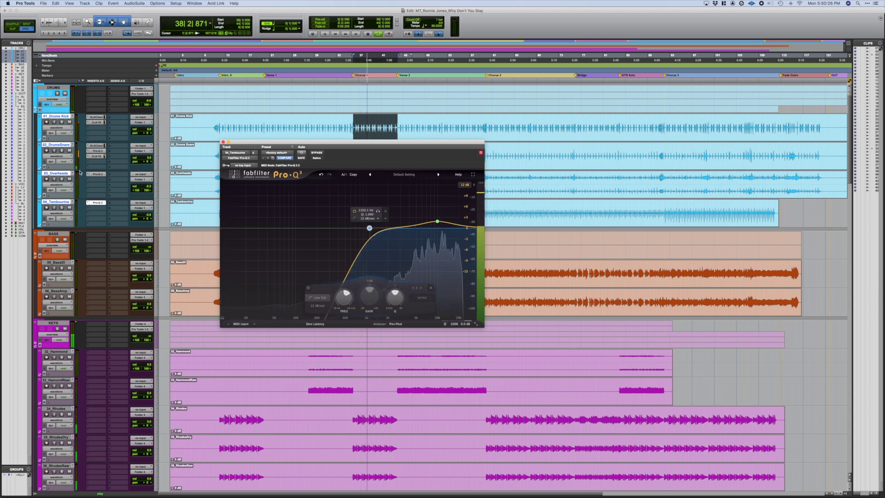
Solo the tambourine and compare its Pro-Q 3 bypassed and active, leaving the EQ active.
click(63, 180)
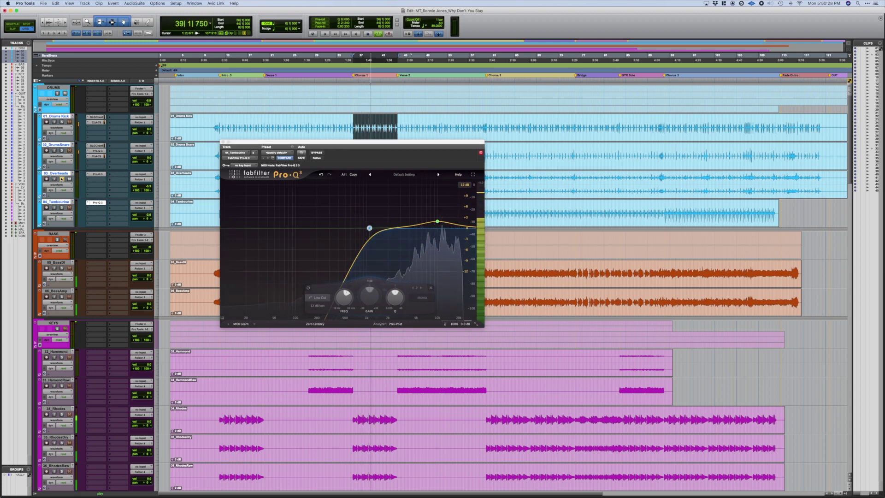
click(317, 154)
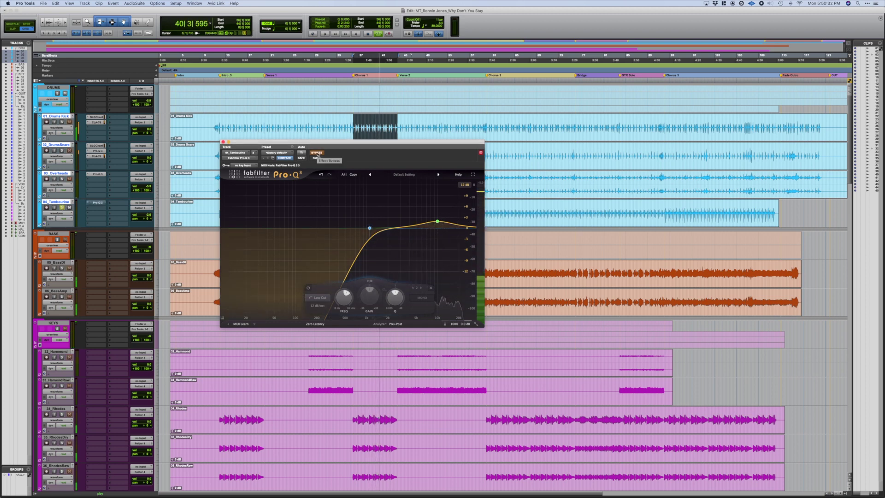
click(317, 153)
Move the tambourine's Low Cut higher and boost its 10 kHz band slightly more, then unsolo the track and close the EQ.
drag(370, 228, 379, 228)
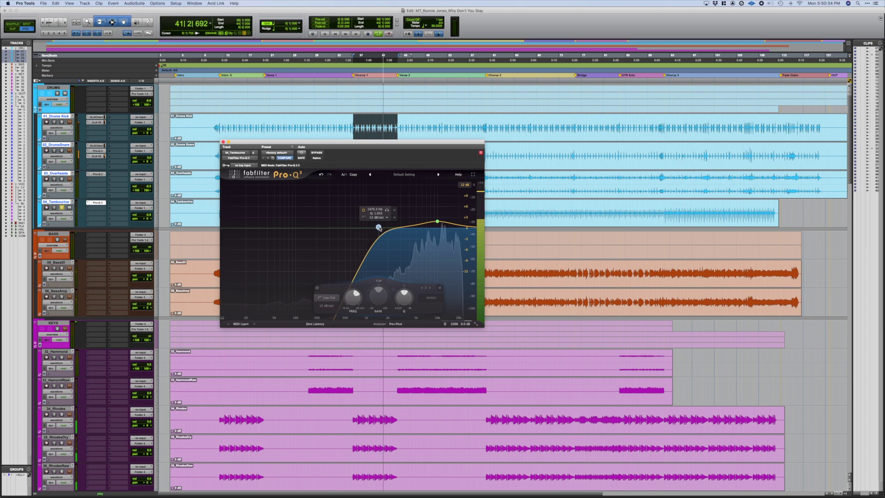
drag(439, 223, 440, 220)
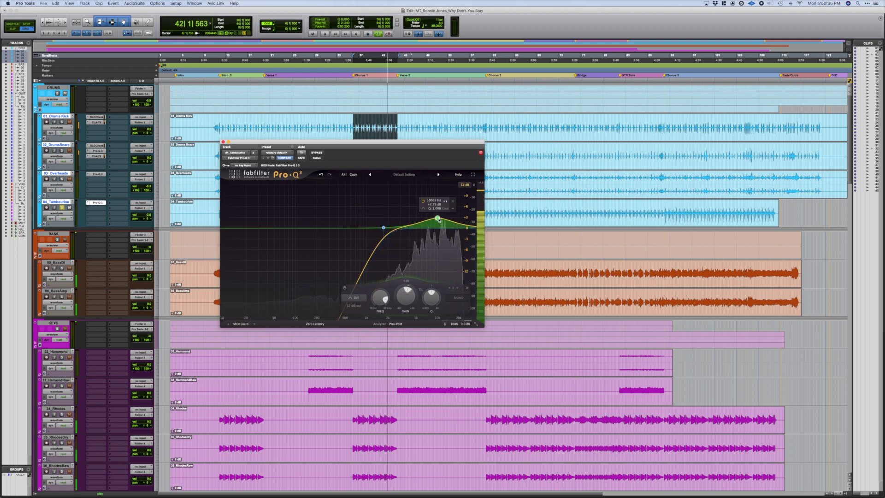
alt+click(149, 215)
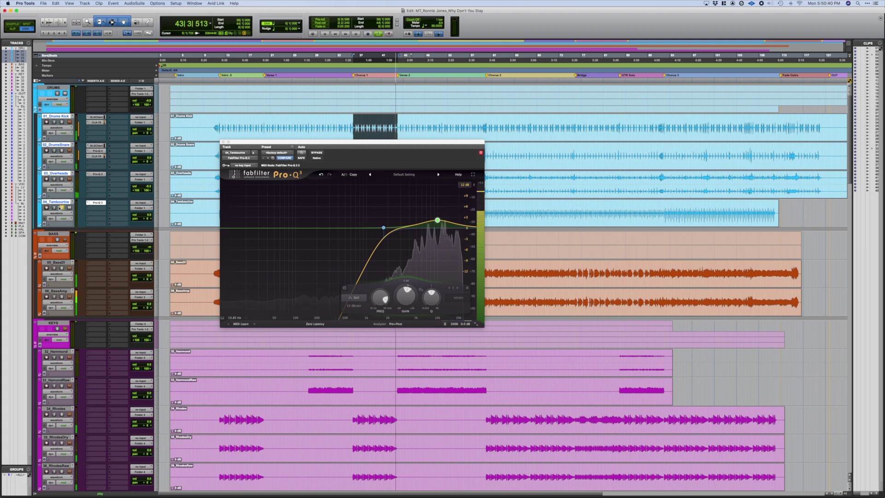
click(223, 143)
Lower the 04_Tambourine track's volume to balance it against the other drums.
click(149, 216)
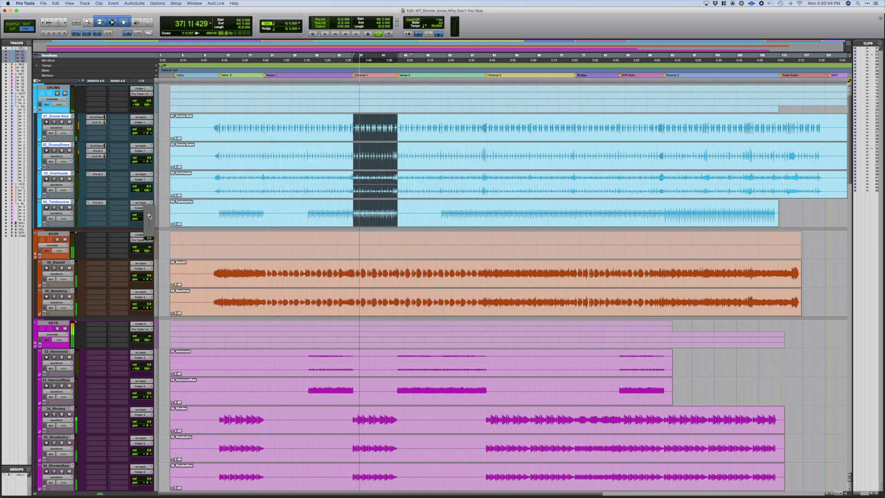
drag(149, 215, 150, 220)
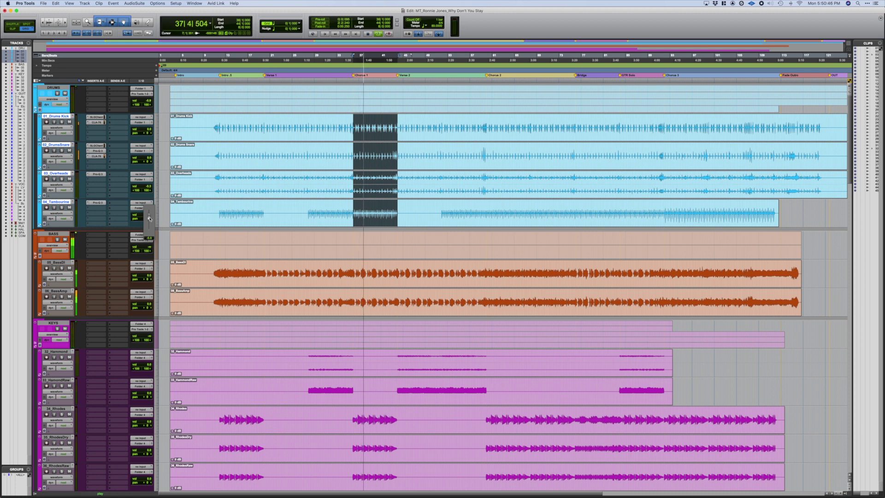
drag(150, 219, 150, 219)
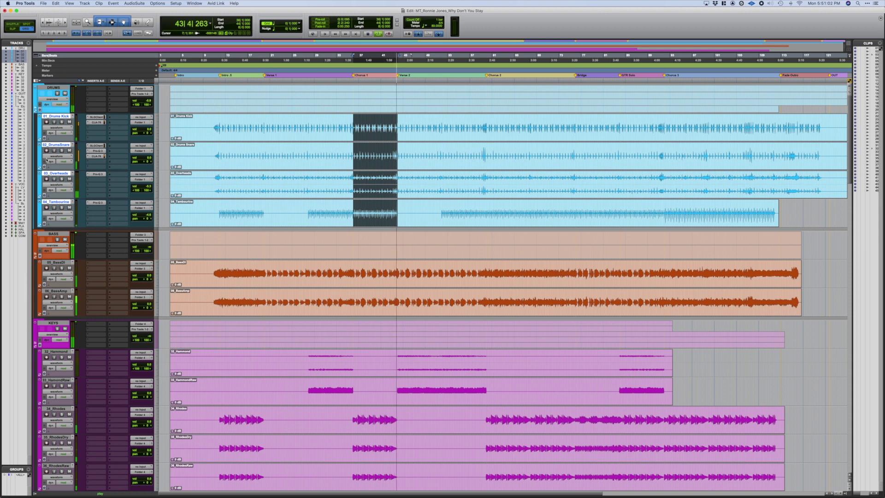
Create a send from the snare track to a new stereo Aux Input track named SNARE VERB.
click(56, 202)
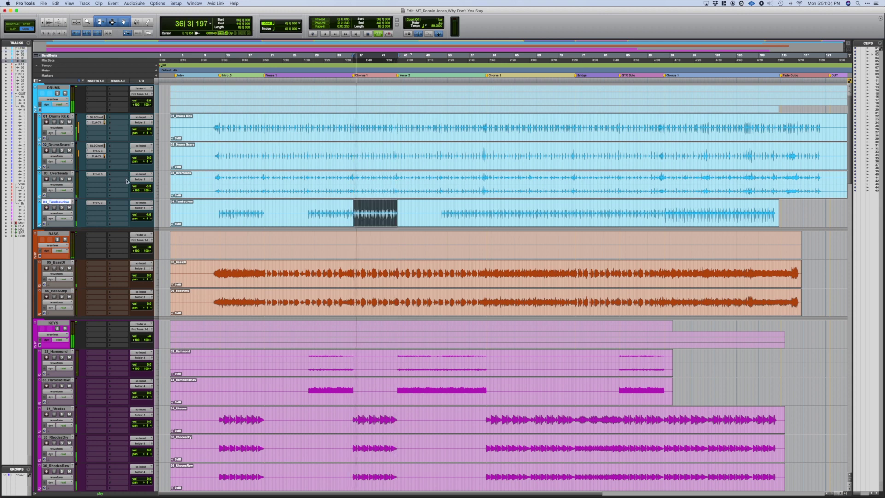
click(123, 148)
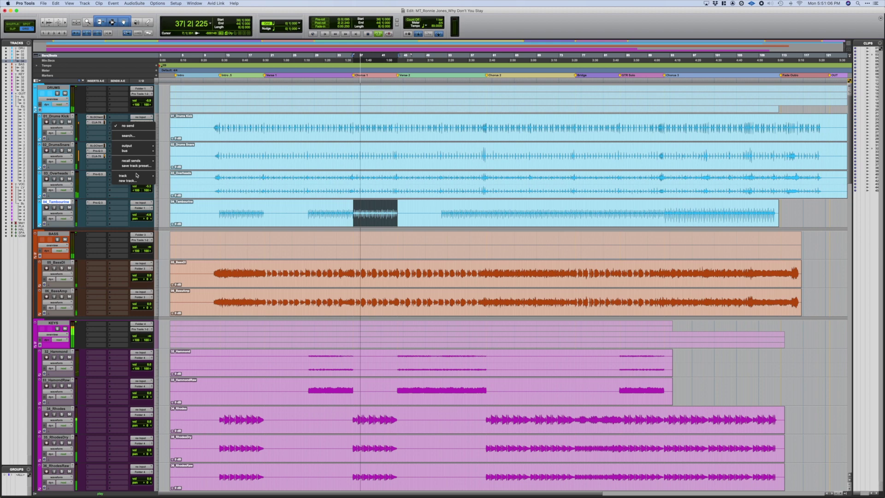
click(131, 133)
text(SNARE VERB)
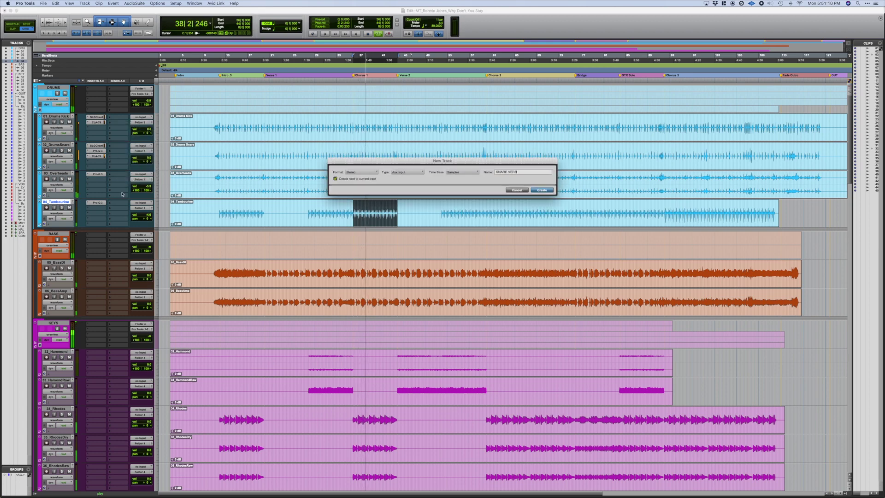
key(Return)
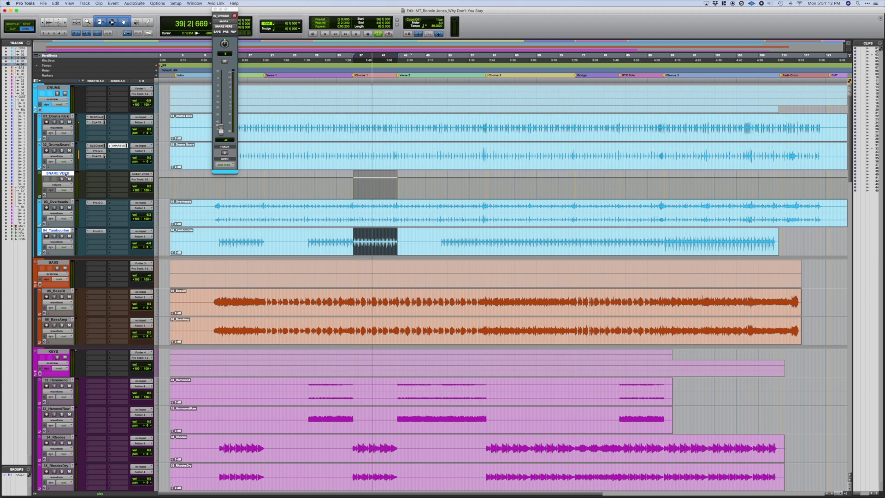
Place the SNARE VERB track below 04_Tambourine and route its output to Folder 1.
drag(57, 173, 58, 236)
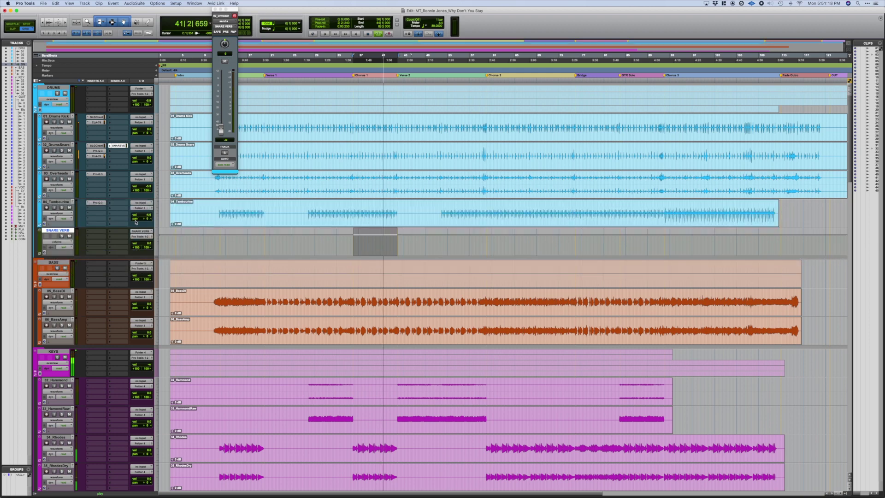
click(139, 238)
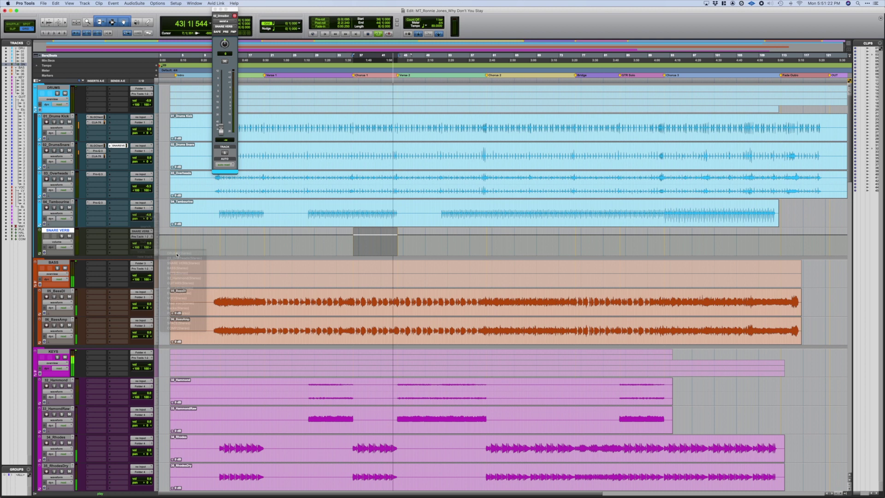
click(182, 255)
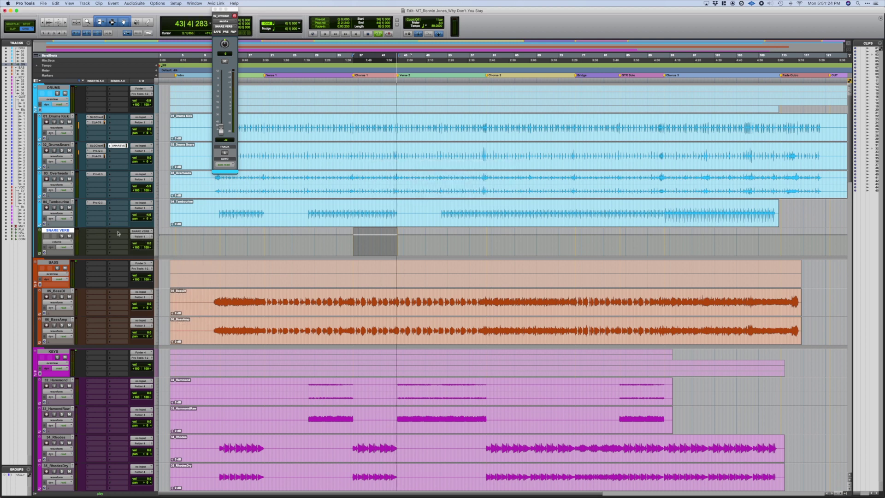
Insert the stereo UAD Lexicon 480L reverb as a multichannel plug-in on the SNARE VERB track.
click(92, 234)
mouse_move(106, 232)
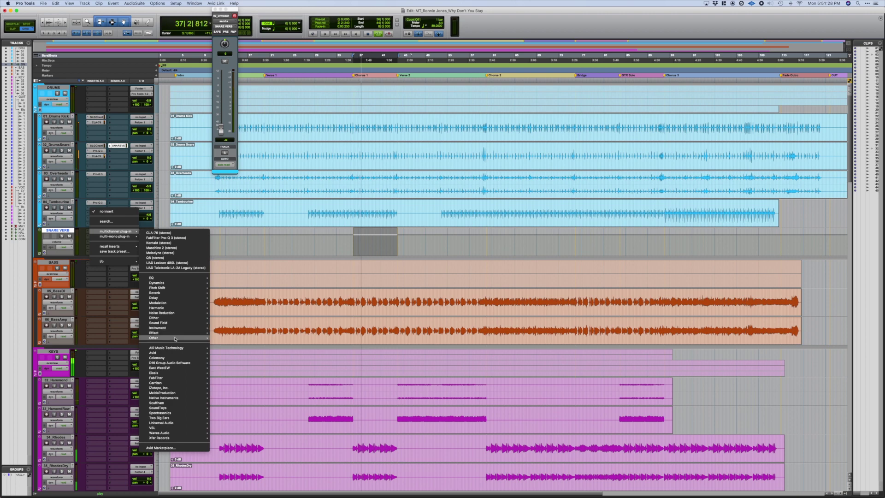
mouse_move(175, 293)
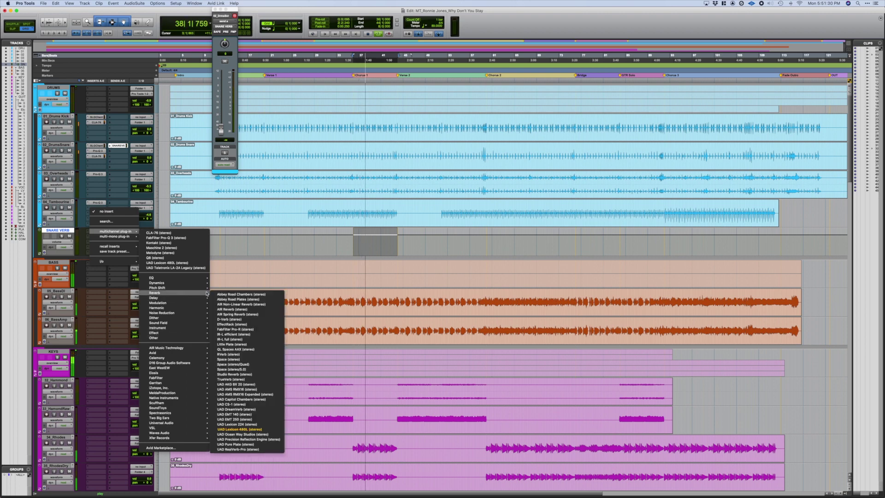
click(254, 435)
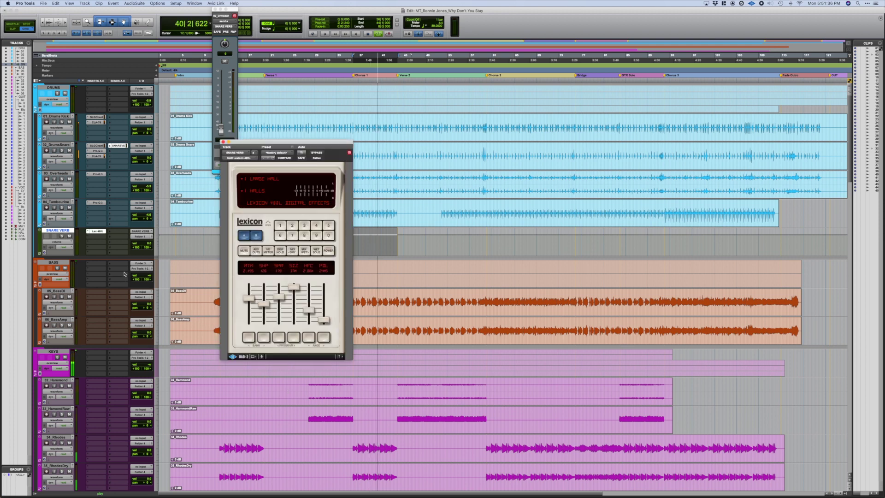
Load the Snare Plate program from the Lexicon 480L's Plates bank and turn on wet solo.
click(274, 179)
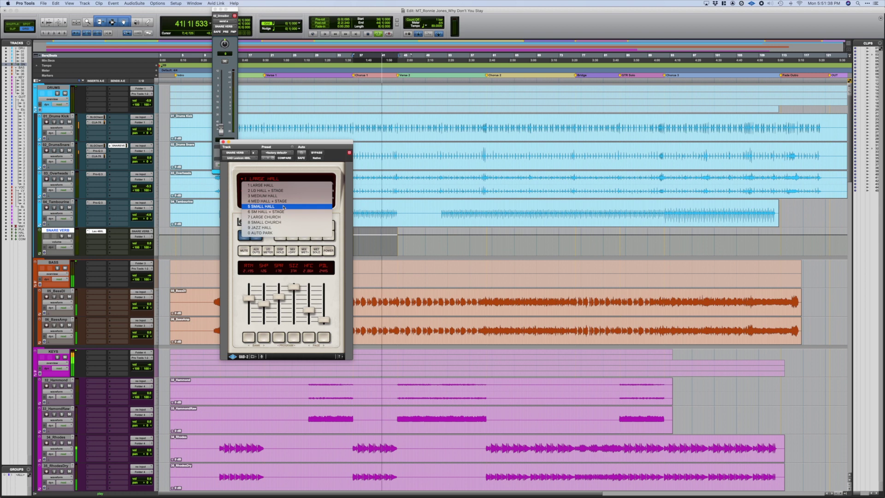
click(275, 172)
click(260, 190)
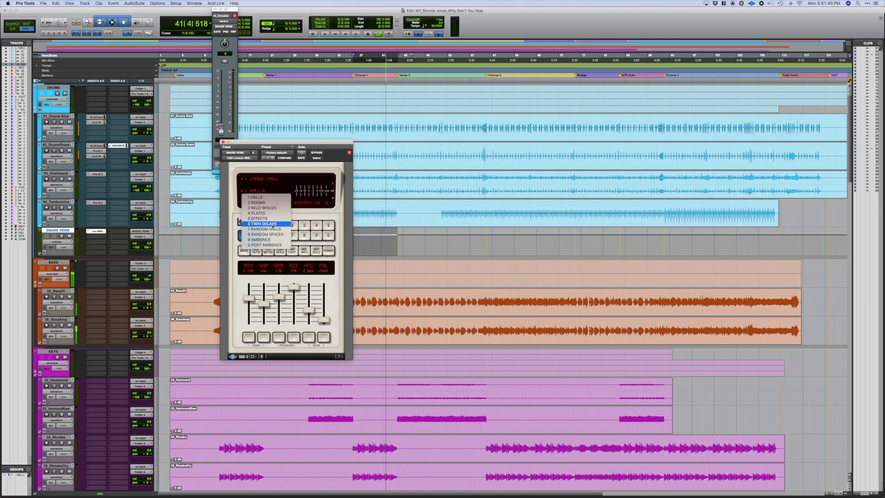
click(273, 213)
click(276, 179)
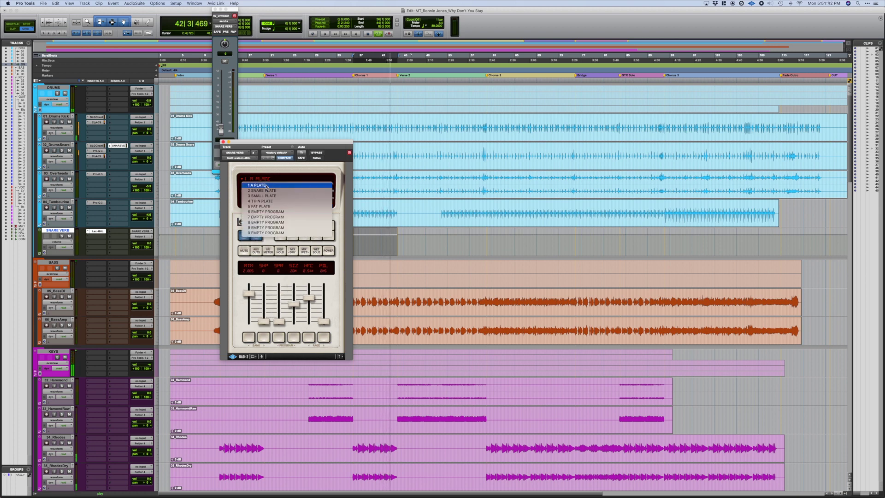
click(280, 191)
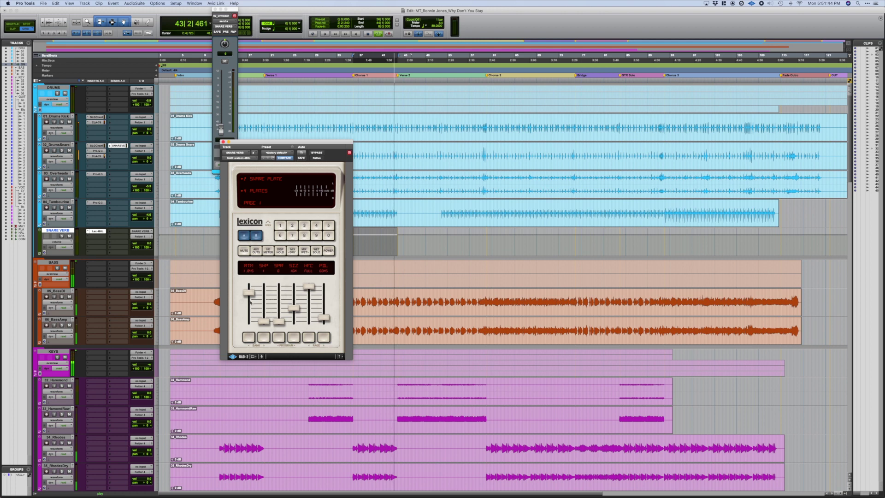
click(305, 251)
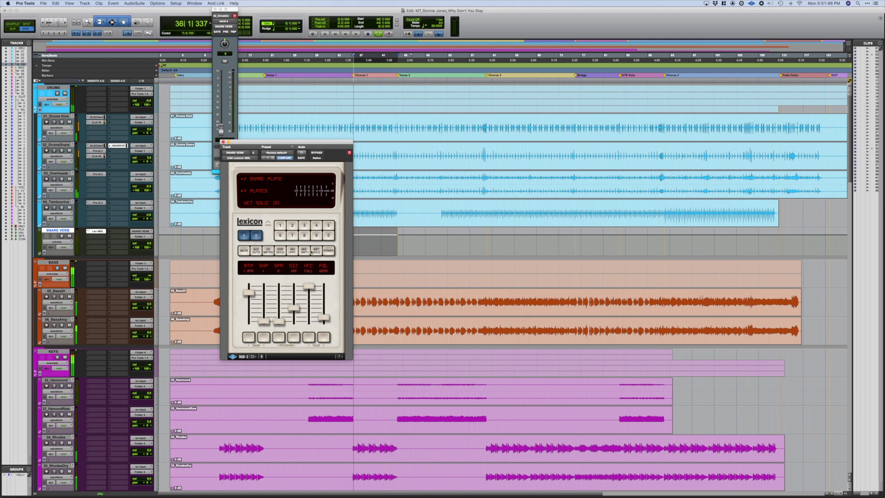
click(316, 252)
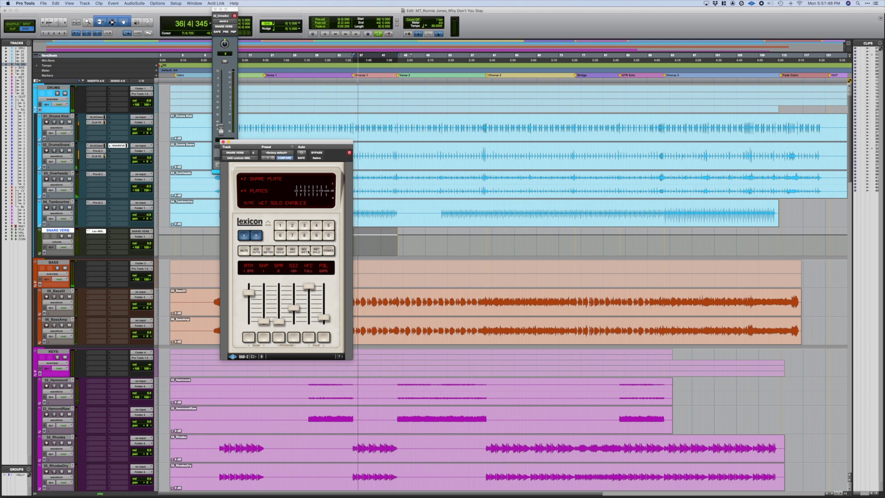
Raise the snare's send to about -14 dB and insert a stereo FabFilter Pro-Q 3 on the SNARE VERB track.
click(316, 252)
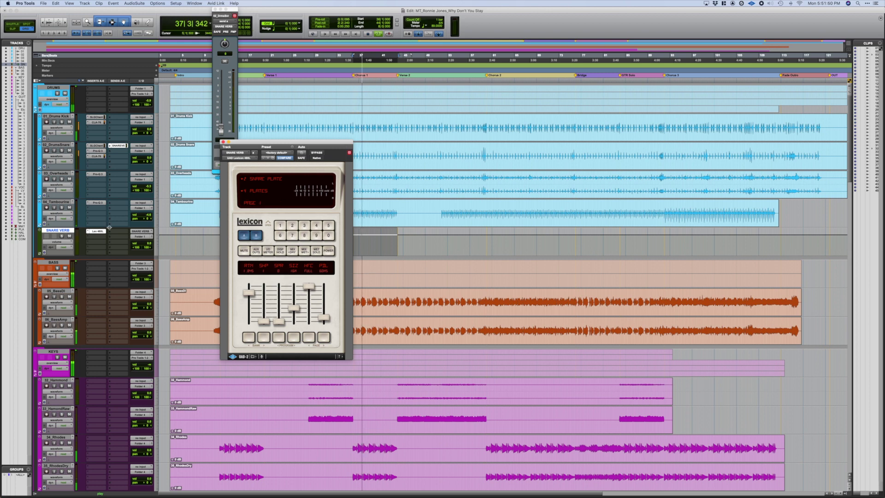
drag(222, 128, 222, 103)
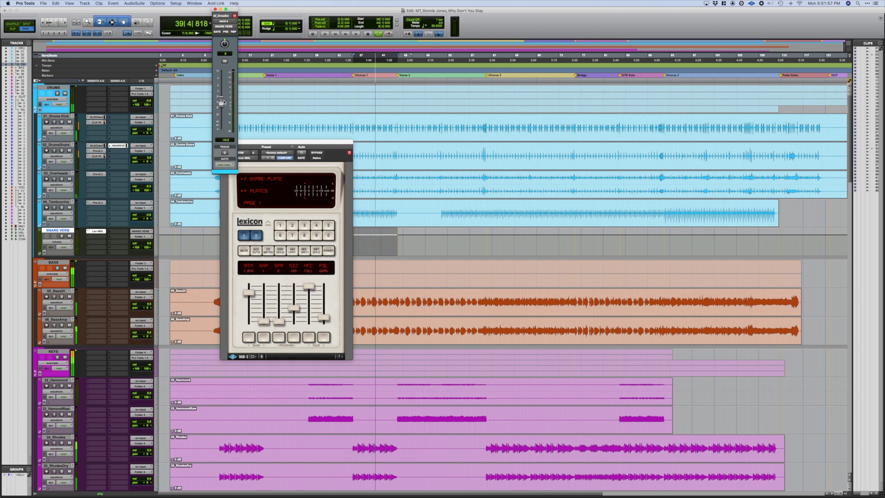
click(95, 236)
mouse_move(117, 237)
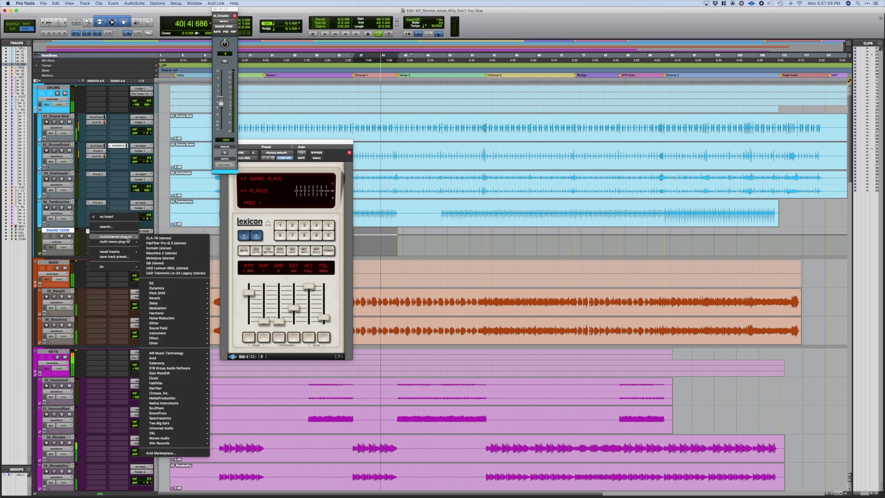
click(166, 243)
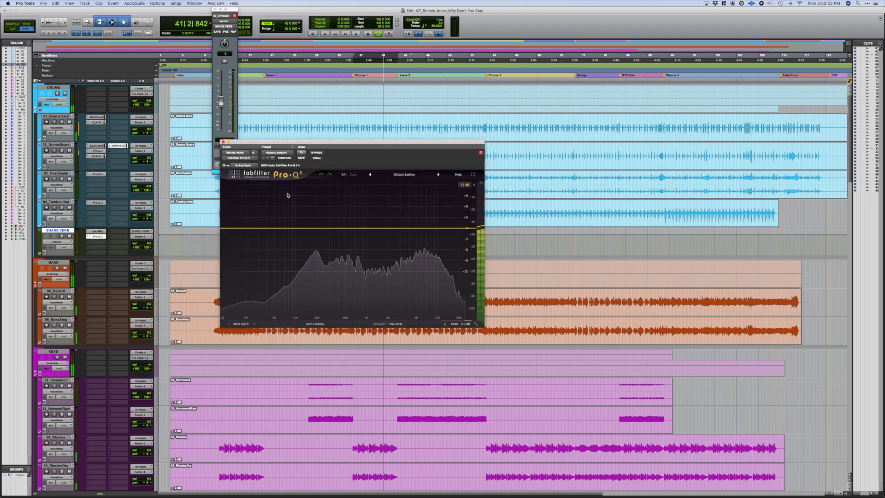
Add a low-cut band around 300 Hz in the SNARE VERB track's Pro-Q 3.
click(330, 229)
right_click(330, 230)
mouse_move(351, 255)
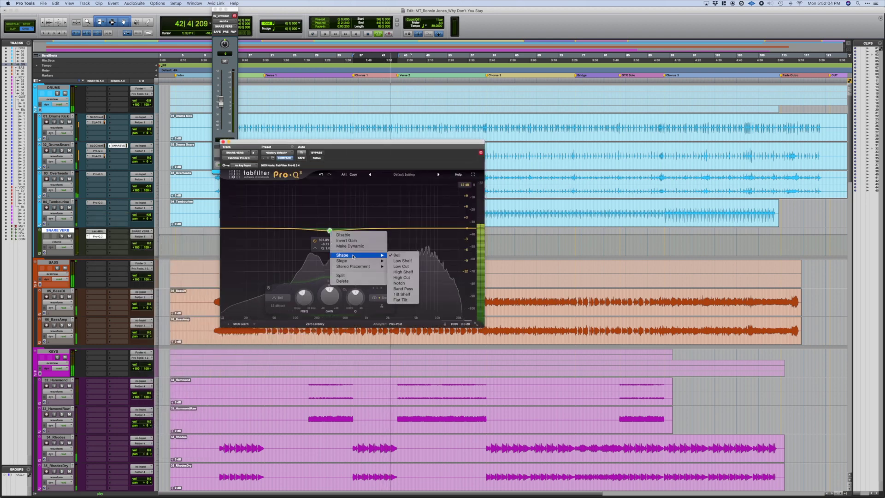
click(405, 266)
Add a high-cut band near 9 kHz with a 24 dB/oct slope to the reverb's equalizer.
click(421, 230)
right_click(422, 231)
mouse_move(452, 256)
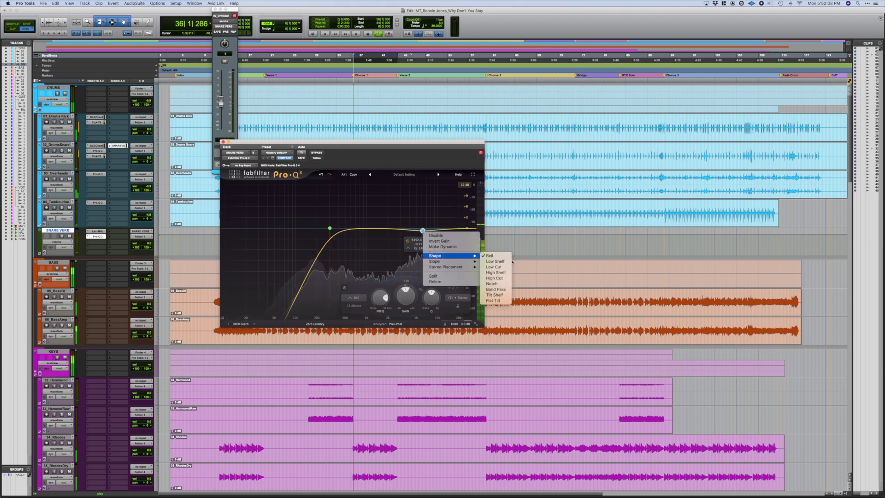
click(496, 278)
drag(422, 230, 426, 230)
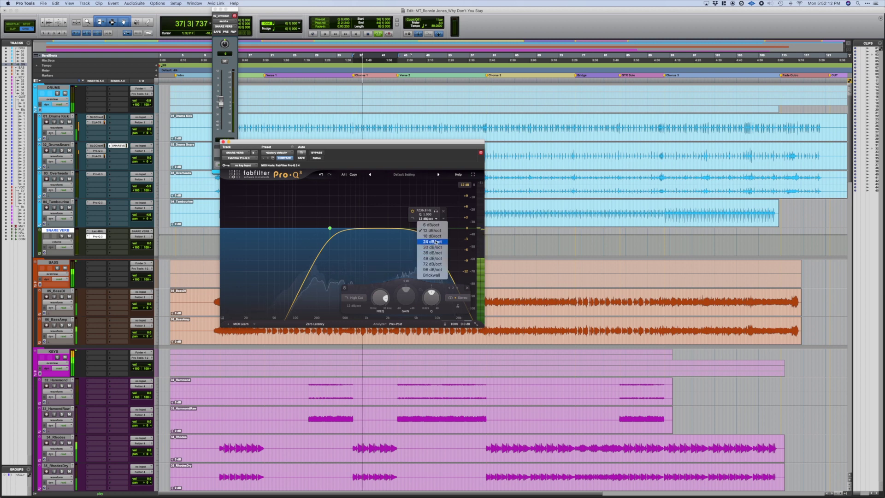
click(432, 241)
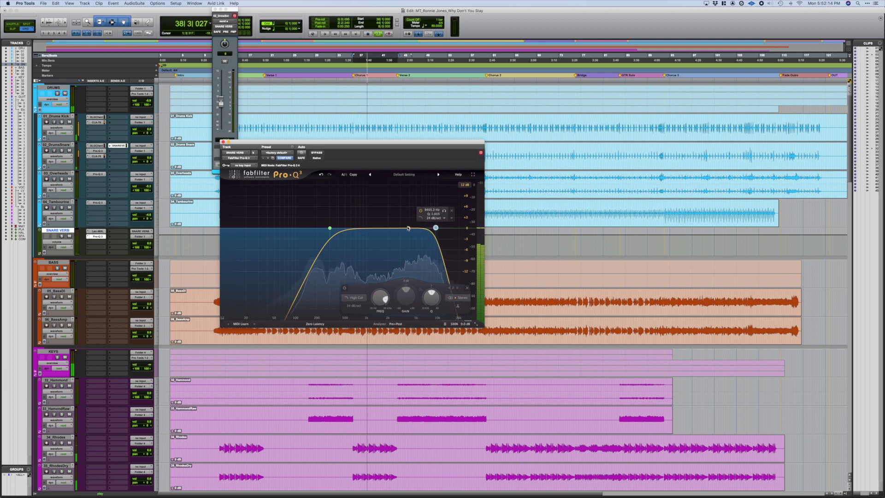
Add a gentle bell boost near 4 kHz and a roughly 3 dB cut near 660 Hz with a Q of about 3.8 on the reverb.
click(388, 226)
drag(388, 226, 356, 234)
click(359, 228)
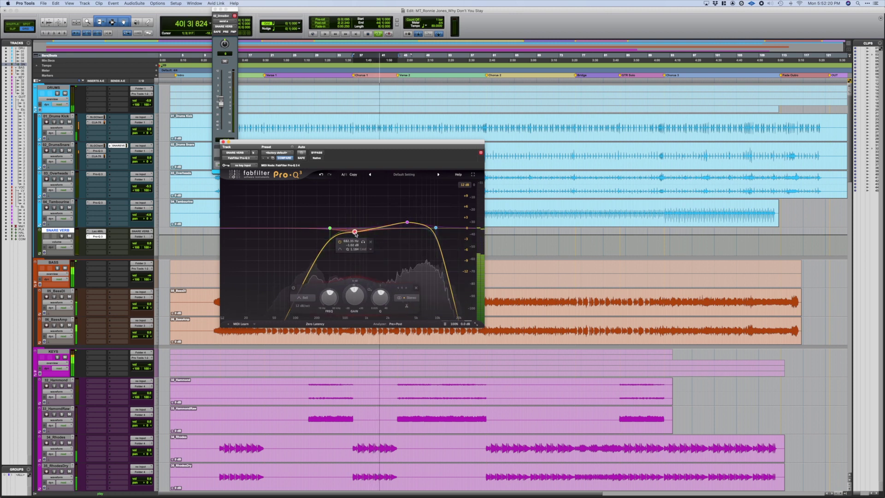
drag(380, 296, 375, 278)
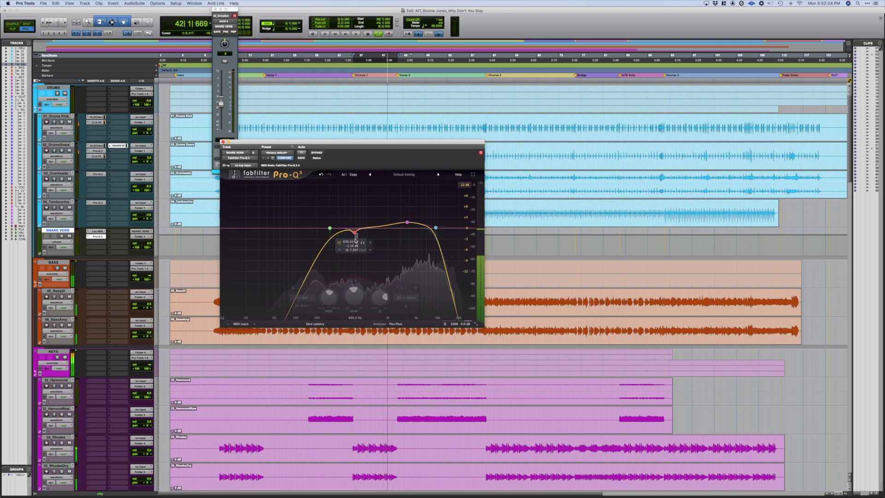
drag(355, 235, 354, 241)
drag(380, 297, 378, 307)
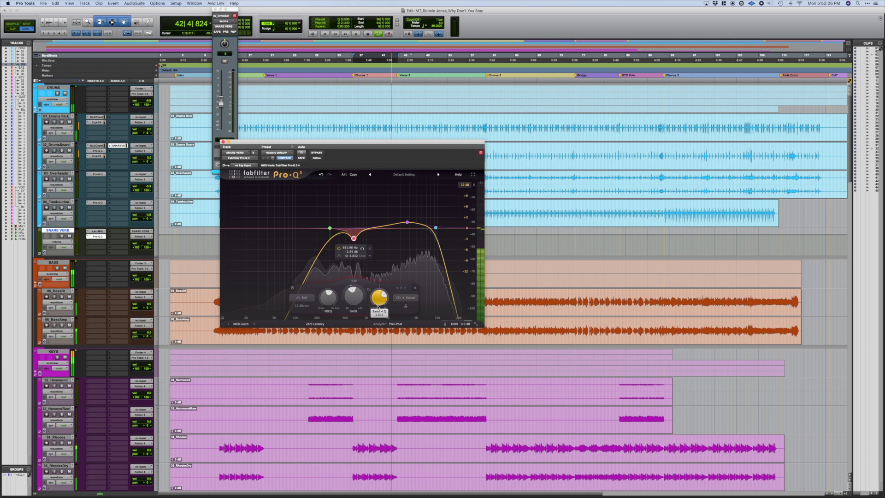
click(223, 142)
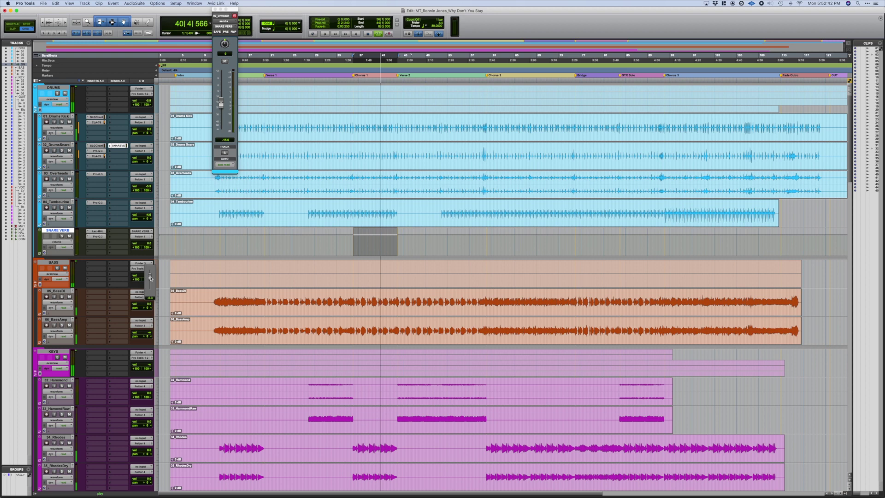
Bring 06_BassAmp up to about -0.7 dB and solo the amp and DI bass tracks in turn to compare them.
drag(148, 333, 153, 318)
click(62, 326)
click(62, 297)
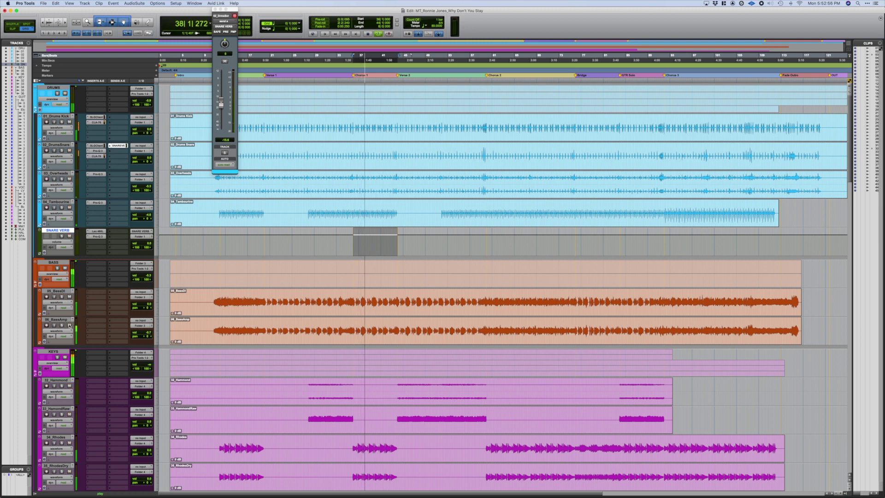
Insert a mono FabFilter Pro-Q 3 equalizer on the 05_BassDI track.
click(97, 292)
mouse_move(99, 292)
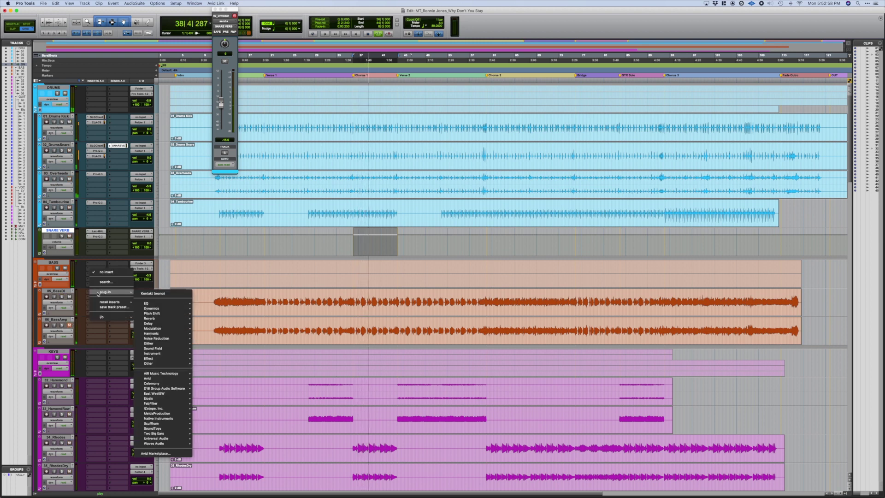
mouse_move(147, 304)
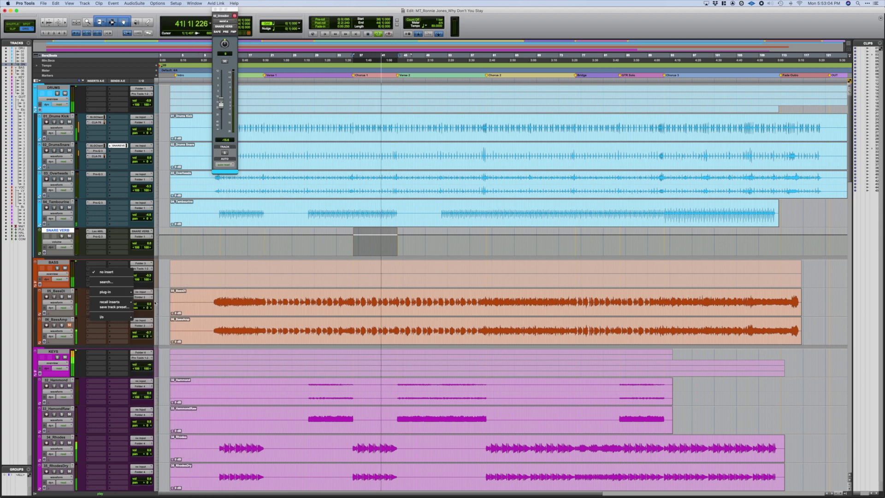
mouse_move(175, 303)
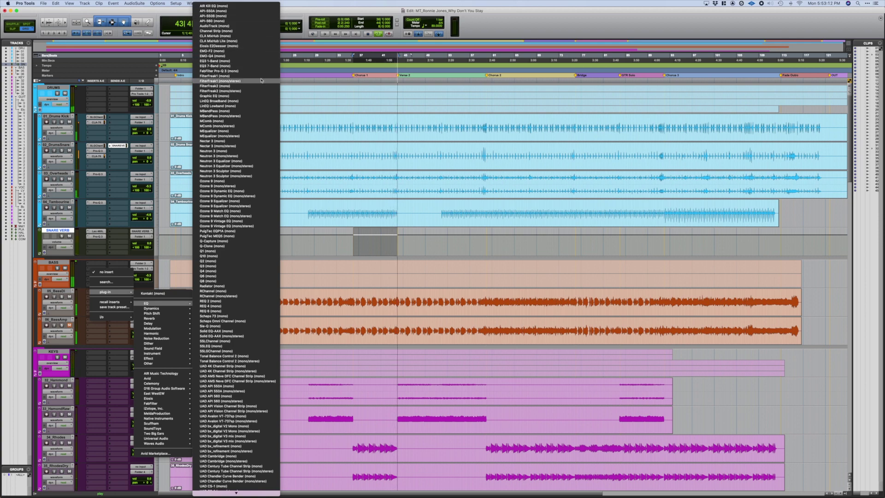
key(Escape)
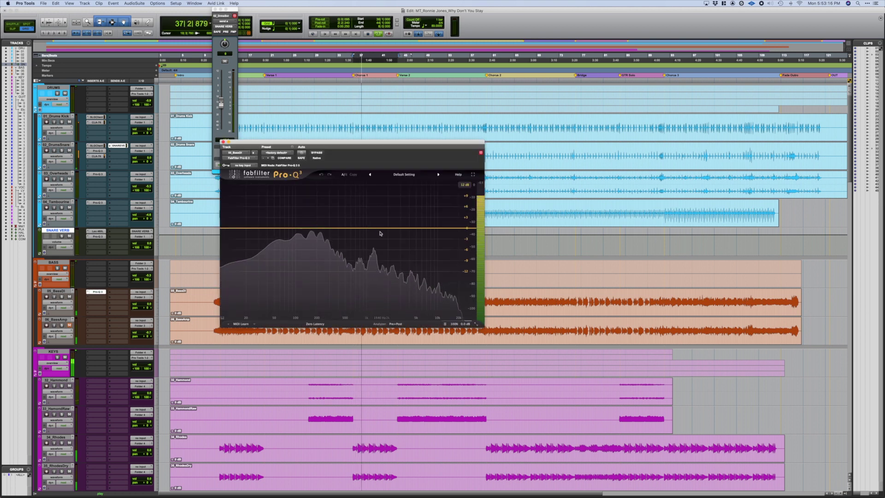
Add a slight bell cut near 200 Hz on the bass DI and make the band dynamic.
mouse_move(319, 228)
mouse_down()
mouse_move(318, 187)
mouse_move(316, 231)
mouse_up()
right_click(316, 232)
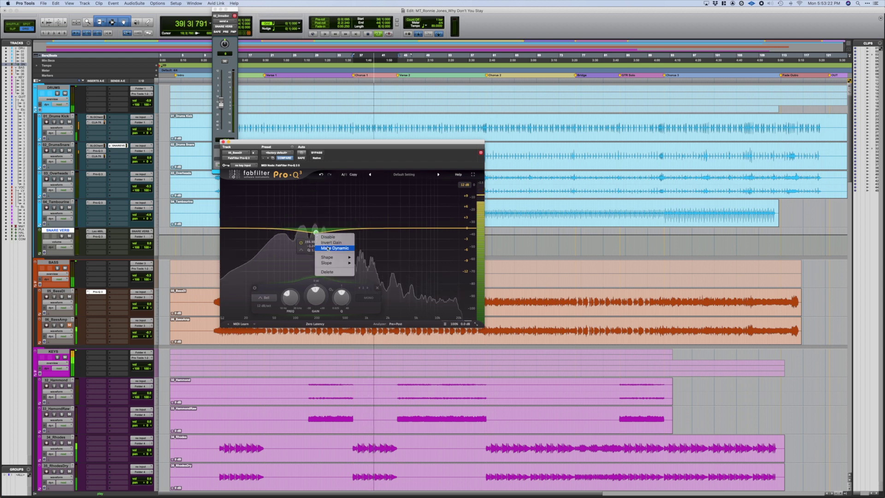
click(328, 248)
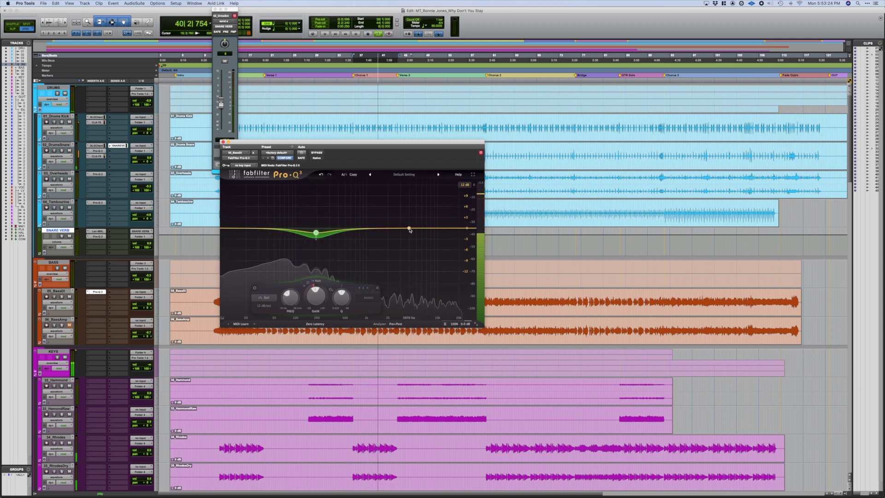
Add a high-shelf cut of about 2.6 dB near 6 kHz to the bass DI's equalizer.
click(424, 229)
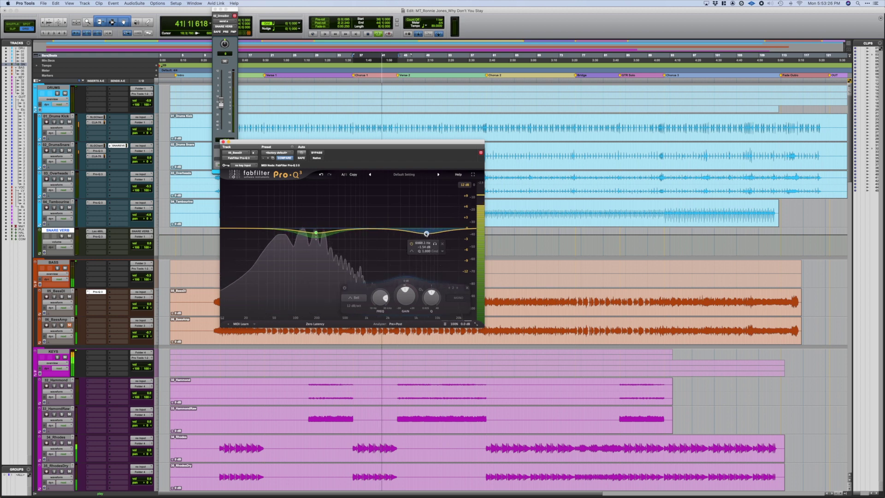
right_click(426, 234)
mouse_move(445, 257)
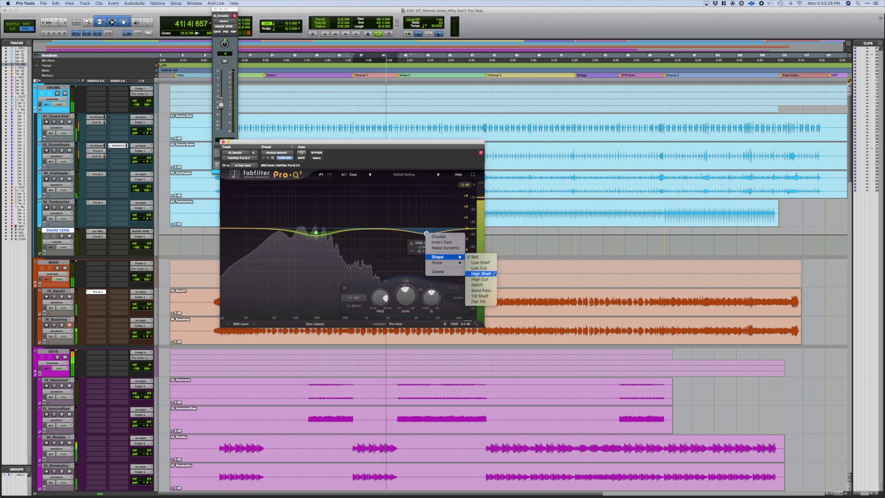
click(494, 273)
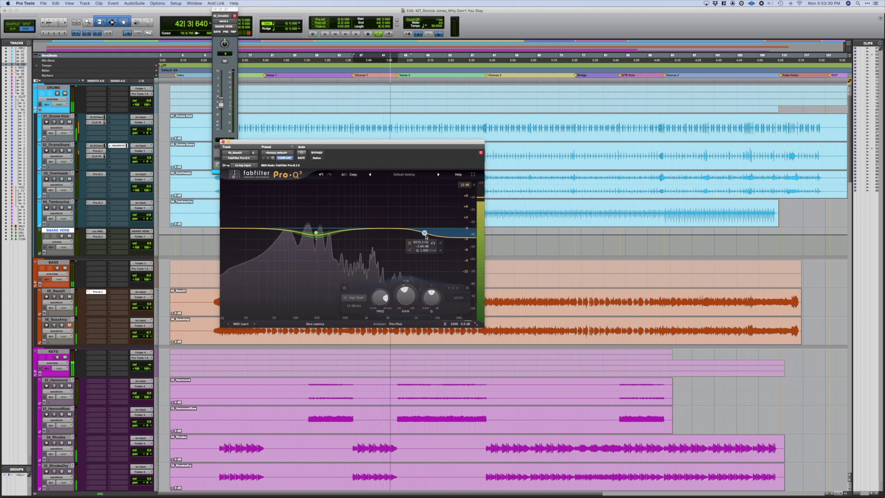
Insert the mono SSLGChannel plug-in after the equalizer on 05_BassDI and load its Bass preset.
click(95, 299)
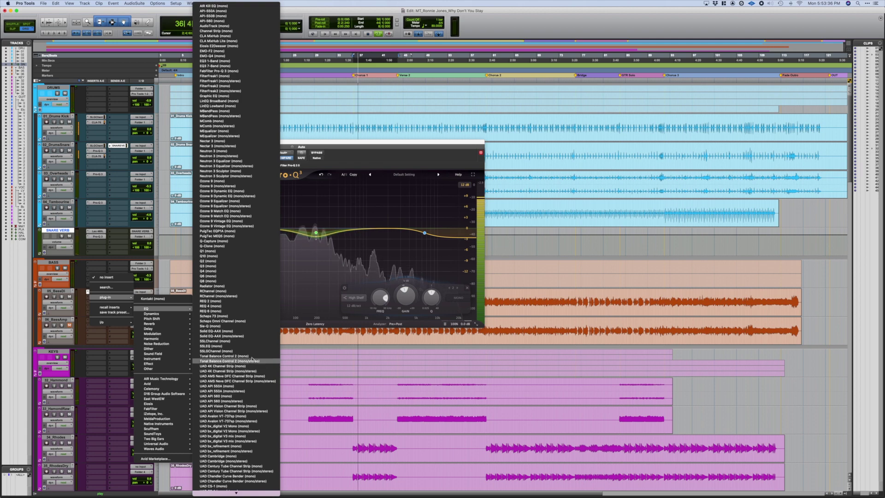
click(254, 351)
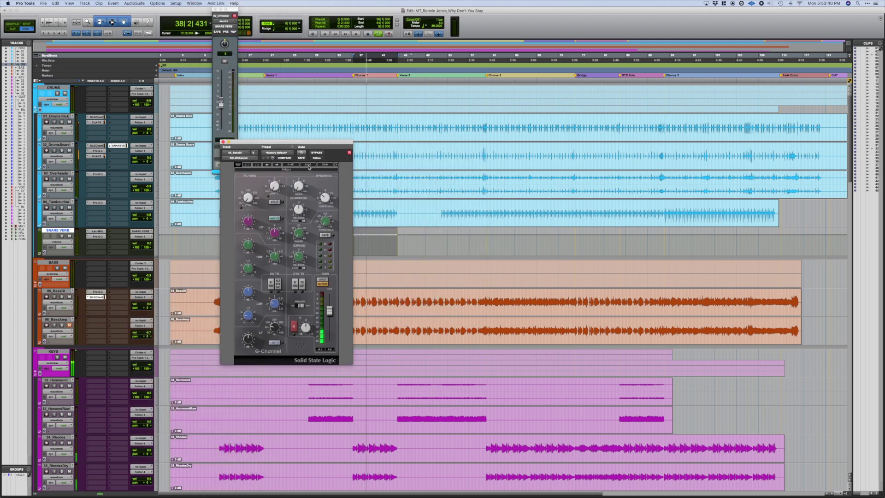
click(308, 165)
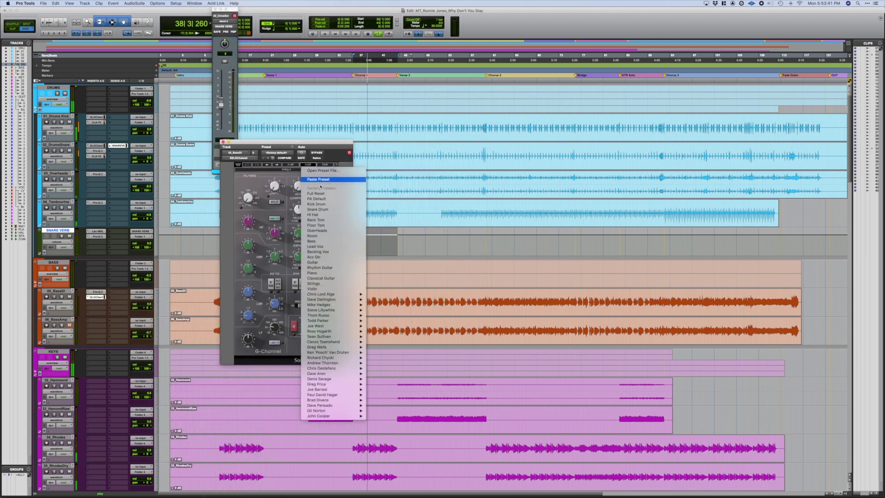
click(323, 242)
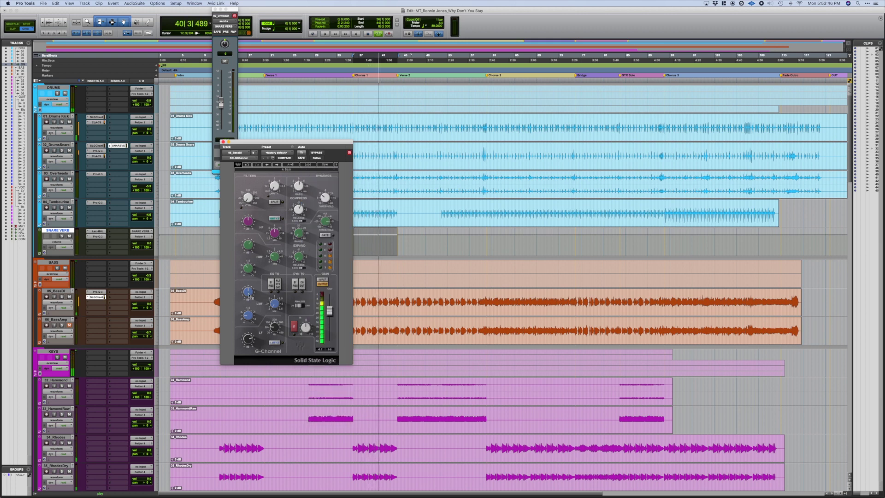
Adjust the low-mid frequency and the high-mid band's gain, frequency and Q by ear in the bass DI's SSL G-Channel.
drag(275, 304, 276, 307)
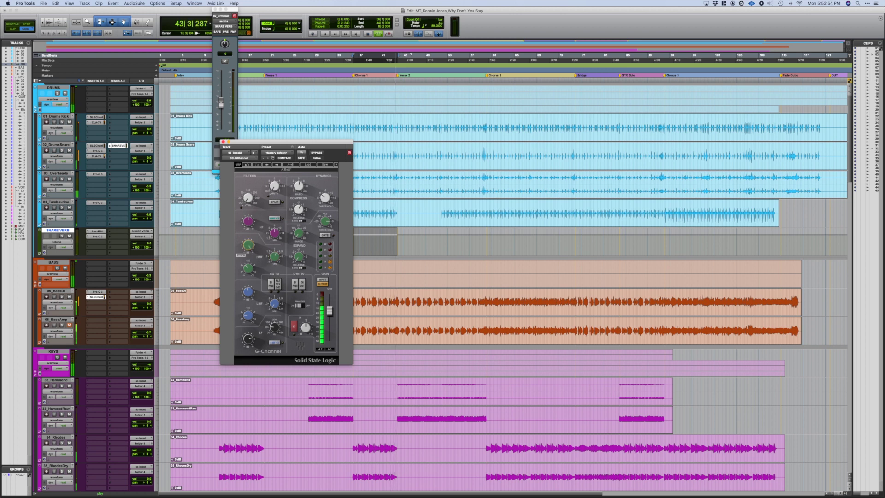
mouse_move(275, 256)
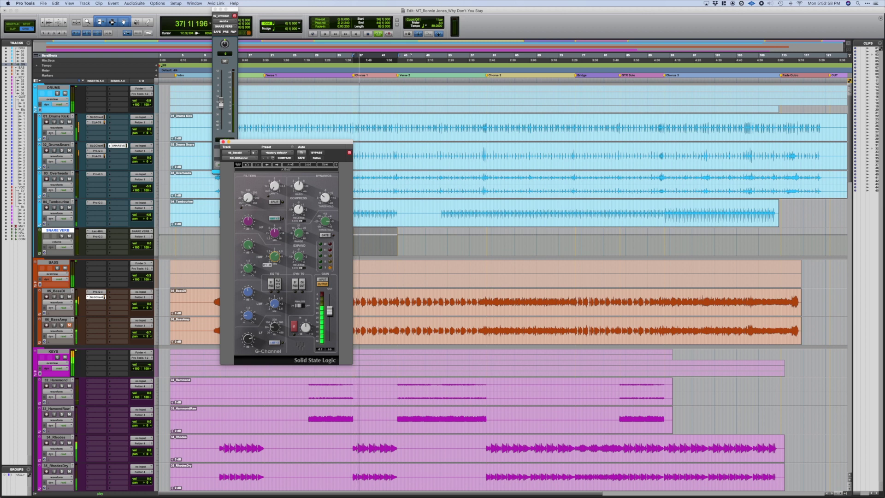
mouse_move(249, 246)
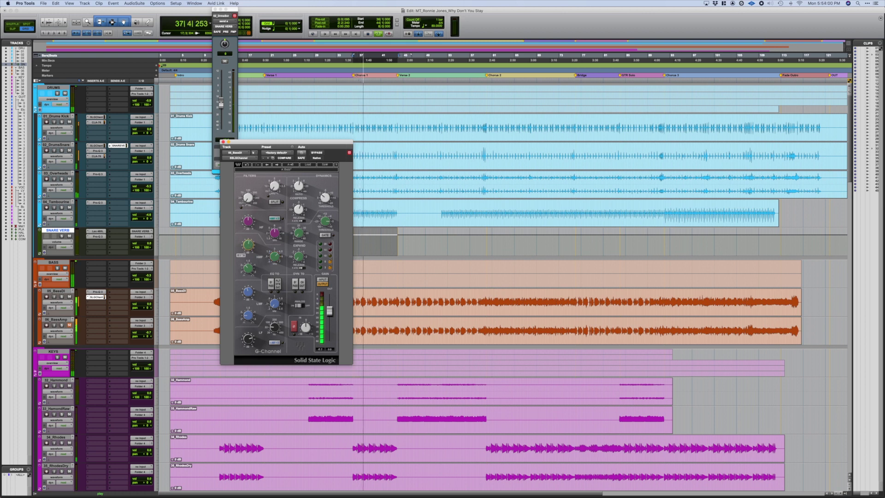
mouse_move(248, 268)
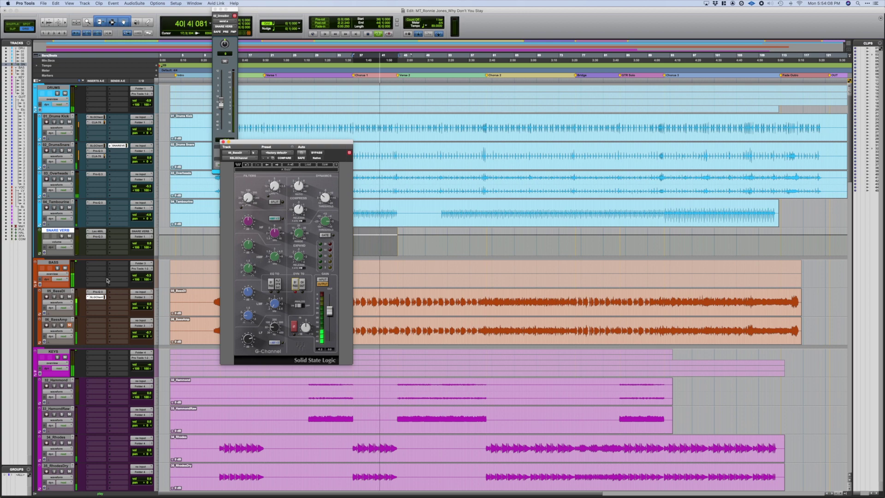
Insert the mono CLA-2A compressor on 05_BassDI and load its Bass preset.
mouse_move(105, 303)
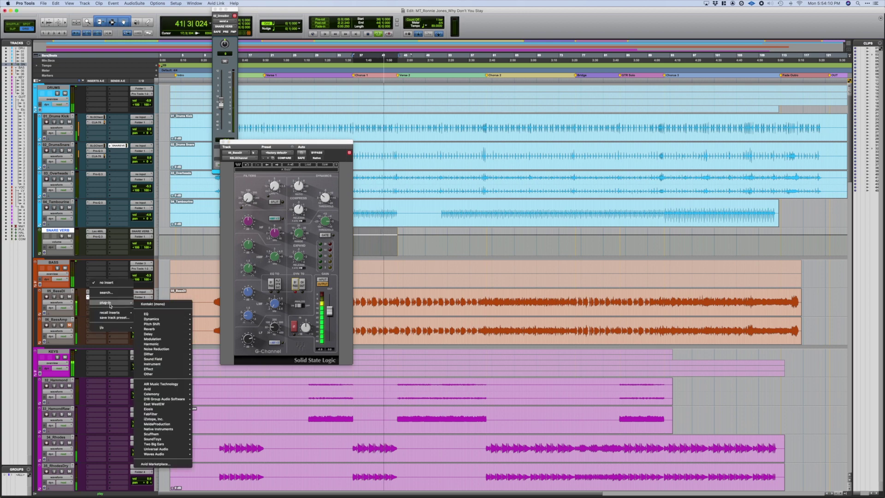
mouse_move(159, 319)
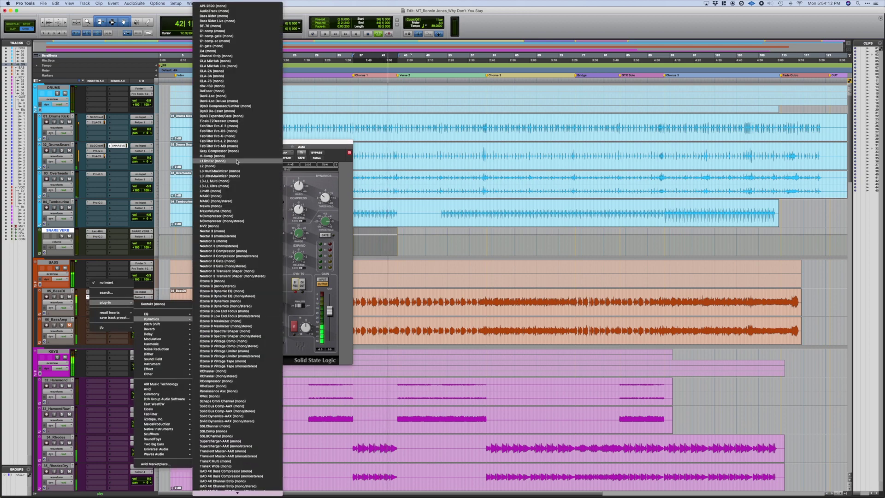
click(232, 71)
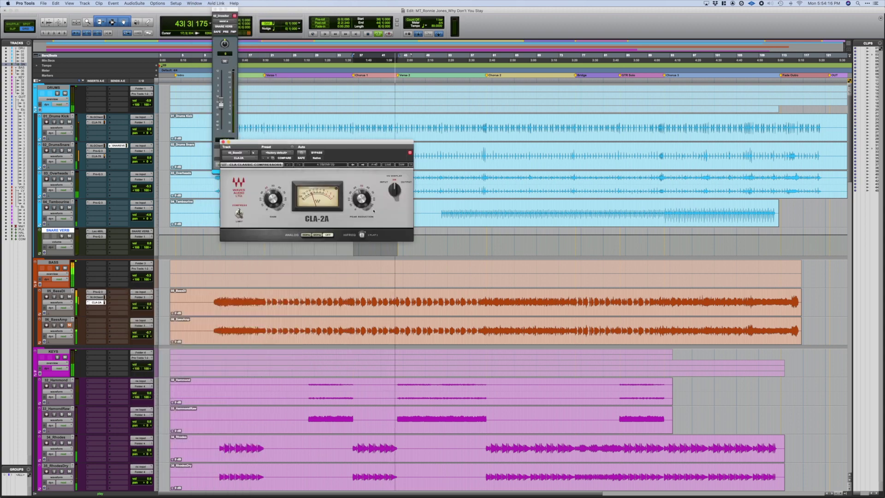
click(388, 164)
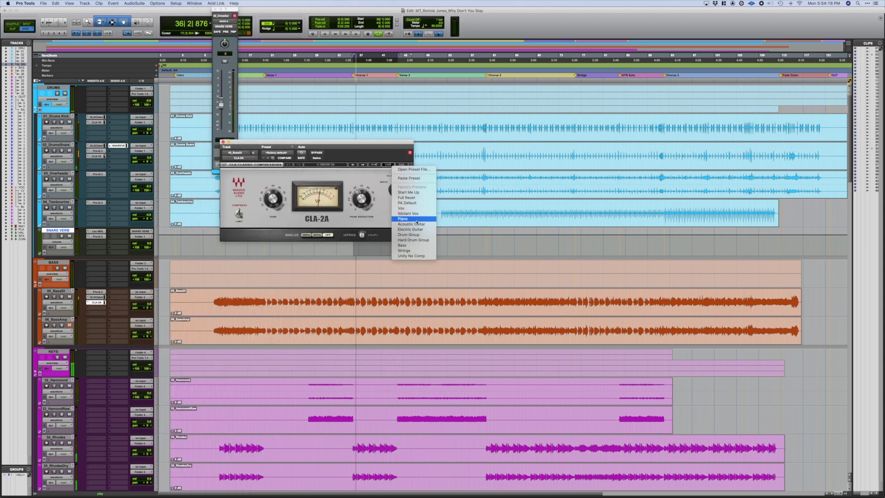
click(404, 245)
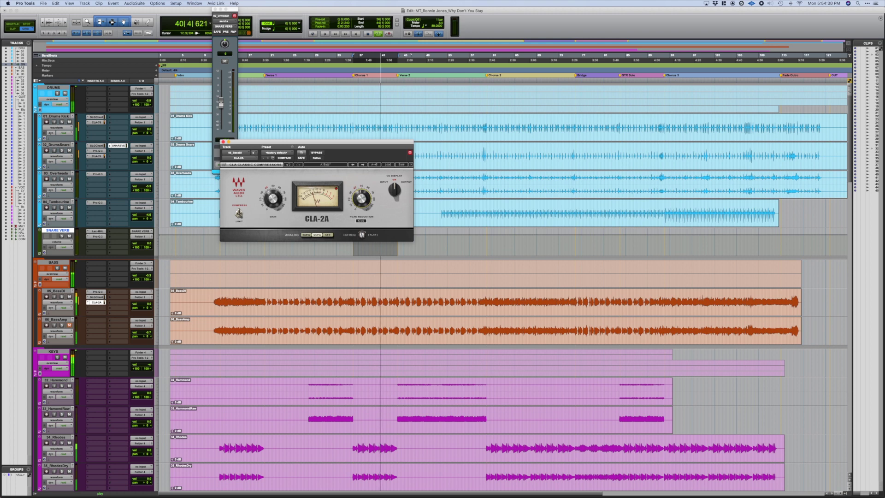
Compare the bass DI sound with the CLA-2A compressor bypassed and active.
click(316, 153)
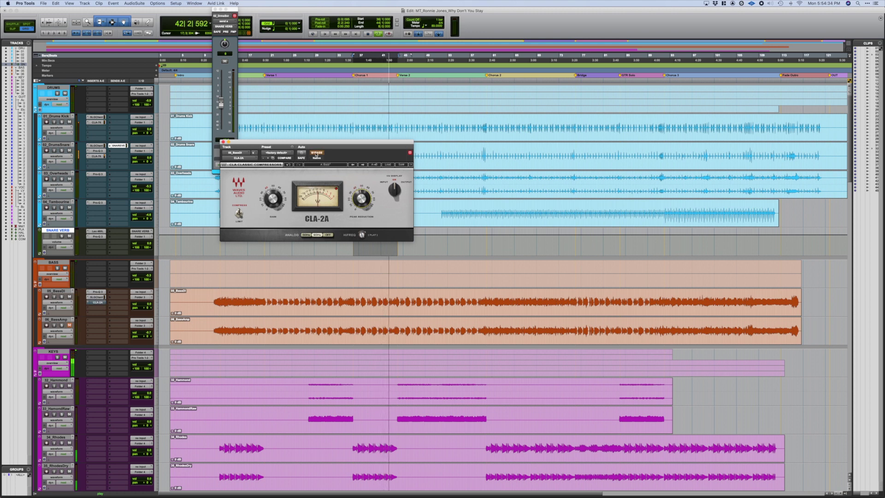
click(317, 153)
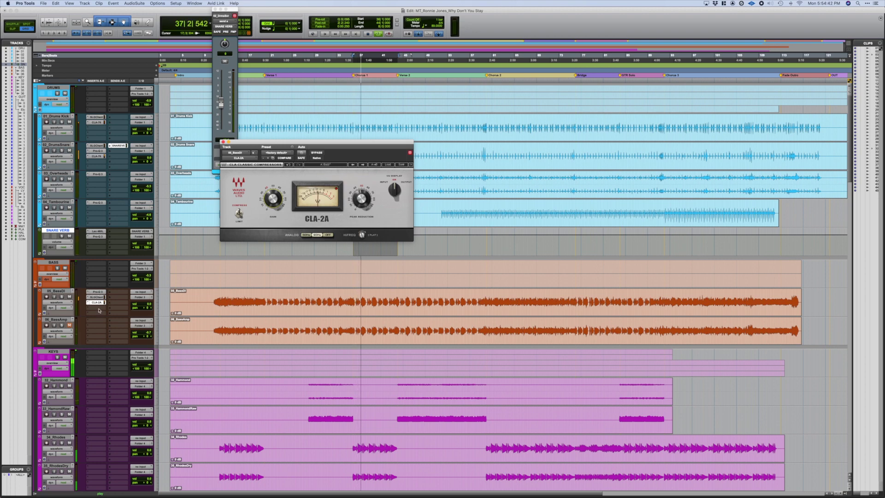
Pull the Hammond and HammondRaw track volumes fully down and reduce the Rhodes track's volume by ear.
scroll(245, 363, down, 3)
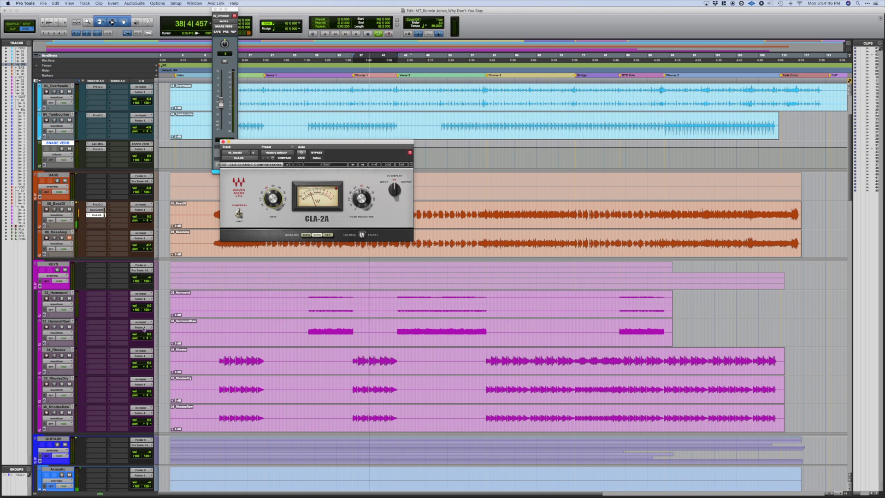
click(62, 356)
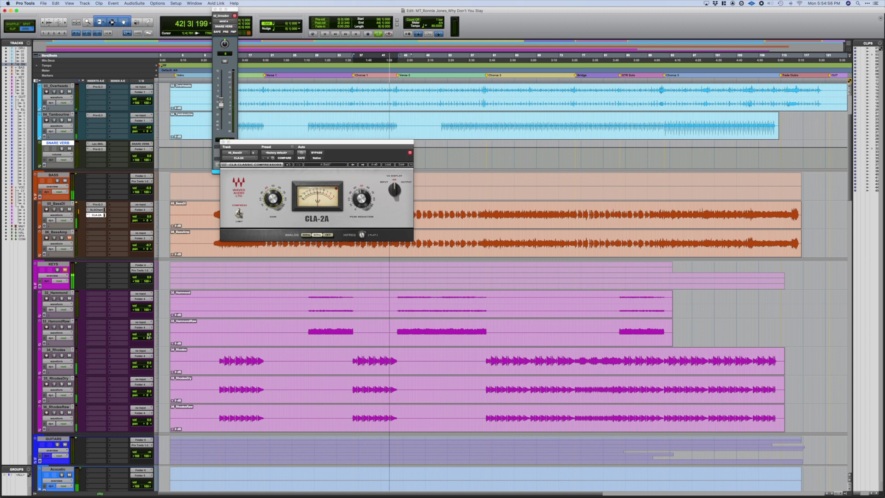
drag(149, 366, 148, 445)
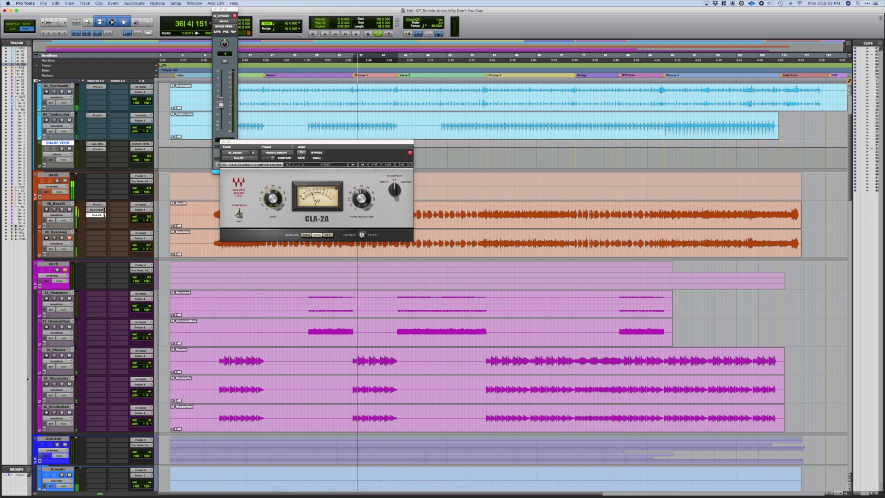
click(149, 364)
drag(150, 357, 151, 353)
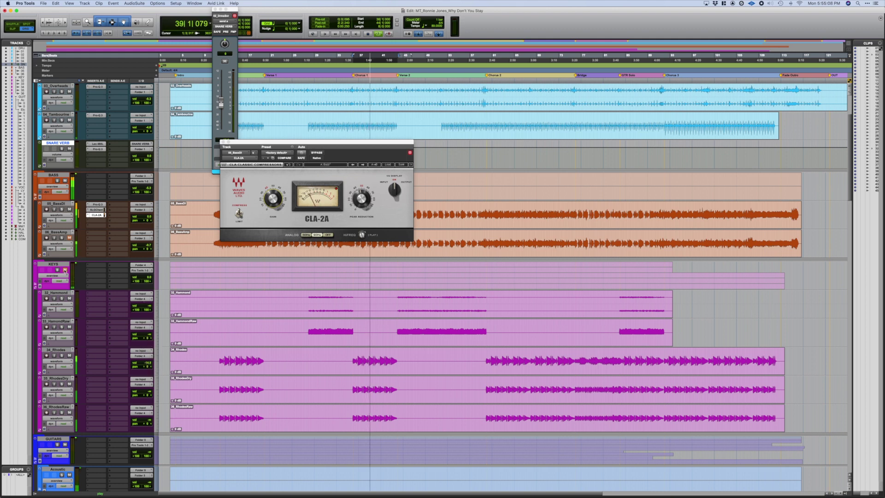
Lower the KEYS folder volume to about -5 dB and bring the Rhodes track volumes back to 0.0 dB.
click(150, 279)
drag(151, 278, 153, 280)
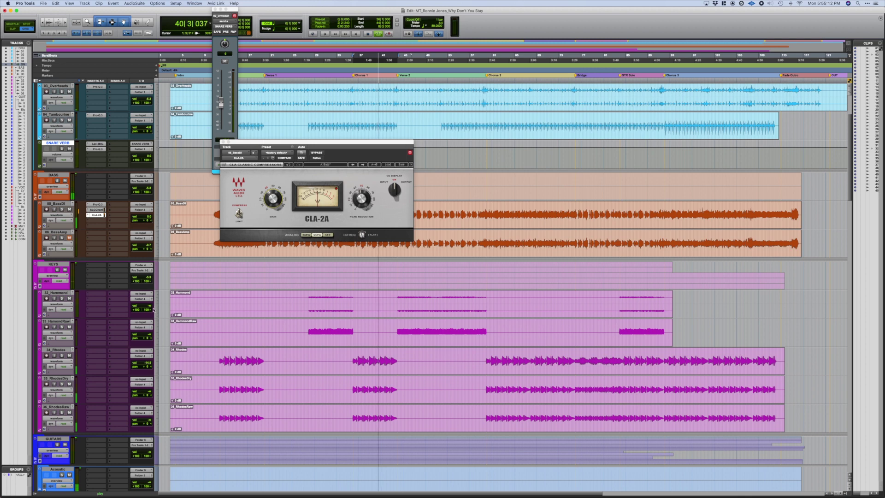
click(150, 360)
drag(150, 360, 151, 360)
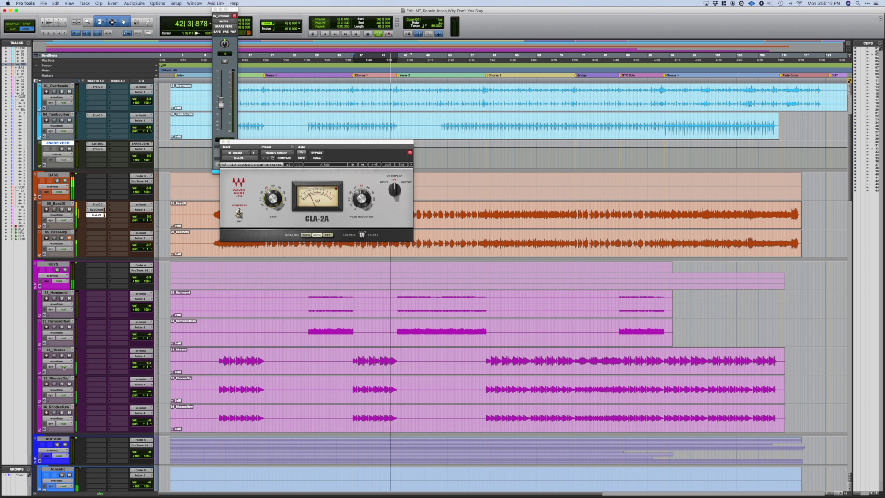
click(62, 384)
drag(149, 385, 149, 392)
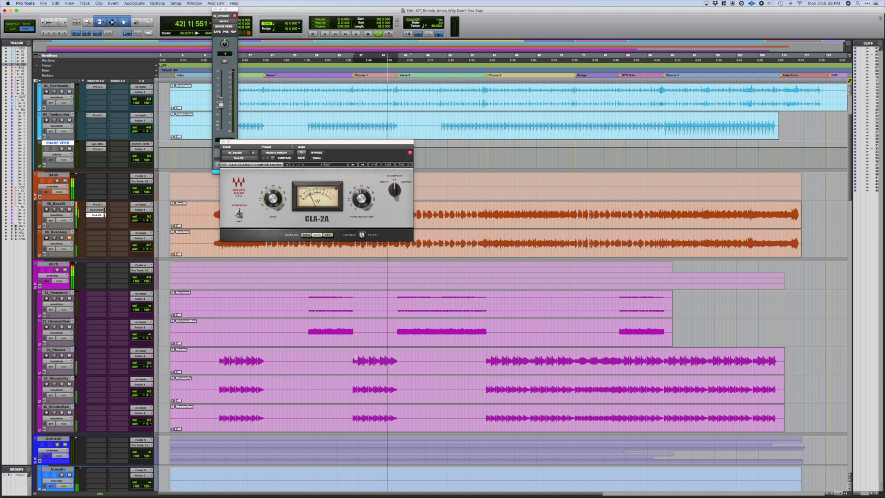
Audition the Rhodes, RhodesDry and RhodesRaw tracks one after another in solo from the start of Chorus 1.
click(355, 358)
key(shift+s)
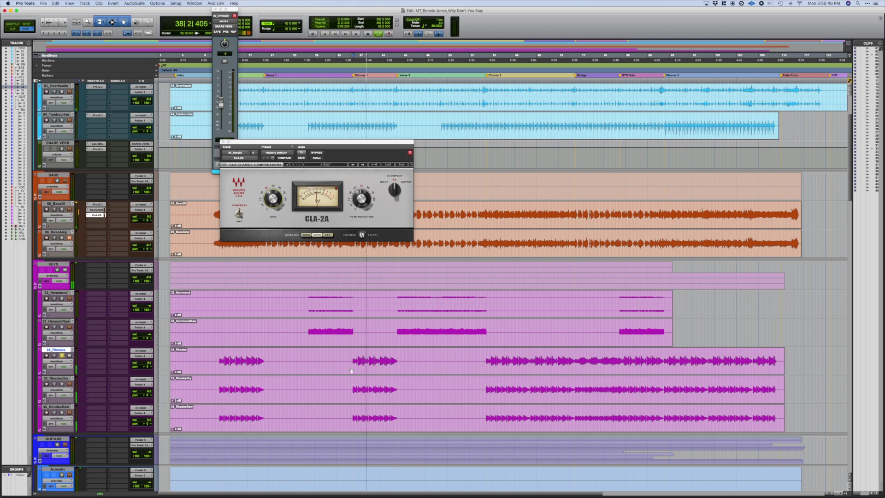
key(semicolon)
key(shift+s)
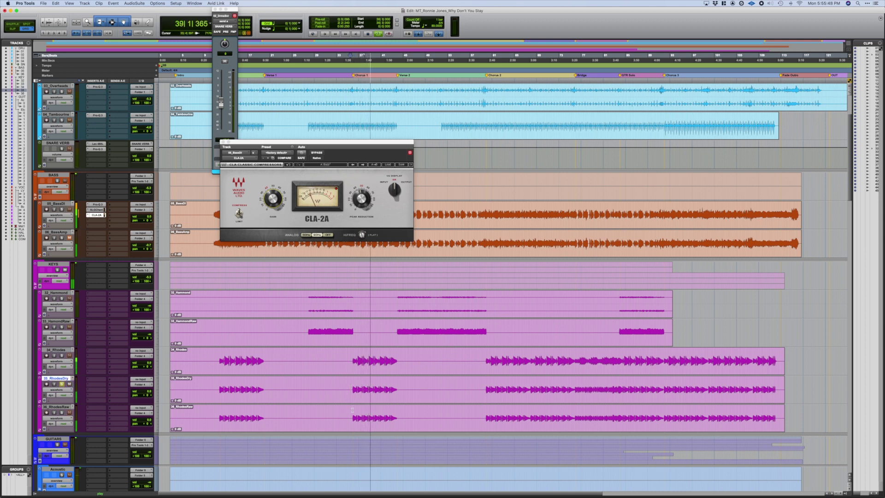
key(semicolon)
key(shift+s)
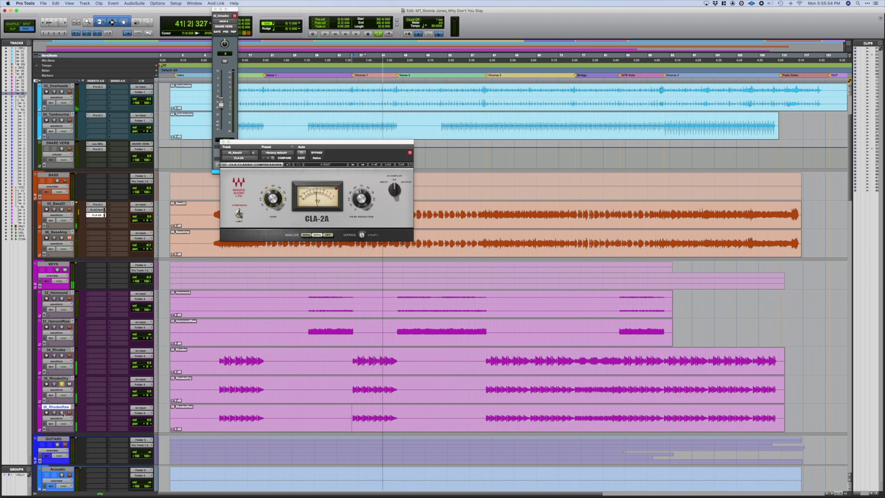
Make the Rhodes and RhodesRaw tracks inactive and move RhodesDry above them in the KEYS folder.
super+click(60, 350)
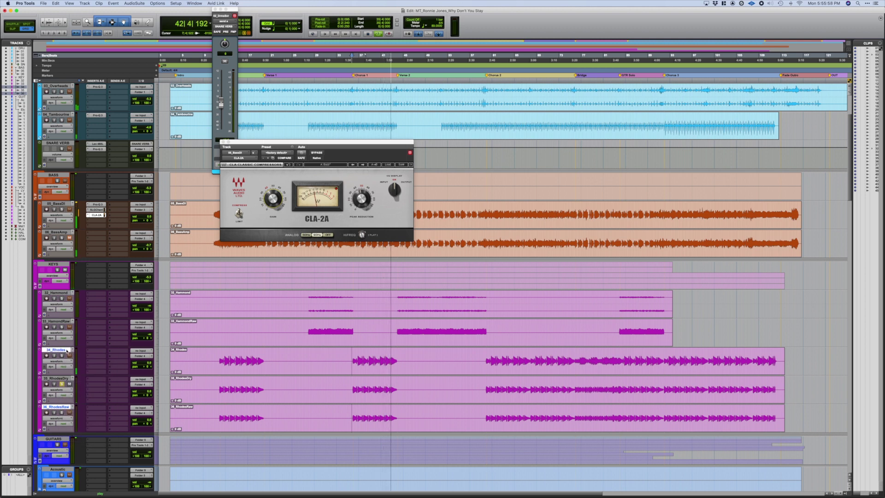
right_click(62, 351)
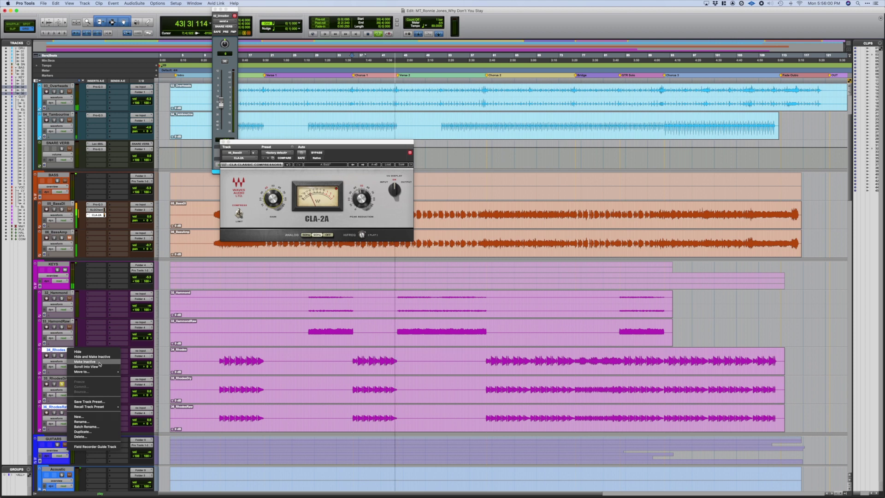
click(85, 362)
drag(65, 378, 65, 349)
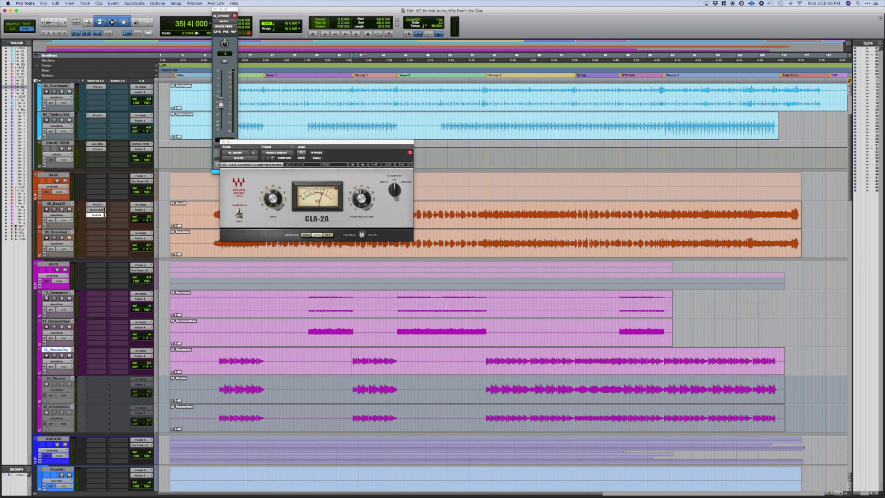
Restart playback and insert the mono FabFilter Pro-Q 3 equalizer on the RhodesDry track.
key(space)
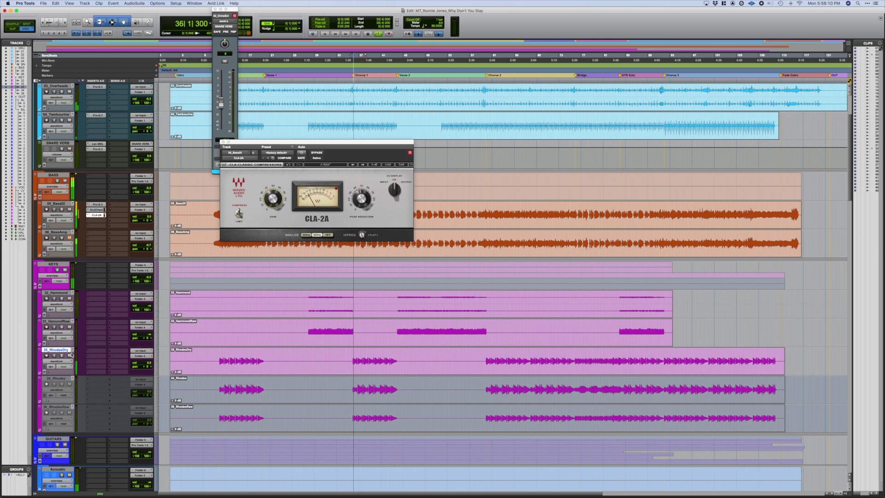
click(95, 353)
mouse_move(111, 351)
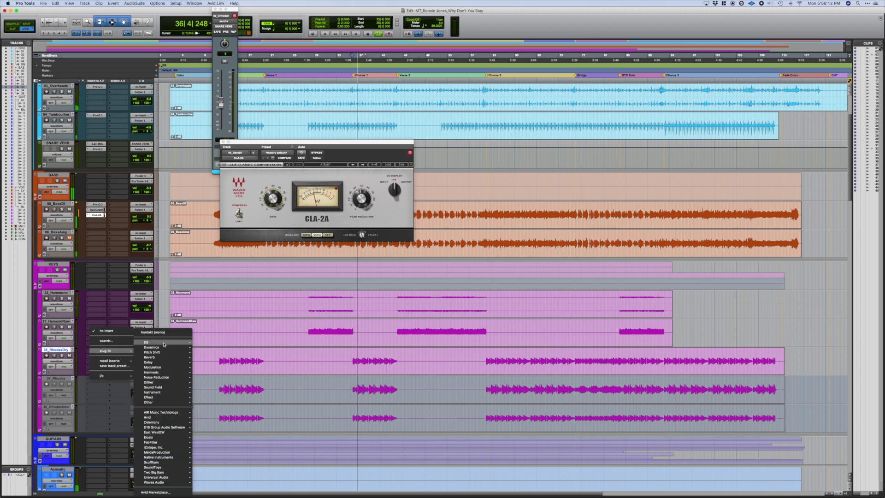
mouse_move(153, 342)
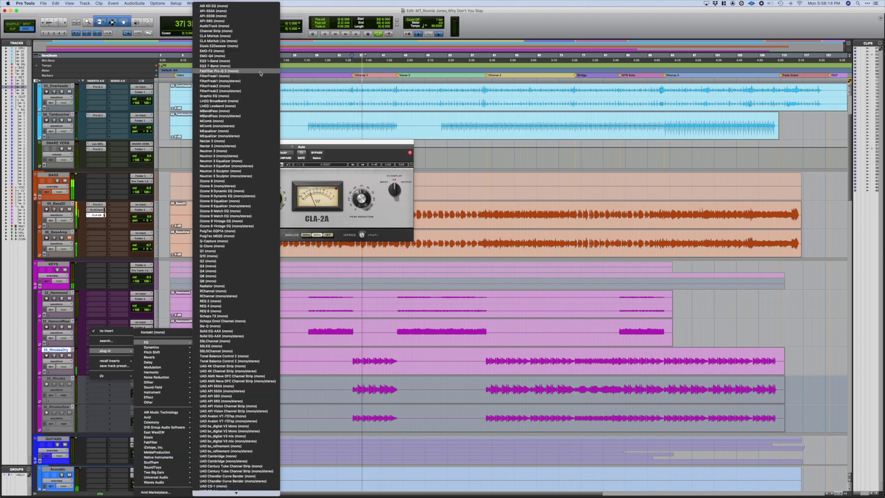
click(291, 197)
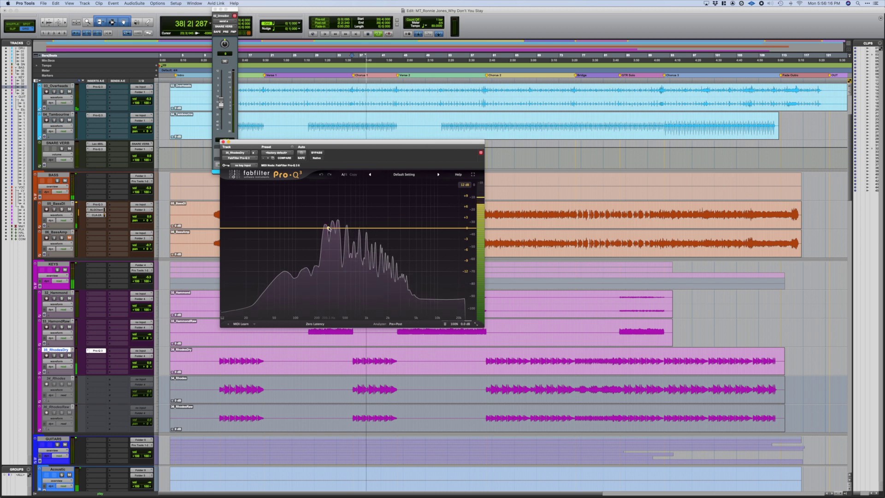
Add a slight dynamic bell cut near 300 Hz and a low cut below it in the RhodesDry equalizer.
click(330, 234)
right_click(331, 234)
click(343, 248)
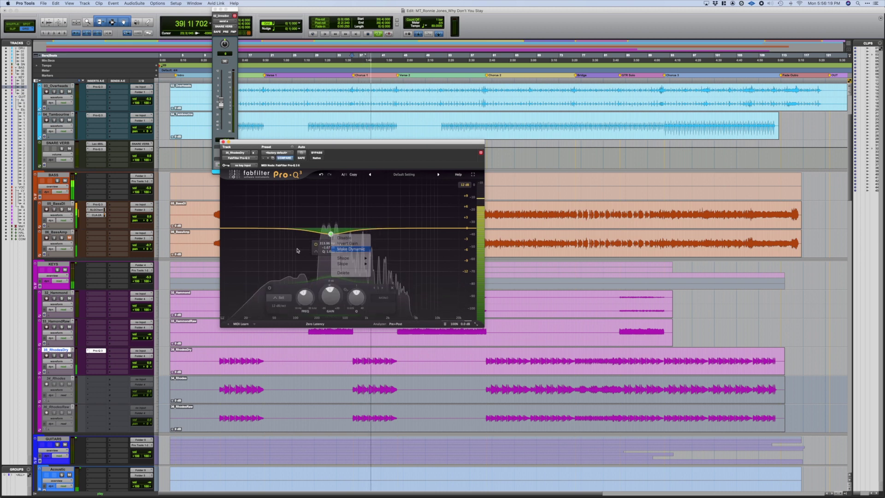
click(281, 229)
right_click(281, 230)
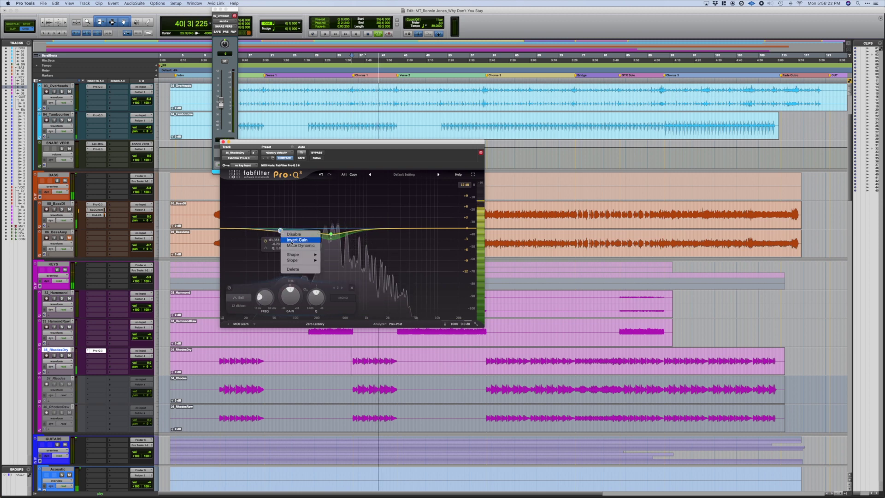
mouse_move(295, 255)
click(353, 267)
Add a high cut at about 6.5 kHz with an 18 dB/oct slope to the RhodesDry equalizer.
click(417, 230)
right_click(418, 230)
mouse_move(441, 255)
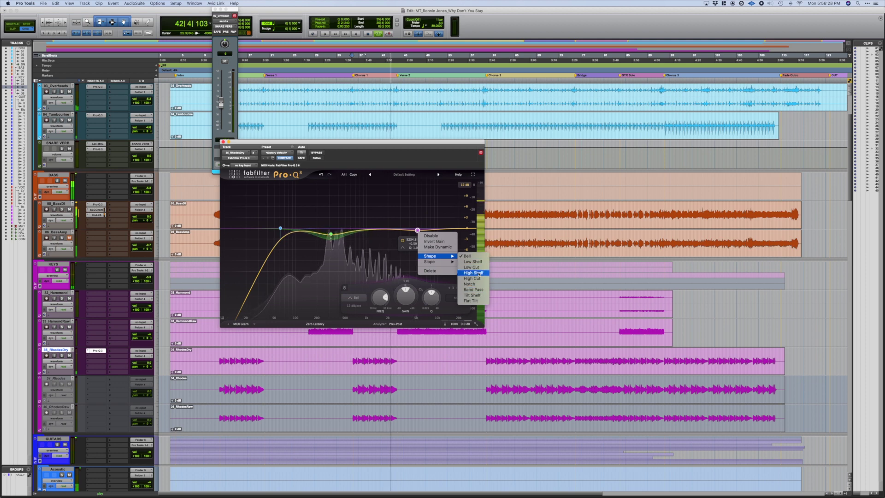
click(480, 280)
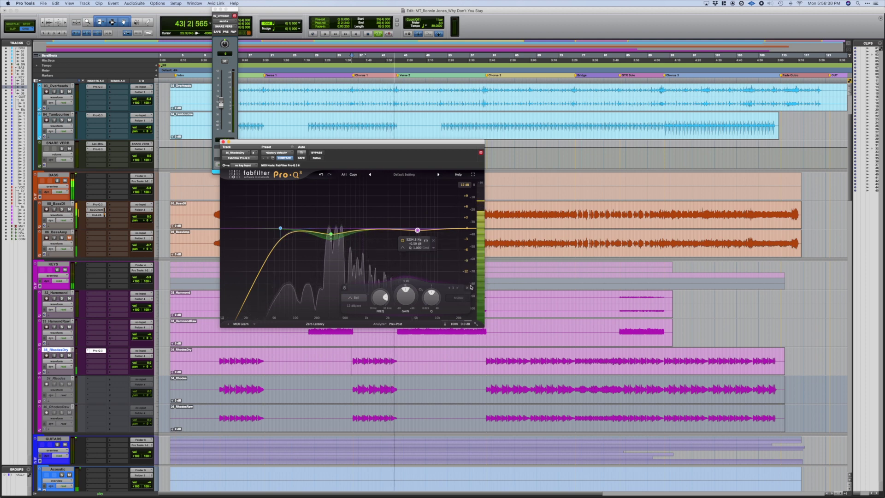
drag(421, 229, 424, 228)
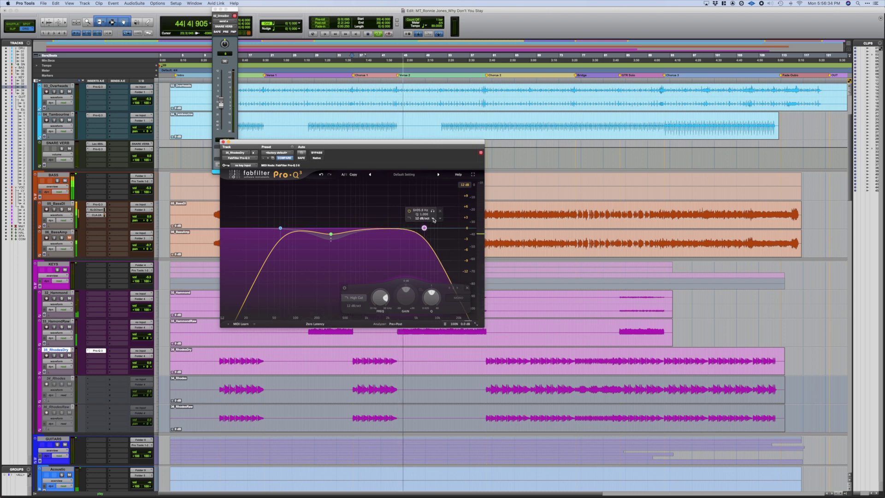
click(434, 220)
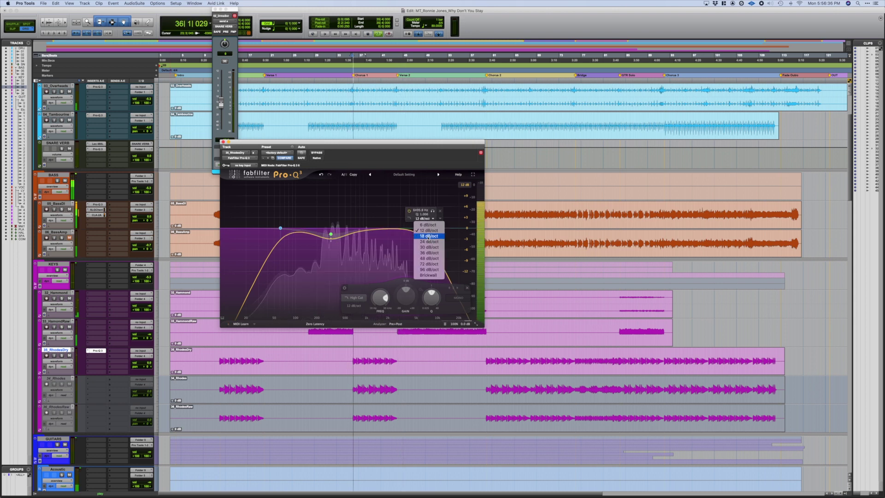
click(431, 235)
Loop playback over Chorus 1 and insert the mono SSLGChannel plug-in after the equalizer on RhodesDry.
drag(396, 355, 353, 352)
key(space)
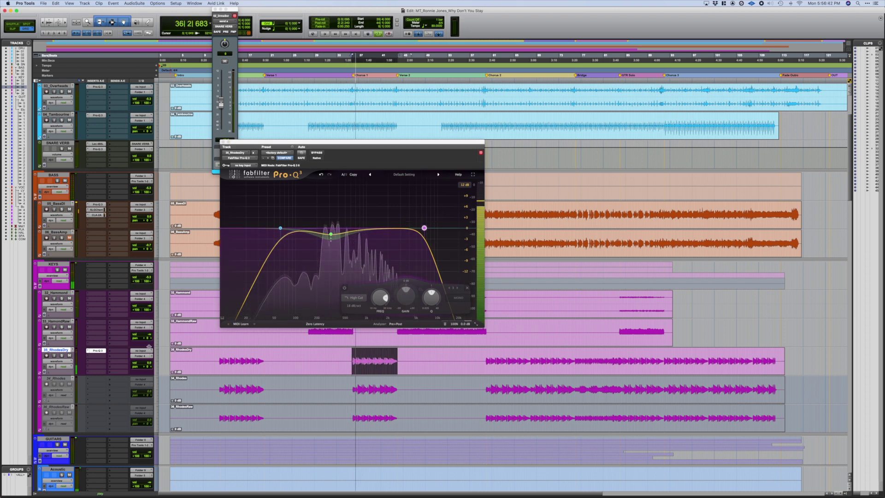
click(97, 356)
mouse_move(133, 355)
mouse_move(150, 342)
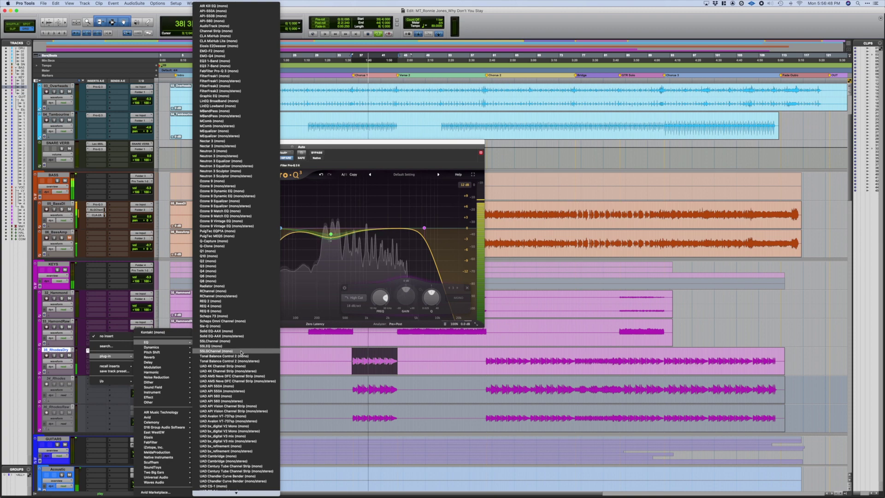
click(219, 71)
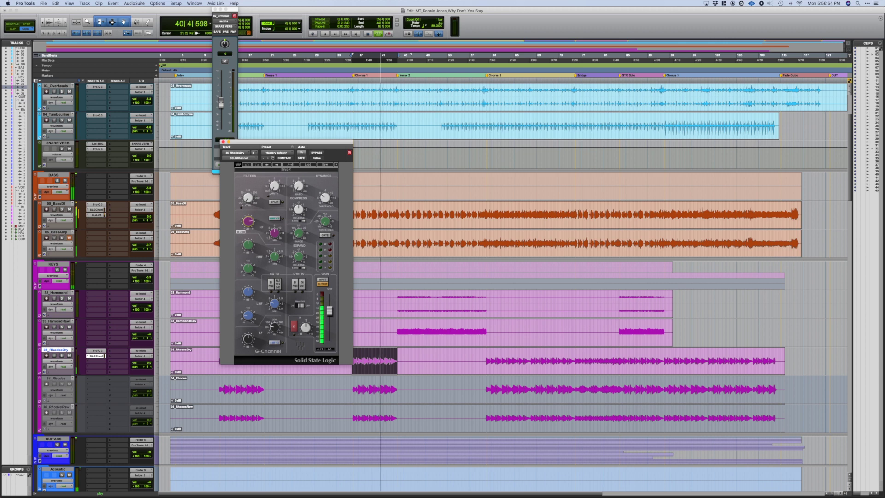
Shape the high, low-mid and low EQ bands by ear in the RhodesDry SSL G-Channel.
drag(275, 233, 274, 234)
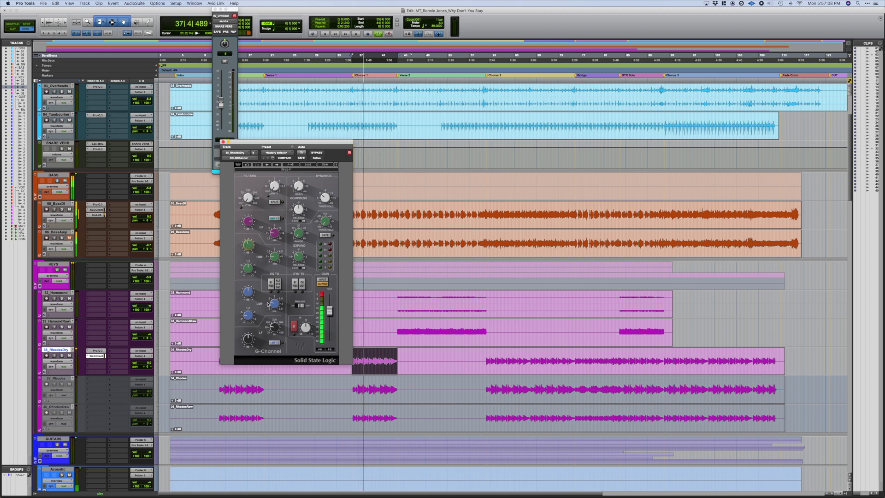
mouse_move(249, 293)
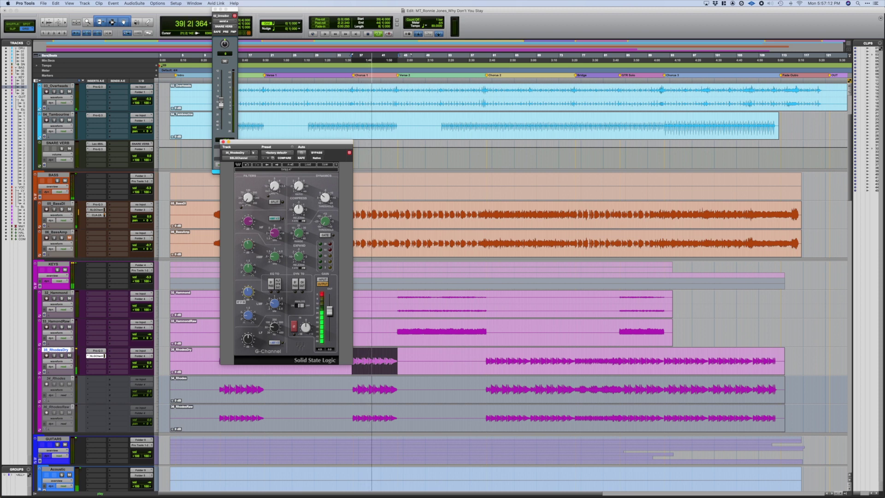
mouse_move(275, 327)
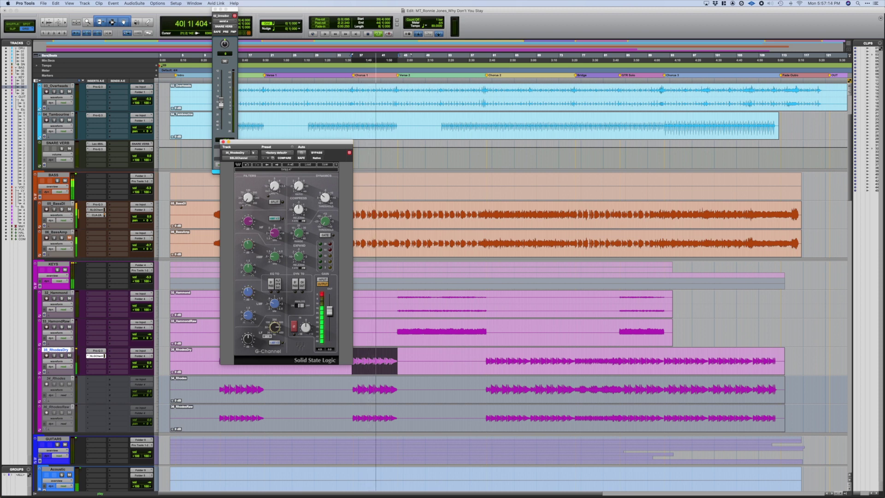
mouse_move(248, 339)
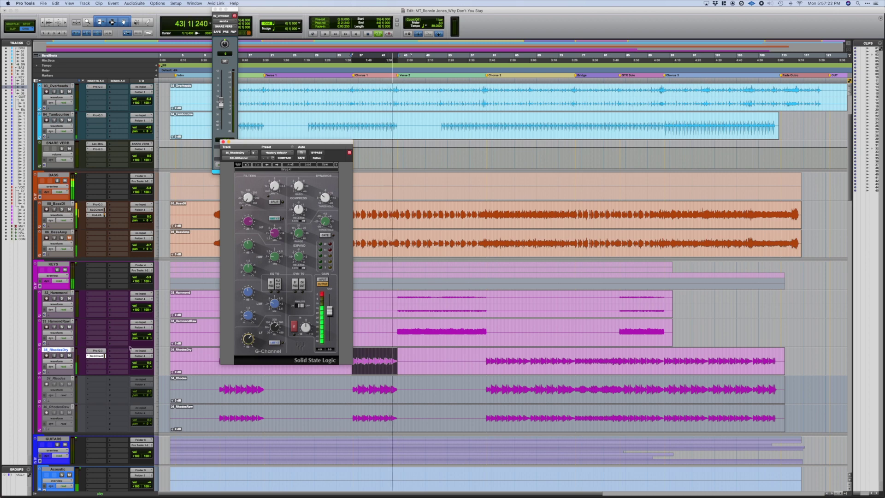
Add a send from RhodesDry to the stereo PLATE reverb track.
click(122, 352)
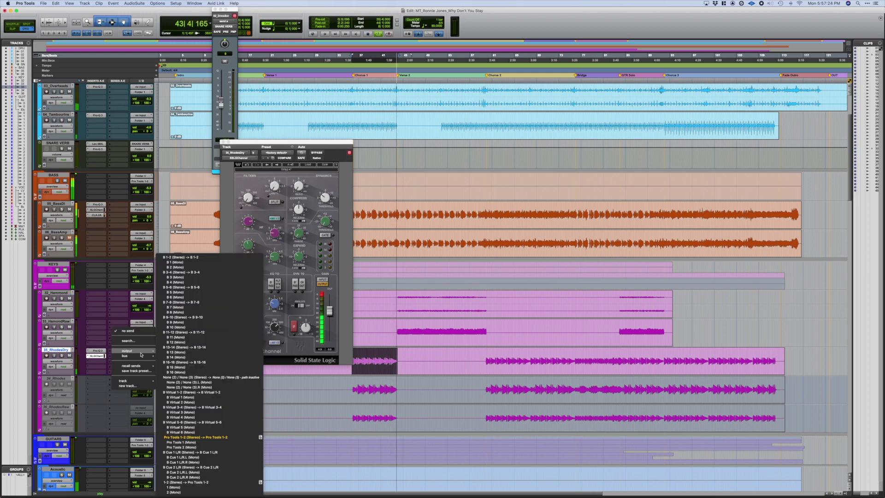
mouse_move(138, 381)
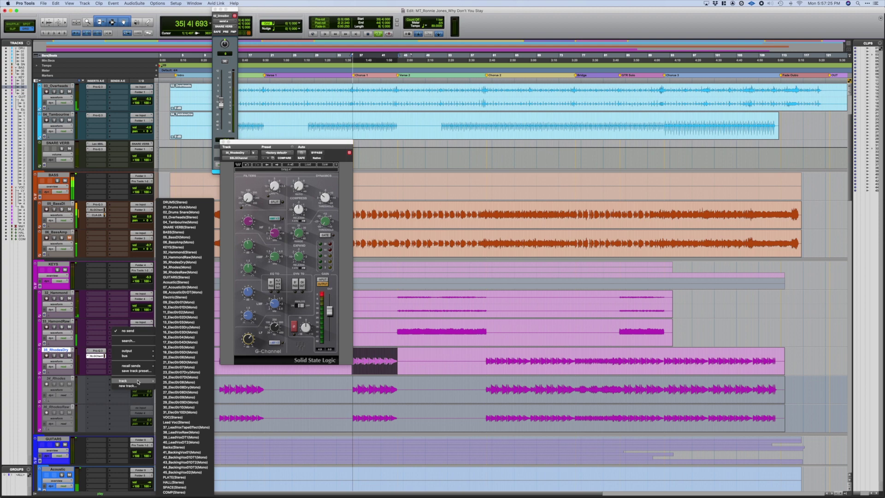
click(194, 479)
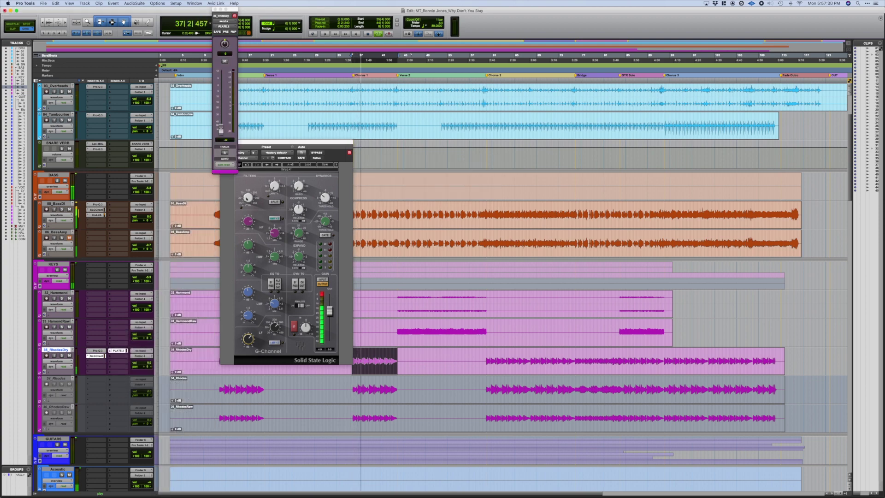
Balance the RhodesDry send to PLATE by ear, and add and balance a second send to the stereo SPACE track.
drag(221, 130, 221, 101)
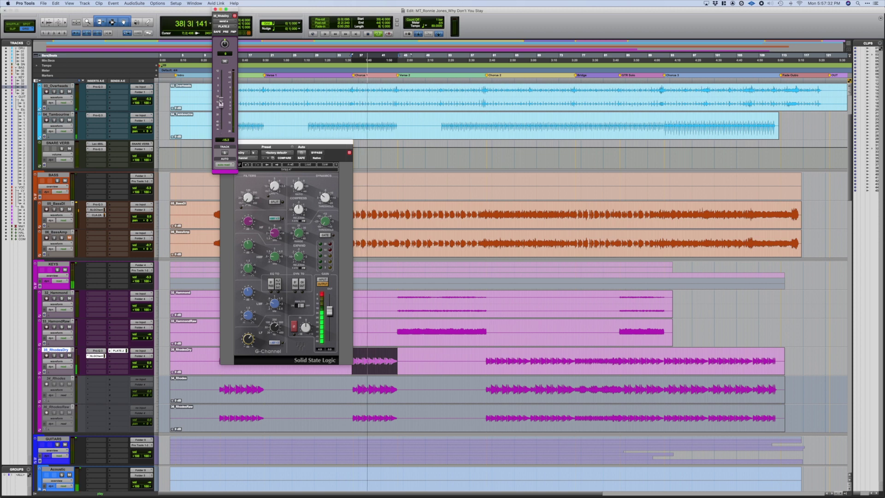
drag(221, 101, 221, 105)
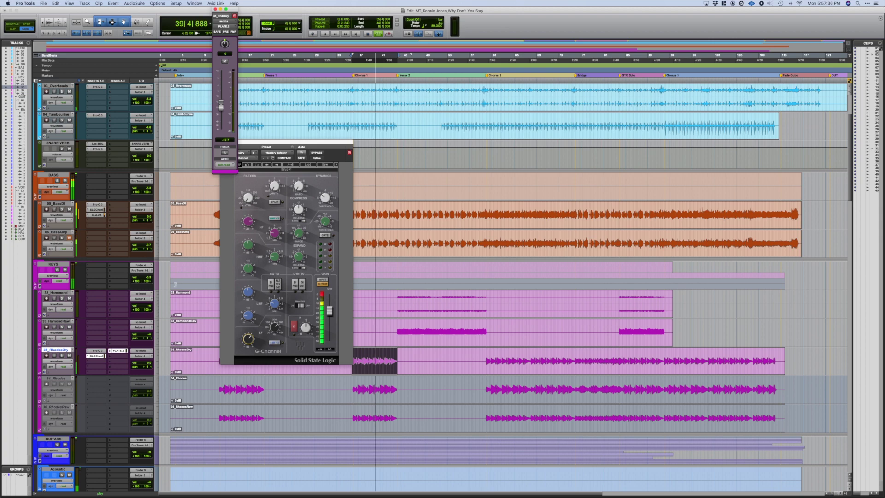
click(115, 359)
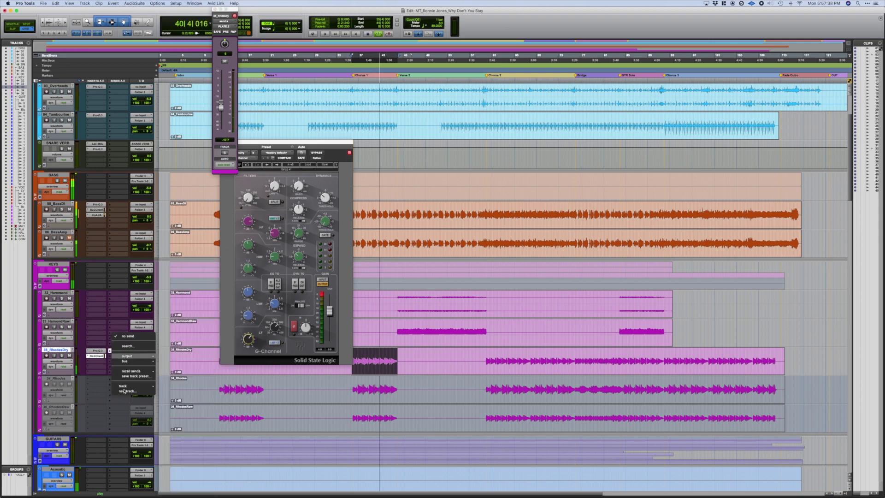
mouse_move(133, 386)
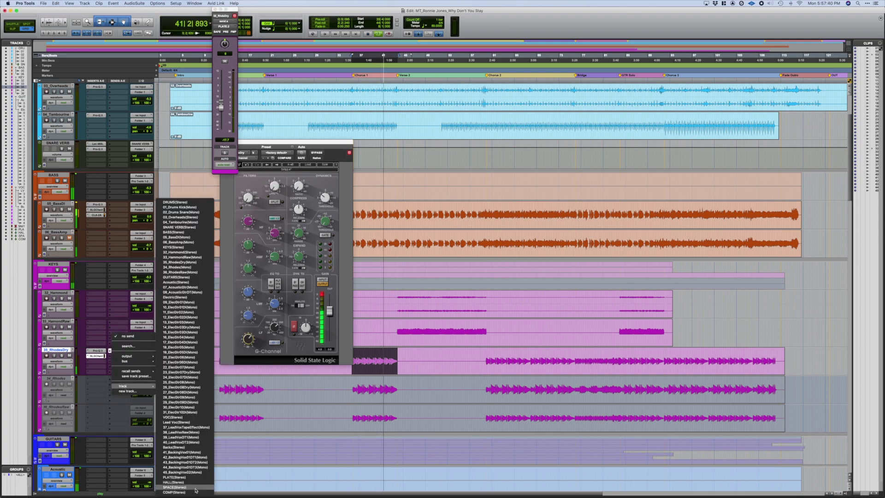
click(180, 487)
drag(220, 129, 221, 107)
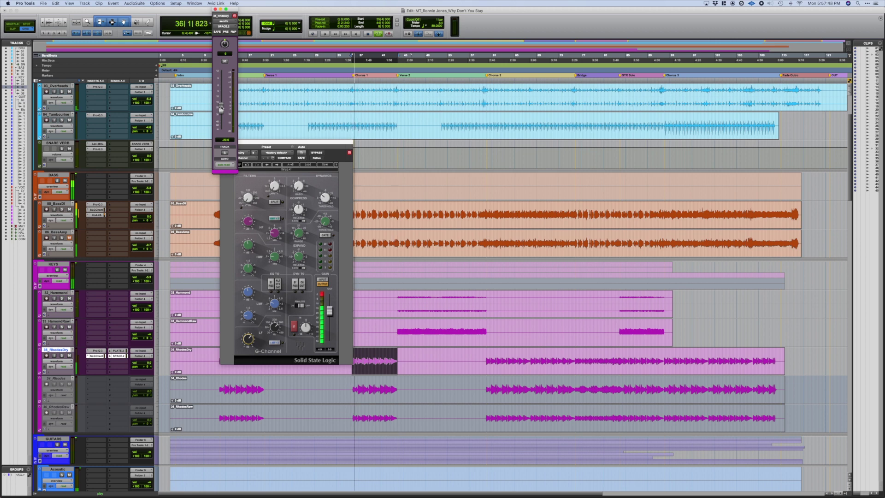
drag(221, 108, 221, 107)
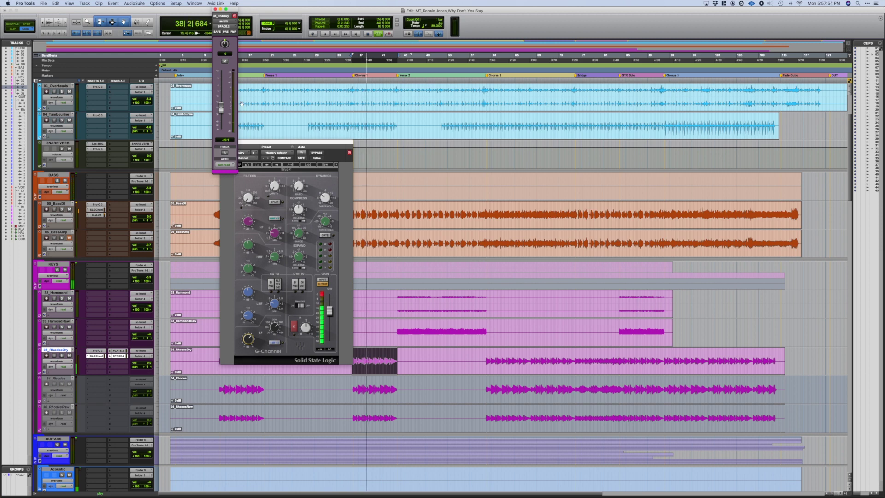
drag(221, 109, 220, 109)
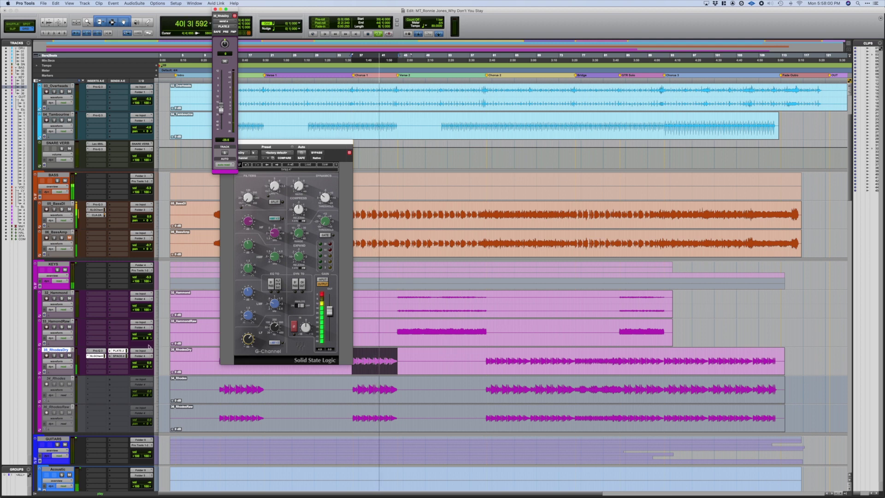
Lower the RhodesDry track volume slightly and close its SSL G-Channel window.
drag(149, 364, 149, 368)
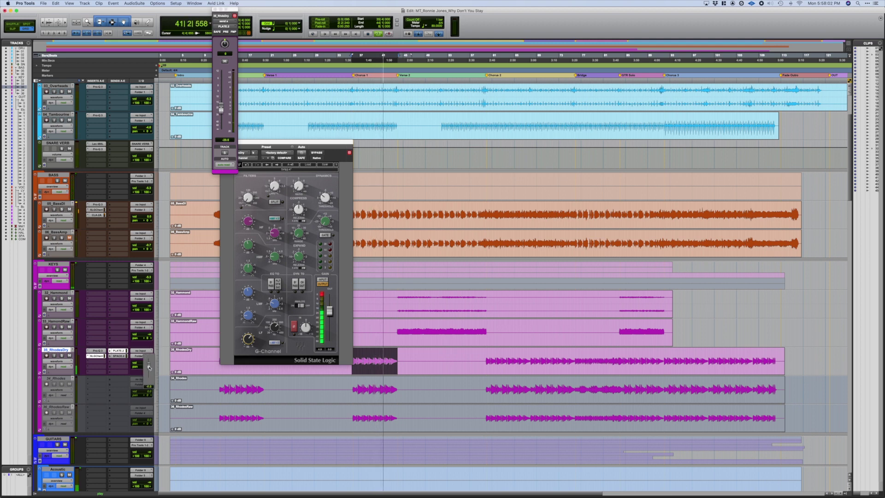
scroll(236, 250, down, 5)
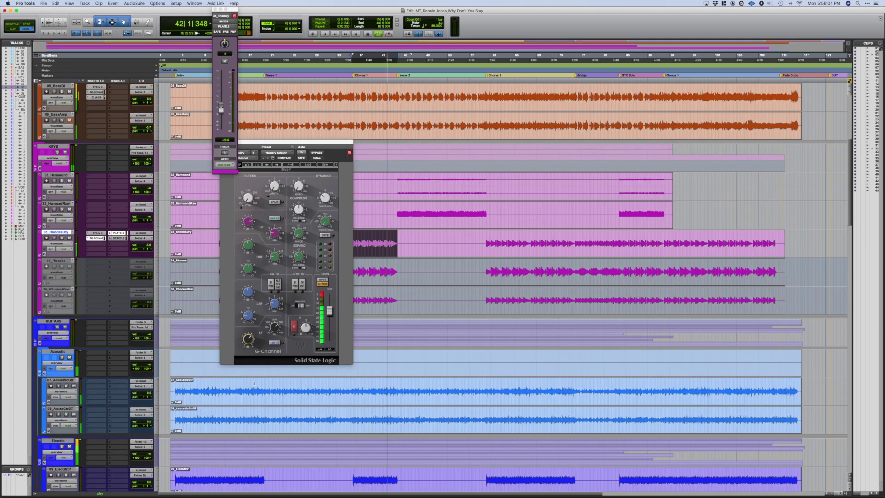
drag(276, 142, 350, 129)
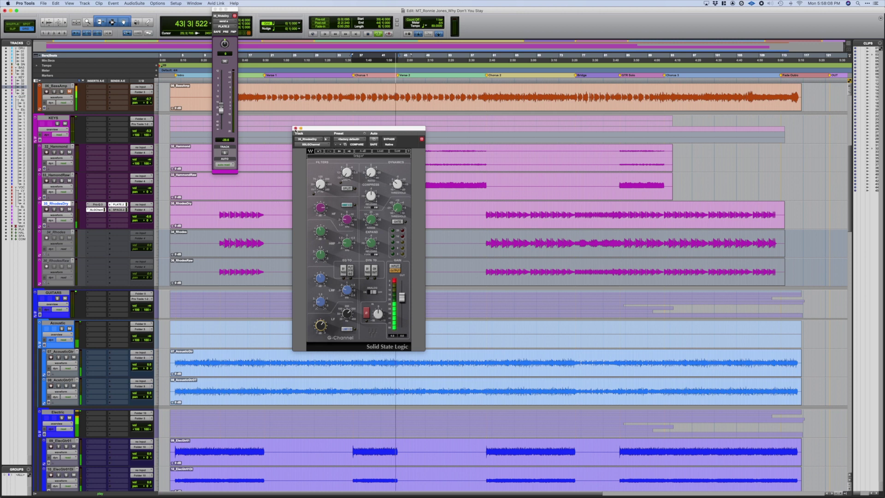
click(295, 128)
key(space)
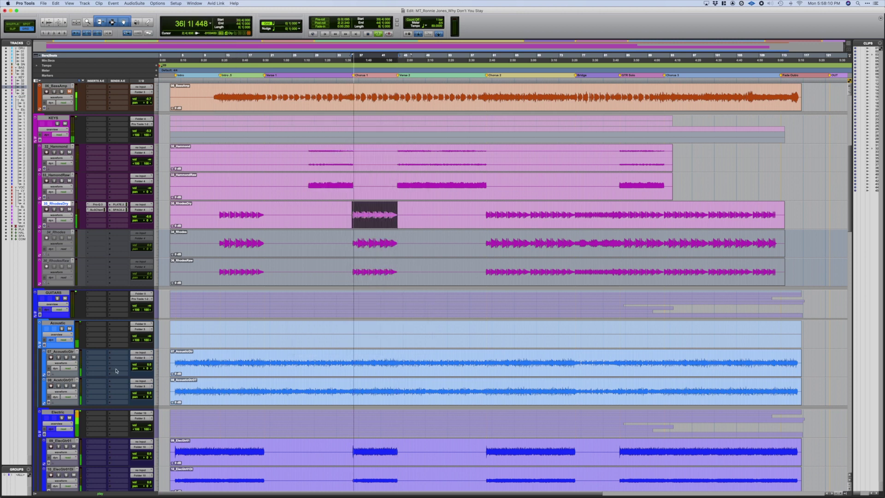
Raise the Acoustic folder's volume and solo the 07_AcousticGtr and 08_AcousticGtrDT tracks.
drag(149, 337, 152, 322)
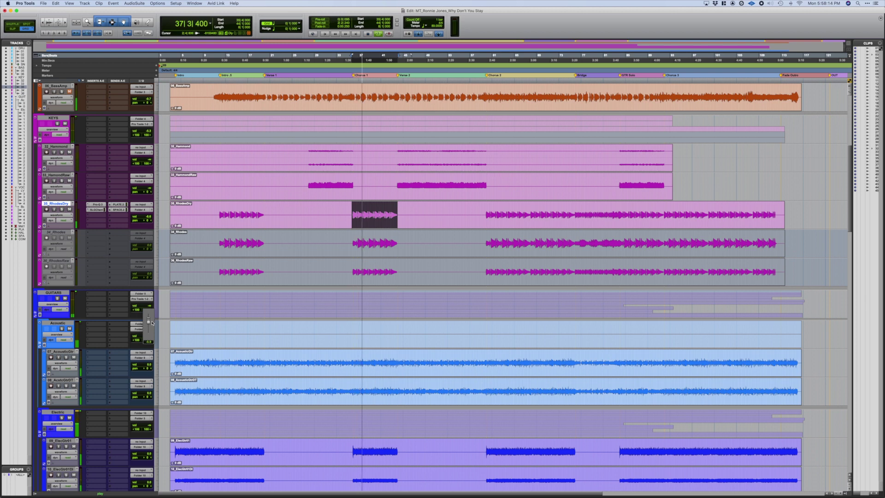
drag(152, 322, 152, 323)
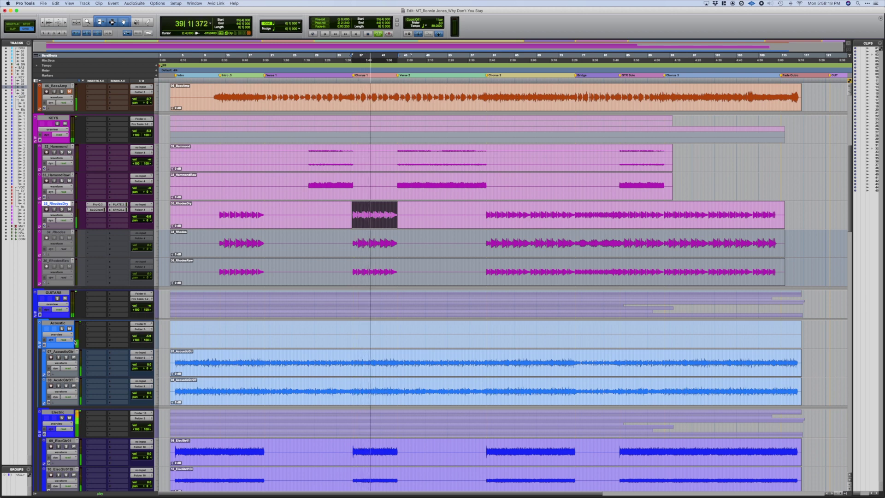
click(66, 357)
click(67, 386)
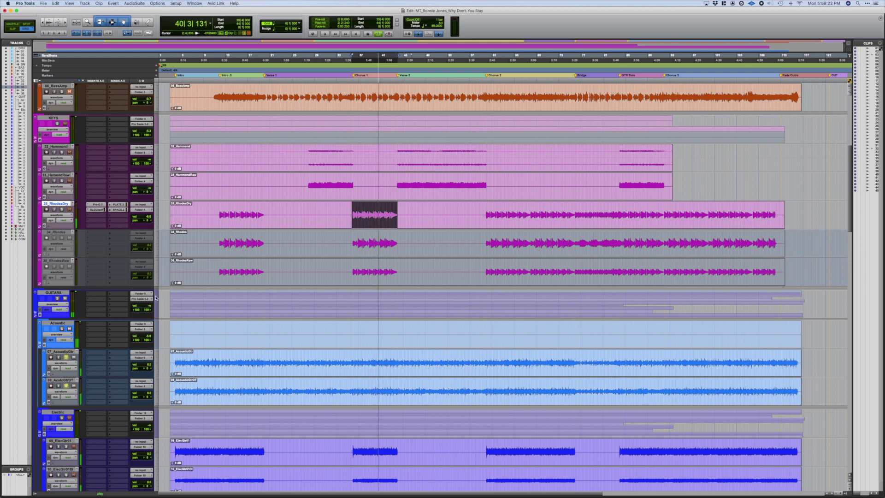
Check the output routing of the 07_AcousticGtr track and the Acoustic folder against the available destination tracks.
click(147, 362)
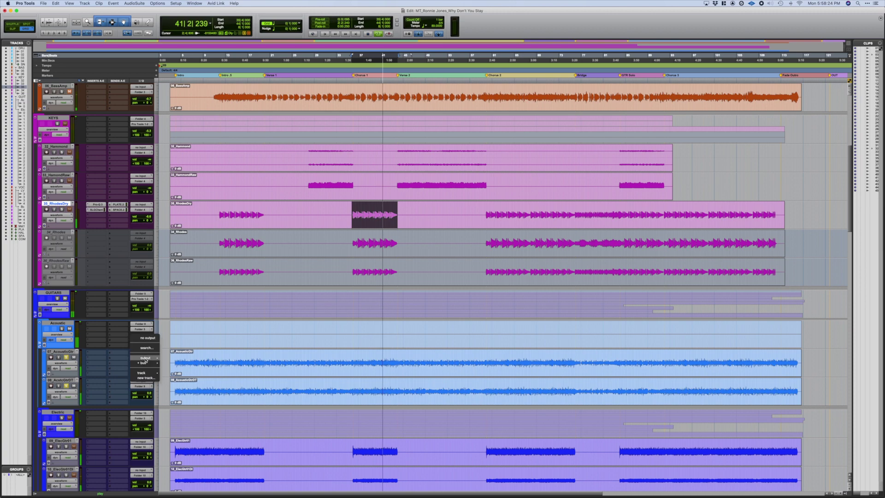
mouse_move(148, 373)
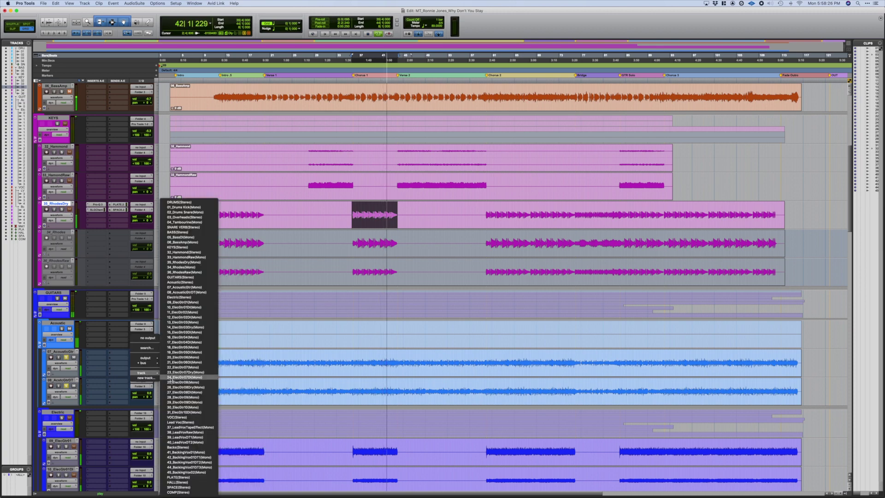
click(178, 282)
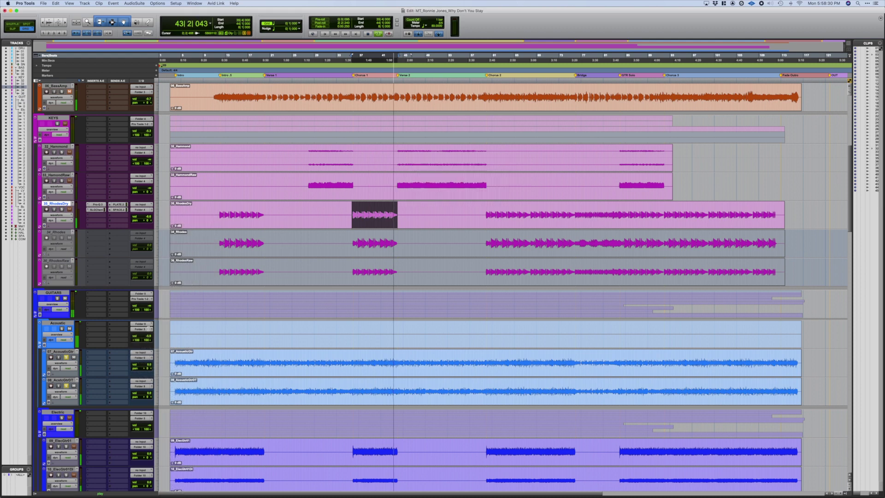
click(147, 329)
mouse_move(149, 344)
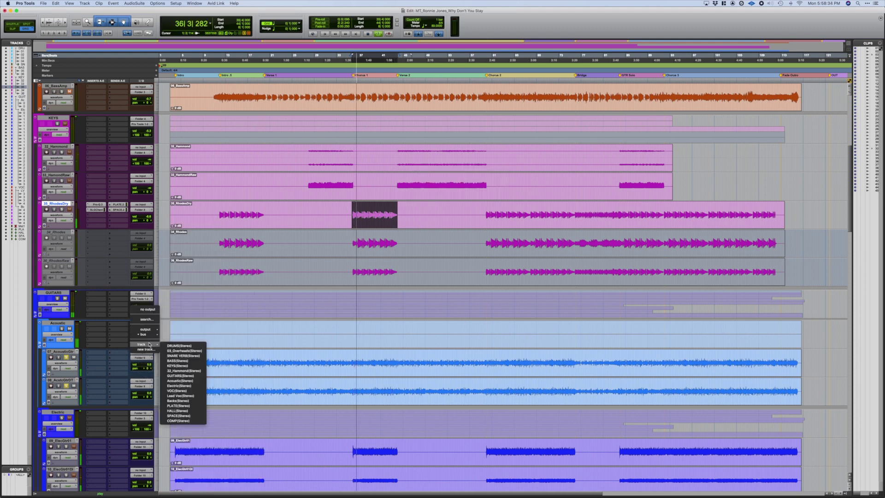
click(197, 369)
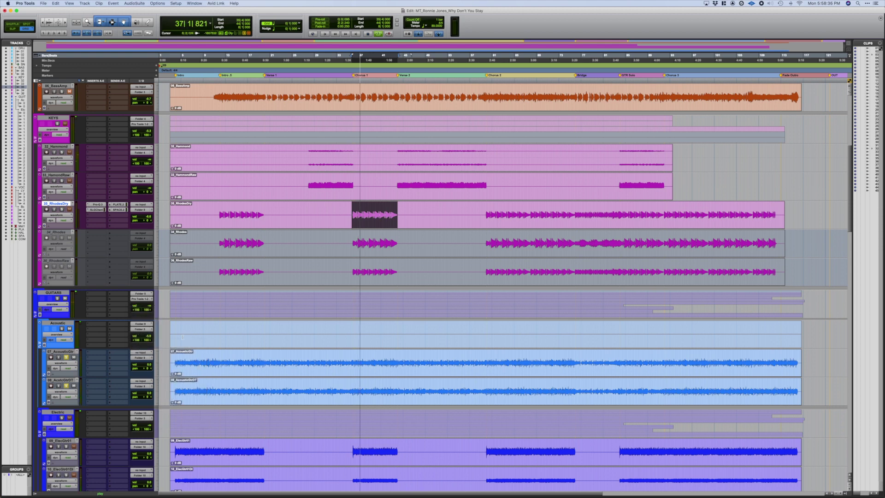
Raise the GUITARS folder's volume and pan the two acoustic guitar tracks fully to opposite sides at 100.
click(148, 307)
drag(149, 286, 149, 293)
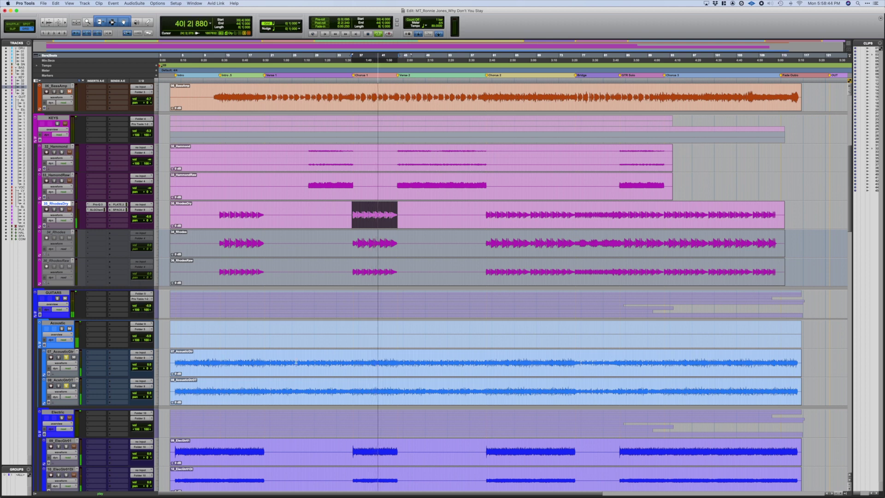
drag(146, 368, 157, 368)
drag(147, 397, 183, 401)
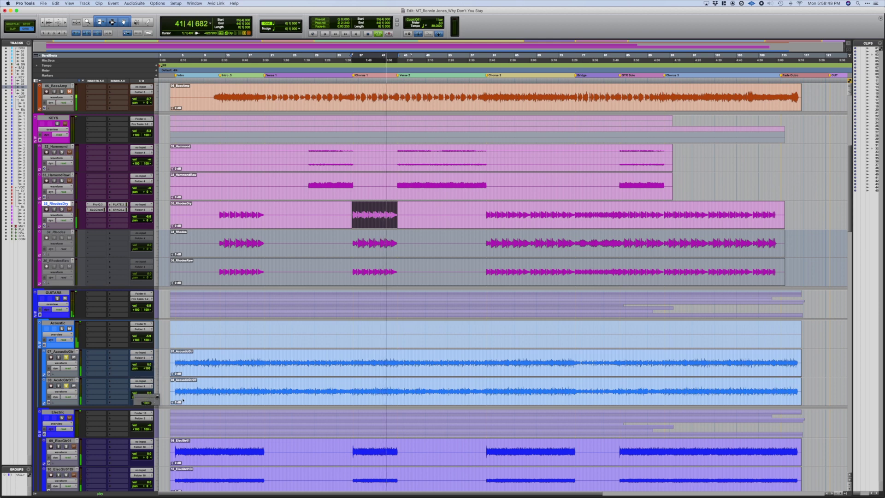
drag(278, 406, 278, 406)
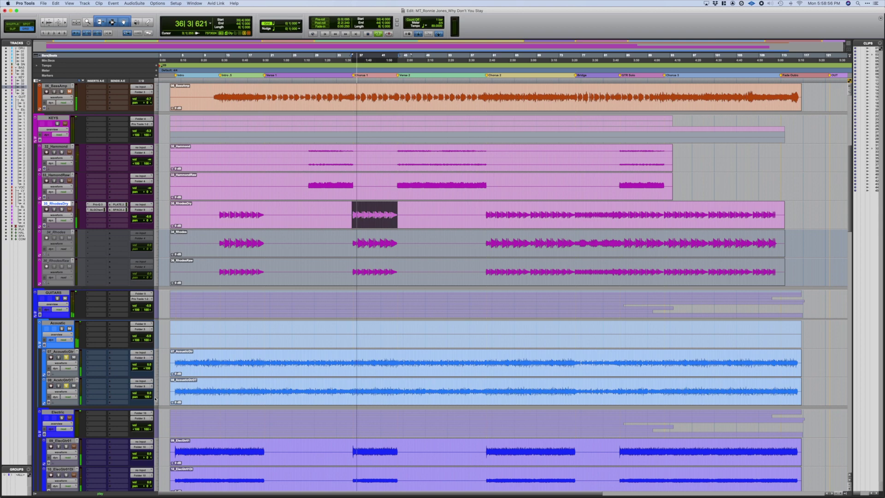
Insert the mono SSLGChannel plug-in on 07_AcousticGtr and load its Acc Gtr factory preset.
click(99, 354)
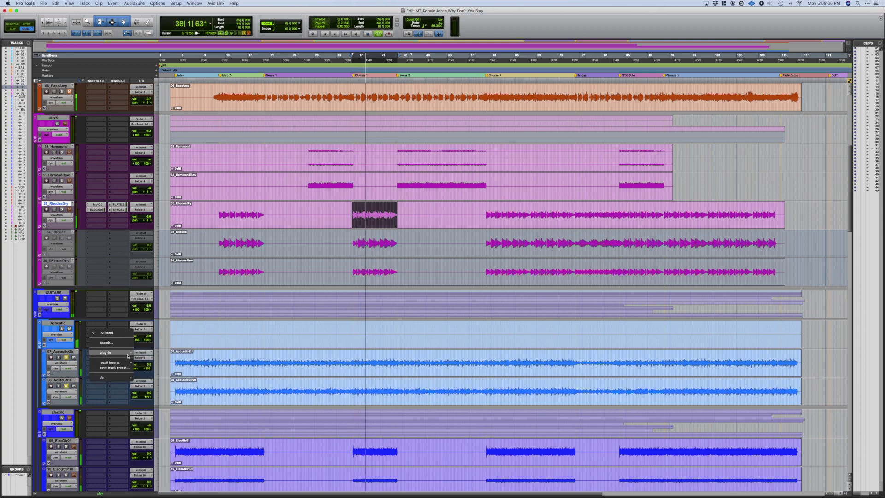
mouse_move(115, 353)
mouse_move(183, 342)
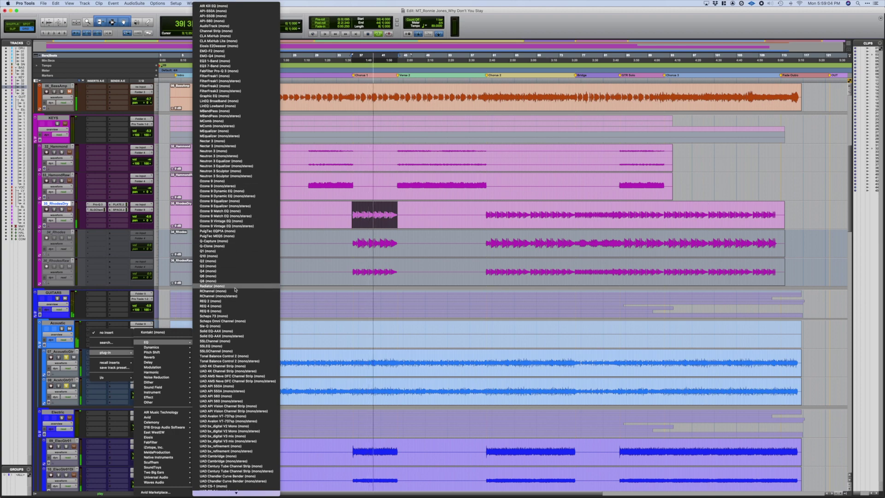
click(232, 353)
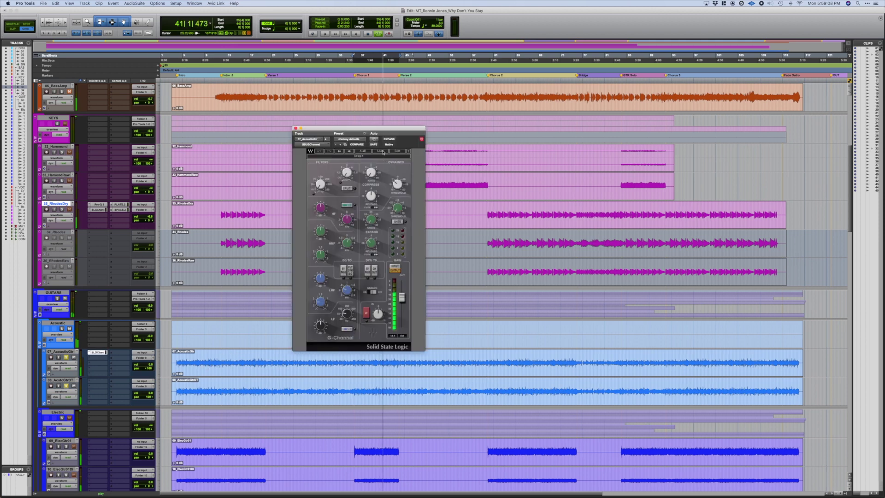
click(383, 151)
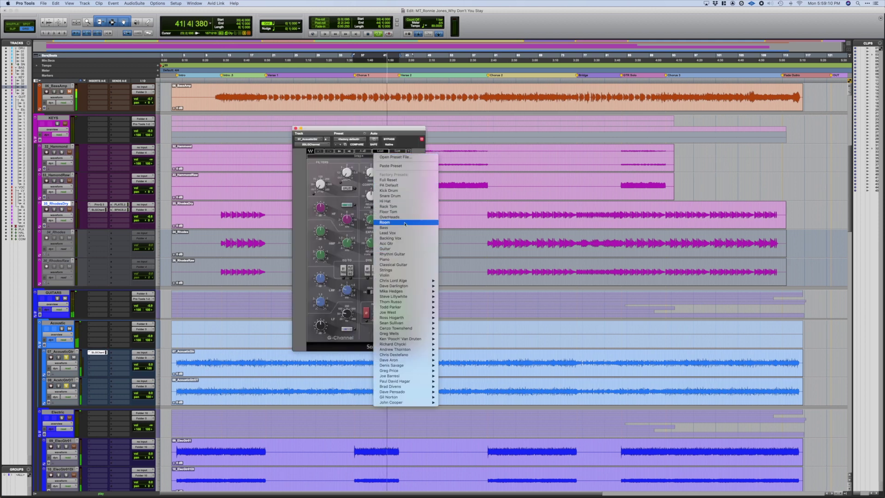
click(401, 243)
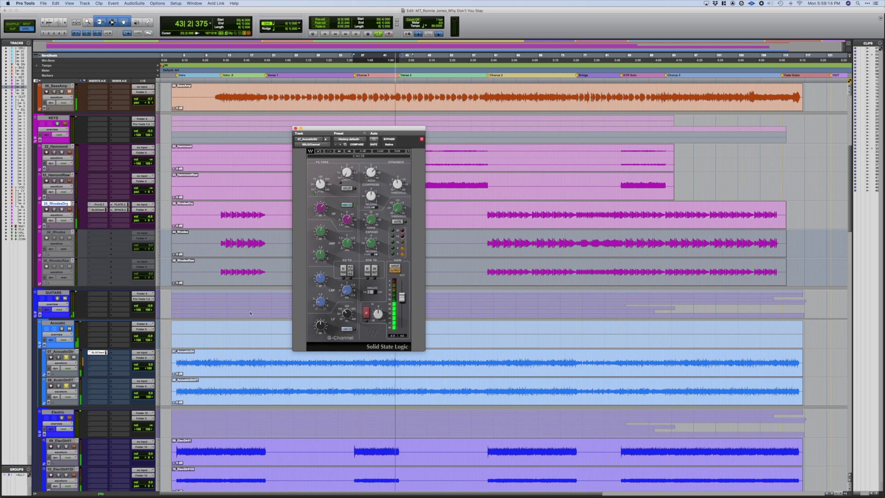
Move the SSL G-Channel from 07_AcousticGtr onto the Acoustic folder and adjust it by ear during playback.
click(97, 329)
key(space)
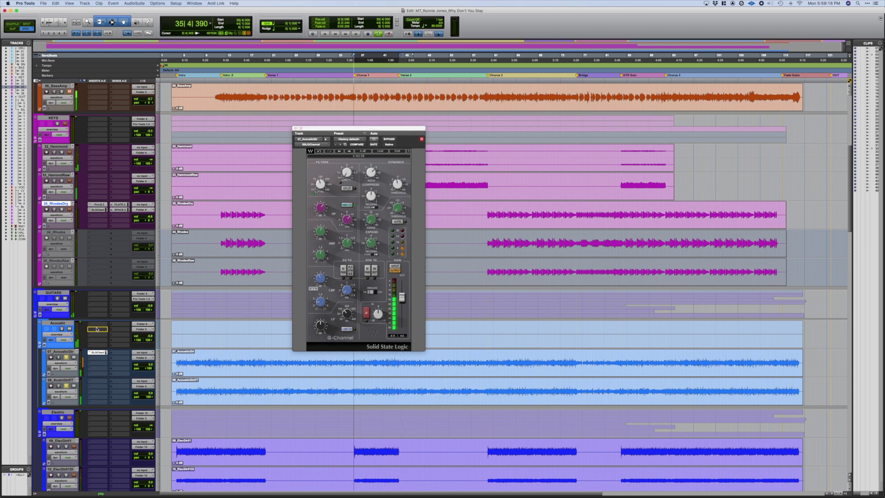
drag(97, 326, 97, 327)
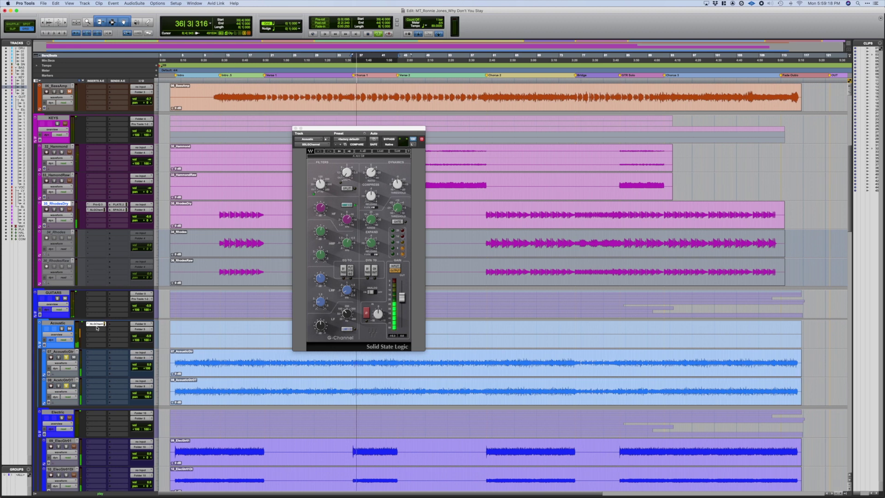
click(374, 267)
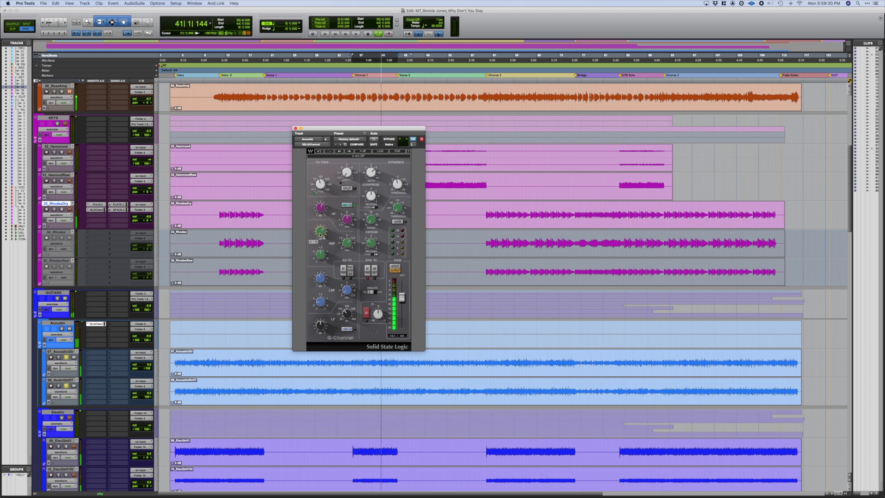
Insert FabFilter Pro-Q 3 after the SSL G-Channel on Acoustic, making slight low and mid cuts and a gentle high boost.
click(102, 330)
key(Escape)
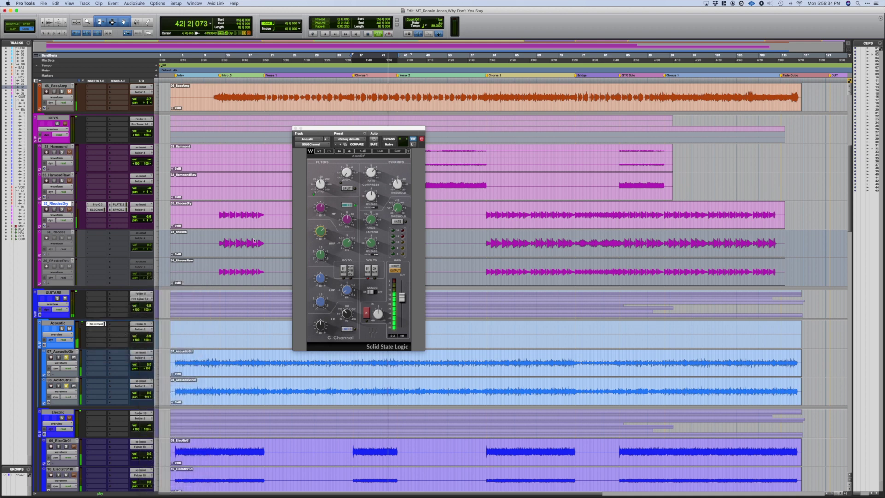
drag(399, 215, 382, 225)
drag(491, 216, 381, 218)
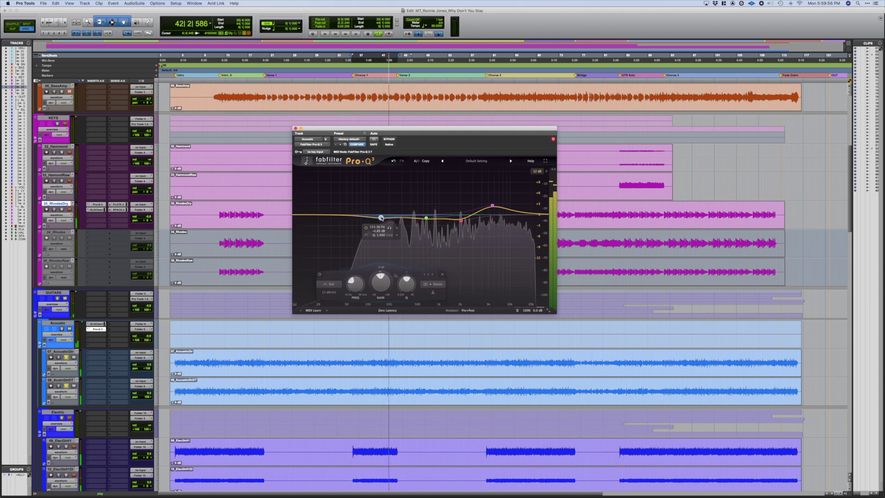
Insert the stereo CLA-76 compressor after the Pro-Q 3 equalizer on the Acoustic folder.
click(97, 335)
mouse_move(115, 334)
mouse_move(165, 325)
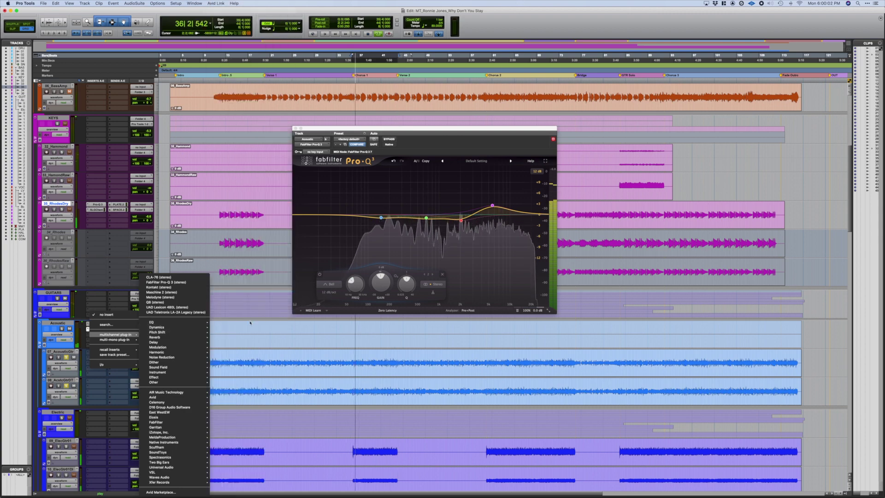
mouse_move(196, 330)
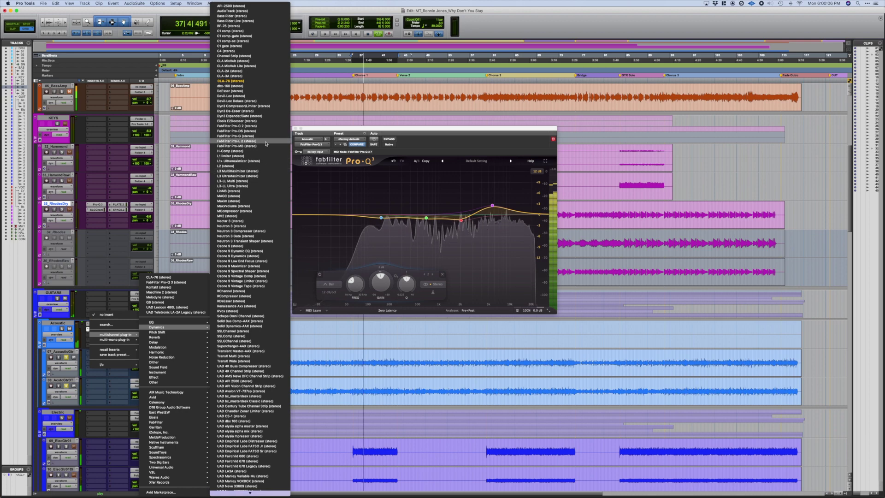
click(273, 83)
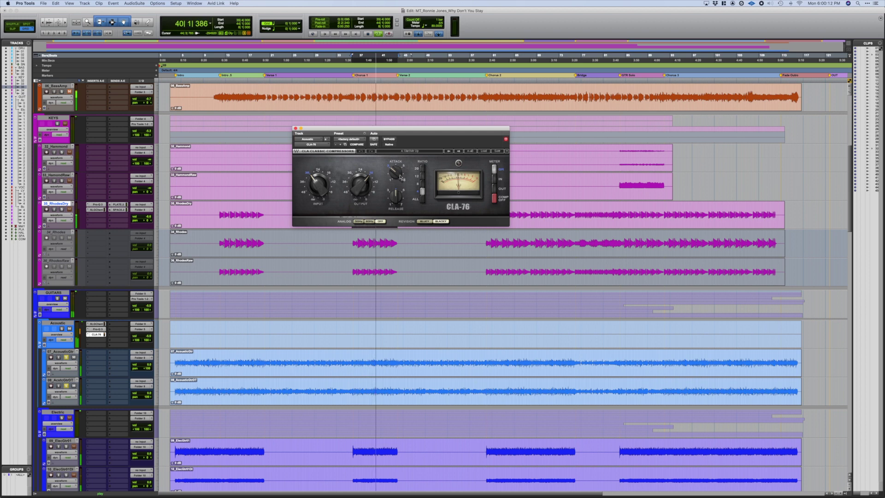
Adjust the CLA-76 release on the Acoustic folder and add a send to PLATE at about -21 dB.
mouse_move(396, 197)
drag(395, 196, 396, 193)
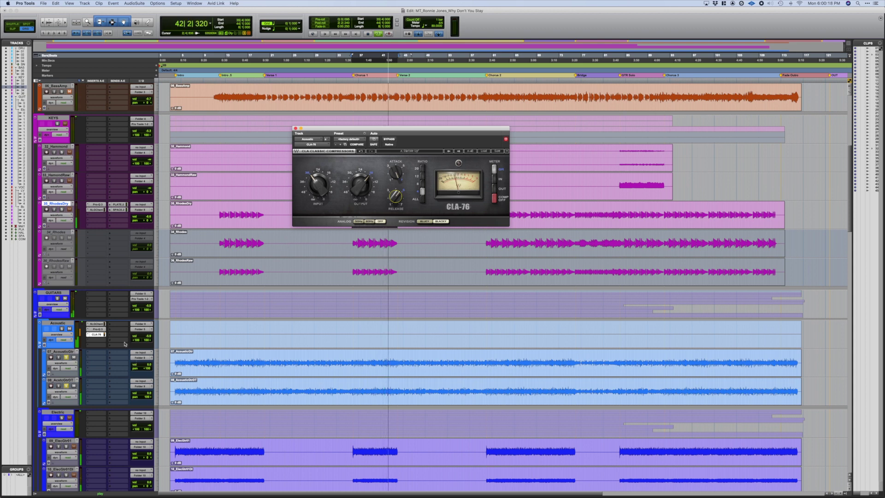
click(119, 304)
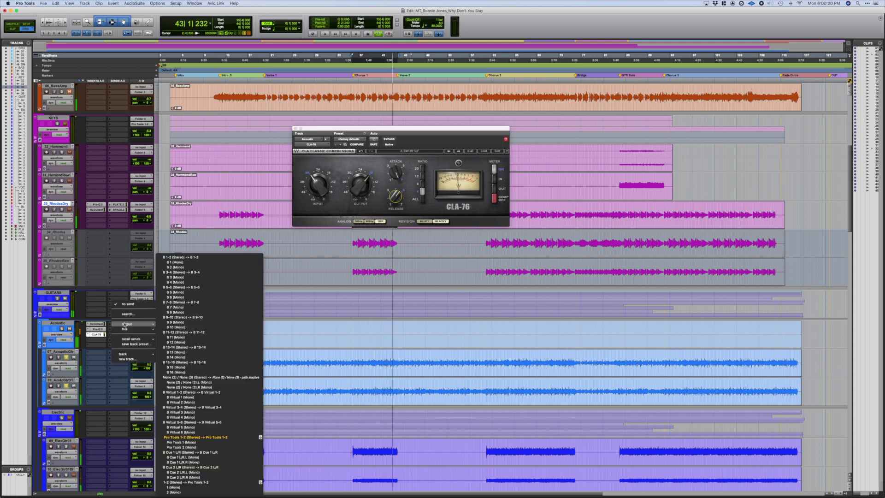
mouse_move(133, 358)
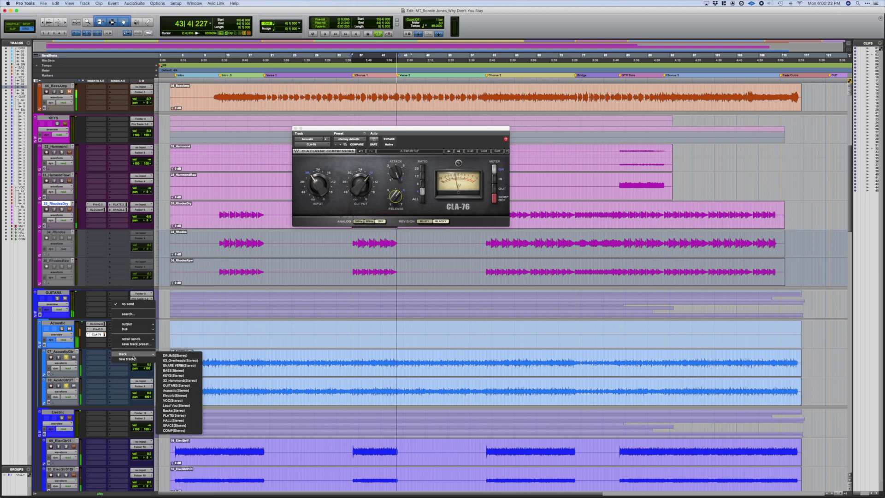
click(175, 416)
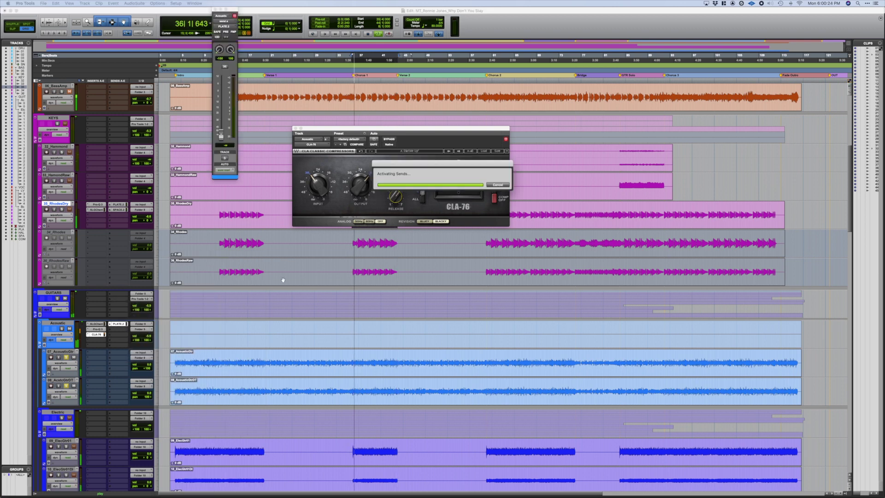
drag(221, 135, 222, 110)
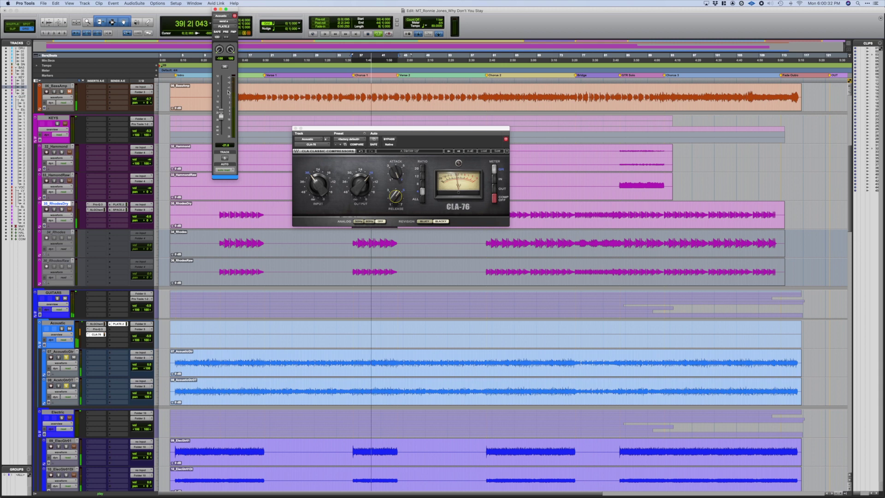
Reassign the Acoustic folder's send to the HALL track and adjust its level by ear during playback.
click(225, 26)
mouse_move(235, 30)
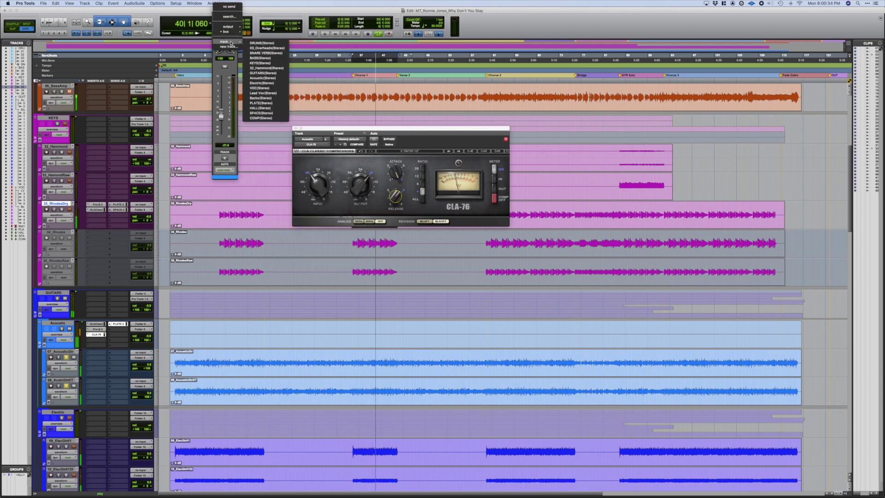
click(253, 110)
alt+click(225, 87)
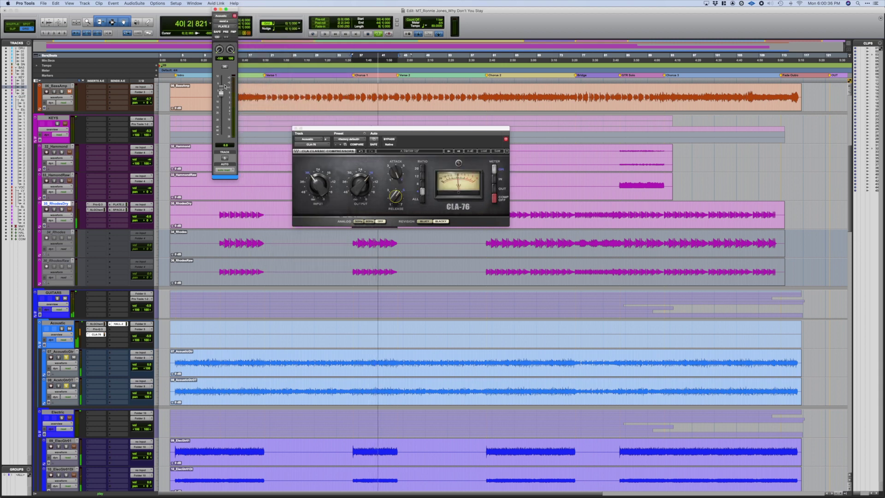
mouse_move(220, 116)
mouse_down()
mouse_move(225, 101)
mouse_move(225, 115)
mouse_up()
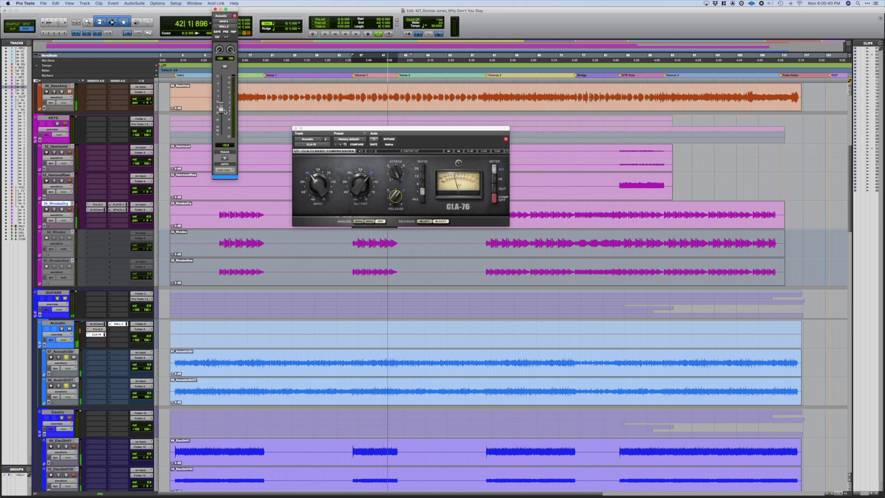
drag(225, 114, 222, 92)
In the equalizer on the HALL track, move the low cut to about 228 Hz and adjust its Q.
scroll(178, 365, down, 15)
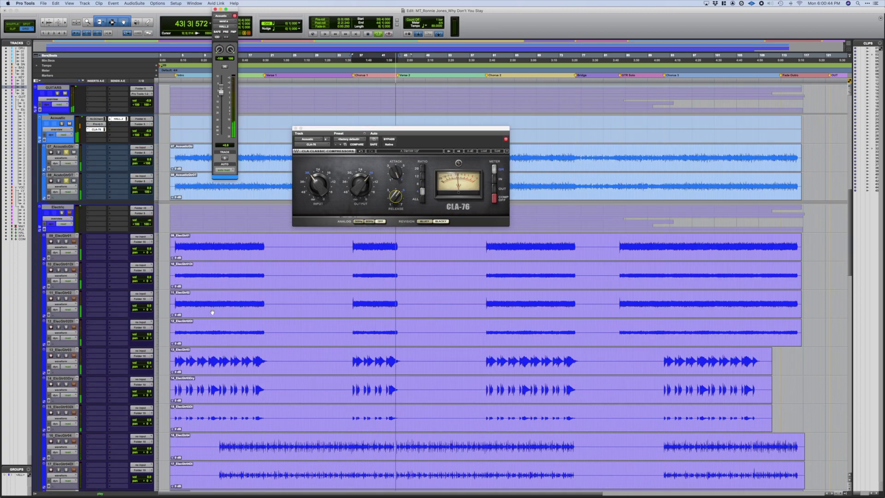
scroll(178, 365, down, 15)
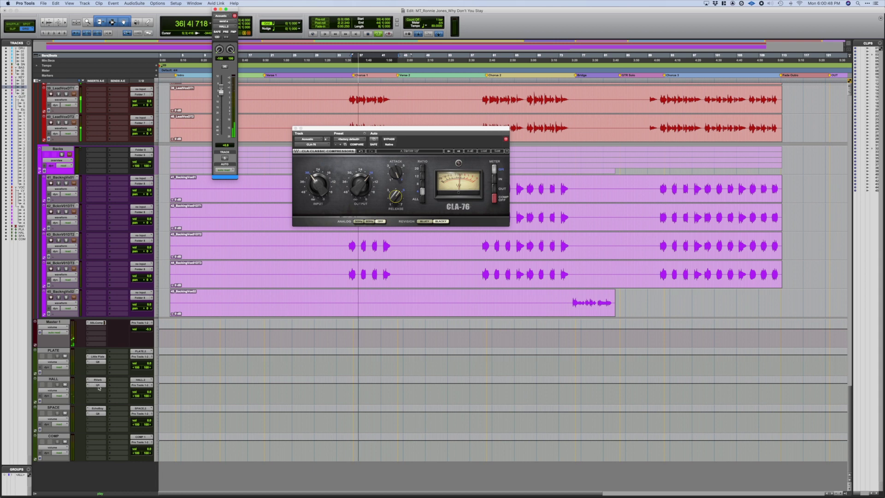
click(97, 386)
drag(411, 205, 384, 194)
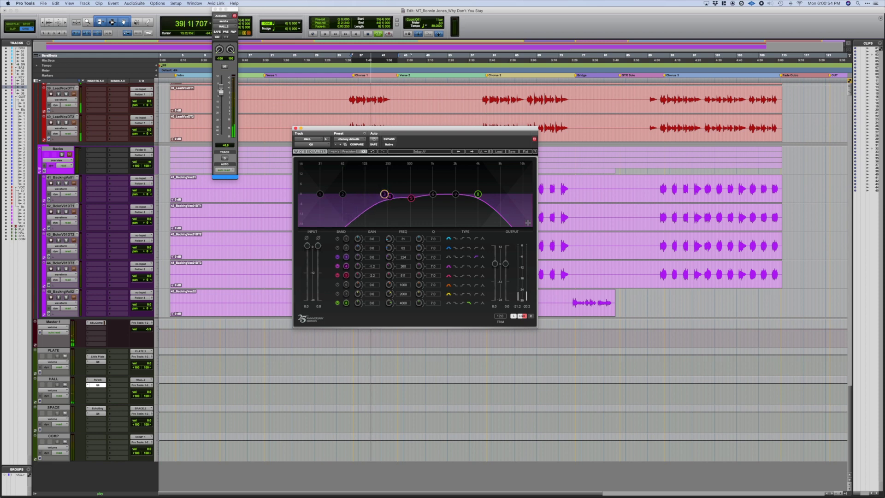
mouse_move(419, 266)
mouse_down()
mouse_move(419, 240)
mouse_move(419, 277)
mouse_move(422, 260)
mouse_up()
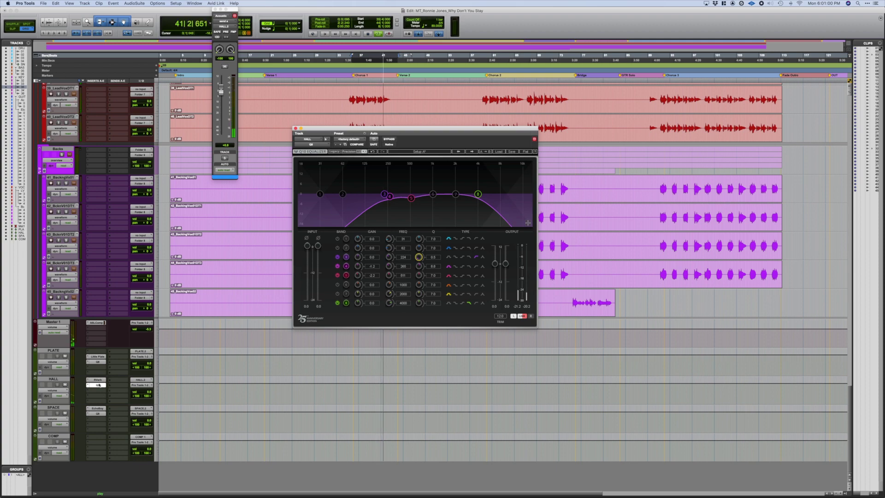
Set the Acoustic folder's HALL send to about -14 dB and take the acoustic guitar tracks out of solo.
scroll(277, 215, up, 5)
drag(220, 94, 221, 102)
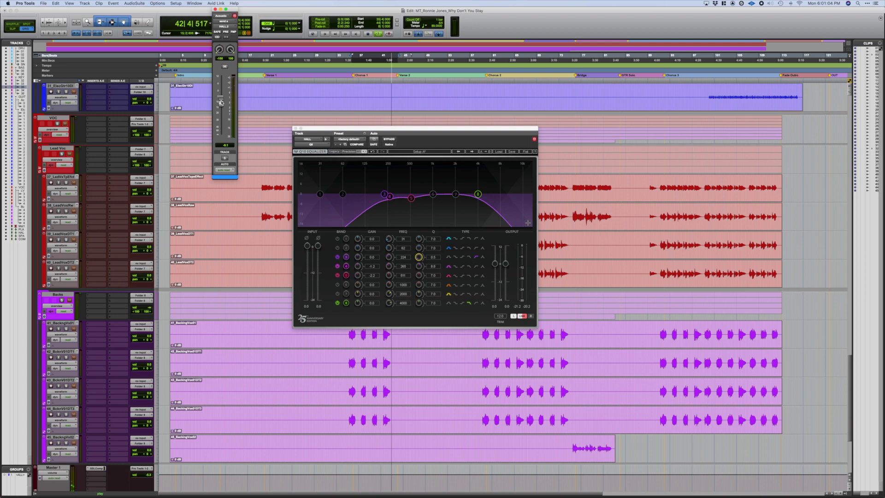
drag(221, 102, 221, 110)
scroll(170, 187, up, 6)
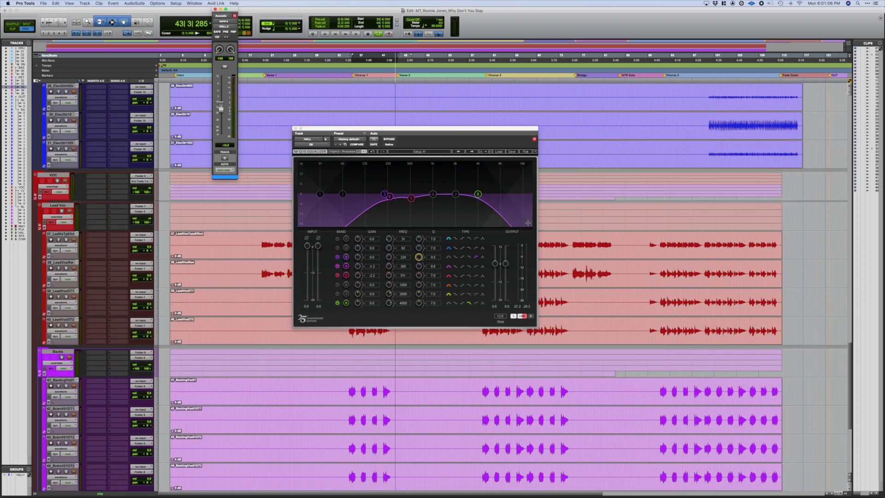
scroll(170, 188, up, 15)
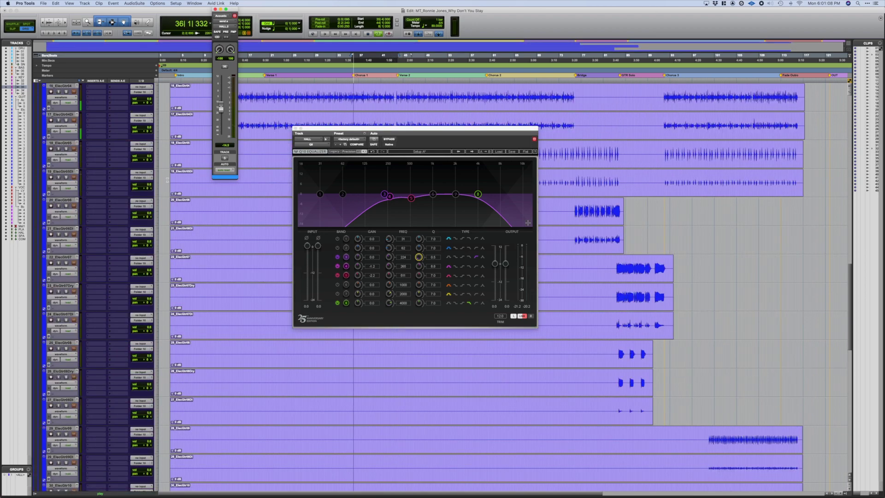
scroll(167, 180, up, 6)
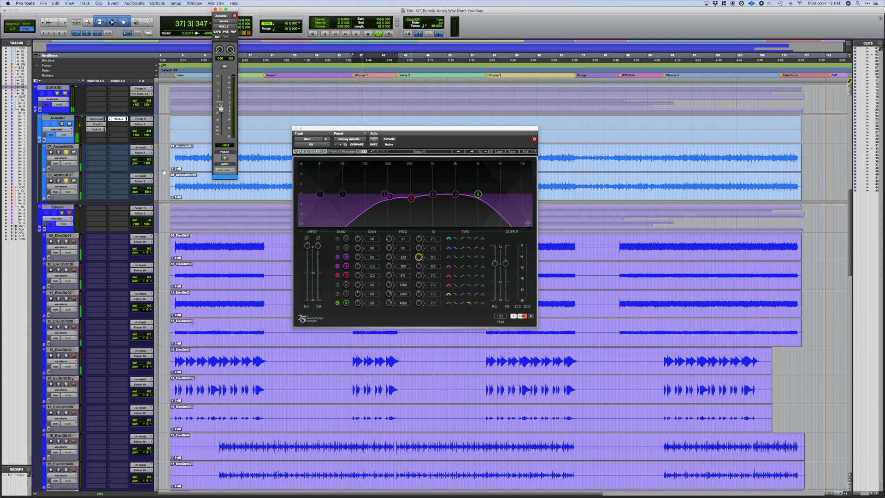
click(66, 152)
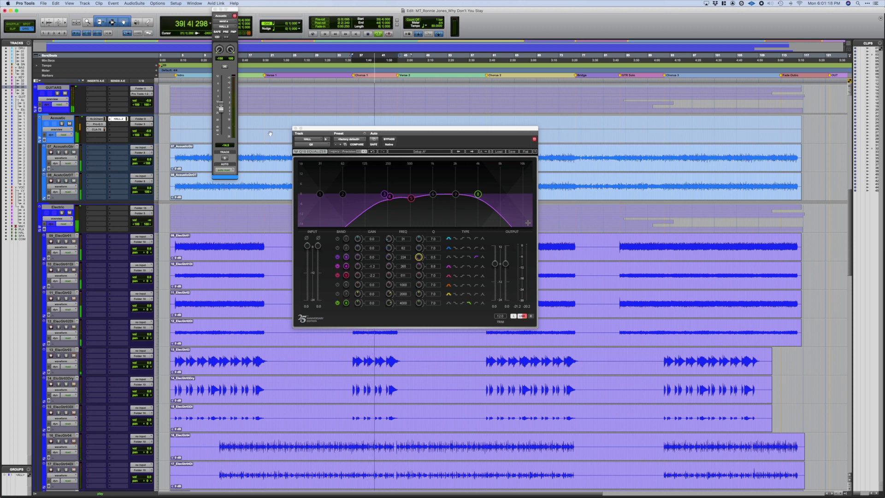
key(super+w)
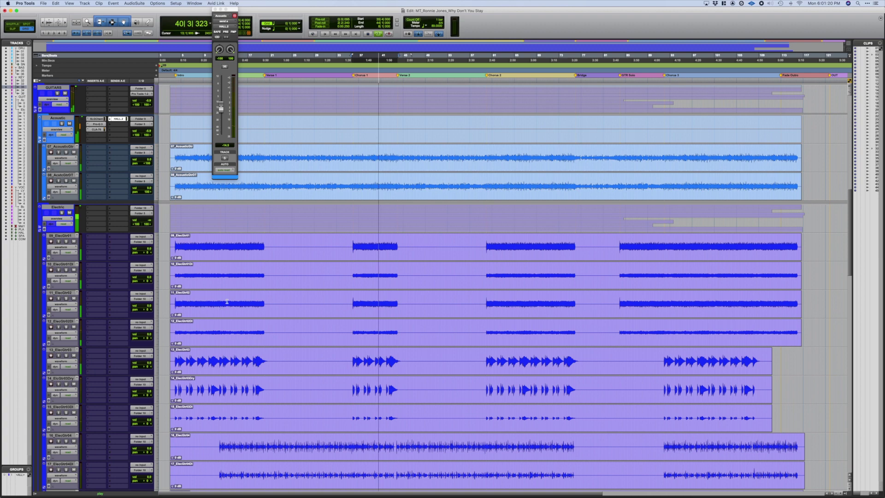
Lower the volume of the BassDI track slightly while the mix plays.
scroll(243, 284, up, 10)
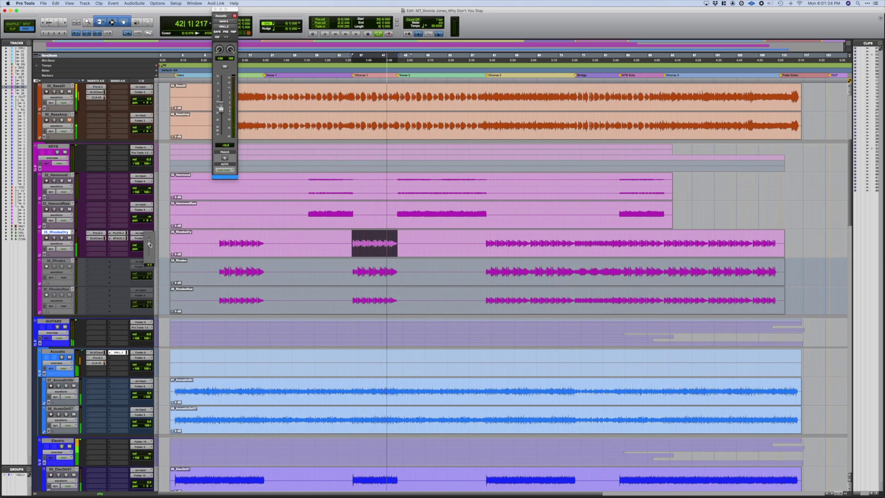
scroll(139, 153, up, 3)
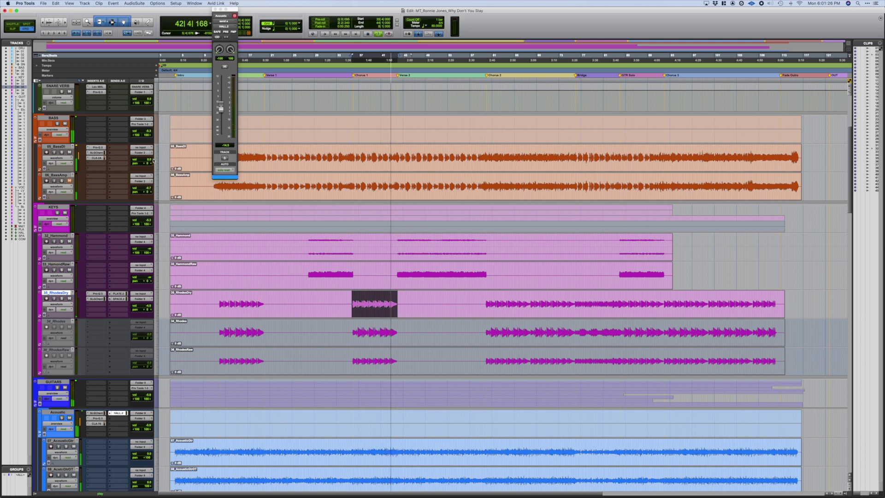
click(151, 161)
drag(150, 162, 150, 164)
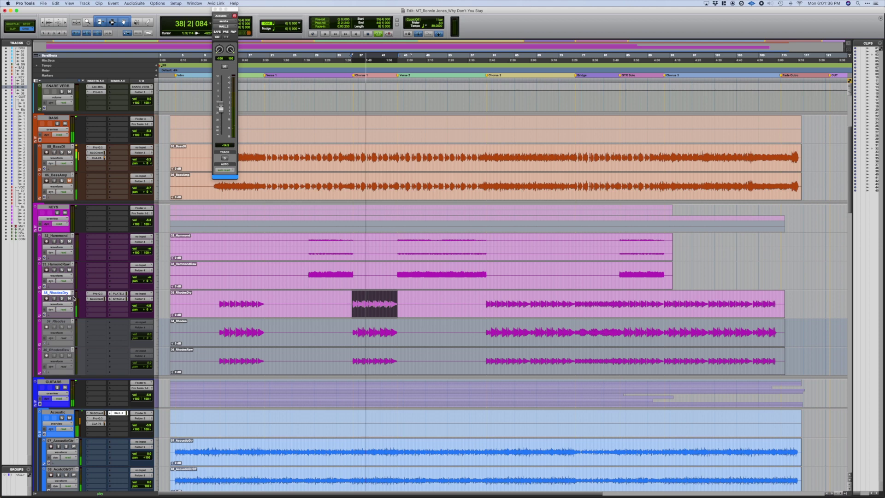
Raise the RhodesDry track's PLATE send to about -12 dB.
click(118, 294)
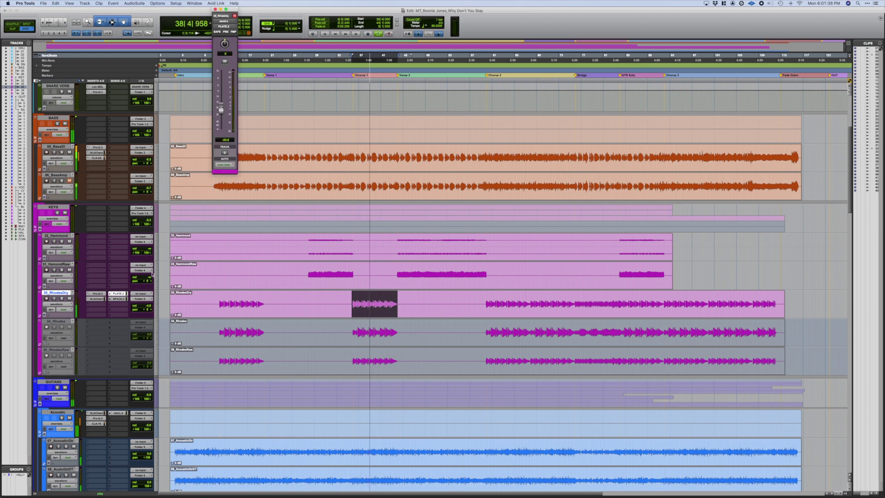
drag(223, 107, 224, 99)
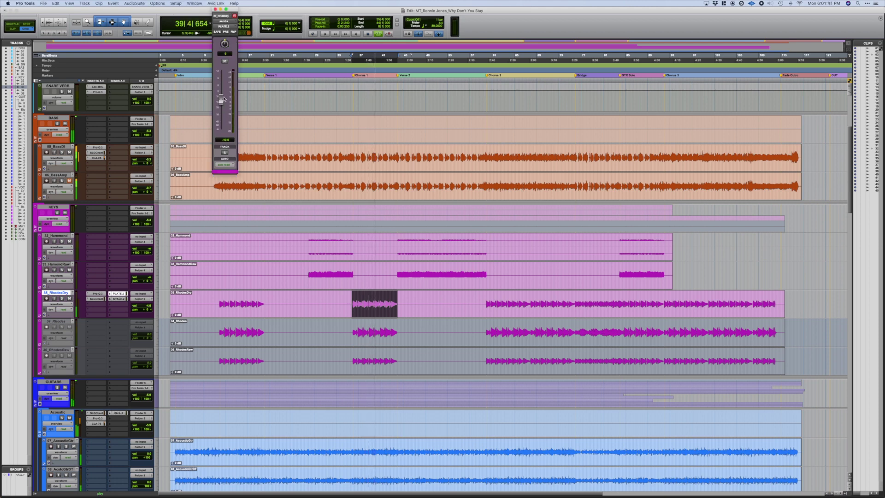
Insert the mono/stereo FilterFreak2 plug-in in the third insert slot of the RhodesDry track.
click(101, 306)
mouse_move(154, 330)
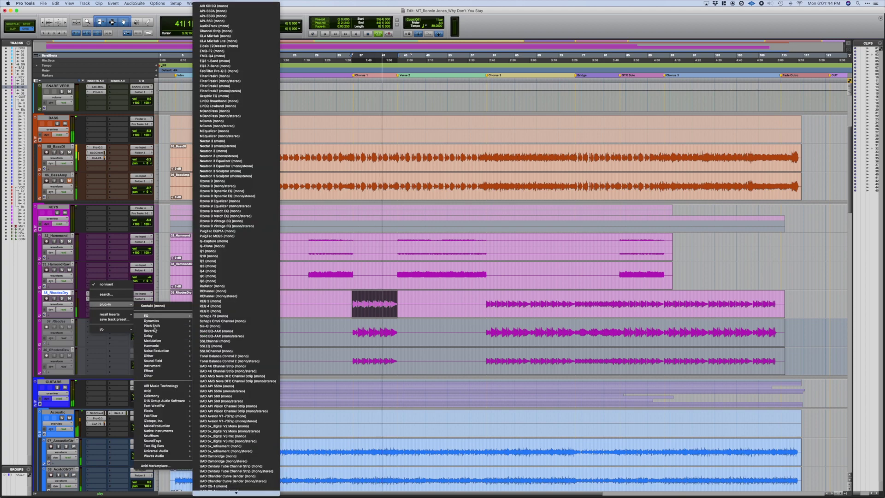
mouse_move(152, 346)
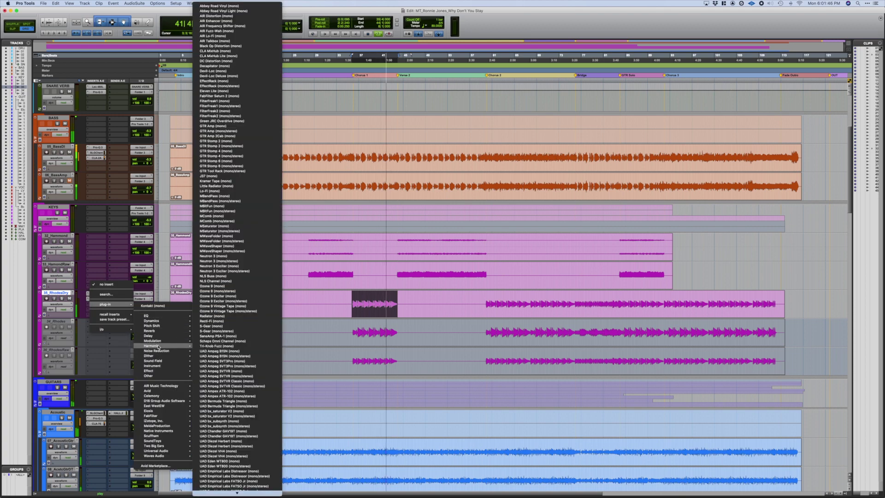
click(247, 118)
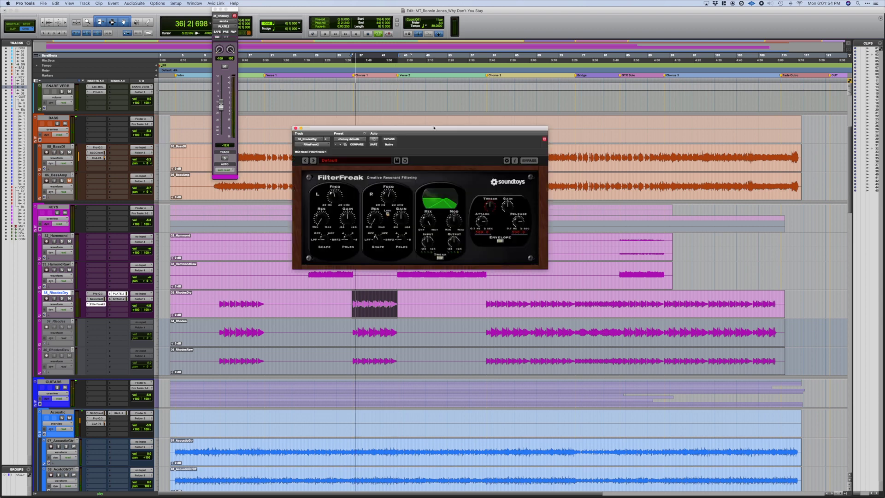
Load the Another Funky Guitar preset in FilterFreak from the guitar preset category.
click(365, 160)
mouse_move(367, 161)
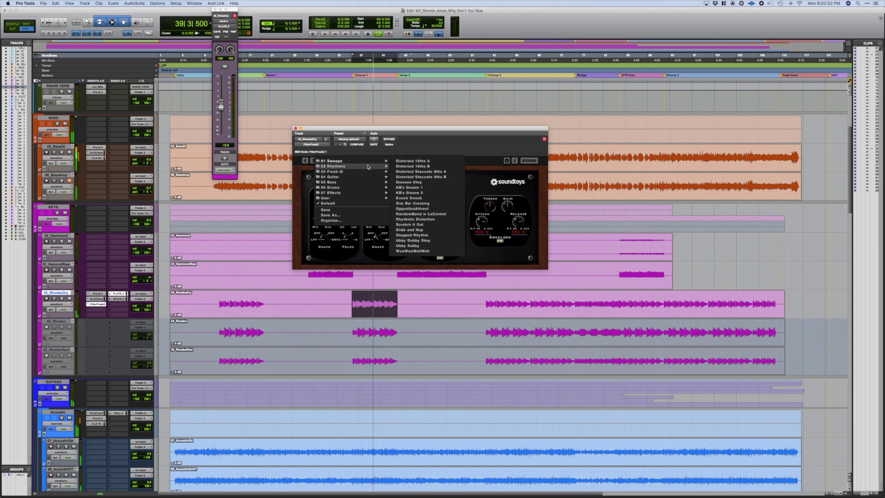
mouse_move(367, 195)
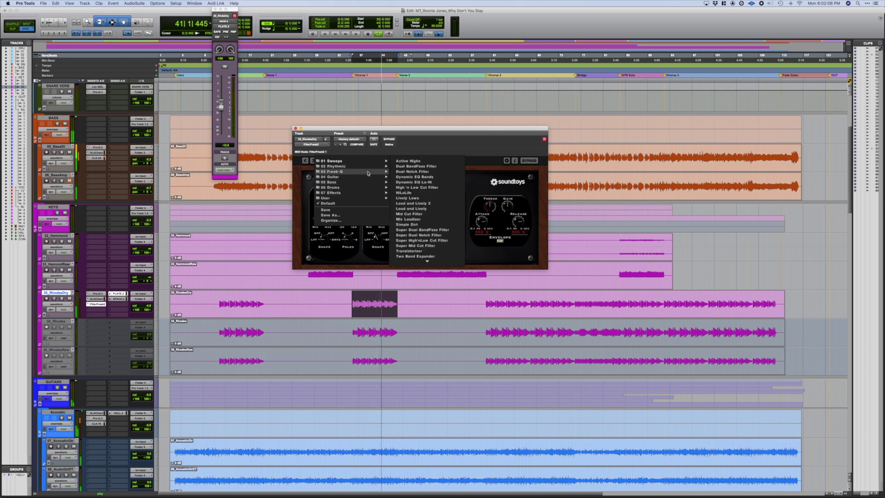
click(425, 161)
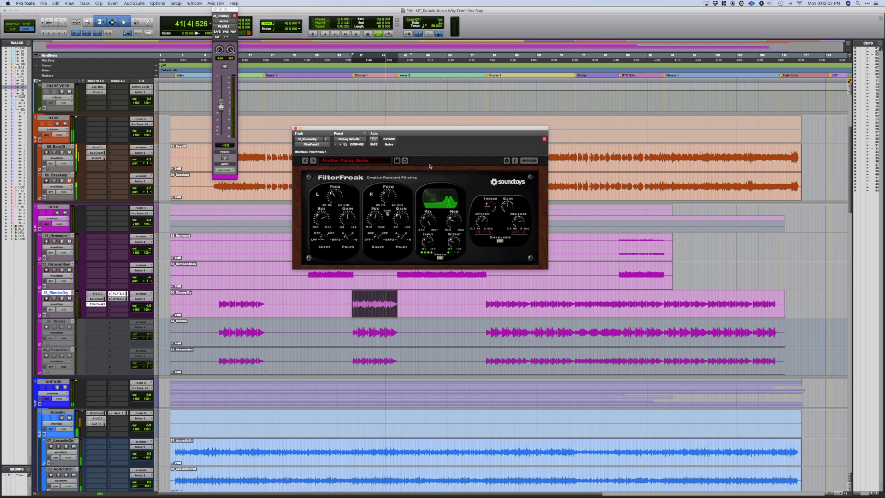
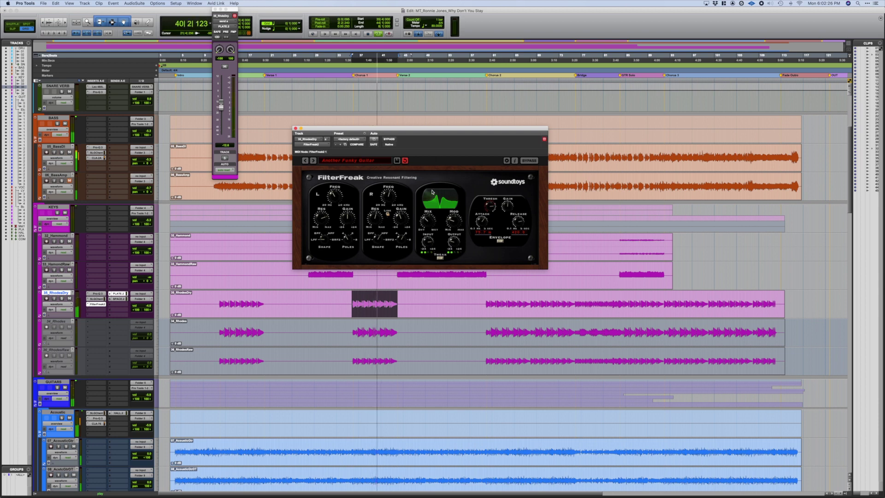
Create one new stereo audio track named Rhodes Dry below the original RhodesDry track.
key(super+shift+n)
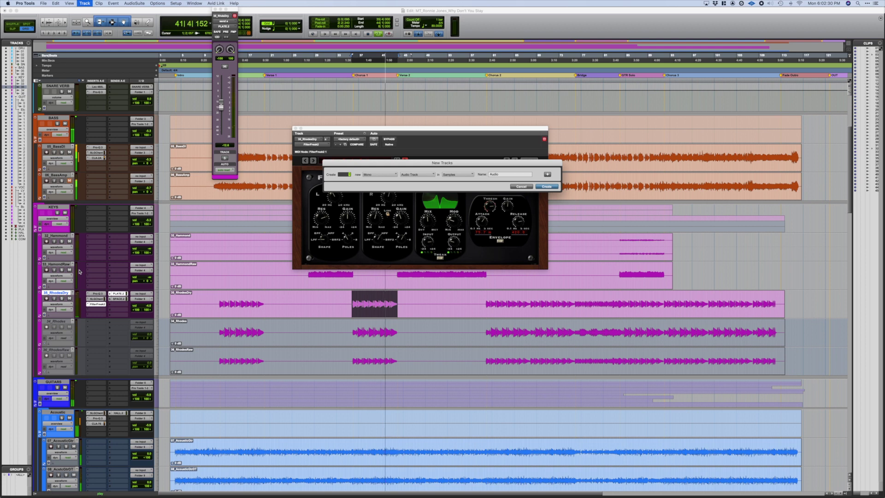
key(Escape)
key(super+shift+n)
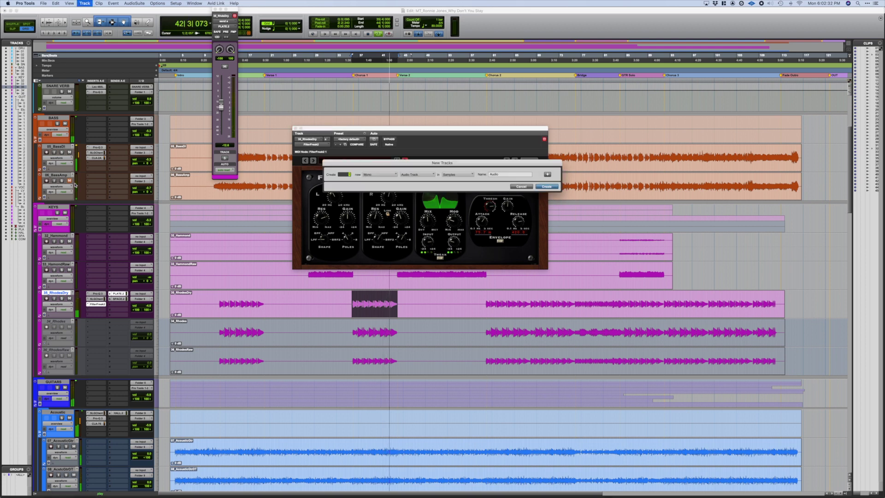
text(Rhodes)
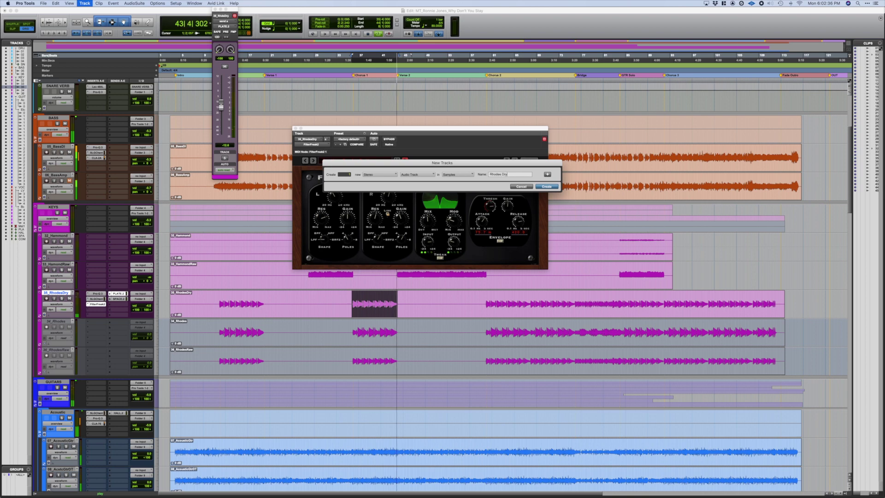
text( Dry)
key(Return)
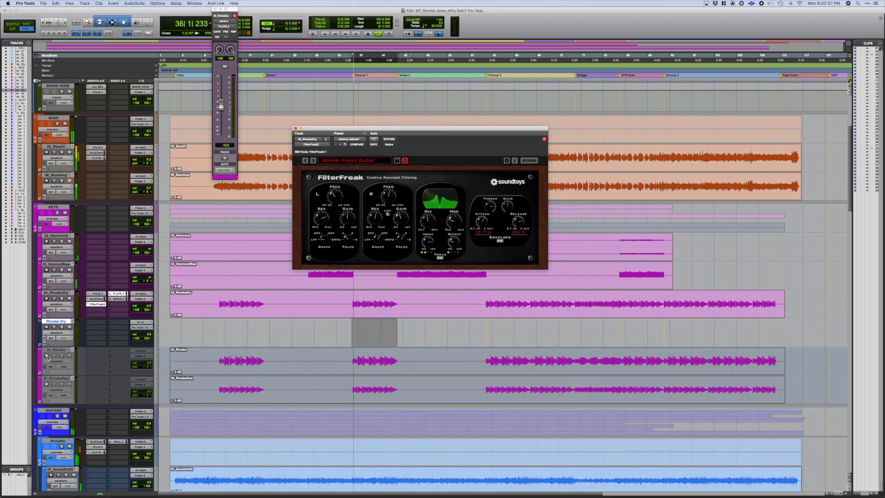
Duplicate the mono RhodesDry track with its inserts and sends, and place both mono clips on the stereo Rhodes Dry track.
right_click(49, 293)
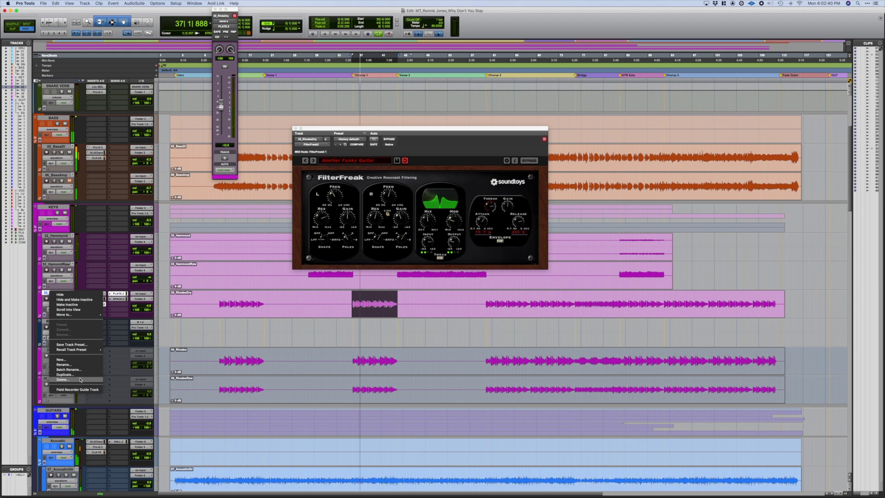
click(64, 374)
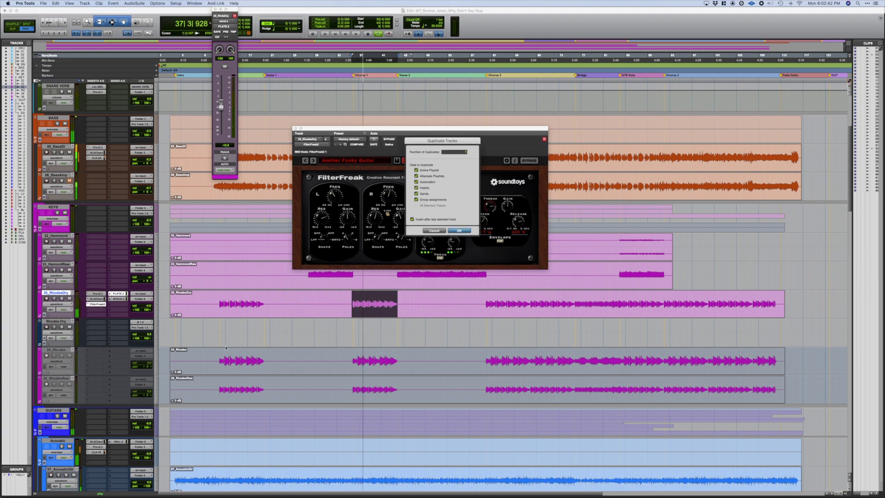
key(Return)
click(406, 308)
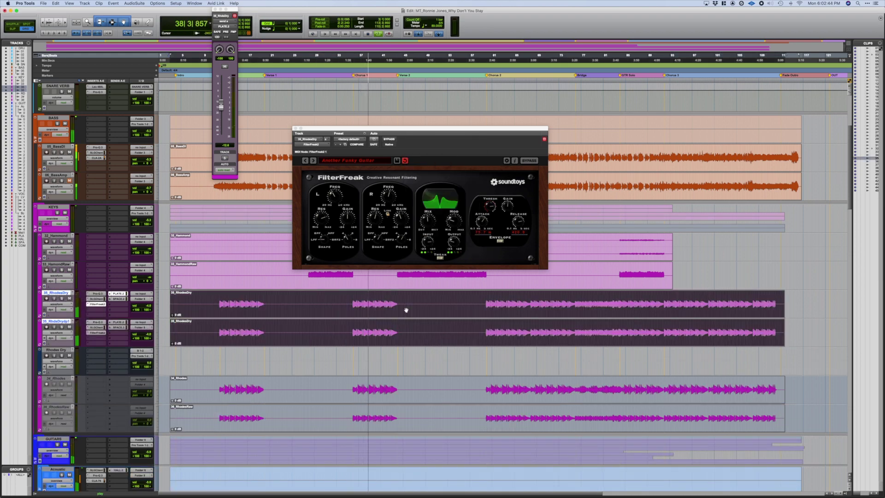
drag(406, 319, 406, 355)
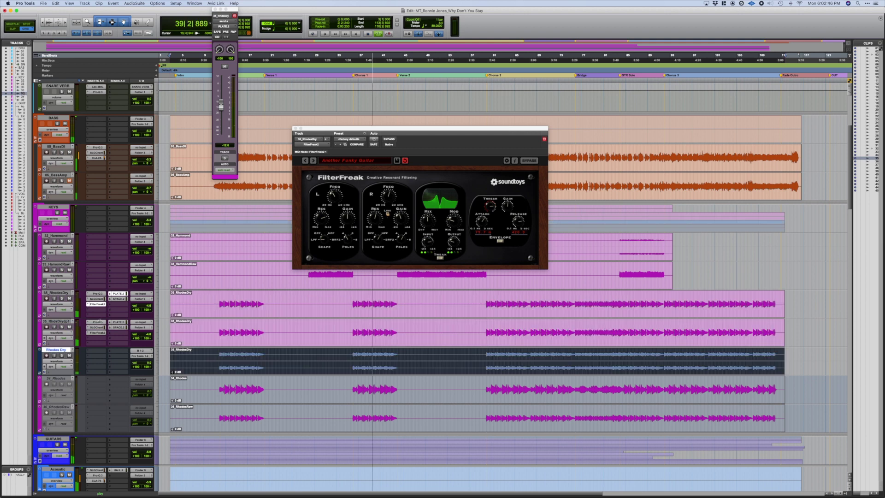
Copy the duplicate's EQ and channel-strip inserts and its PLATE and SPACE sends to the stereo Rhodes Dry track.
drag(97, 322, 96, 362)
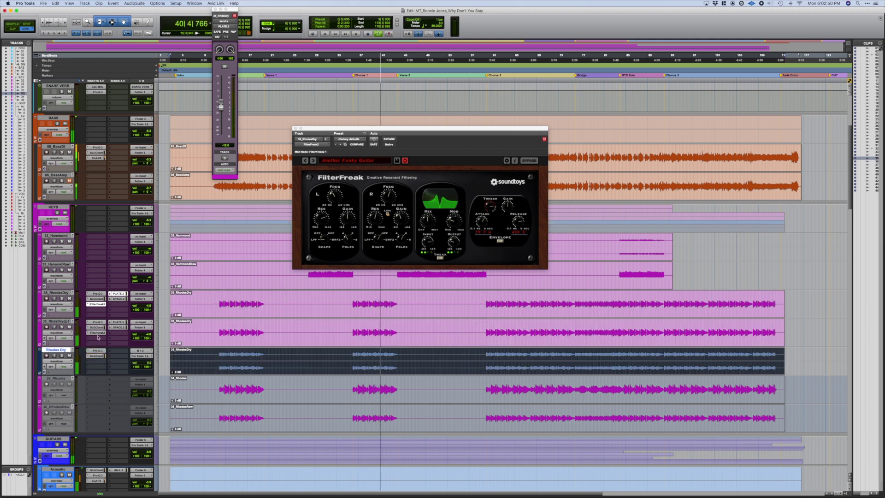
drag(98, 360, 98, 361)
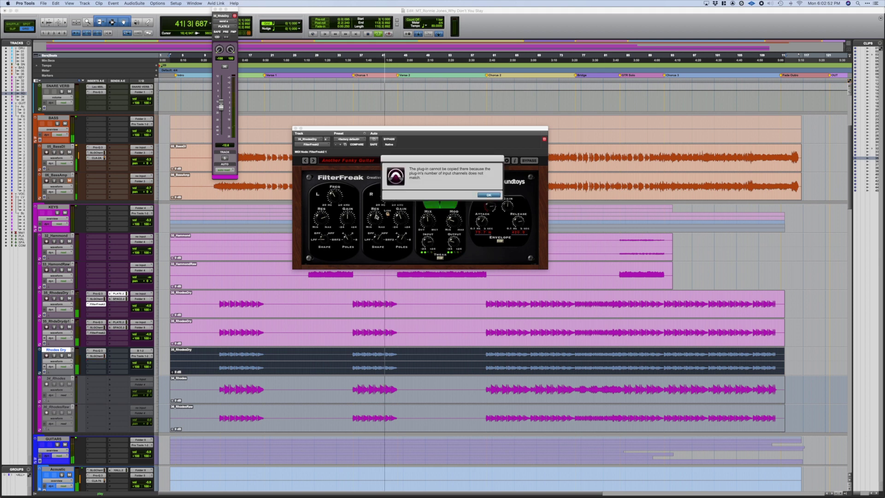
click(488, 196)
key(space)
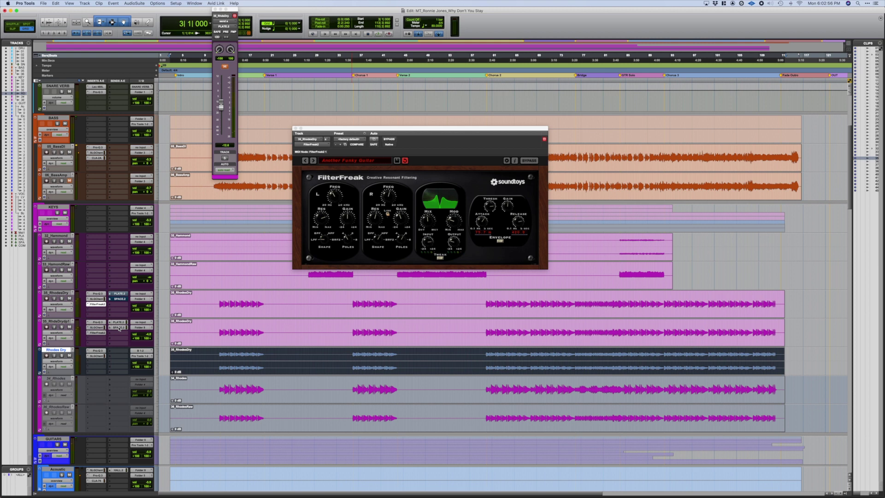
drag(119, 351, 116, 357)
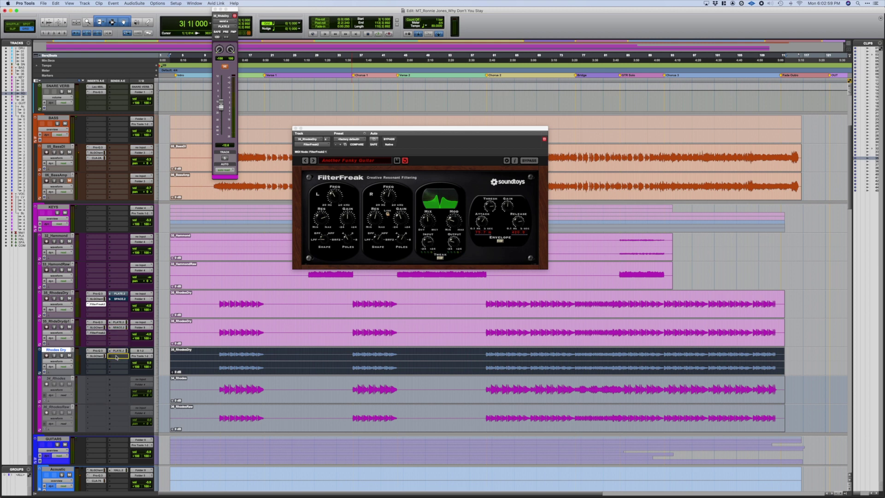
Try to route the stereo Rhodes Dry track's output to the KEYS track.
click(146, 357)
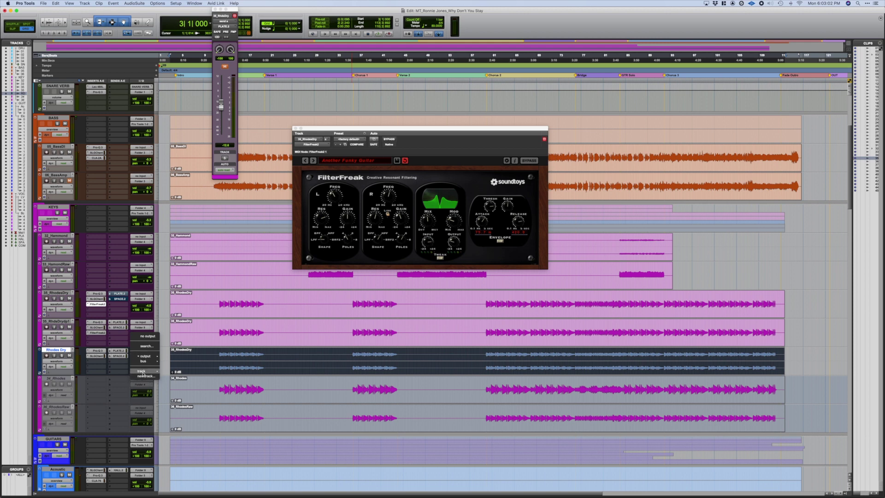
mouse_move(146, 362)
click(183, 392)
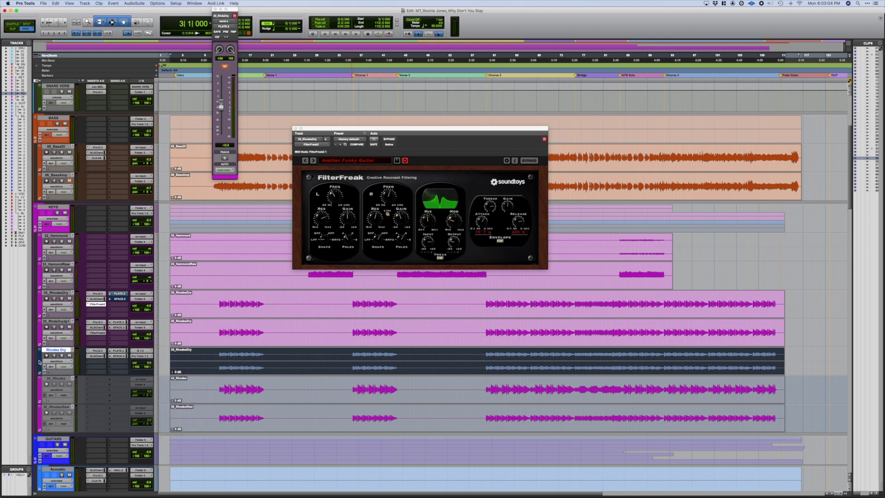
Color the stereo Rhodes Dry track purple to match the other keys tracks.
double_click(229, 178)
click(123, 204)
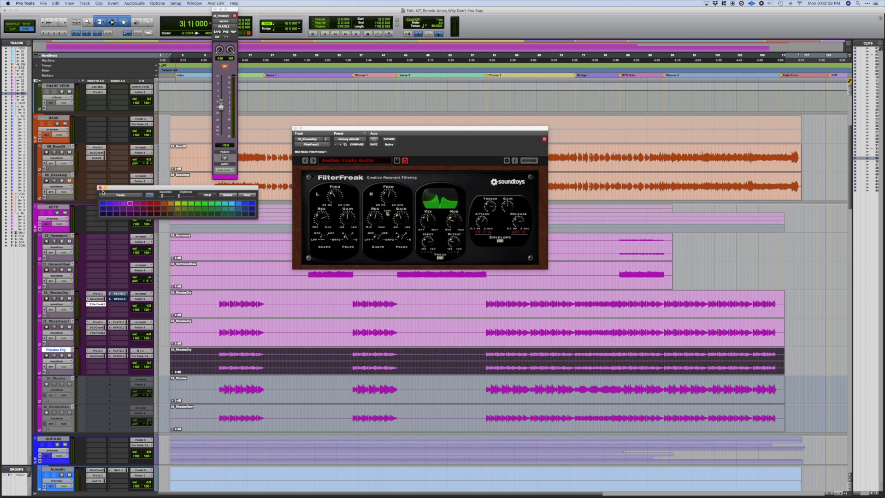
click(100, 188)
Make the mono RhodesDry track and its duplicate inactive, and move the stereo Rhodes Dry track above them.
click(61, 322)
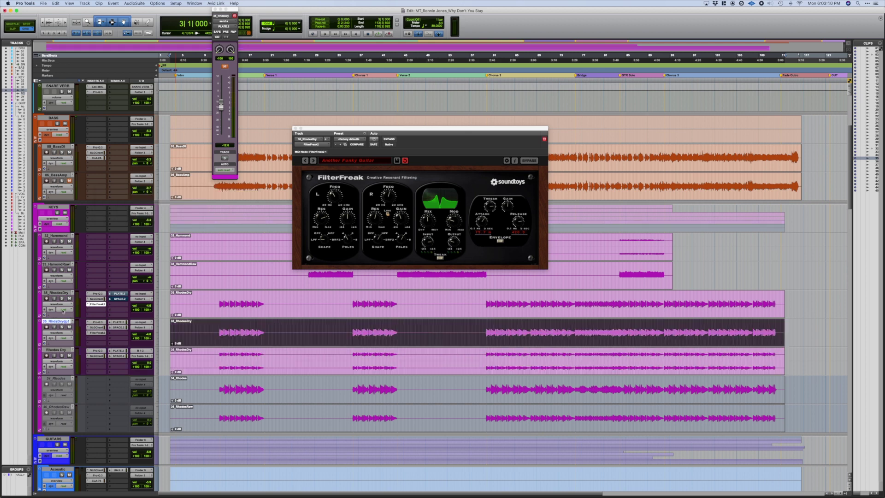
shift+click(60, 293)
right_click(62, 292)
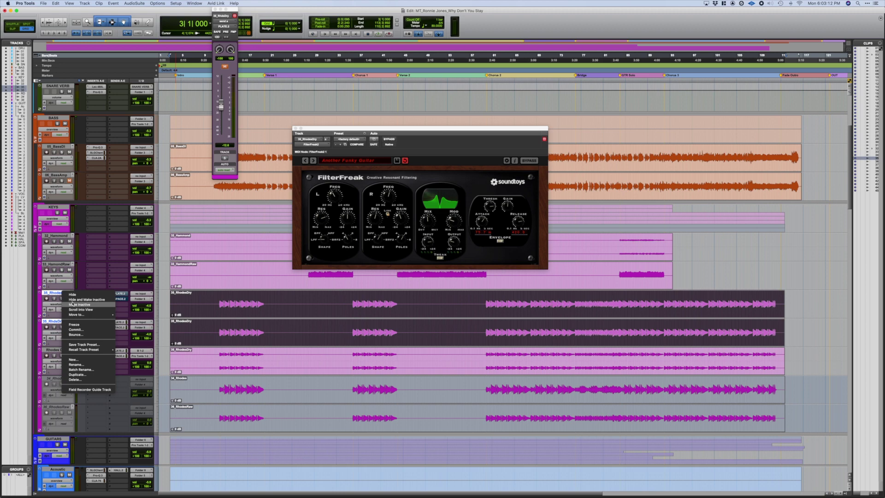
click(73, 305)
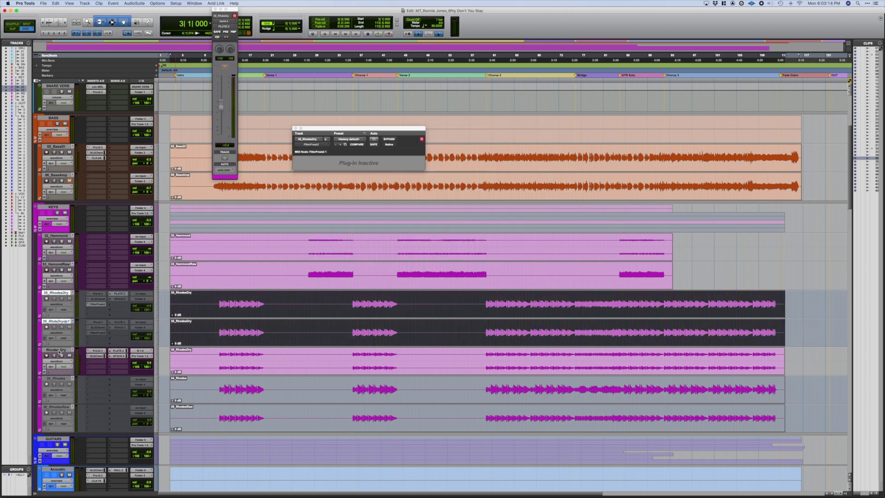
drag(60, 352, 158, 305)
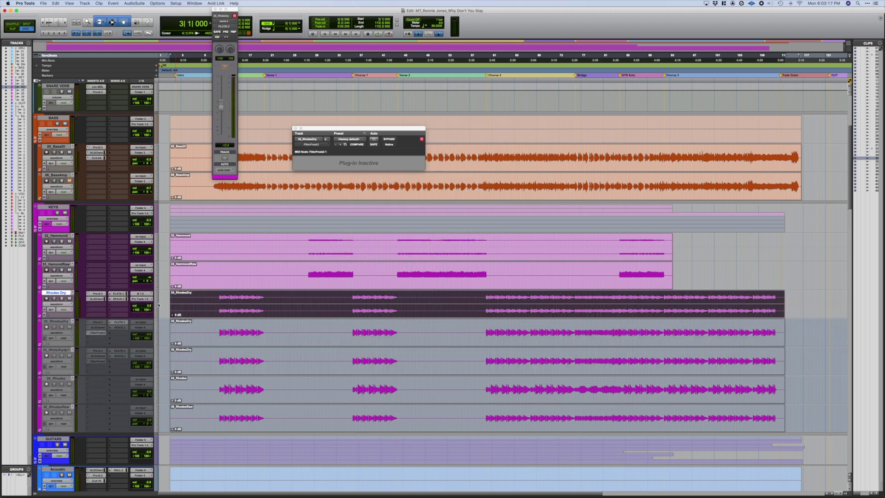
Insert the stereo FilterFreak2 plug-in in the Rhodes Dry track's third insert slot and play back its Chorus 1 section.
click(100, 307)
mouse_move(177, 332)
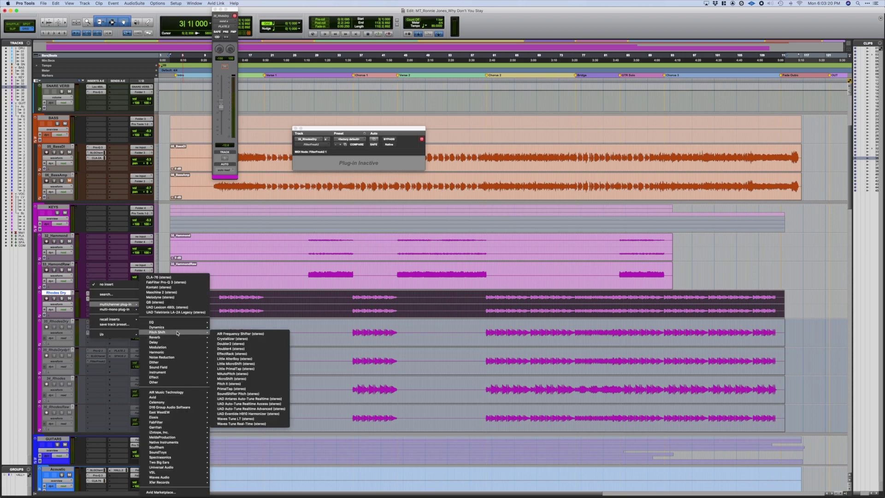
mouse_move(175, 353)
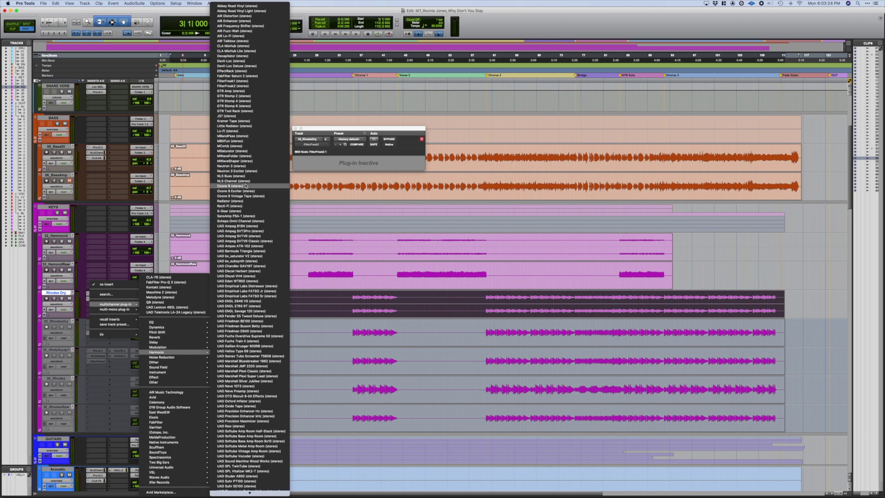
key(Escape)
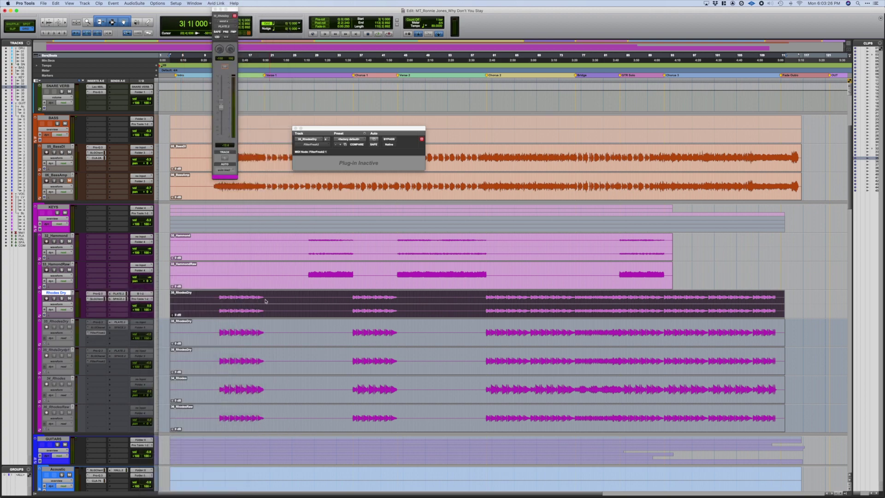
drag(352, 302, 395, 302)
key(space)
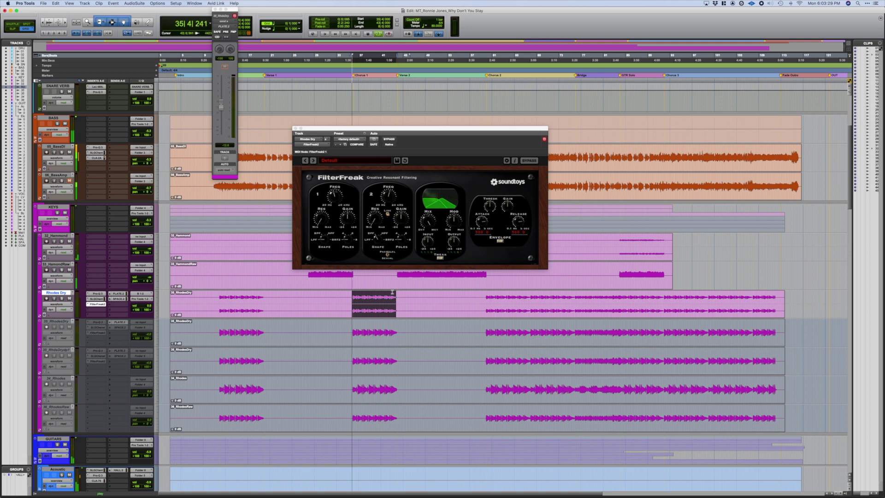
Load the Another Funky Guitar preset from the guitar category in the stereo track's FilterFreak plug-in.
click(354, 161)
mouse_move(368, 174)
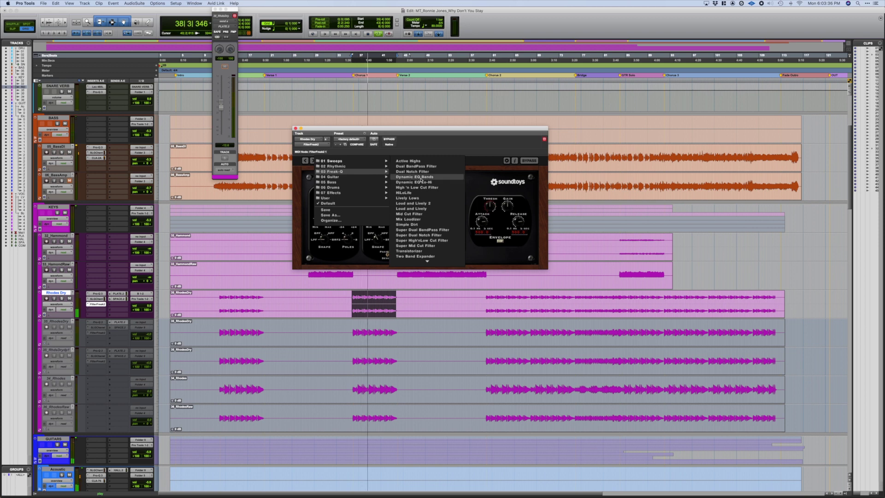
mouse_move(332, 177)
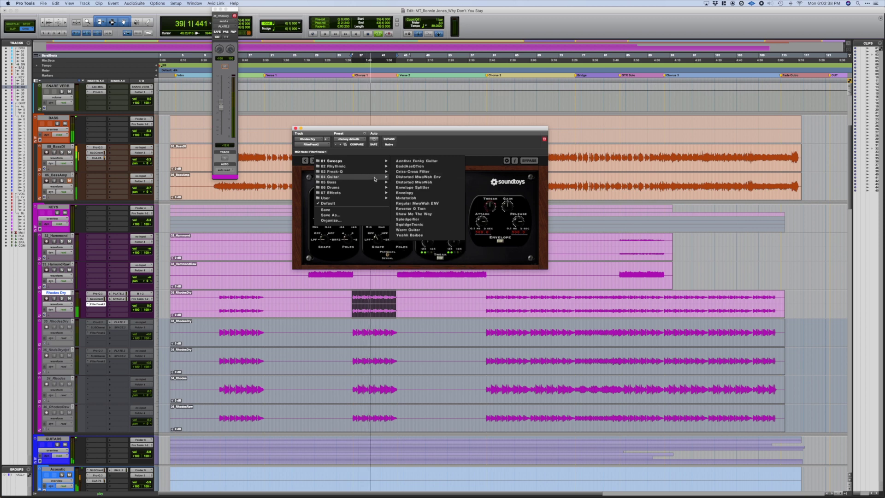
click(424, 162)
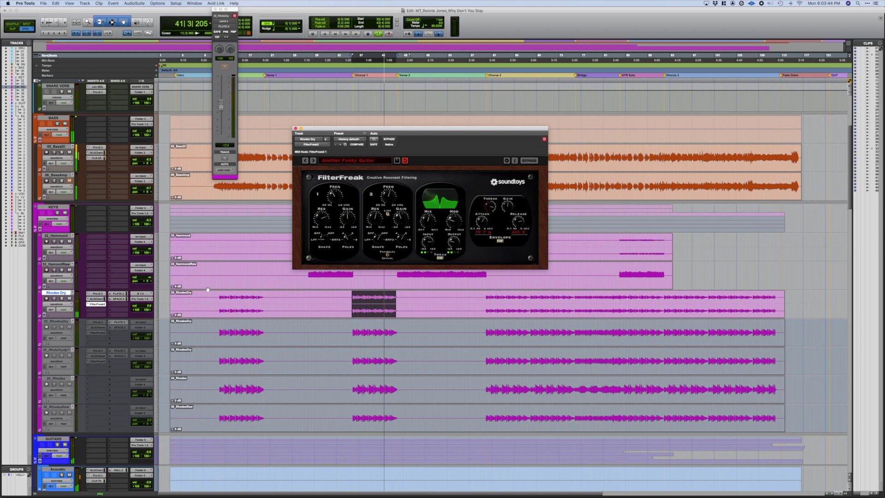
Route the stereo Rhodes Dry track's output to the KEYS track and lower its volume slightly.
click(146, 299)
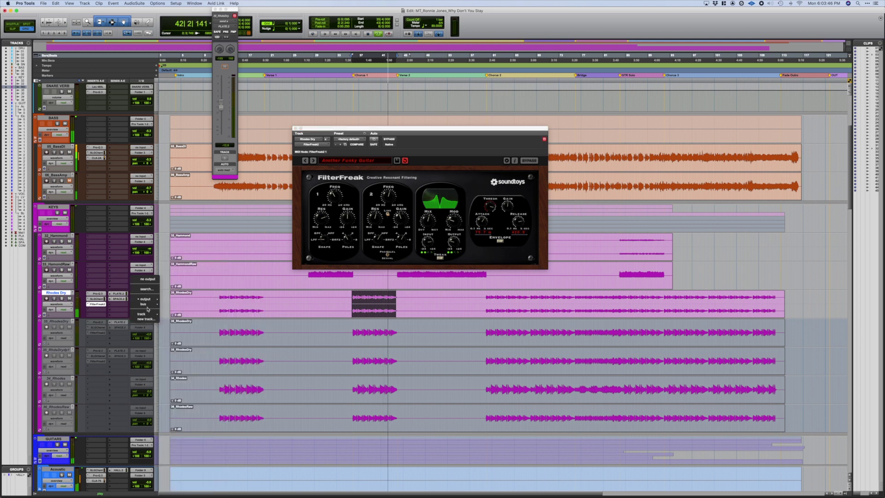
mouse_move(145, 314)
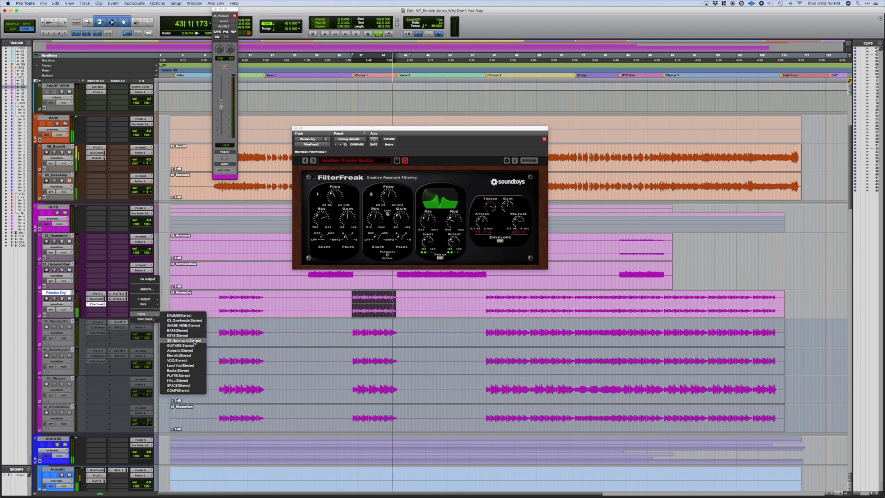
click(180, 336)
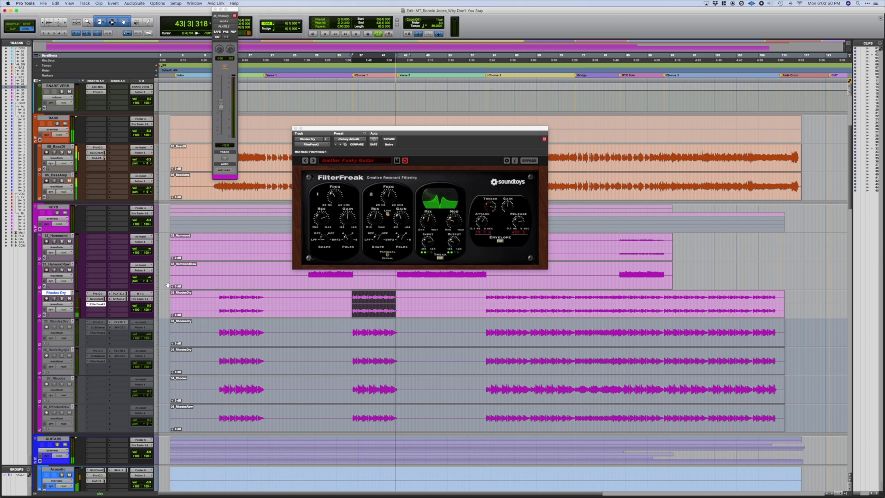
click(149, 306)
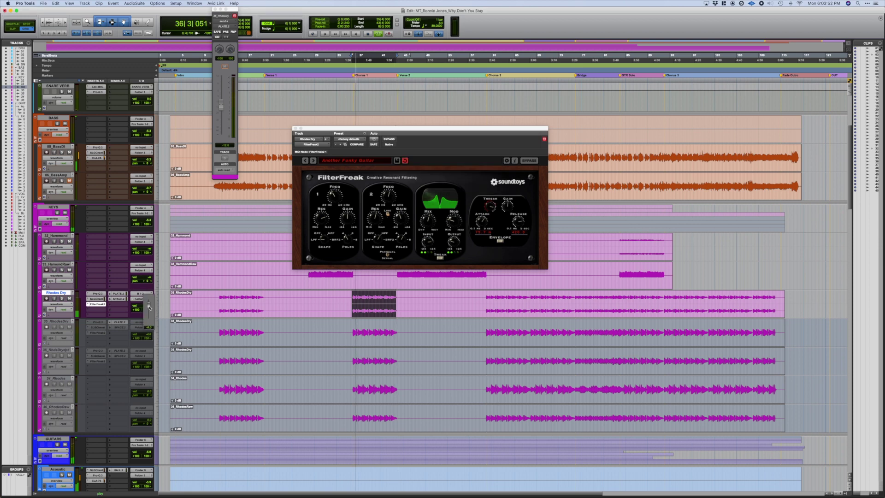
drag(149, 306, 149, 308)
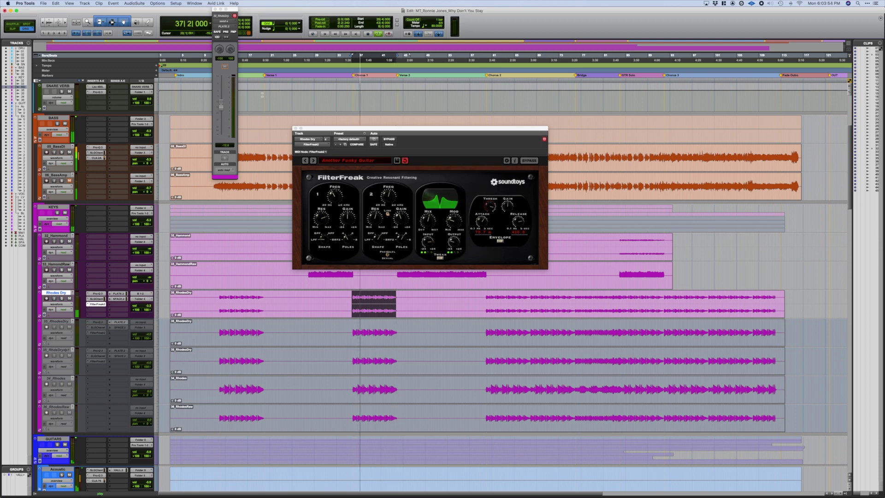
click(296, 129)
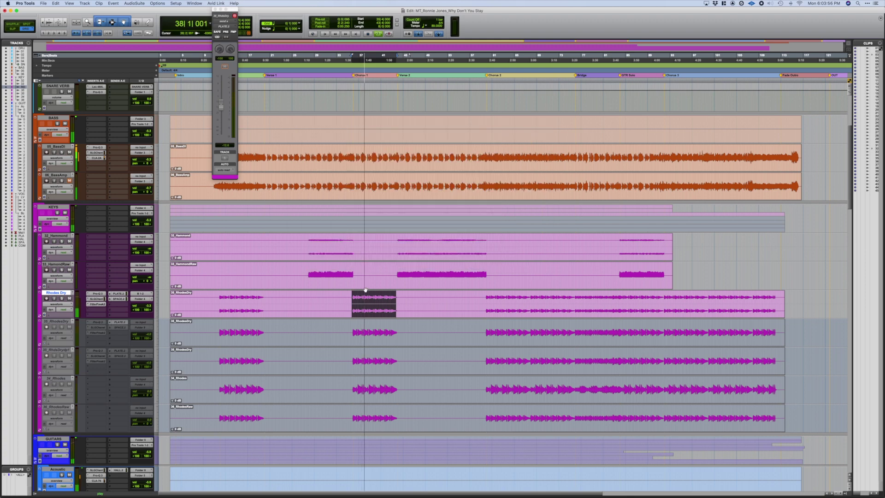
Play back the Hammond tracks' first passage before Chorus 1 and set the stereo Hammond track's volume to 0 dB.
scroll(285, 266, down, 3)
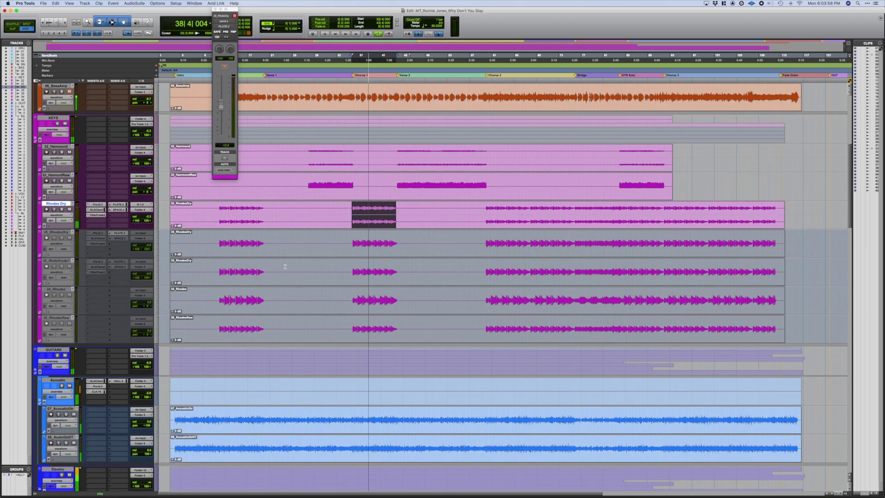
scroll(286, 267, up, 10)
scroll(404, 307, down, 3)
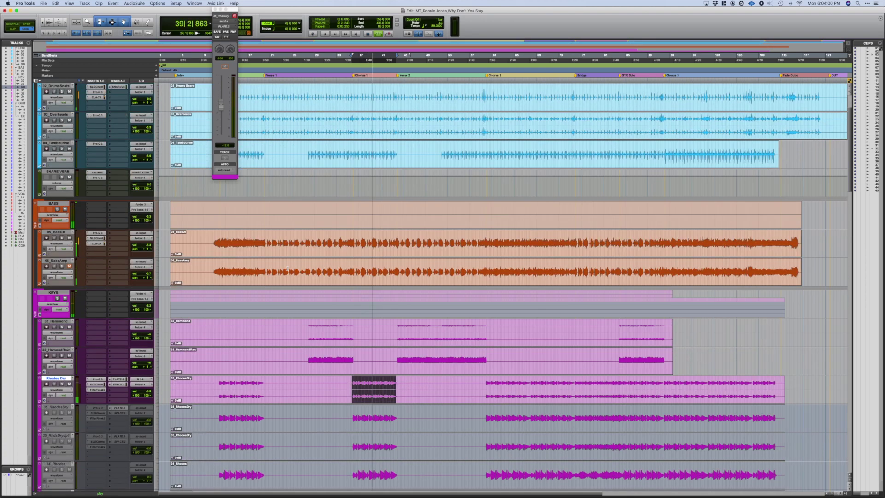
scroll(405, 306, down, 6)
click(302, 183)
drag(307, 178, 354, 223)
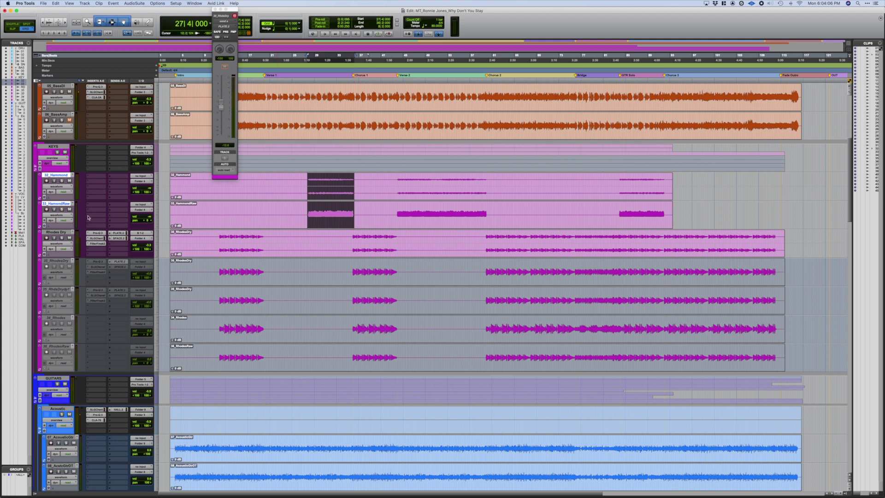
key(space)
drag(148, 190, 149, 178)
drag(149, 174, 149, 175)
alt+click(148, 188)
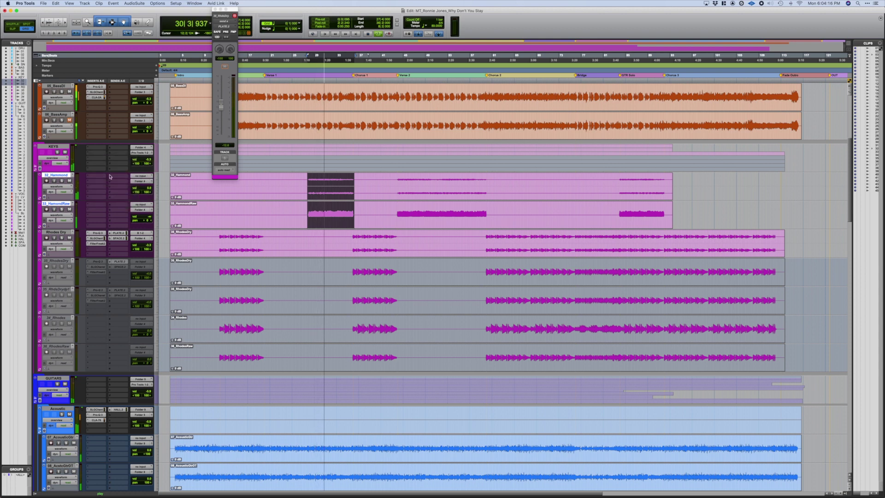
Insert FabFilter Pro-Q 3 on the stereo Hammond track and add a dynamic bell cut of about 2 dB near 870 Hz.
click(96, 179)
mouse_move(99, 176)
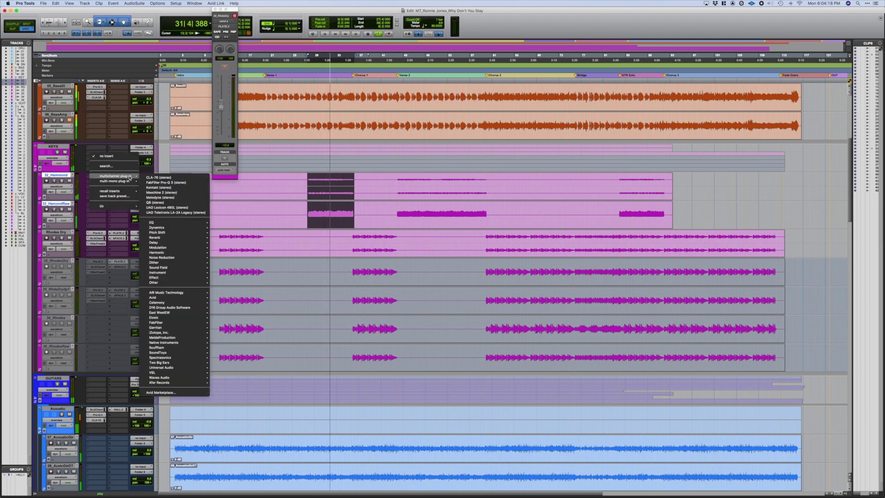
click(176, 183)
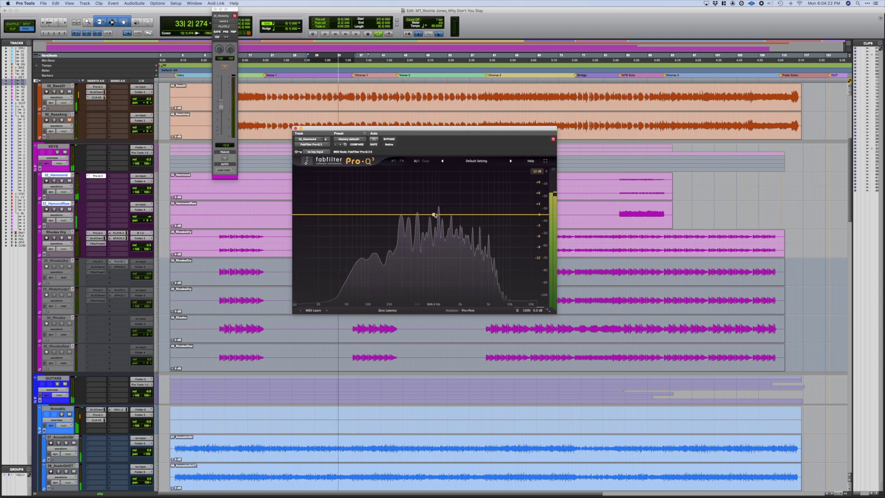
mouse_move(438, 218)
mouse_down()
mouse_move(436, 206)
mouse_move(438, 221)
mouse_up()
right_click(438, 220)
click(459, 236)
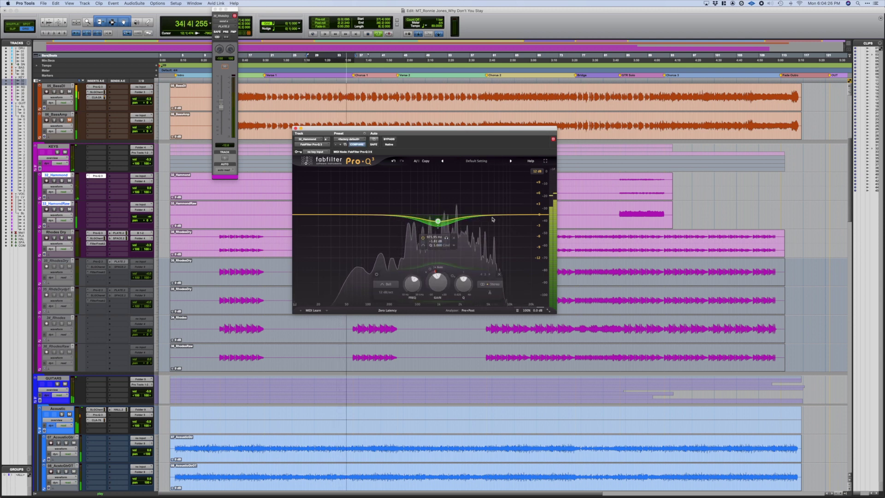
Add a high cut with an 18 dB/oct slope to the Hammond's Pro-Q 3 and raise its cutoff frequency.
click(493, 216)
right_click(493, 219)
mouse_move(504, 243)
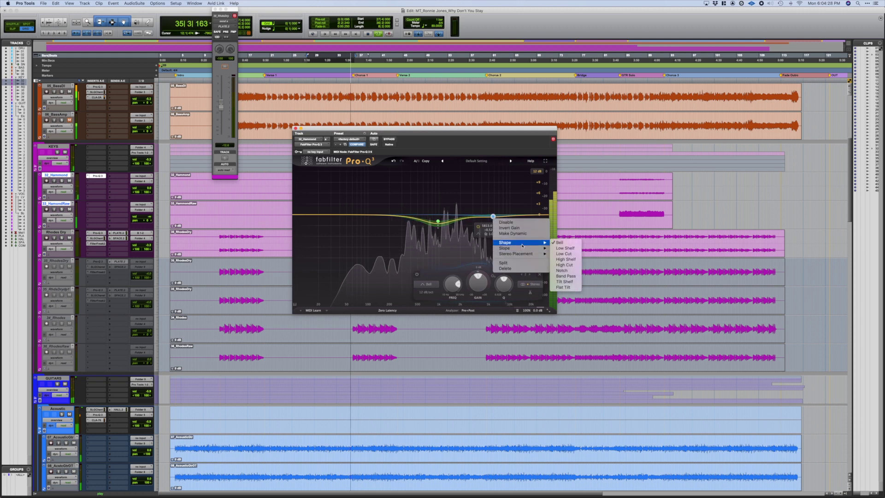
click(564, 265)
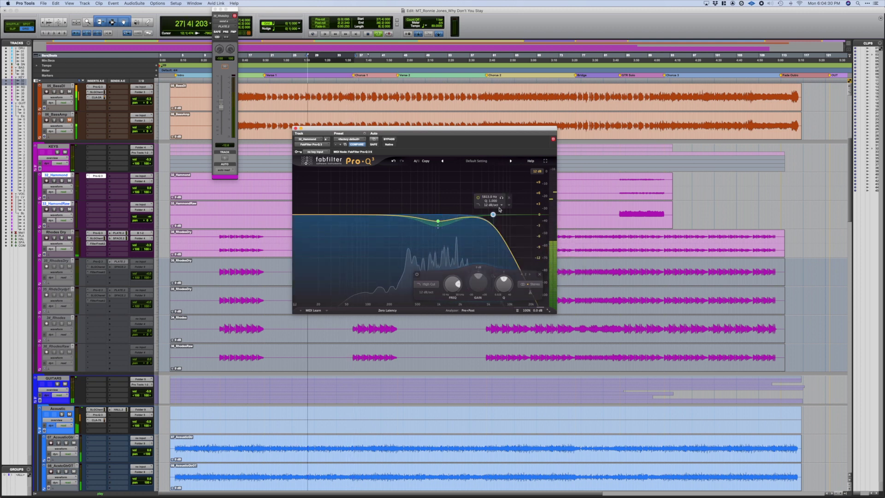
click(494, 205)
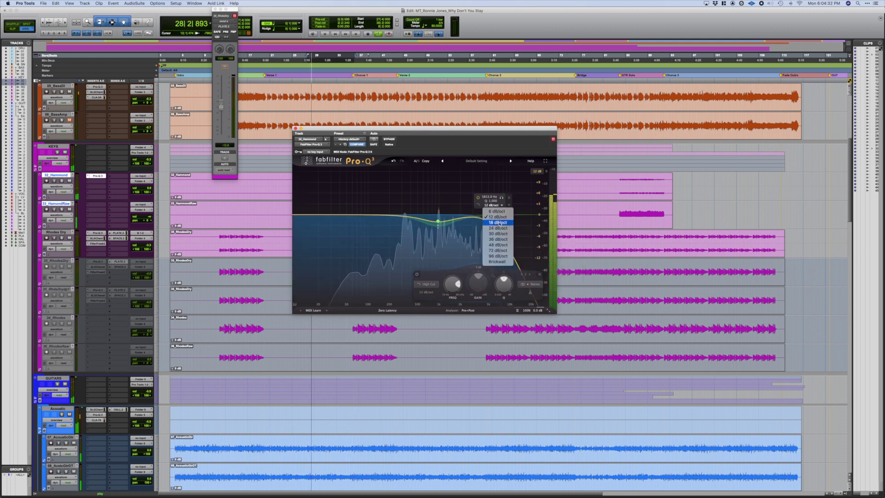
click(498, 222)
drag(493, 215, 509, 216)
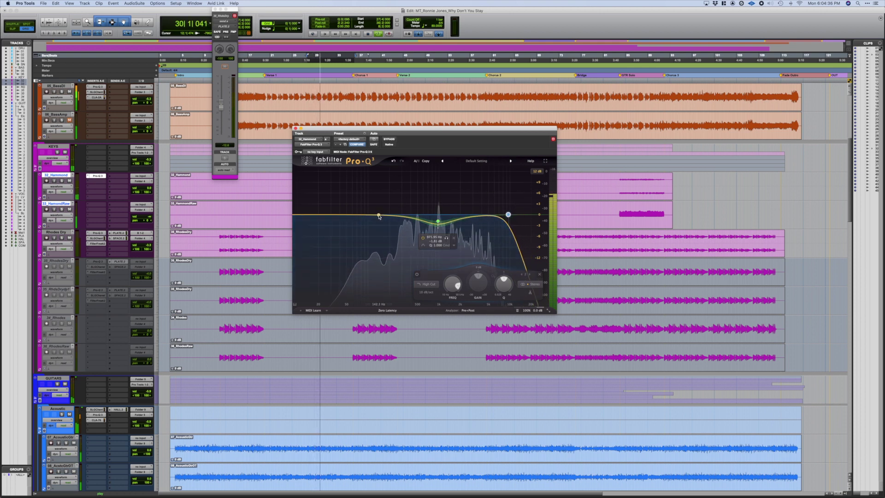
Add a low cut at about 220 Hz with a 24 dB/oct slope to the Hammond's Pro-Q 3 and close the plug-in.
click(379, 216)
right_click(379, 216)
mouse_move(406, 241)
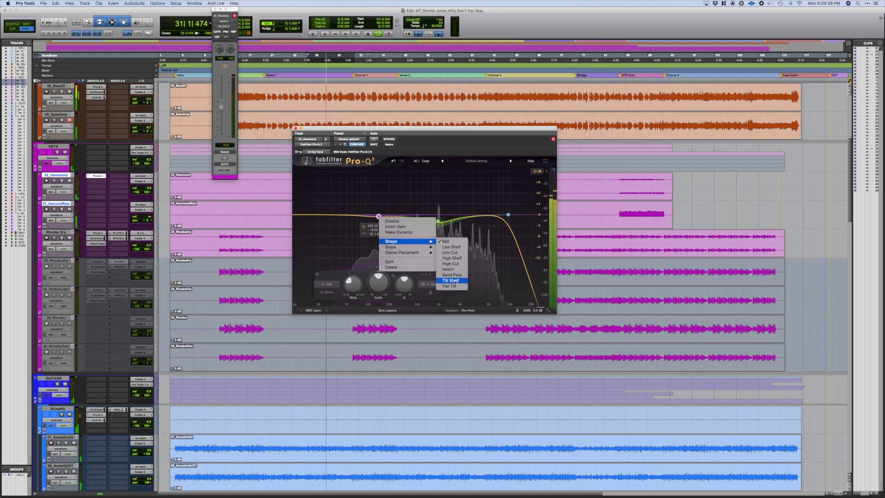
click(450, 252)
drag(378, 216, 394, 214)
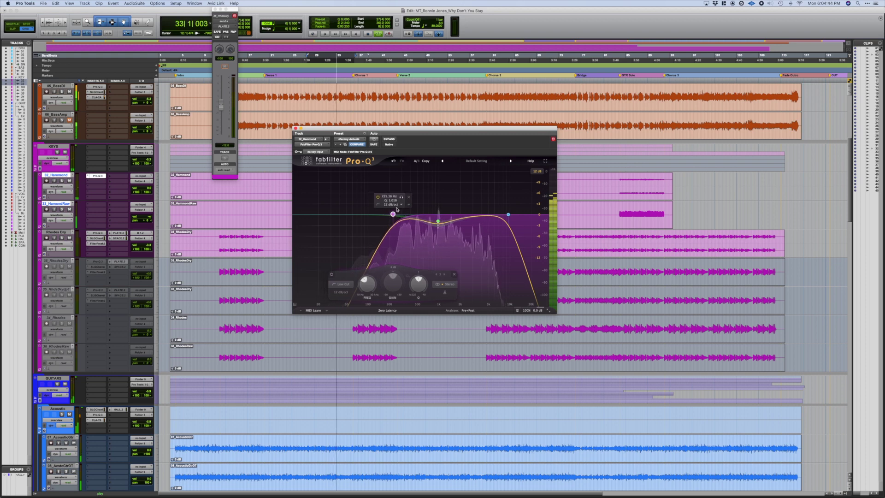
click(403, 206)
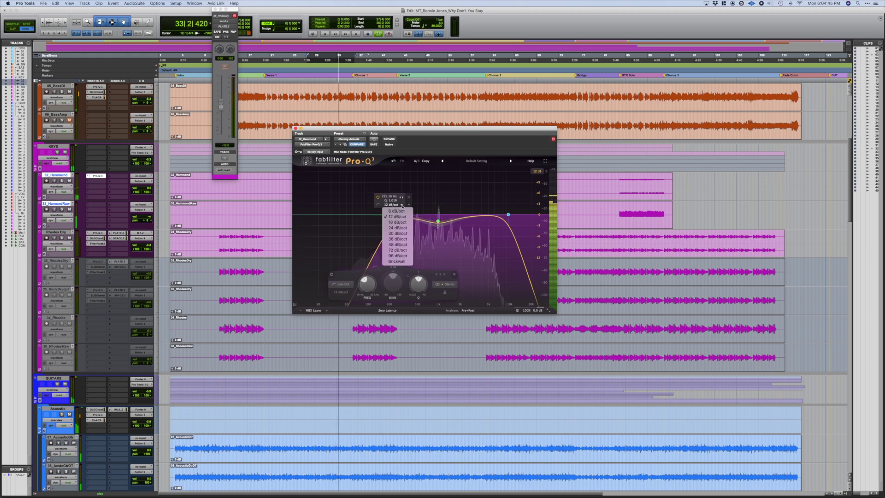
click(398, 227)
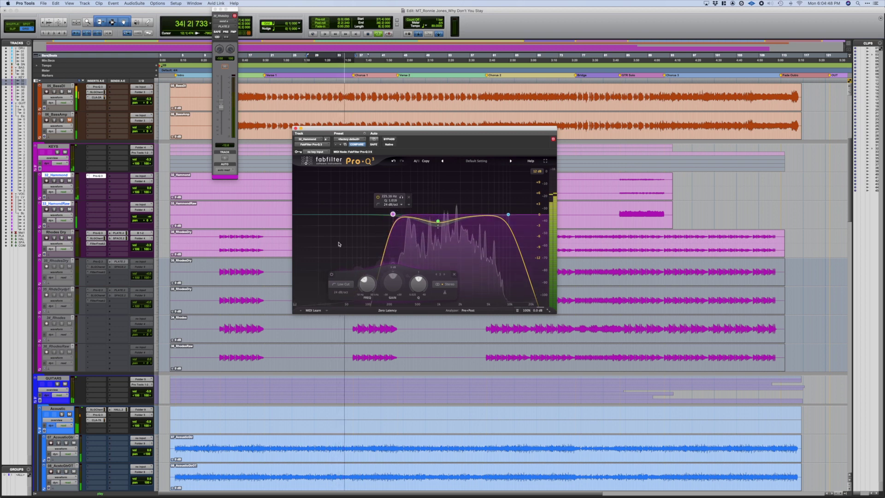
click(296, 128)
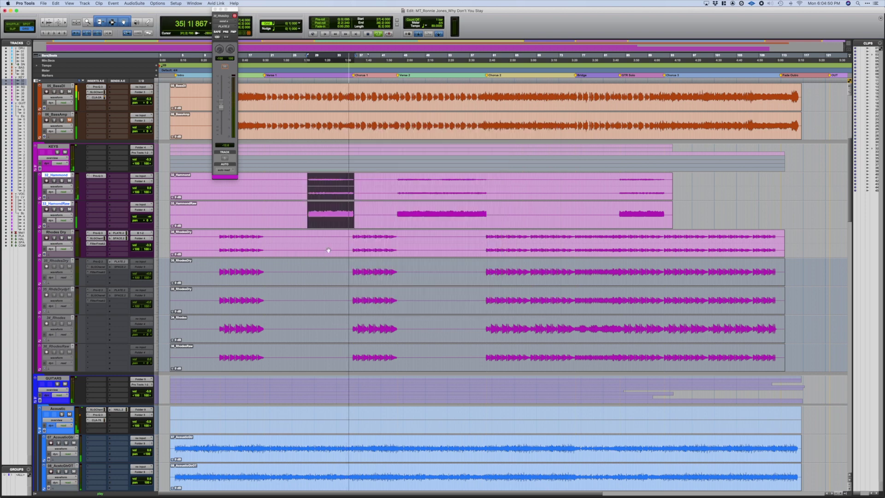
Lower the stereo Hammond track's volume to sit with the other keys and guitars.
scroll(385, 188, down, 5)
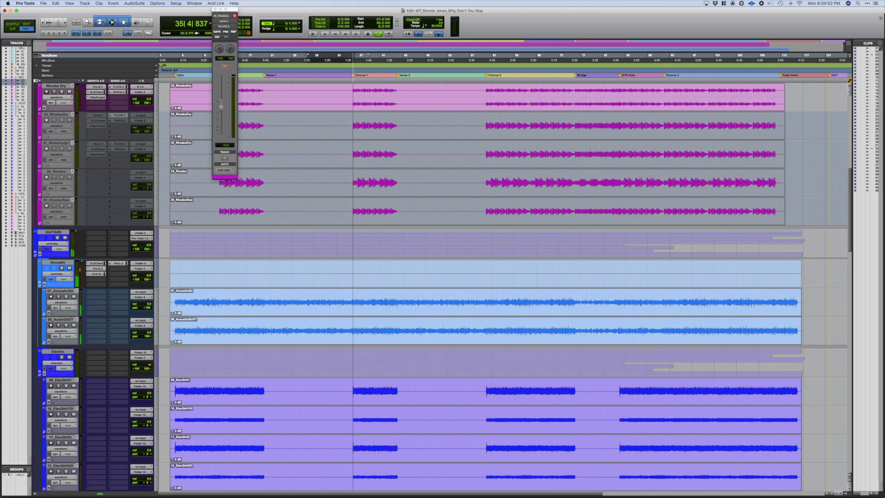
scroll(385, 188, up, 5)
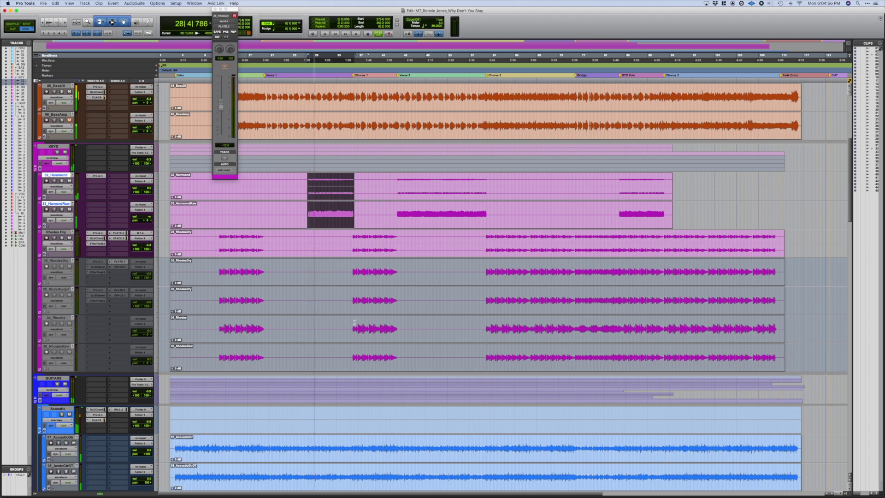
scroll(354, 322, down, 2)
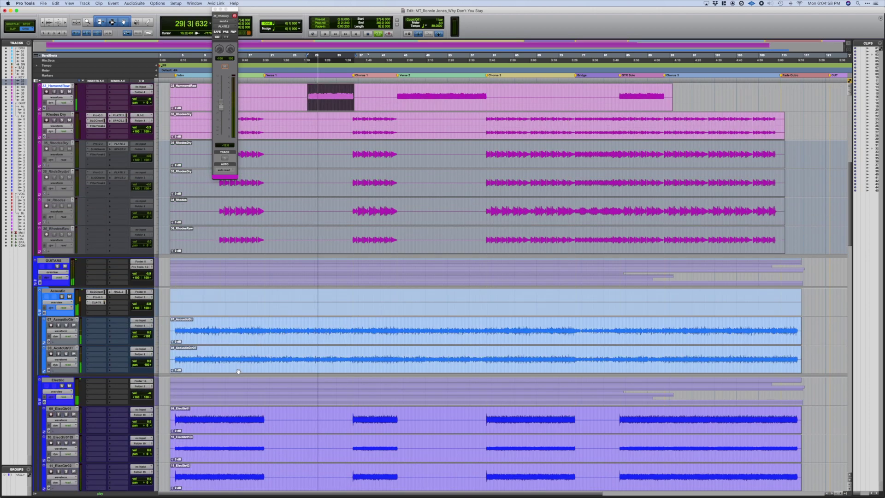
scroll(116, 372, up, 2)
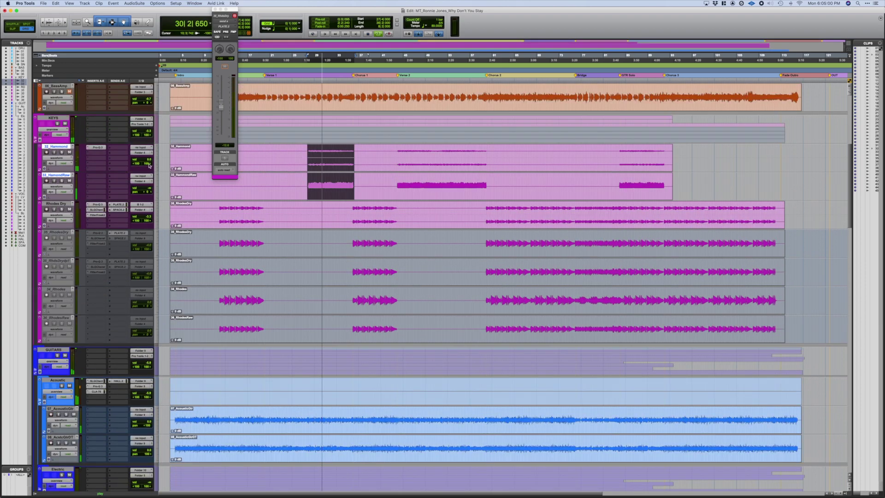
drag(152, 158, 149, 161)
Make the HammondRaw track inactive and move the stereo Rhodes Dry track directly beneath the stereo Hammond track.
click(57, 178)
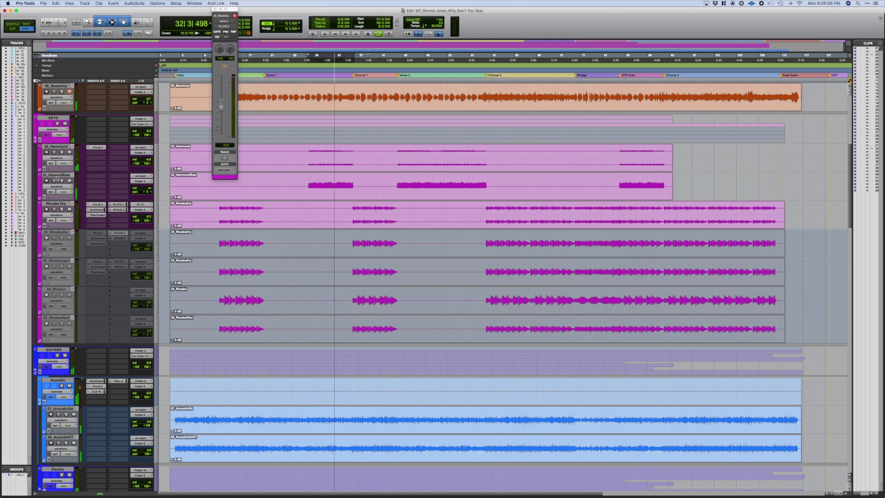
right_click(58, 178)
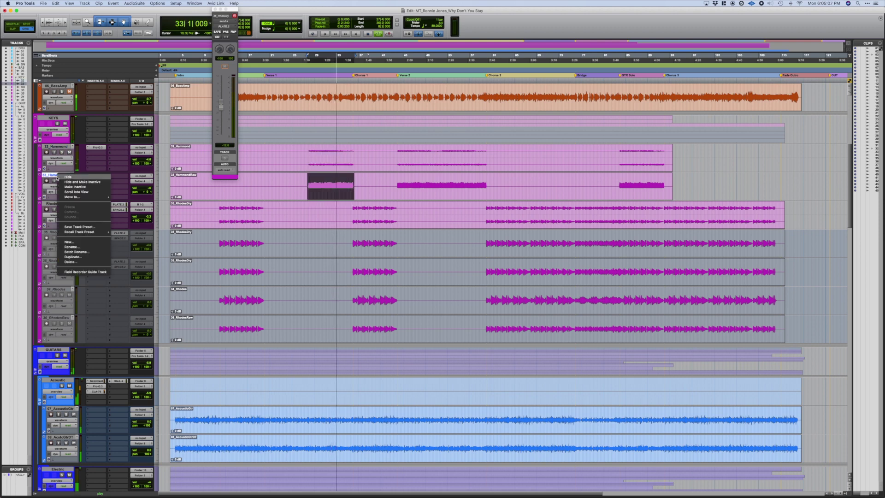
click(83, 187)
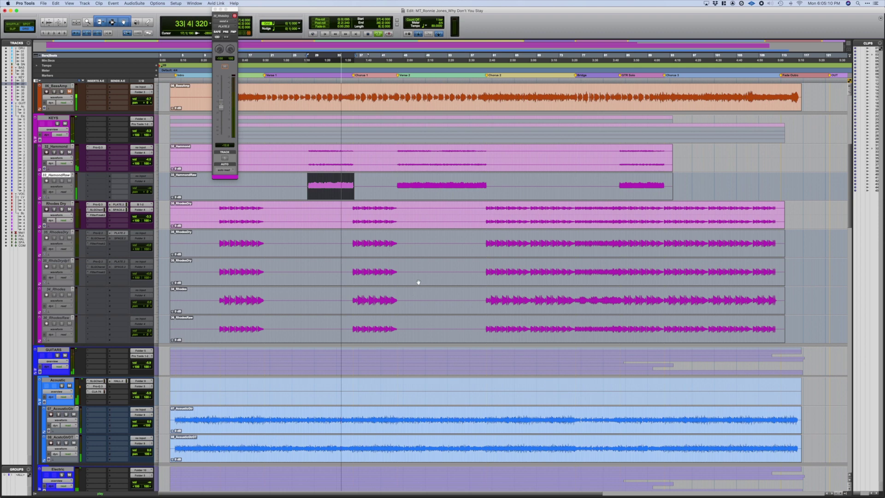
scroll(419, 282, down, 1)
drag(65, 174, 65, 140)
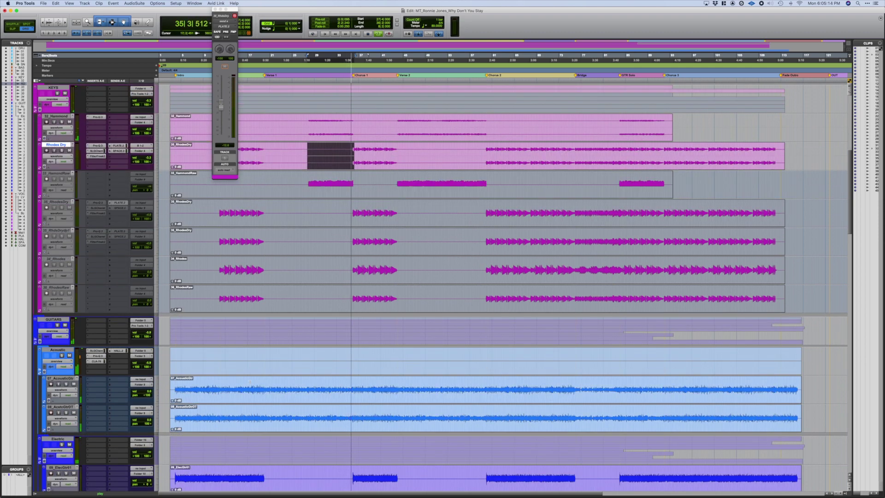
Select the Chorus 1 passage across electric guitar tracks 09 through 15.
scroll(333, 406, down, 1)
scroll(333, 406, down, 4)
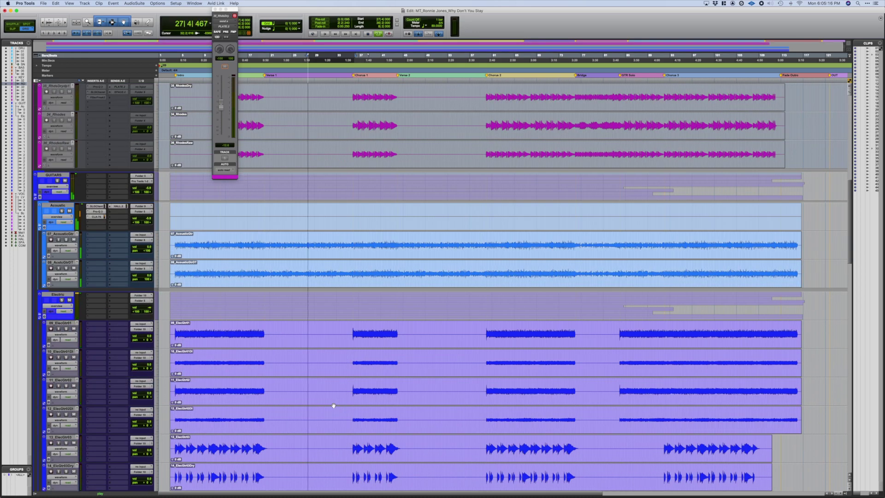
drag(352, 322, 399, 398)
scroll(402, 430, down, 4)
scroll(385, 428, down, 5)
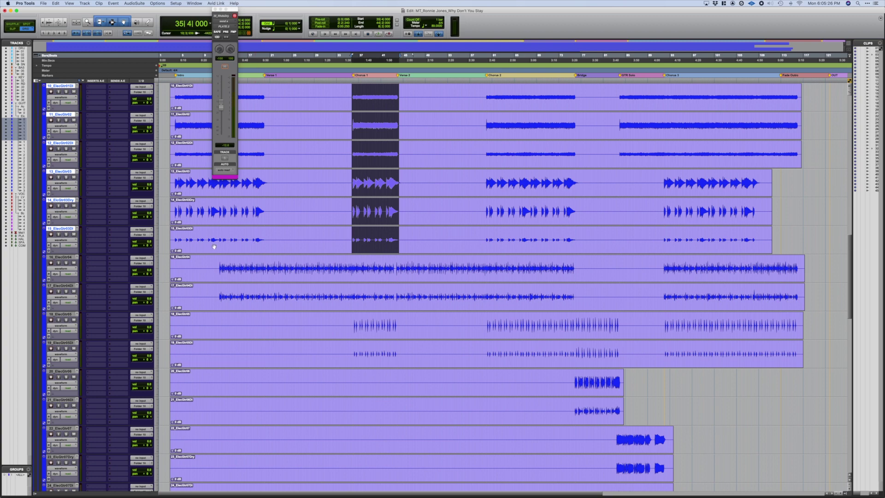
scroll(254, 280, up, 4)
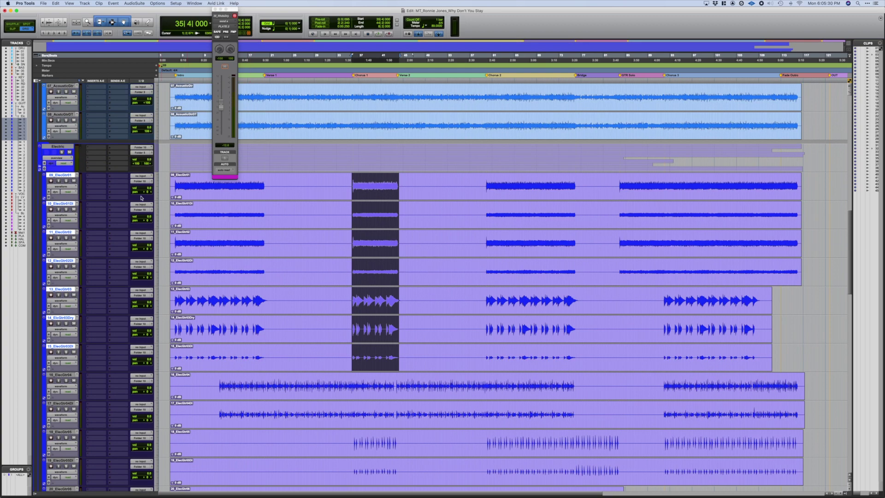
Show the mixer and pull the faders of the two ElecGtr04 tracks, 16 and 17, almost fully down.
drag(151, 163, 150, 163)
key(super+equal)
drag(690, 169, 717, 267)
drag(716, 176, 717, 216)
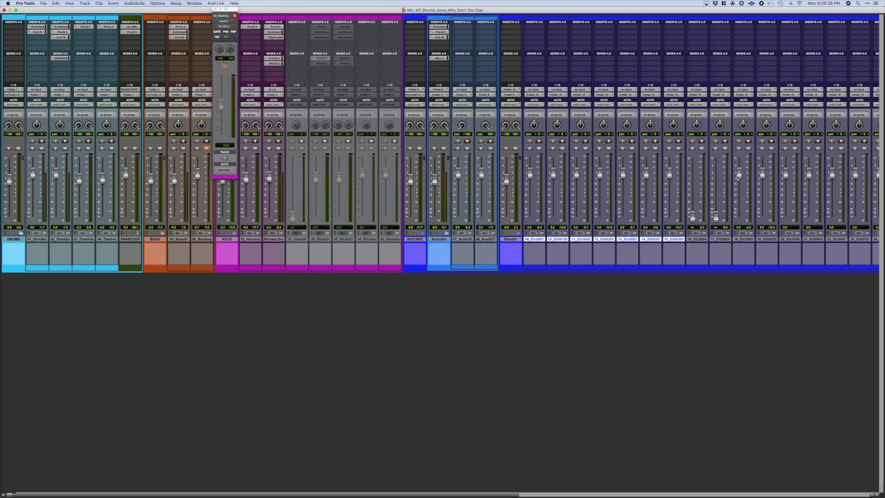
Pull the volume faders of electric guitar tracks 18 through 31 all the way down.
drag(741, 172, 741, 216)
drag(759, 172, 767, 247)
drag(788, 171, 788, 215)
drag(811, 174, 810, 216)
drag(833, 176, 833, 326)
scroll(806, 326, right, 10)
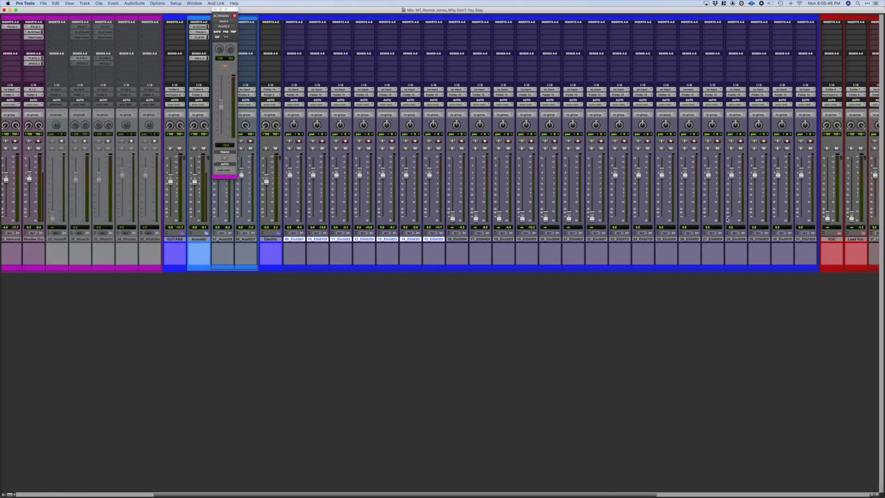
drag(619, 178, 639, 216)
drag(660, 173, 662, 217)
drag(685, 176, 685, 217)
drag(708, 176, 709, 217)
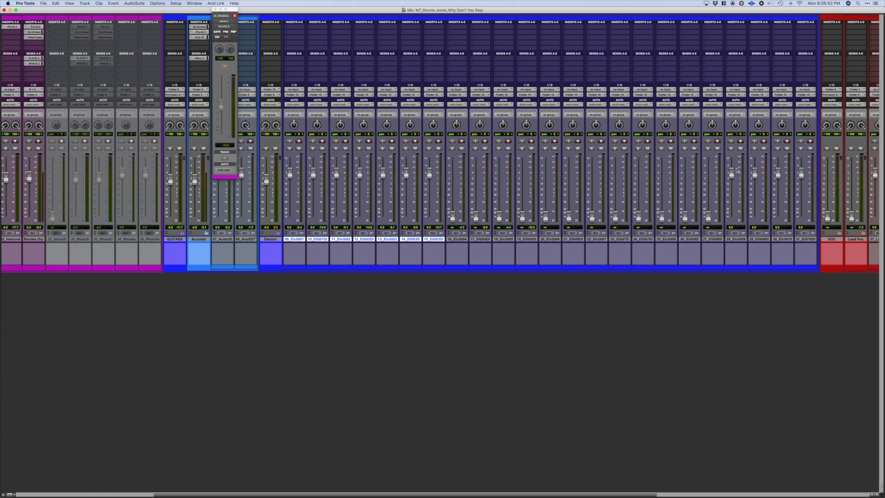
drag(732, 174, 731, 217)
drag(755, 175, 755, 217)
drag(779, 175, 778, 217)
drag(804, 172, 803, 217)
Pan the ElecGtr03 track hard left and the ElecGtr03Dry track hard right in the Edit window.
key(super+equal)
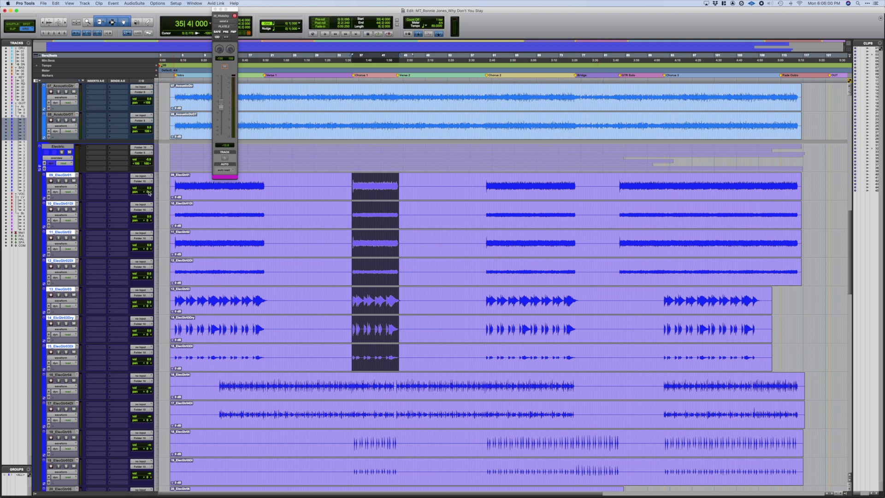
drag(148, 192, 154, 190)
drag(147, 309, 149, 304)
click(149, 336)
scroll(350, 383, down, 5)
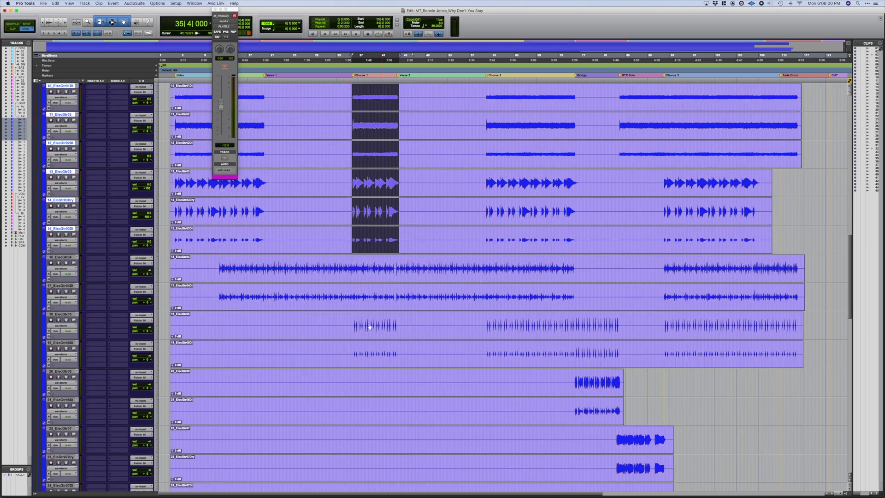
scroll(383, 365, down, 12)
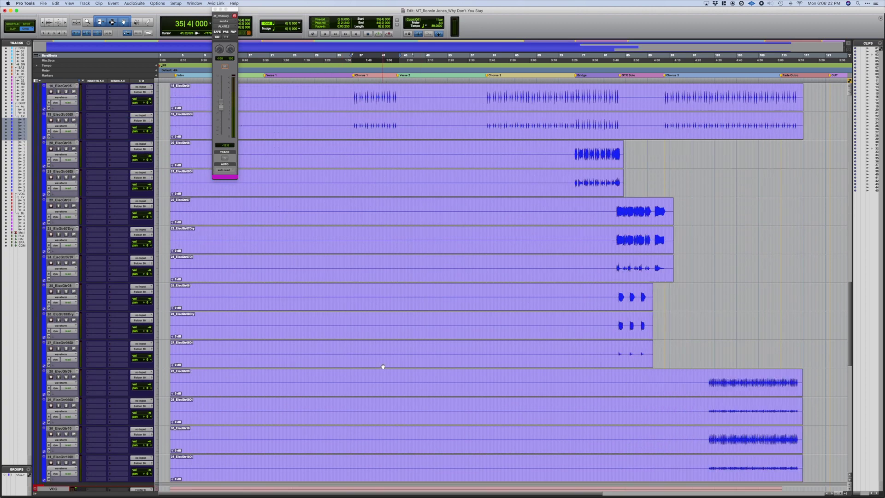
scroll(379, 358, up, 20)
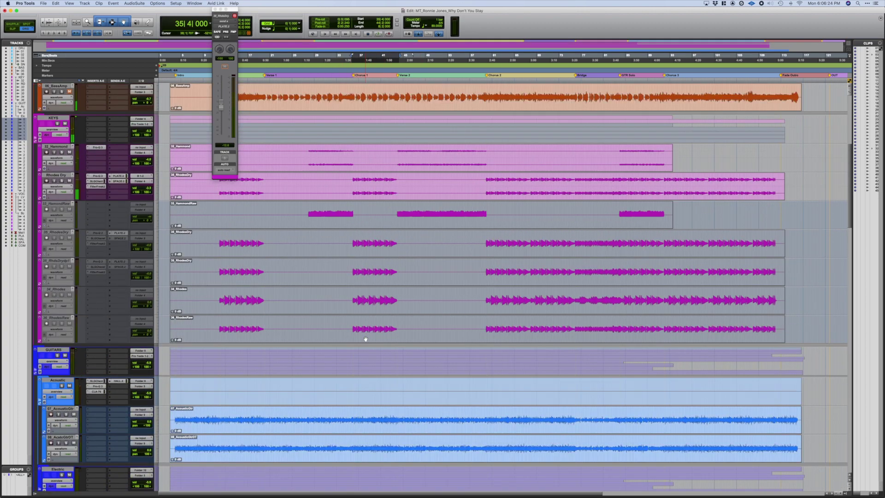
key(space)
key(space)
scroll(350, 325, down, 20)
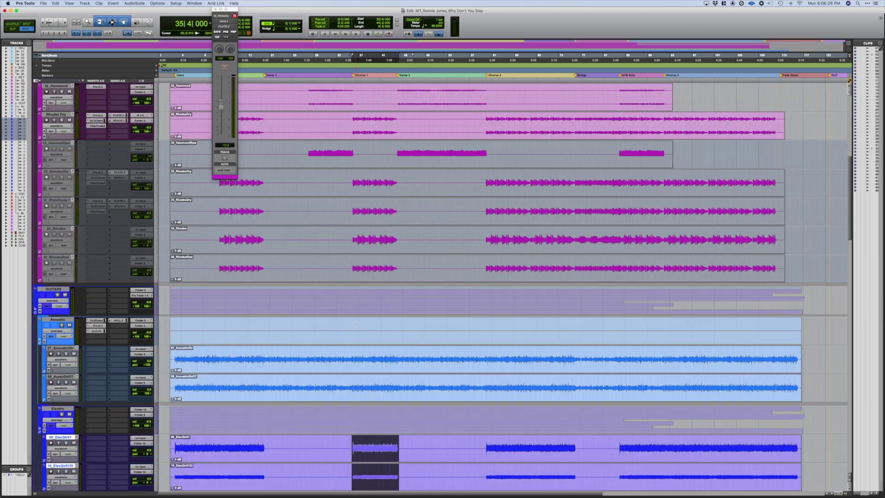
Make all electric guitar DI tracks inactive: 10, 12, 15, 17, 19, 21, 24, 27, 29 and 31.
key(super+equal)
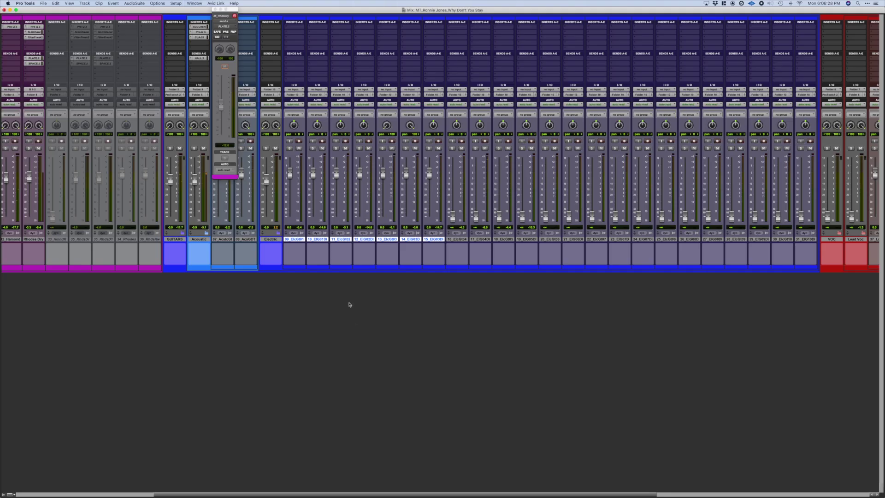
click(321, 241)
super+click(364, 239)
super+click(411, 240)
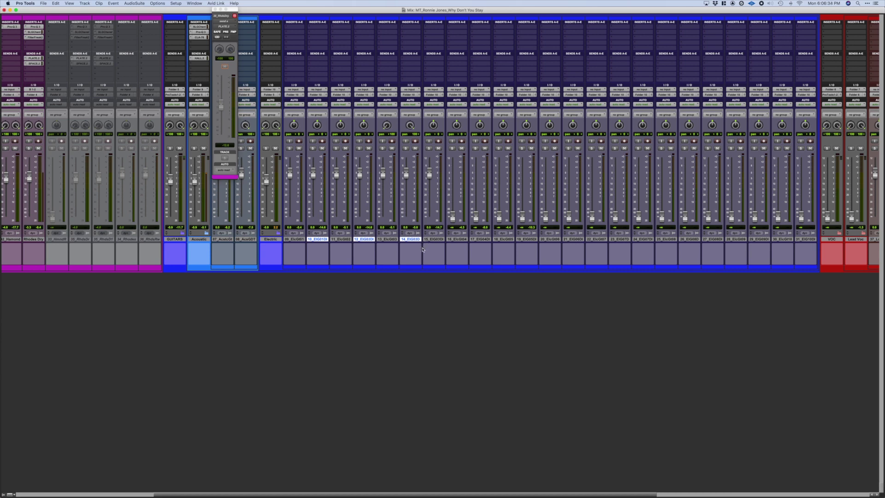
key(super+equal)
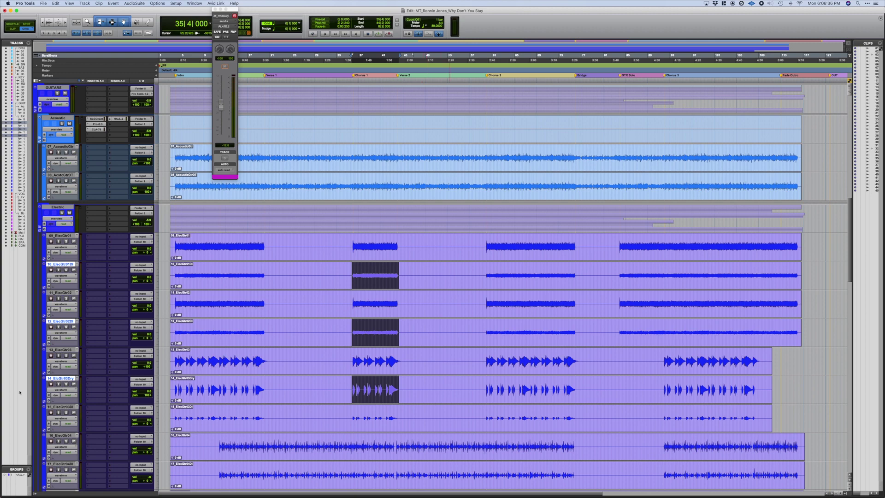
super+click(60, 379)
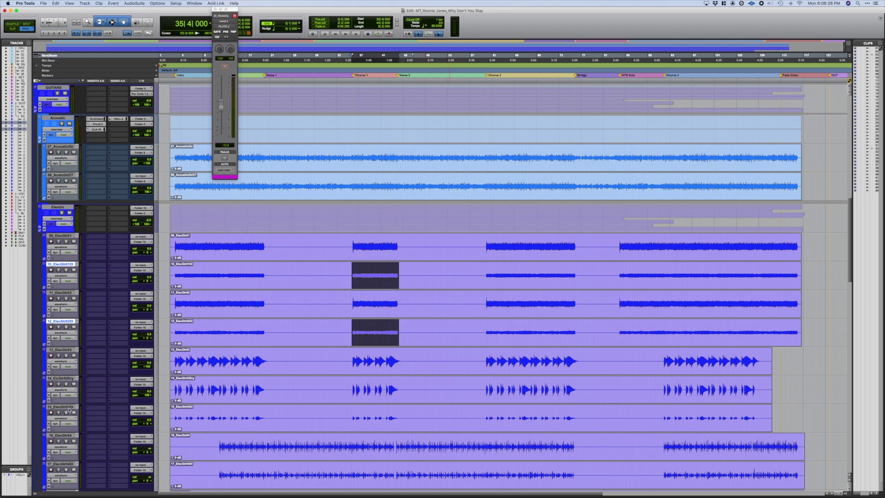
super+click(69, 408)
scroll(69, 409, down, 5)
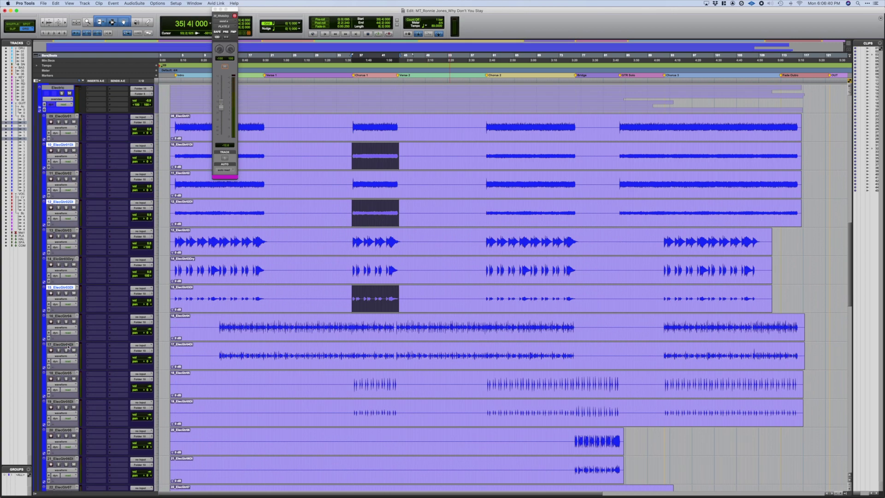
super+click(65, 345)
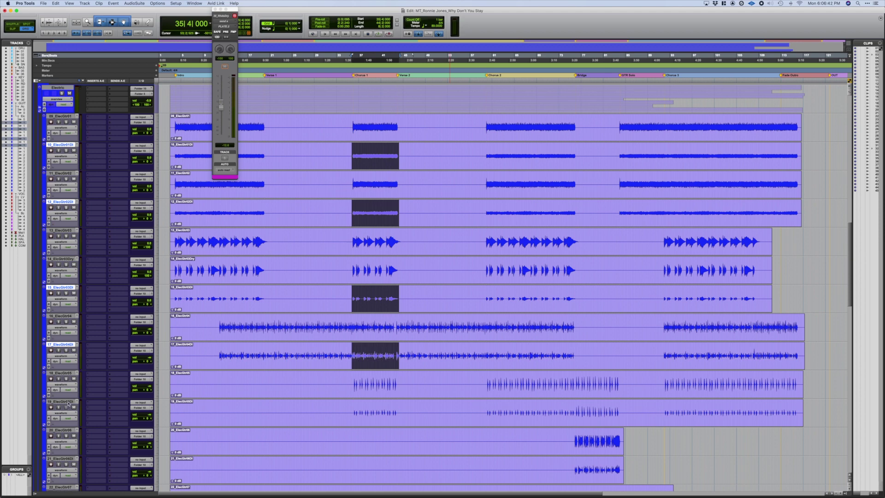
super+click(63, 401)
scroll(76, 405, down, 4)
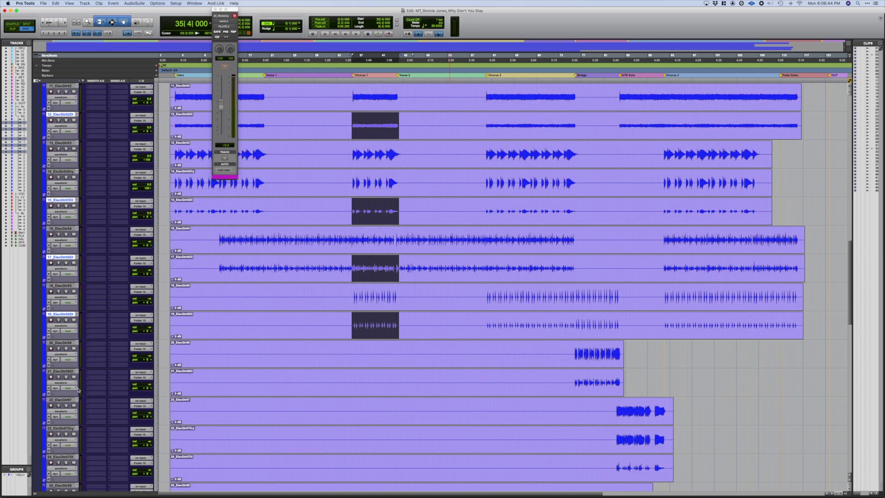
super+click(68, 372)
scroll(60, 426, down, 2)
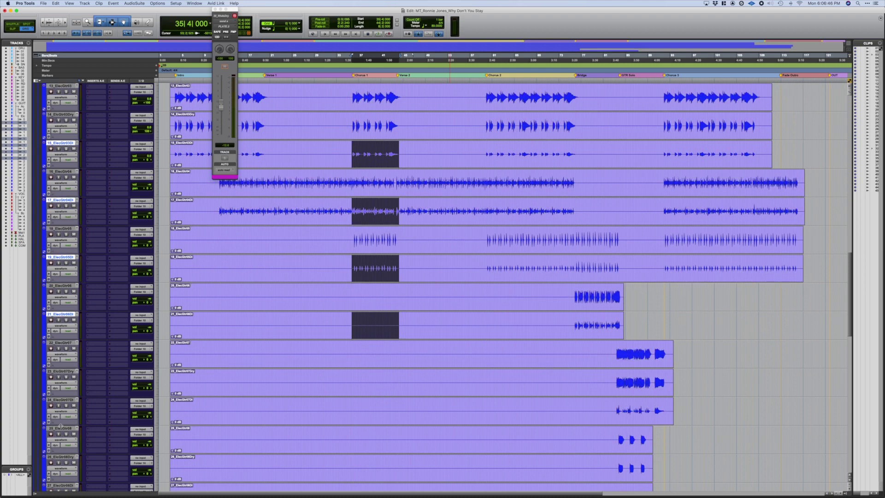
super+click(65, 400)
scroll(65, 403, down, 2)
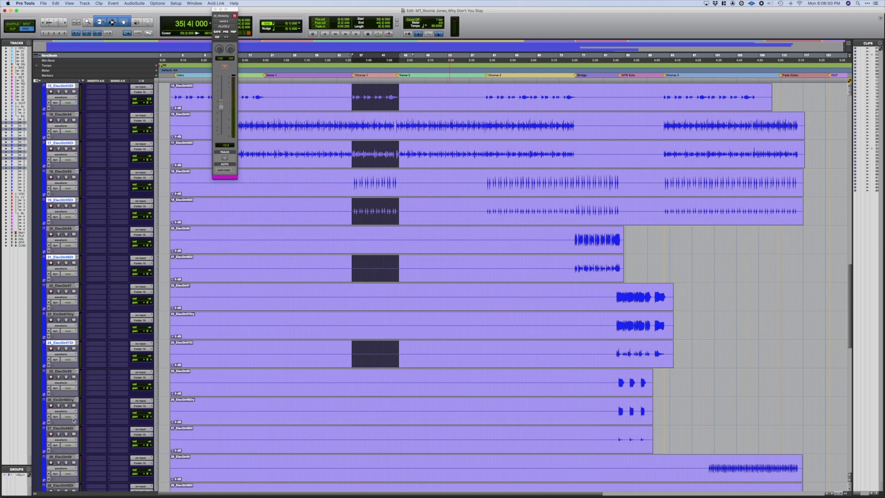
super+click(65, 434)
scroll(65, 434, down, 3)
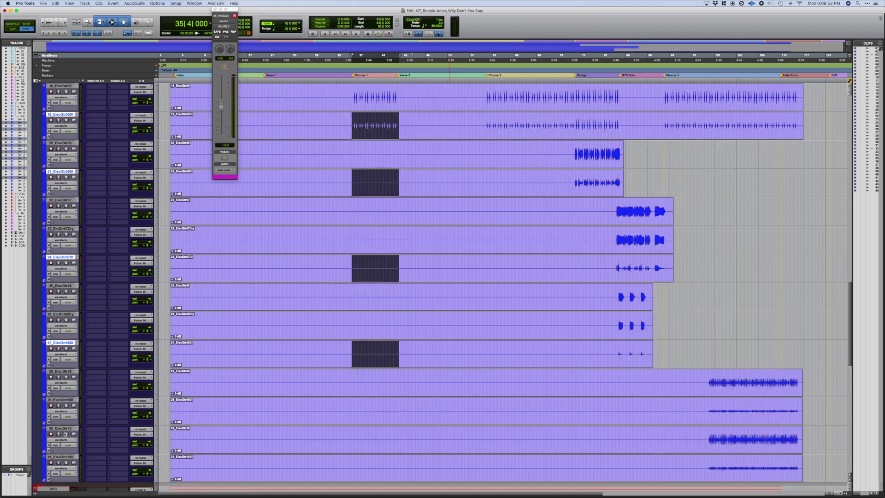
super+click(64, 400)
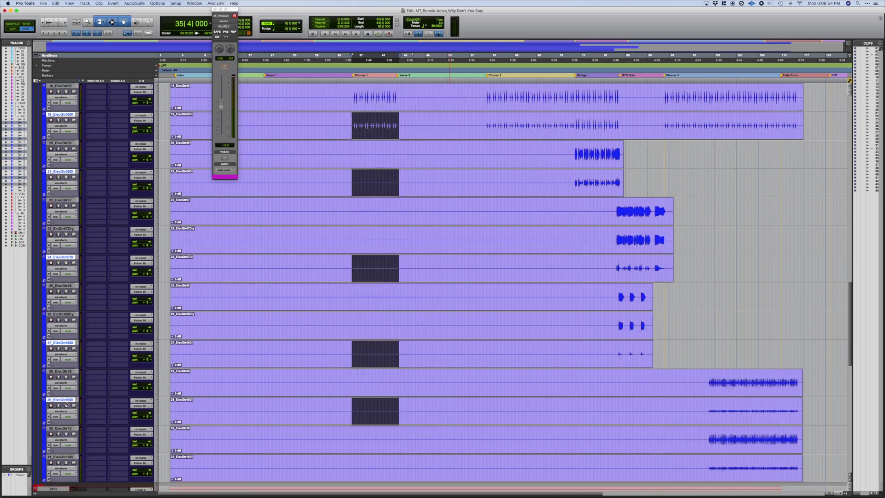
super+click(70, 458)
right_click(69, 458)
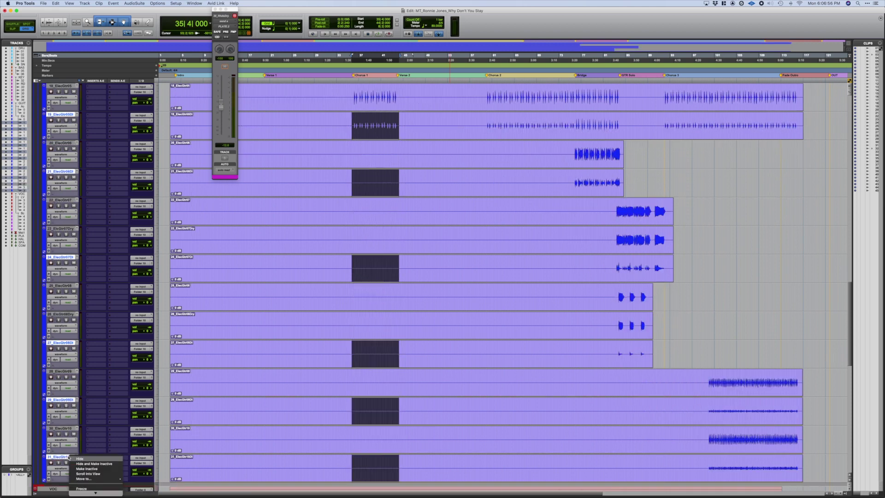
click(95, 404)
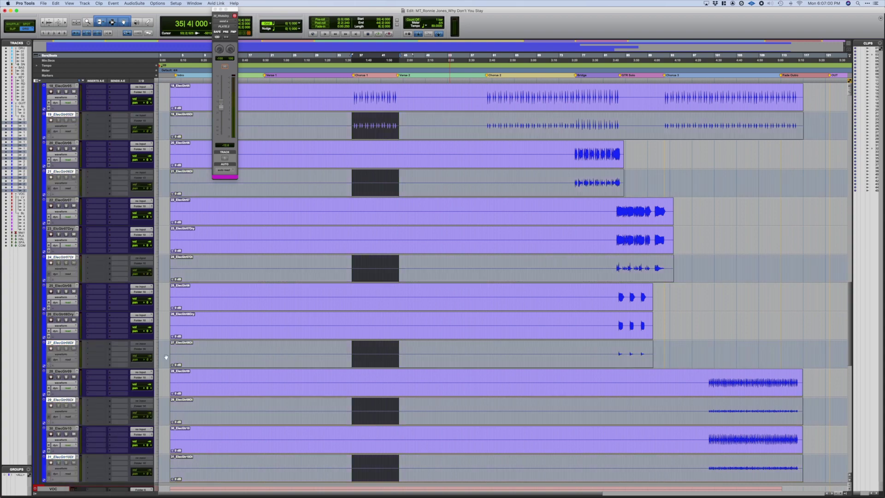
Play from the start of Chorus 1 and solo ElecGtr01 and ElecGtr02 briefly to hear them alone.
scroll(166, 357, up, 15)
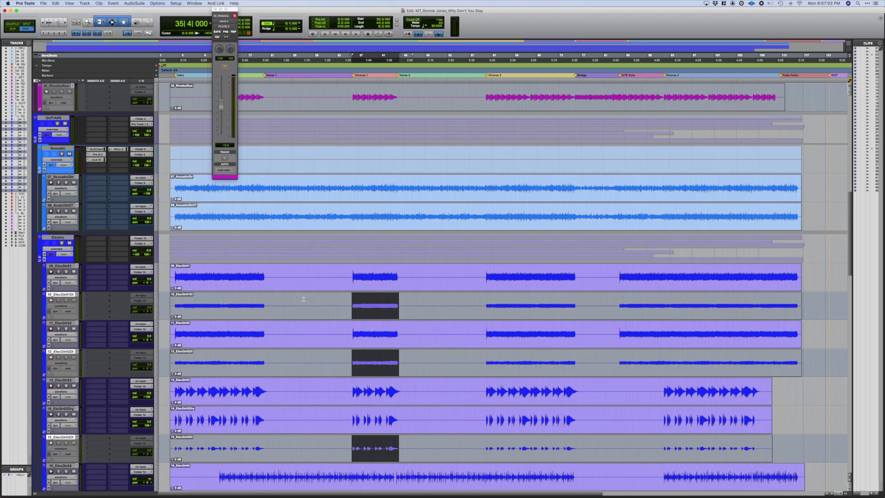
drag(353, 280, 398, 281)
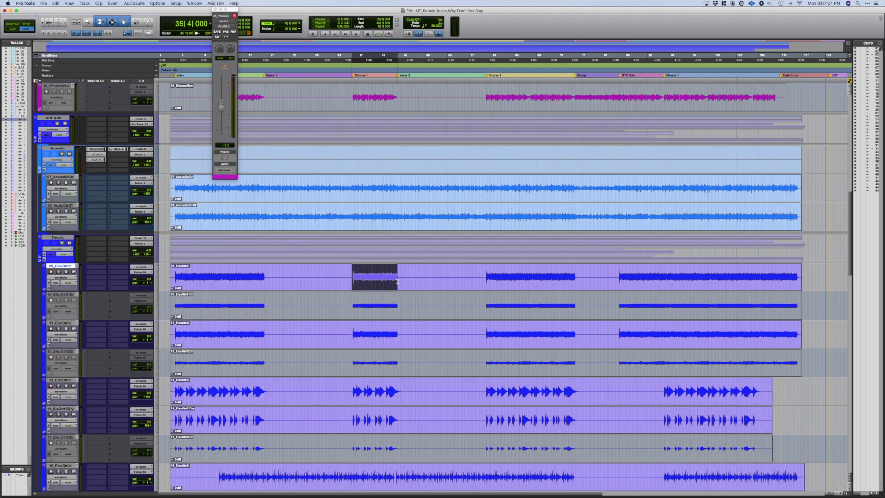
double_click(399, 284)
click(353, 272)
key(space)
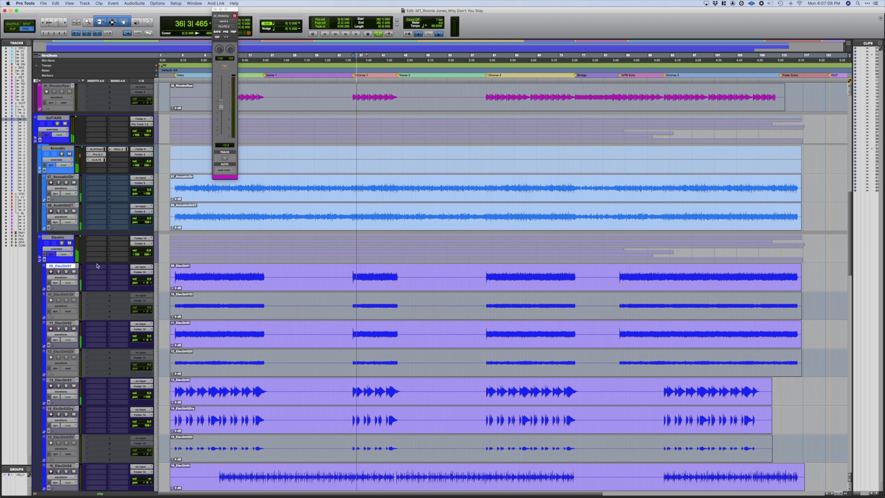
click(66, 328)
click(66, 272)
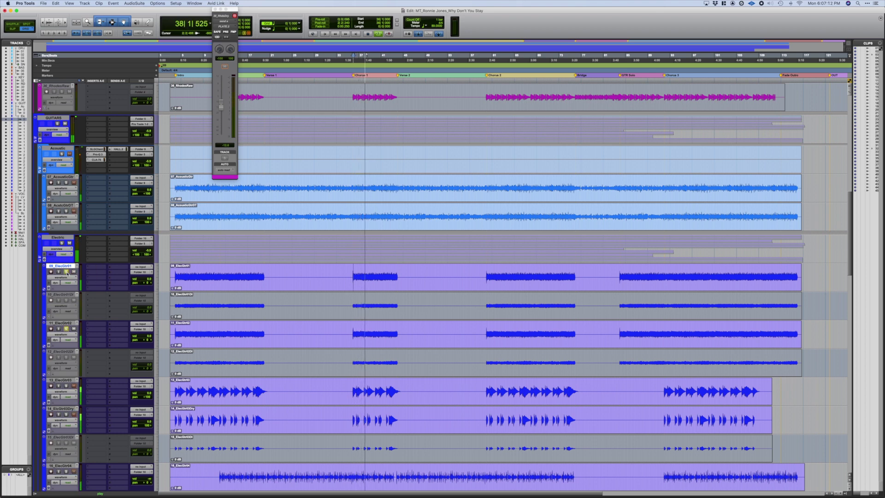
click(66, 271)
click(66, 329)
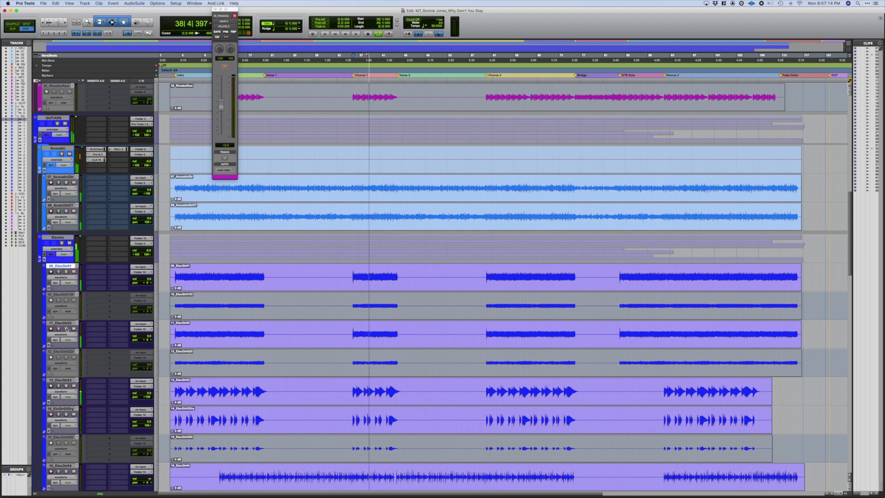
Insert the mono FabFilter Pro-Q 3 equalizer on the ElecGtr01 track.
click(91, 270)
mouse_move(111, 267)
mouse_move(157, 279)
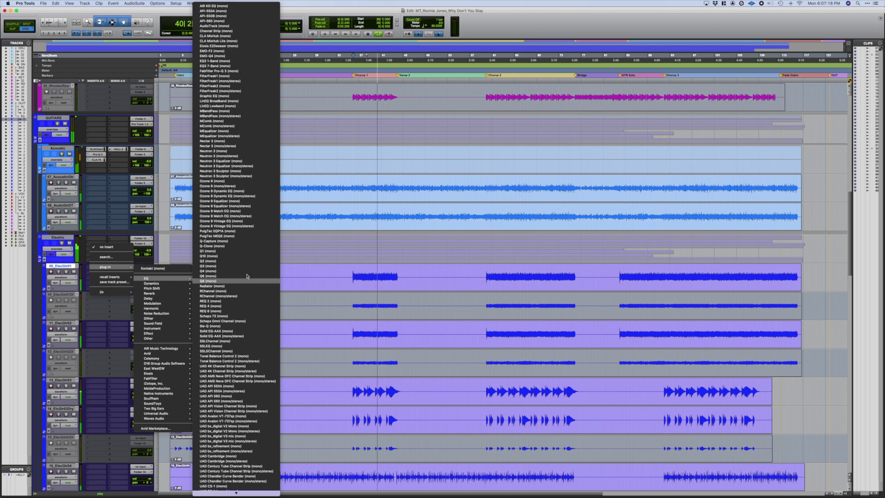
click(220, 71)
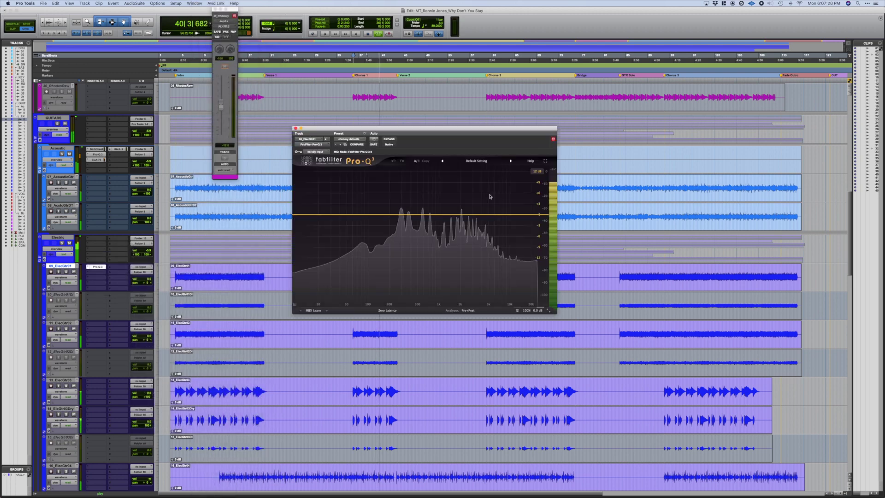
Boost ElecGtr01 by about 2 dB near 6 kHz and cut about 3 dB near 120 Hz, then replay the chorus.
double_click(473, 206)
drag(474, 207, 494, 206)
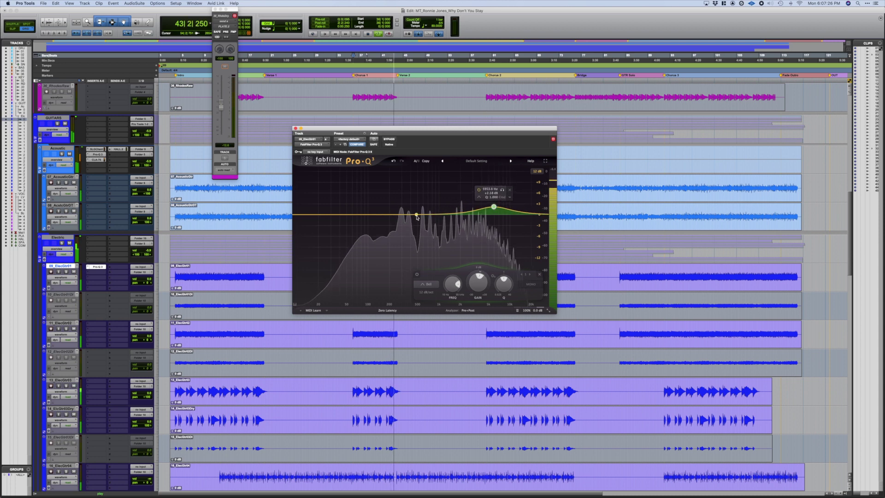
drag(417, 217, 374, 225)
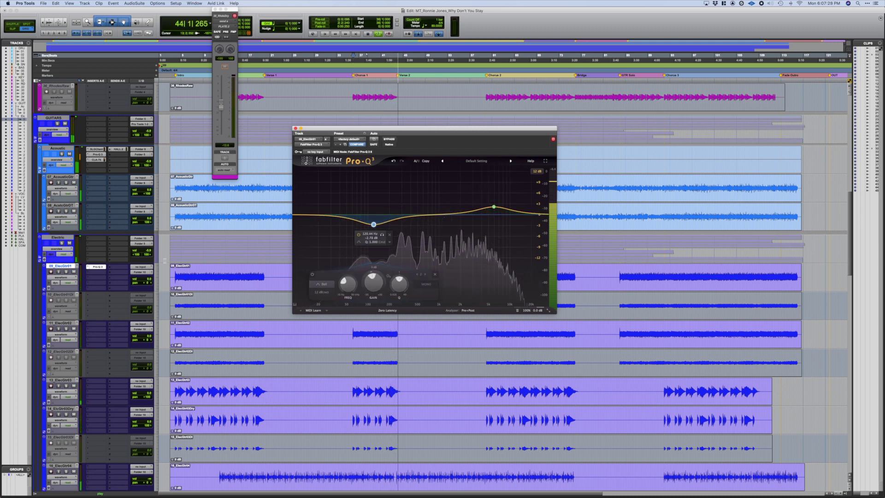
key(space)
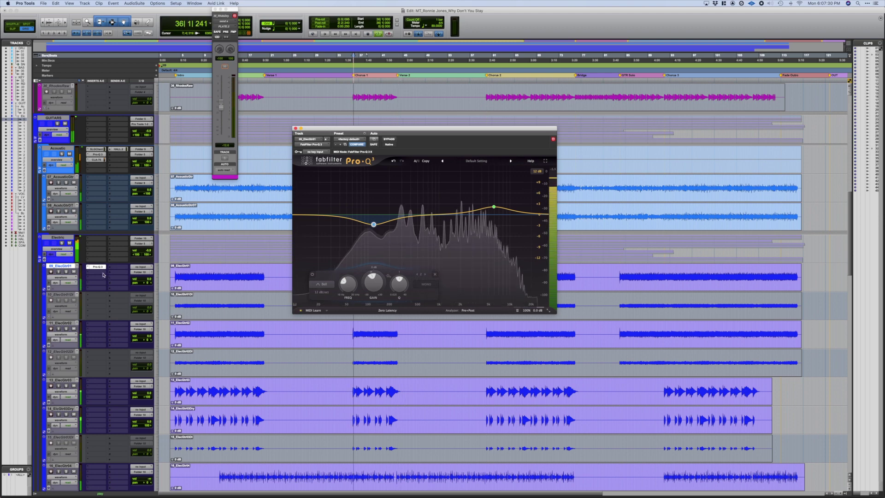
Insert the mono CLA-76 compressor after the equalizer on the ElecGtr01 track and open its window.
click(103, 275)
mouse_move(122, 272)
mouse_move(155, 284)
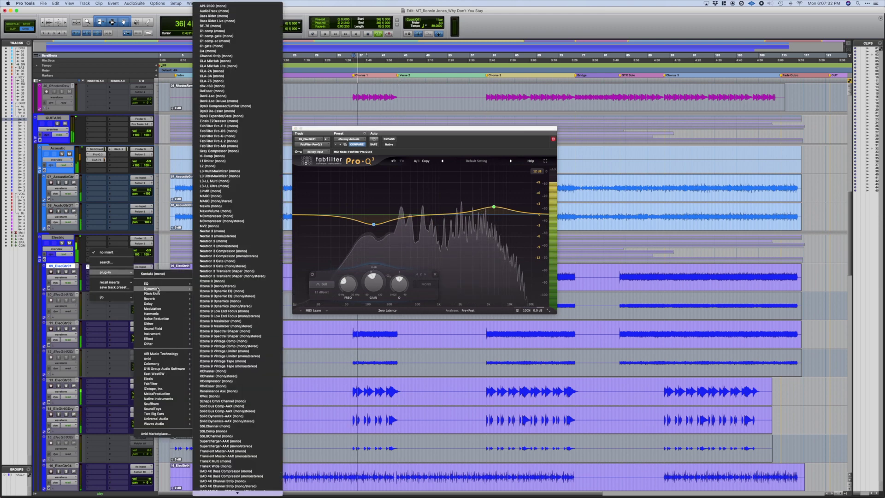
click(252, 84)
click(97, 272)
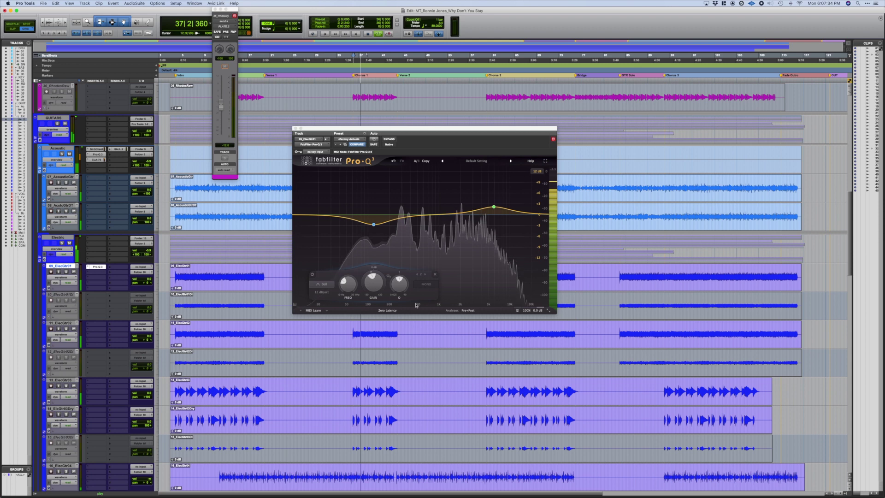
click(143, 277)
Load a preset from the Blacky group in the CLA-76 and adjust its input and output levels.
click(484, 152)
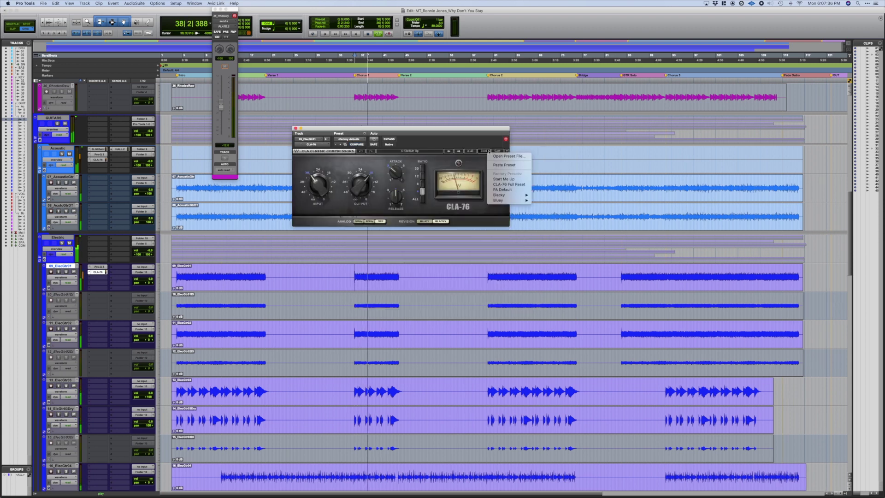
mouse_move(516, 195)
click(554, 232)
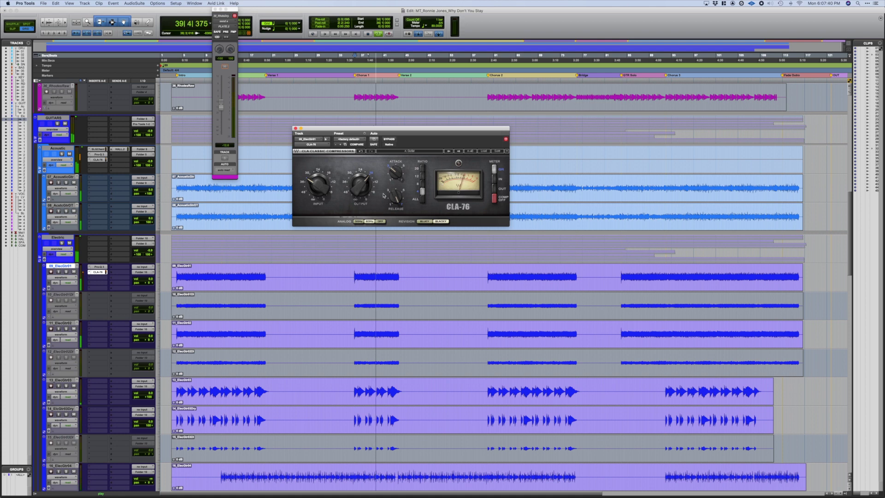
drag(318, 186, 360, 183)
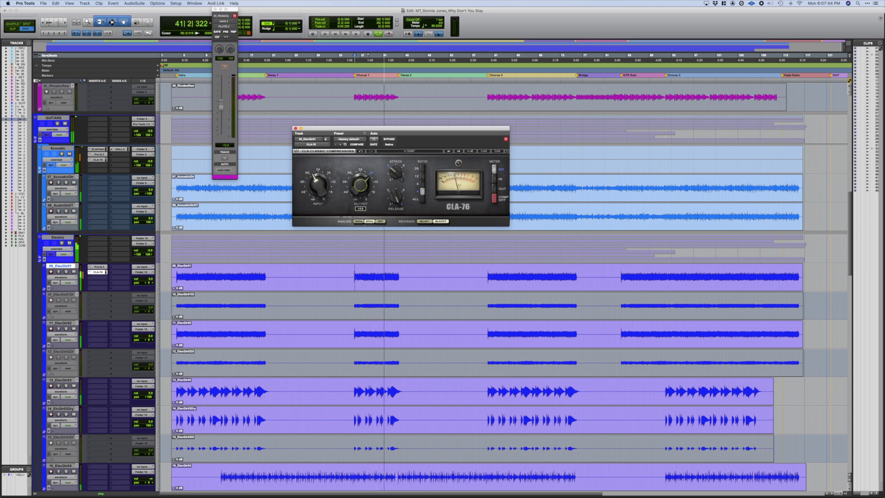
Move the Pro-Q 3 and CLA-76 inserts from ElecGtr01 to ElecGtr03, copy them to ElecGtr03Dry, and replay the chorus.
click(67, 272)
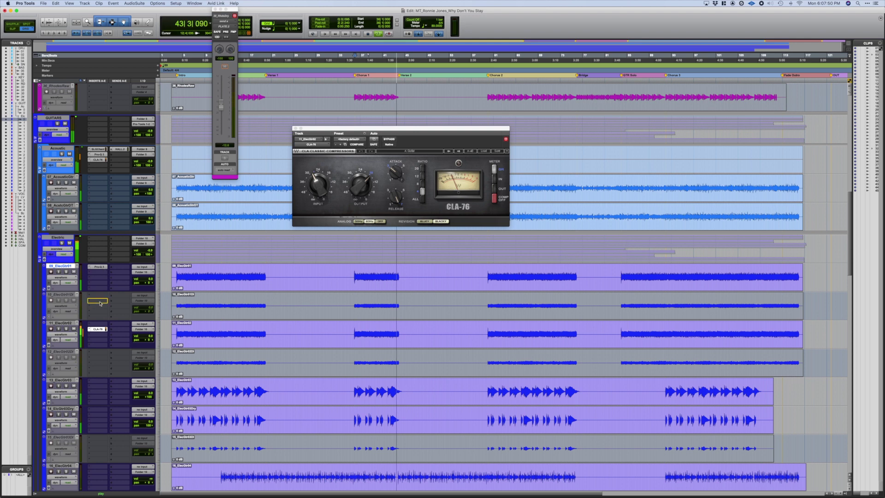
key(space)
key(space)
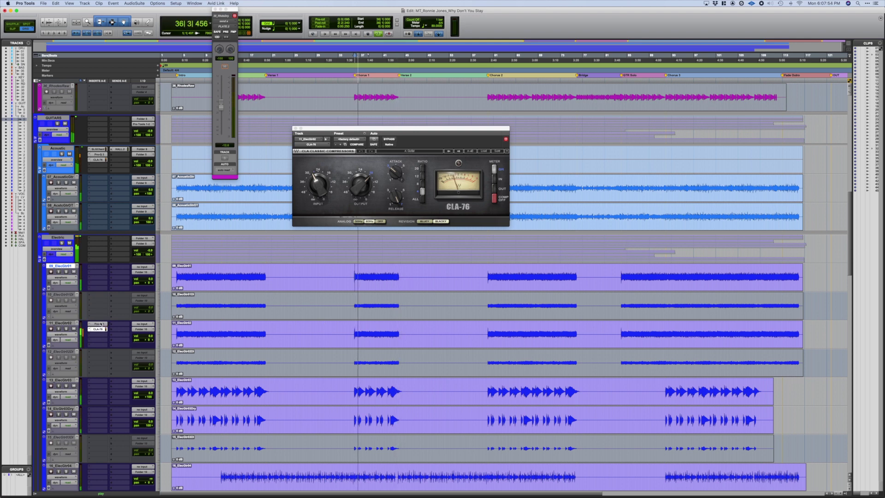
drag(101, 341, 97, 381)
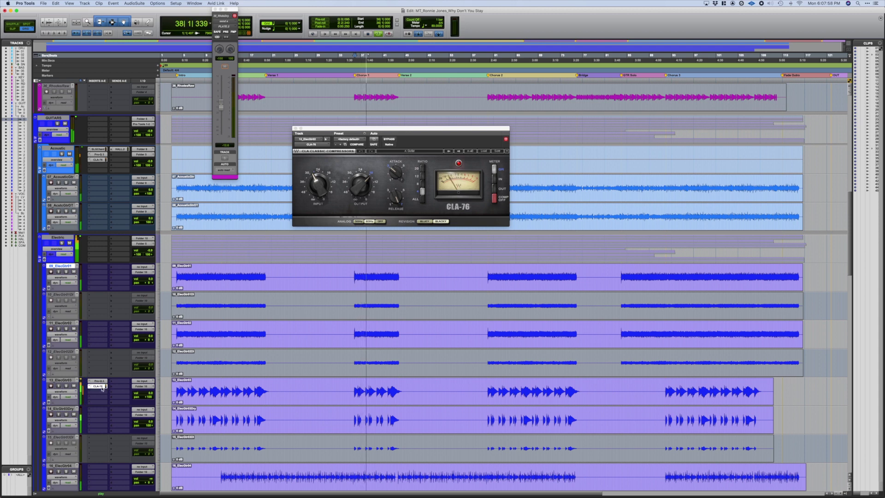
click(67, 385)
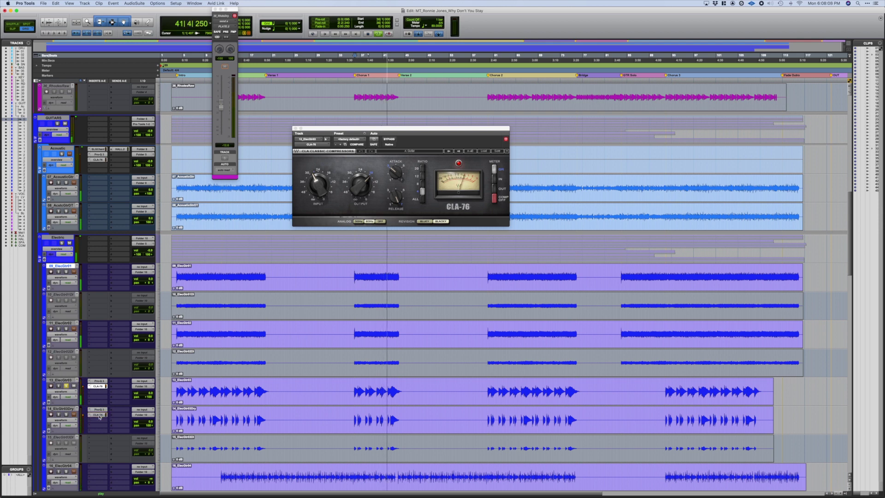
click(354, 394)
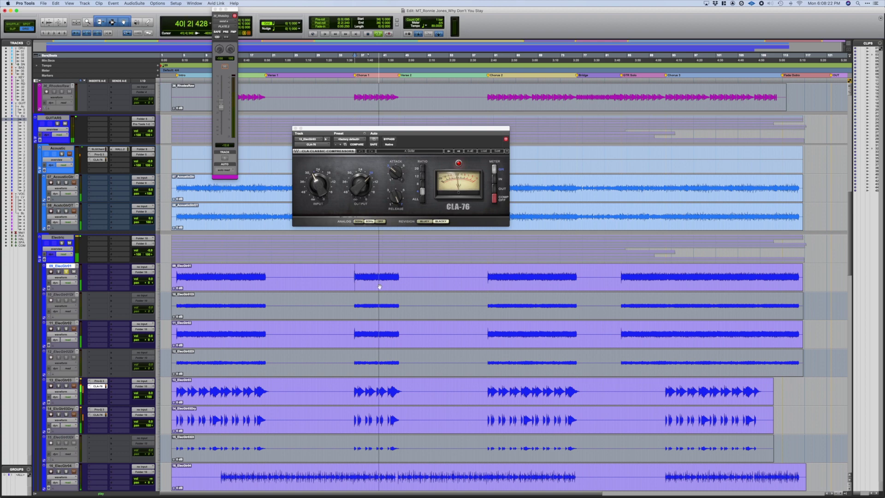
Insert a new mono FabFilter Pro-Q 3 equalizer on the ElecGtr01 track and move the plug-in window aside.
click(104, 270)
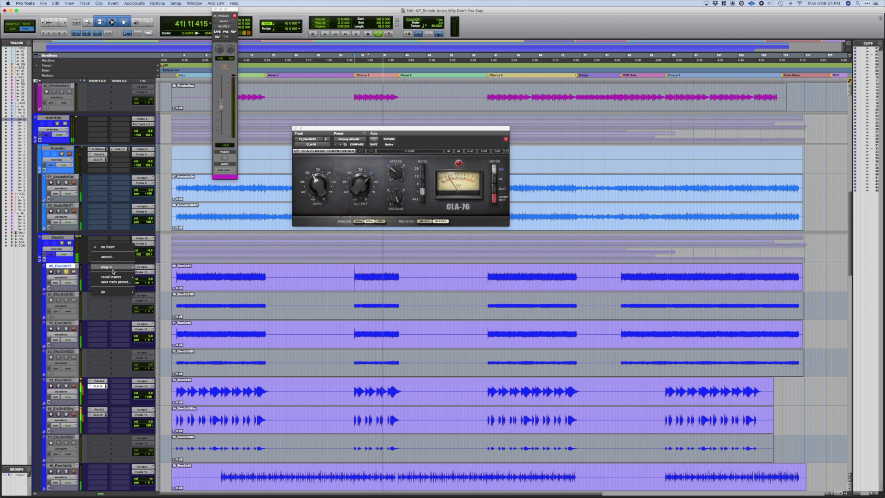
mouse_move(124, 267)
mouse_move(152, 279)
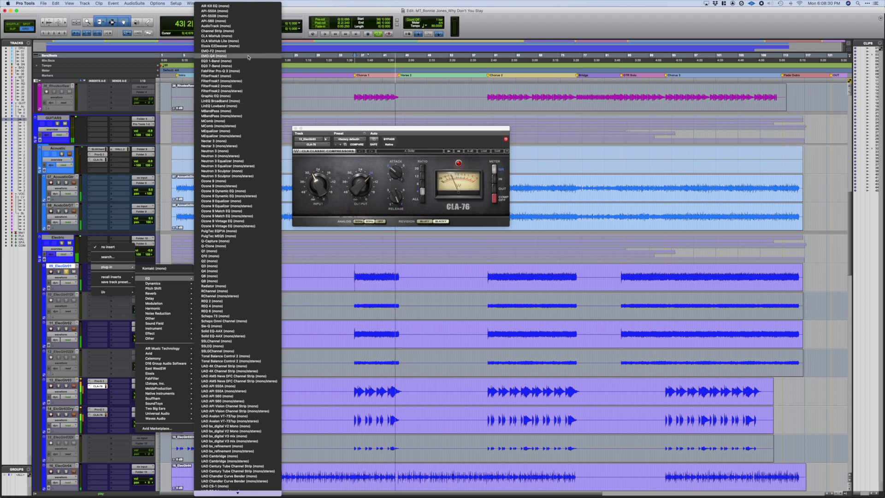
mouse_move(182, 279)
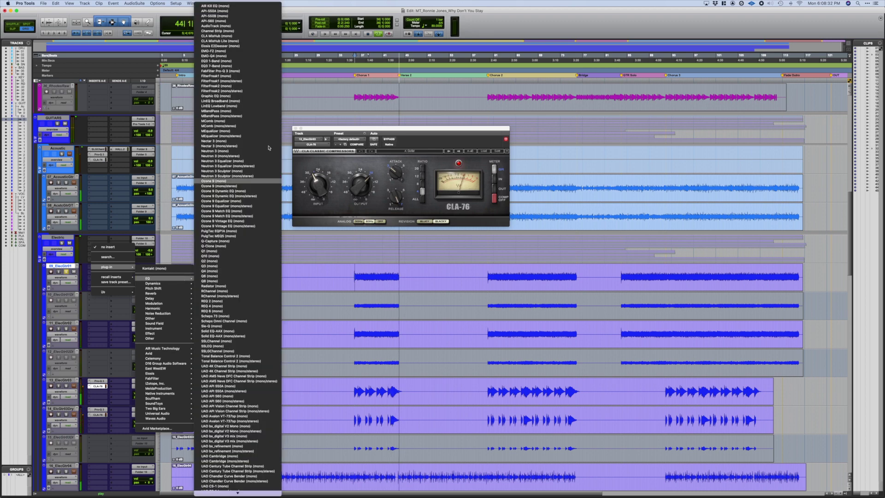
click(387, 260)
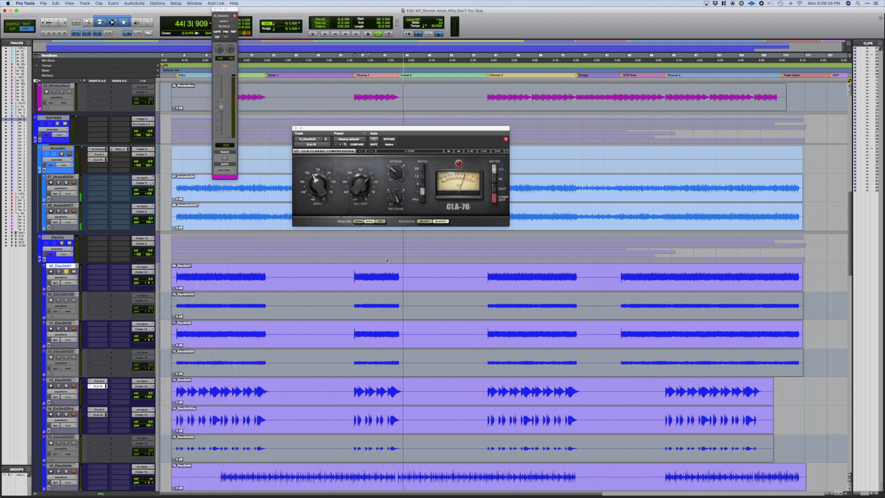
drag(406, 129, 577, 70)
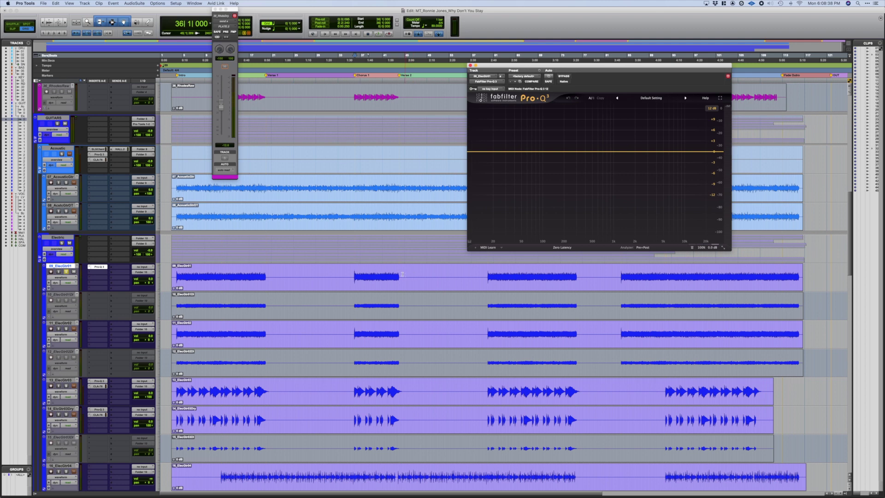
Play the selected ElecGtr01 chorus, cut slightly near 127 Hz, and add a dynamic cut of about 2 dB near 350 Hz.
drag(400, 275, 351, 272)
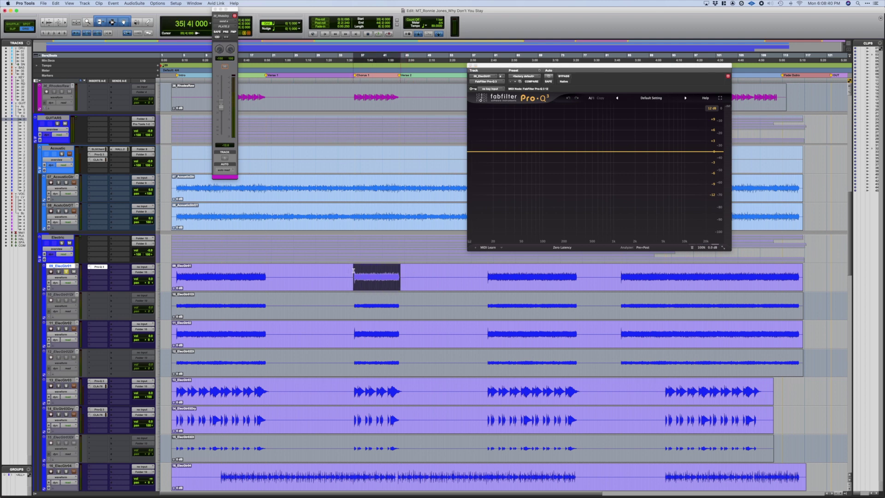
key(space)
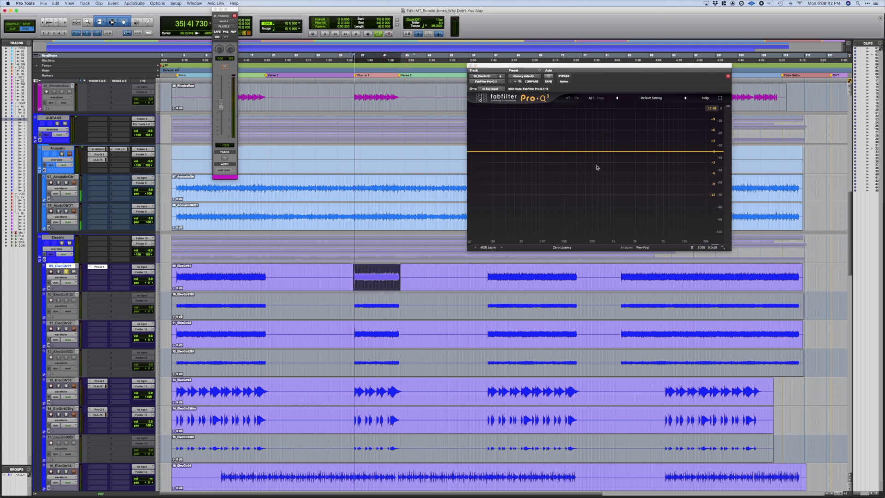
drag(550, 153, 550, 159)
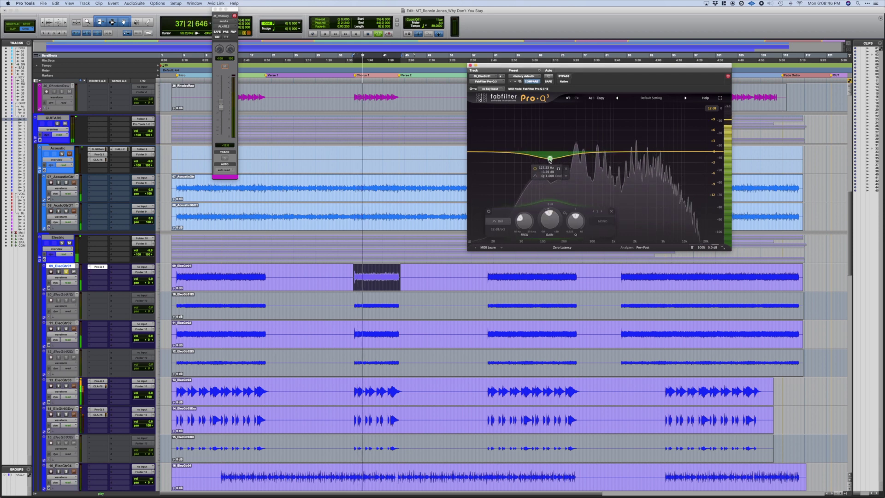
click(582, 157)
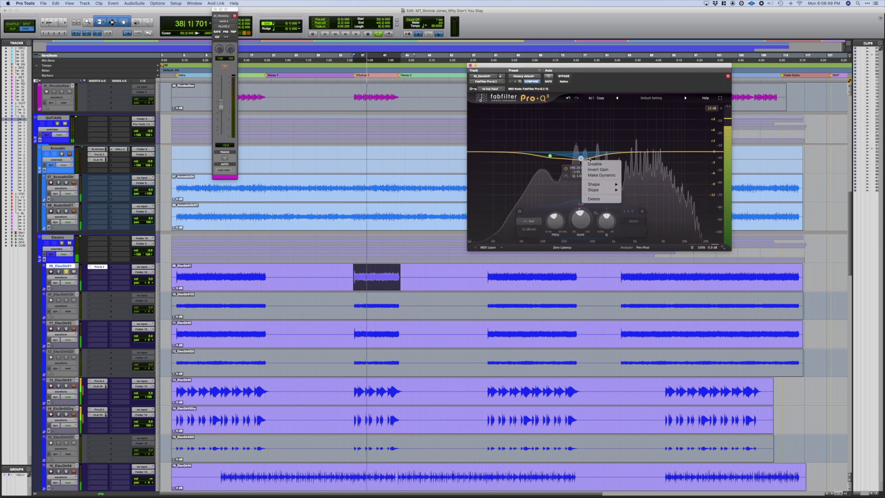
click(601, 175)
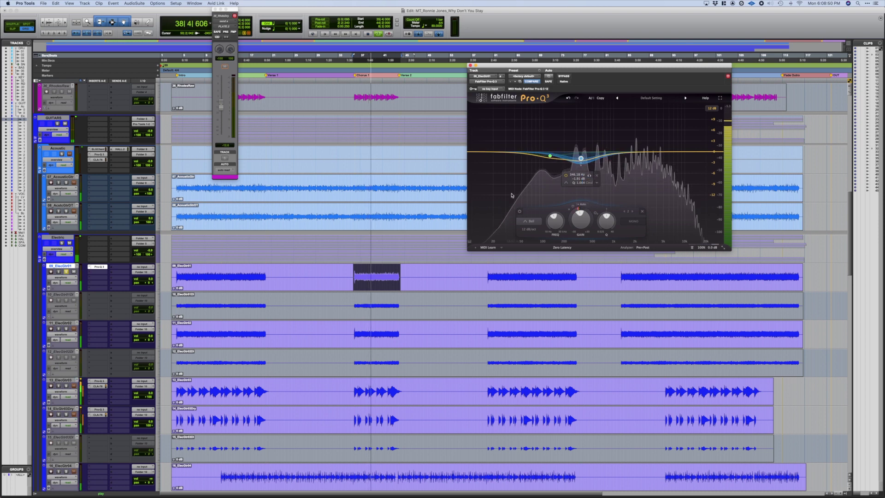
Add a 12 dB/oct low cut at about 83 Hz to the ElecGtr01 equalizer.
click(534, 154)
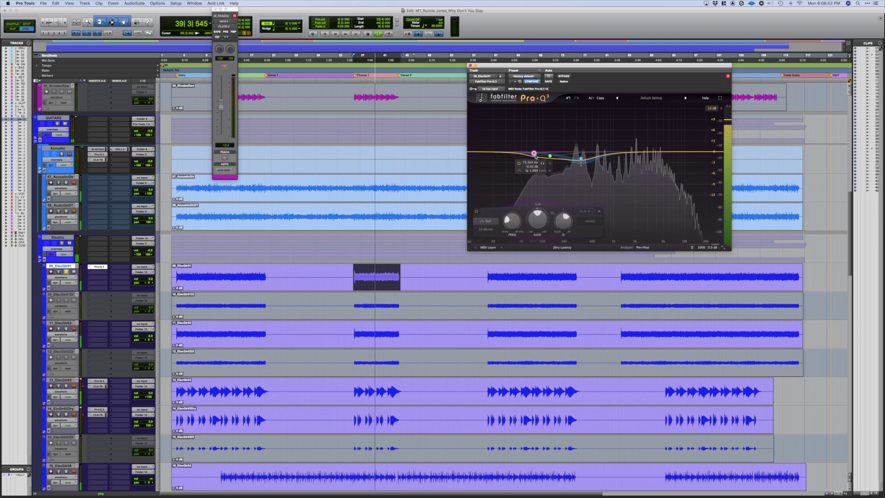
right_click(535, 157)
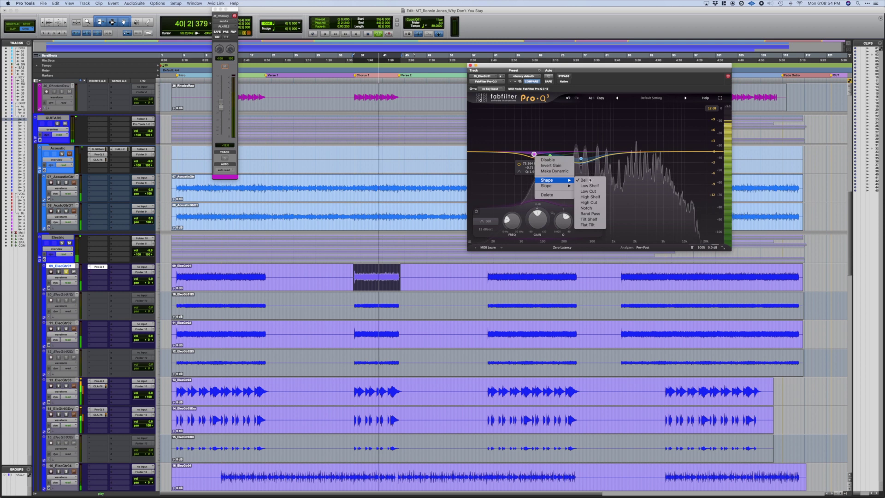
drag(534, 135, 538, 153)
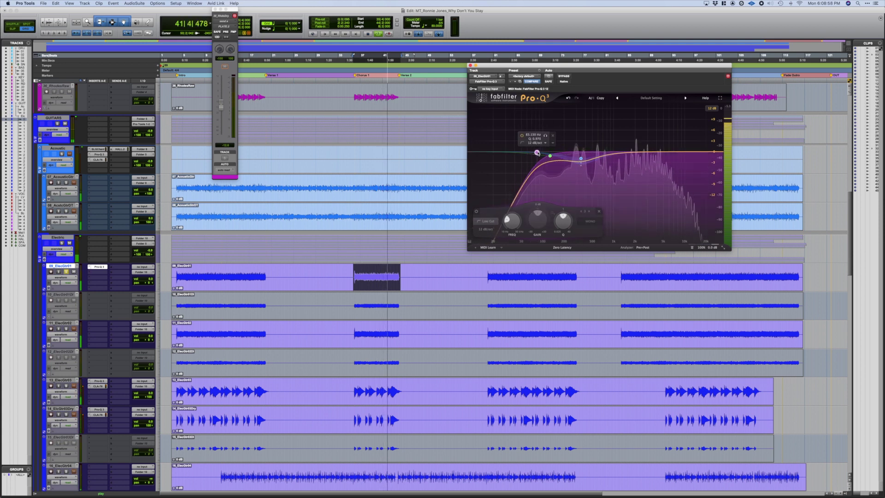
Add an 18 dB/oct high cut in the upper treble and boost about 2.2 dB near 2.9 kHz on ElecGtr01.
double_click(674, 154)
right_click(675, 155)
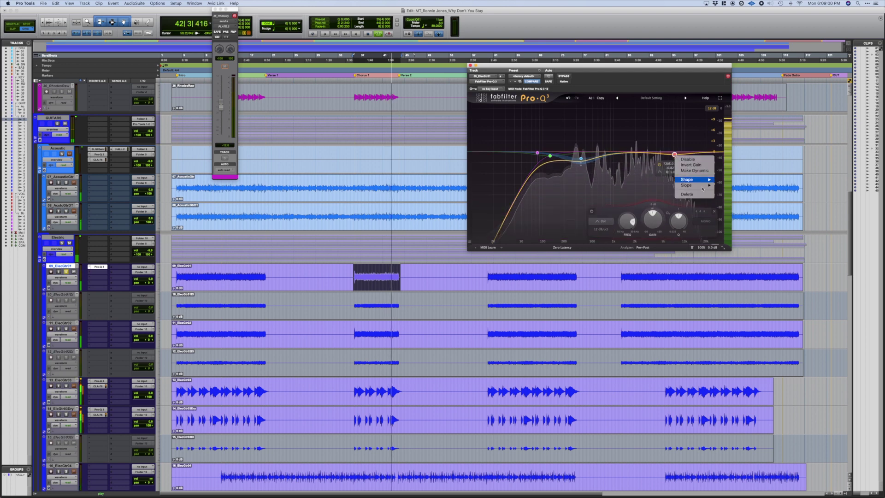
mouse_move(692, 179)
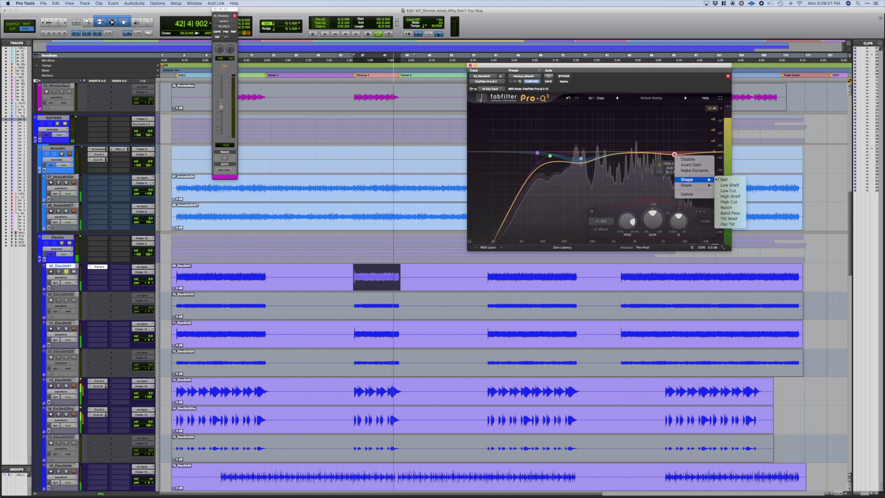
click(736, 202)
click(674, 142)
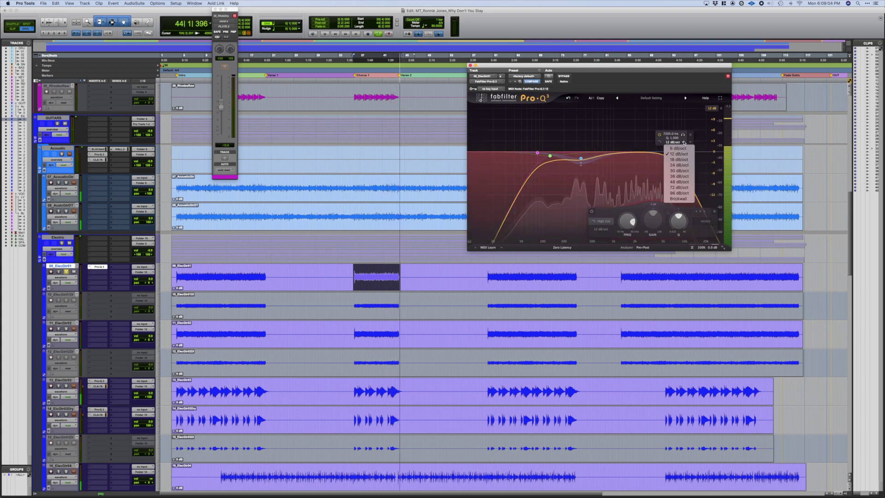
click(681, 163)
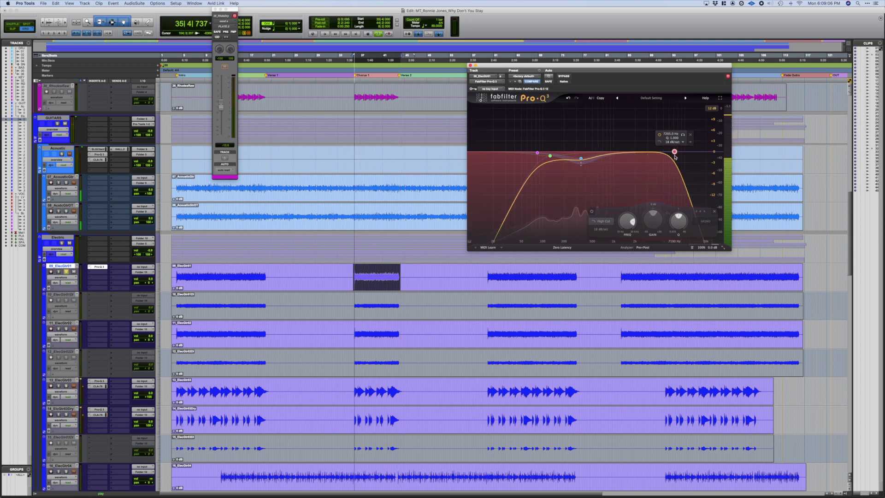
key(space)
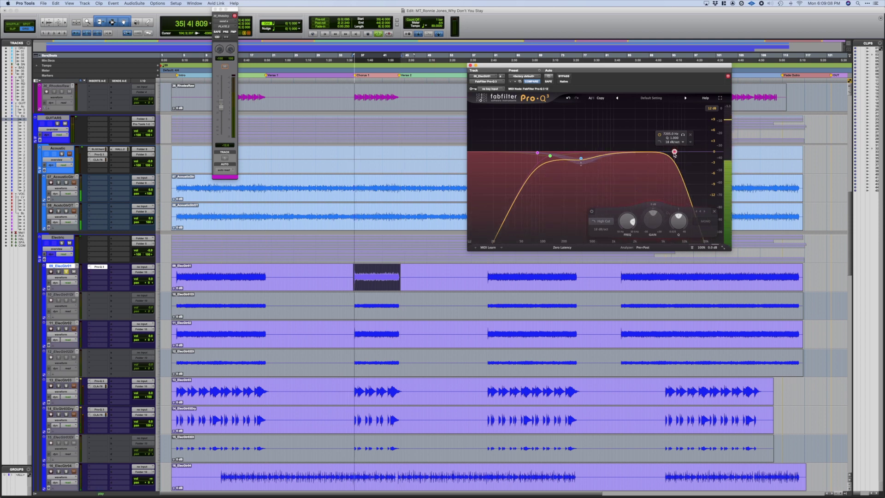
drag(674, 153, 647, 145)
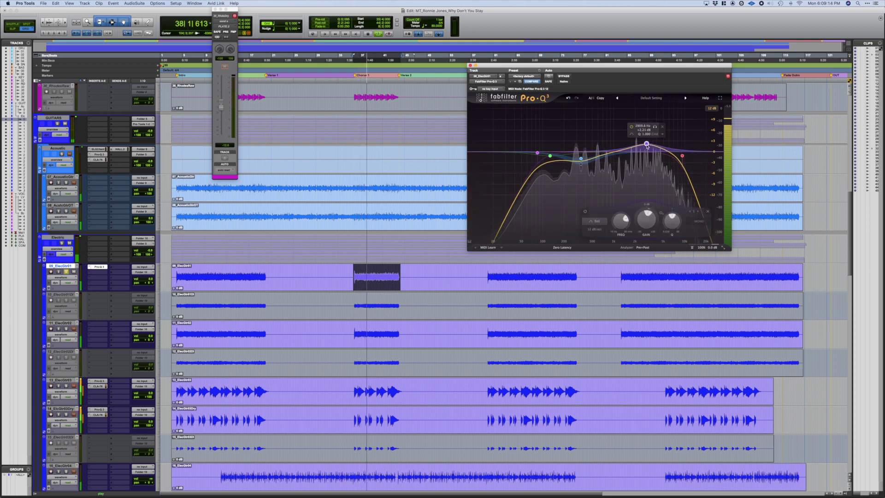
Insert the mono CLA-76 compressor after the equalizer on ElecGtr01 and adjust its output and release, comparing against bypass.
click(96, 276)
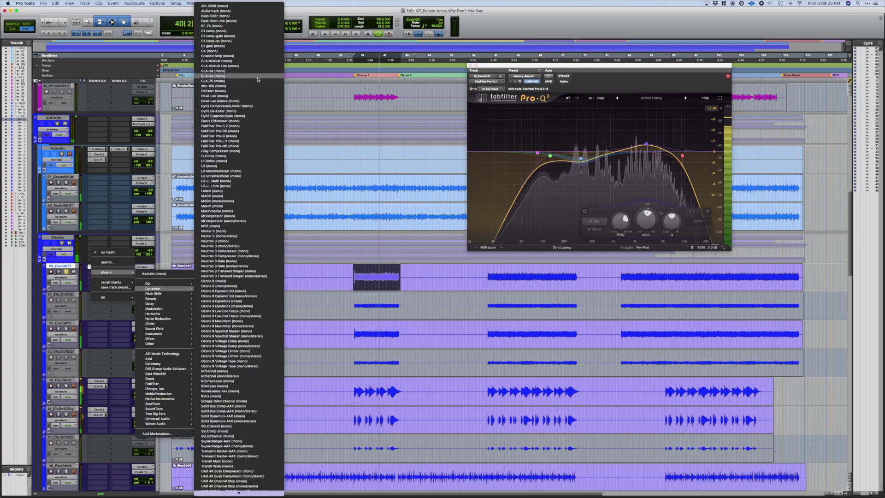
click(258, 80)
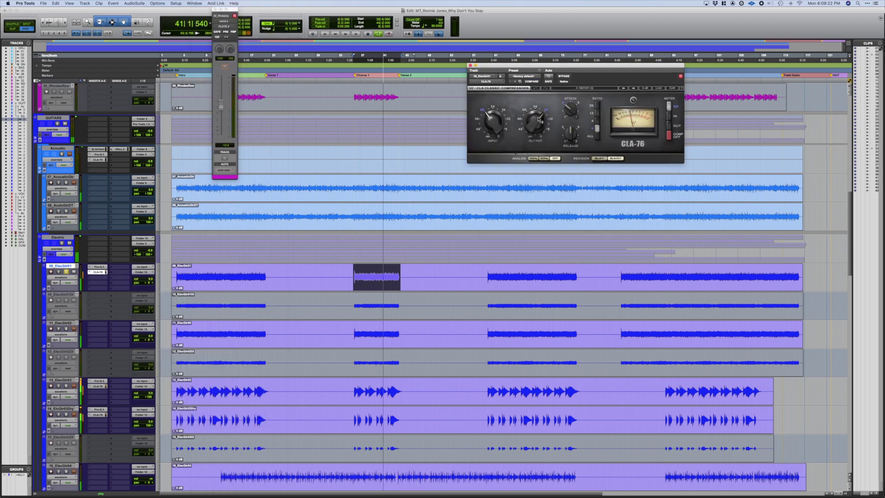
click(536, 123)
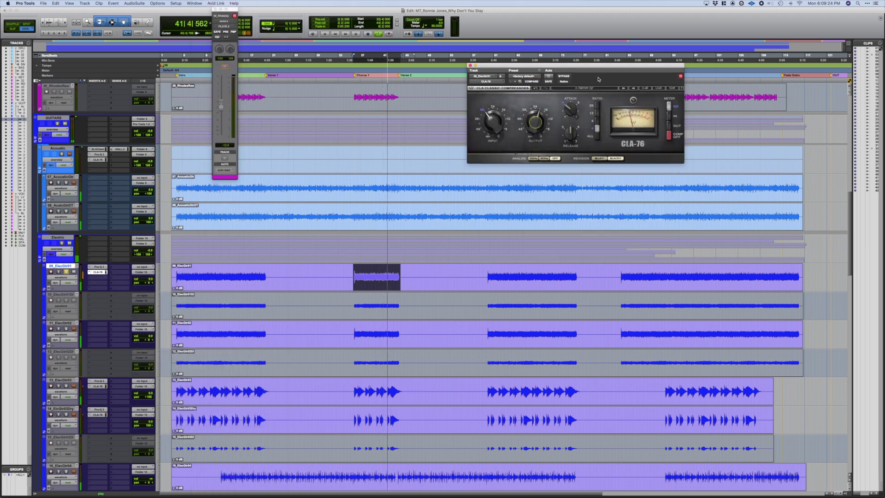
click(565, 77)
click(569, 77)
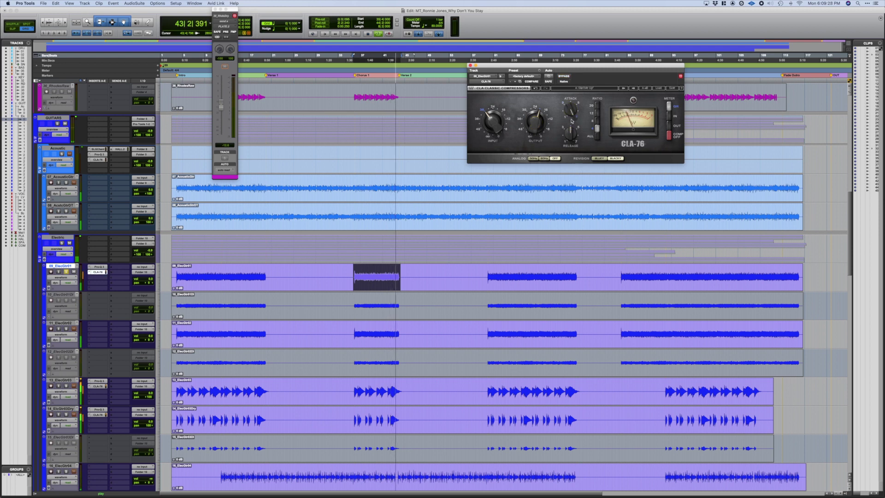
drag(572, 136, 572, 130)
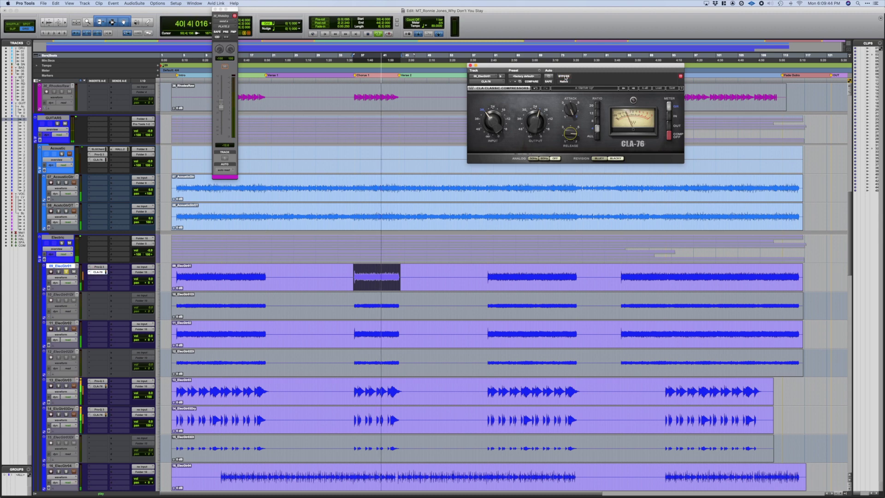
Solo ElecGtr02 and copy the Pro-Q 3 and CLA-76 inserts from ElecGtr01 onto it.
scroll(338, 369, down, 4)
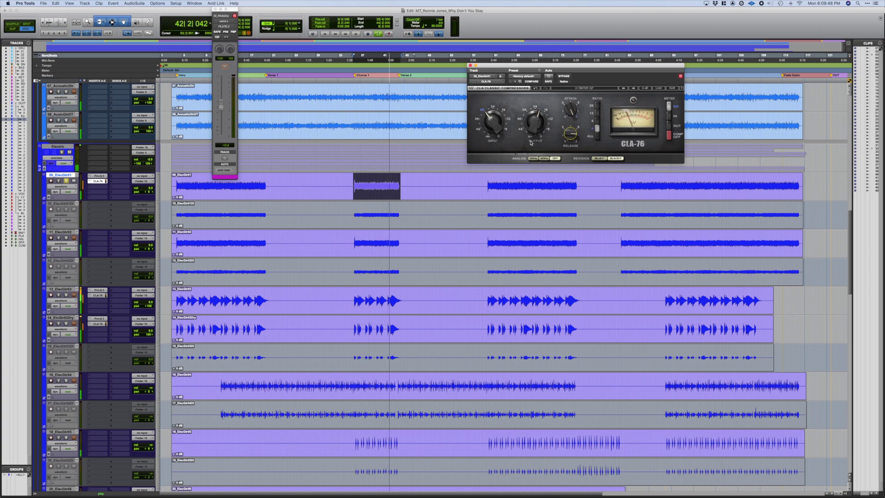
key(super+bracketright)
key(super+bracketright)
key(super+bracketright)
key(super+bracketright)
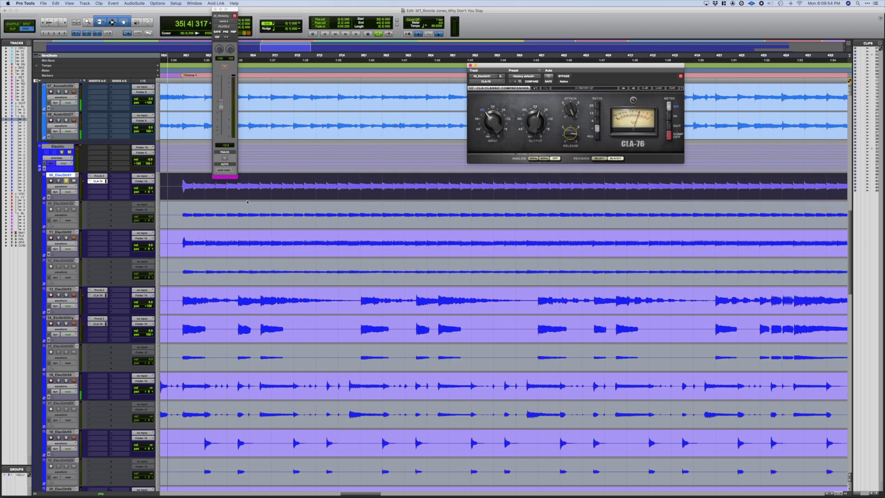
key(super+bracketleft)
key(super+bracketleft)
key(super+bracketleft)
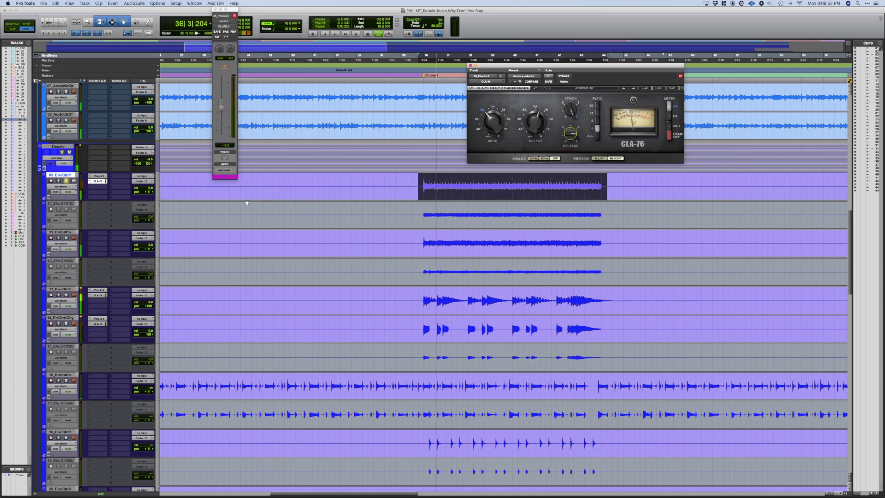
click(66, 237)
drag(101, 178, 104, 234)
drag(102, 187, 104, 241)
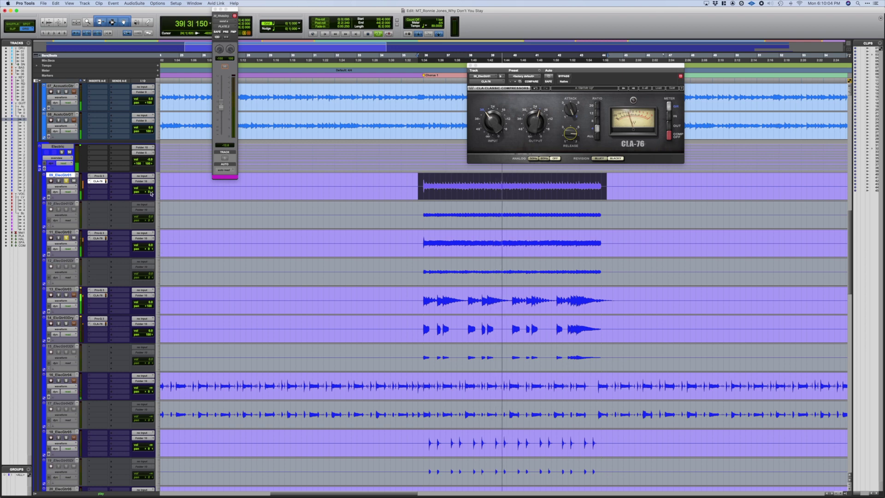
Pan ElecGtr01 to the left and ElecGtr02 to the right.
drag(146, 249, 153, 249)
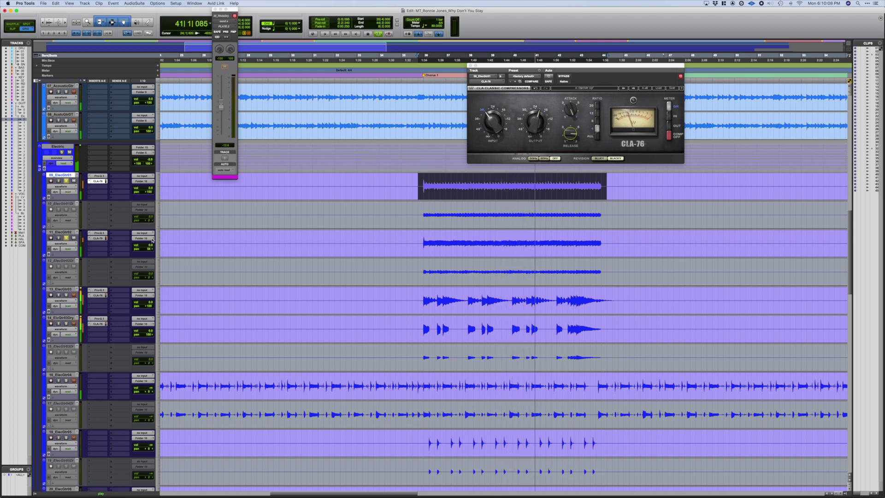
drag(145, 194, 156, 193)
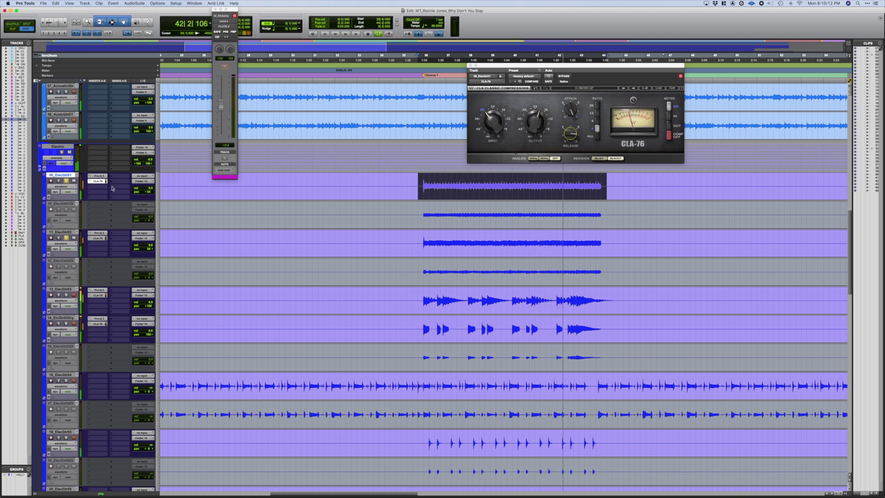
On ElecGtr02's Pro-Q 3, boost about 1.6 dB near 2.3 kHz and deepen the low-mid cut near 345 Hz.
click(103, 234)
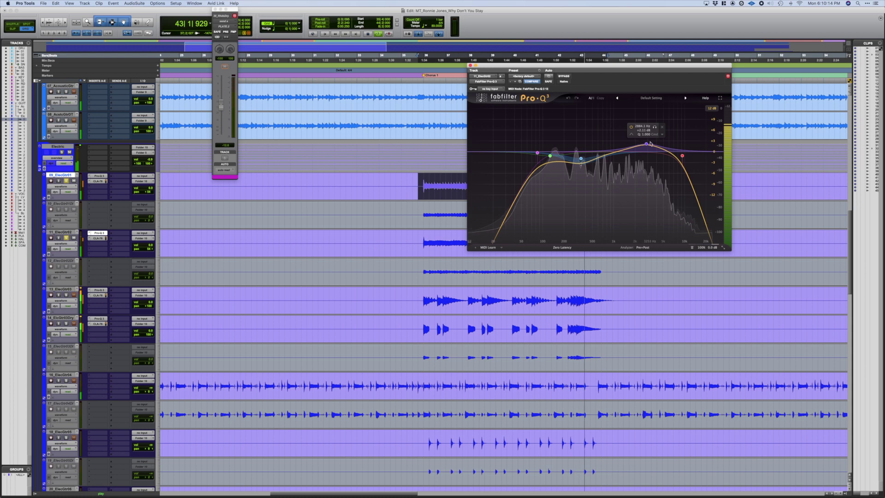
mouse_move(647, 145)
mouse_down()
mouse_move(638, 119)
mouse_move(640, 143)
mouse_up()
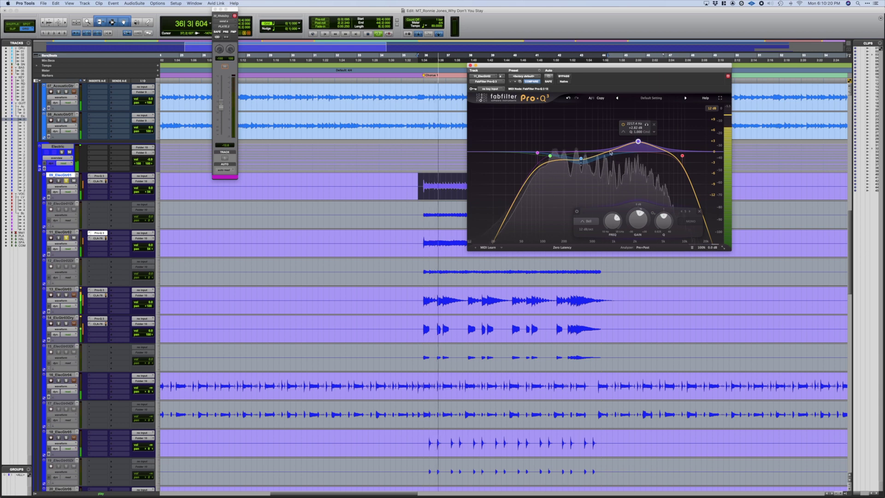
drag(589, 159, 581, 165)
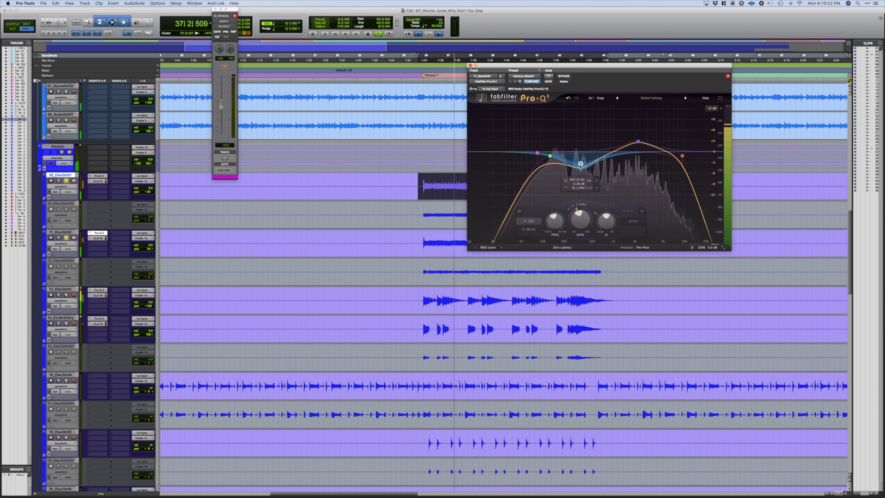
drag(639, 141, 639, 146)
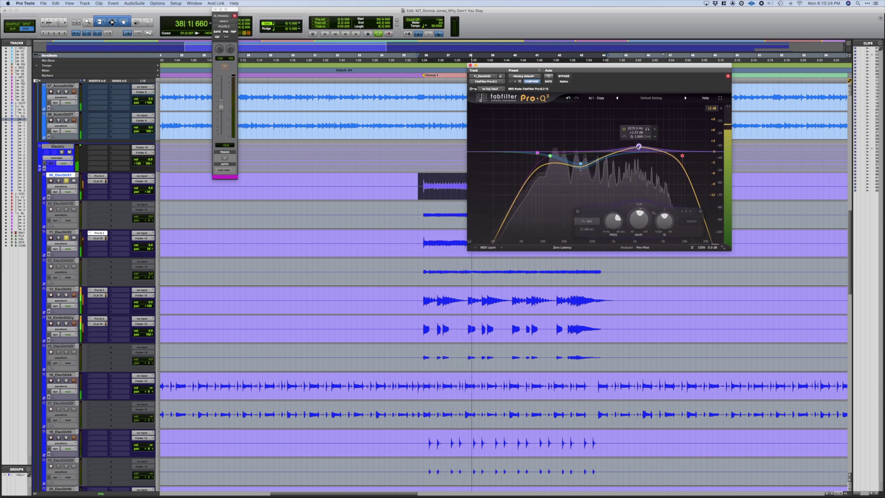
Slightly lower the volumes of ElecGtr01 and ElecGtr02.
drag(151, 188, 151, 190)
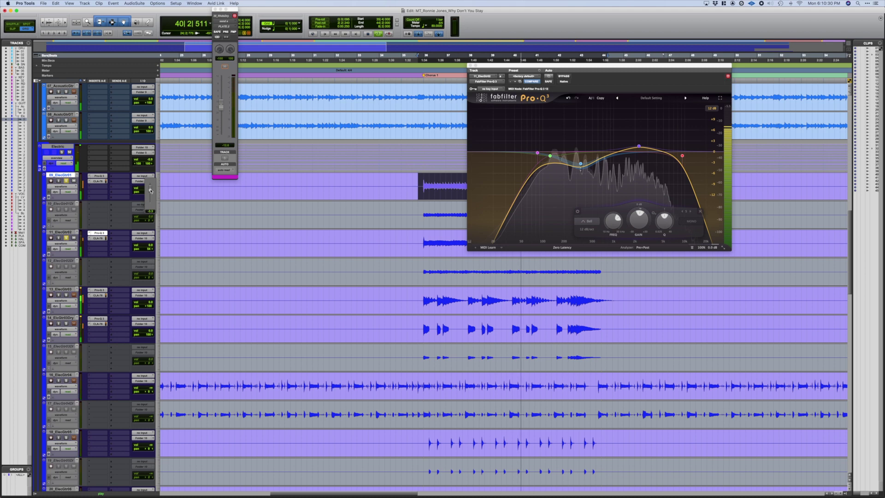
drag(150, 188, 150, 189)
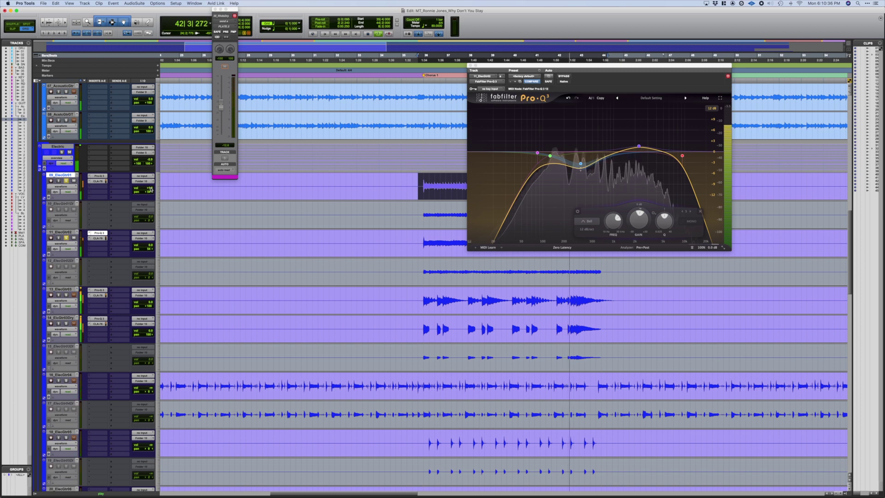
drag(149, 245, 149, 248)
key(space)
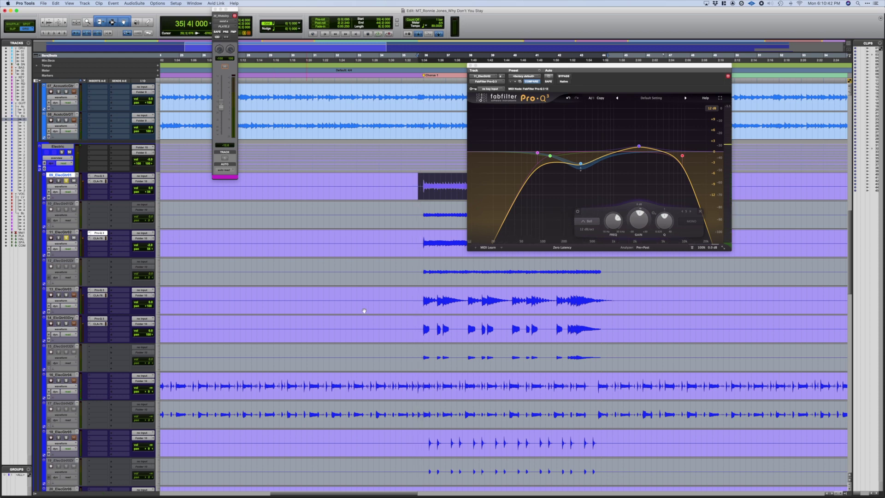
Unsolo ElecGtr01 and ElecGtr02, play from the start of Chorus 1, and raise ElecGtr04's volume.
click(422, 294)
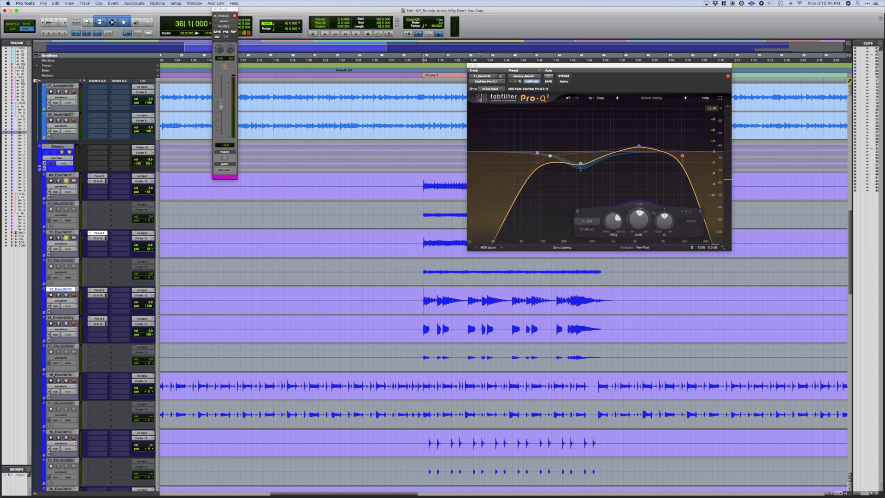
key(space)
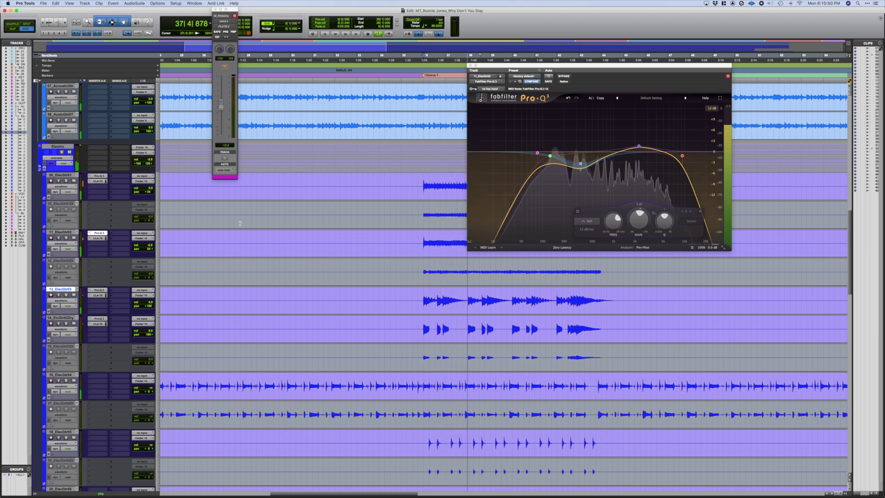
scroll(365, 380, down, 2)
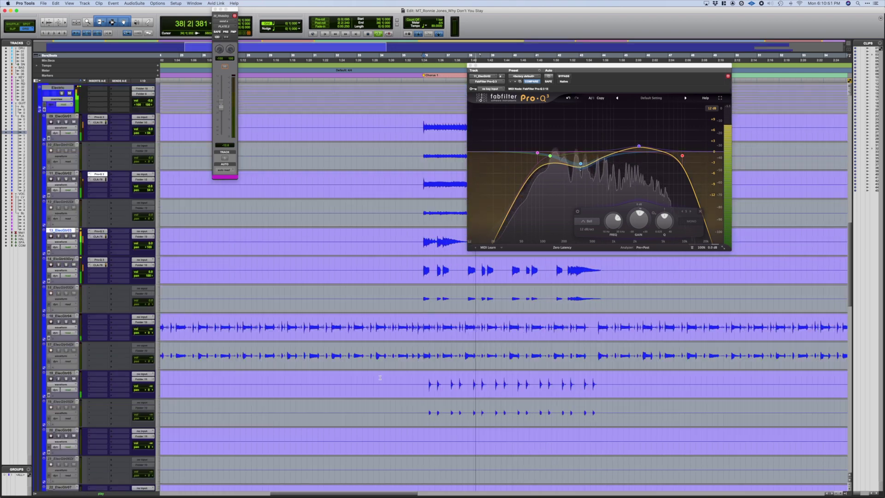
click(150, 328)
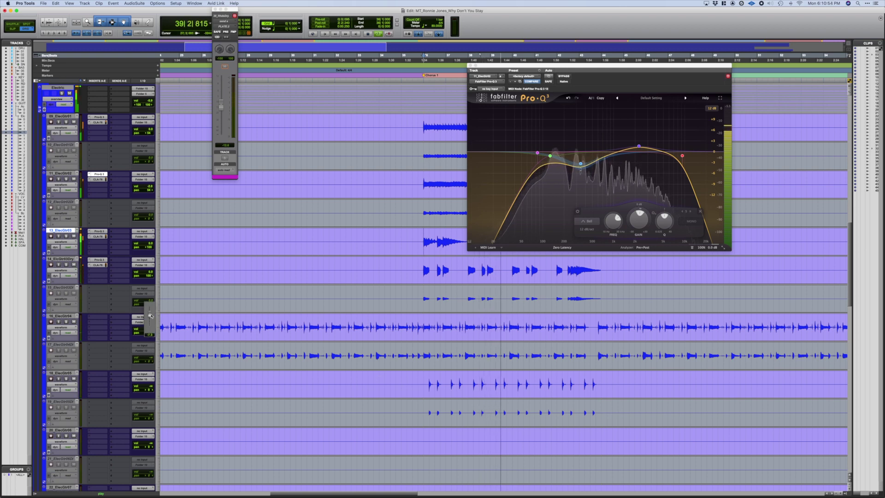
drag(150, 315, 151, 315)
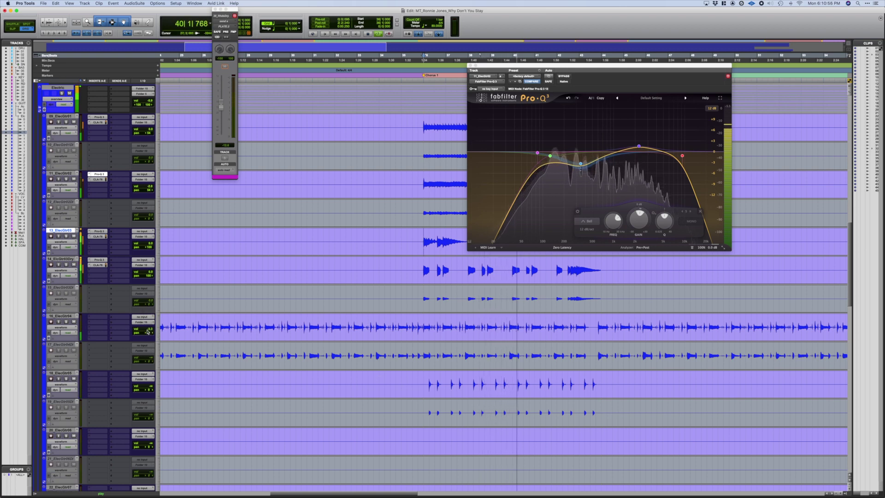
click(150, 330)
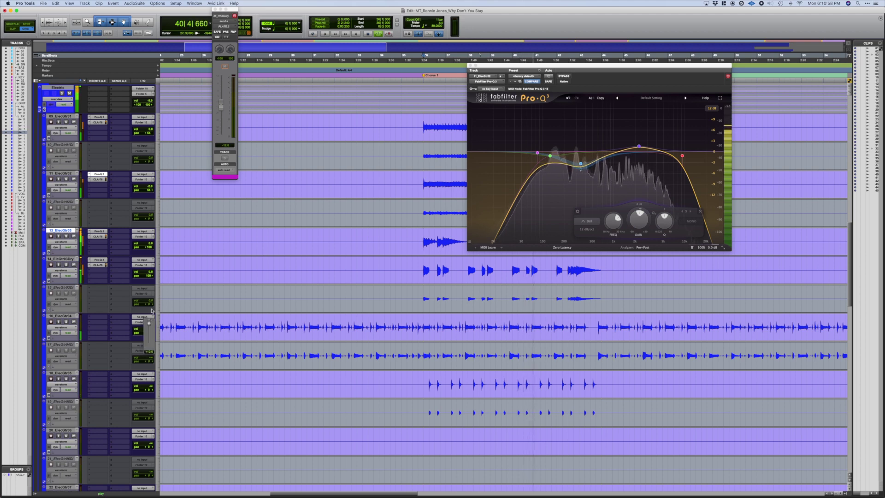
drag(152, 311, 152, 312)
Solo ElecGtr04 at 0.0 dB over its Chorus 1 passage and insert the mono FabFilter Pro-Q 3.
drag(416, 322, 587, 328)
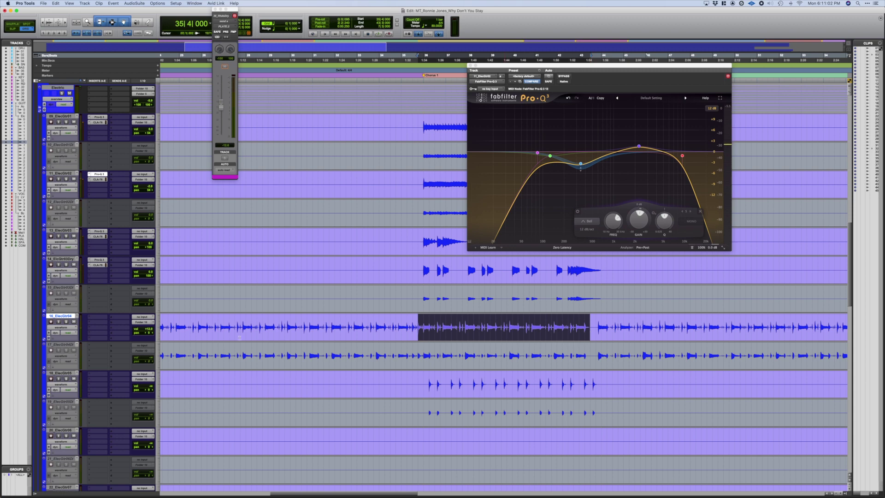
key(space)
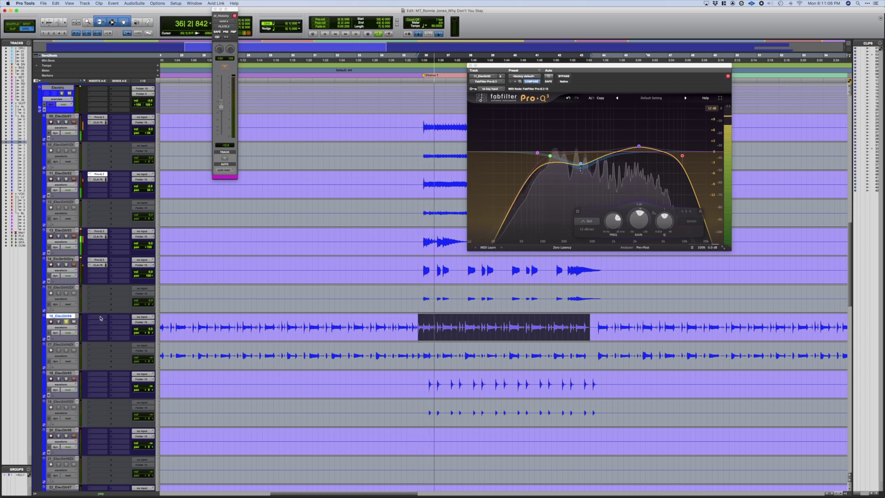
click(101, 318)
mouse_move(113, 317)
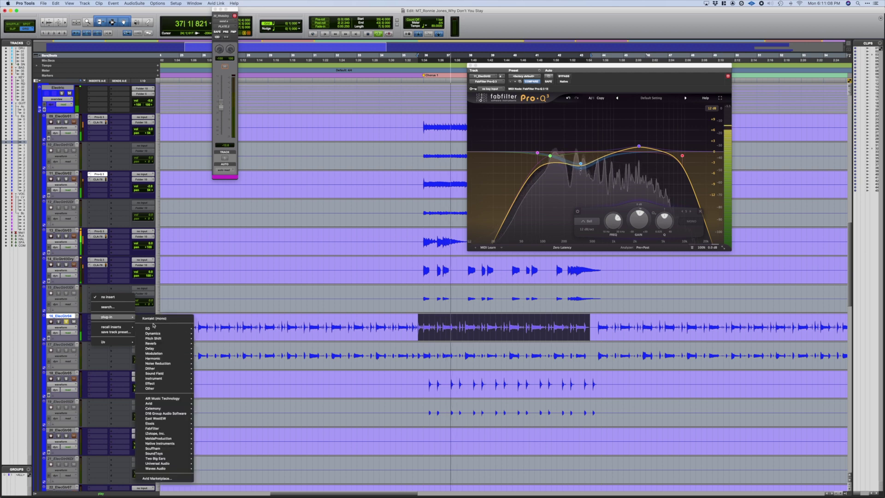
mouse_move(152, 328)
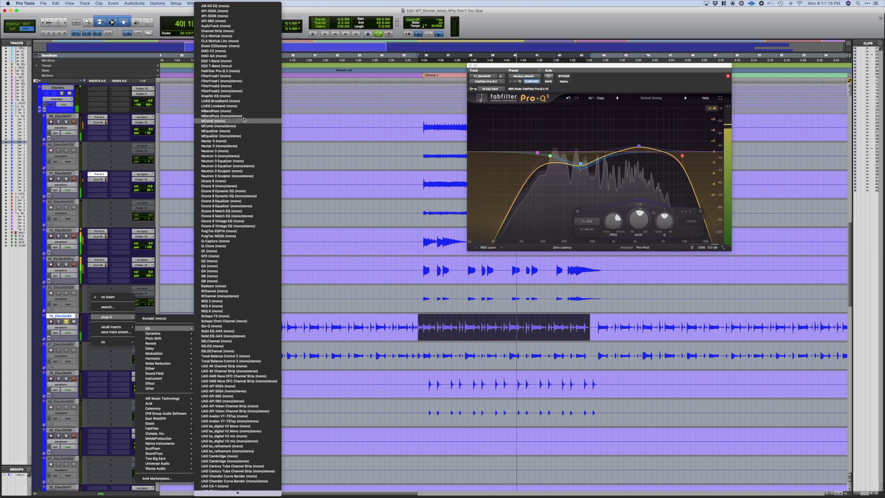
click(244, 74)
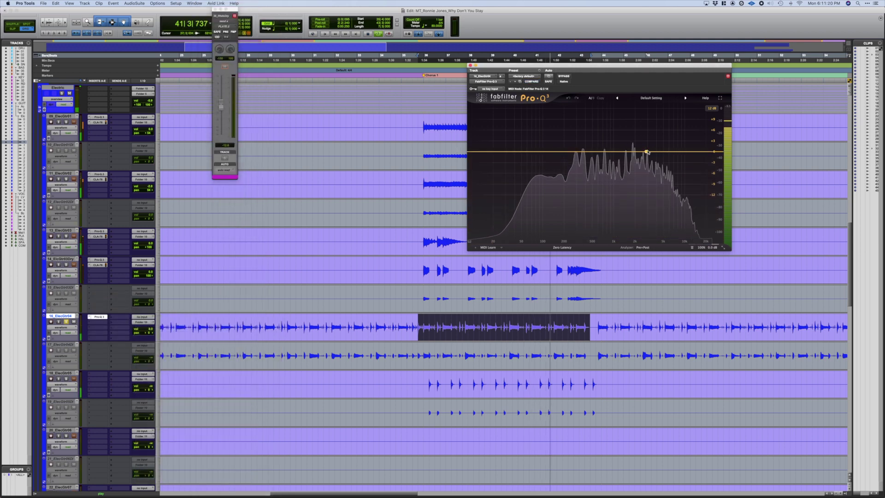
On ElecGtr04's equalizer, boost near 4 kHz, dip near 260 Hz, and add a 12 dB/oct low cut near 143 Hz.
mouse_move(664, 156)
mouse_down()
mouse_move(669, 128)
mouse_move(667, 144)
mouse_move(657, 144)
mouse_up()
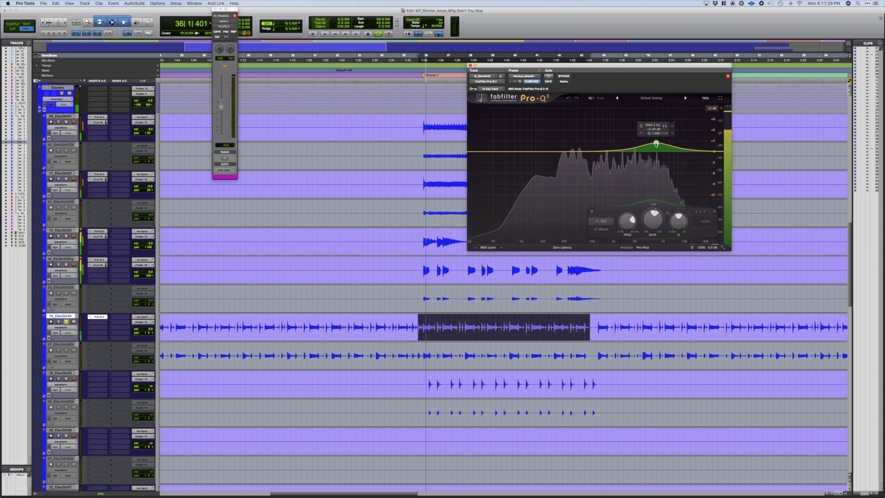
drag(571, 152, 572, 156)
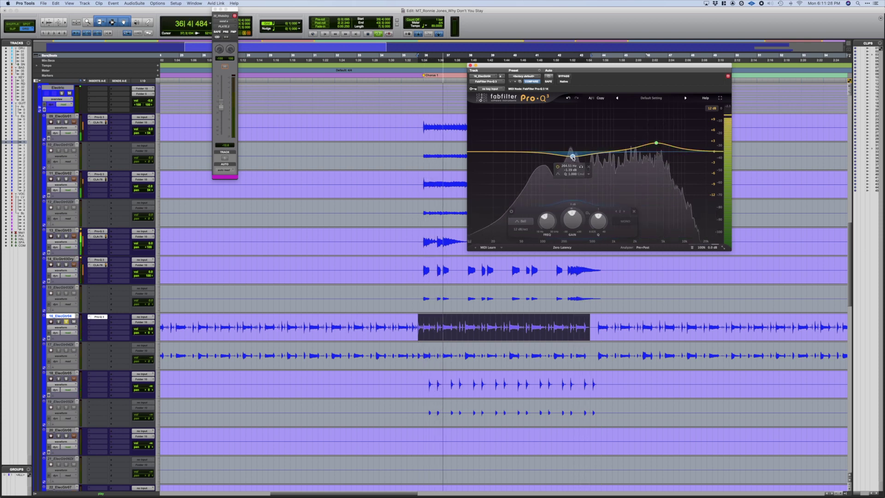
click(544, 157)
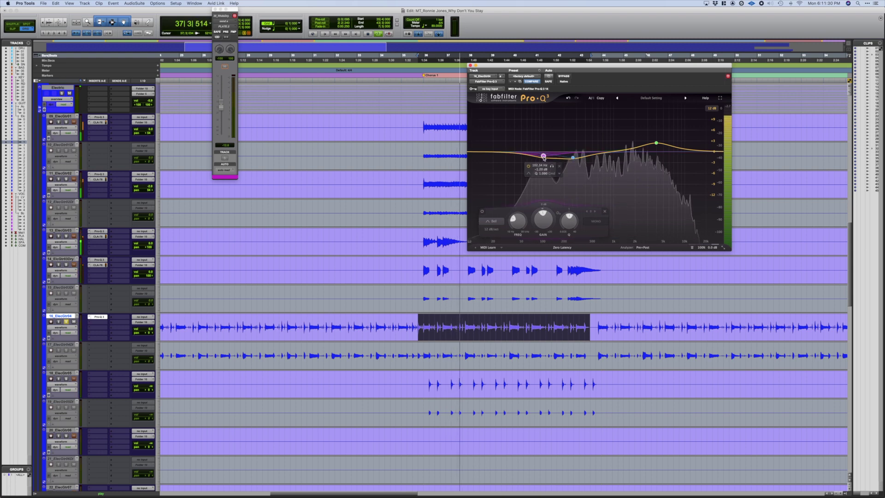
right_click(544, 156)
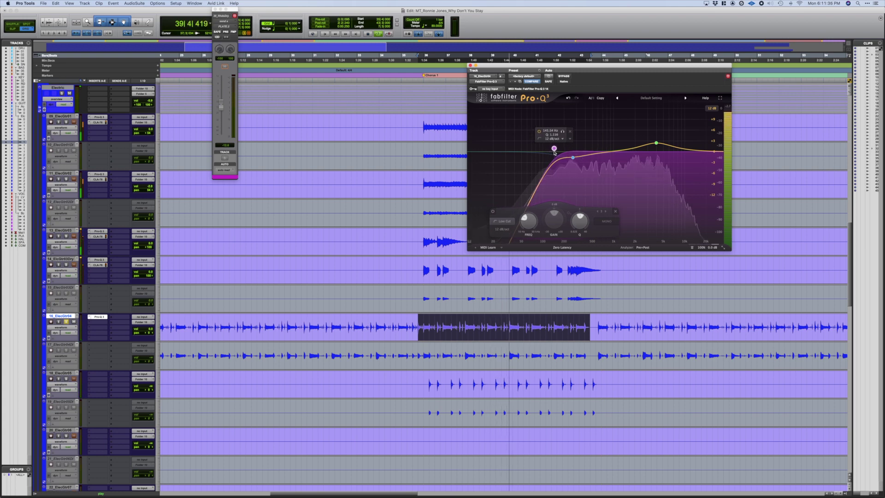
Add a 24 dB/oct high cut in ElecGtr04's upper treble and change the boost to about 1.5 dB near 2.3 kHz.
right_click(684, 151)
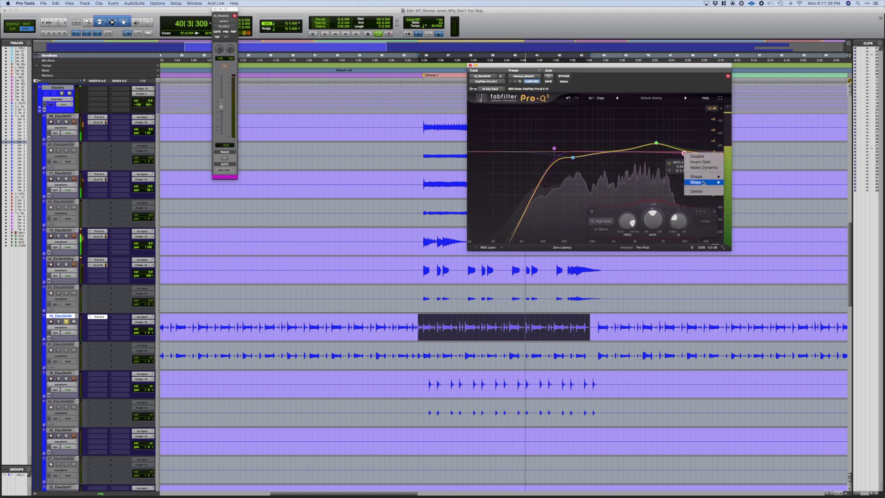
mouse_move(705, 176)
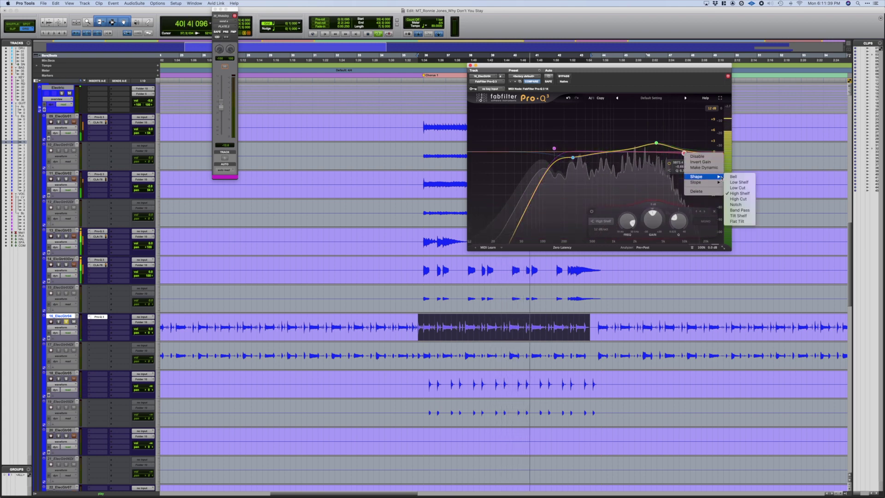
click(740, 199)
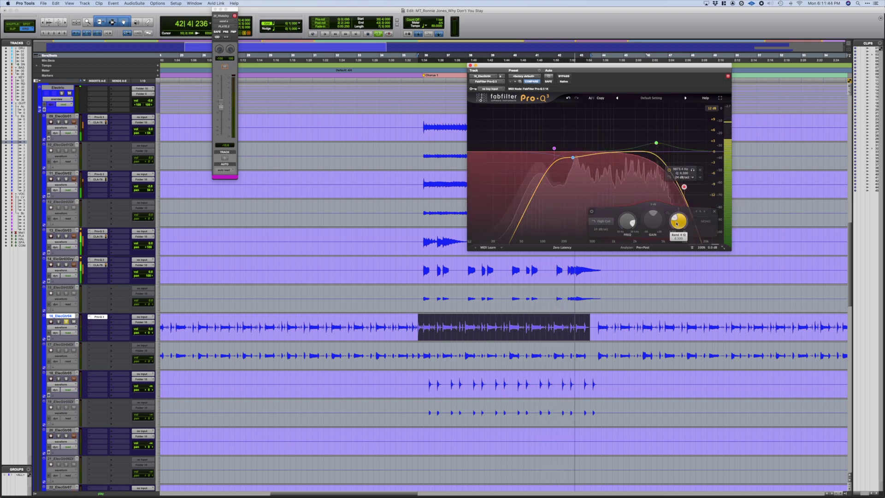
scroll(678, 212, down, 2)
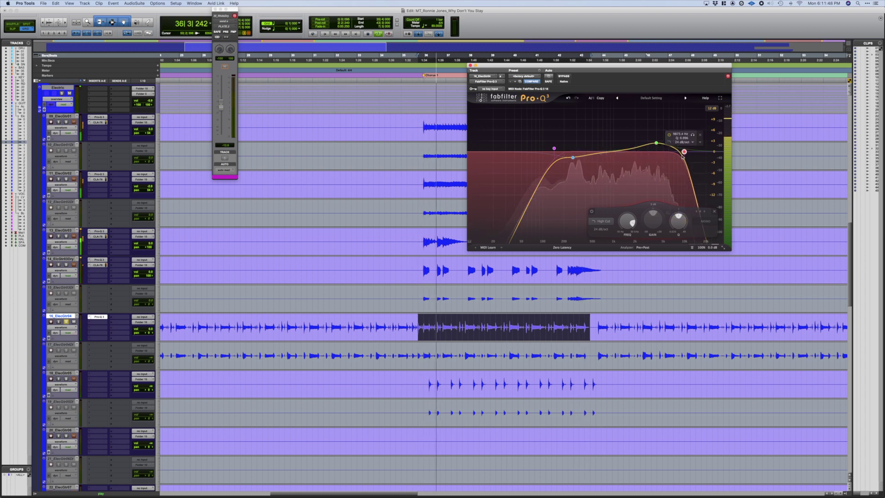
drag(684, 151, 641, 148)
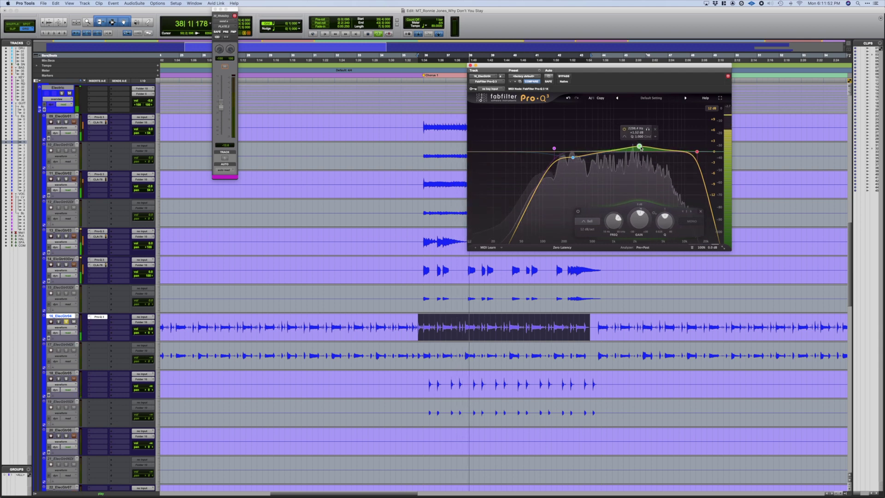
Insert the mono SSLGChannel after the equalizer on ElecGtr04 and adjust its high-mid EQ band's gain and frequency.
click(102, 322)
mouse_move(120, 323)
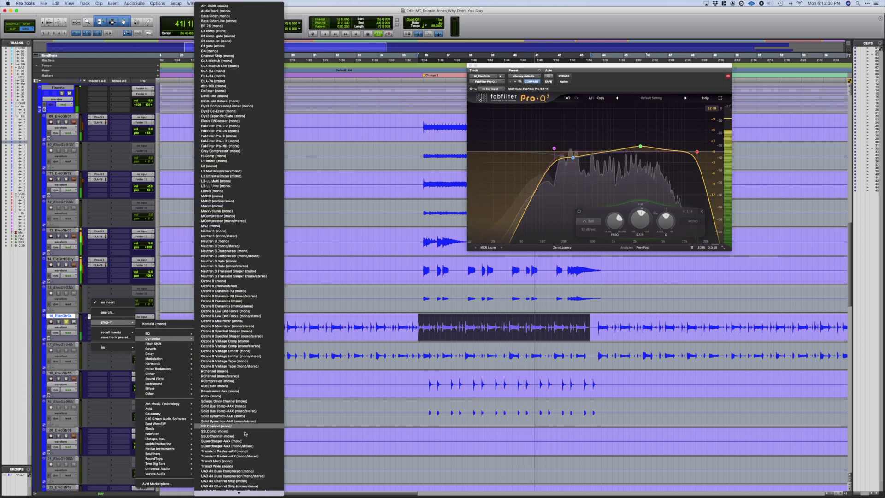
click(219, 435)
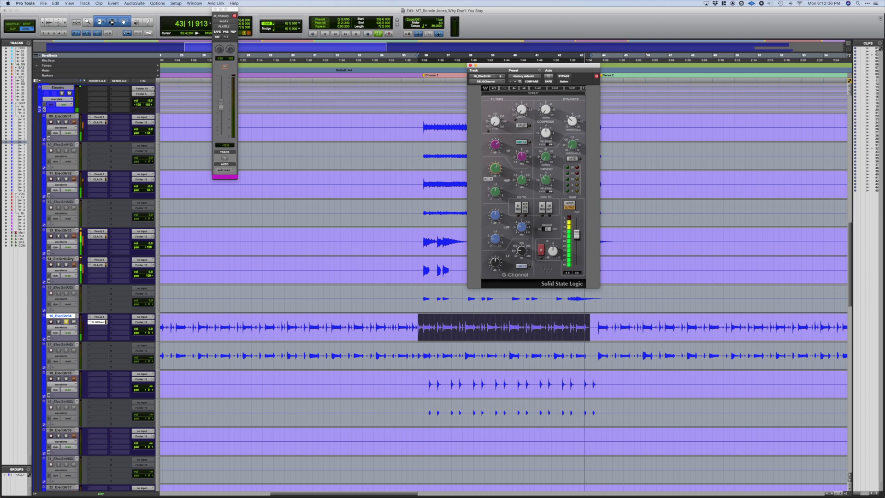
key(space)
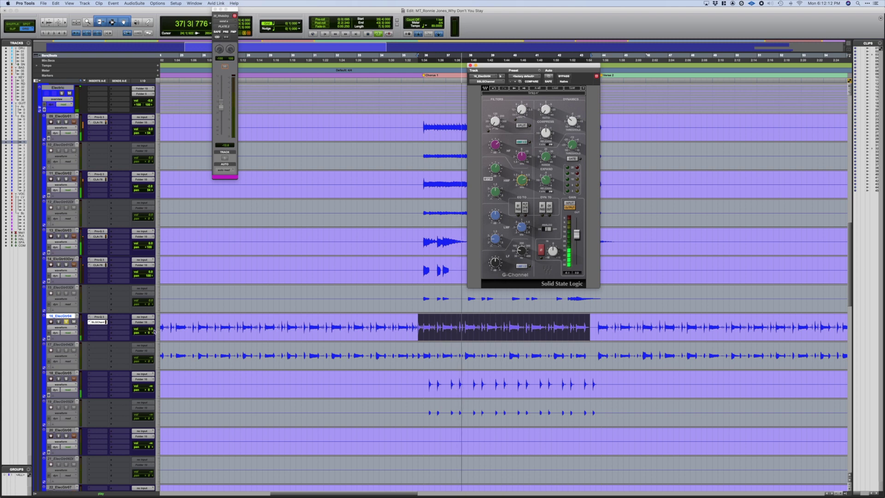
Insert the mono CLA-76 compressor after the SSL channel strip on ElecGtr04 and adjust its release and output.
click(103, 330)
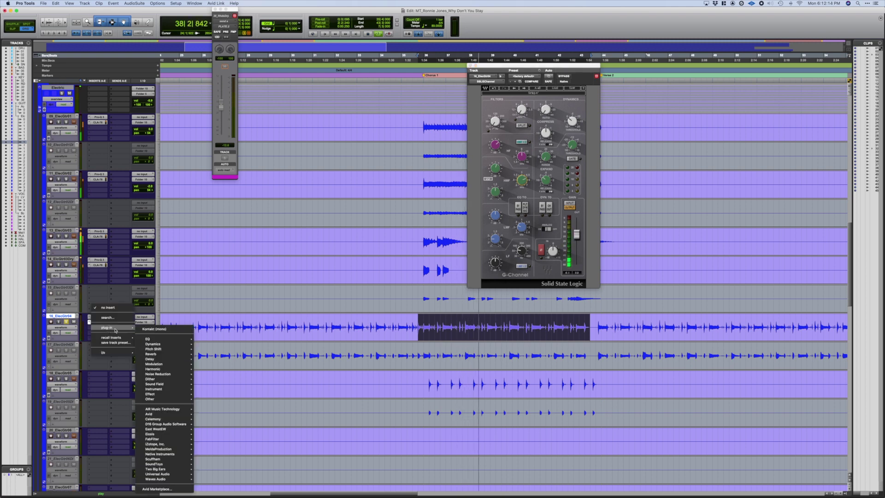
mouse_move(158, 345)
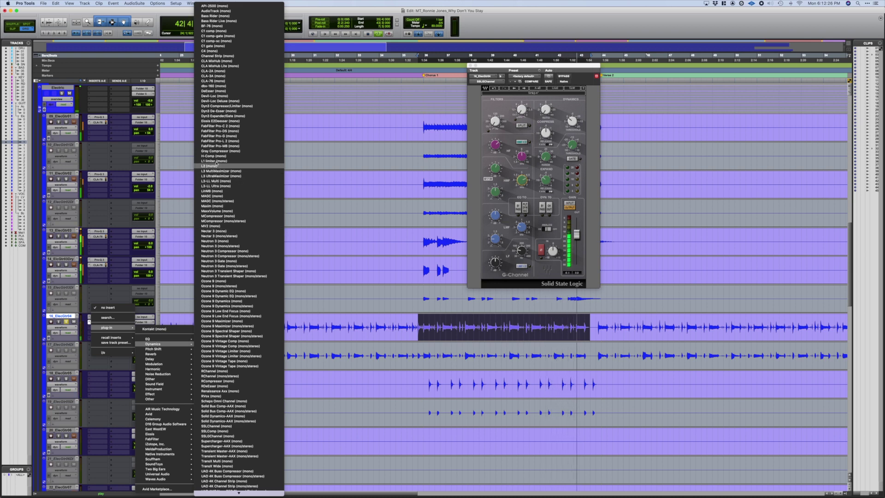
key(Escape)
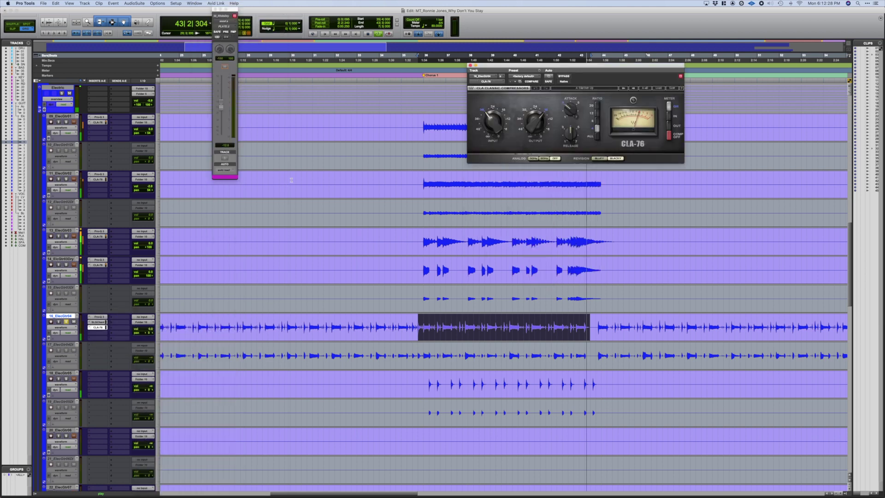
mouse_move(572, 137)
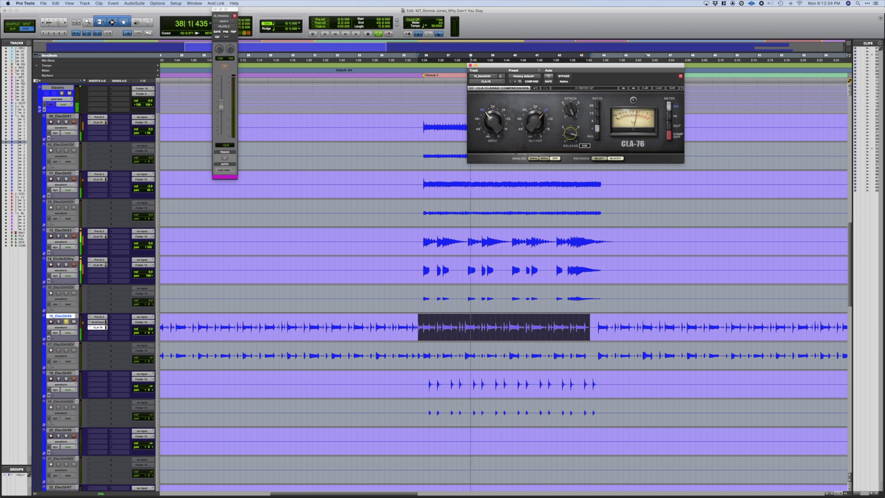
mouse_move(535, 121)
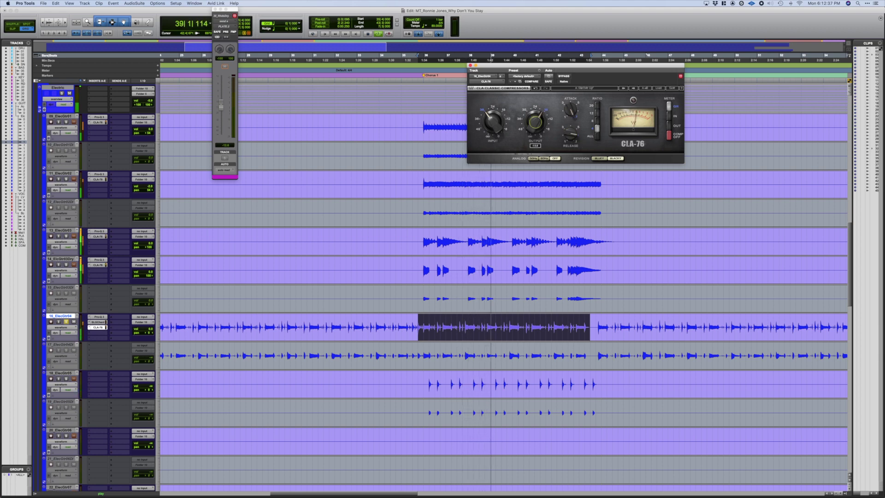
Compare ElecGtr04 with the CLA-76 bypassed and active, and replay Chorus 1 with the other tracks.
click(567, 77)
click(566, 77)
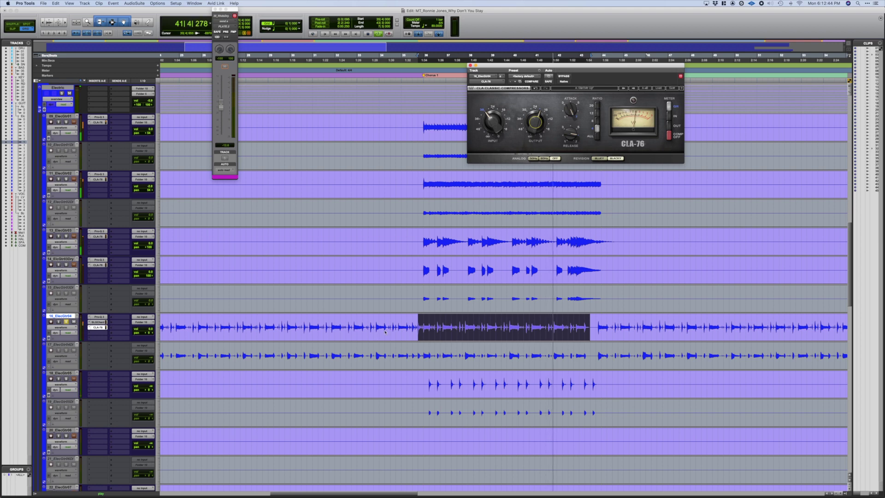
click(423, 271)
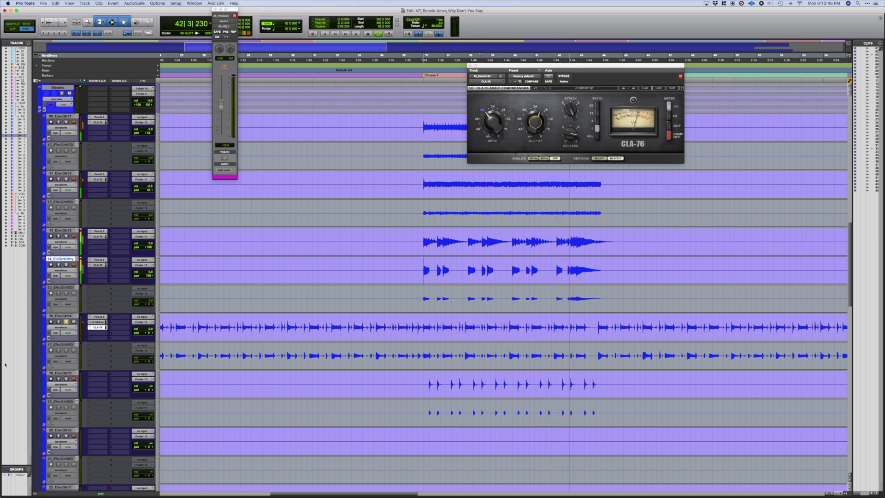
key(space)
key(space)
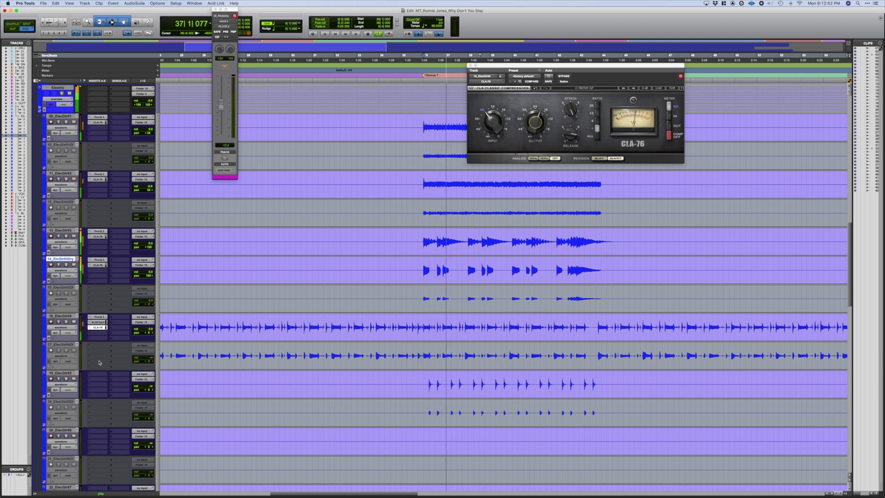
key(Delete)
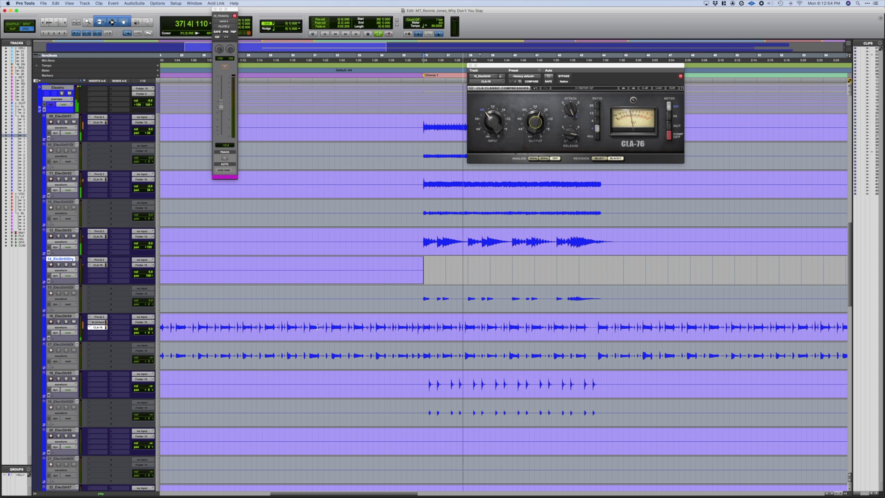
key(super+z)
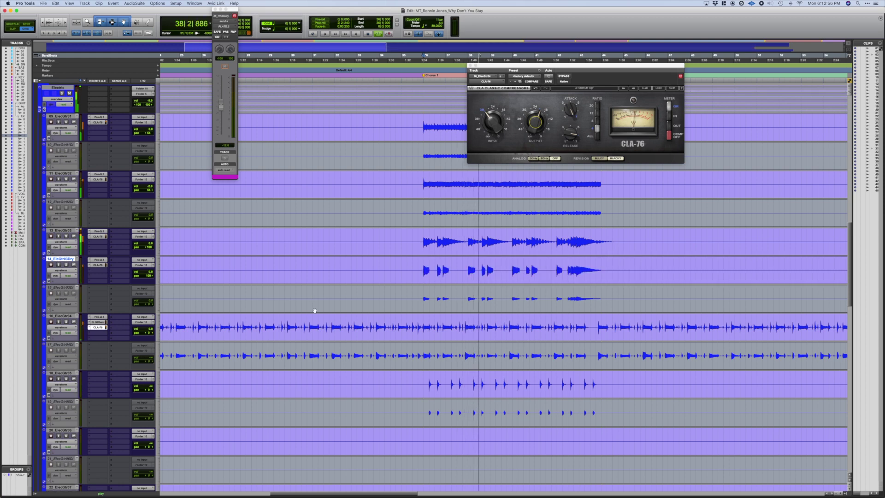
Readjust the output of ElecGtr04's CLA-76 compressor and lower the track's volume to fit the mix.
click(535, 121)
drag(535, 122, 536, 108)
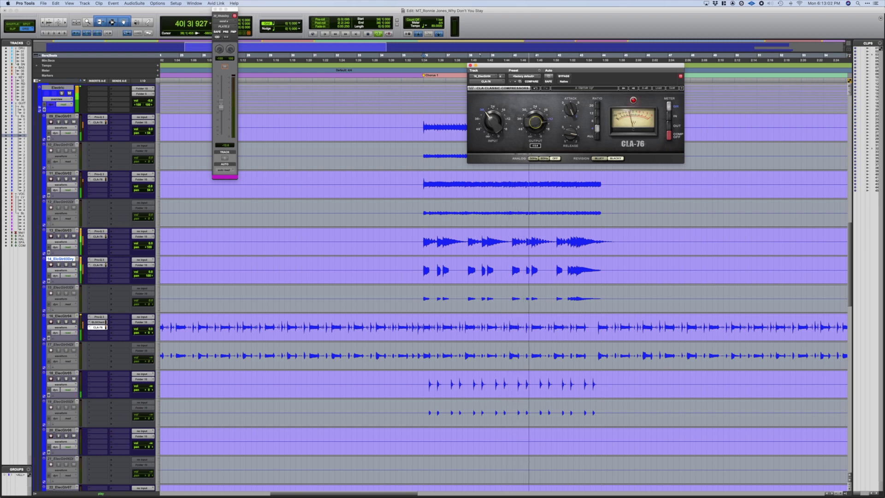
drag(147, 329, 151, 332)
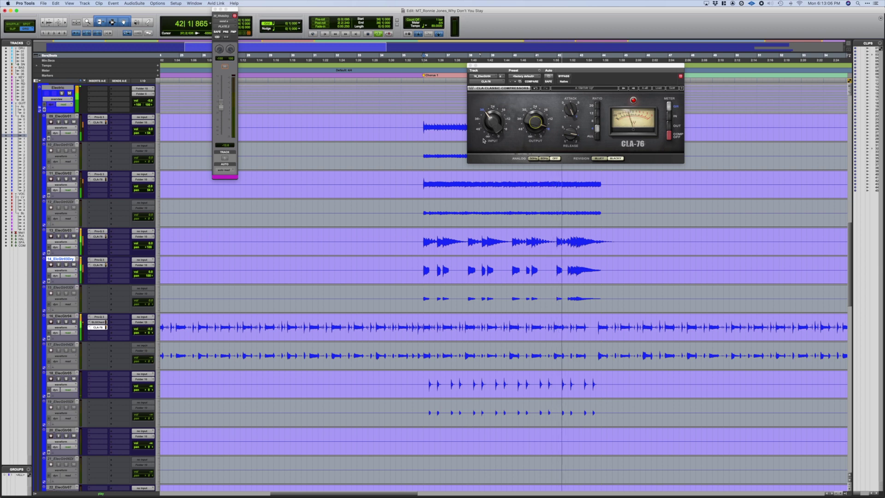
drag(531, 120, 530, 129)
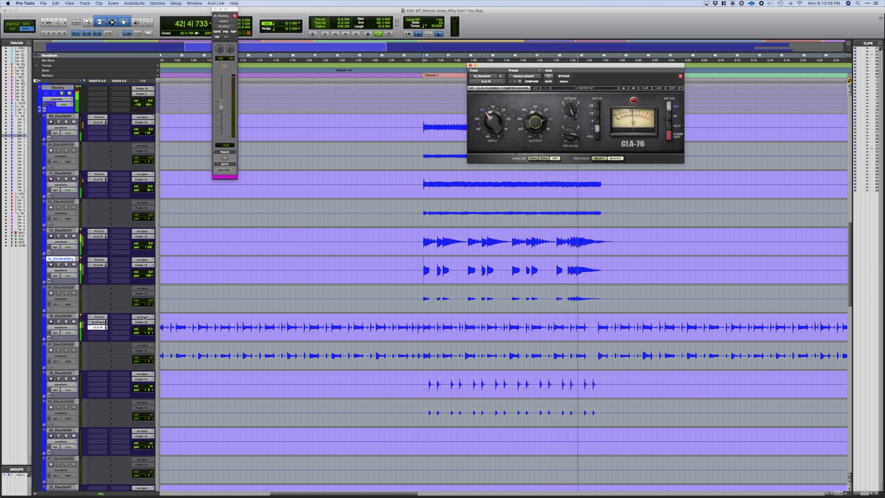
click(153, 330)
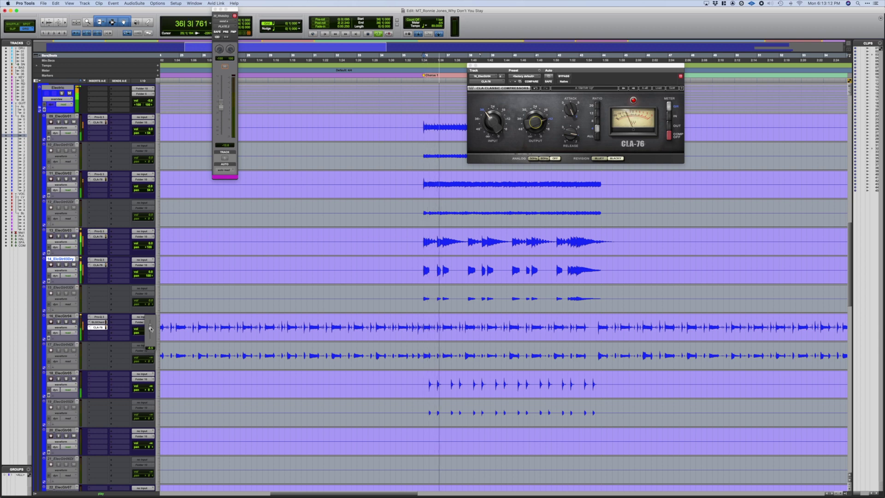
drag(151, 328, 151, 325)
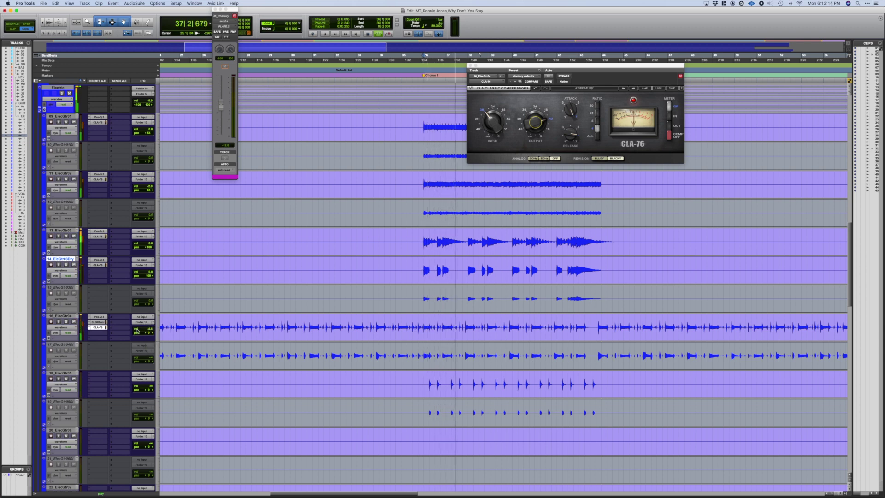
Add a send from ElecGtr04 to the HALL 2 track and set its level to about -13.7 dB.
click(125, 320)
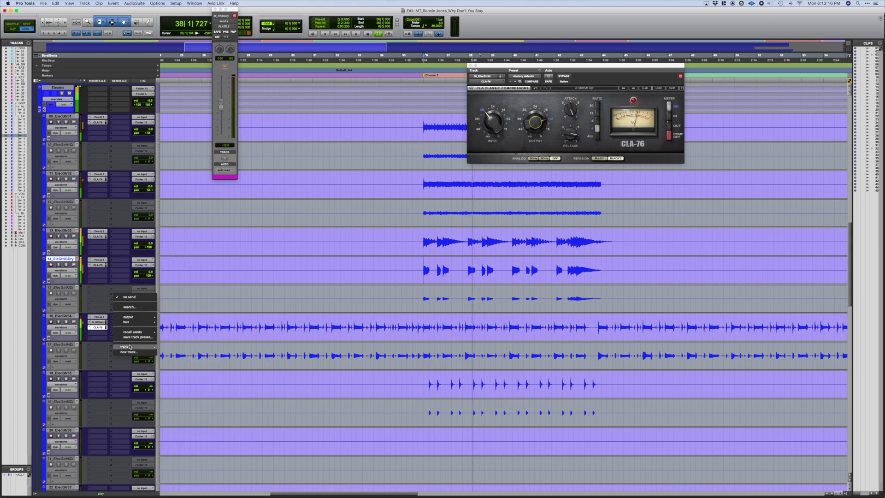
mouse_move(138, 347)
click(174, 482)
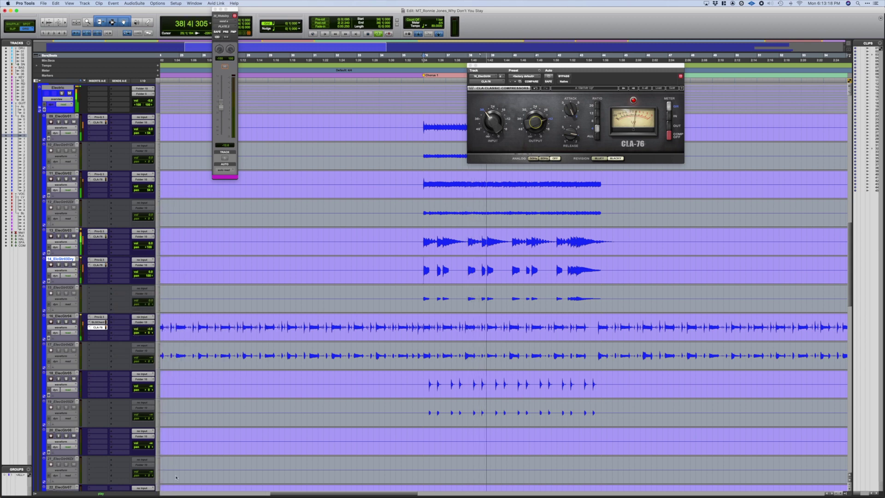
drag(221, 130, 221, 101)
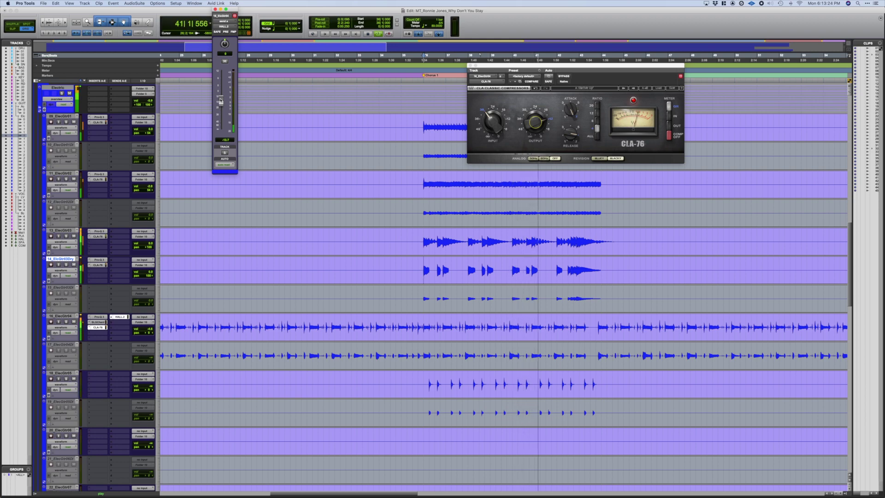
Close the compressor window and bring up ElecGtr05's track volume during Chorus 1.
scroll(244, 292, down, 15)
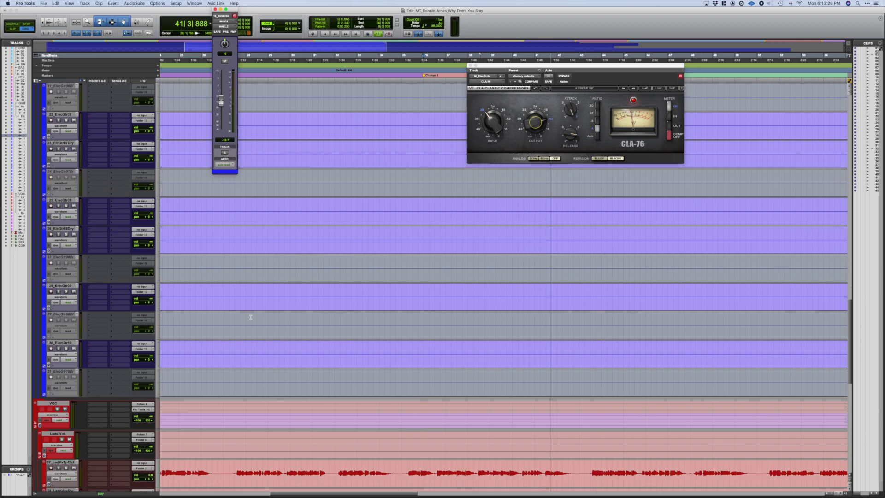
key(super+w)
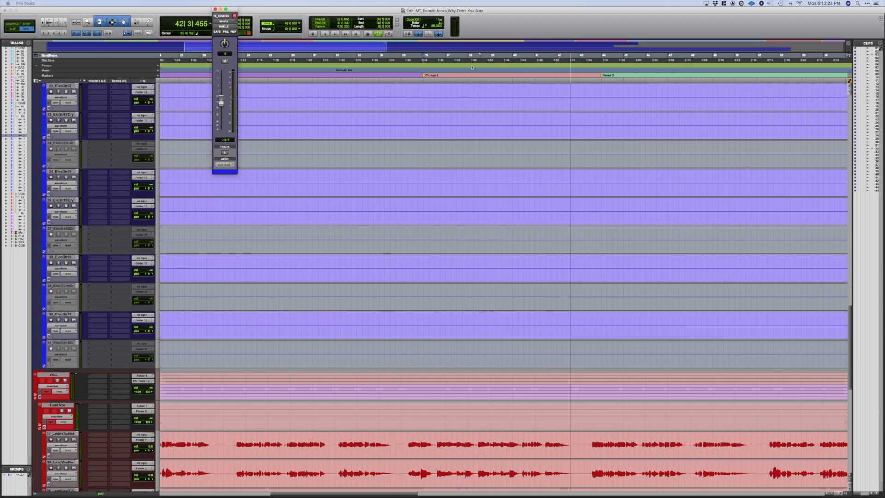
key(super+bracketleft)
key(super+bracketleft)
scroll(385, 356, up, 9)
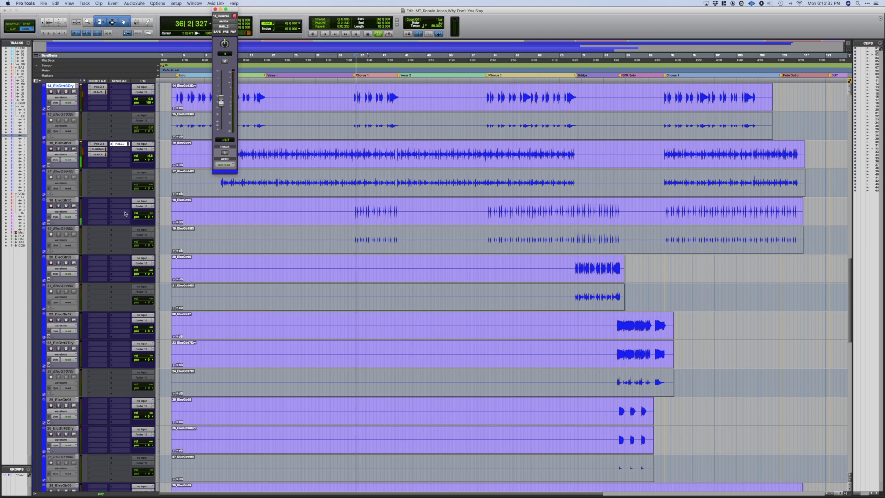
drag(150, 214, 149, 190)
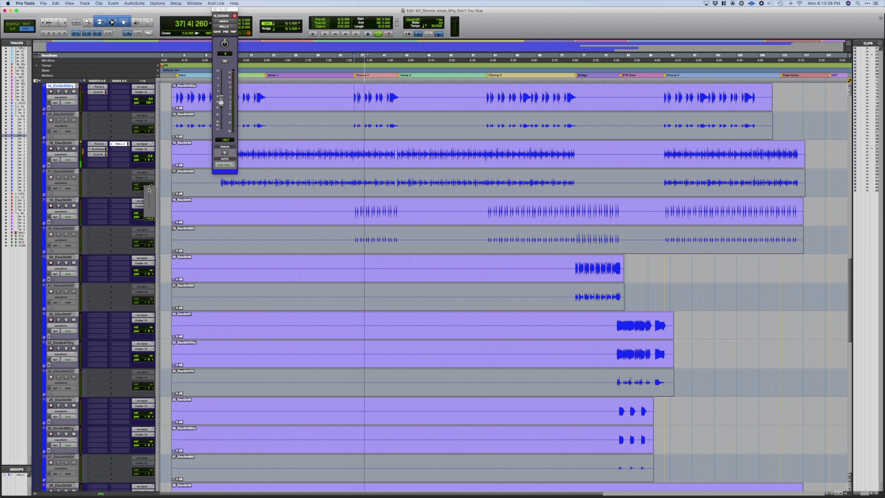
drag(150, 204, 150, 202)
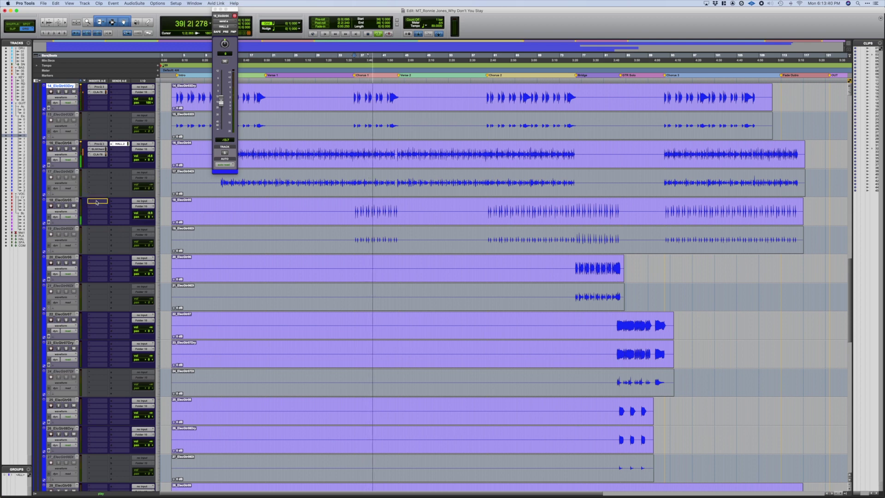
Copy ElecGtr04's three inserts and HALL 2 send to ElecGtr05 and pan ElecGtr05 partly to the right.
drag(96, 208, 97, 208)
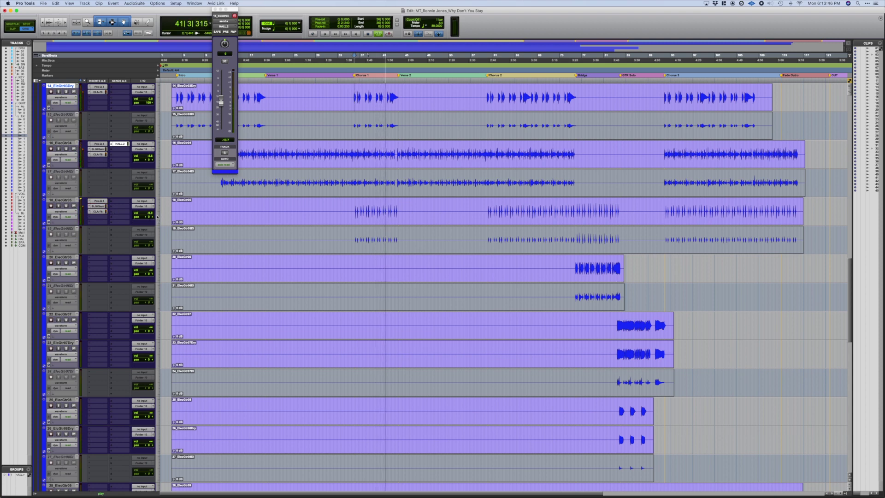
drag(150, 217, 154, 221)
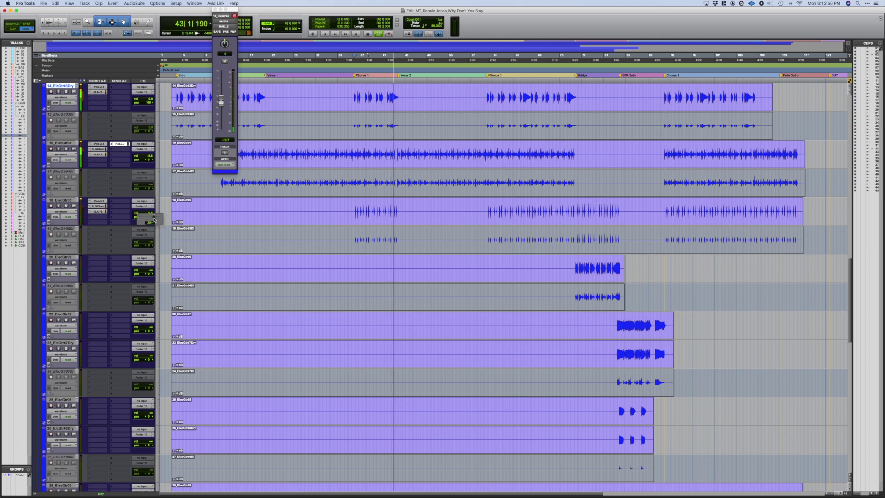
key(space)
key(space)
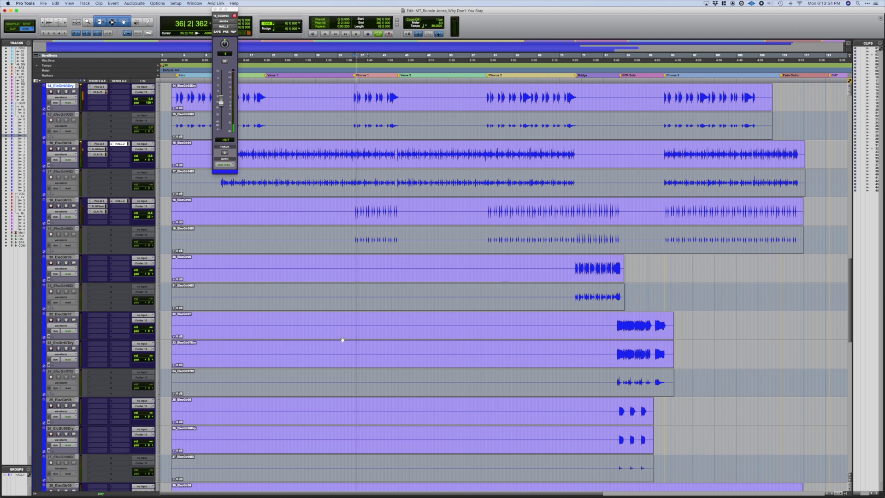
Lower ElecGtr05's volume, check its equalizer, and adjust the high-frequency gain in its SSL channel strip.
click(149, 213)
drag(149, 214, 149, 214)
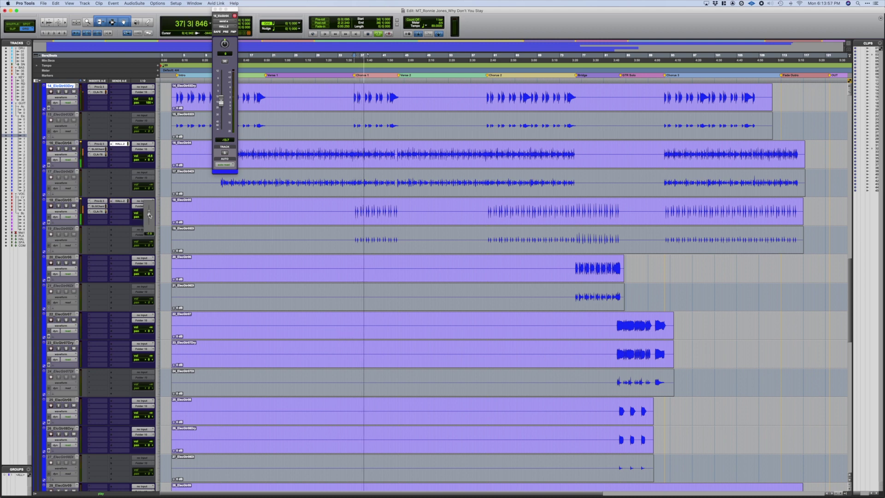
click(98, 206)
click(99, 201)
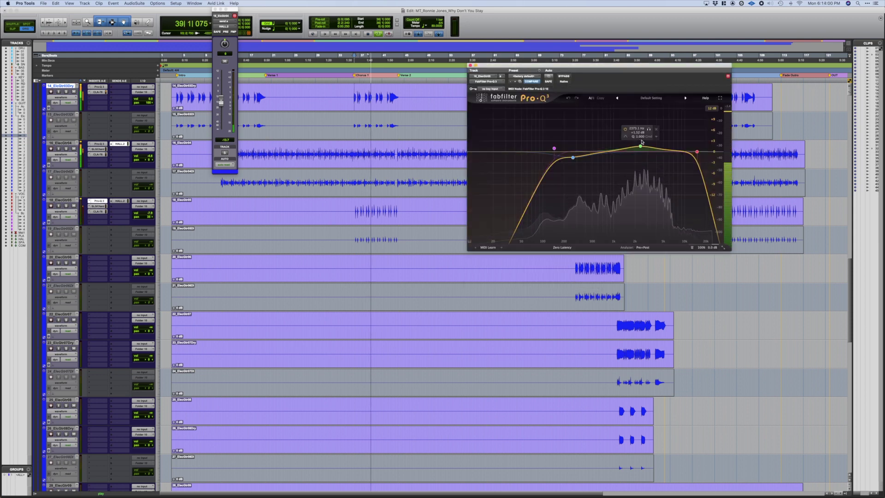
click(98, 206)
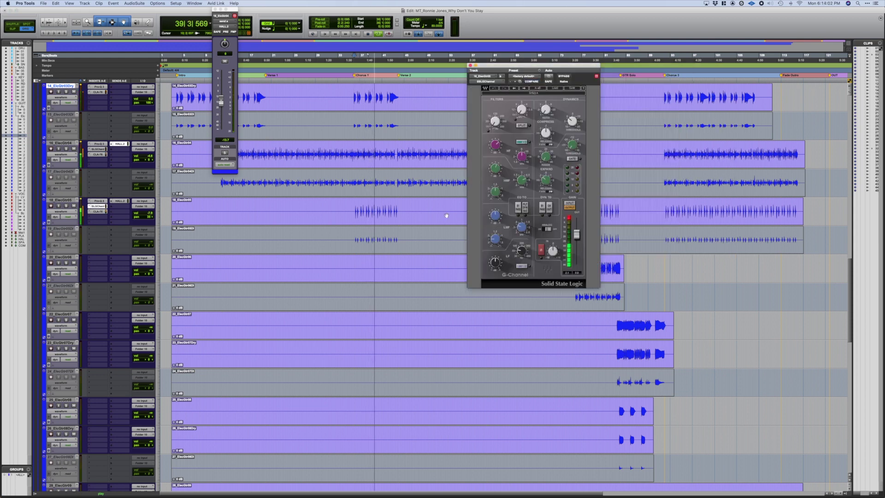
drag(495, 146, 495, 142)
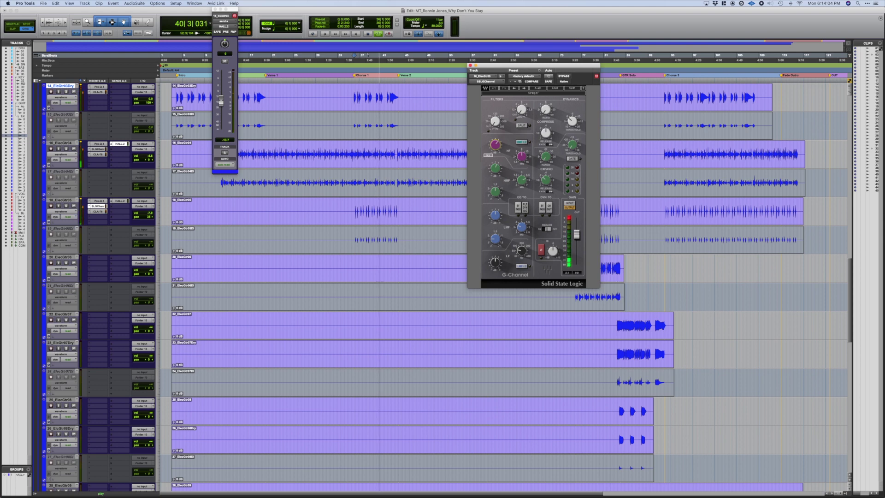
click(470, 65)
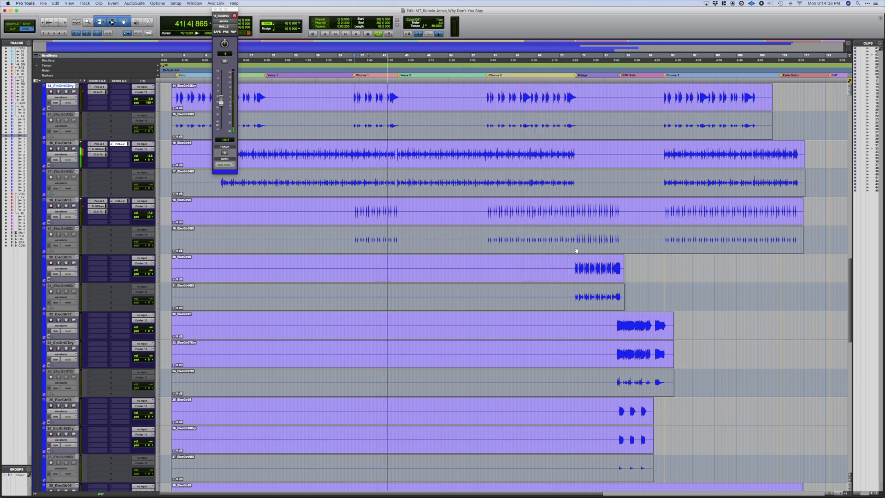
Solo and play ElecGtr06's bridge part, raising the track's volume to 0.0 dB.
scroll(419, 427, down, 2)
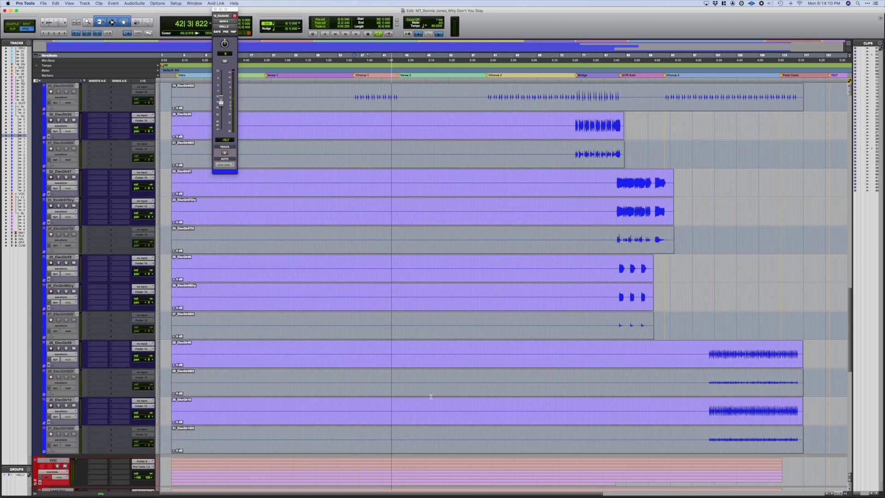
key(space)
drag(573, 122, 622, 159)
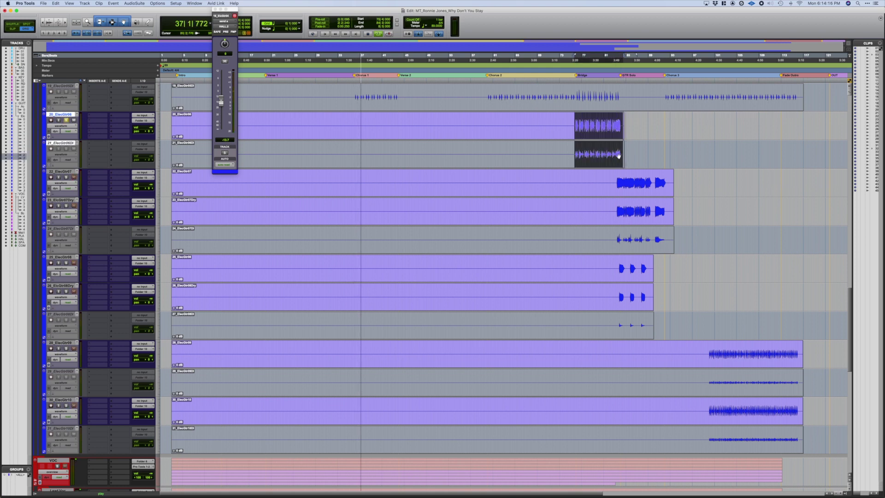
key(space)
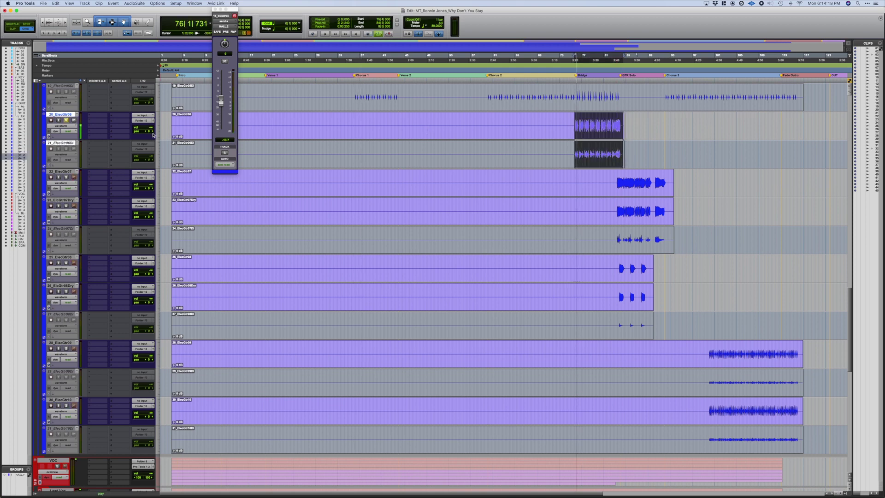
drag(153, 129, 153, 107)
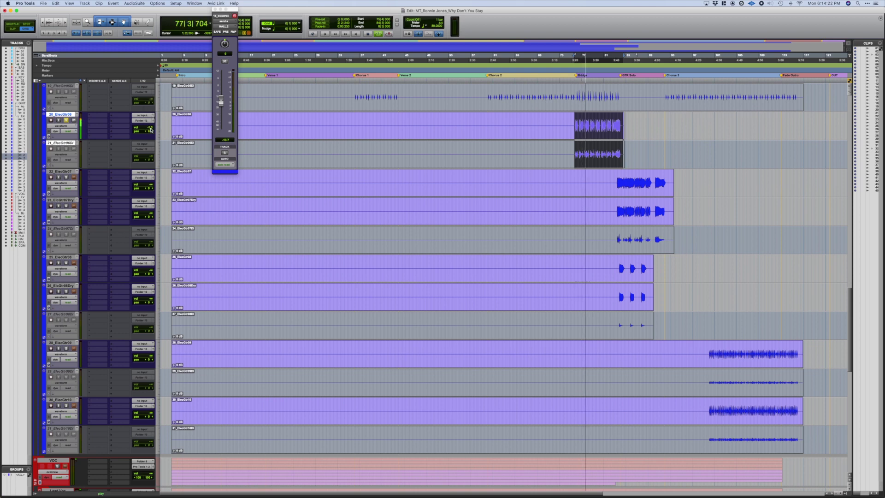
Insert the mono FabFilter Pro-Q 3 on ElecGtr06 and add a wide cut of about 2.5 dB near 890 Hz.
click(97, 119)
mouse_move(116, 115)
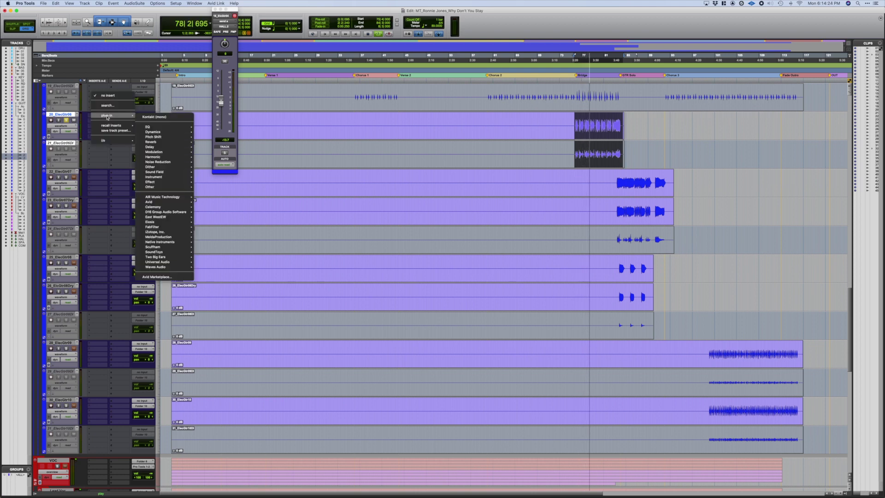
mouse_move(179, 128)
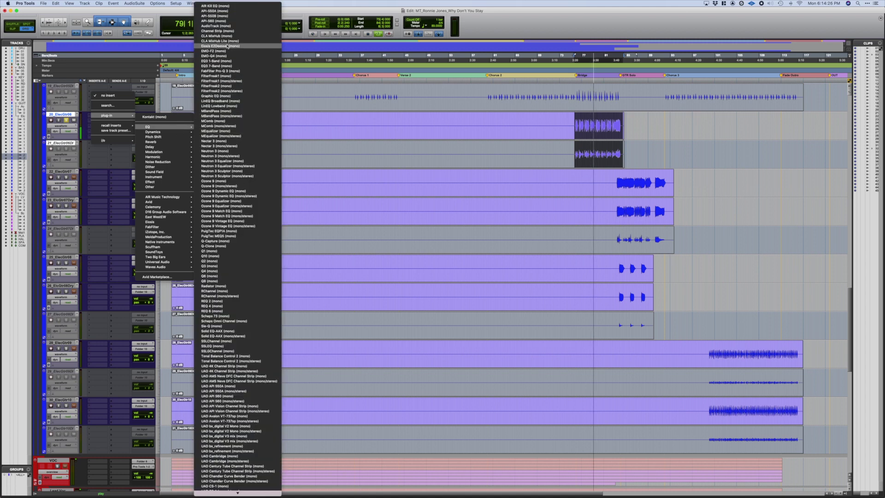
click(241, 72)
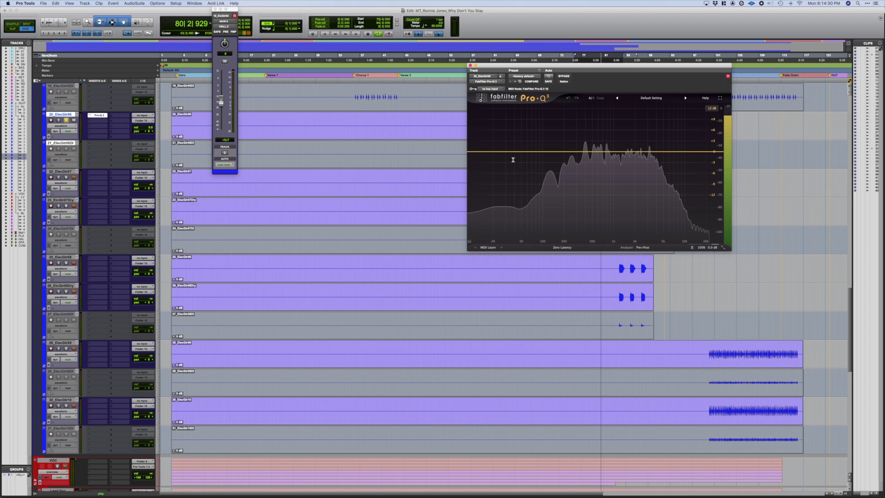
click(611, 159)
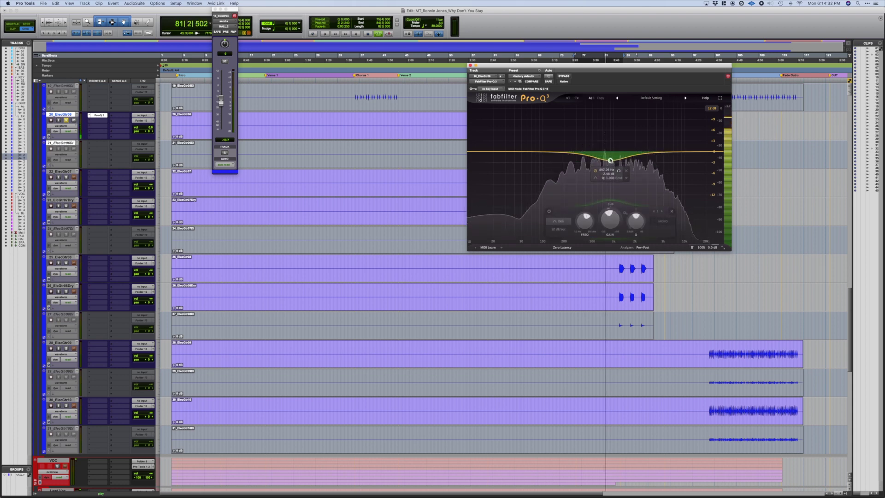
drag(636, 225, 636, 223)
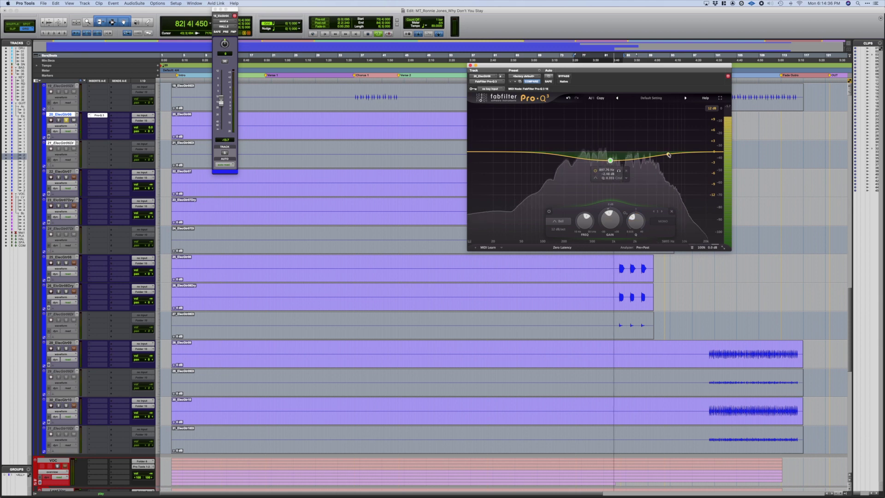
Add a high-shelf boost near 4.6 kHz in ElecGtr06's Pro-Q 3 and a second high shelf of about 2.7 dB above it.
drag(669, 155, 662, 147)
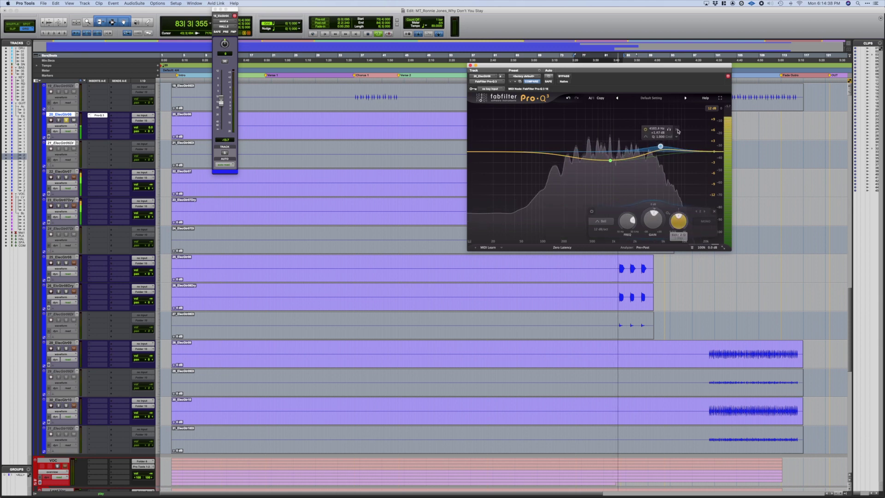
right_click(661, 146)
mouse_move(675, 175)
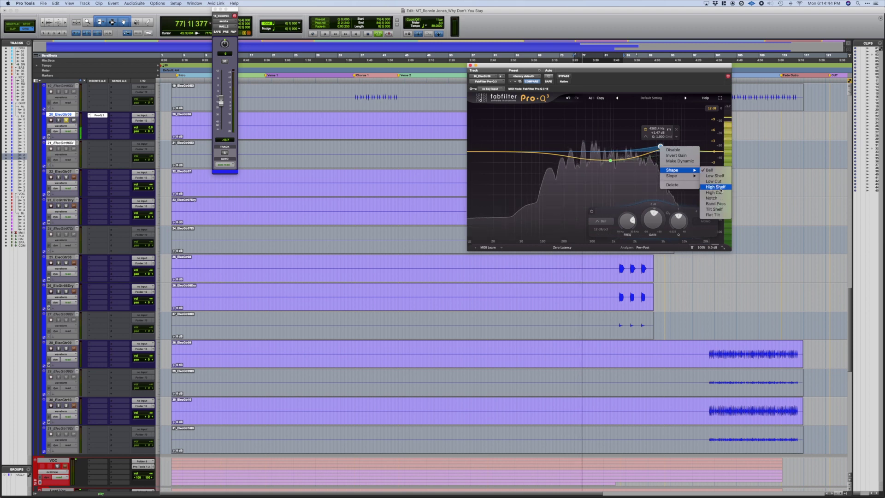
drag(661, 147, 681, 149)
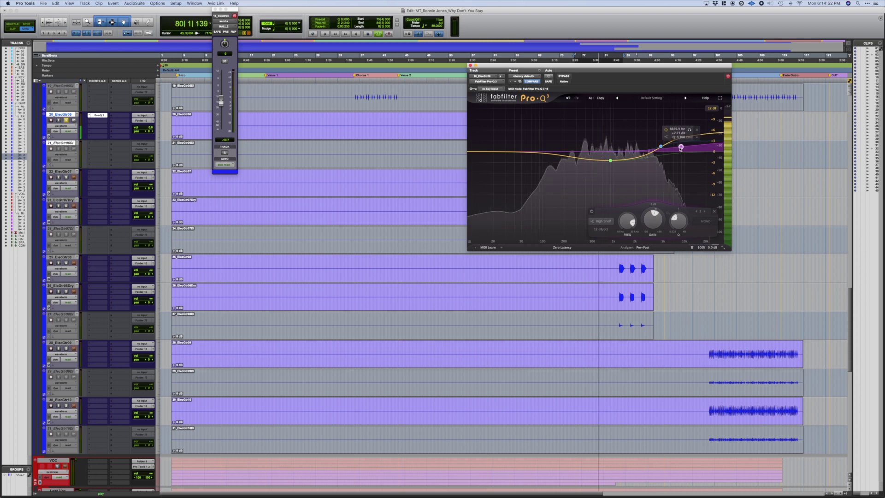
Add a low-frequency boost near 140 Hz in ElecGtr06's equalizer and set its shape to Low Shelf.
click(537, 153)
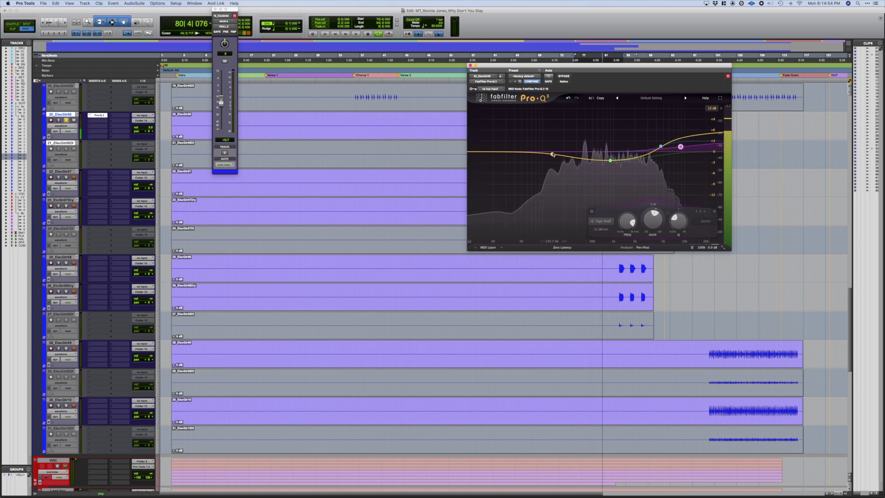
drag(553, 155, 553, 149)
right_click(553, 150)
mouse_move(570, 175)
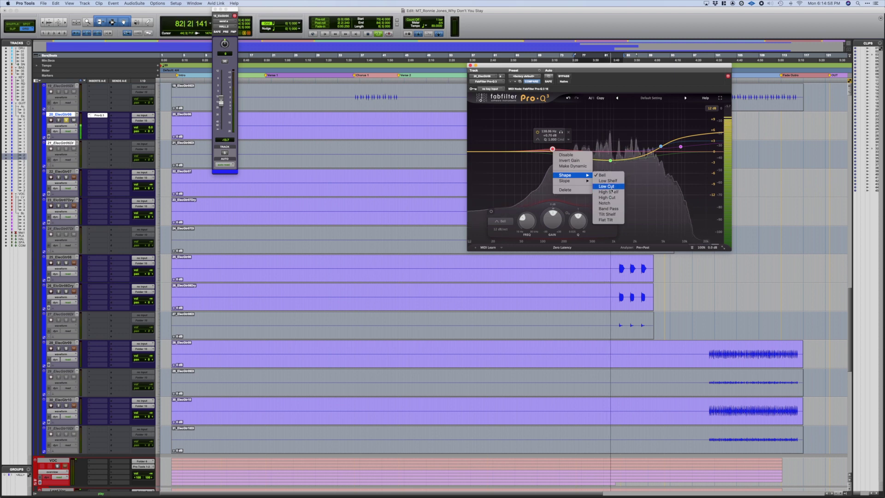
click(608, 180)
Add a Low Cut band near 62 Hz below the low shelf in ElecGtr06's equalizer.
drag(553, 152, 516, 153)
right_click(516, 153)
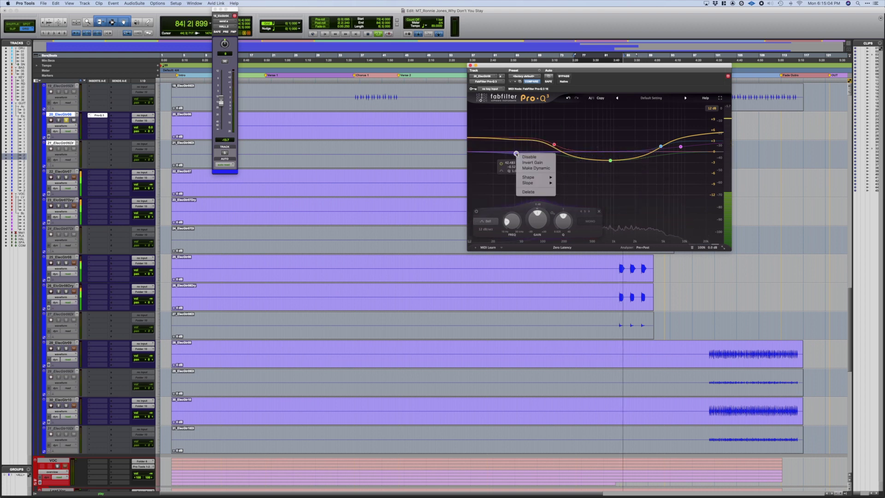
mouse_move(531, 177)
click(566, 188)
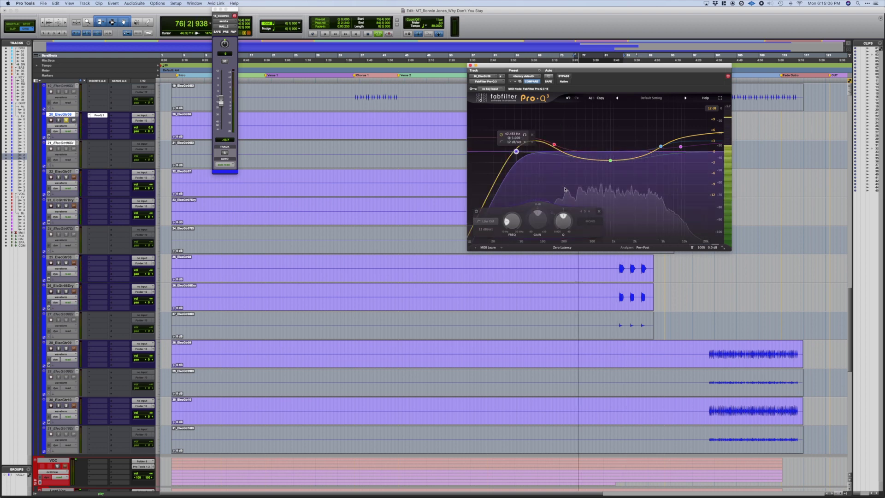
Move ElecGtr06's Pro-Q 3 to the second insert slot, insert a mono FabFilter Pro-C 2 before it and adjust its compression.
click(100, 121)
drag(102, 116, 102, 117)
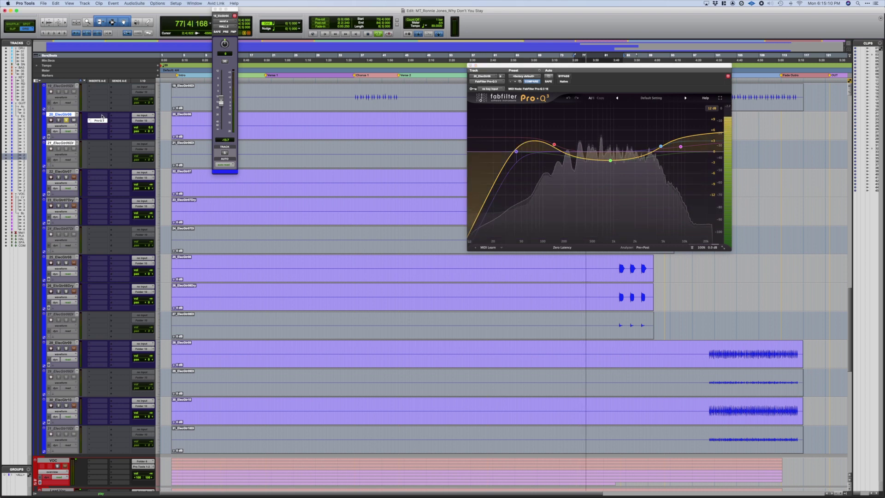
click(102, 116)
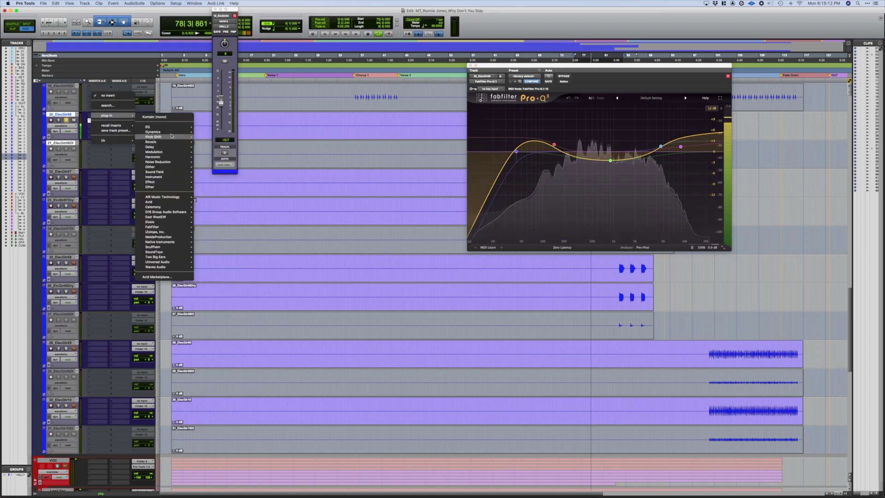
mouse_move(153, 132)
click(257, 127)
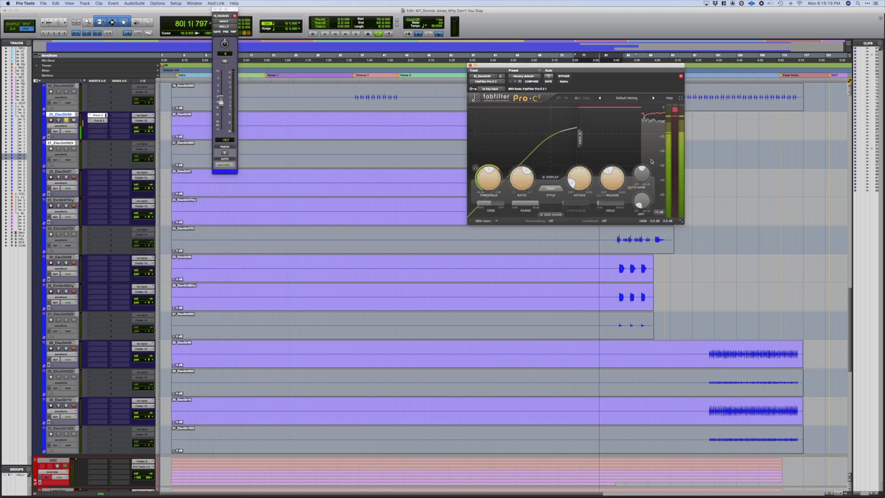
mouse_move(489, 174)
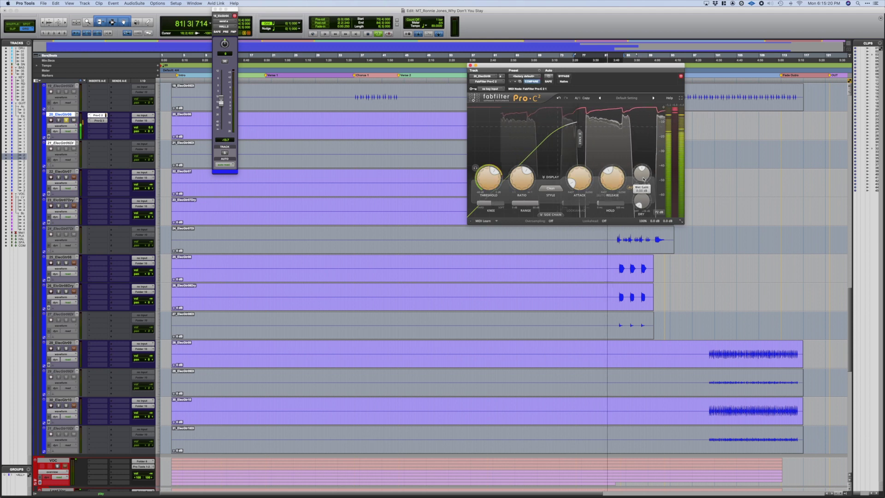
mouse_move(642, 169)
mouse_move(522, 178)
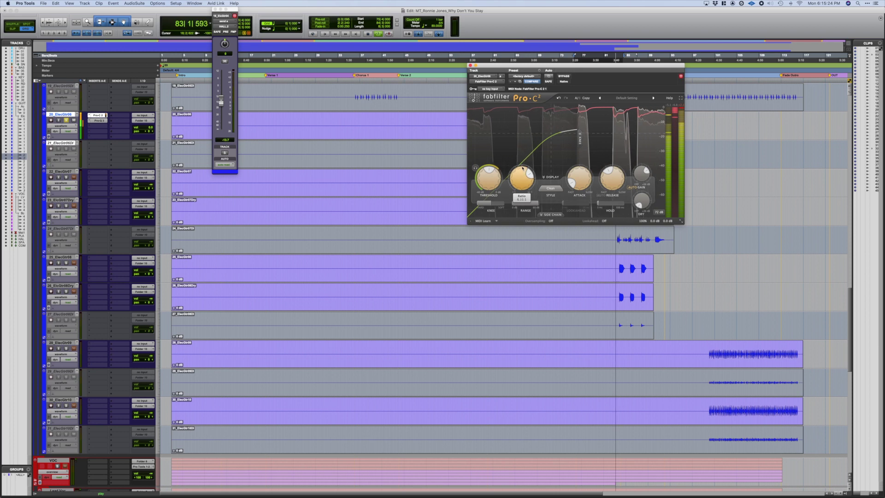
Reopen ElecGtr06's Pro-Q 3 and deepen the midrange cut near 890 Hz slightly, making that band dynamic.
click(102, 121)
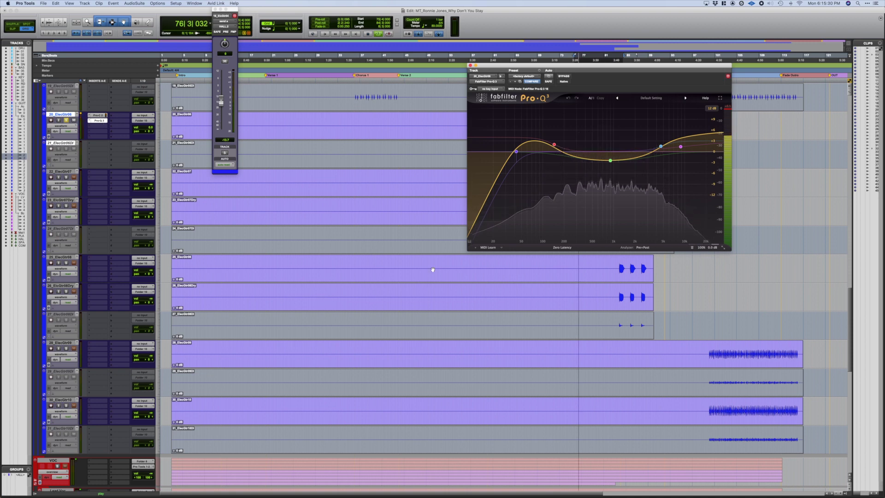
click(610, 161)
right_click(611, 163)
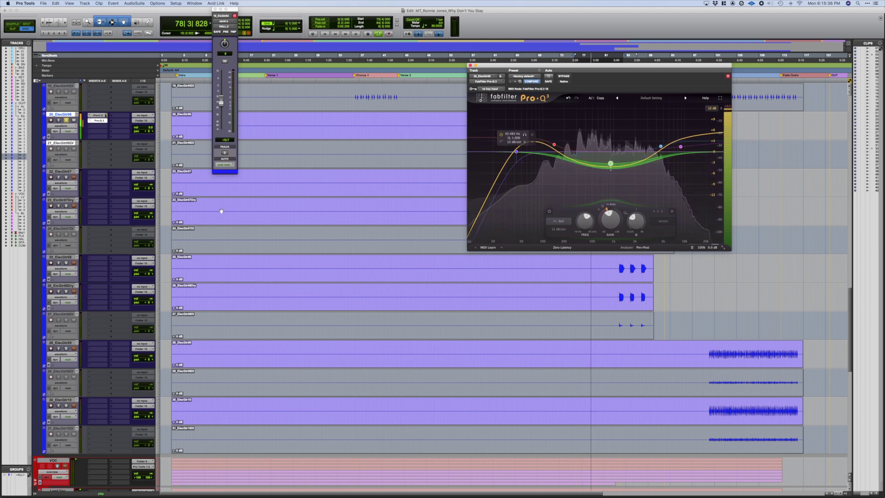
Insert another mono Pro-Q 3 in ElecGtr06's third slot and sweep a boosted band, turning it into a narrow 30 dB cut near 3 kHz.
click(98, 125)
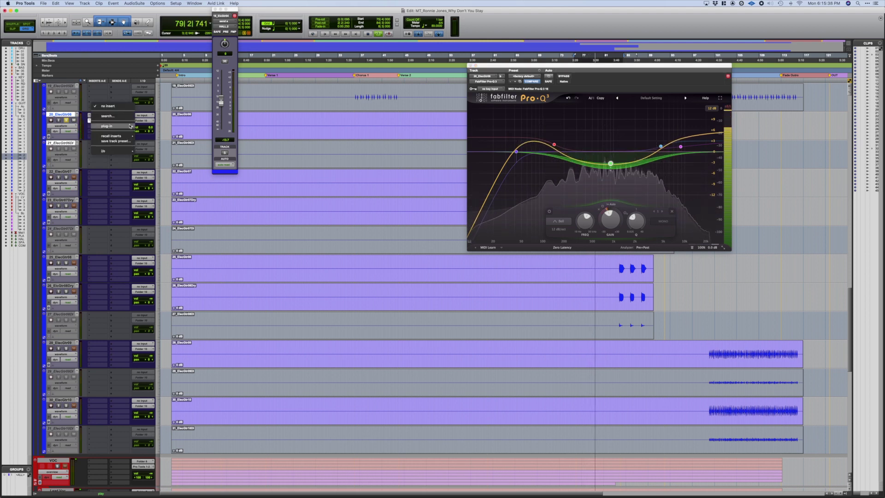
mouse_move(115, 126)
mouse_move(174, 142)
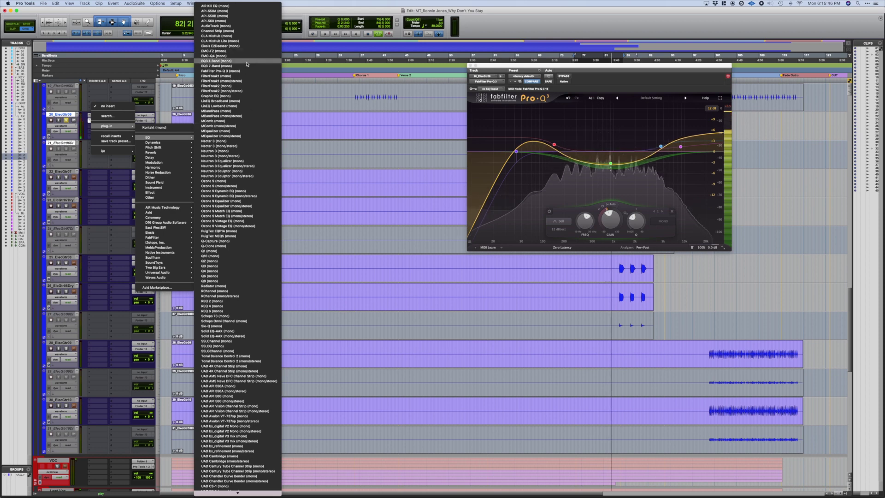
click(247, 71)
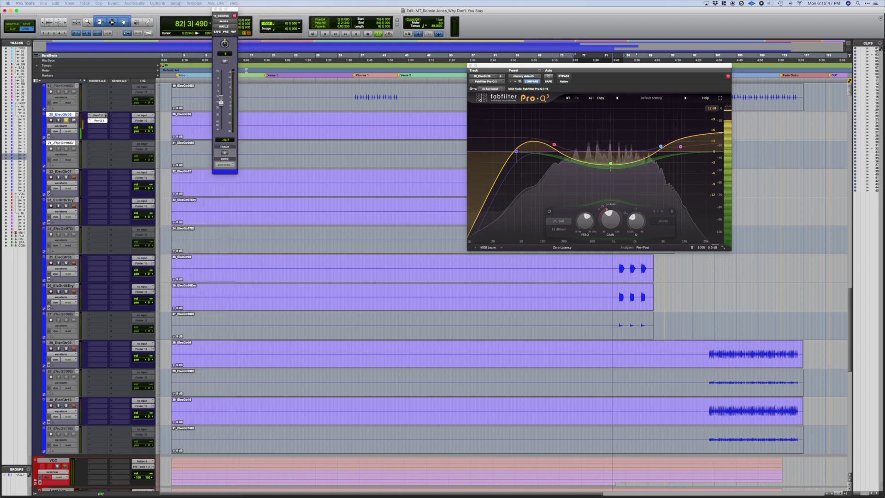
double_click(625, 151)
right_click(624, 150)
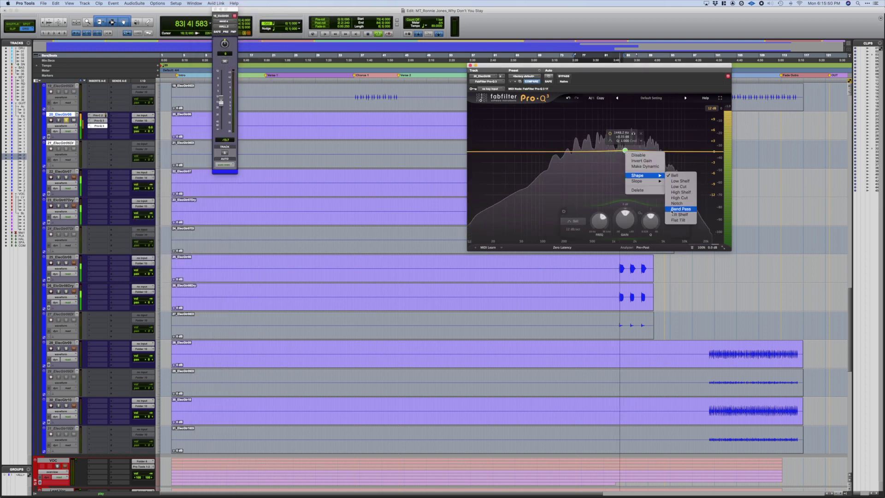
click(624, 148)
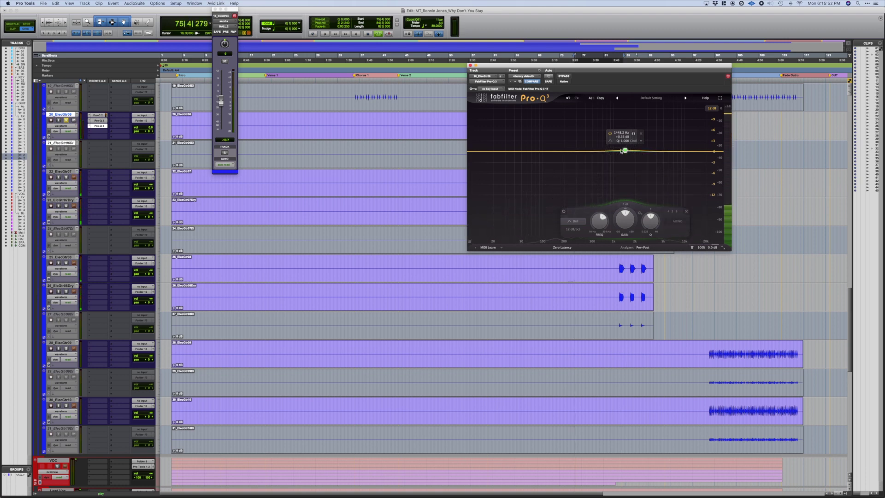
drag(626, 150, 628, 84)
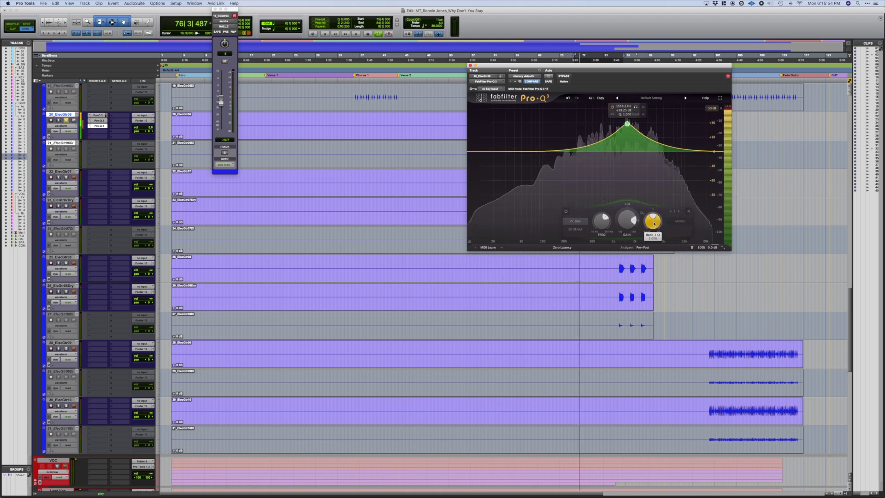
drag(627, 123, 652, 200)
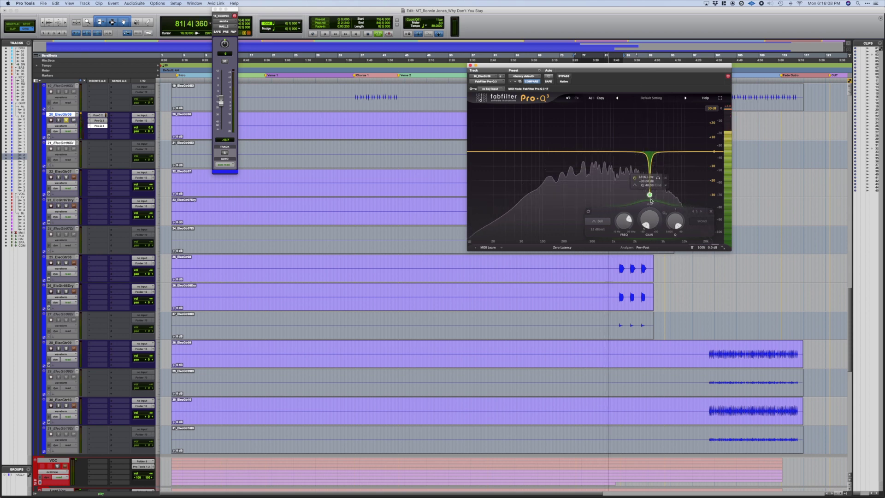
Sweep a second narrow boosted band through the low mids and turn it into a deep cut of about 30 dB near 350 Hz.
drag(574, 152, 575, 114)
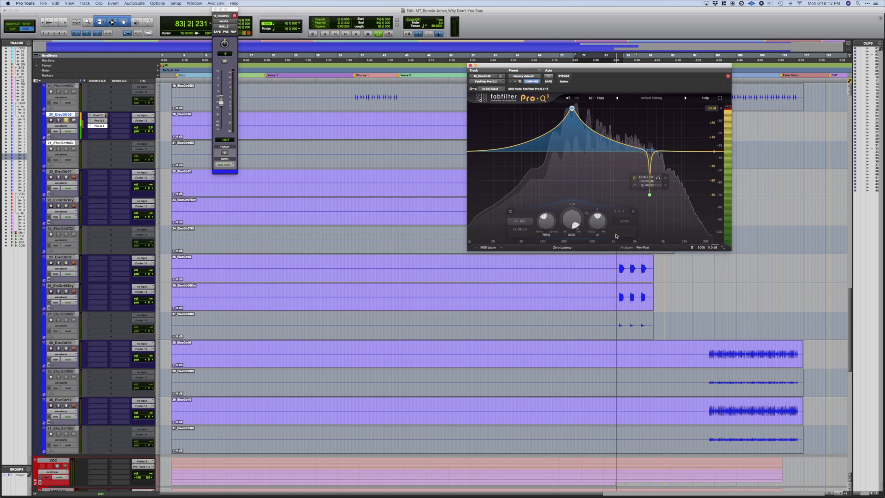
scroll(578, 111, up, 6)
drag(573, 108, 584, 108)
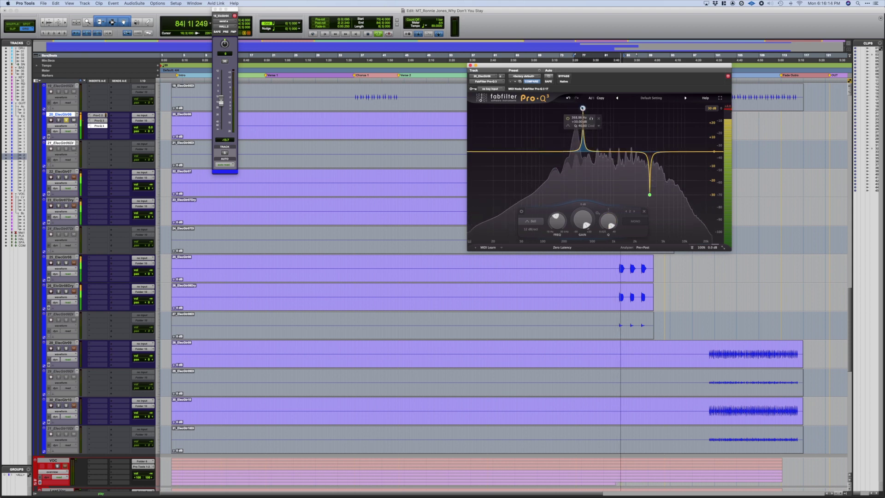
key(space)
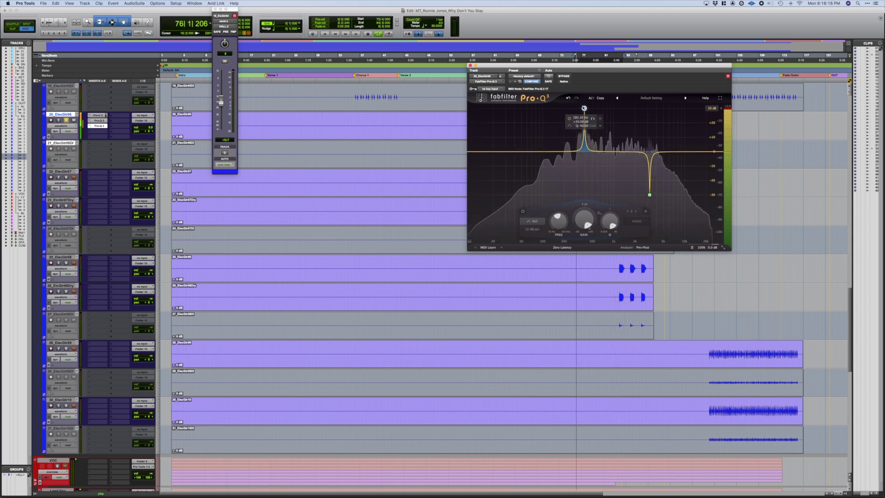
drag(583, 120, 582, 188)
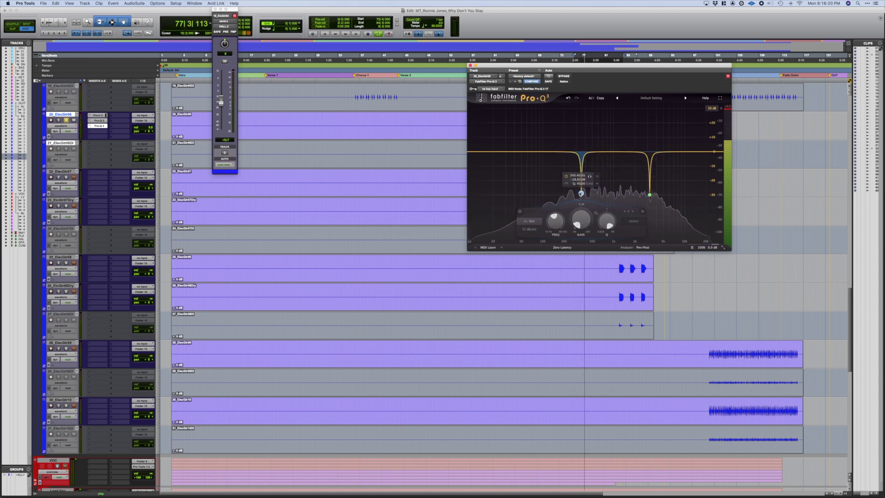
Change both narrow cuts to the Notch shape and move the lower notch to about 320 Hz.
right_click(581, 194)
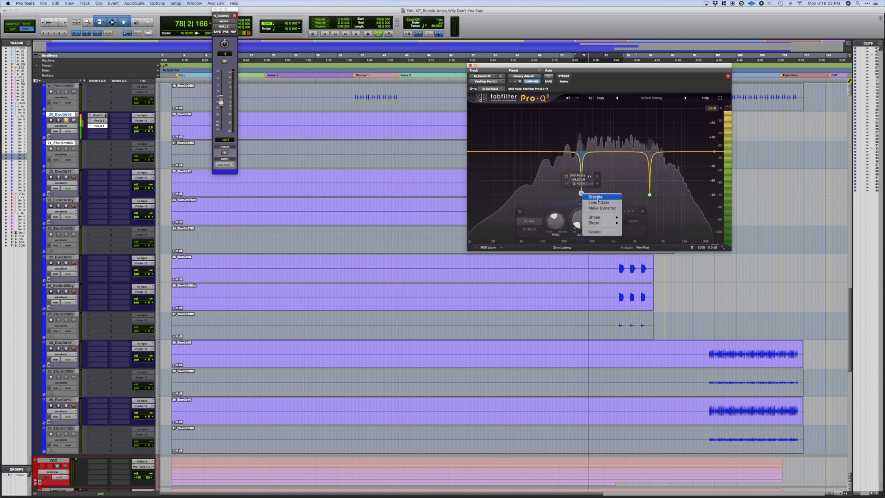
mouse_move(602, 217)
click(645, 246)
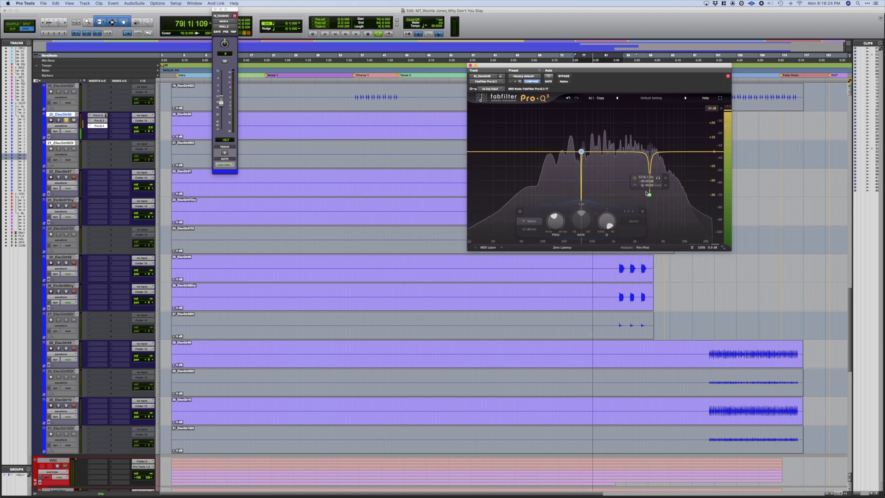
right_click(650, 195)
mouse_move(685, 218)
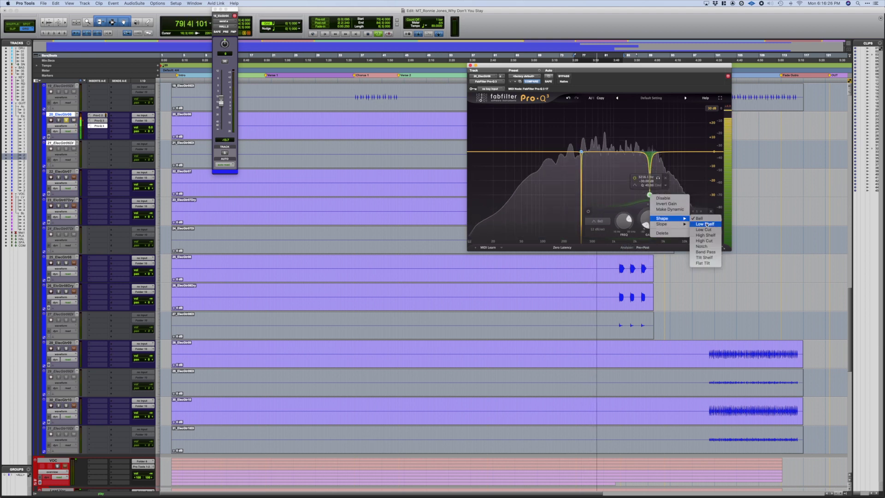
click(703, 247)
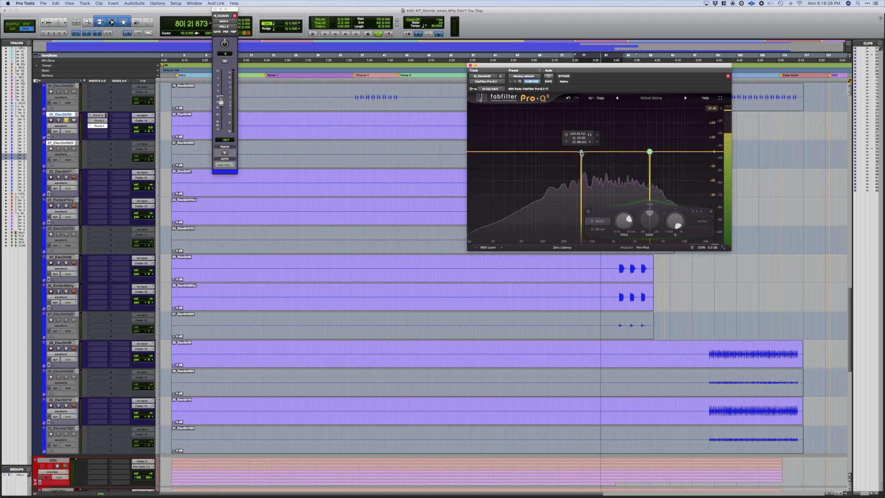
drag(581, 152, 579, 153)
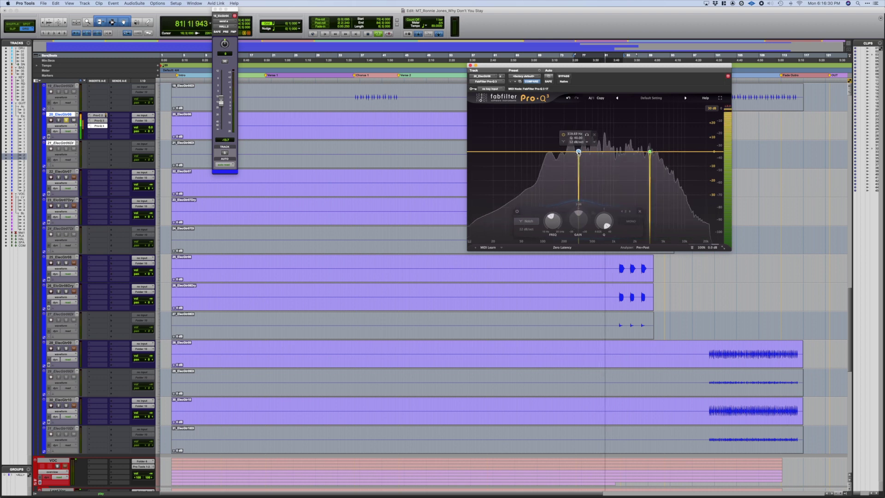
Insert a second mono FabFilter Pro-C 2 in ElecGtr06's fourth slot and adjust its threshold and release.
click(99, 135)
mouse_move(107, 132)
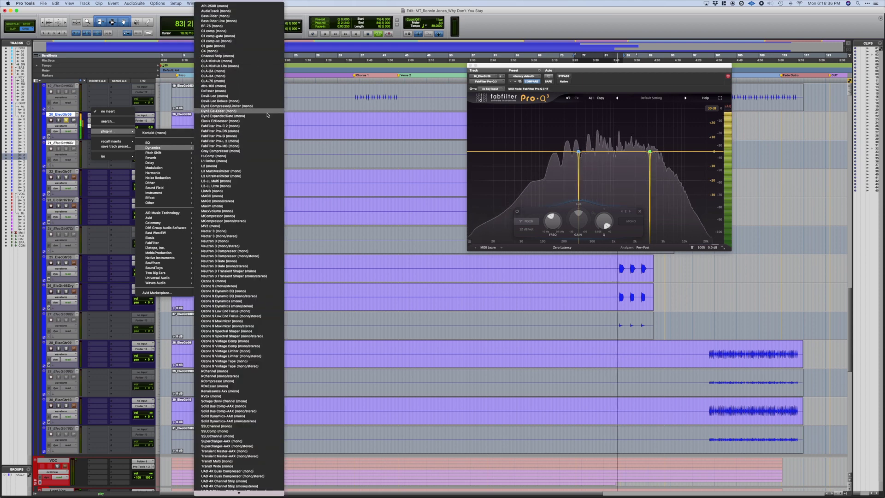
click(264, 132)
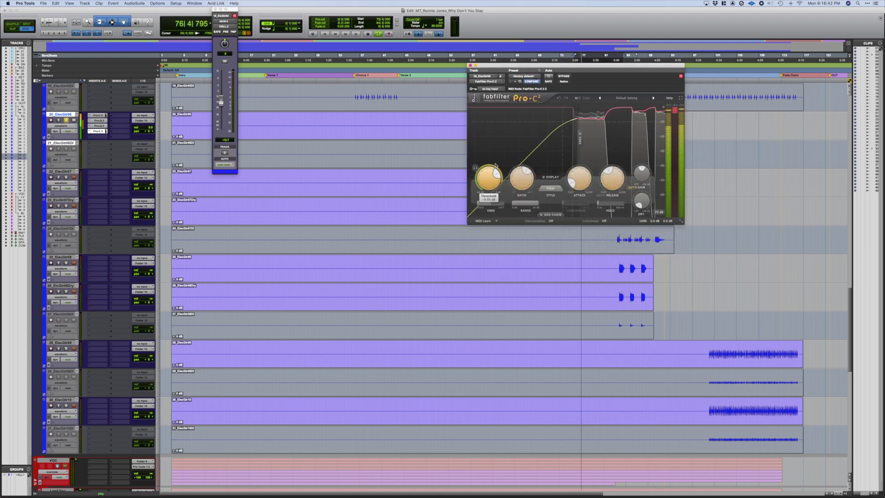
mouse_move(604, 181)
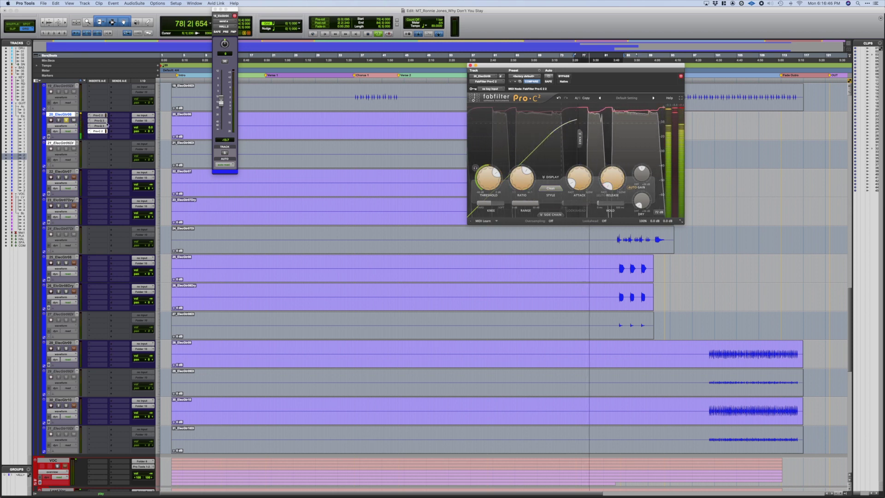
Adjust ElecGtr06's track volume after the added processing.
click(152, 130)
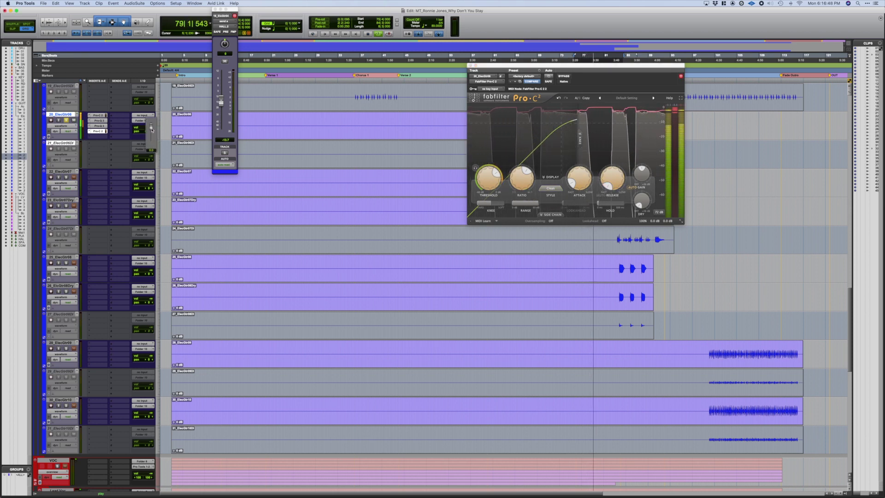
drag(152, 132, 152, 133)
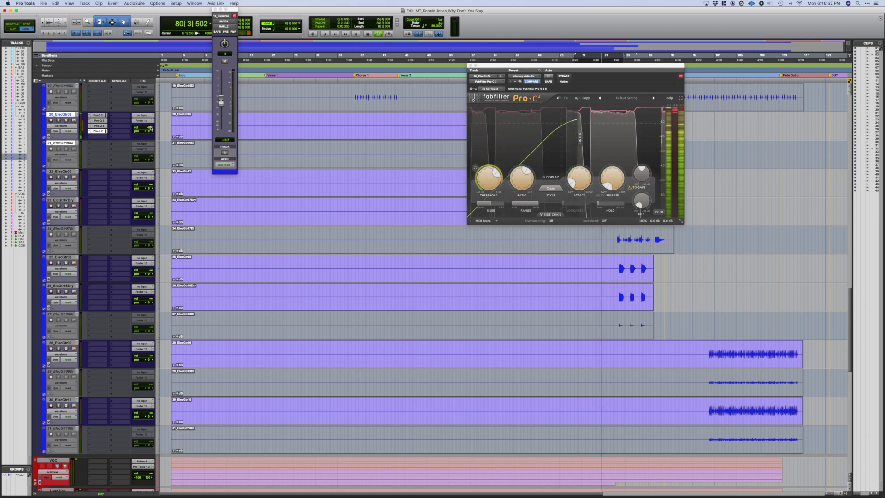
Add a send from ElecGtr06 to the SPACE reverb track at about -20 dB and close the Pro-C 2 window.
mouse_move(641, 172)
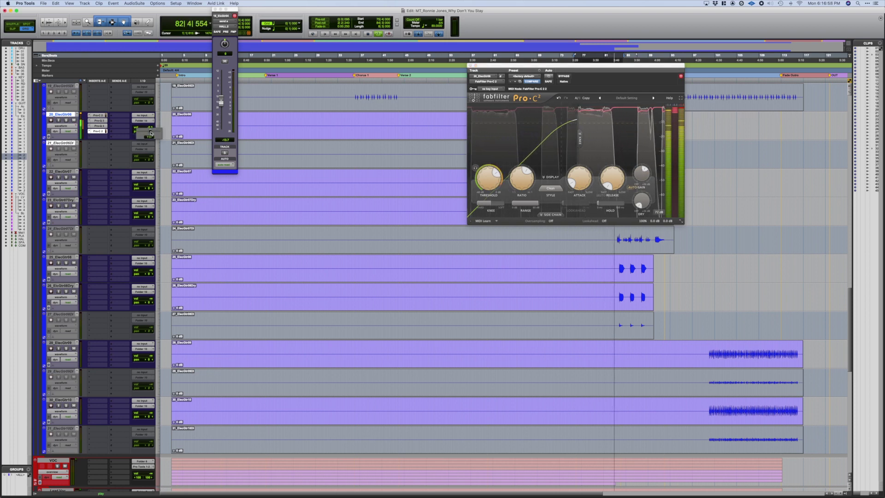
click(125, 115)
mouse_move(134, 145)
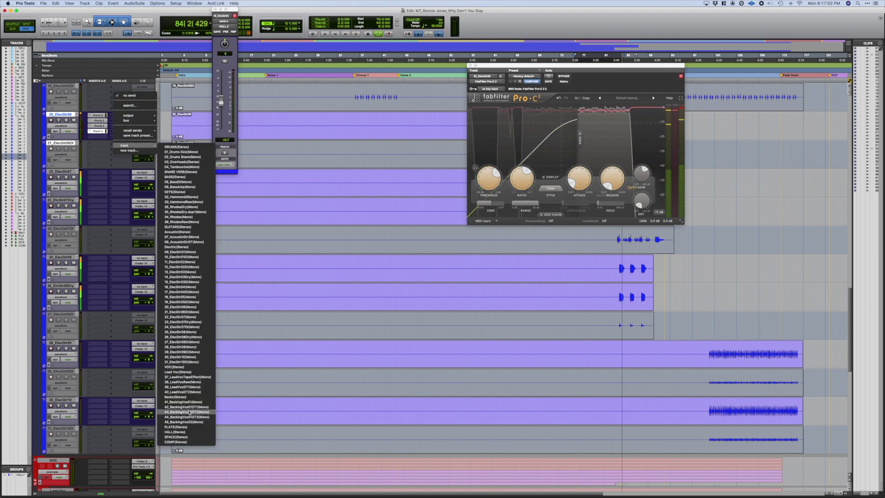
click(182, 244)
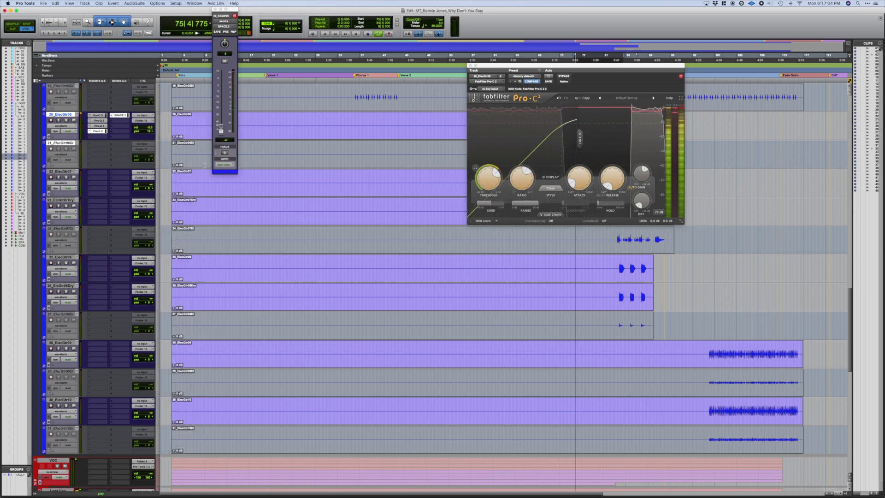
drag(221, 128, 222, 102)
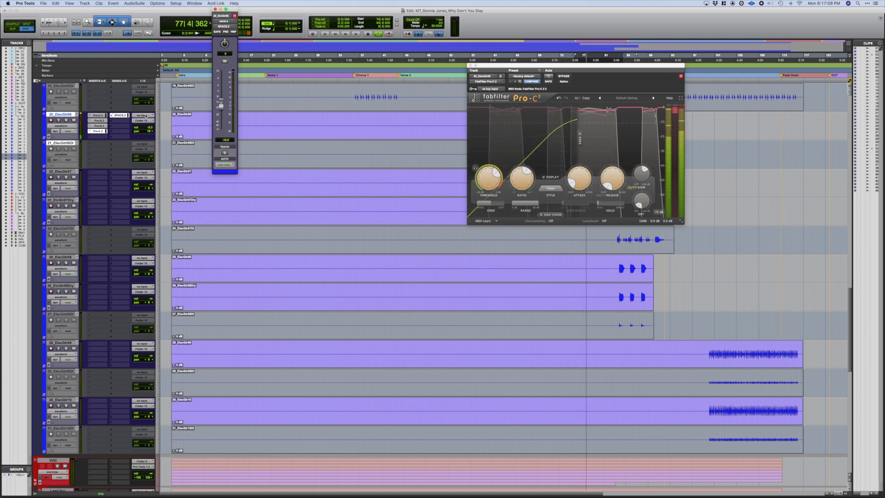
click(150, 128)
click(221, 108)
drag(221, 111, 221, 112)
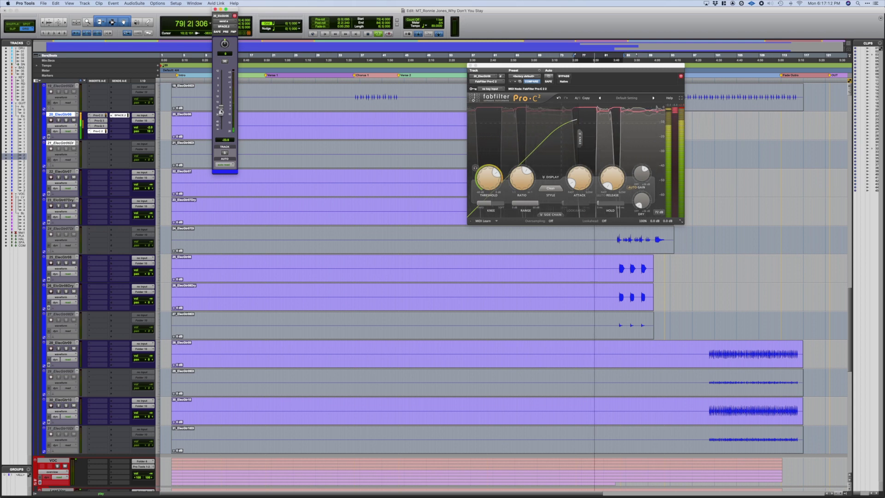
click(119, 100)
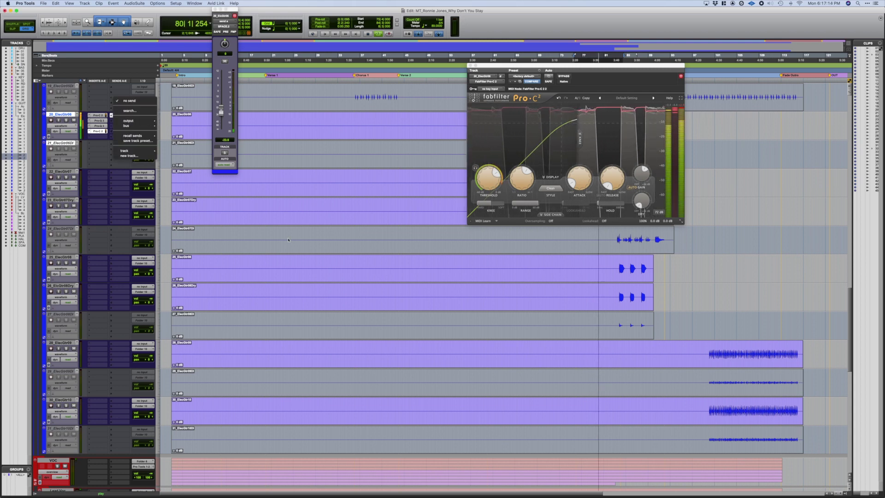
click(699, 177)
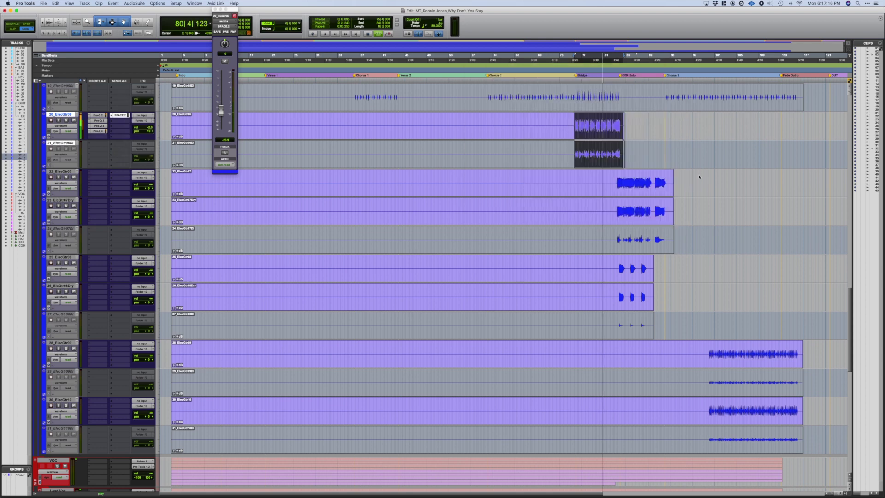
Set ElecGtr07 and ElecGtr07Dry to 0 dB while playing their solo section, and add a send from ElecGtr07 to PLATE.
drag(616, 178, 667, 217)
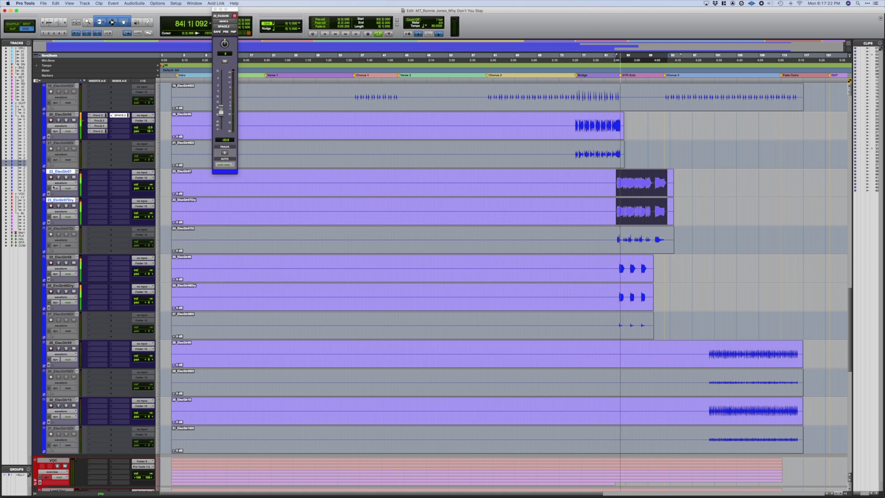
drag(152, 184, 156, 168)
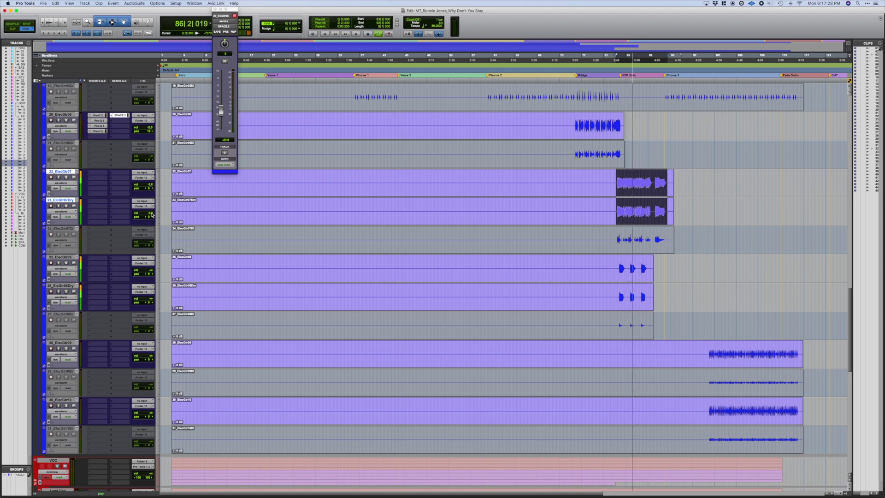
click(113, 176)
mouse_move(122, 203)
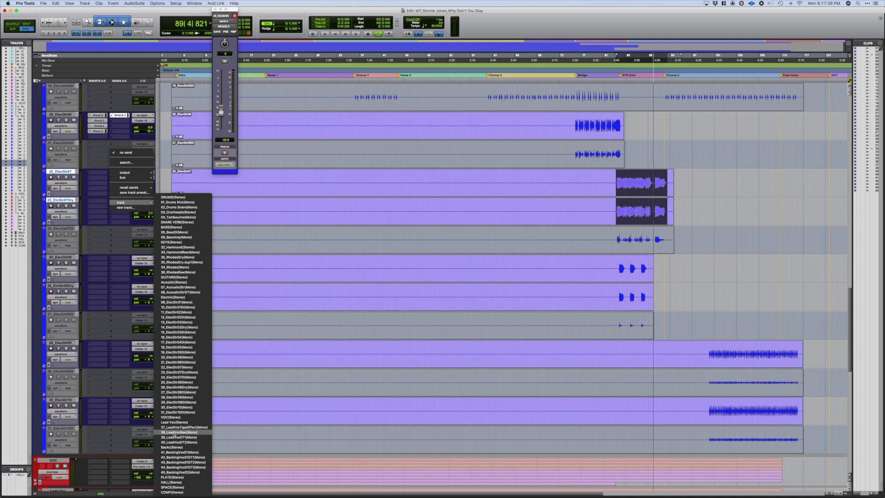
click(173, 477)
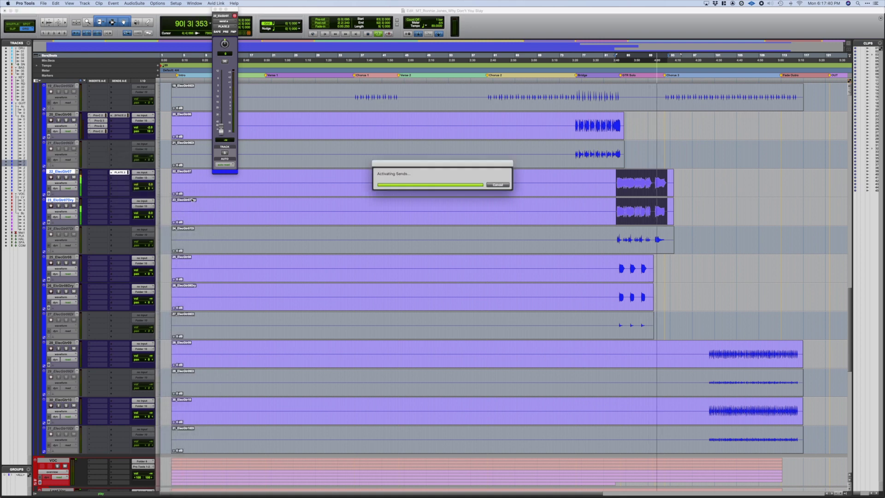
Set ElecGtr07's PLATE send to about -20 dB with a copy on ElecGtr07Dry, and pan the tracks partly left and right respectively.
drag(220, 130, 220, 100)
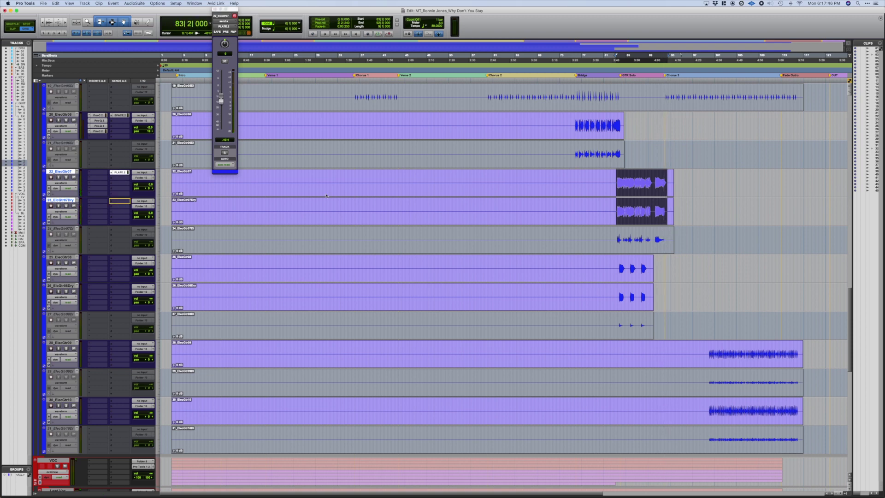
key(space)
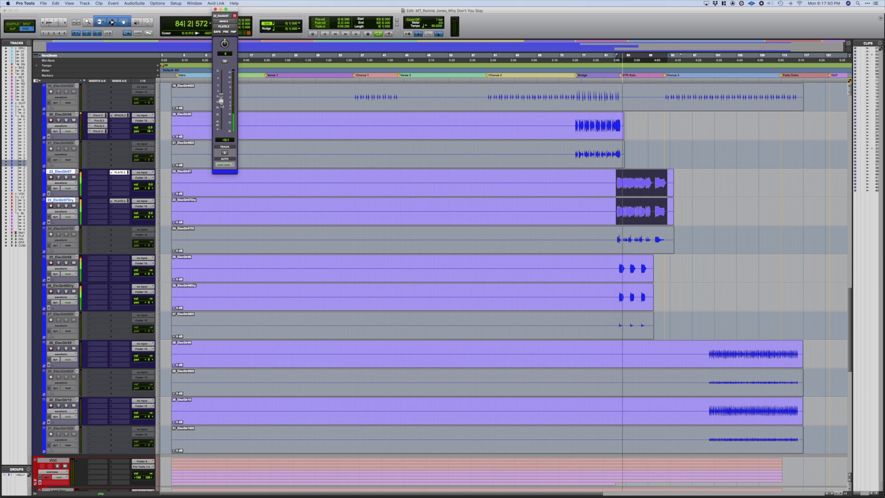
drag(221, 109, 222, 112)
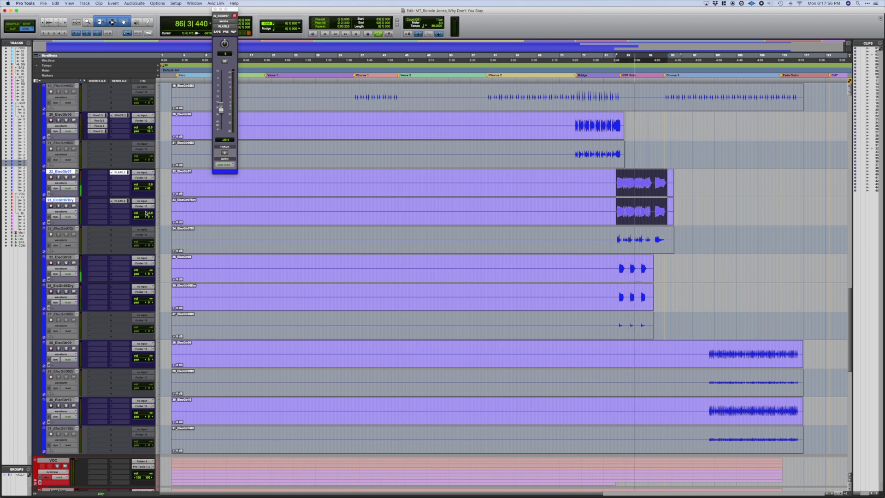
drag(149, 219, 152, 219)
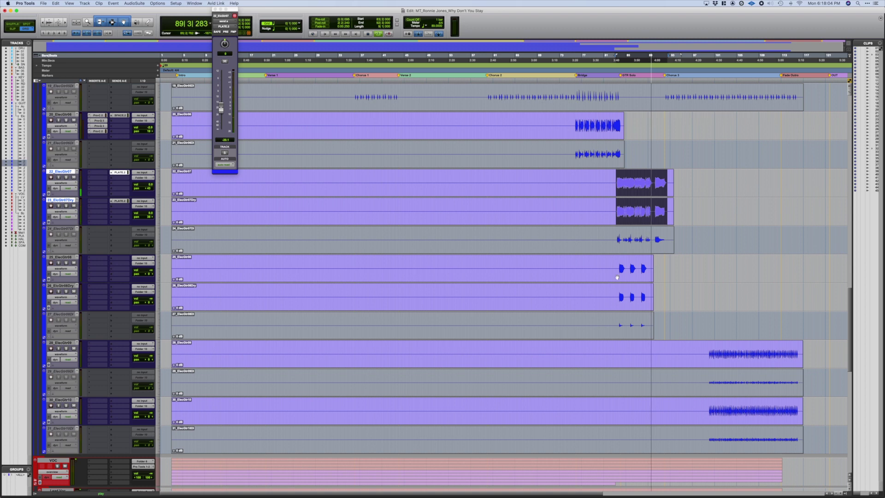
Play the soloed guitar-solo section of ElecGtr08 and ElecGtr08Dry and set both track volumes to -4 dB.
drag(618, 266, 646, 309)
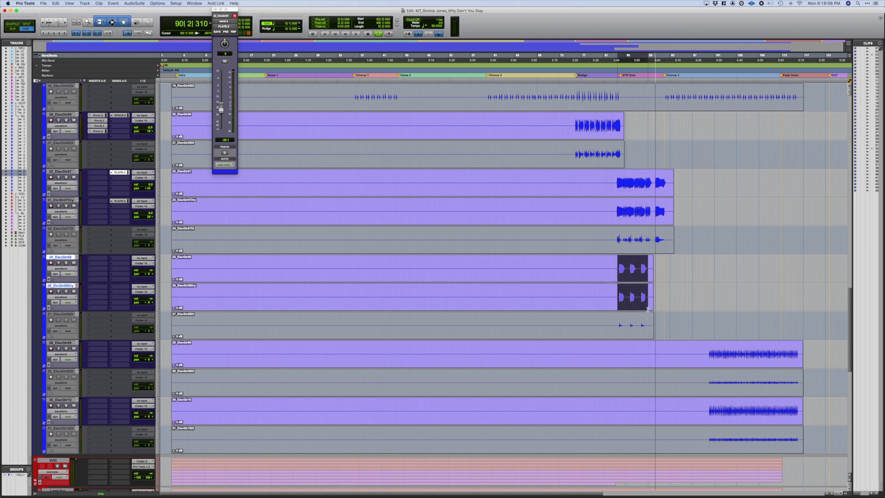
key(space)
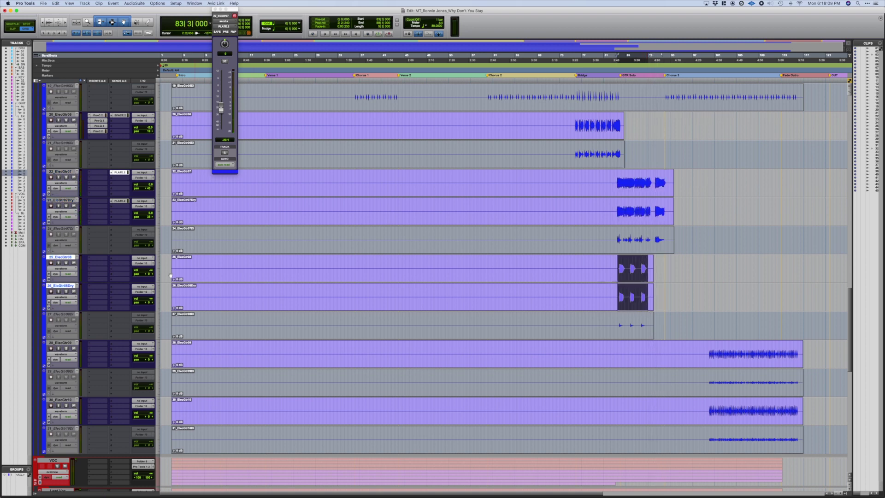
key(space)
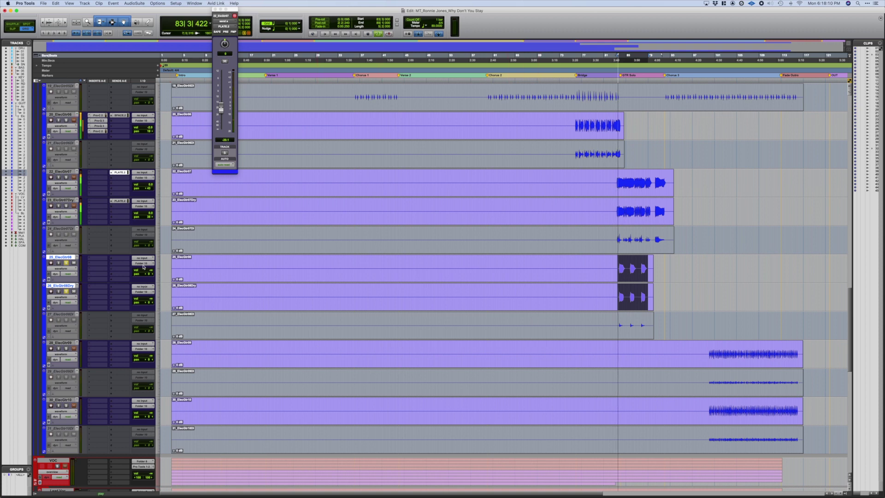
drag(150, 272, 153, 257)
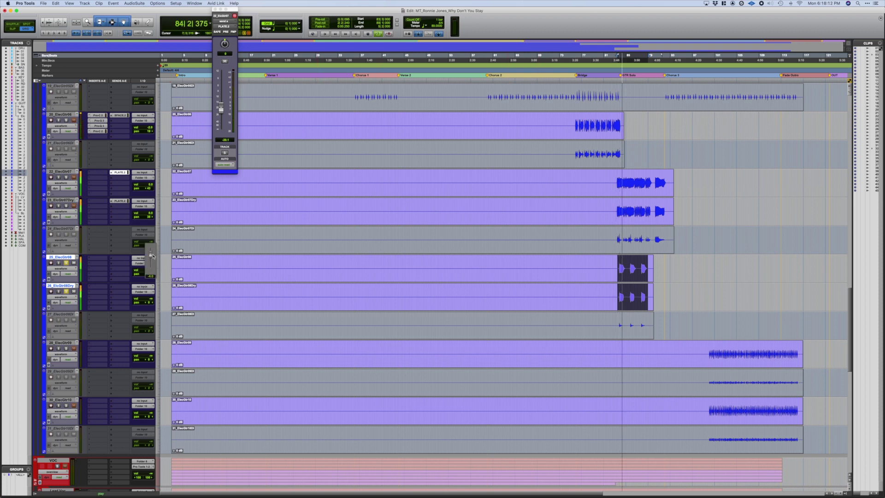
click(152, 300)
drag(156, 290, 159, 277)
Pan ElecGtr08 hard right and ElecGtr08Dry hard left.
click(150, 277)
click(148, 303)
drag(184, 306, 183, 306)
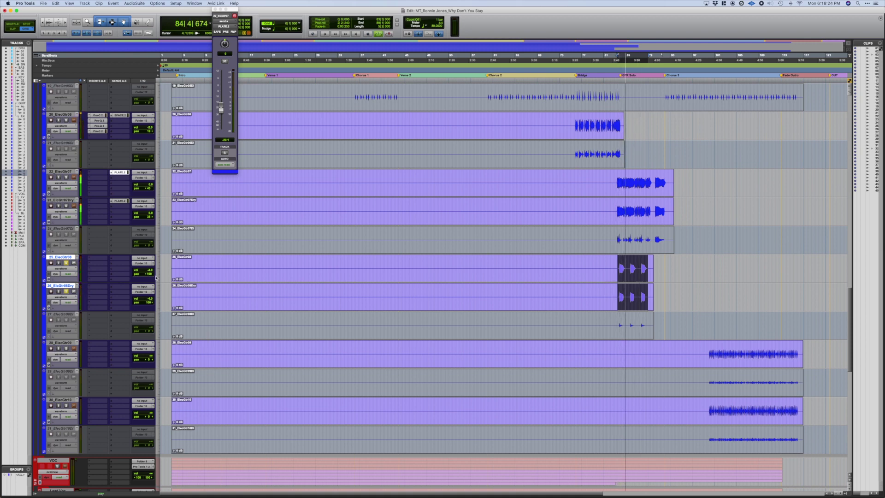
drag(149, 303, 149, 304)
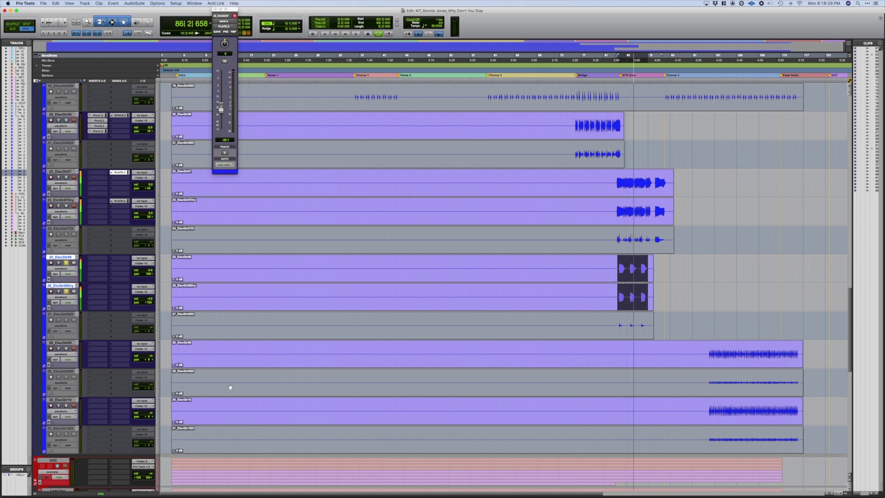
Lower the volume automation over ElecGtr06's last phrase at the end of the Bridge by about 4 dB.
scroll(230, 384, down, 1)
scroll(231, 383, down, 1)
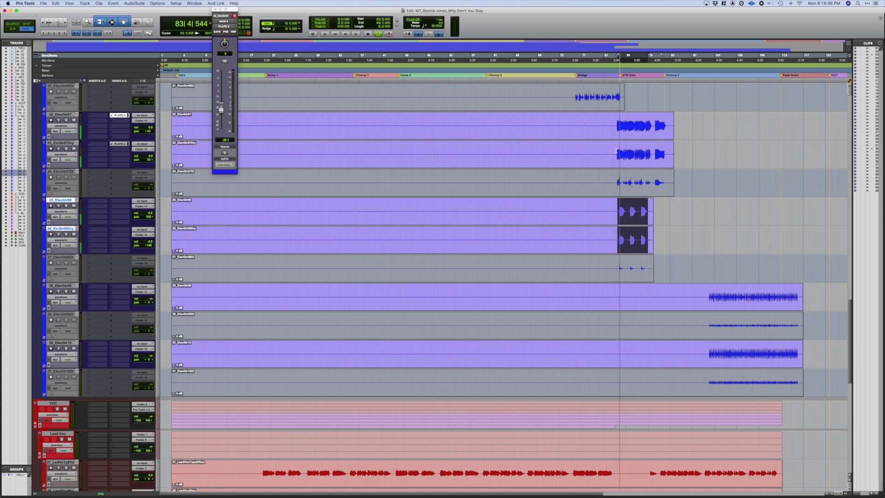
scroll(616, 151, up, 3)
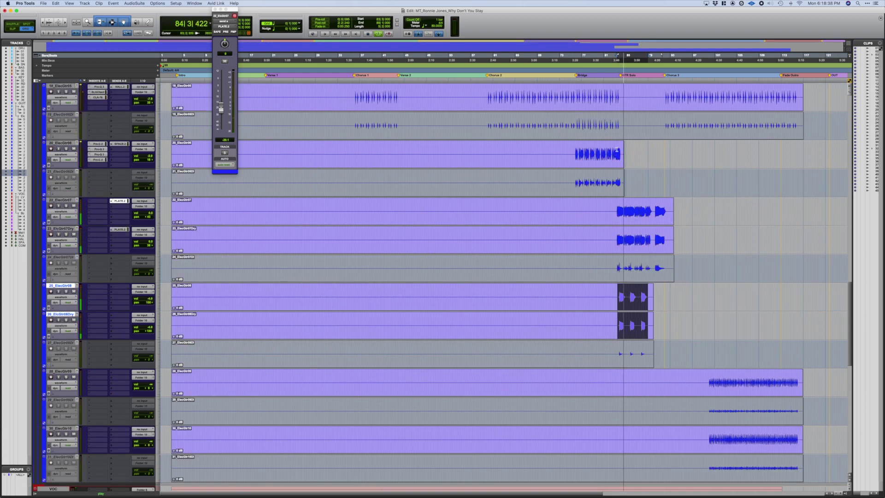
drag(617, 149, 623, 151)
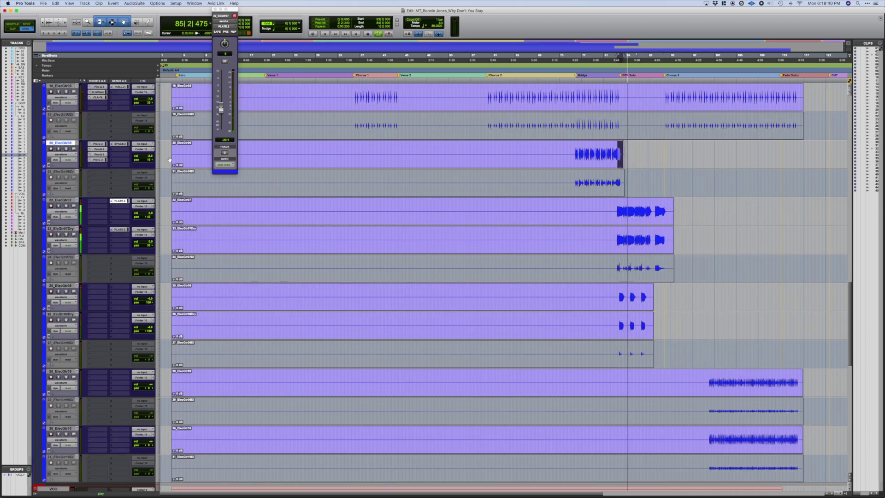
key(super+equal)
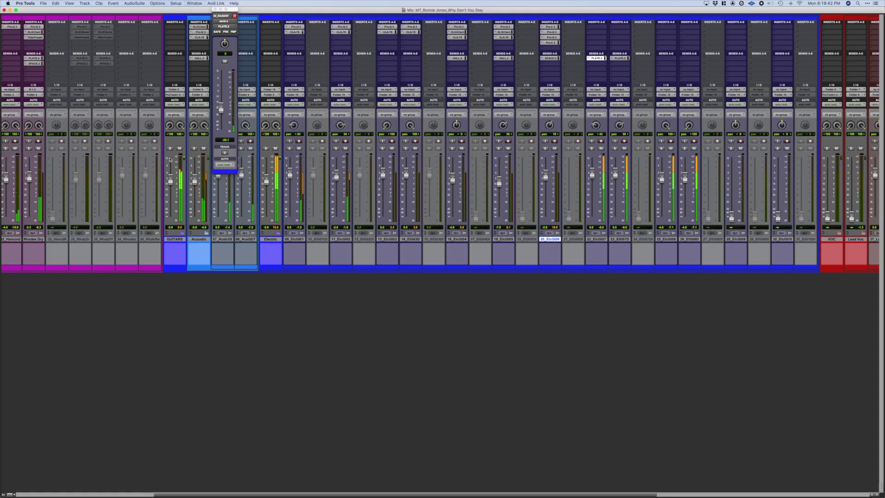
key(super+equal)
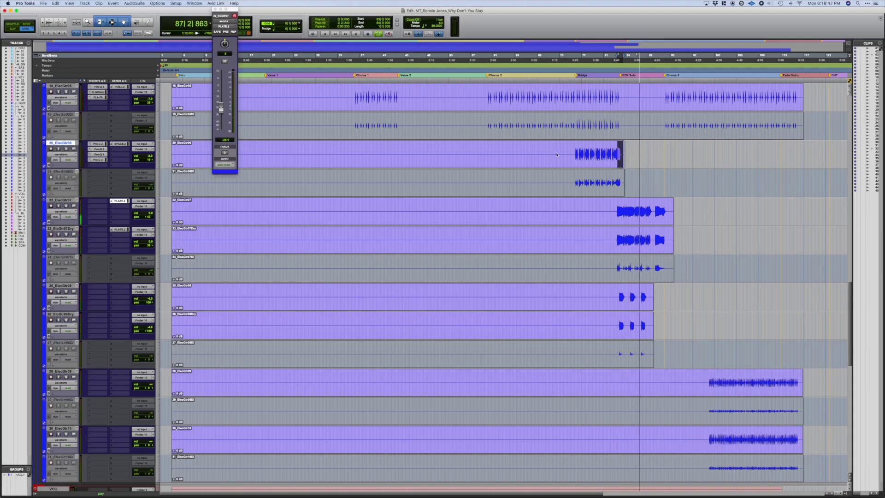
key(ctrl+minus)
key(super+bracketright)
key(super+bracketright)
key(space)
drag(489, 152, 518, 155)
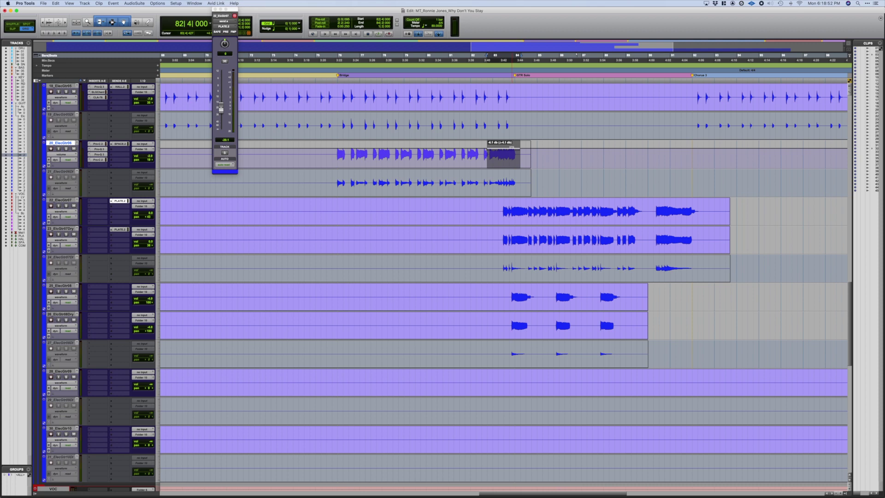
key(space)
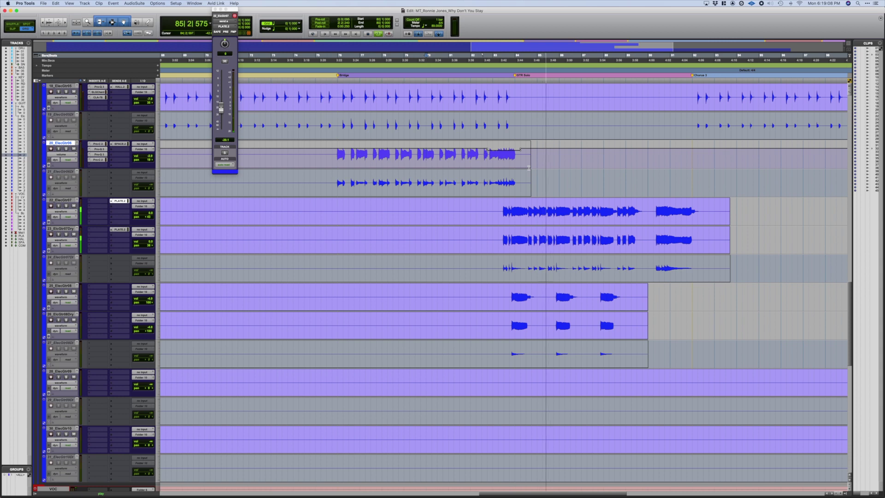
Select the played section of ElecGtr09 through ElecGtr10 in the last chorus and play it with both guitars soloed.
key(alt+a)
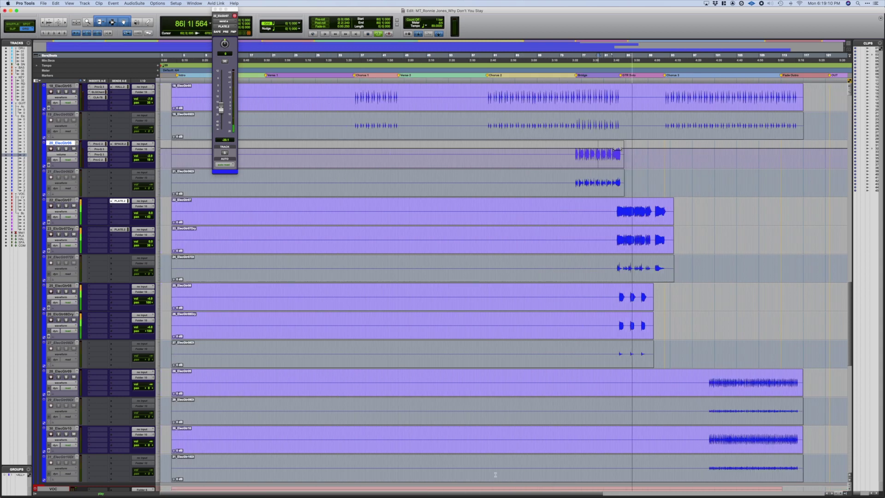
scroll(509, 395, down, 1)
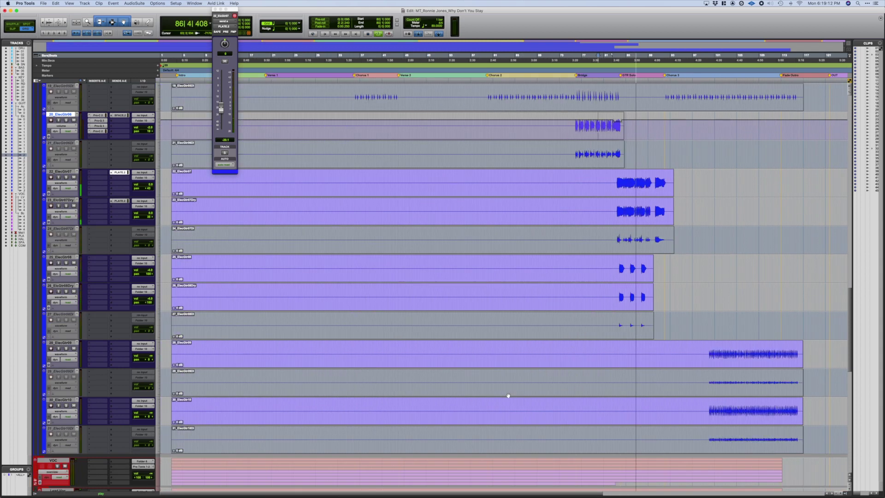
scroll(488, 375, right, 5)
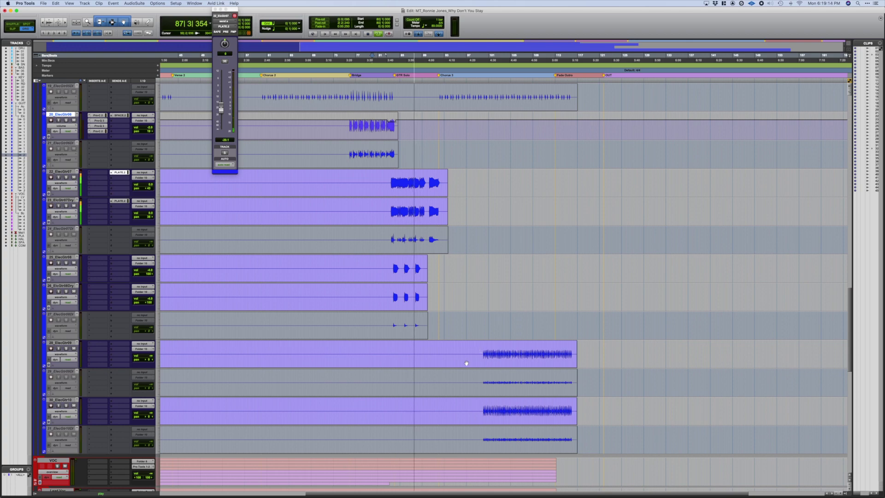
key(space)
scroll(328, 340, up, 5)
scroll(329, 339, down, 4)
scroll(476, 386, down, 4)
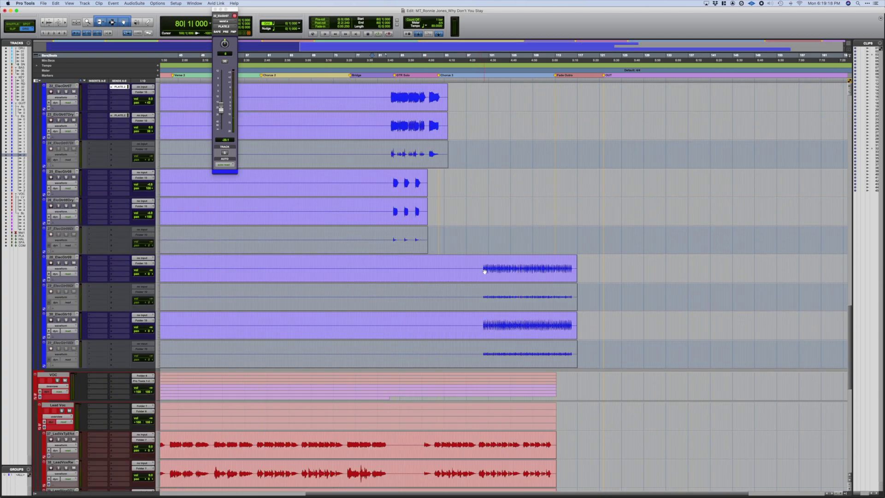
drag(482, 266, 573, 328)
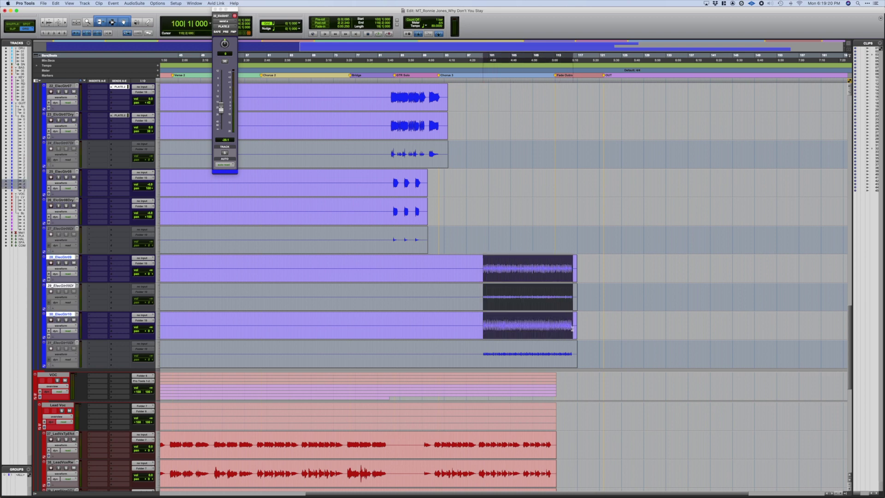
key(space)
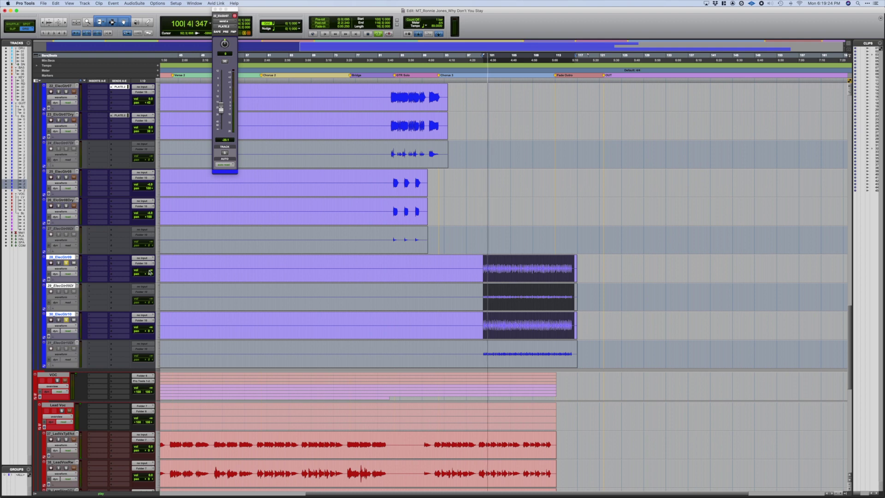
Insert FabFilter Pro-Q 3 on ElecGtr09 and add a bell boost of about 4 dB near 2.8 kHz.
click(104, 260)
mouse_move(105, 259)
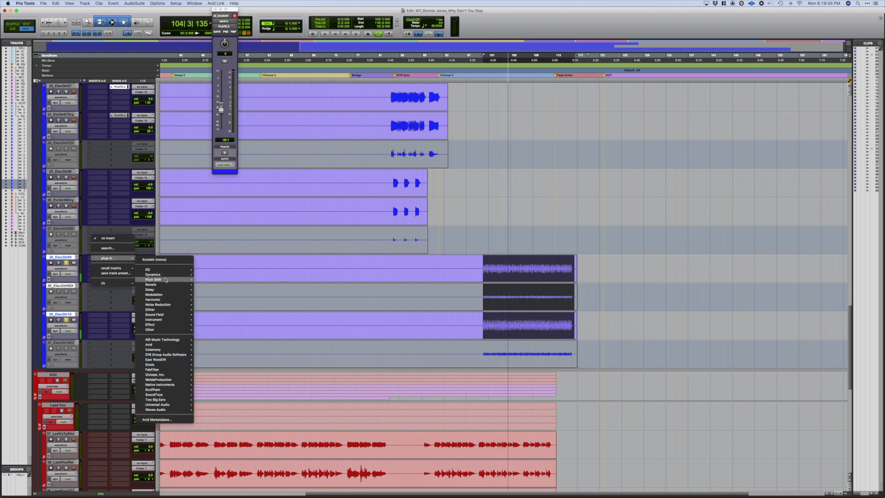
mouse_move(168, 271)
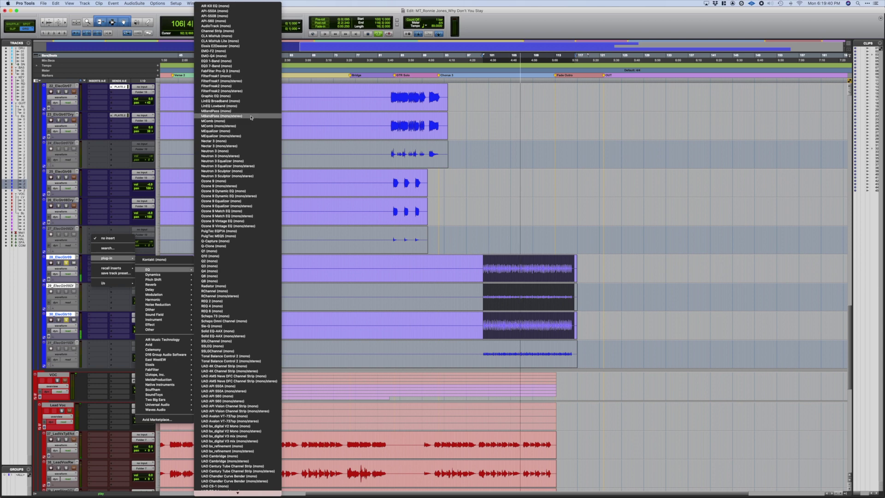
click(257, 72)
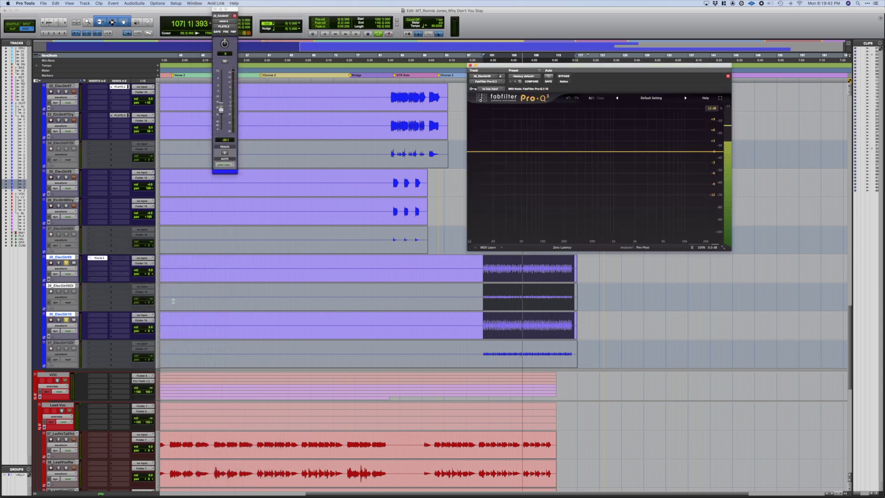
click(67, 263)
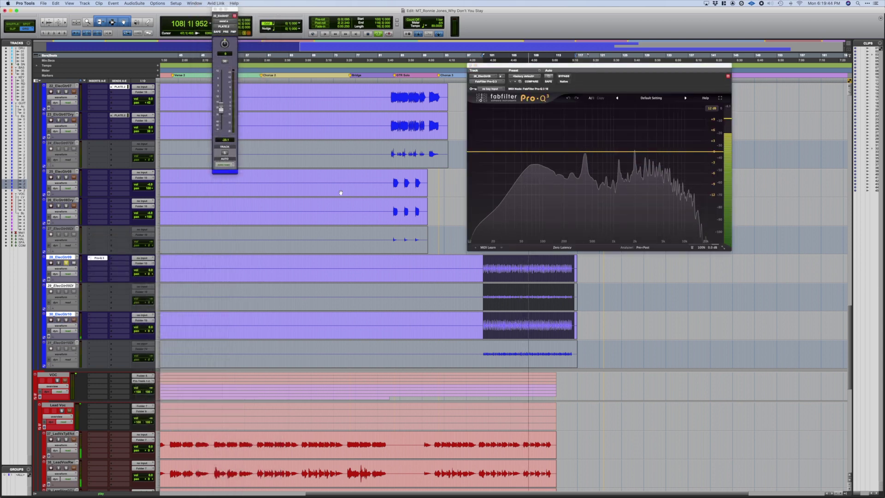
click(646, 155)
drag(646, 152, 647, 133)
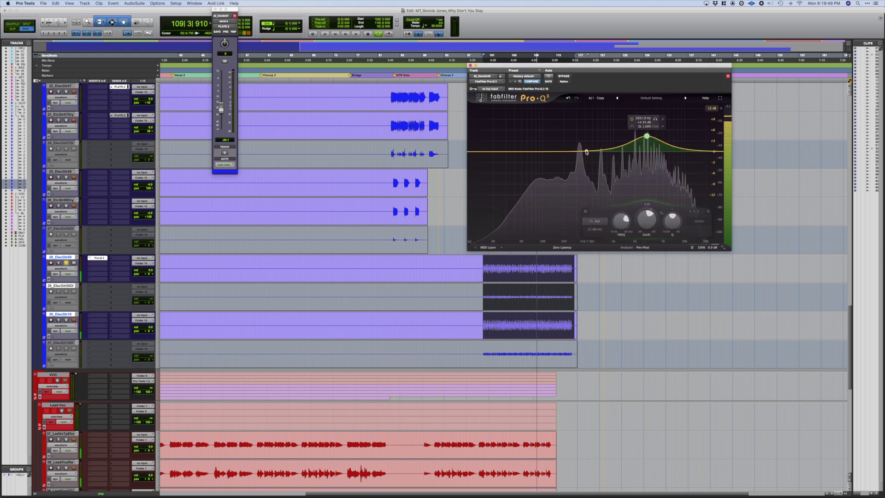
Add a dynamic dip near 290 Hz and a low cut near 100 Hz to ElecGtr09's Pro-Q 3.
drag(587, 153, 577, 157)
right_click(576, 157)
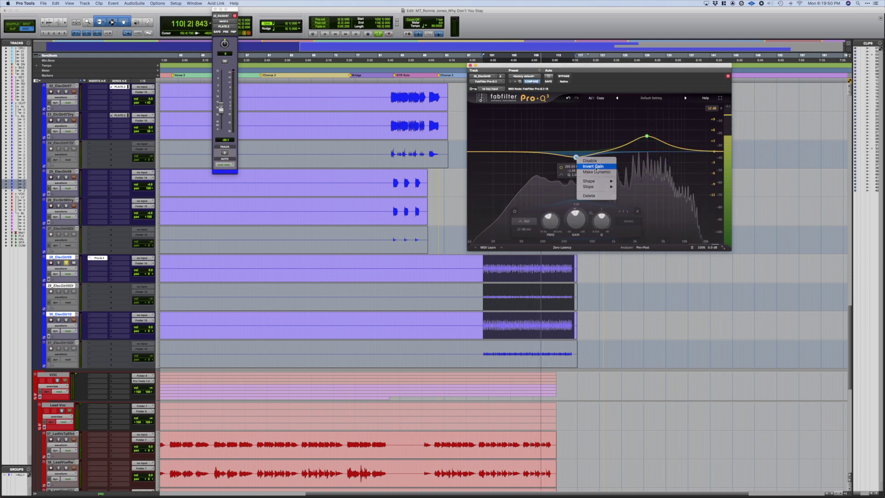
click(595, 166)
right_click(576, 146)
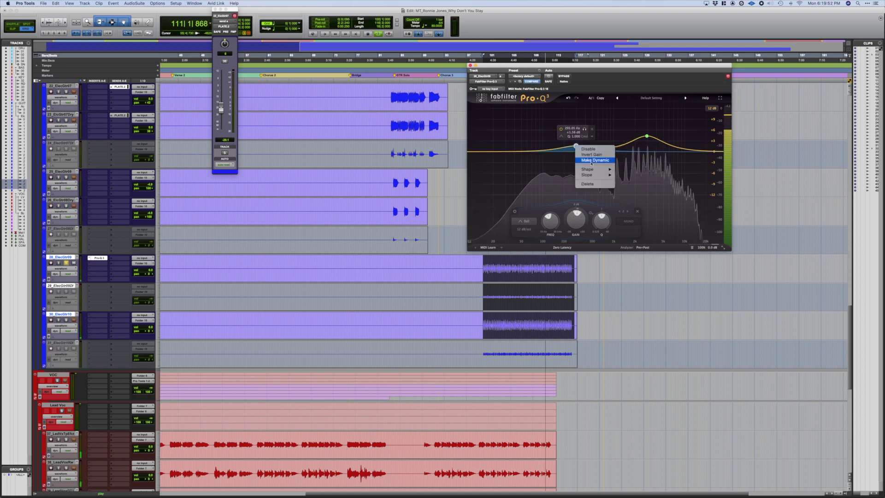
right_click(576, 157)
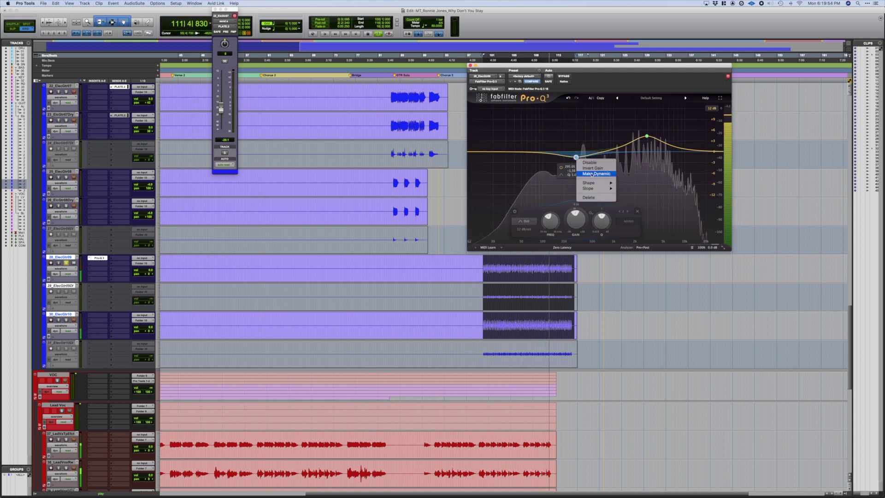
click(570, 161)
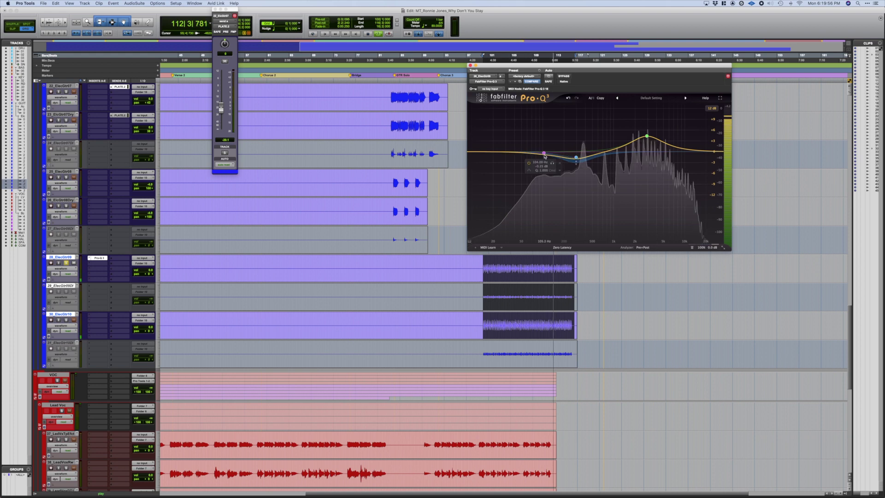
right_click(545, 159)
mouse_move(579, 185)
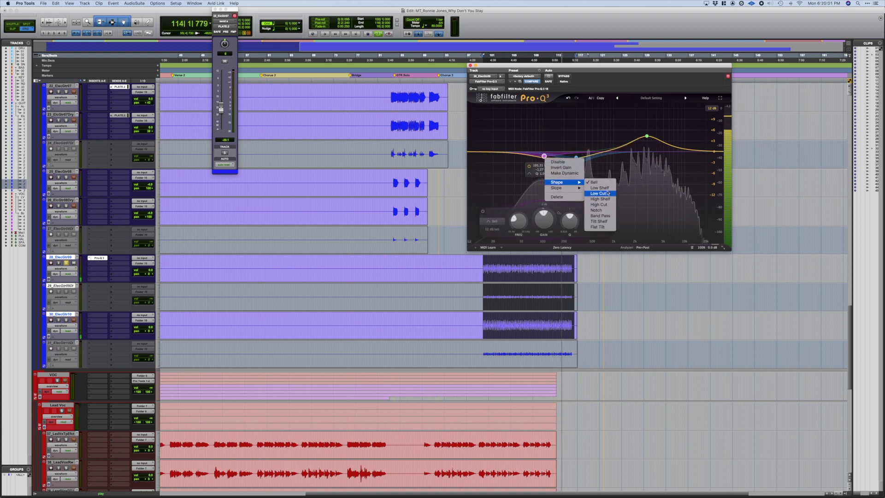
click(608, 193)
Add a high cut near 7 kHz to ElecGtr09's Pro-Q 3 and copy the EQ to ElecGtr10.
drag(674, 148, 675, 153)
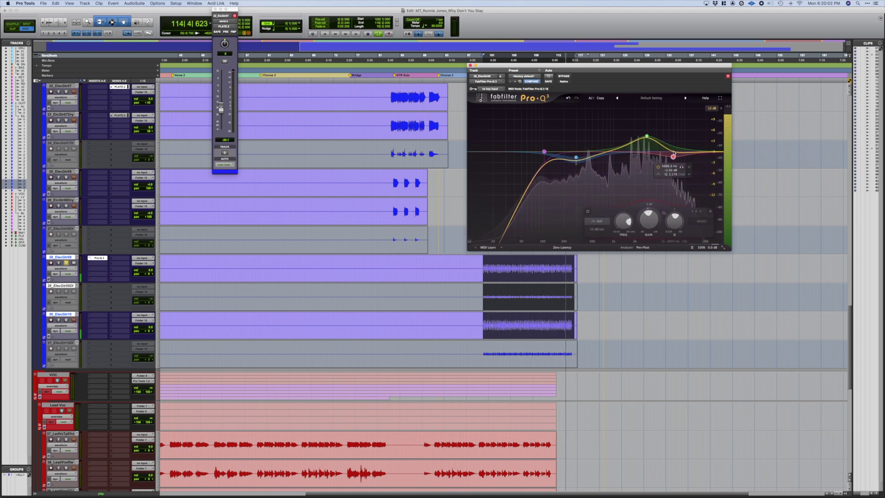
right_click(673, 157)
mouse_move(694, 182)
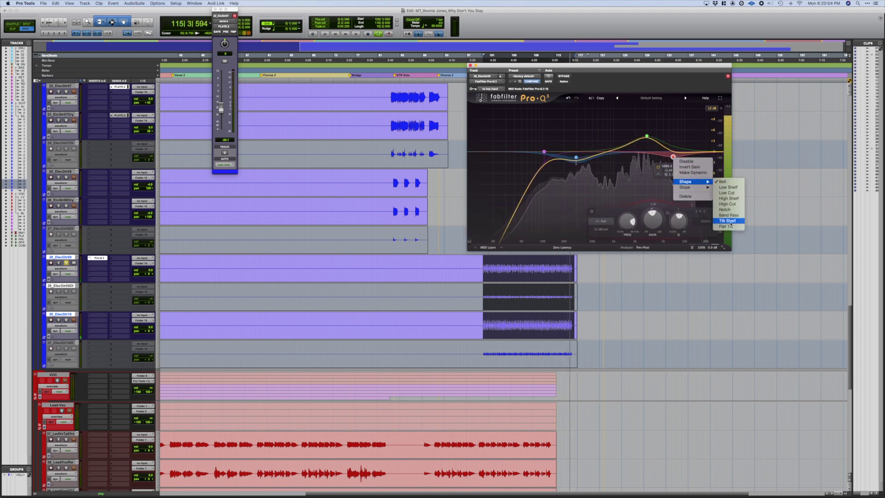
click(733, 204)
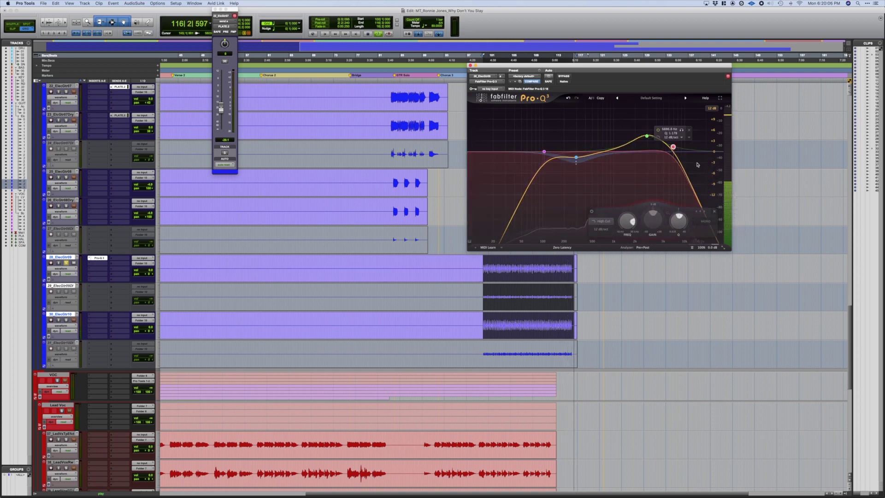
key(space)
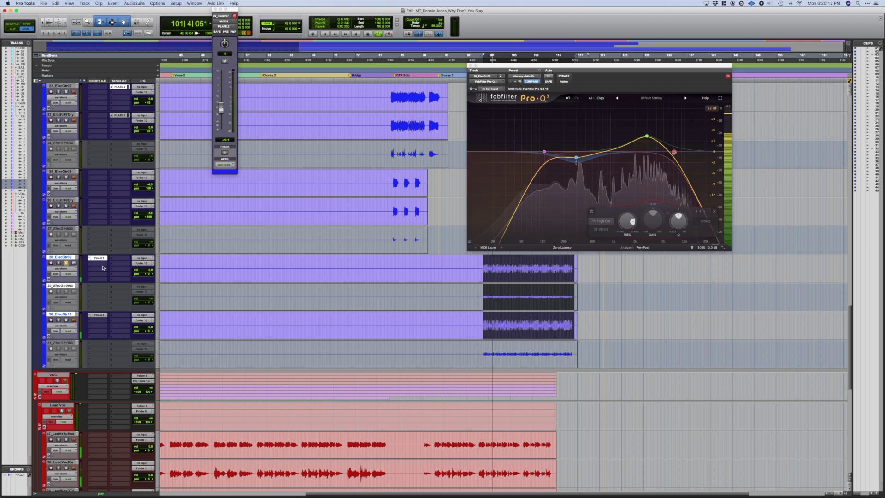
Insert SSLGChannel on ElecGtr09 in the slot directly below Pro-Q 3 and load its Rhythm Guitar preset.
click(97, 262)
mouse_move(111, 269)
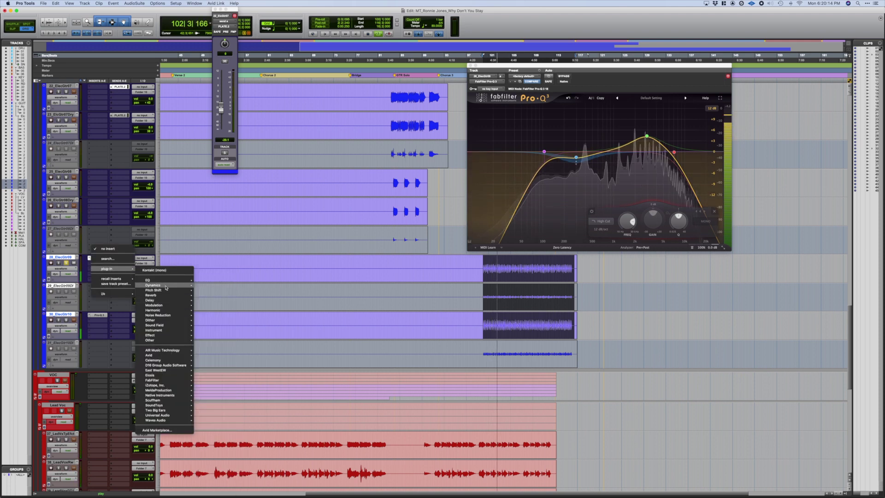
mouse_move(162, 286)
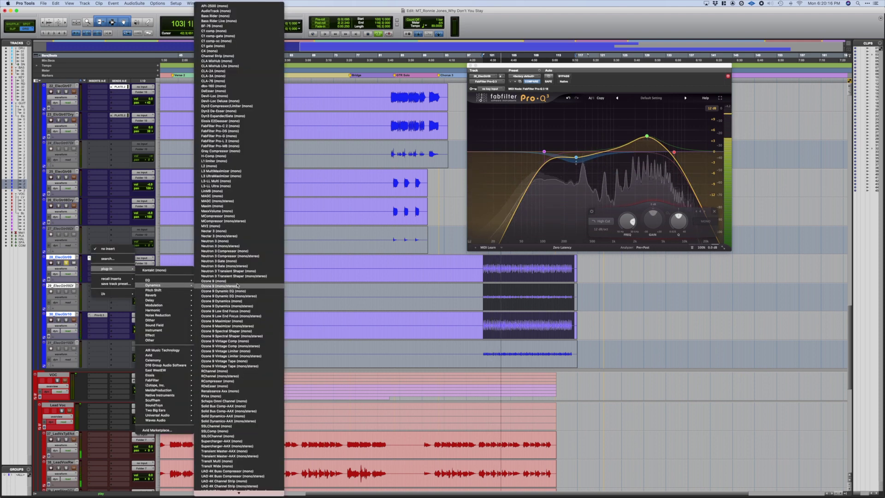
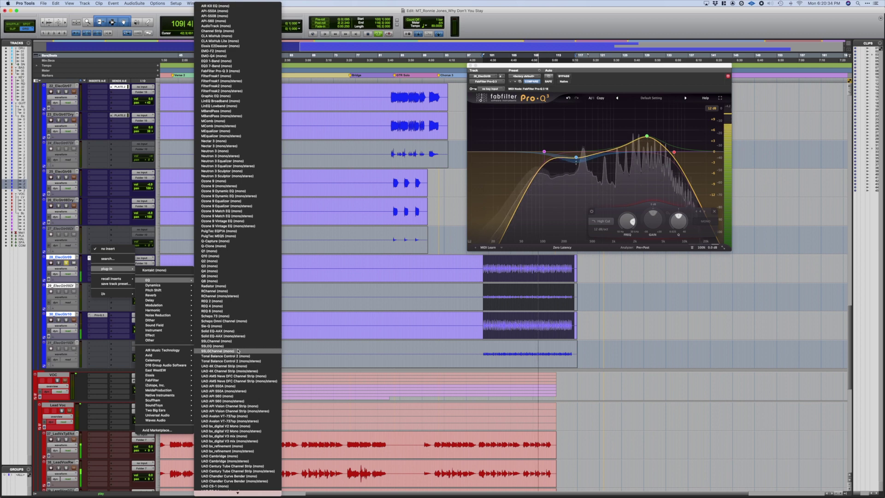
key(Escape)
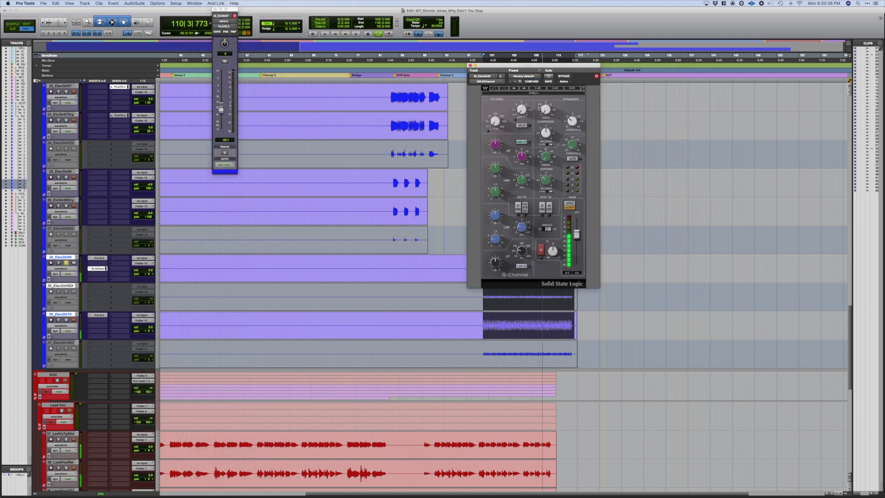
click(556, 87)
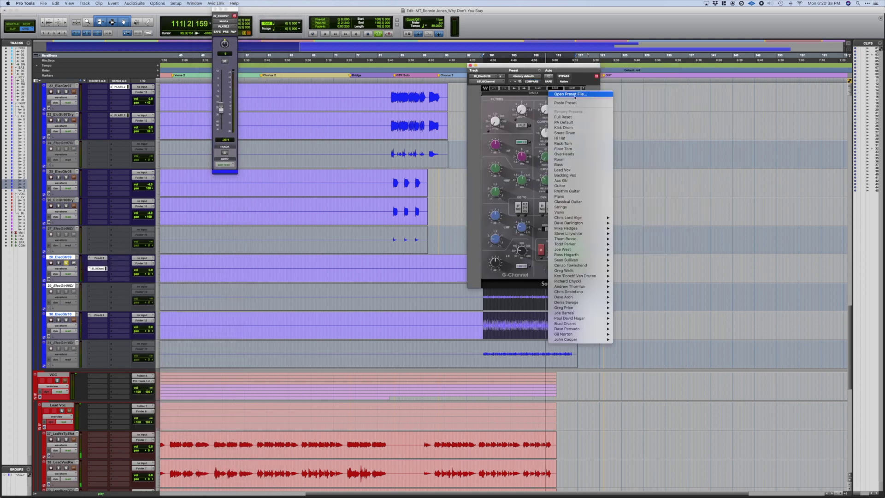
click(581, 186)
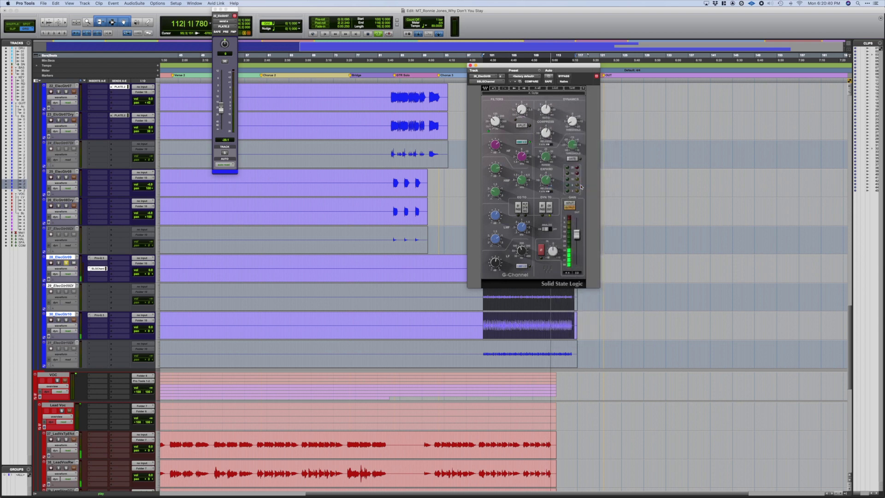
click(558, 88)
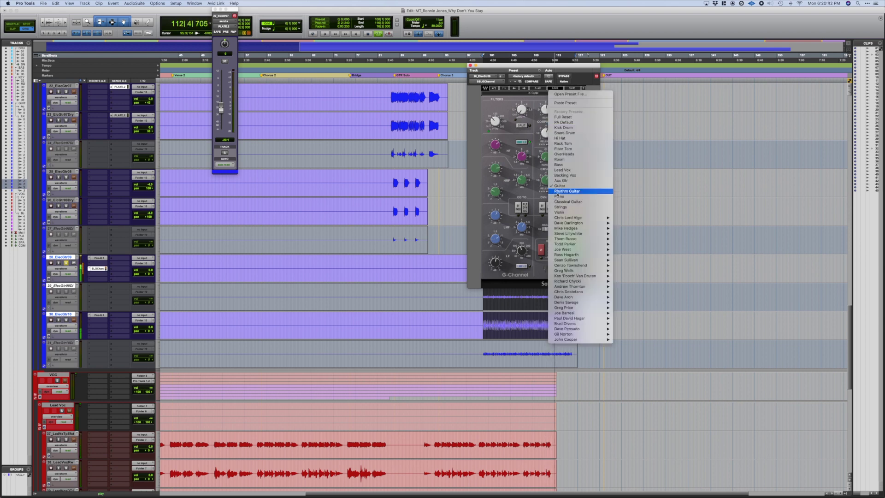
click(558, 192)
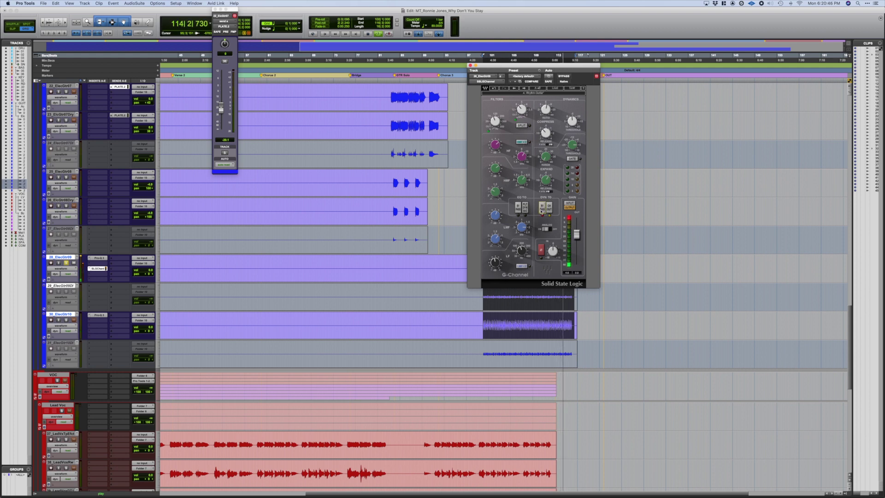
click(106, 267)
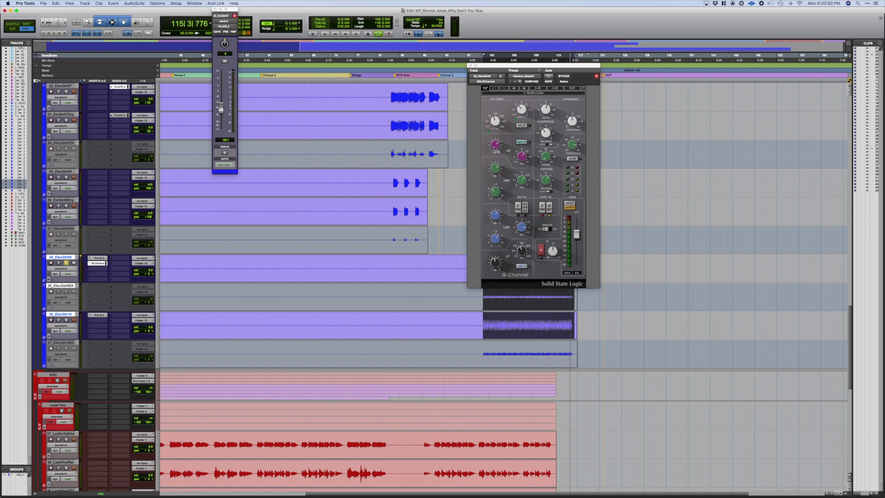
Adjust the HF, LMF and LF gain of the SSLGChannel on ElecGtr09.
click(495, 146)
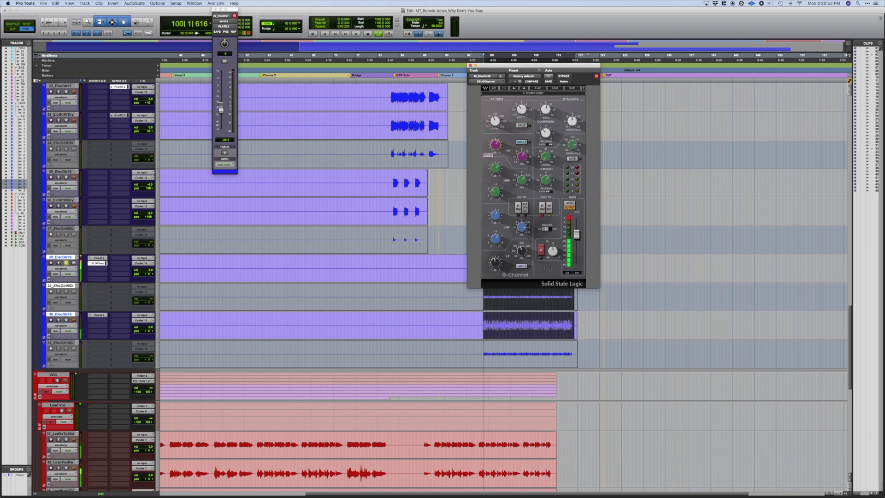
click(495, 216)
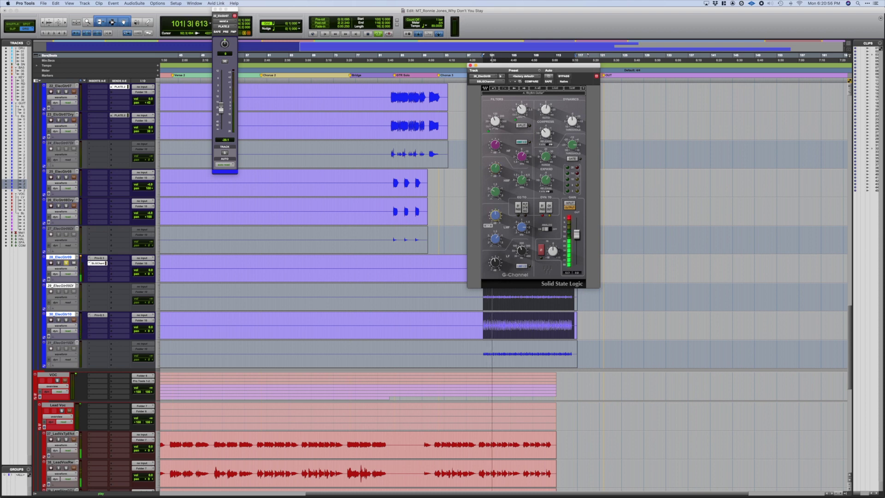
click(96, 268)
mouse_move(107, 268)
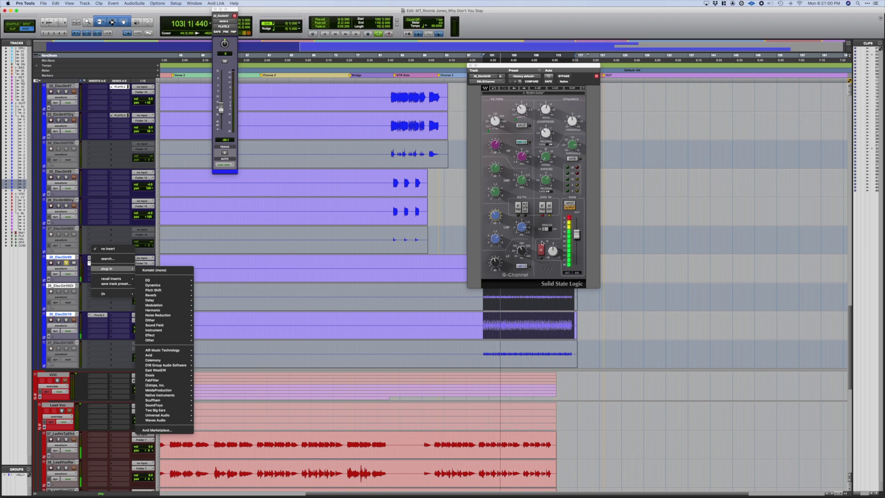
click(518, 256)
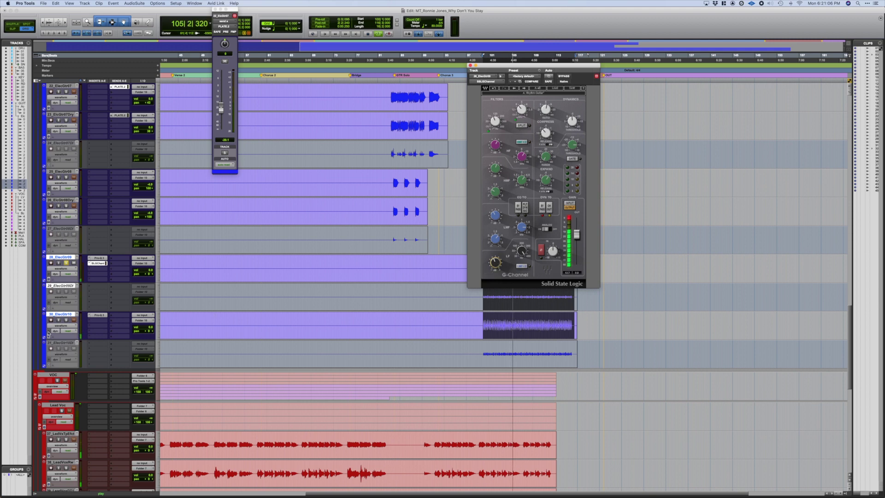
Insert the CLA-76 compressor on ElecGtr09 below the SSLGChannel and adjust its release.
click(95, 269)
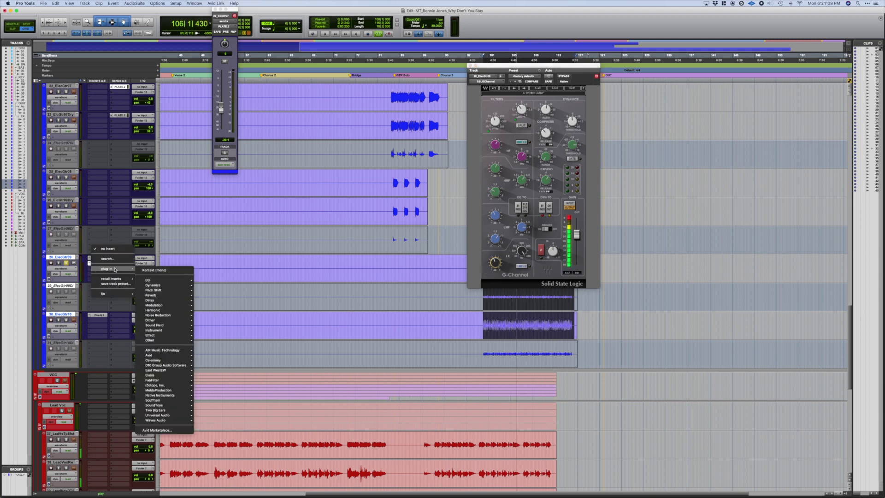
mouse_move(195, 287)
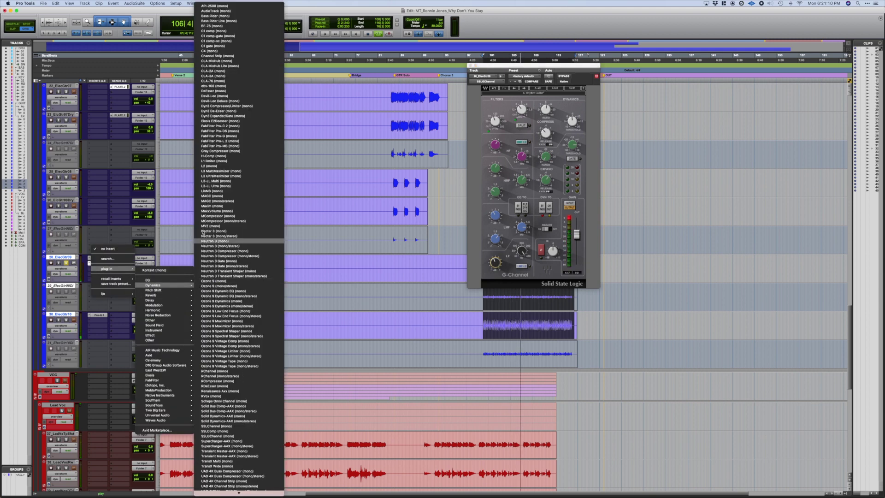
click(250, 84)
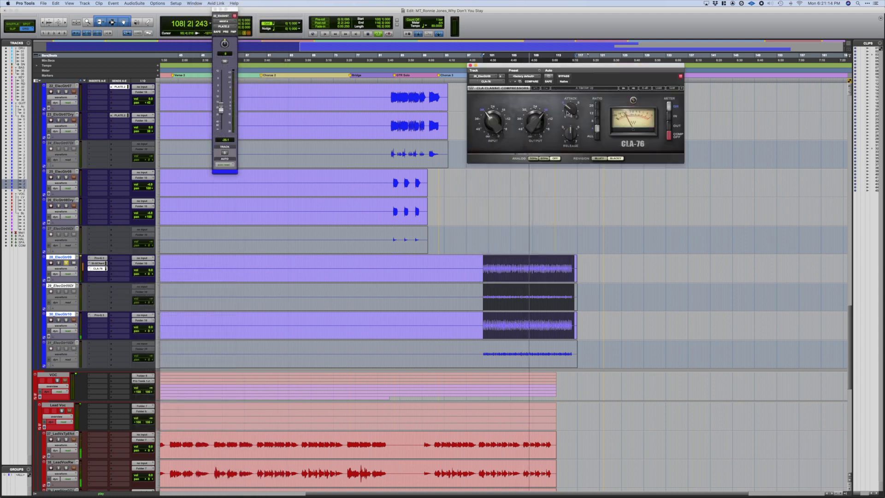
mouse_move(571, 134)
mouse_move(571, 134)
mouse_down()
mouse_move(571, 111)
mouse_move(570, 130)
mouse_up()
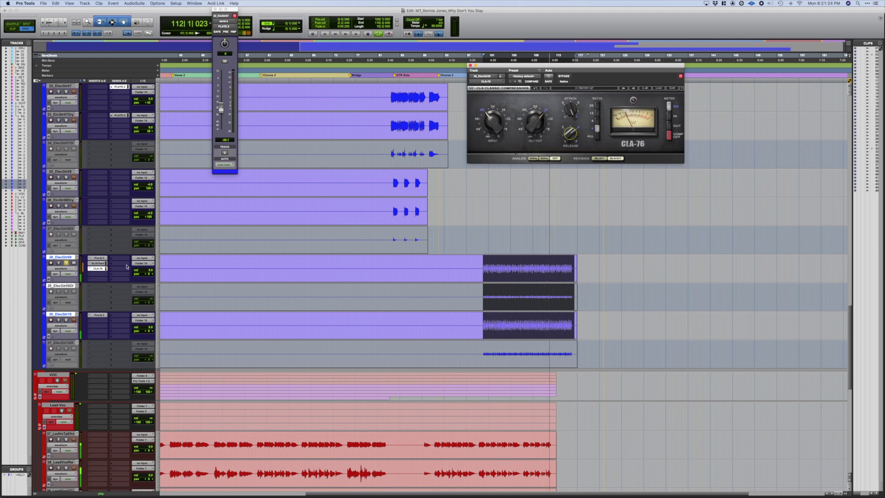
Copy the SSLGChannel and CLA-76 to ElecGtr10, and pan ElecGtr09 partly right and ElecGtr10 partly left.
drag(98, 263, 98, 326)
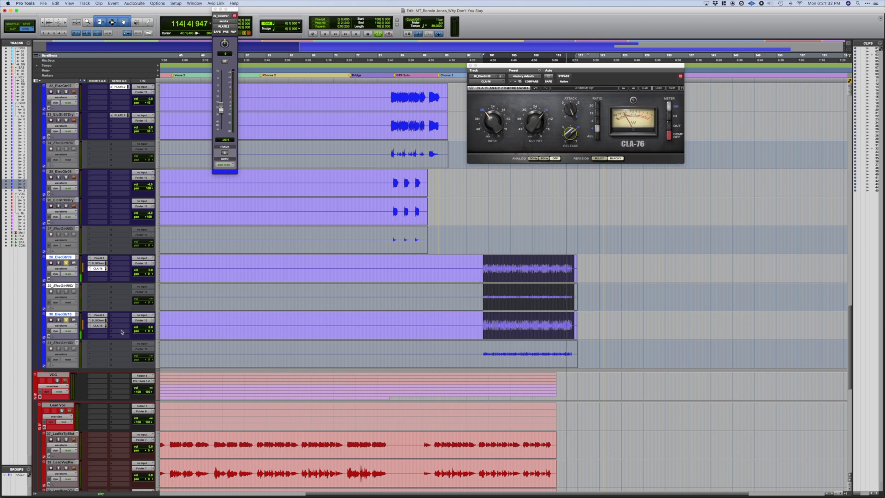
drag(150, 277, 156, 277)
drag(148, 331, 143, 332)
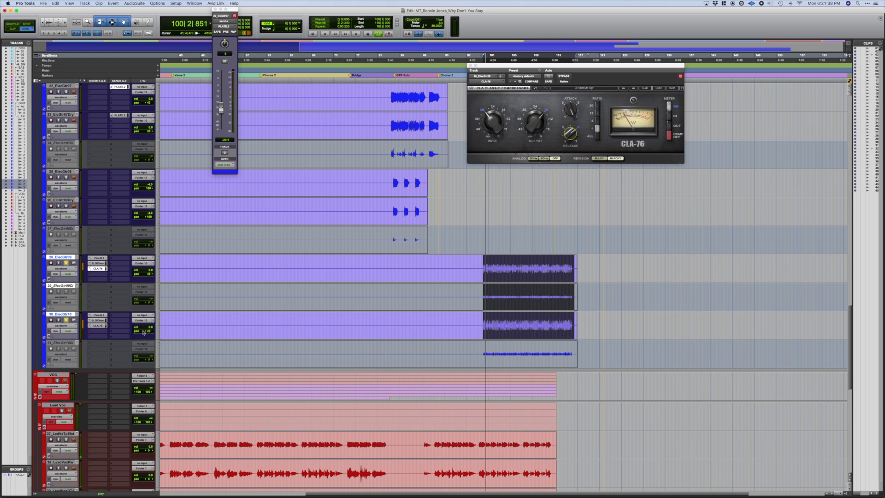
Add a send from ElecGtr09 to the PLATE track and raise the send level.
click(124, 261)
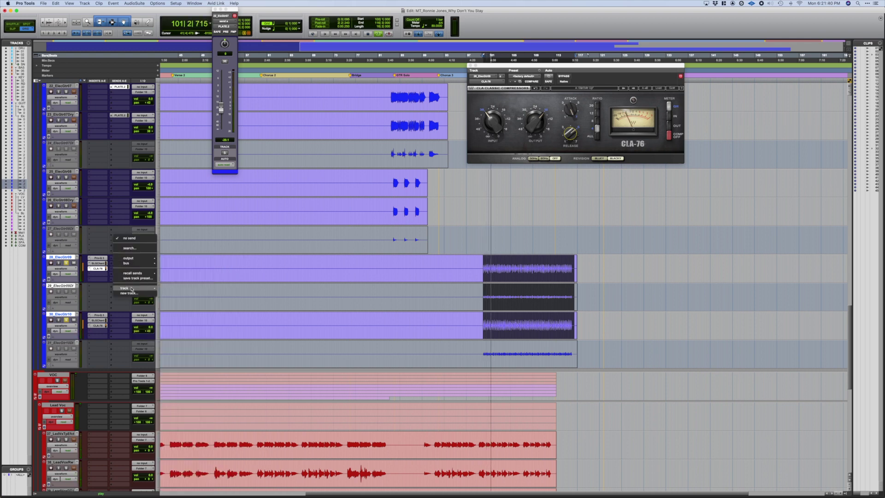
mouse_move(134, 288)
click(177, 478)
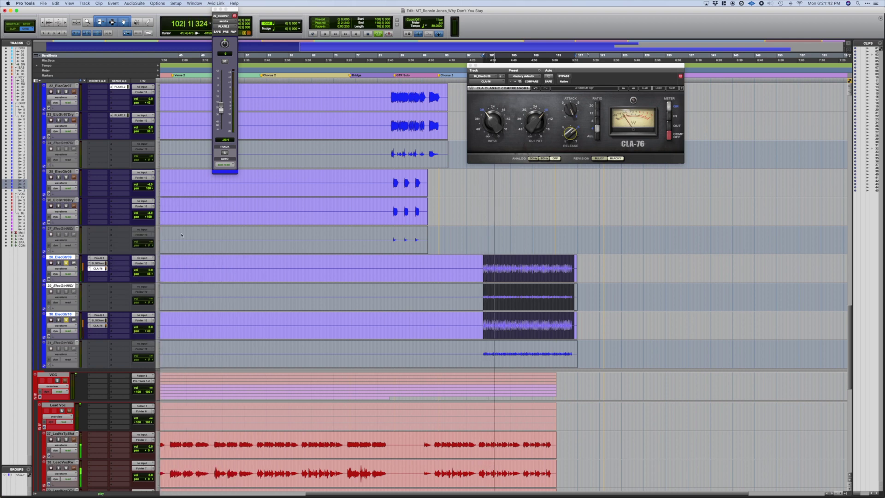
drag(221, 131, 225, 110)
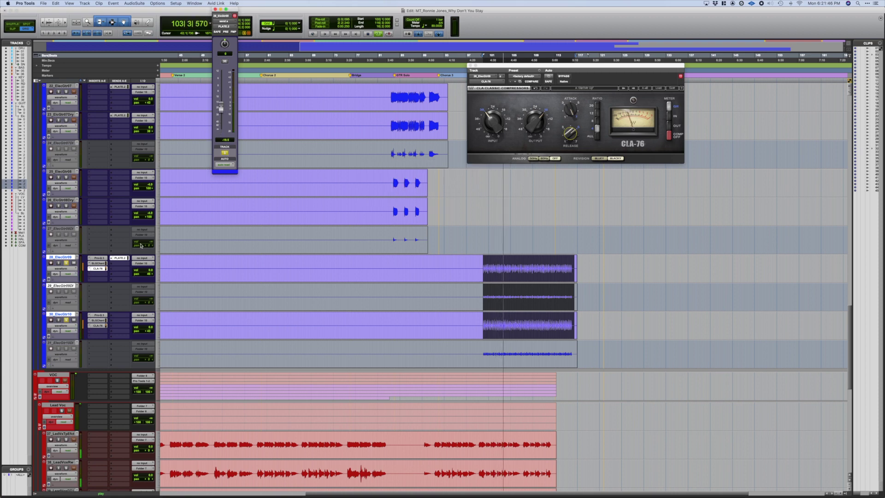
Lower ElecGtr09's PLATE send level slightly and copy the send to ElecGtr10.
click(128, 318)
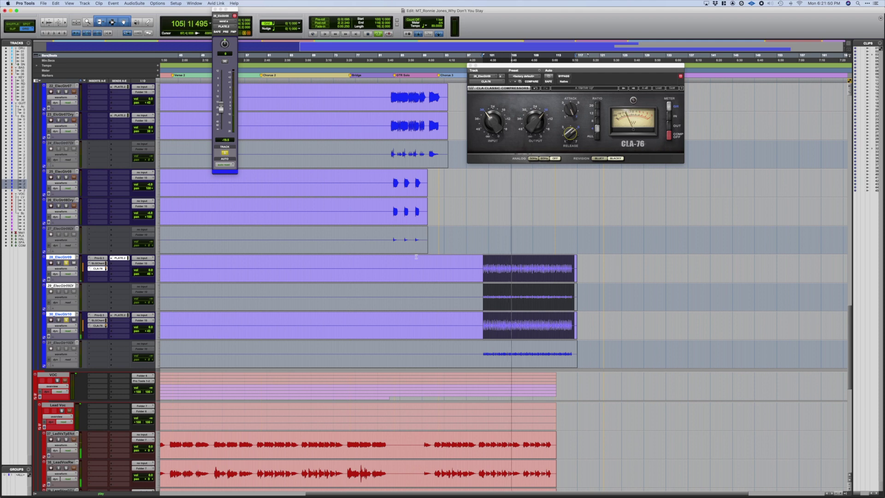
key(alt+a)
drag(221, 108, 223, 112)
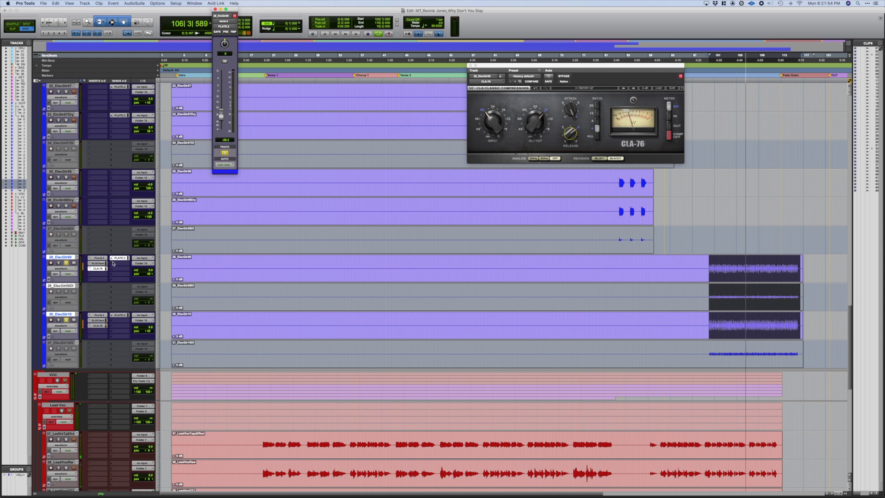
click(124, 316)
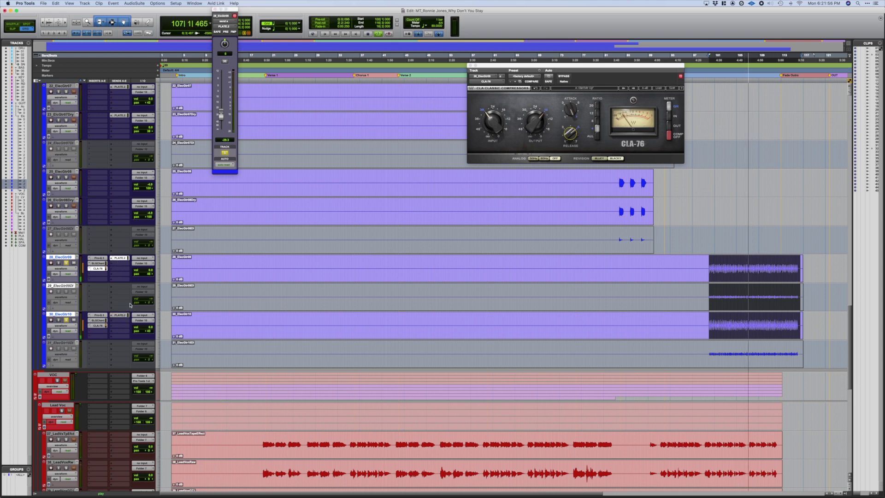
Unsolo ElecGtr09 and ElecGtr10 to hear them in the full mix.
scroll(282, 317, down, 2)
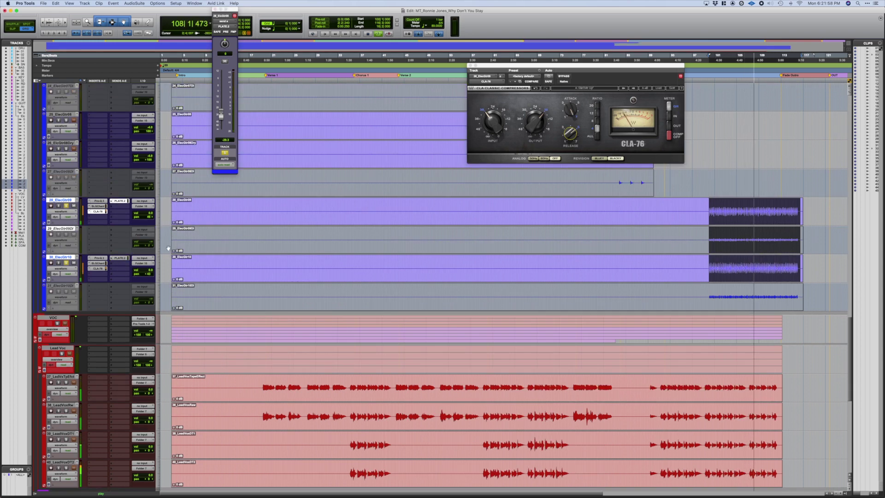
scroll(465, 349, down, 7)
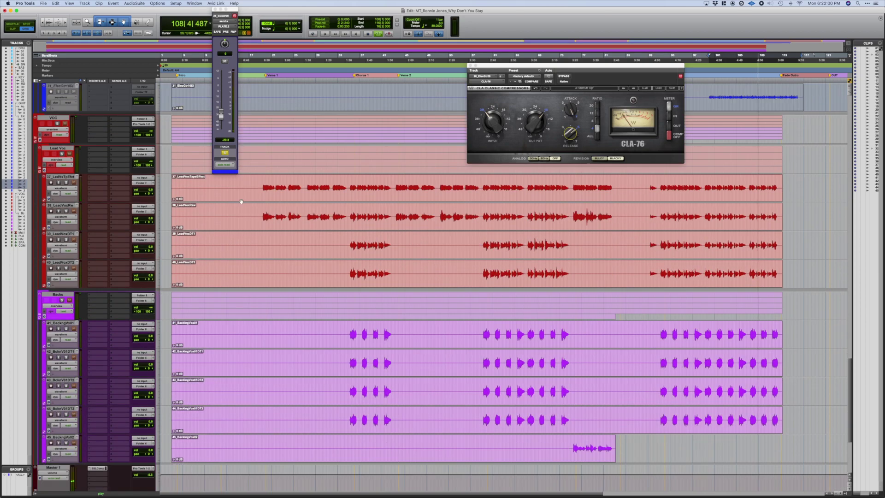
scroll(158, 169, up, 5)
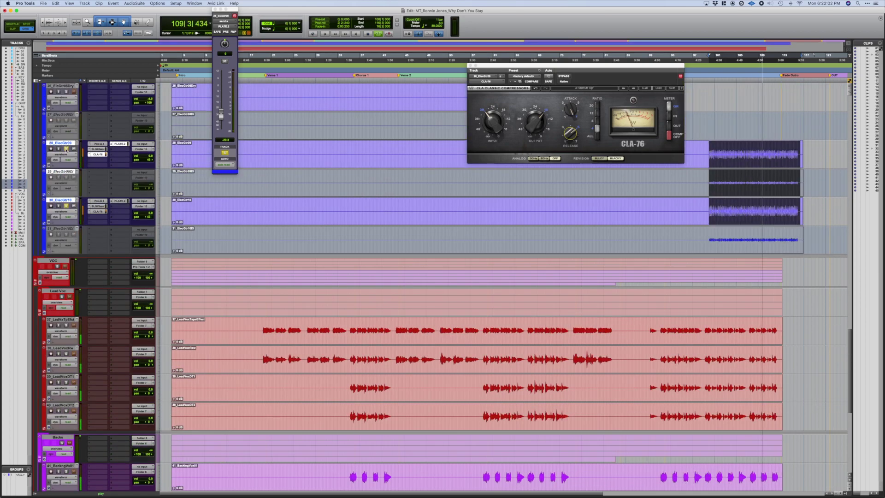
scroll(294, 272, up, 1)
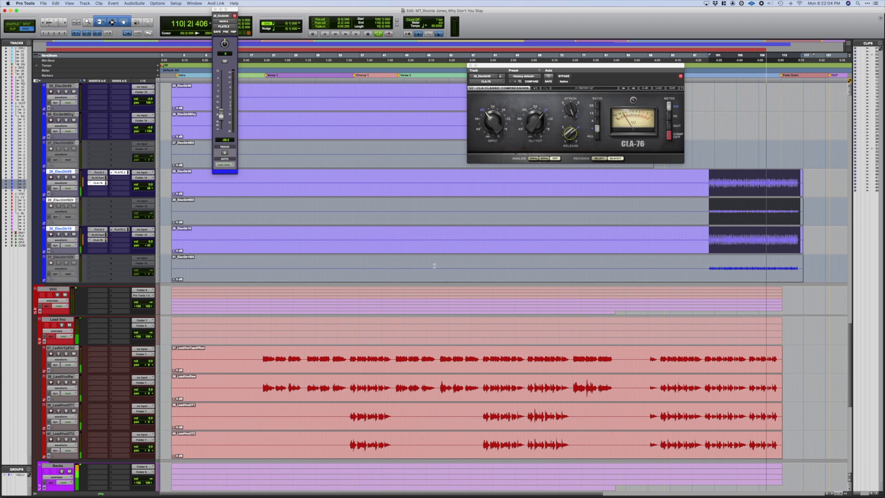
Examine the drum, bass, keys and guitar tracks while the full mix plays.
scroll(433, 265, up, 9)
scroll(433, 265, up, 15)
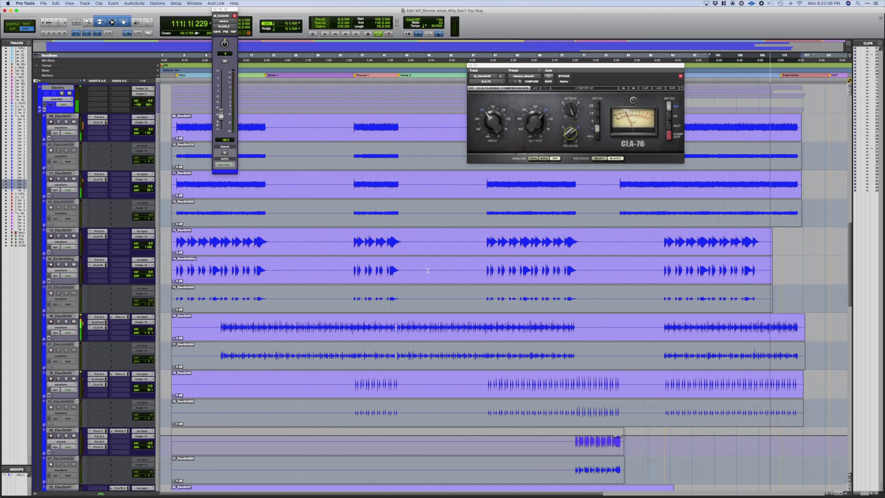
scroll(426, 269, up, 10)
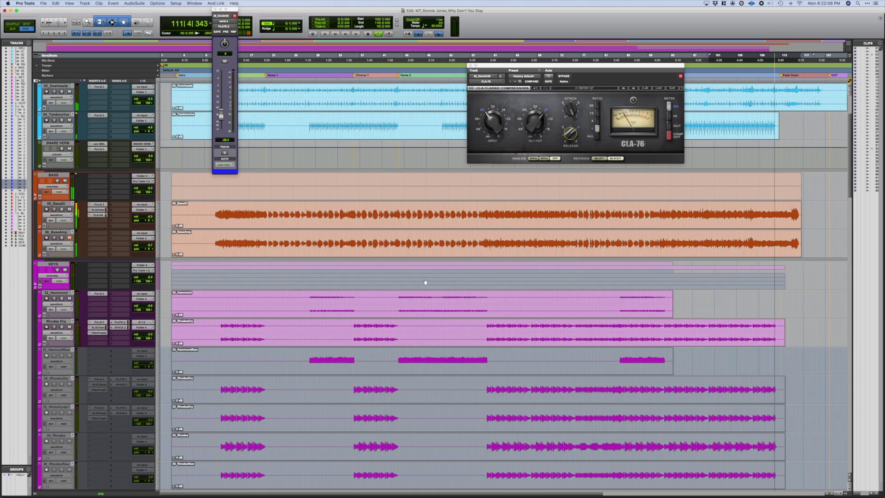
scroll(425, 291, down, 15)
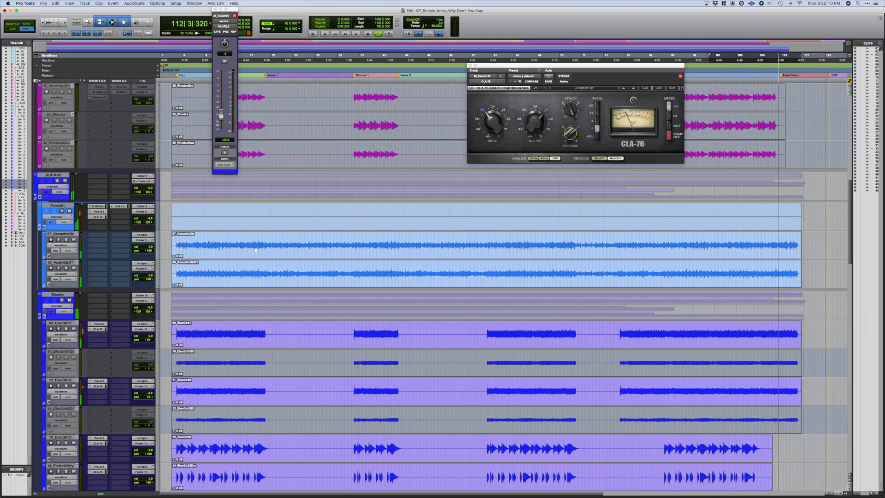
scroll(237, 242, down, 2)
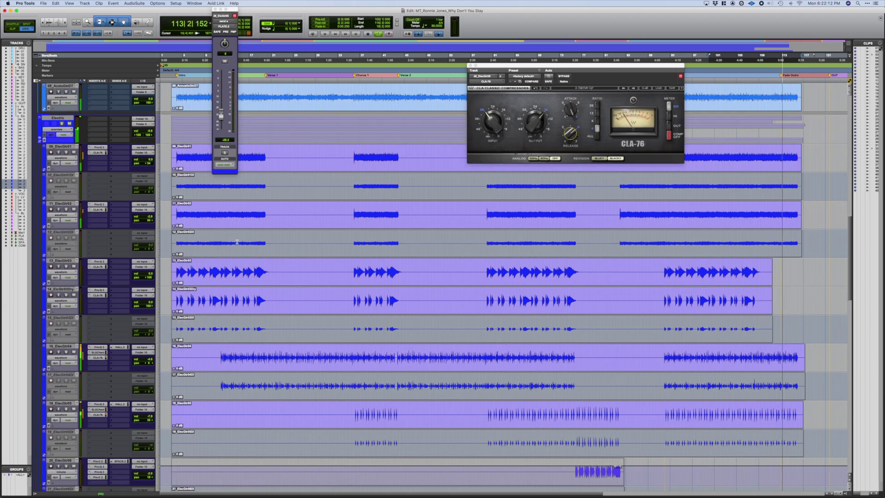
scroll(237, 242, up, 6)
scroll(236, 243, down, 6)
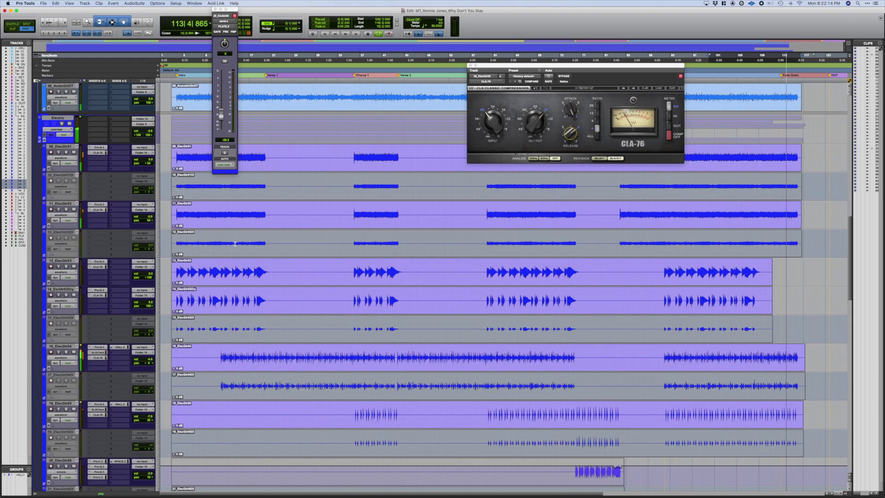
Lower the volumes of ElecGtr09 and ElecGtr10 and stop playback.
scroll(235, 243, down, 20)
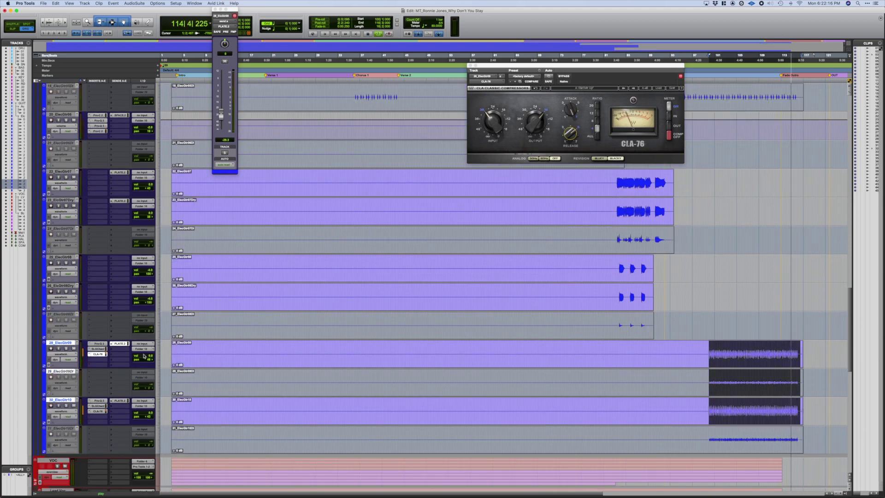
click(153, 416)
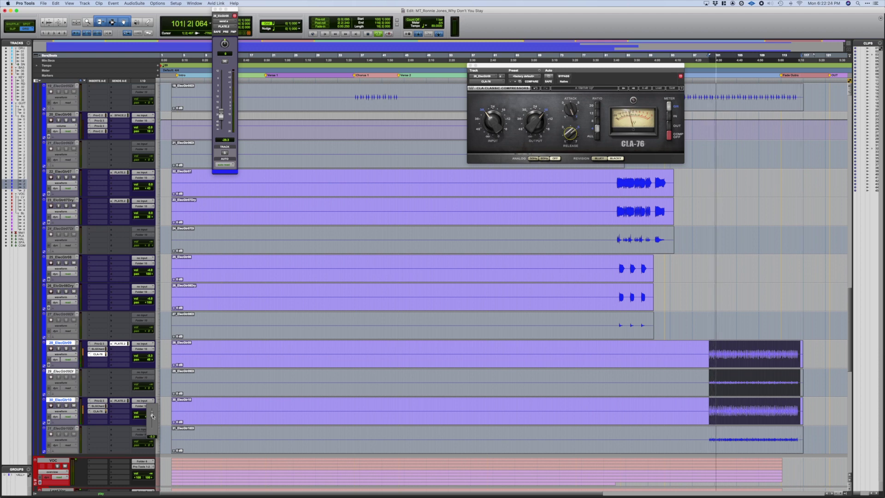
key(space)
Play the song from the start with all tracks fitted in view and the CLA-76 and send windows closed.
key(Return)
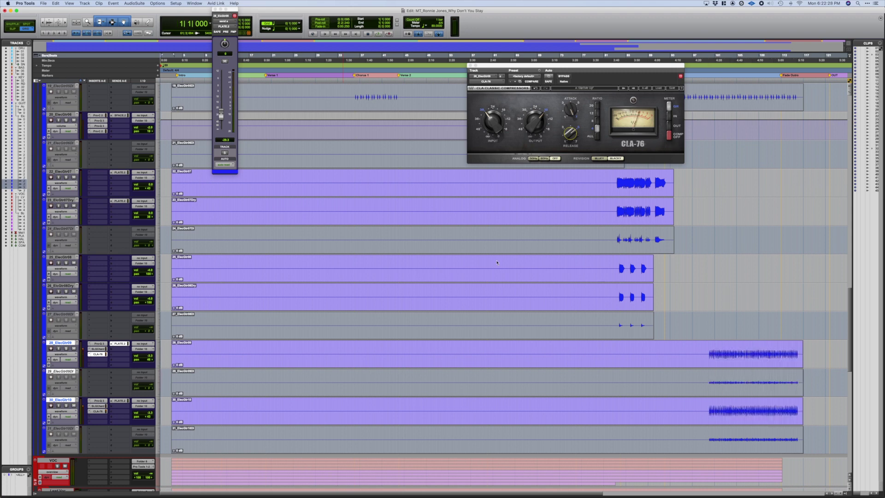
key(ctrl+alt+super+Down)
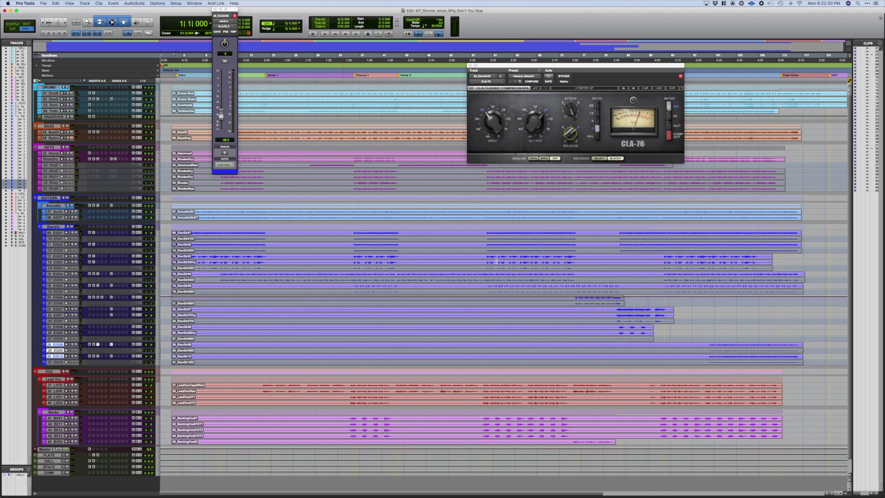
key(Tab)
click(471, 66)
key(space)
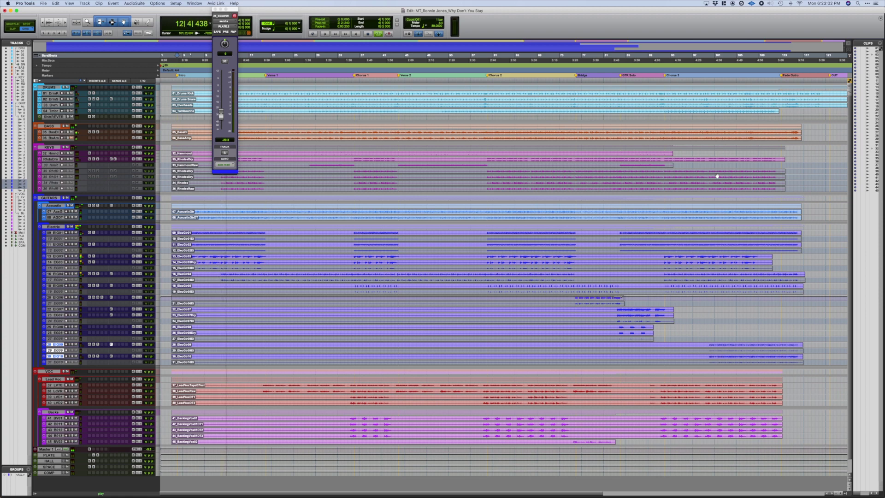
click(215, 9)
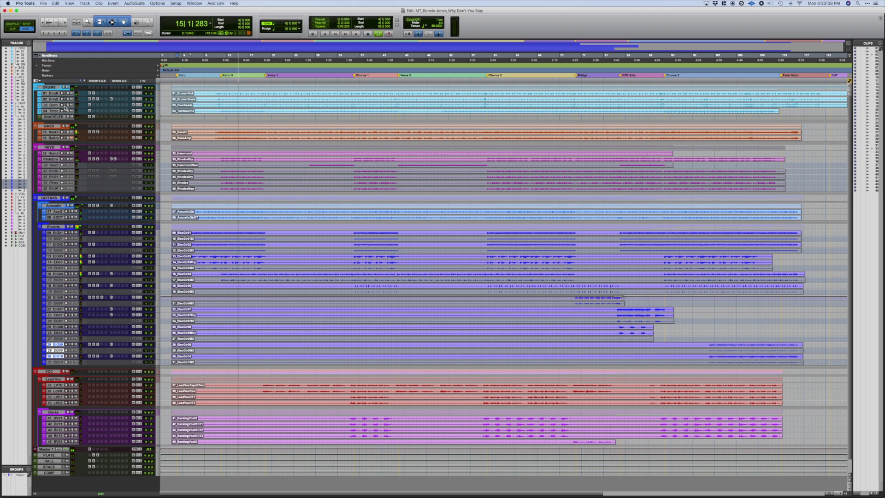
Adjust the volumes of the Tambourine track and the DRUMS folder.
click(145, 113)
drag(144, 114, 147, 86)
click(147, 88)
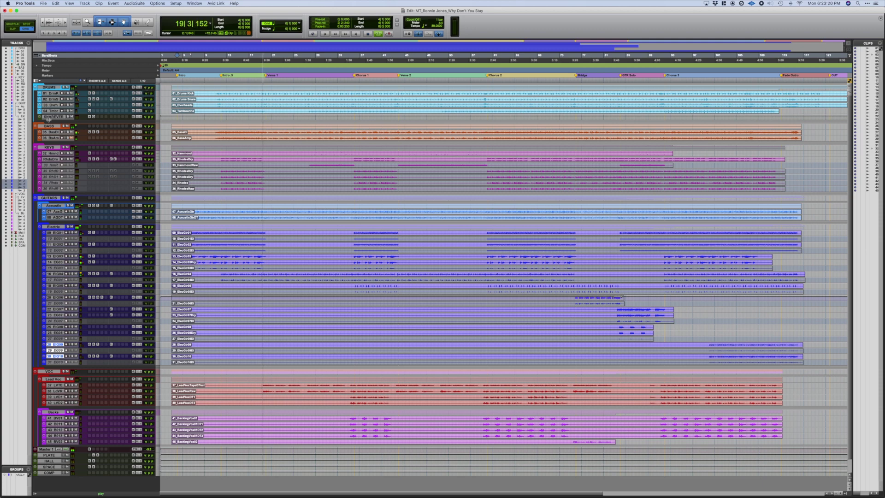
Create a stereo Aux Input track named Drums Comp directly below the SNARE VERB track.
click(56, 118)
key(super+shift+n)
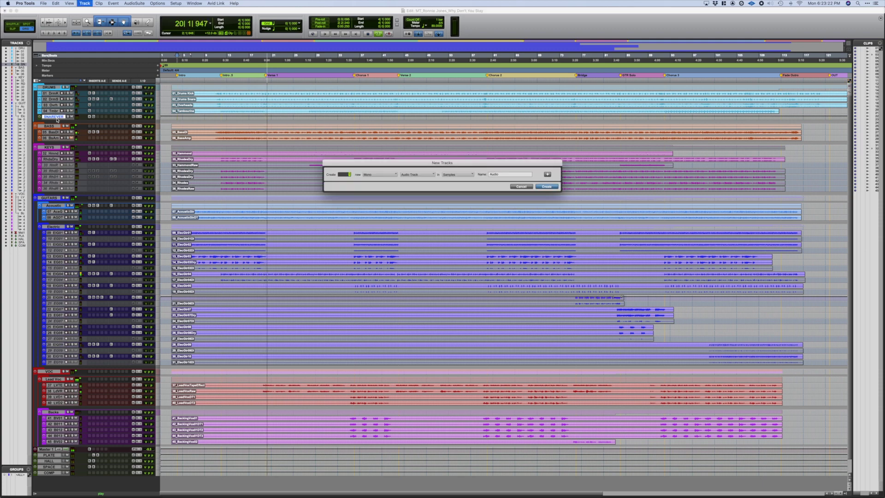
key(super+Right)
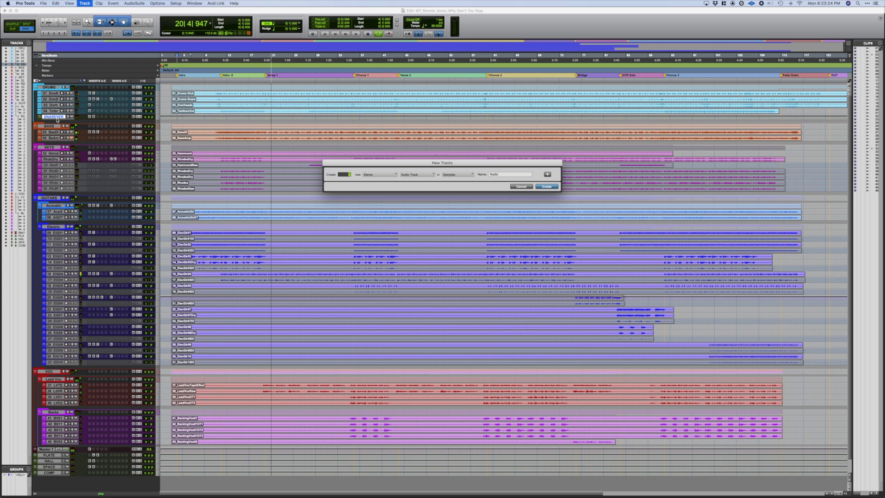
key(super+Down)
text(Drums Comp)
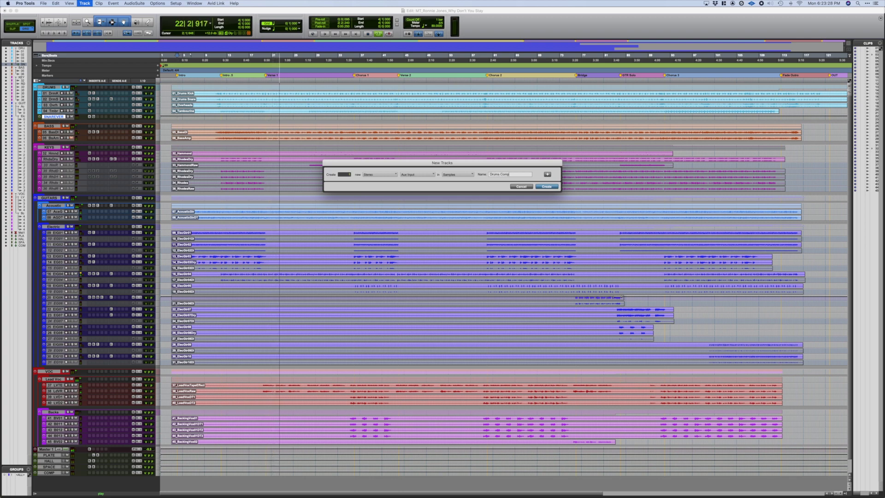
key(Return)
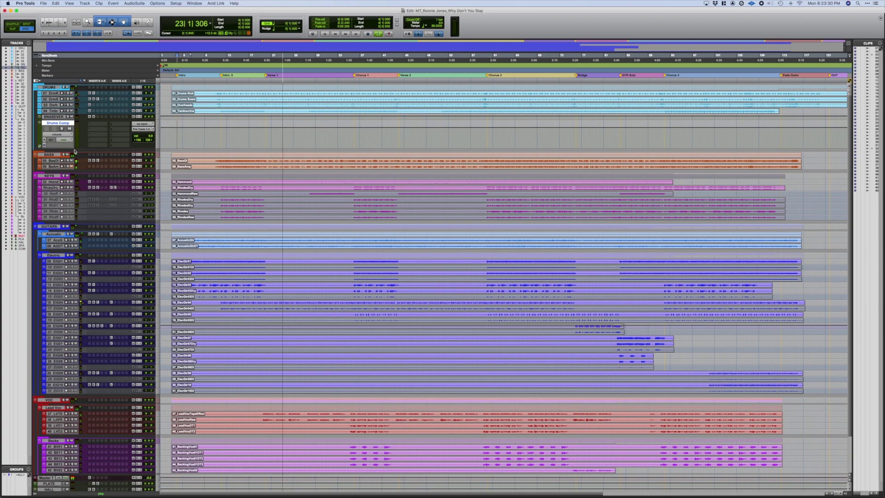
Route the output of Drums Comp to the DRUMS folder track and stop playback.
click(143, 129)
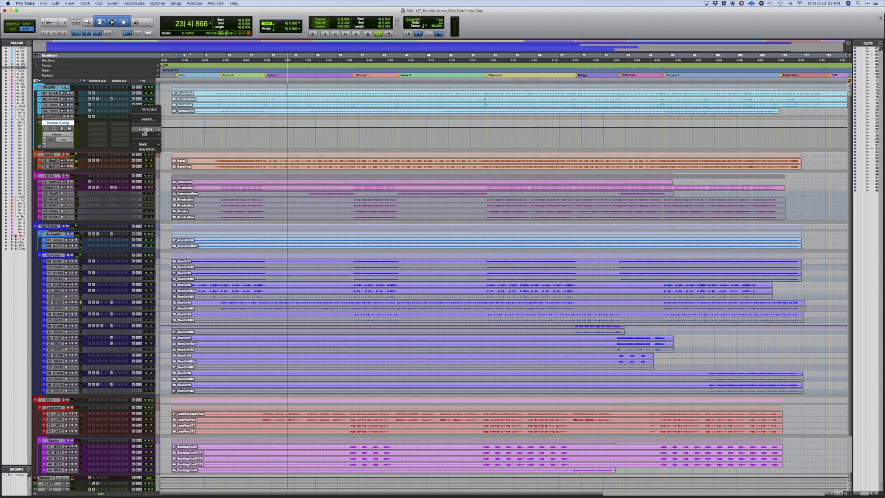
mouse_move(142, 130)
mouse_move(143, 144)
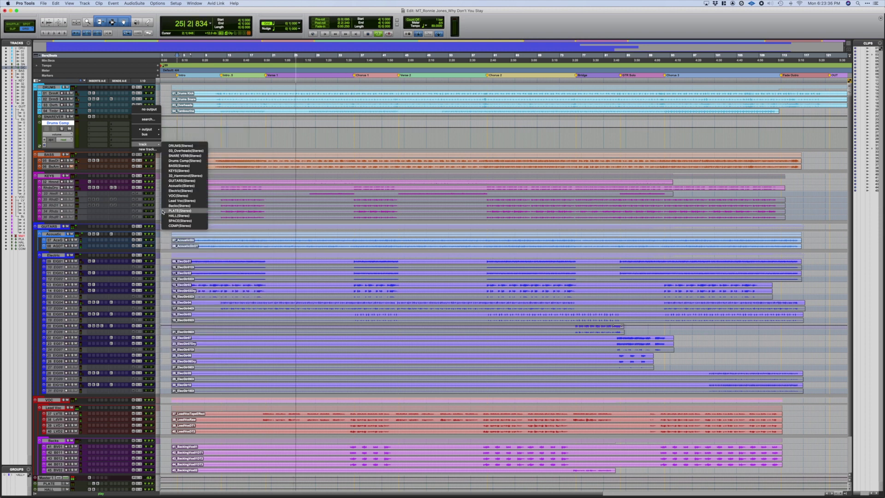
key(Escape)
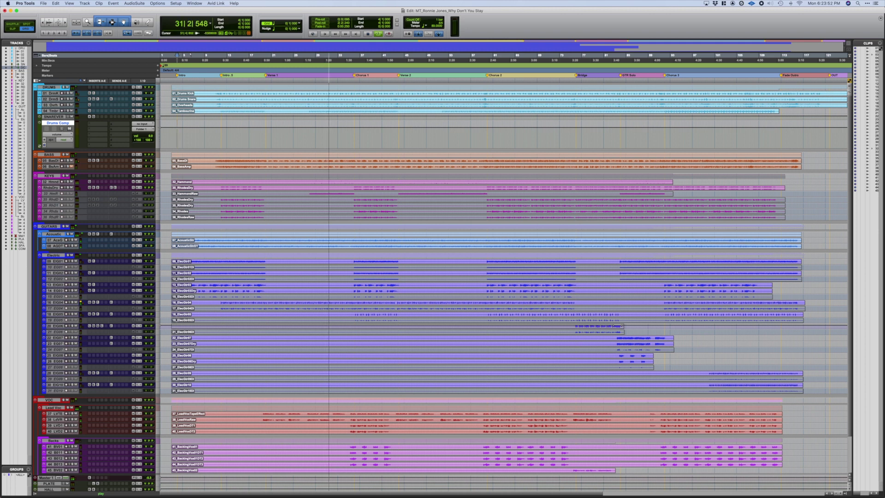
key(space)
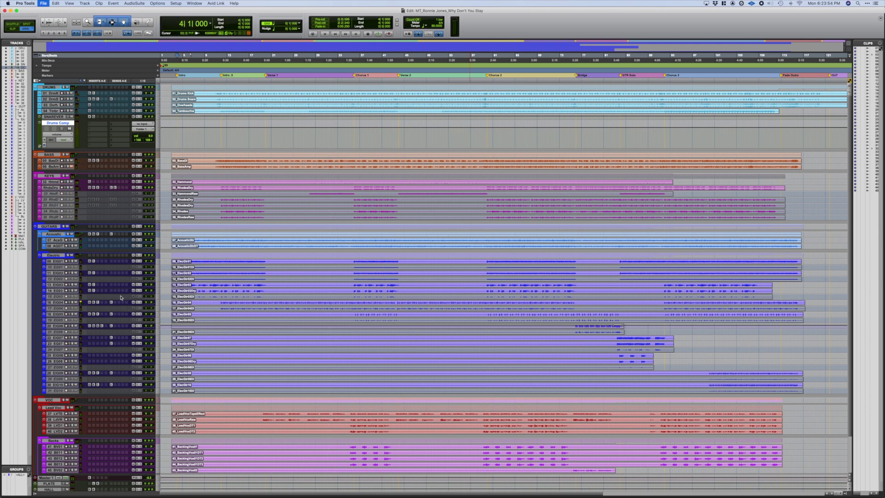
Color the SNARE VERB and Drums Comp tracks light blue to match the drum tracks.
click(44, 117)
double_click(41, 133)
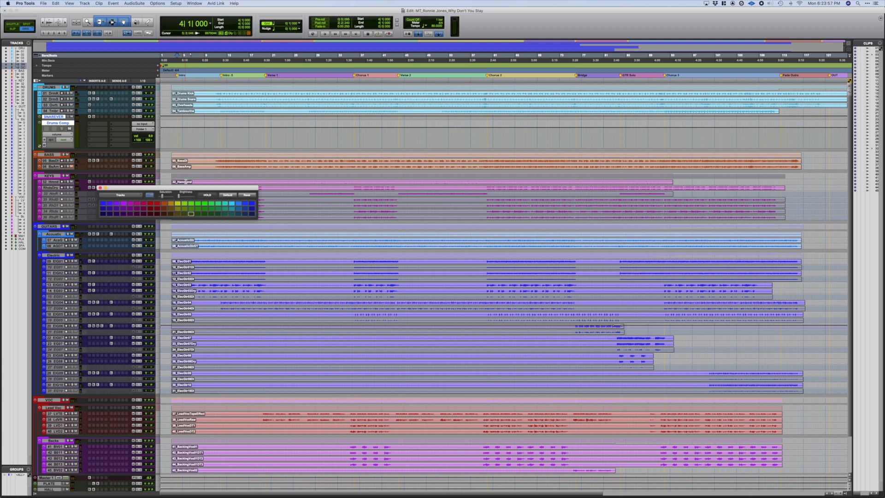
click(233, 205)
click(100, 188)
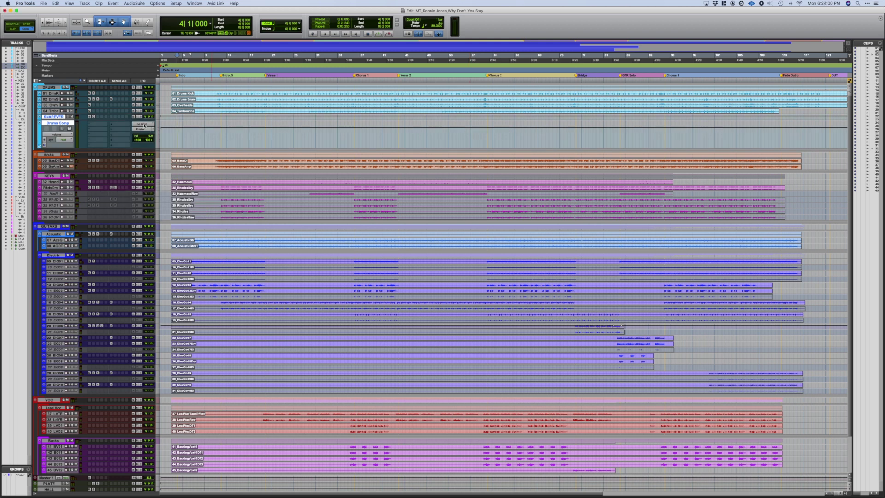
click(143, 125)
mouse_move(149, 124)
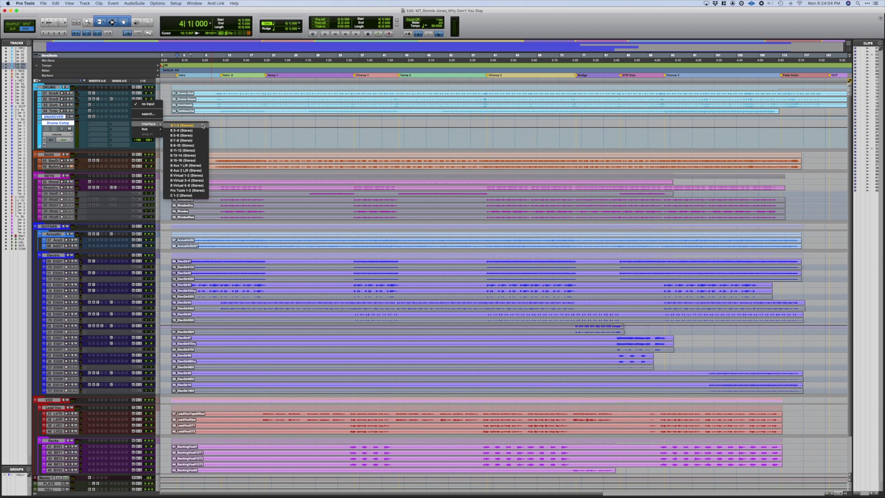
click(122, 116)
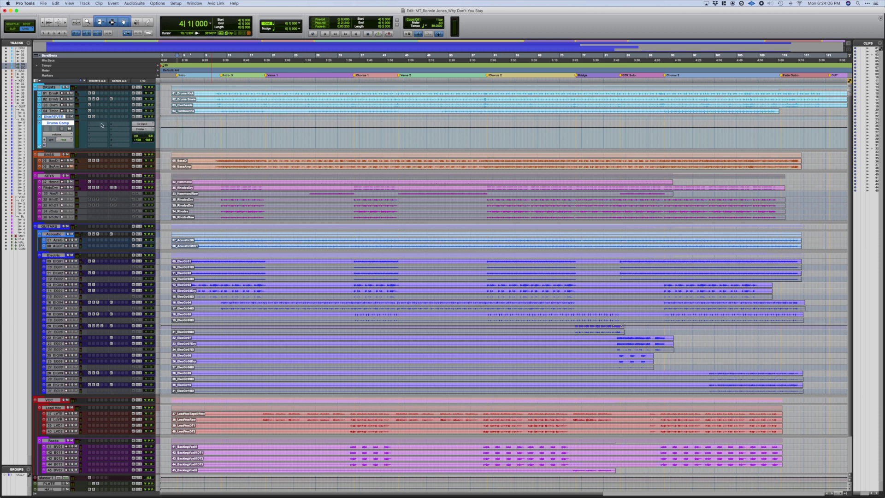
Assign hardware Insert 5-6 to the first insert of Drums Comp, and review the Insert and Input paths in I/O Setup.
click(102, 125)
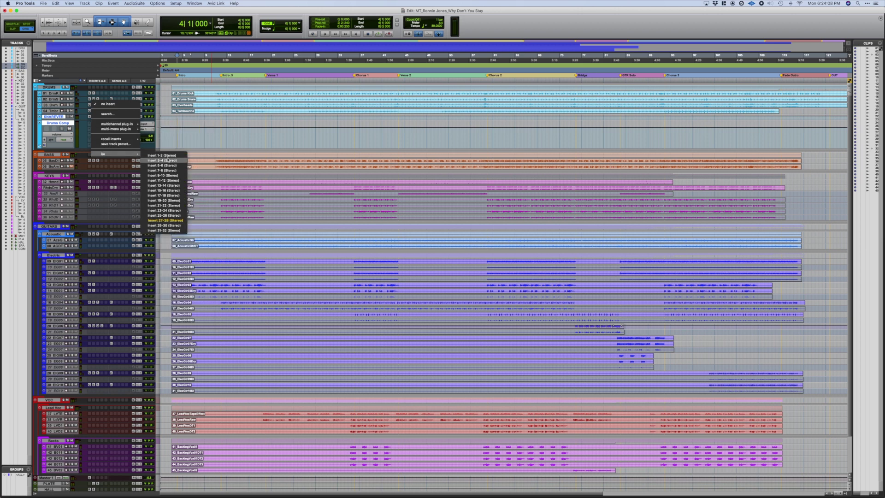
click(171, 165)
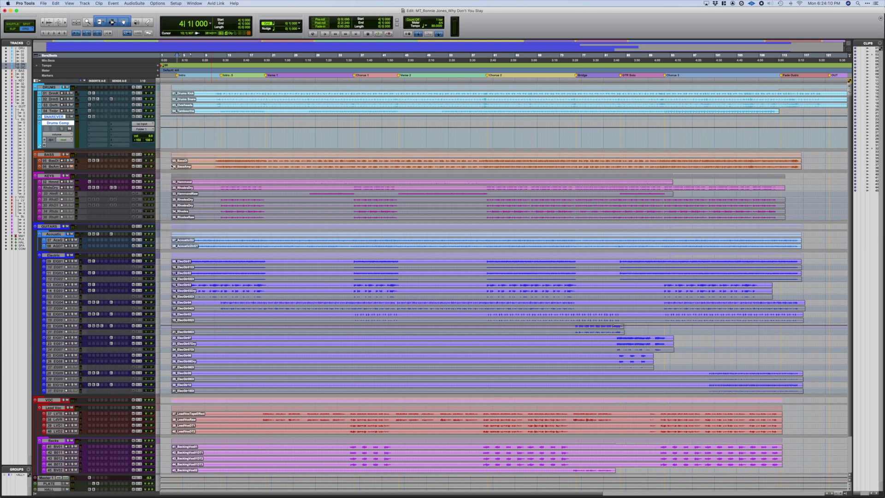
click(176, 3)
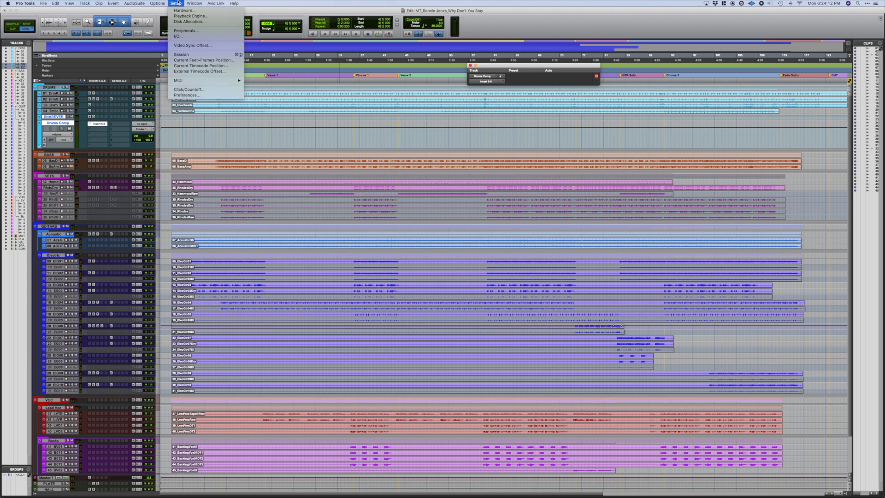
click(185, 37)
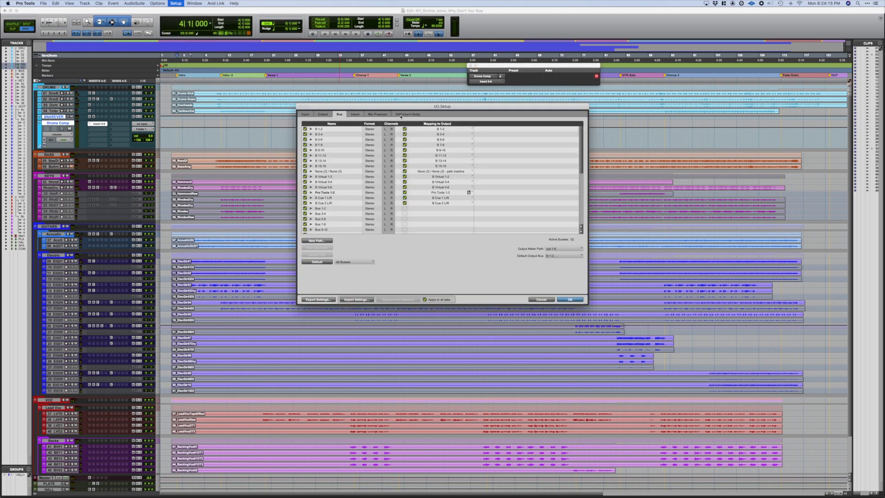
click(401, 115)
click(355, 115)
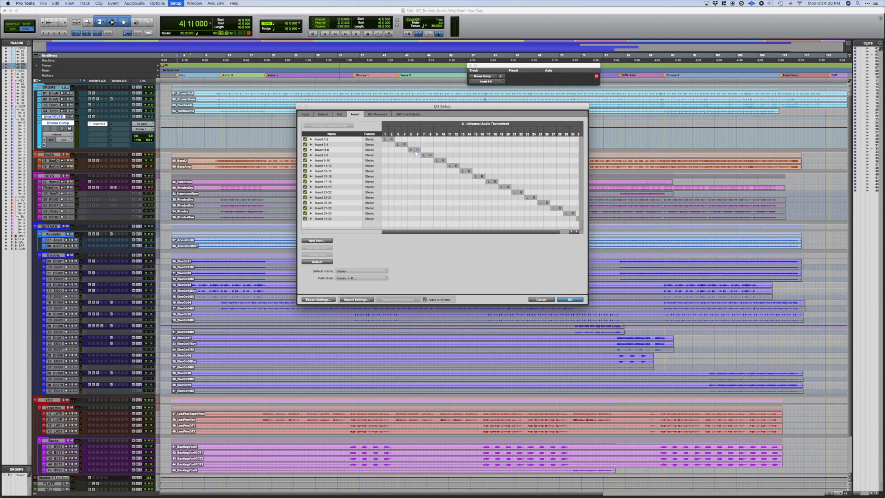
click(305, 114)
click(333, 146)
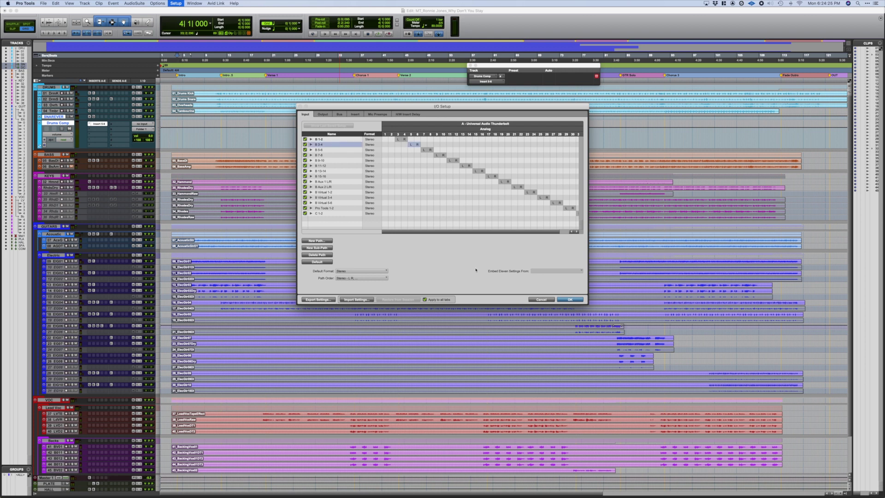
key(Return)
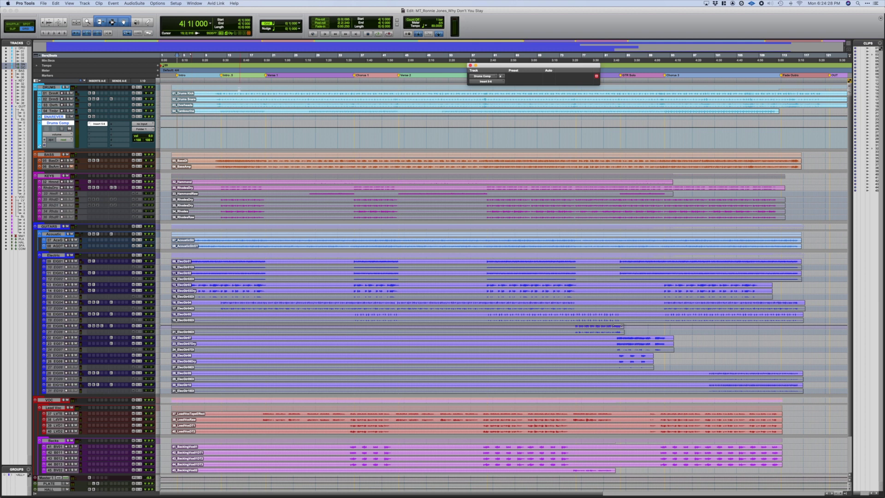
Play the second intro section and add a send to Drums Comp on the kick, snare, overheads and tambourine tracks.
drag(216, 92, 266, 117)
key(space)
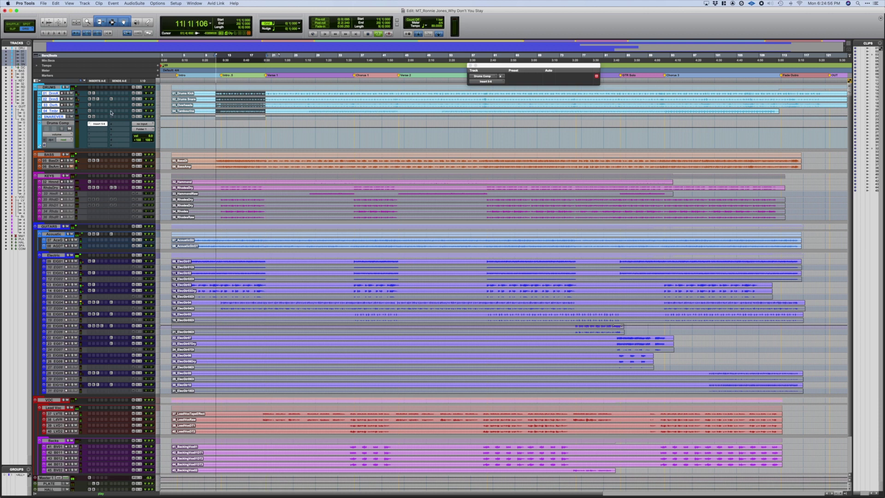
click(81, 94)
click(51, 93)
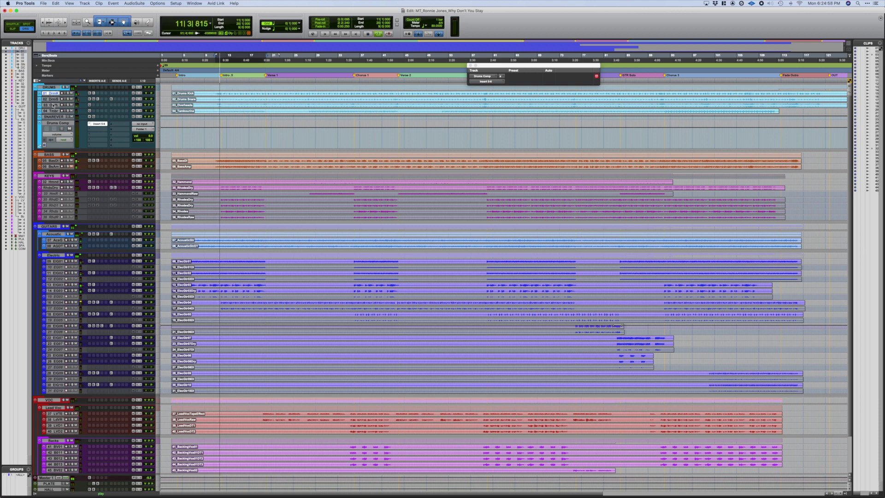
shift+click(55, 111)
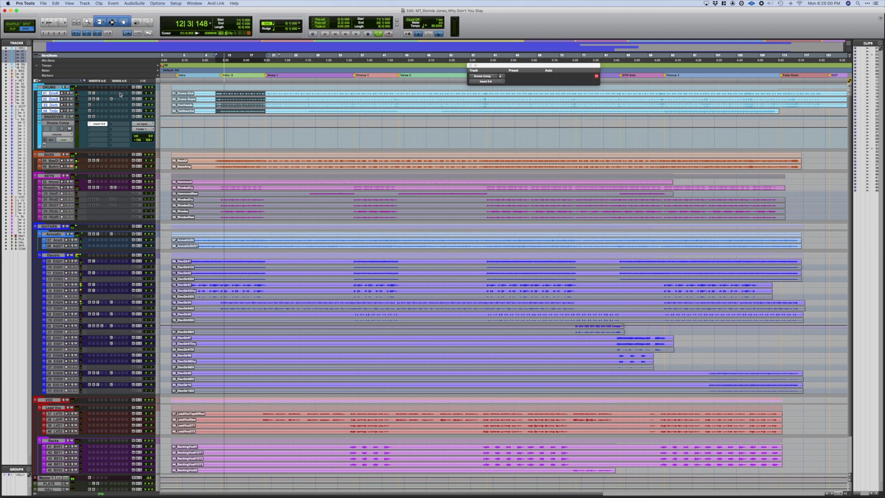
click(126, 94)
mouse_move(143, 124)
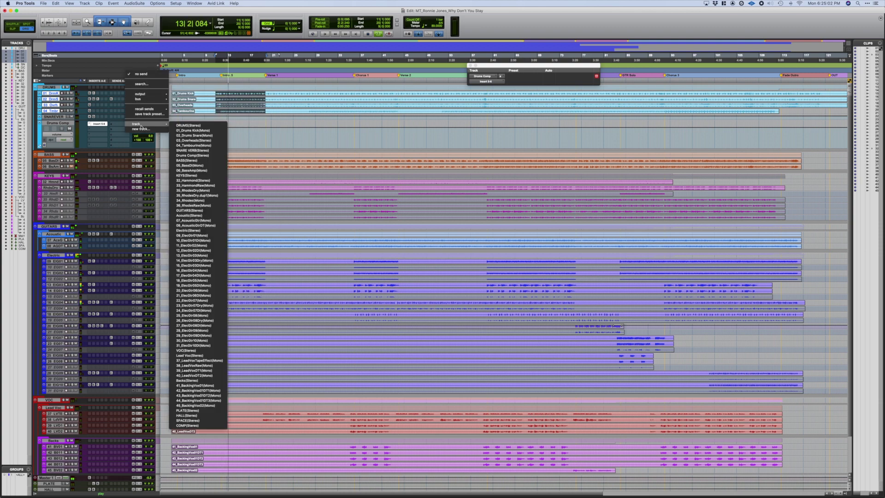
click(194, 156)
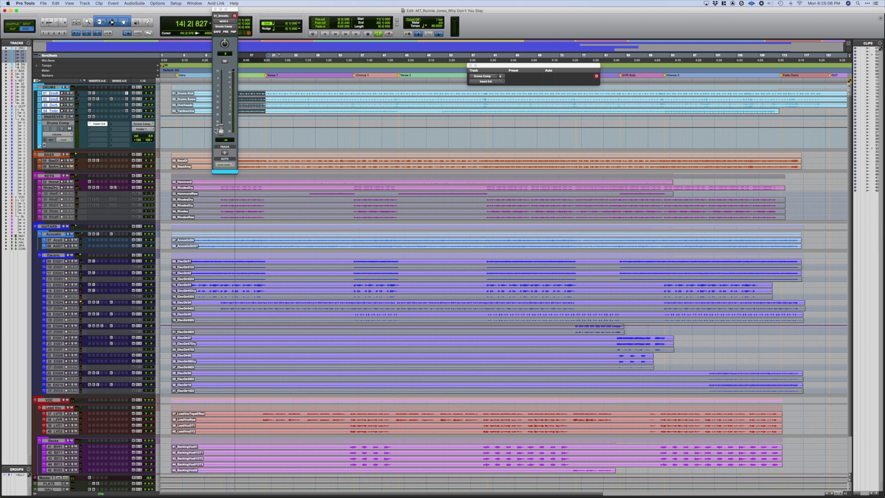
Set the Drums Comp send levels of the kick, snare, overheads and tambourine tracks to 0.0 dB.
alt+click(221, 130)
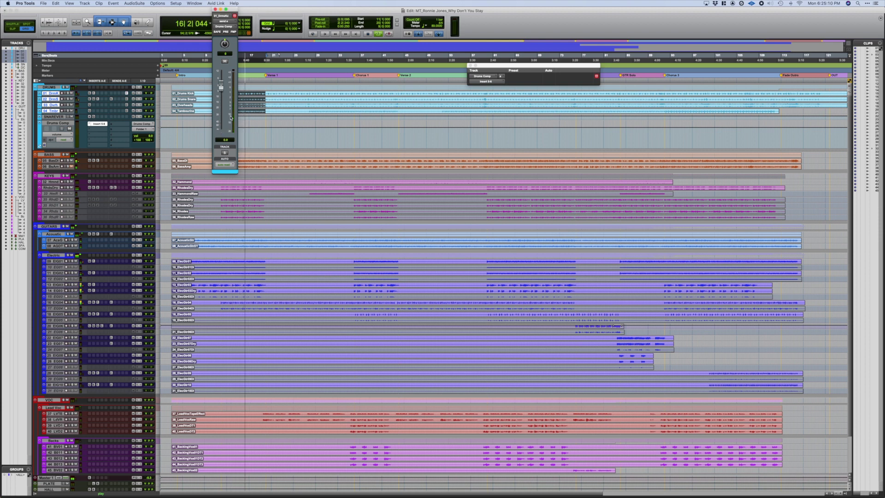
click(127, 99)
click(126, 104)
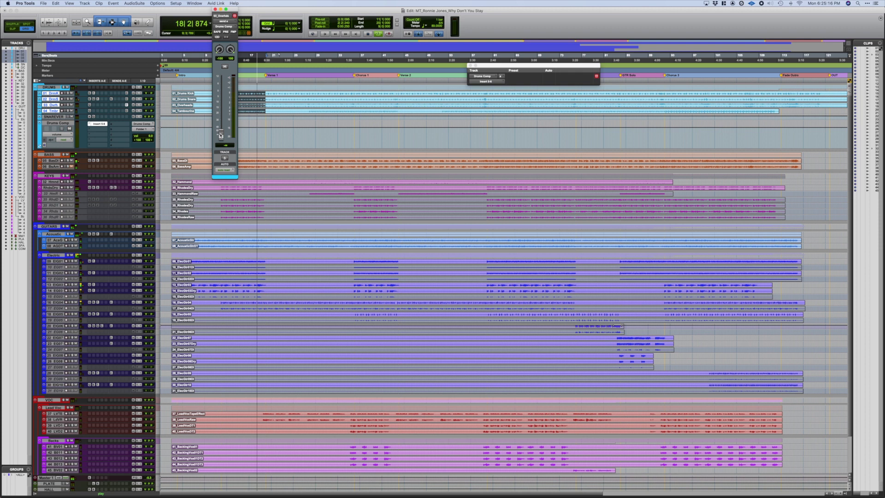
click(126, 111)
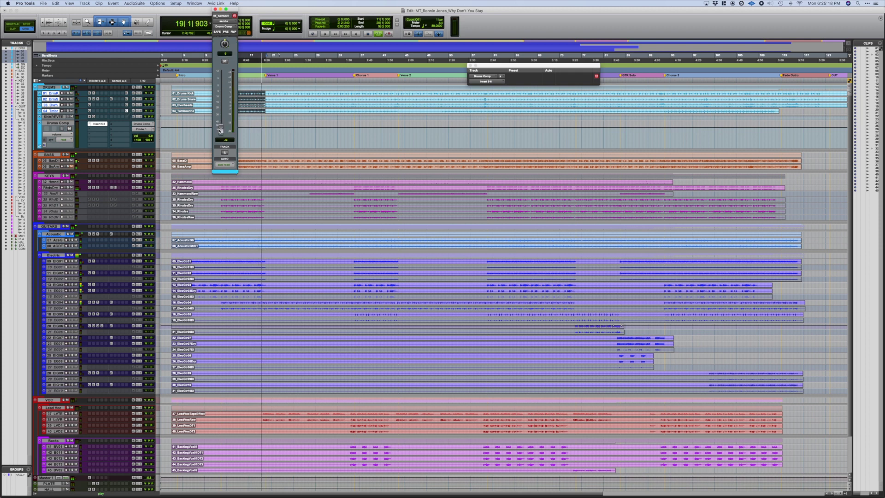
alt+click(221, 130)
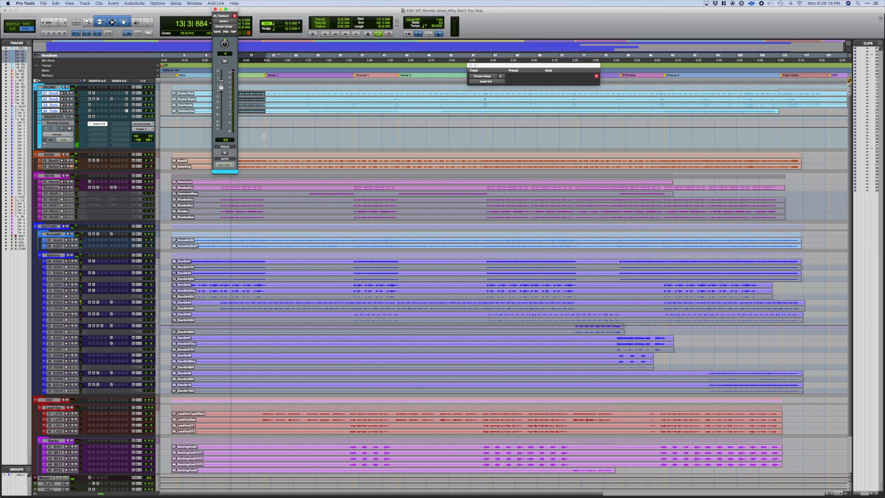
Stop playback and delete the Drums Comp track.
key(space)
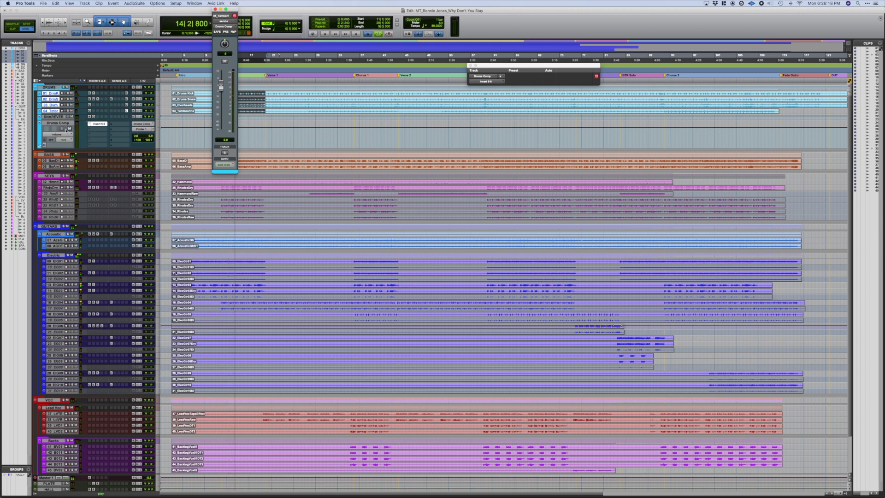
click(67, 124)
right_click(69, 127)
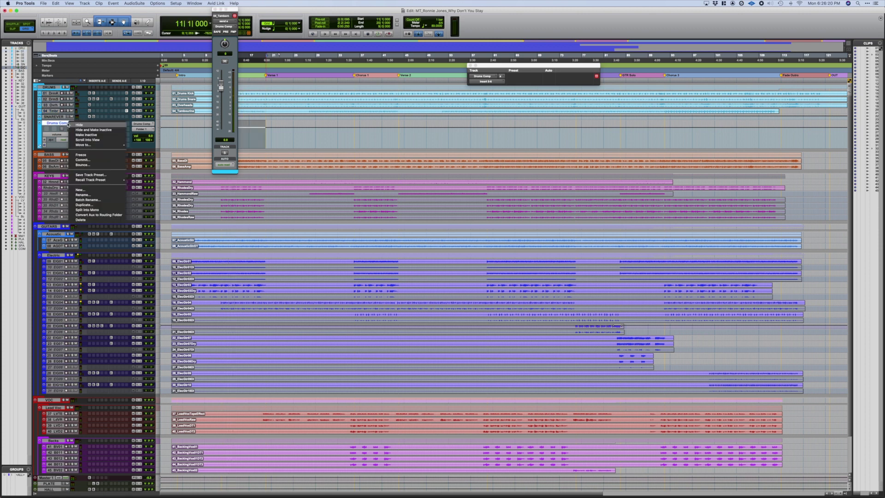
click(77, 183)
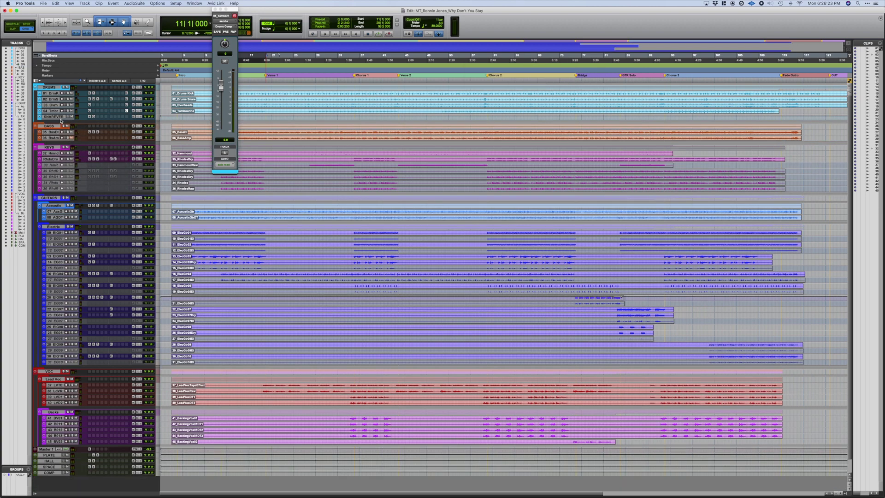
Create a new aux track named Drums Comp 2 directly below the SNARE VERB track.
click(61, 118)
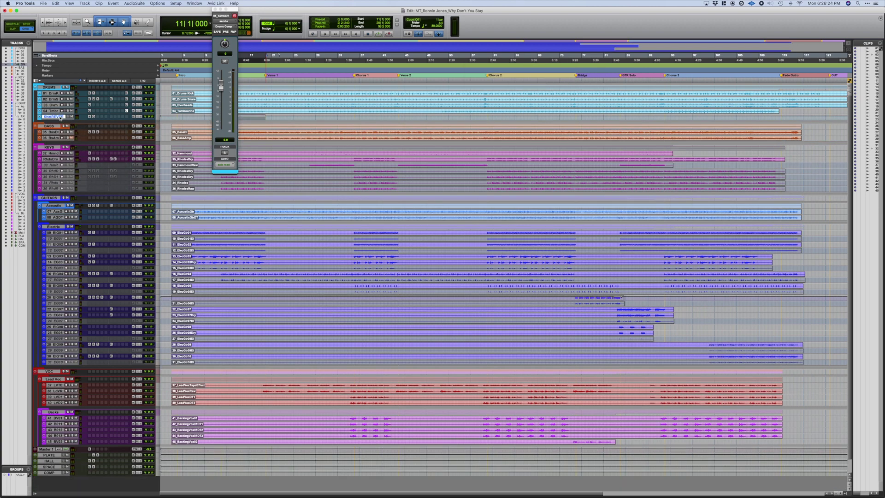
key(super+shift+n)
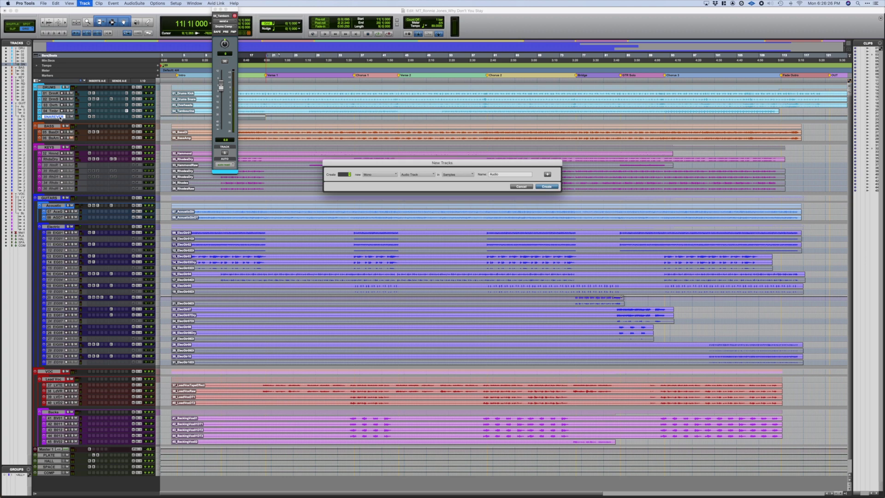
key(Tab)
text(Drums C)
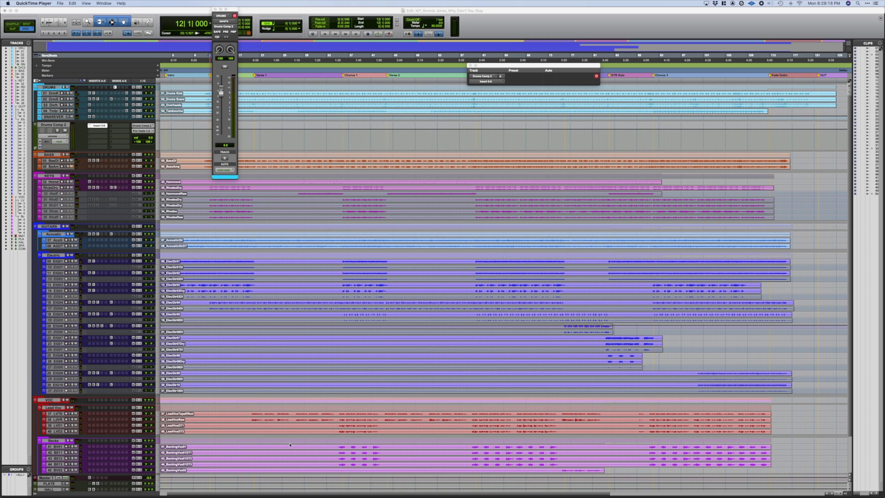
Play the song from bar 12 and send the Drums Kick track to Drums Comp 2 at 0.0 dB.
click(205, 134)
key(space)
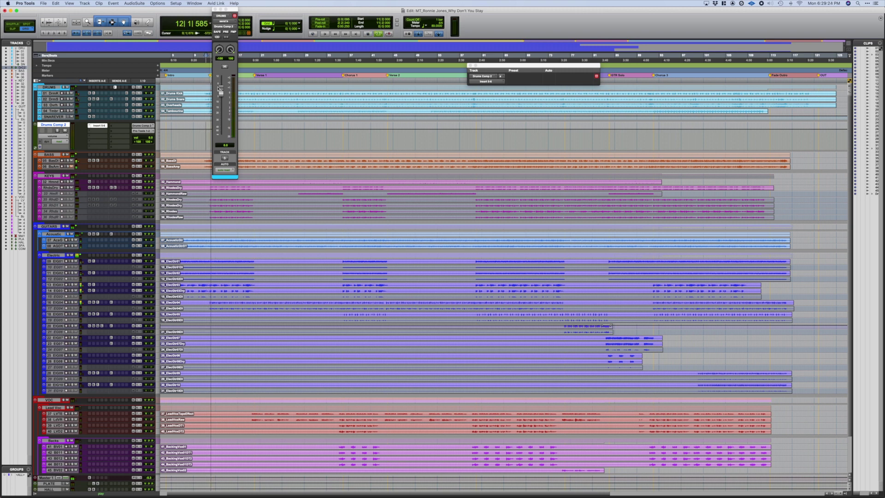
click(116, 93)
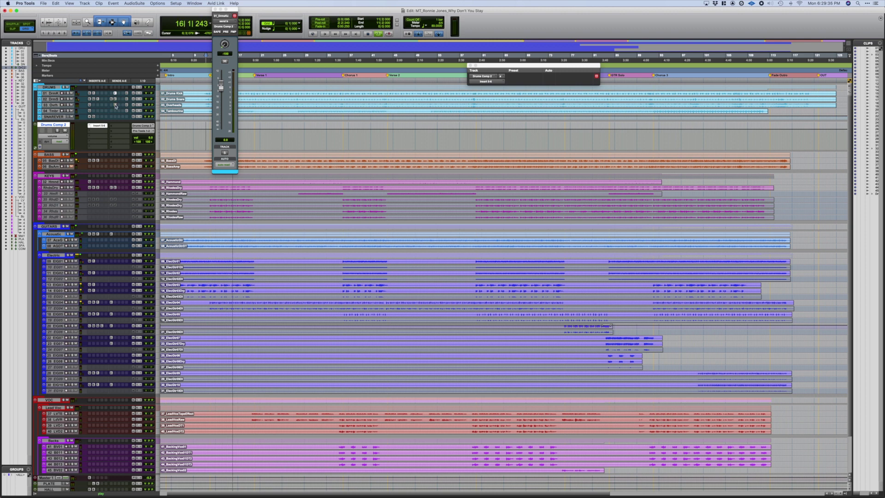
Route the output of the Drums Comp 2 track to the DRUMS folder bus, Folder 1.
click(138, 132)
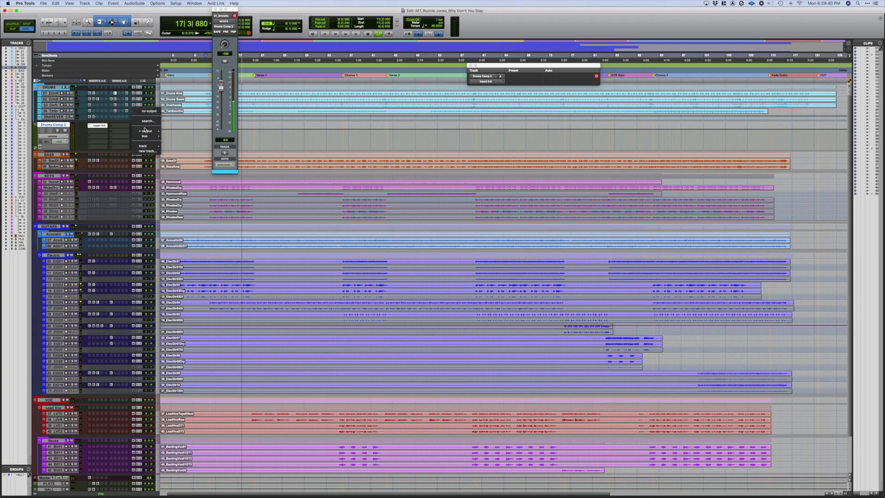
mouse_move(144, 131)
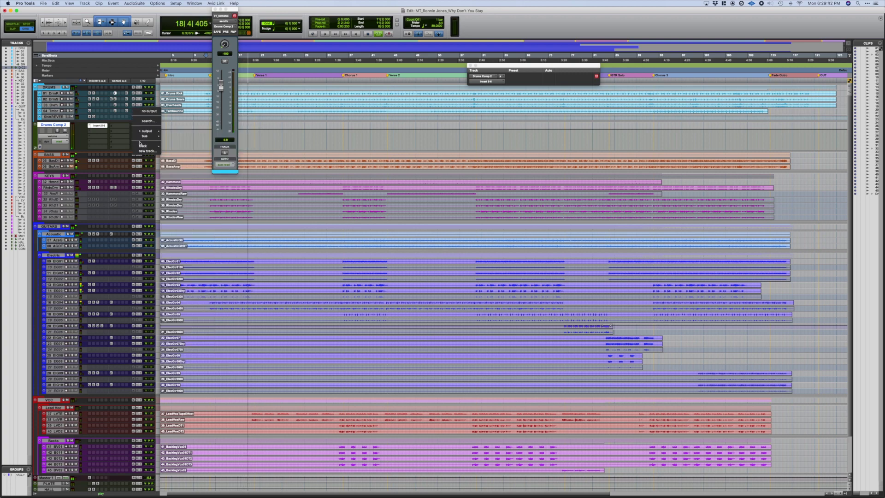
click(176, 147)
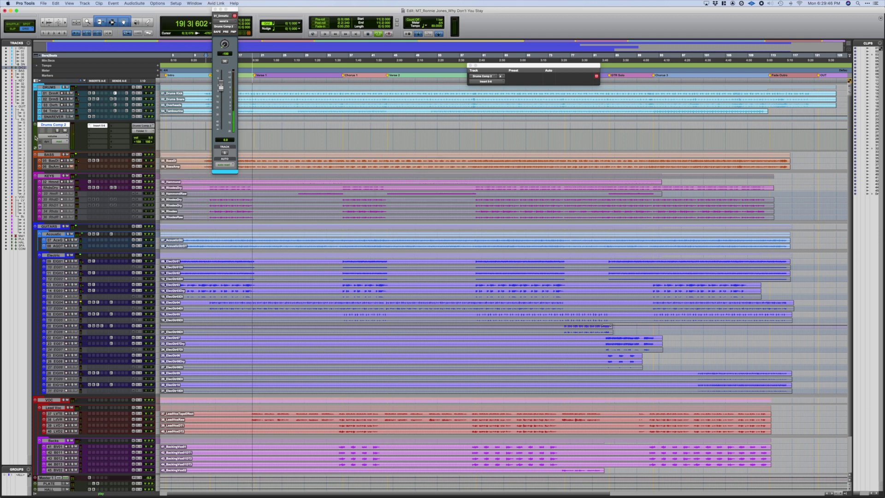
Colour the Drums Comp 2 track light blue and move it into the DRUMS folder below the snare verb track.
double_click(35, 137)
click(232, 203)
click(100, 187)
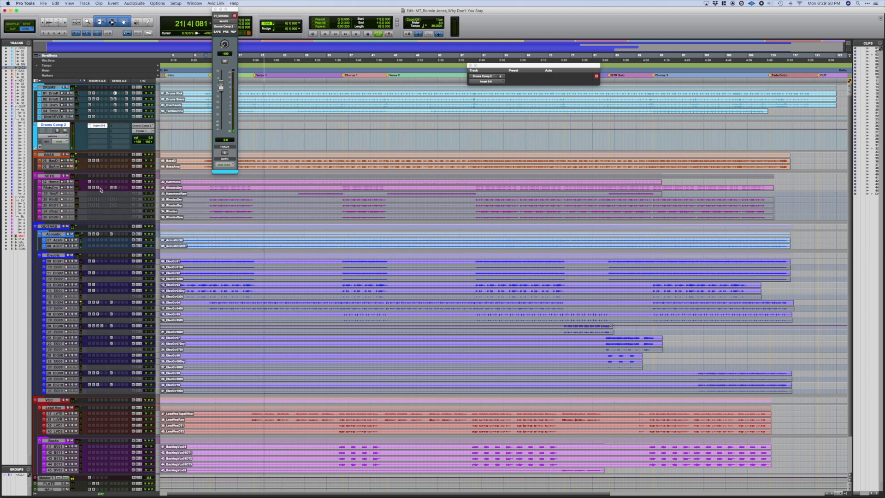
drag(63, 127, 76, 115)
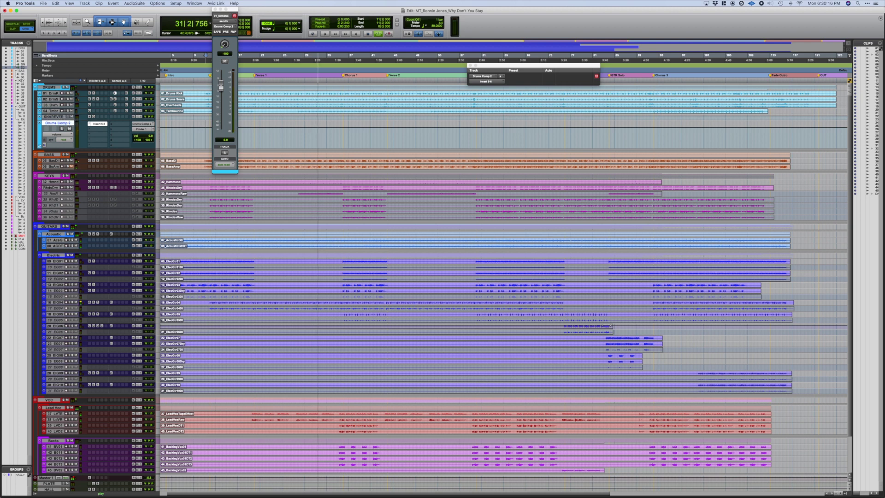
Reset the pan of the kick track's send to Drums Comp 2 to centre and close the send window.
alt+click(224, 45)
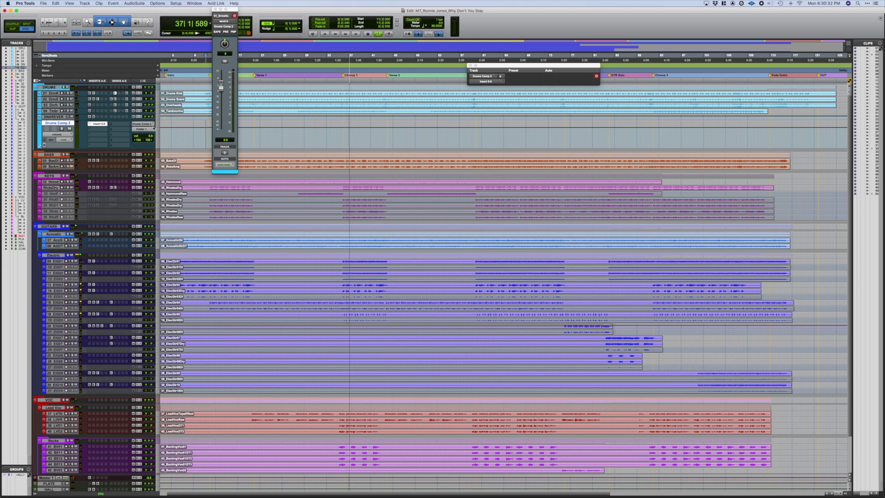
click(146, 90)
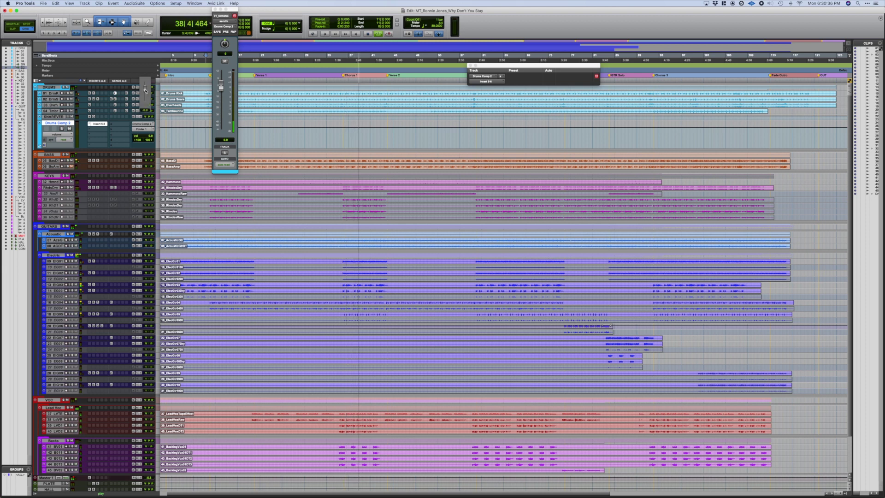
click(213, 8)
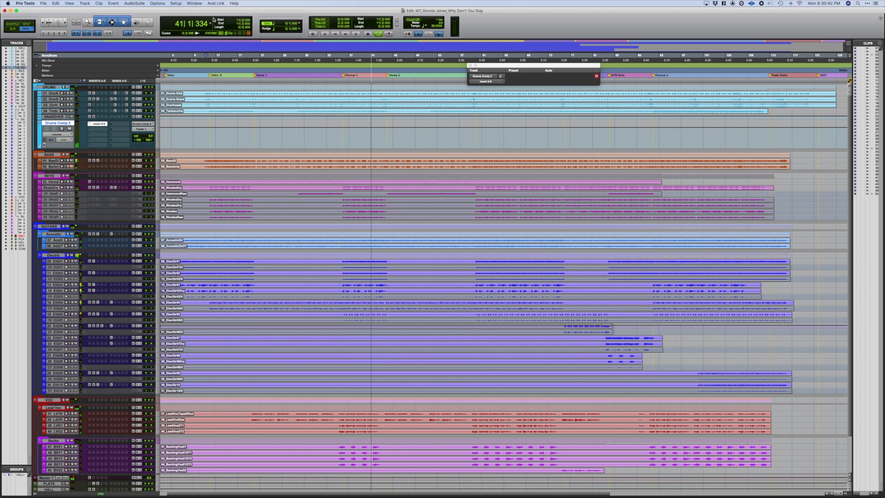
click(37, 81)
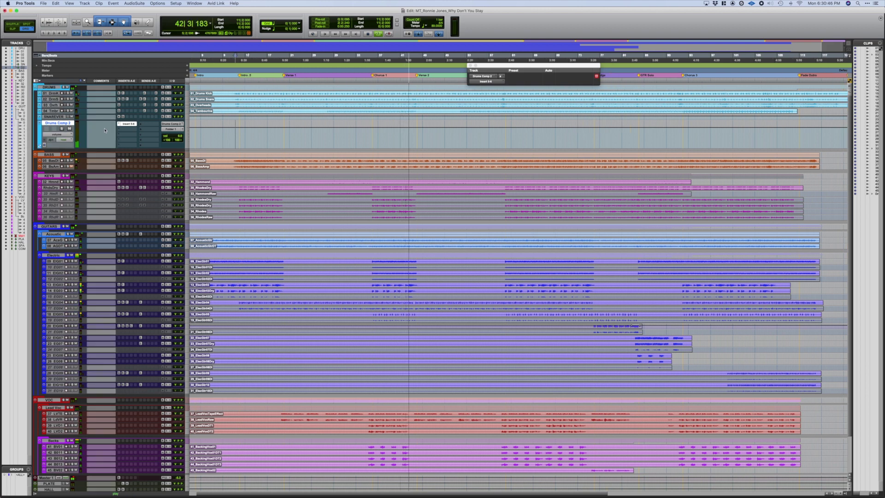
click(105, 129)
text(1176)
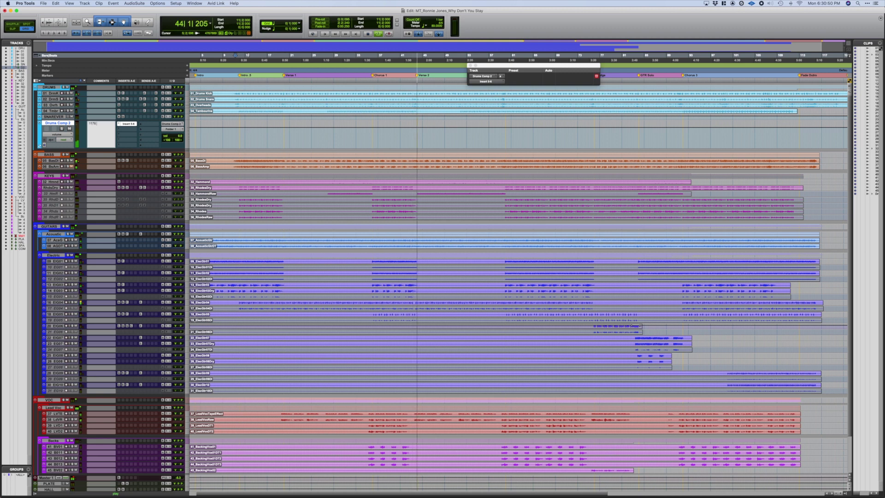
text( 30-30)
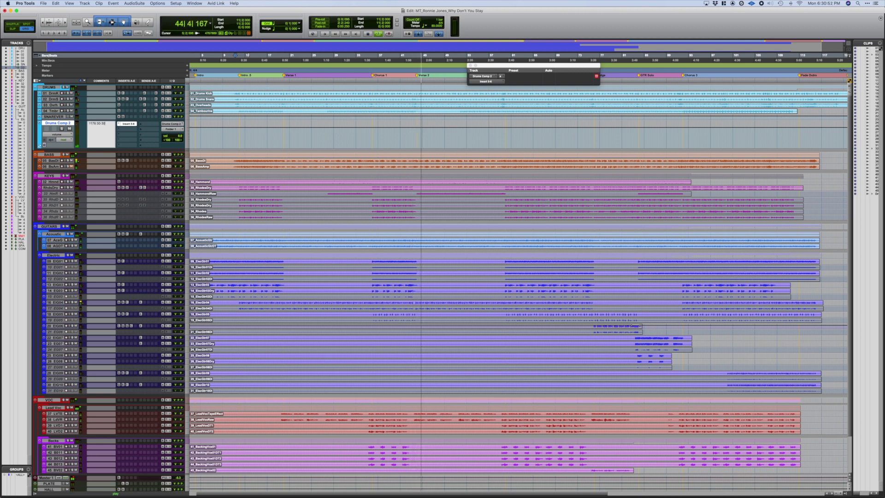
text( 10-10 4:1)
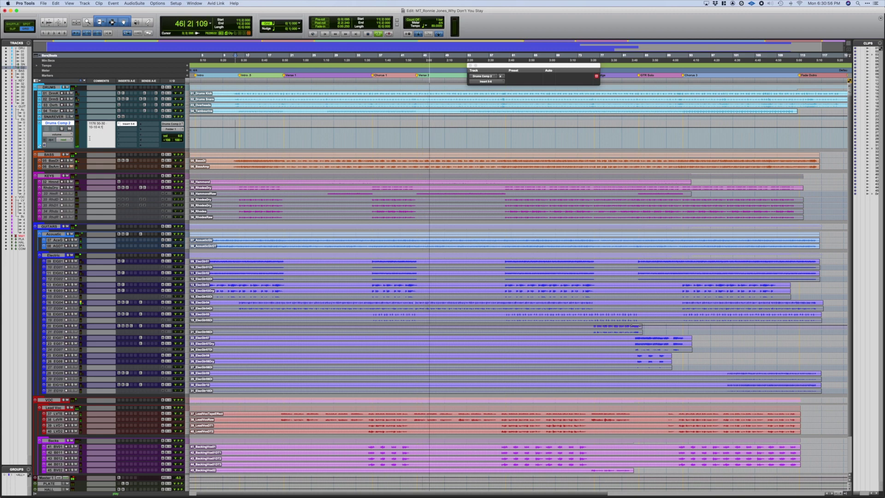
click(237, 139)
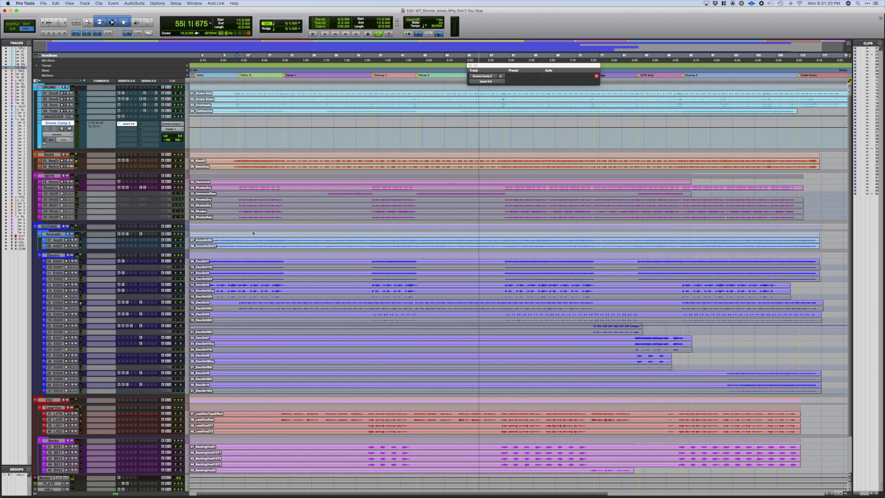
Select the Verse 1 passage on the lead vocal tape effect and raw tracks and stop playback.
scroll(252, 233, down, 3)
scroll(254, 240, down, 2)
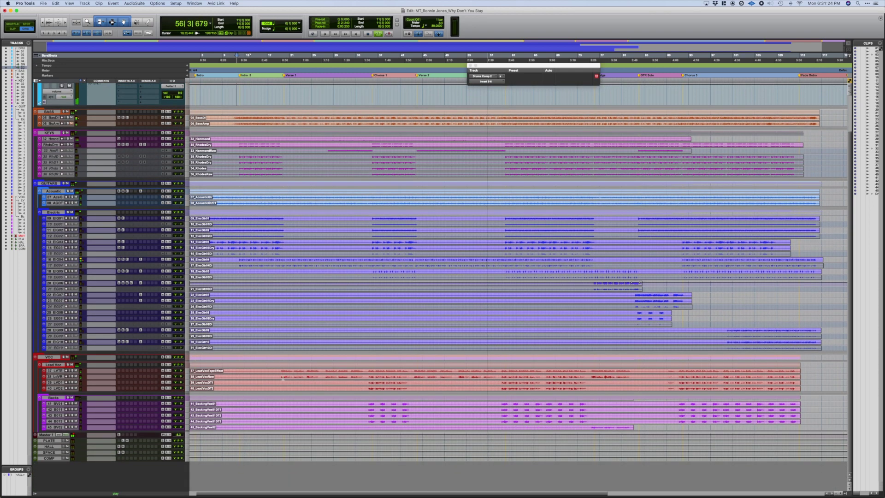
drag(280, 370, 365, 378)
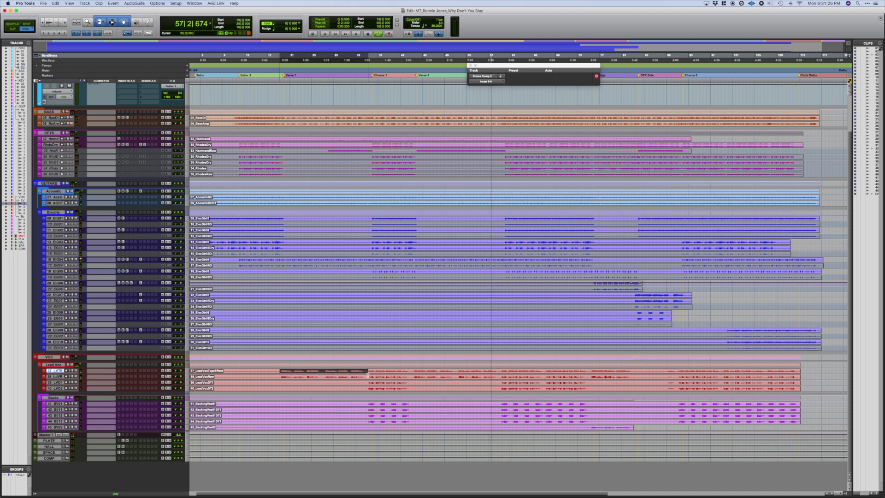
key(space)
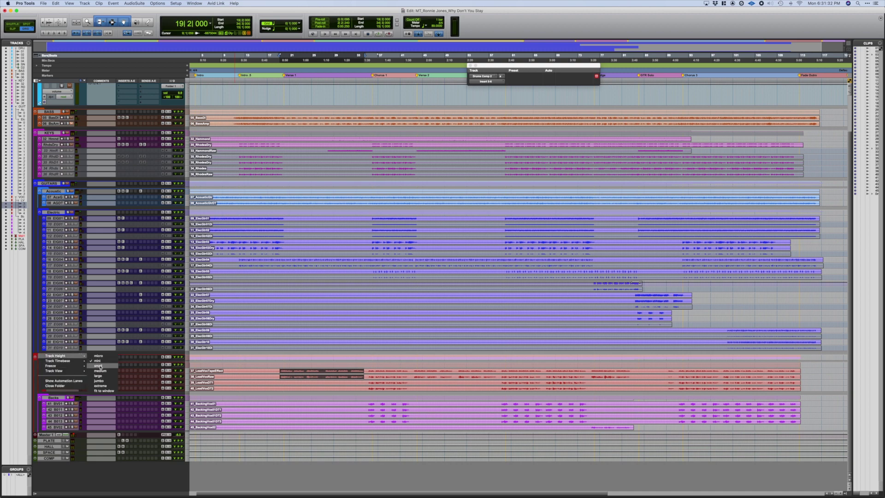
Set the height of all tracks to small and bring the Lead Vox tracks into view.
key(ctrl+alt+Up)
scroll(203, 388, down, 15)
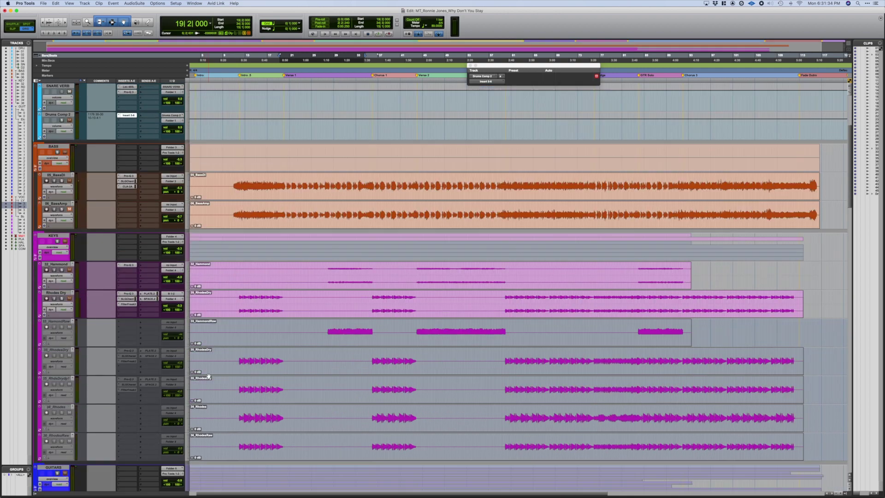
scroll(208, 377, down, 20)
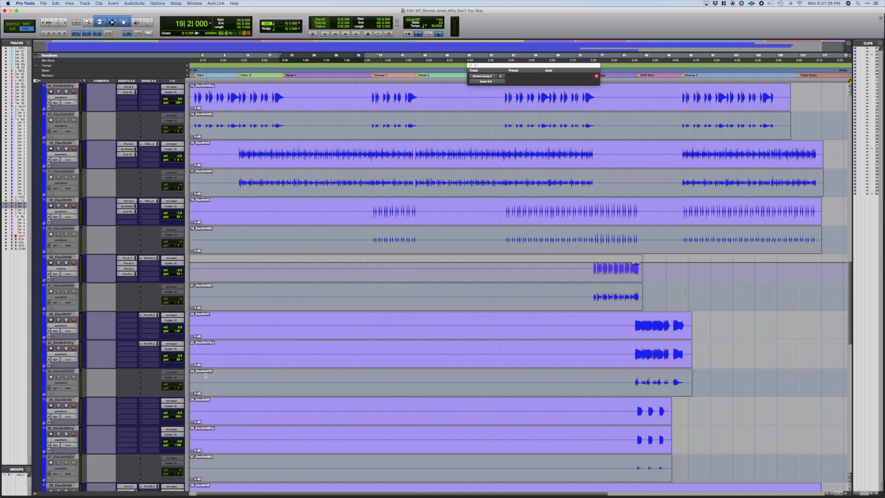
scroll(212, 385, down, 3)
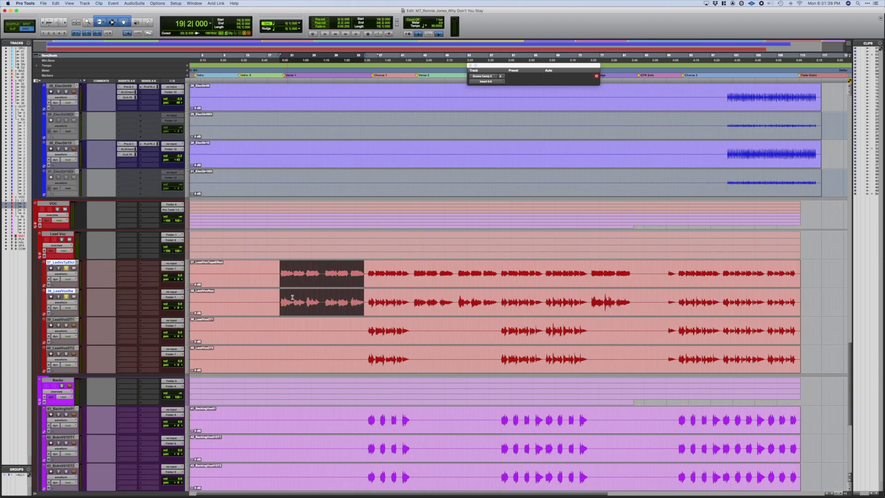
Play the Verse 1 selection and switch solos to compare the tape effect and raw lead vocals.
key(space)
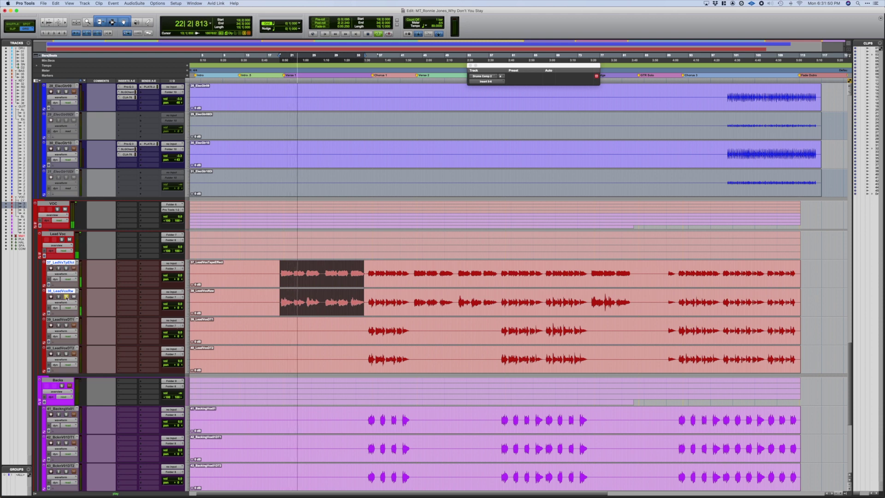
click(66, 268)
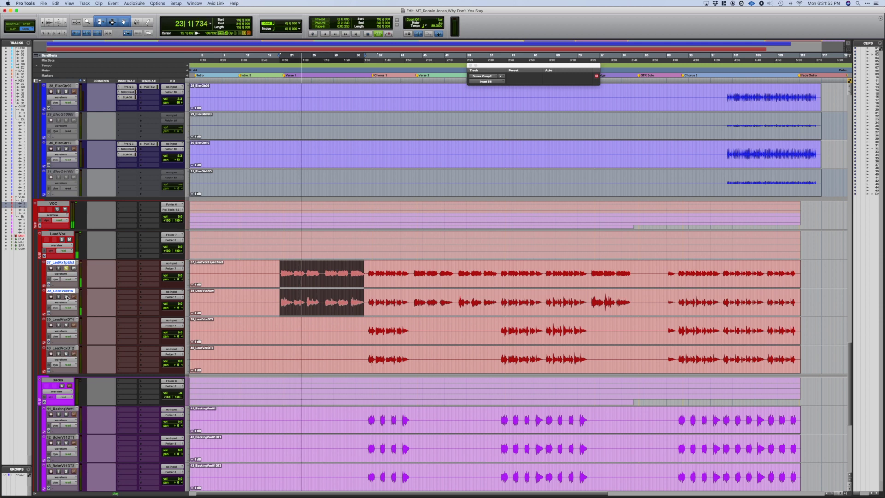
click(66, 296)
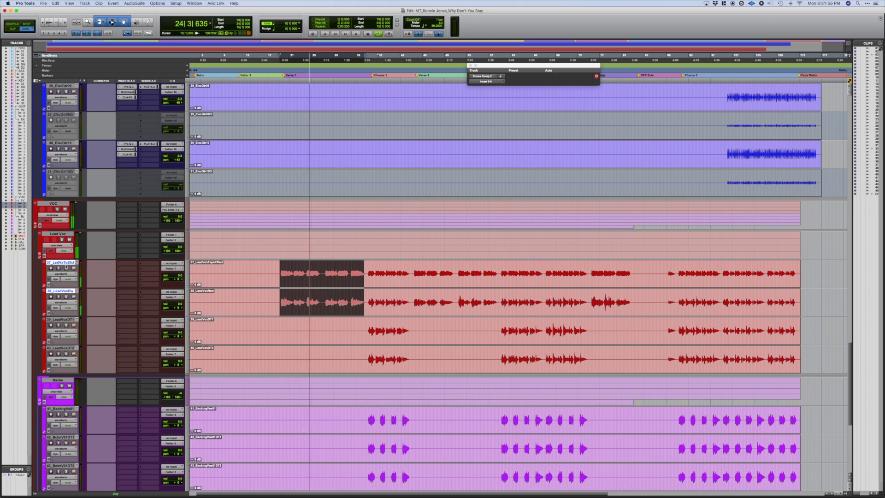
Make the lead vocal tape effect track inactive.
click(62, 262)
right_click(67, 262)
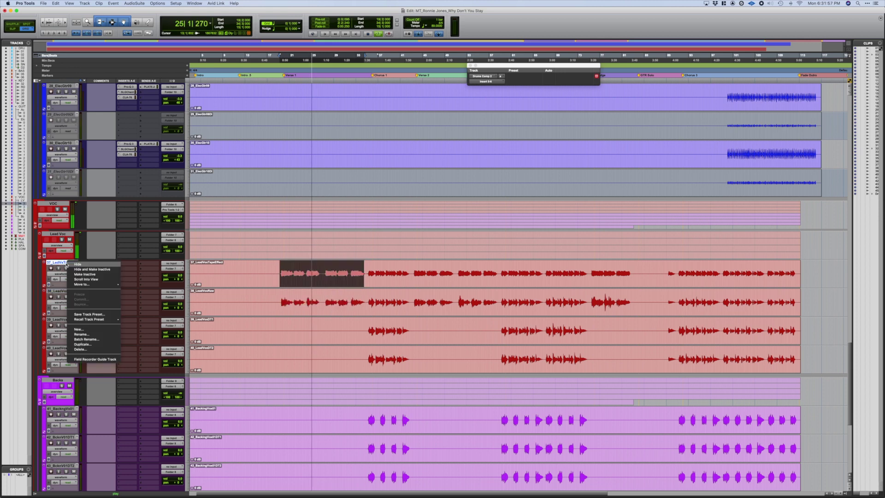
click(90, 275)
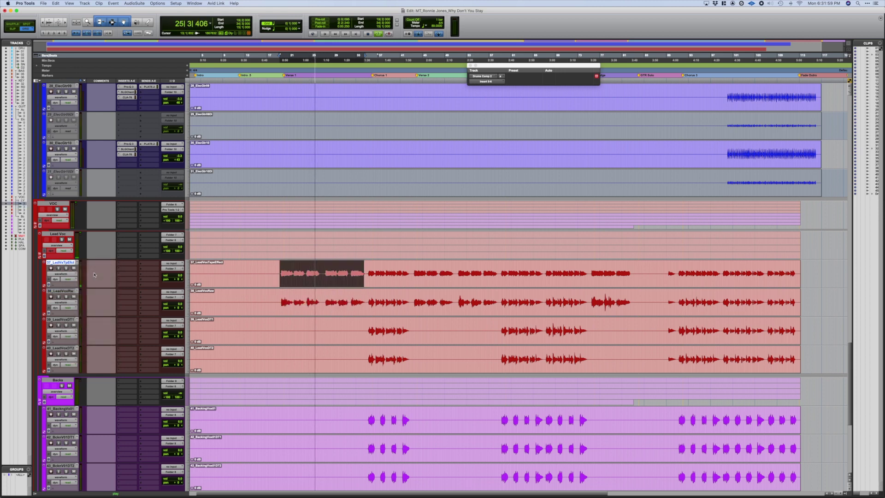
Insert the SSLGChannel (mono) plug-in in the first insert slot of the raw lead vocal track.
click(124, 291)
mouse_move(152, 292)
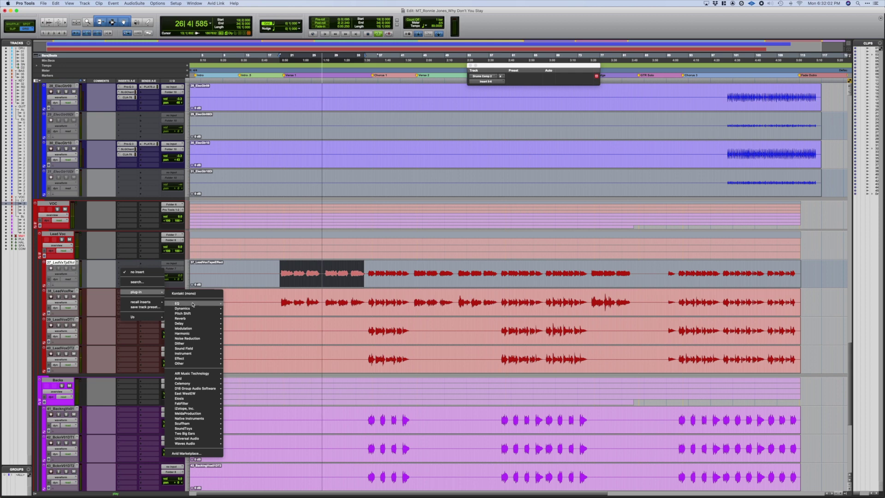
mouse_move(192, 303)
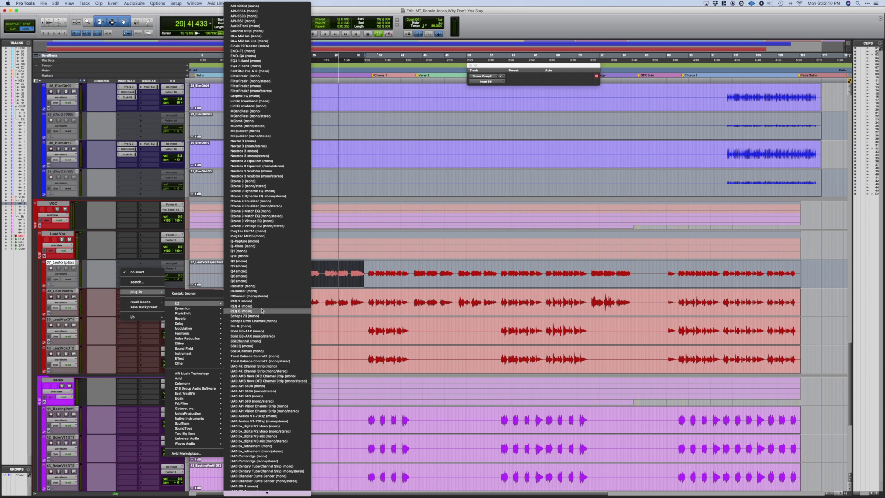
click(263, 352)
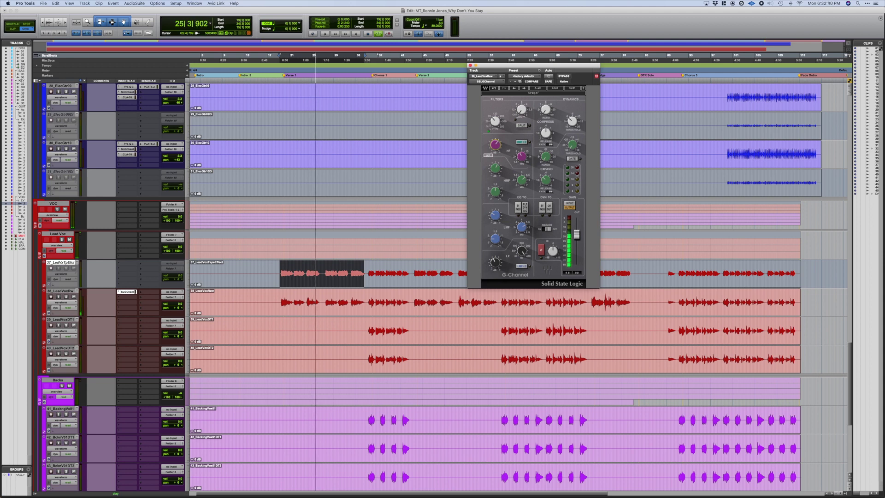
Insert FabFilter Pro-DS (mono) after the channel strip on the raw lead vocal and load the Single Vocal preset Male Wide Band.
click(128, 292)
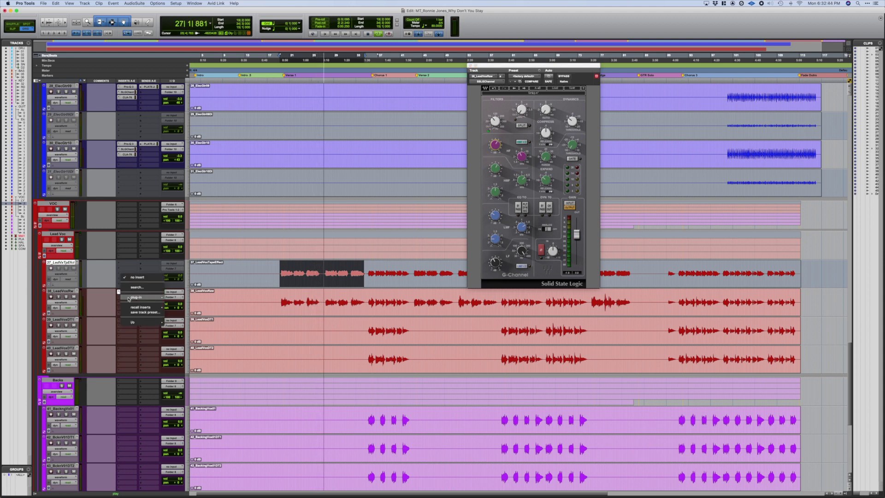
mouse_move(138, 297)
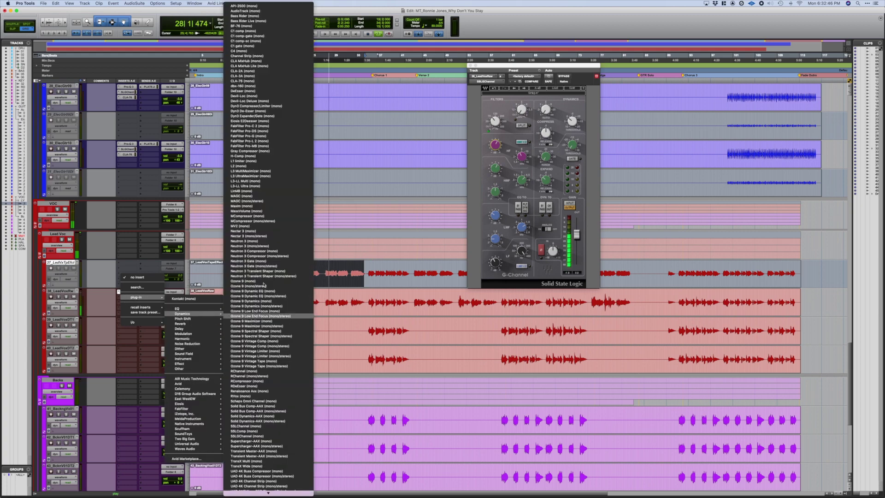
click(262, 132)
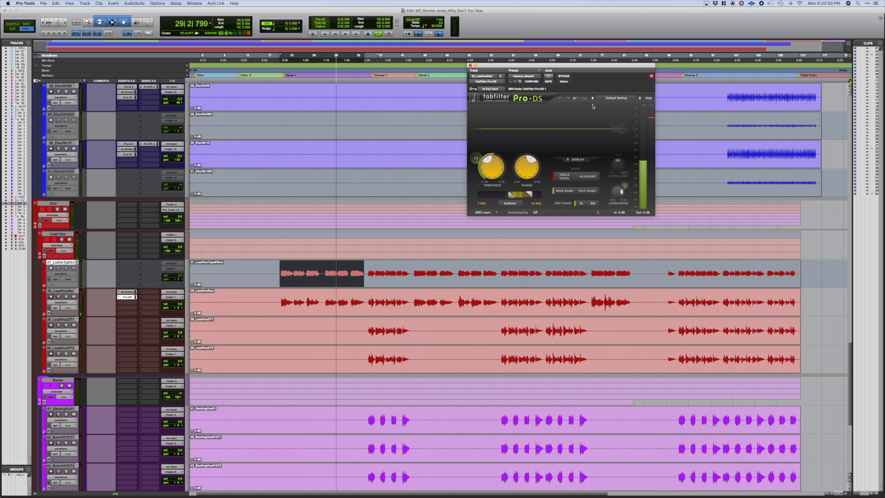
click(614, 98)
mouse_move(617, 111)
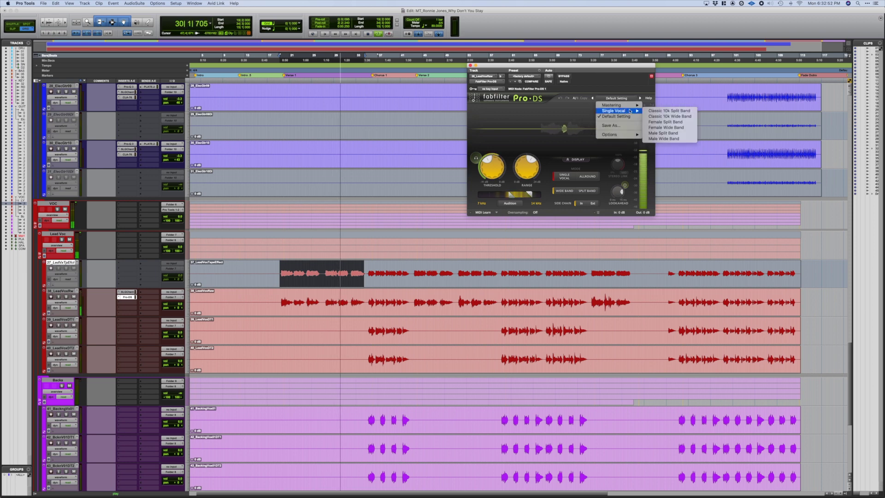
click(658, 139)
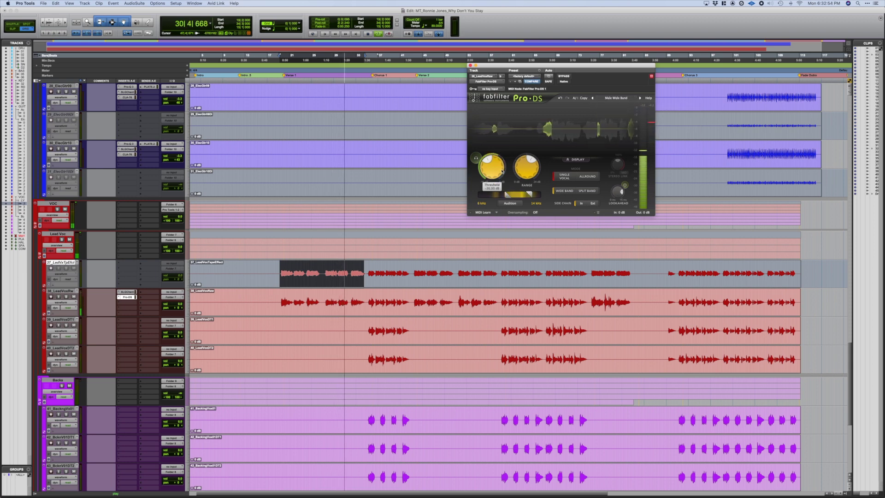
Restart playback of the selected verse and turn on the trigger audition beside the Pro-DS threshold to hear the detected sibilance.
mouse_move(496, 170)
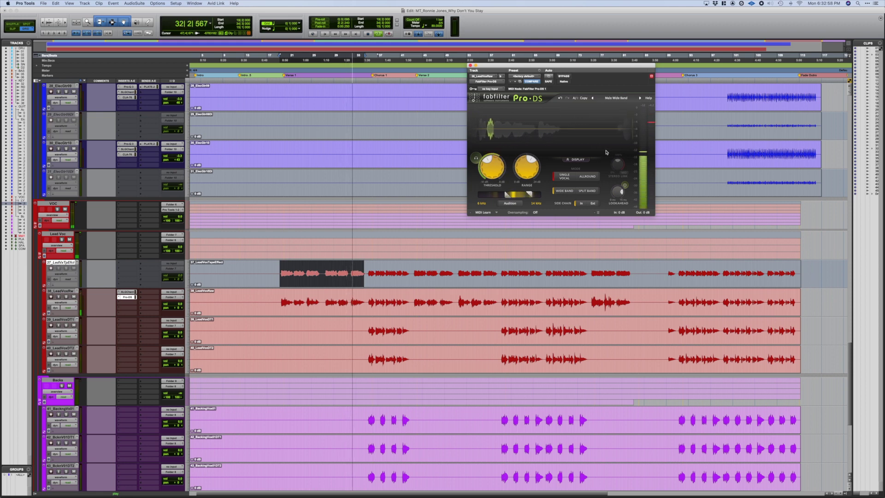
mouse_move(525, 169)
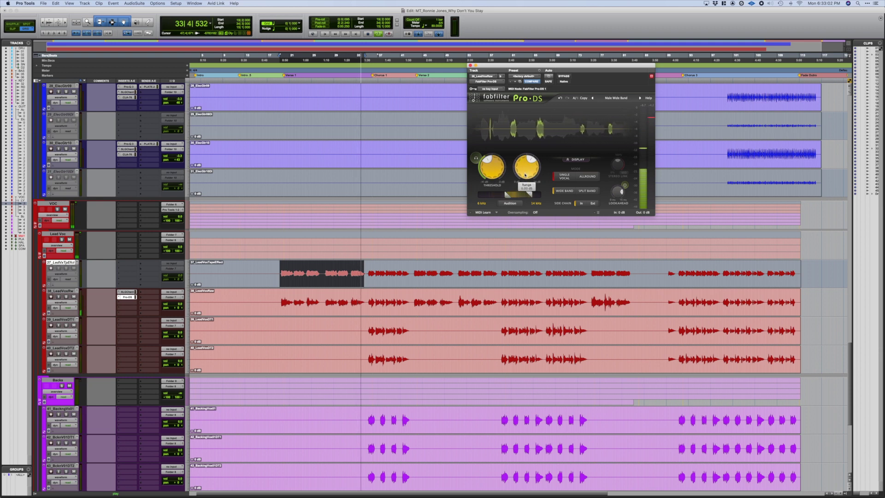
key(space)
key(space)
click(477, 159)
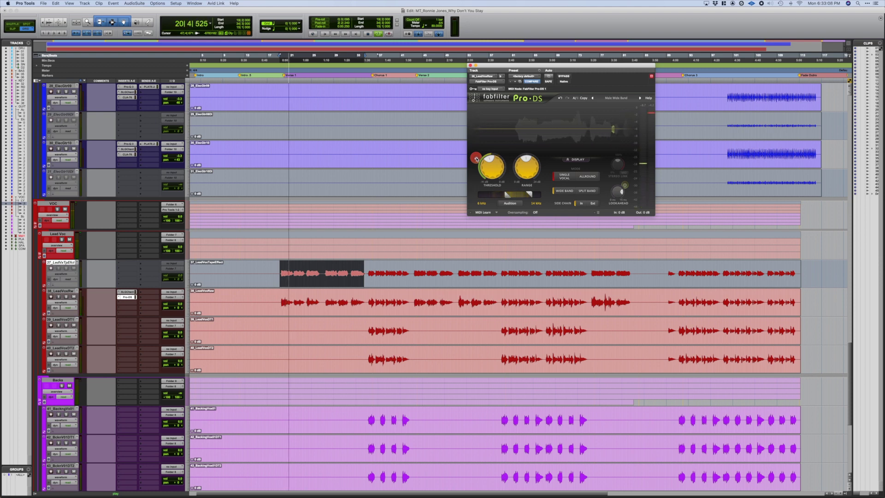
Turn off the Pro-DS trigger audition and insert CLA-76 (mono) after the de-esser on the raw lead vocal track.
click(476, 159)
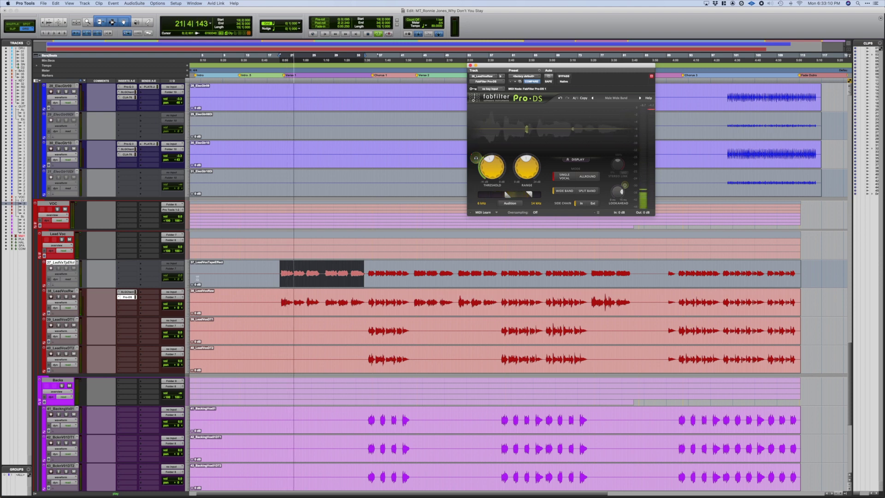
click(136, 304)
mouse_move(193, 320)
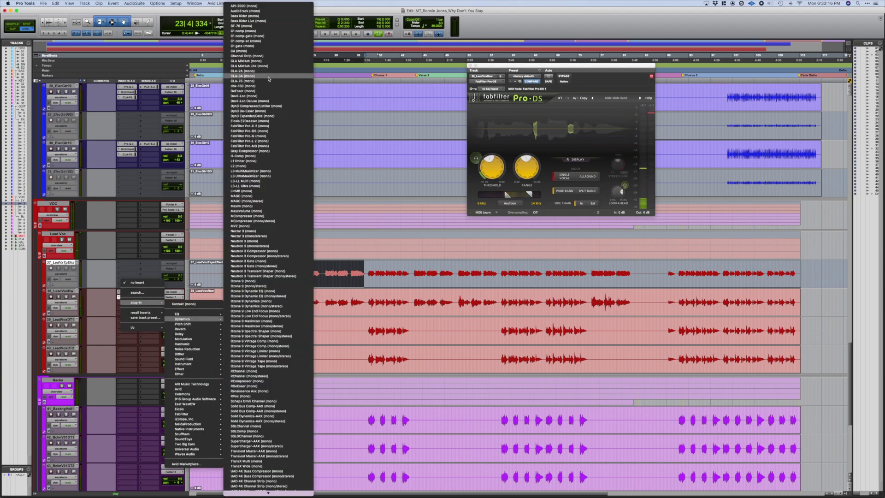
key(Escape)
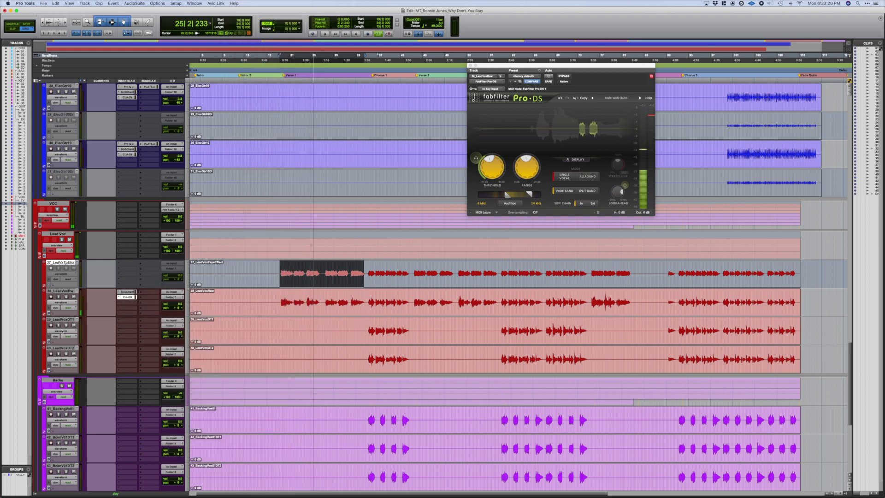
click(133, 303)
mouse_move(134, 303)
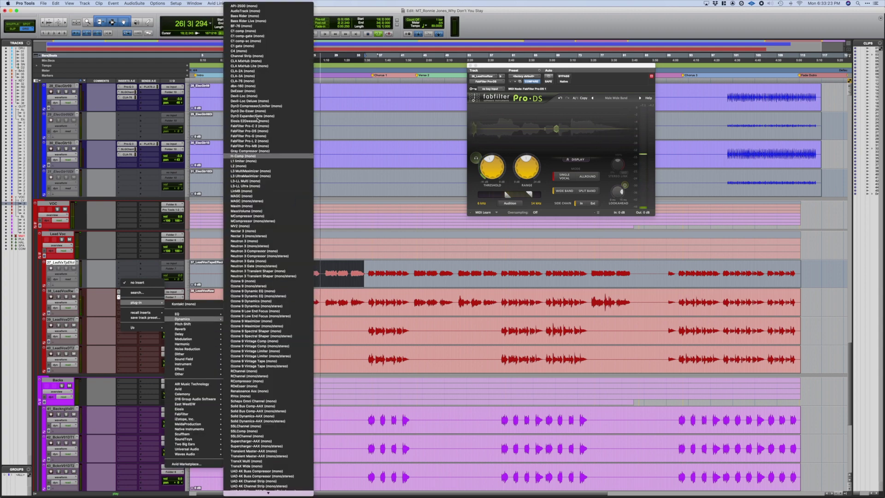
click(251, 81)
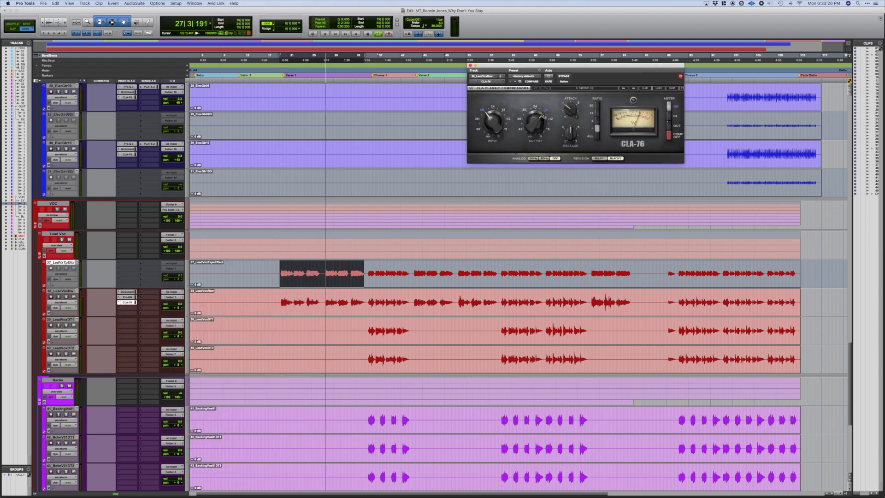
Adjust the CLA-76's release, input and output levels on the raw lead vocal while the verse plays.
mouse_move(570, 134)
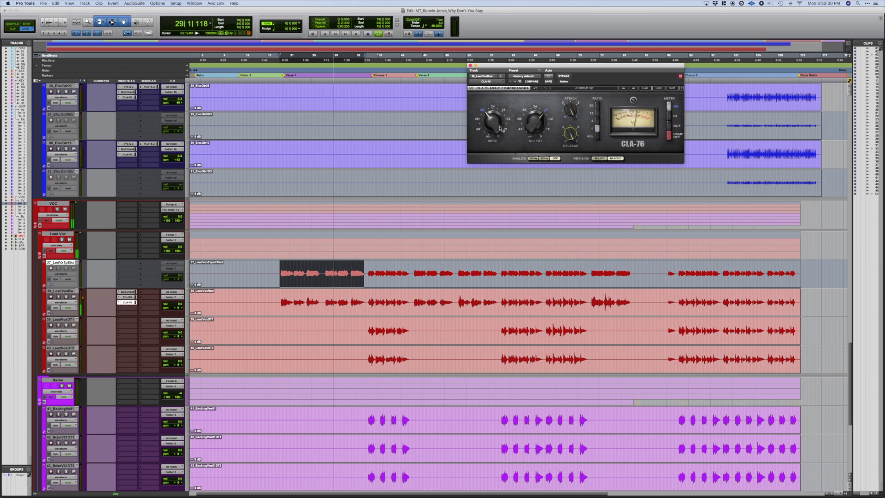
mouse_move(571, 133)
drag(572, 132, 572, 137)
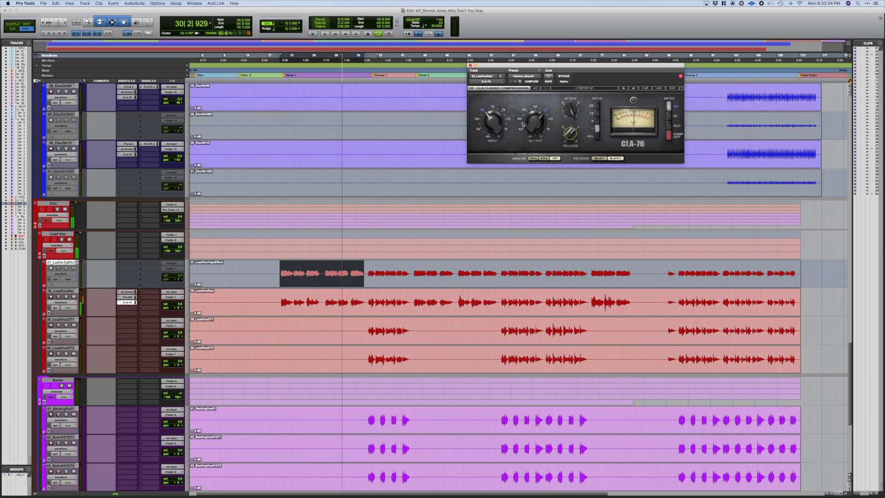
mouse_move(493, 122)
drag(494, 122, 493, 125)
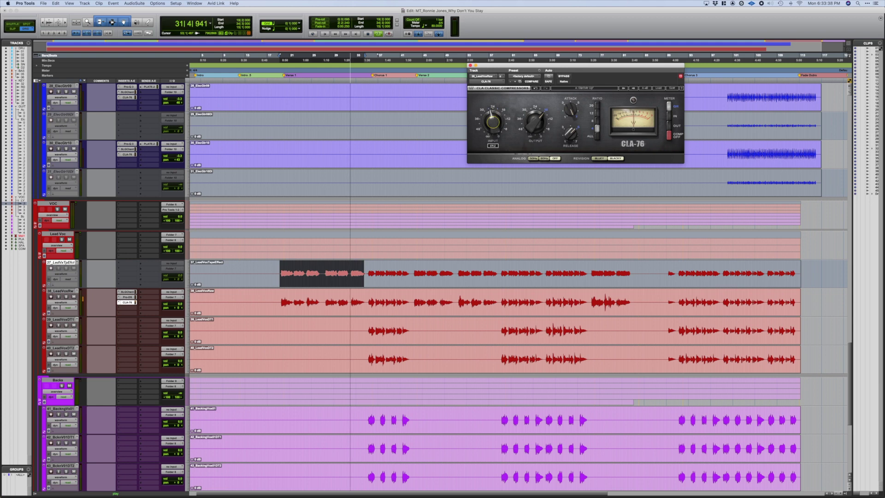
mouse_move(534, 133)
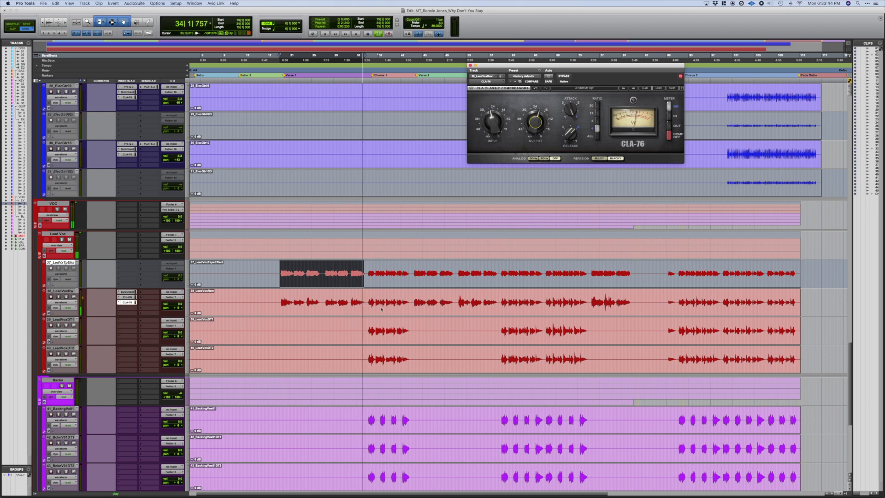
Stop playback, place the cursor at bar 35 on the raw lead vocal, and create a mono audio track named Voc Parallel Comp.
key(space)
click(365, 302)
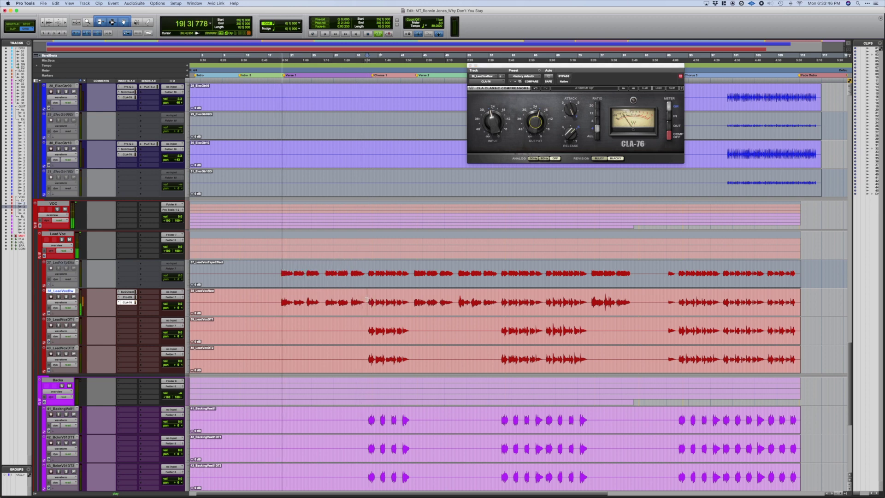
click(367, 302)
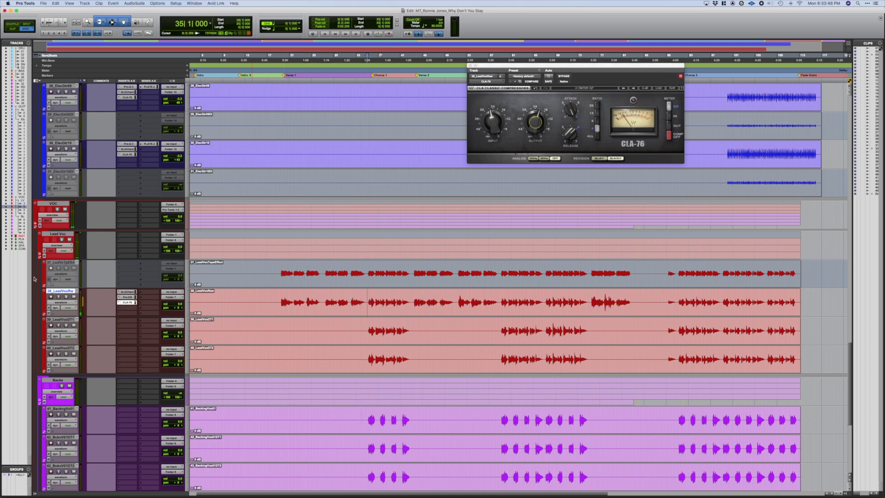
key(super+shift+n)
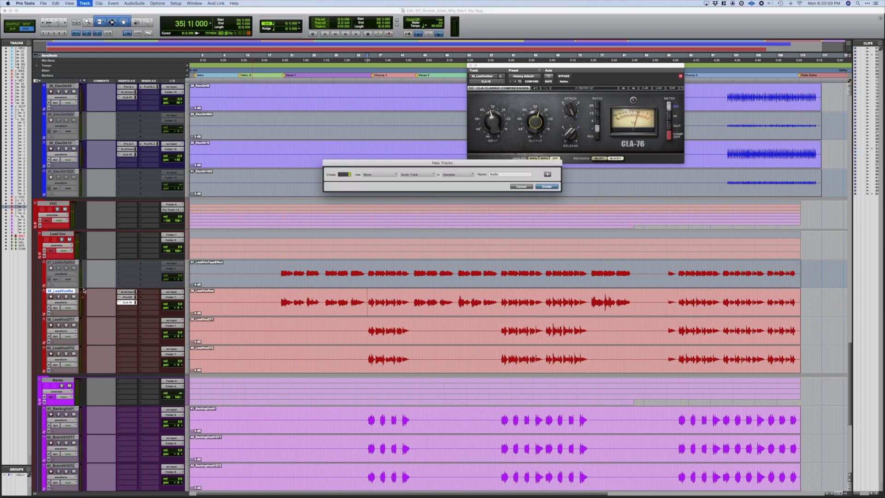
key(Tab)
text(Voc Parallel Comp)
key(Return)
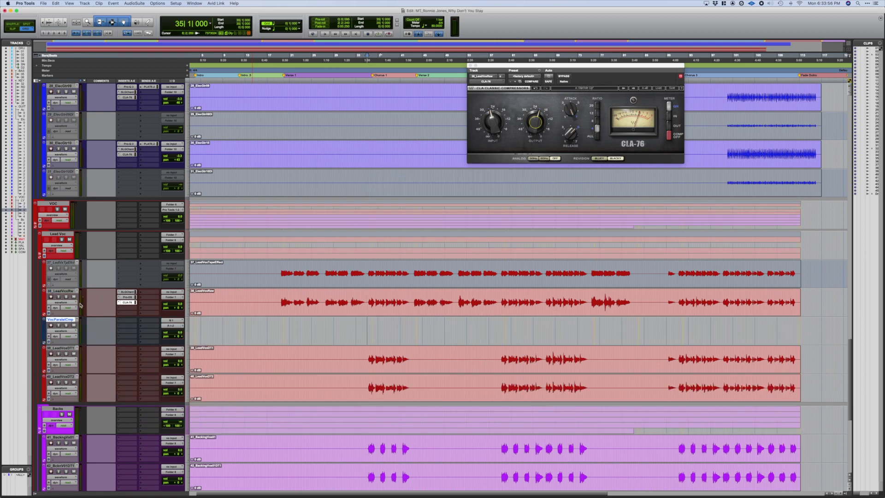
Set the Voc Parallel Comp track's input to bus B 1 and add a send from the raw lead vocal to that bus.
click(174, 322)
click(210, 322)
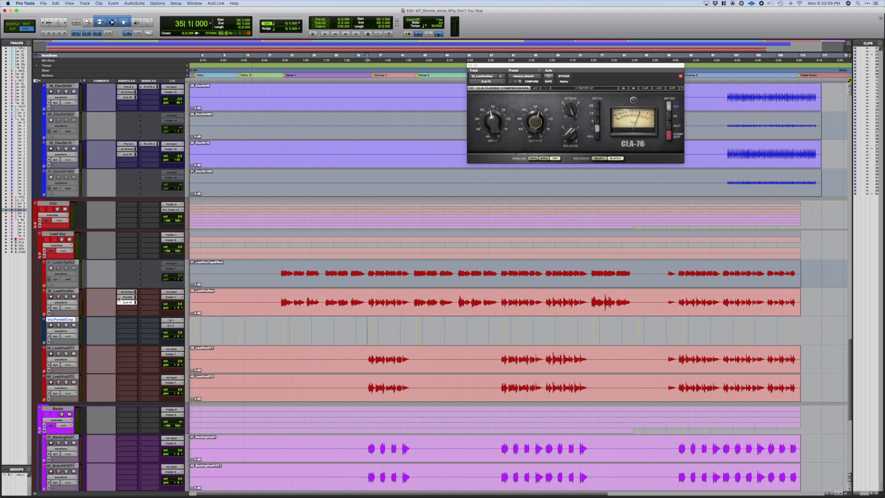
click(157, 292)
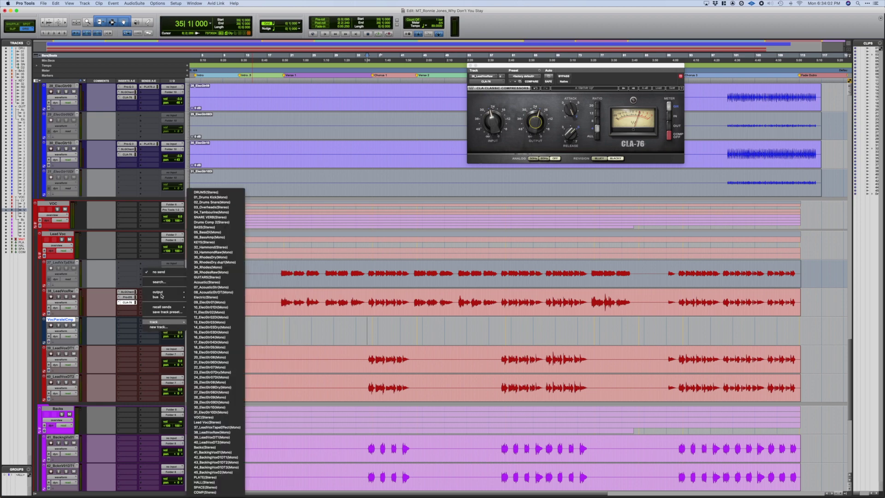
mouse_move(179, 292)
click(112, 322)
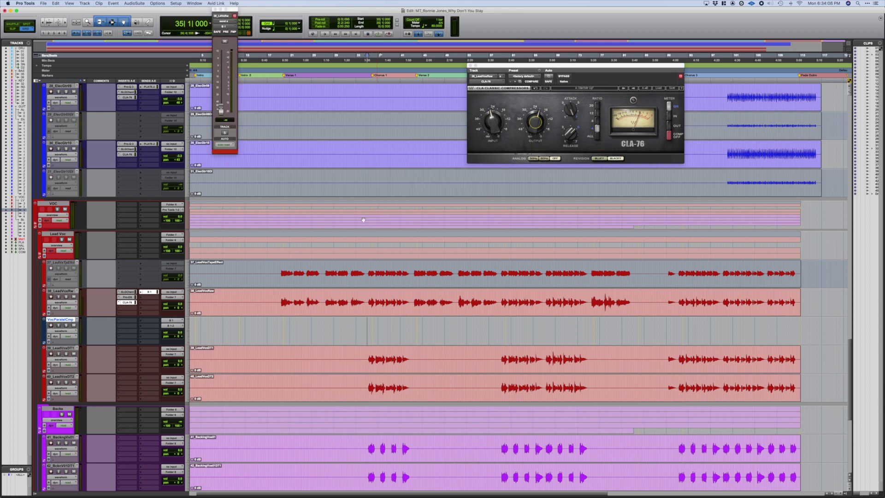
Color the Voc Parallel Comp track red like the other lead vocals and arm it for recording.
double_click(44, 333)
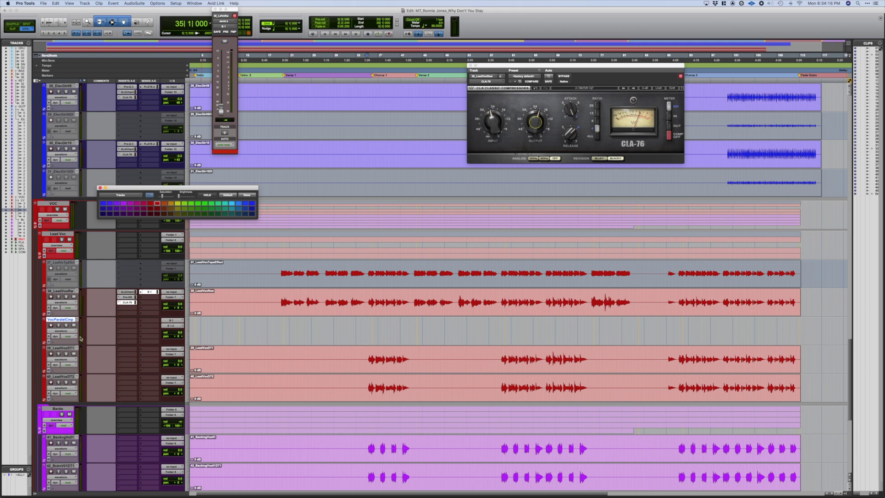
click(50, 326)
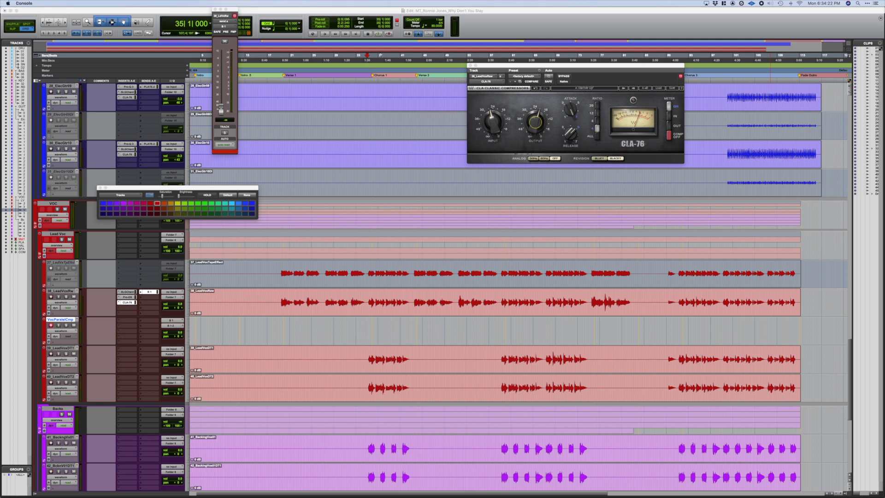
Play the opening phrases of Verse 1 on the raw lead vocal and set its send level to 0 dB.
drag(279, 301, 321, 301)
key(space)
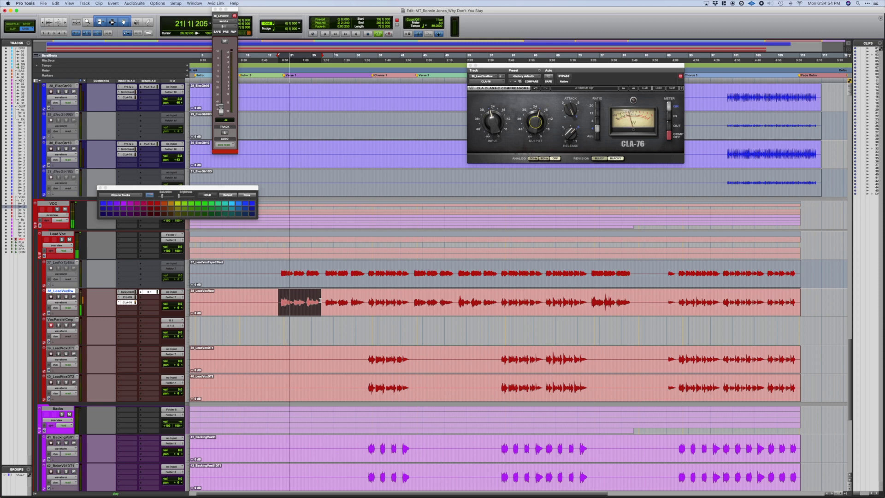
alt+click(222, 111)
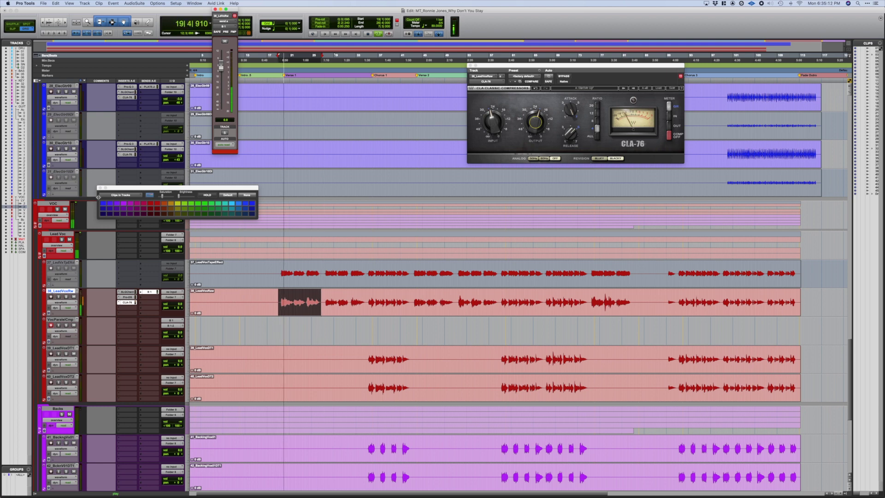
Note the compressor settings 12-18 Fast-12 in the Voc Parallel Comp track's comments.
click(108, 331)
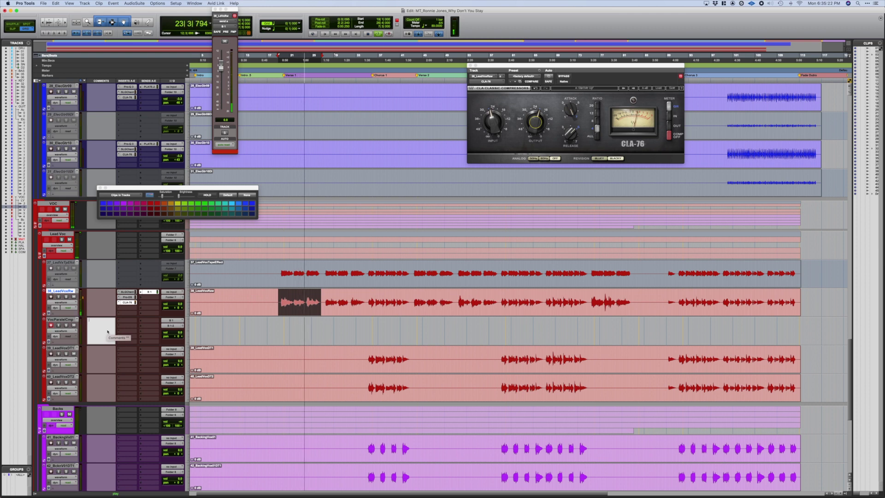
text(12)
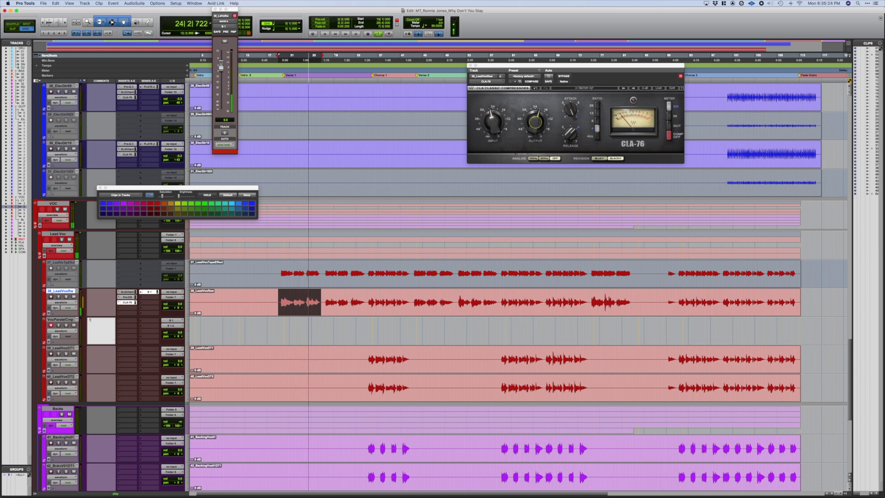
text(-18 Fast - 12)
key(BackSpace)
key(BackSpace)
key(BackSpace)
key(BackSpace)
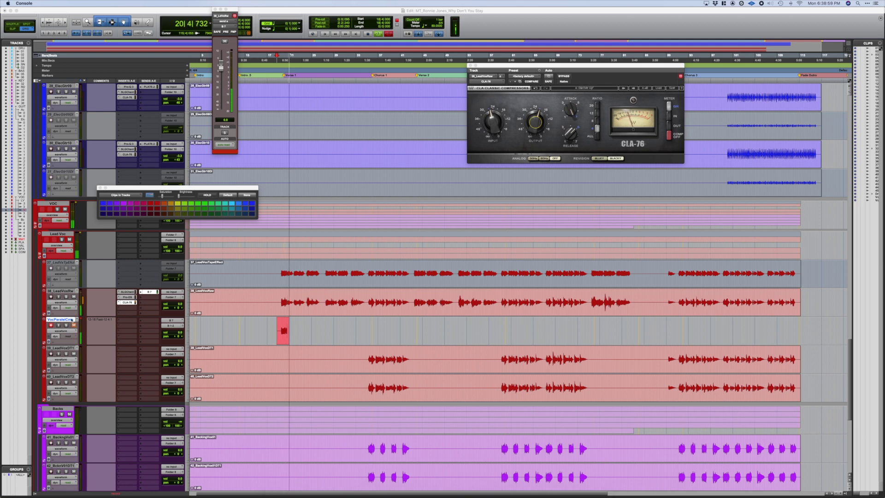
Replace the Voc Parallel Comp track's comment with revised compressor settings beginning 24-48 Fast-12.
click(104, 337)
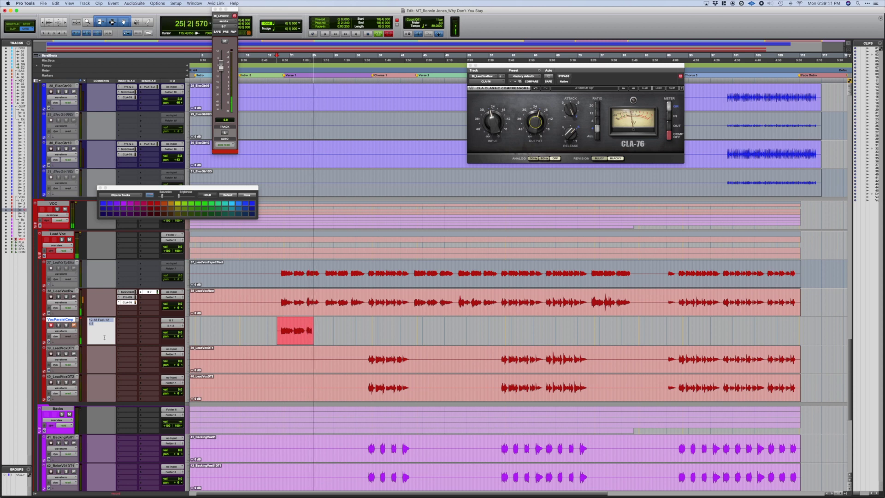
text(24-48 Fast-12 4:1)
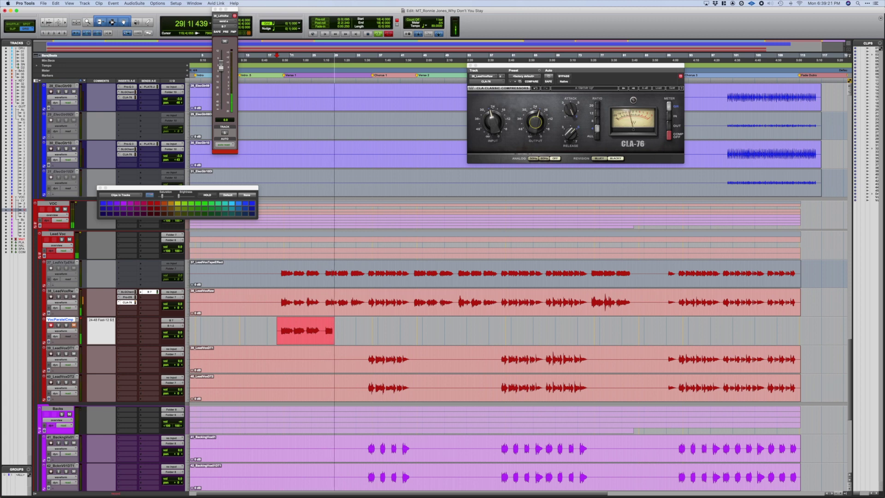
click(67, 349)
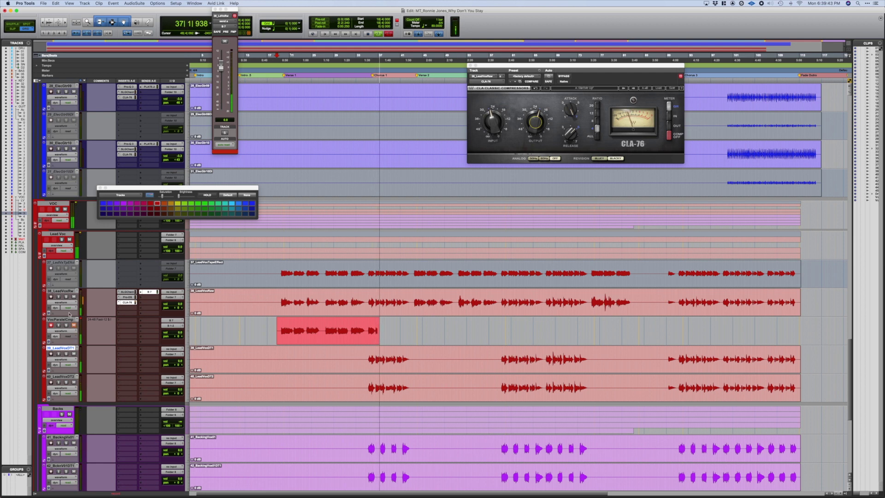
View the SSL channel strip settings on the raw lead vocal during the recording, and close the plug-in window.
click(126, 291)
click(127, 292)
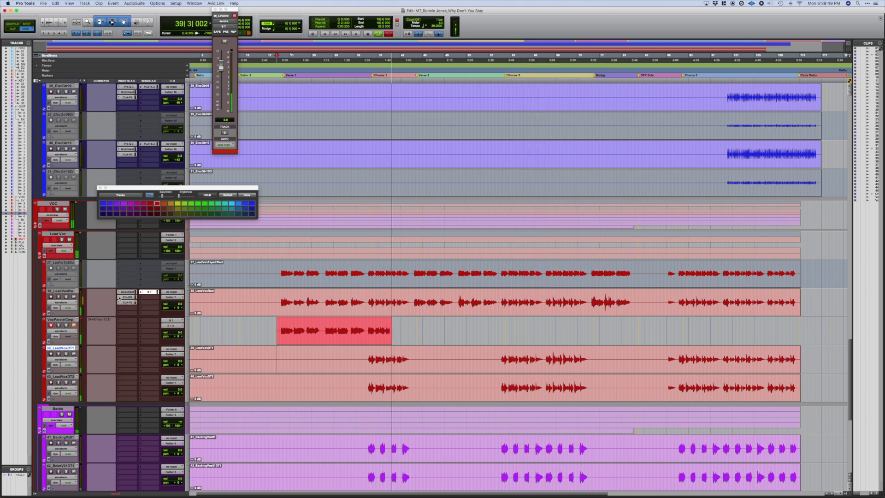
click(127, 291)
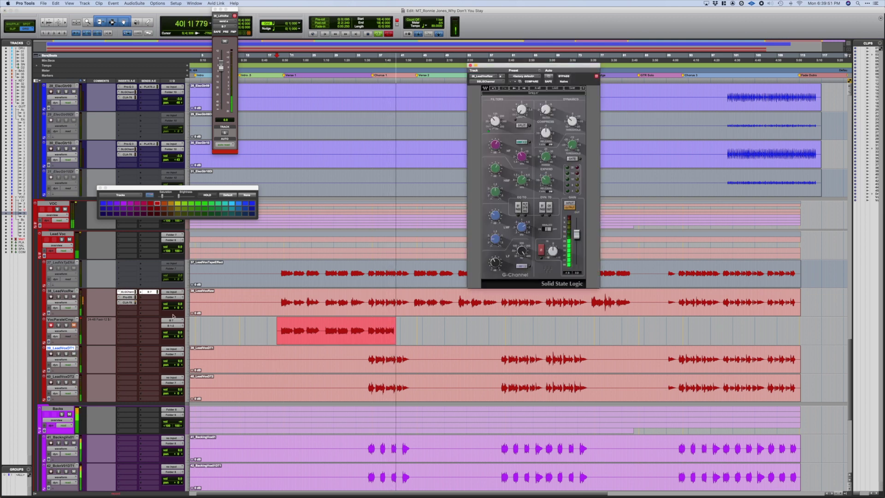
click(471, 66)
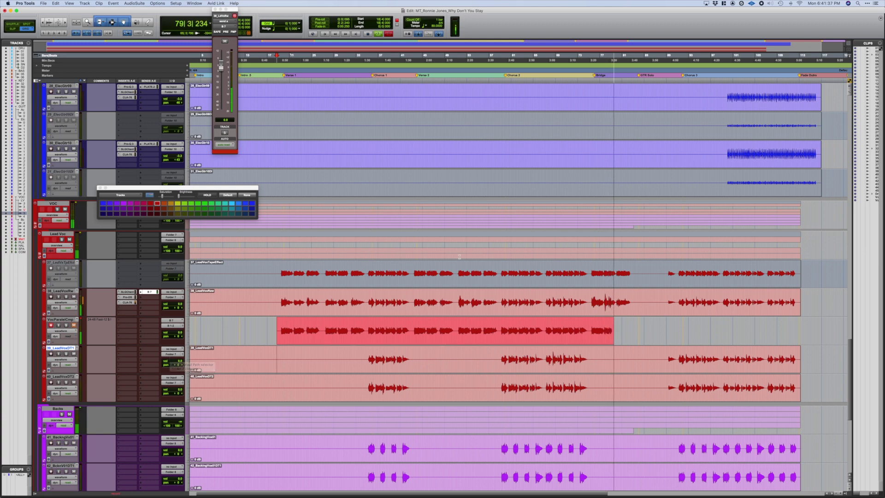
Select the bridge passage on the 20_ElecGtr06 track, leaving out its final notes.
scroll(538, 366, up, 10)
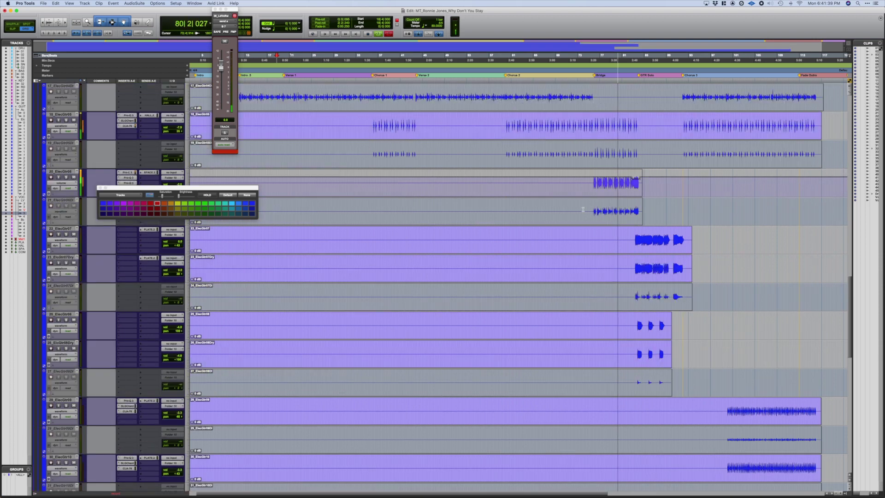
click(599, 183)
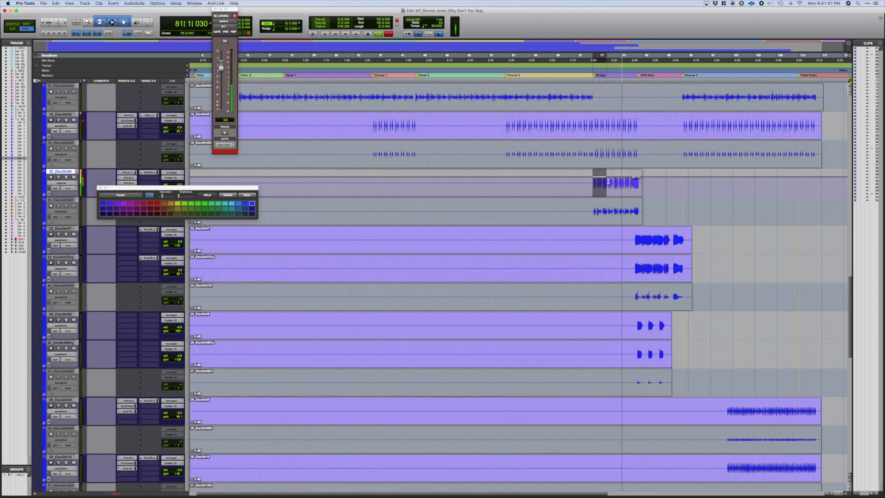
shift+click(636, 184)
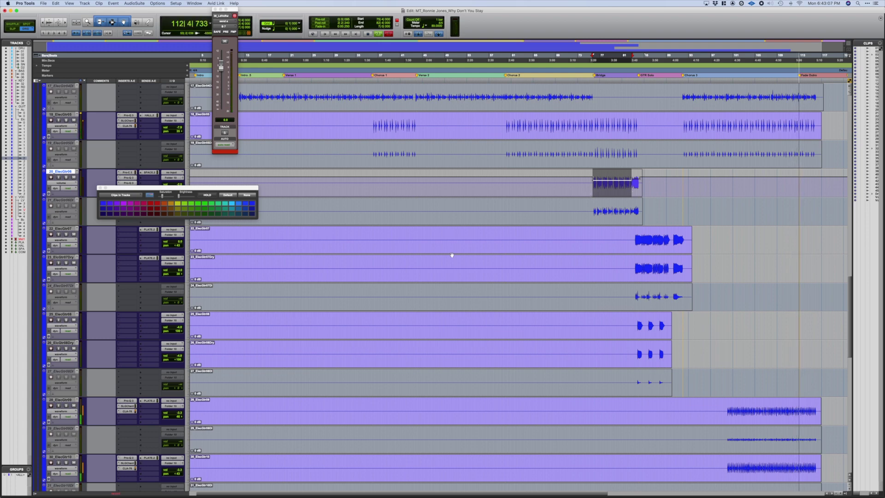
Return to the drum tracks at the start of the track list and stop the vocal parallel compression recording.
scroll(716, 337, up, 1)
scroll(591, 226, up, 10)
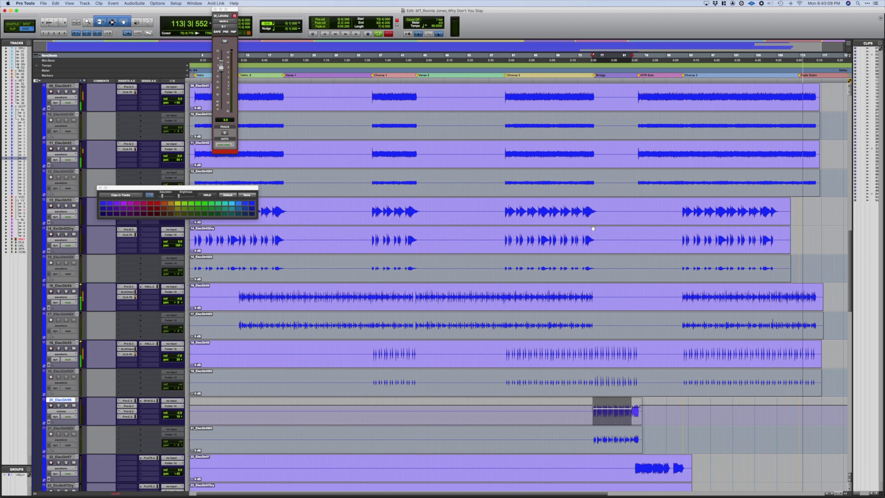
scroll(568, 236, up, 3)
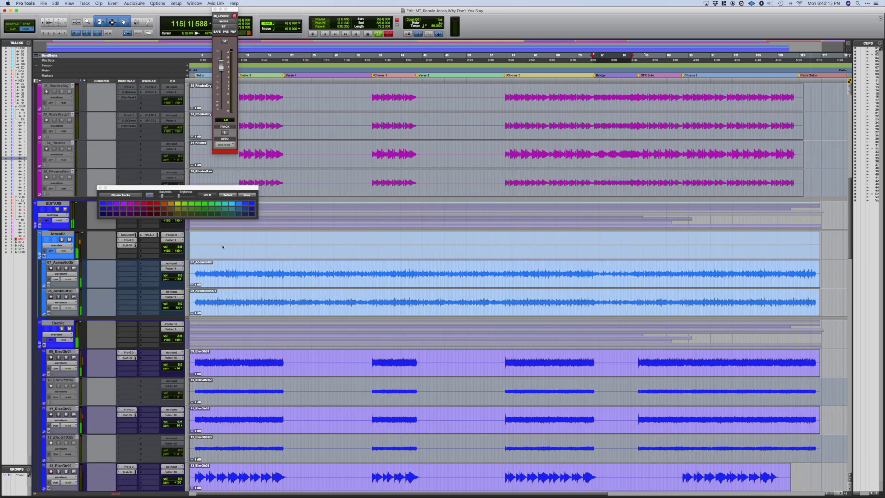
scroll(357, 242, up, 6)
scroll(357, 242, up, 8)
key(space)
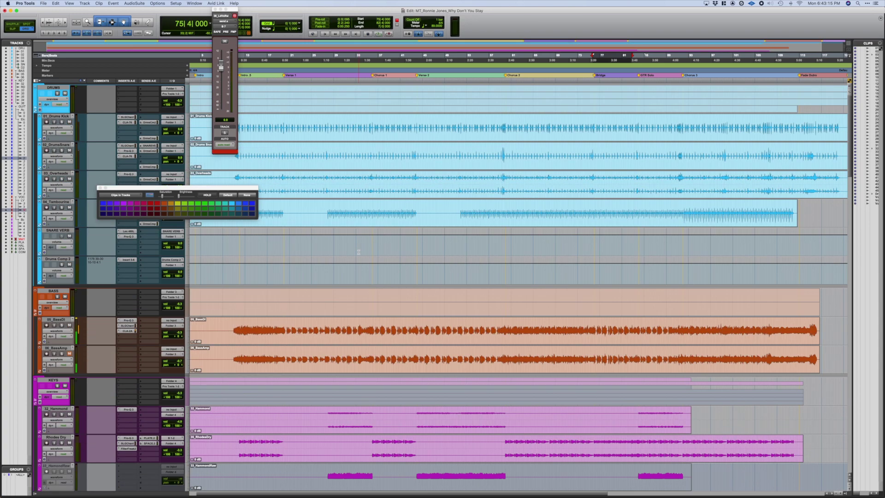
Clear away the color palette and send window, and play the bridge with the kick, snare, overheads and tambourine tracks soloed.
click(100, 188)
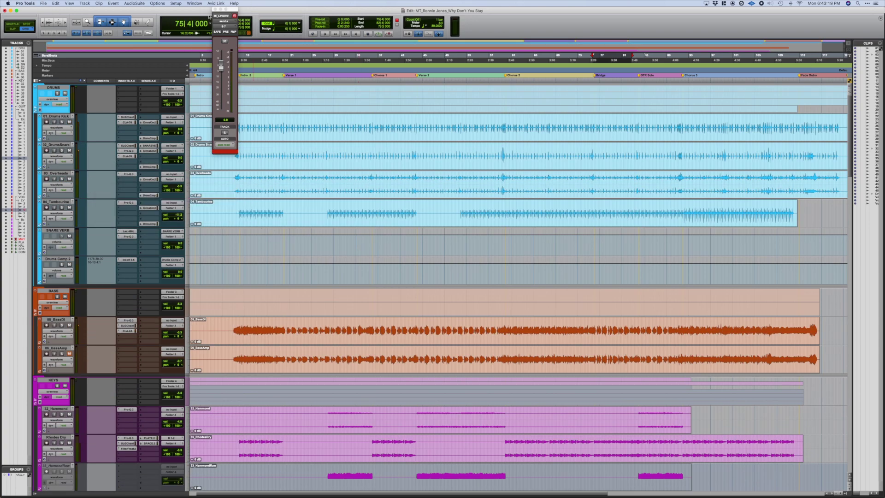
click(215, 9)
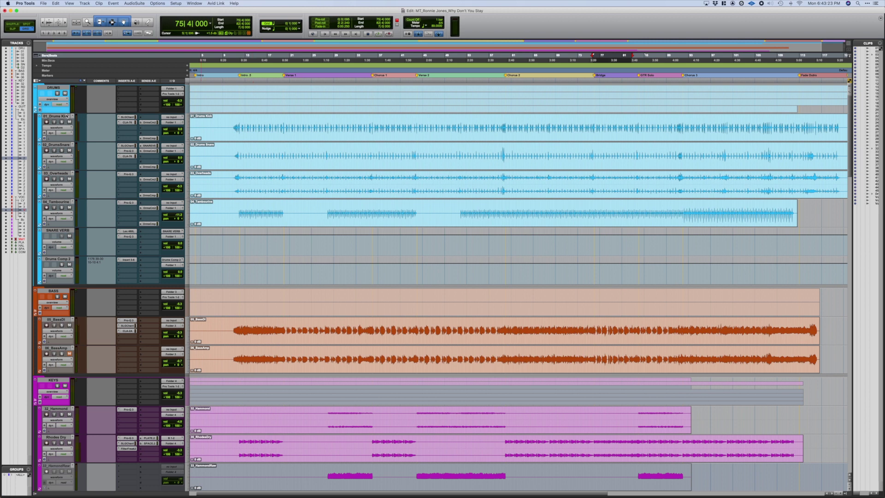
click(67, 116)
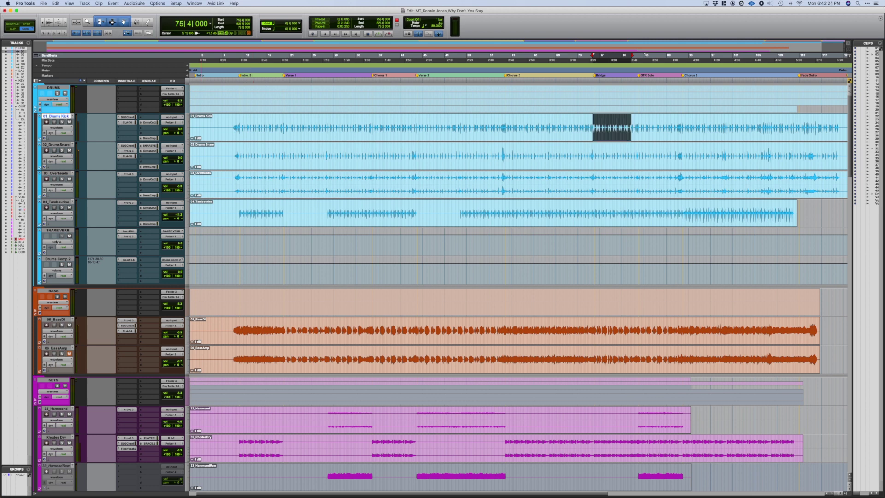
shift+click(59, 202)
click(62, 208)
key(space)
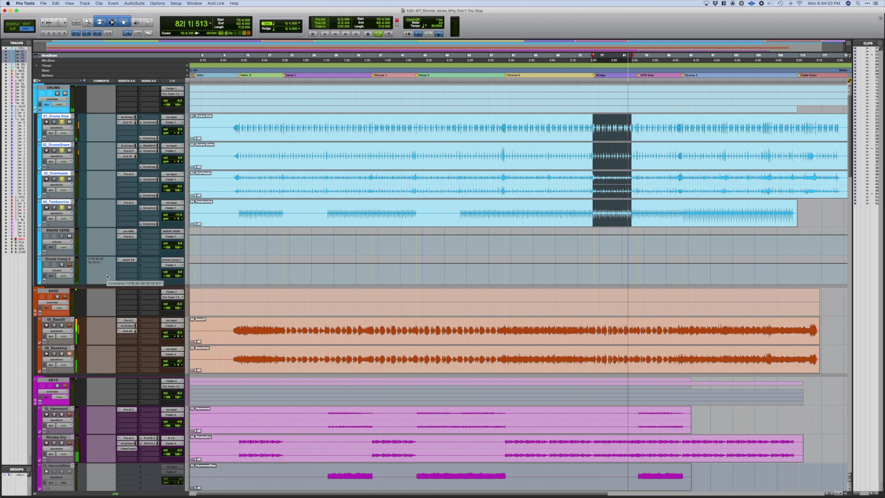
Compare the drums' sound with the Drums Comp 2 track soloed and unsoloed, and stop playback.
click(62, 264)
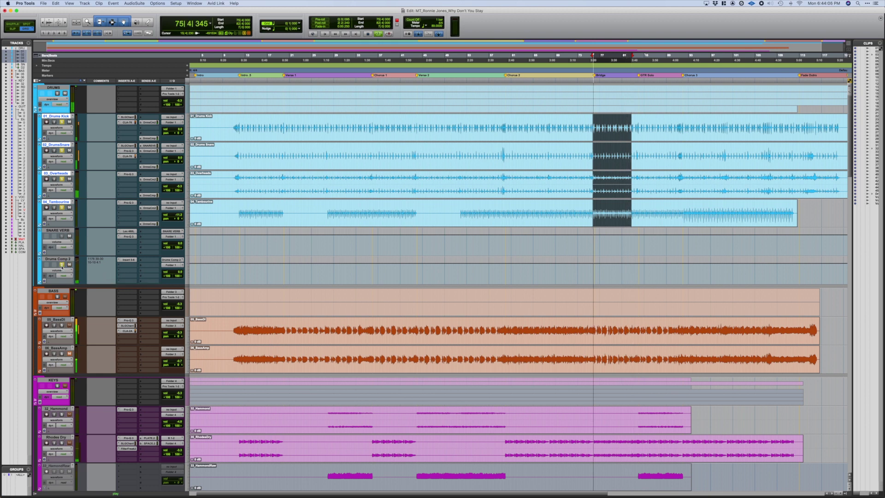
click(61, 265)
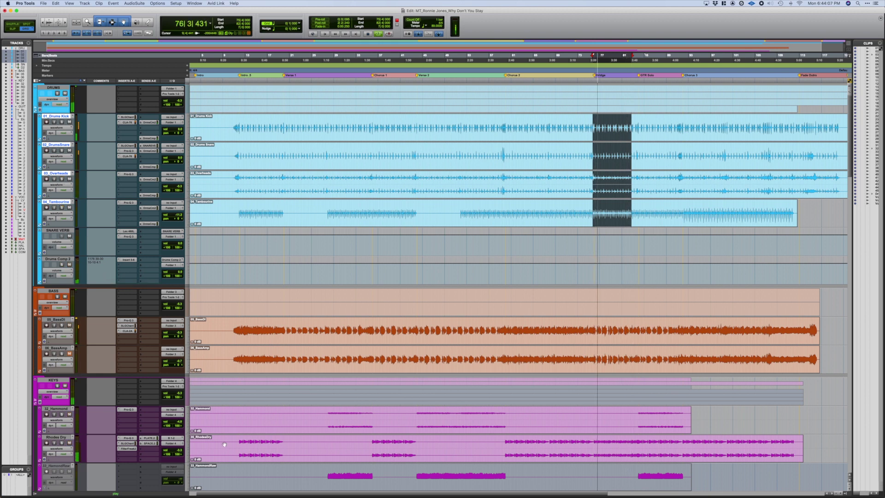
scroll(305, 429, down, 10)
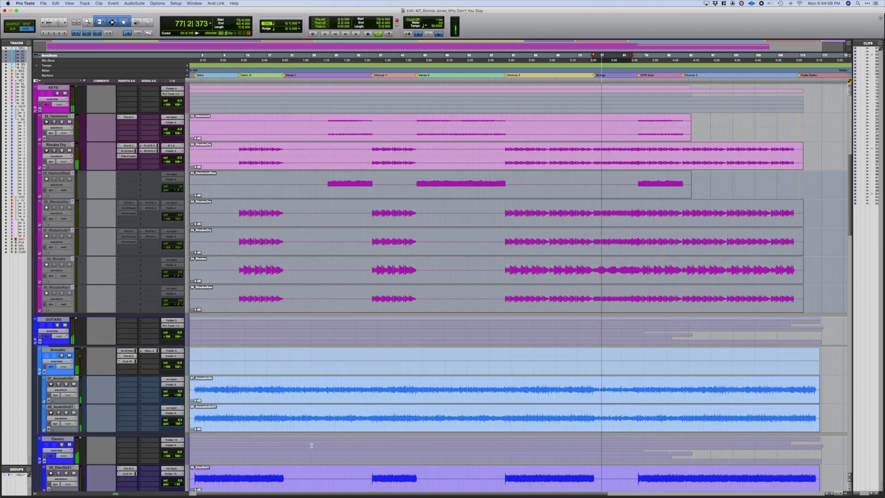
scroll(313, 437, down, 15)
key(space)
Copy the raw lead vocal's SSL channel, Pro-DS and CLA-76 inserts onto the Voc Parallel Comp track.
scroll(314, 430, up, 6)
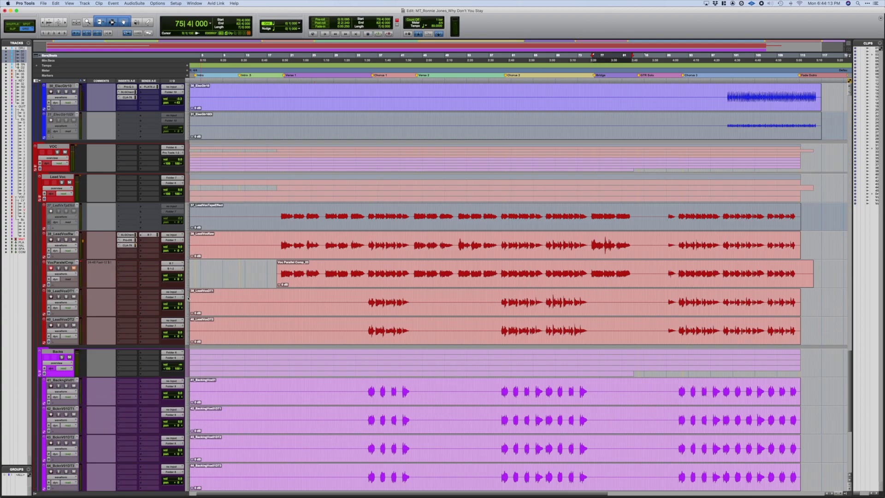
drag(127, 235, 127, 268)
click(128, 269)
click(128, 271)
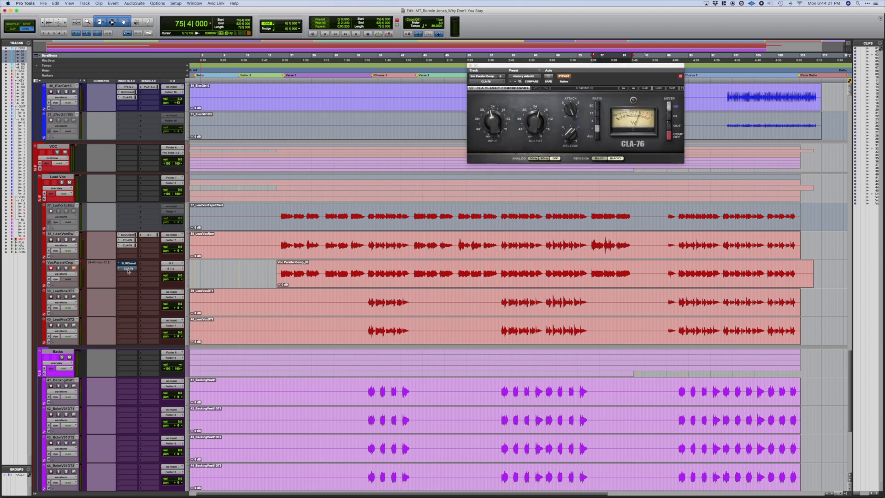
drag(128, 275, 129, 275)
Remove the raw lead vocal's bus send, unmute the Voc Parallel Comp track, and play both from just before Verse 1.
drag(141, 237, 272, 240)
click(275, 240)
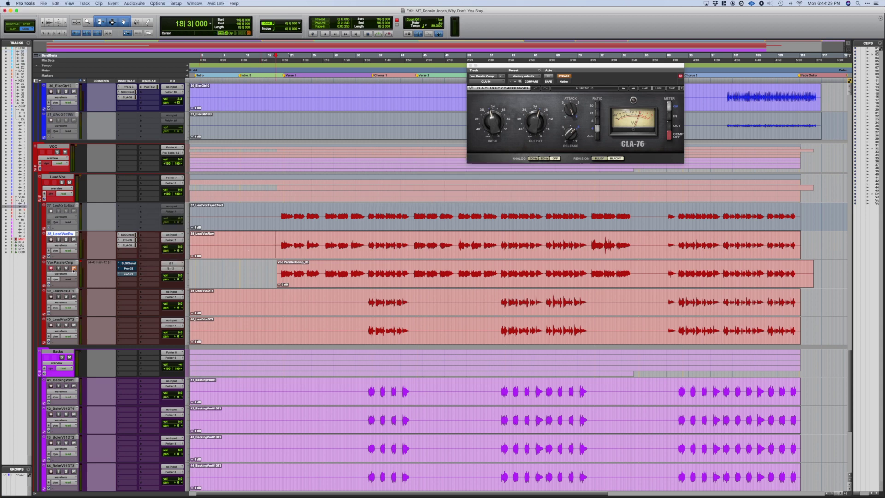
key(space)
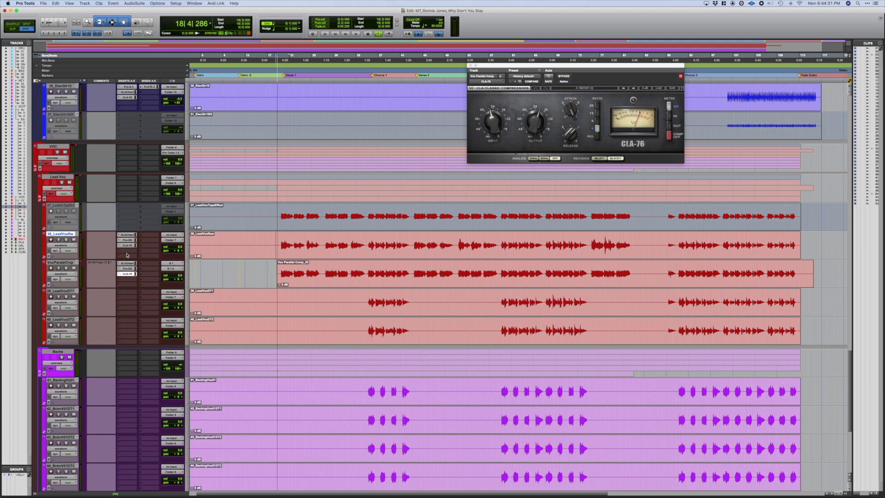
shift+click(64, 263)
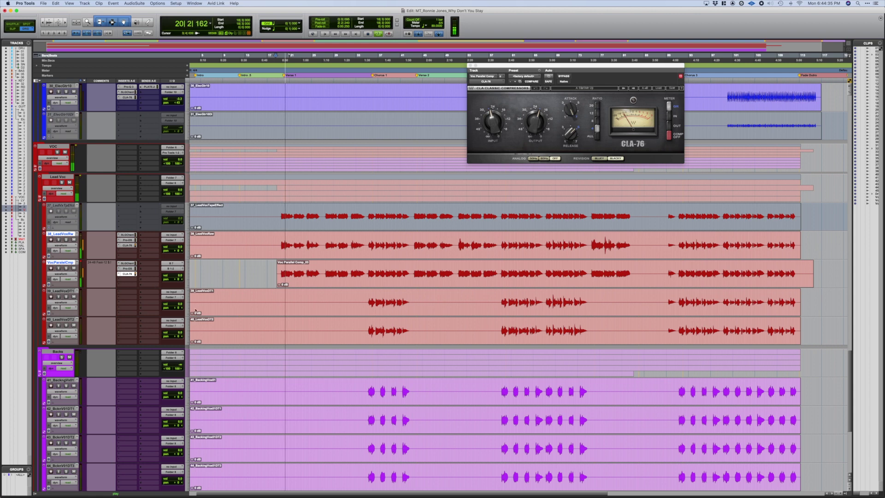
click(135, 269)
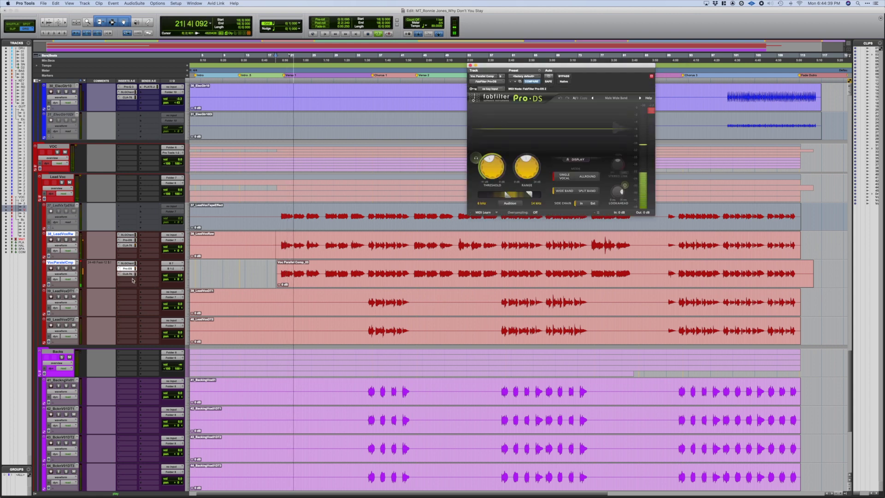
click(134, 279)
mouse_move(138, 280)
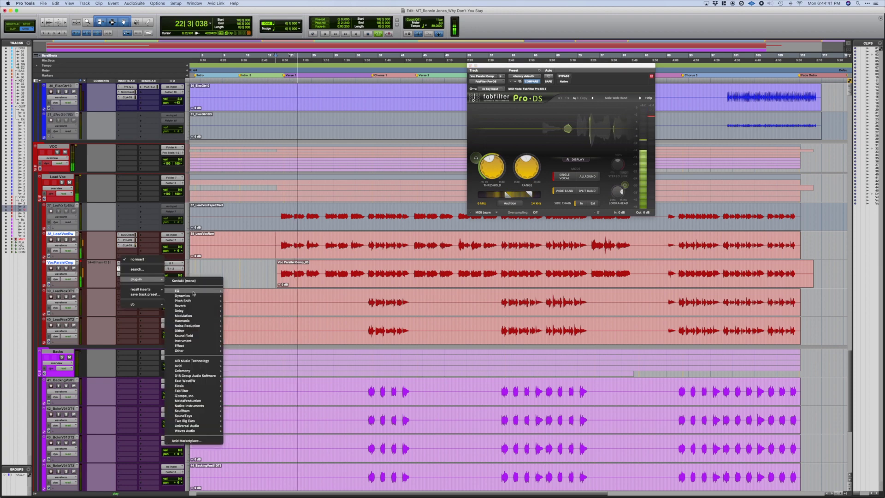
mouse_move(194, 291)
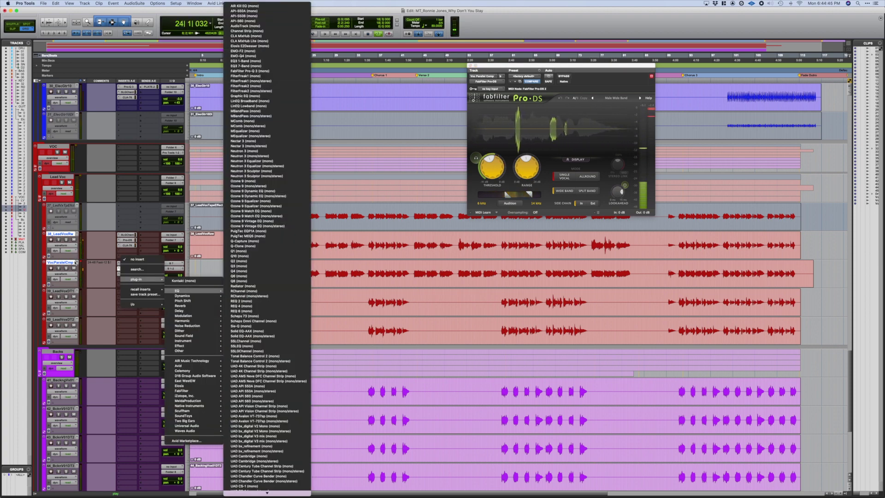
Solo the raw lead vocal, insert FabFilter Pro-Q 3 after its CLA-76, and add a low-mid bell cut of about 4.5 dB.
click(66, 244)
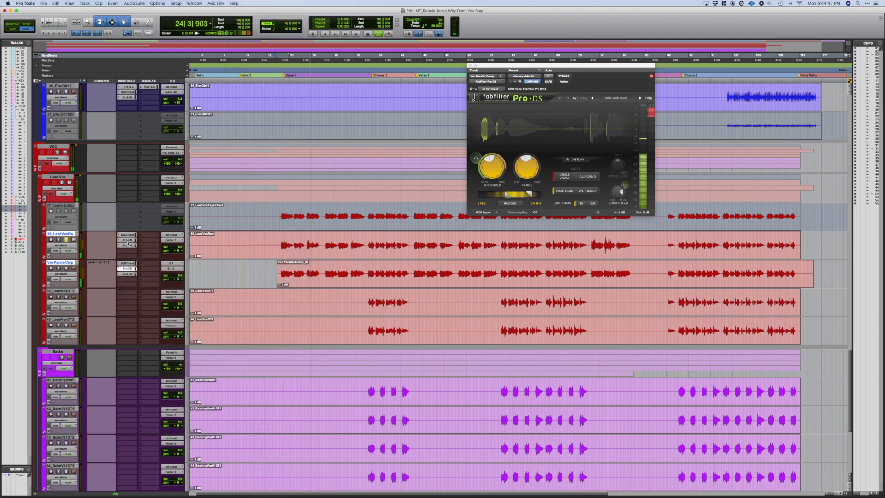
click(131, 253)
mouse_move(139, 251)
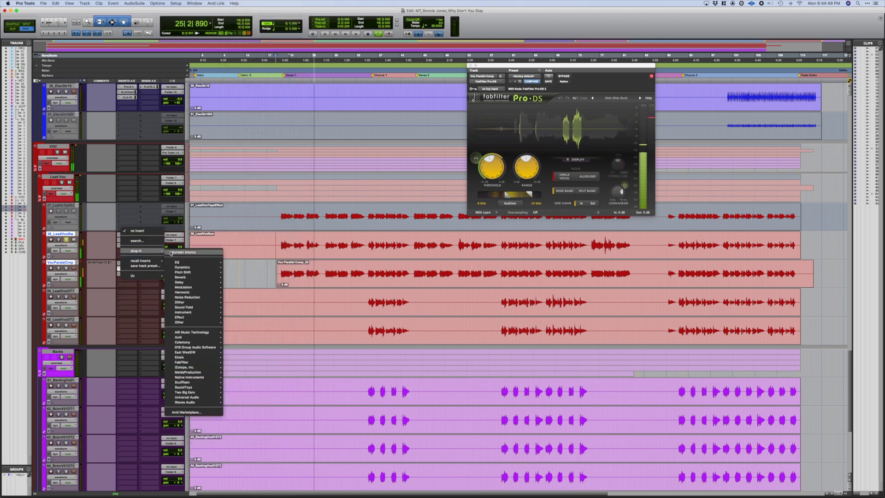
mouse_move(189, 262)
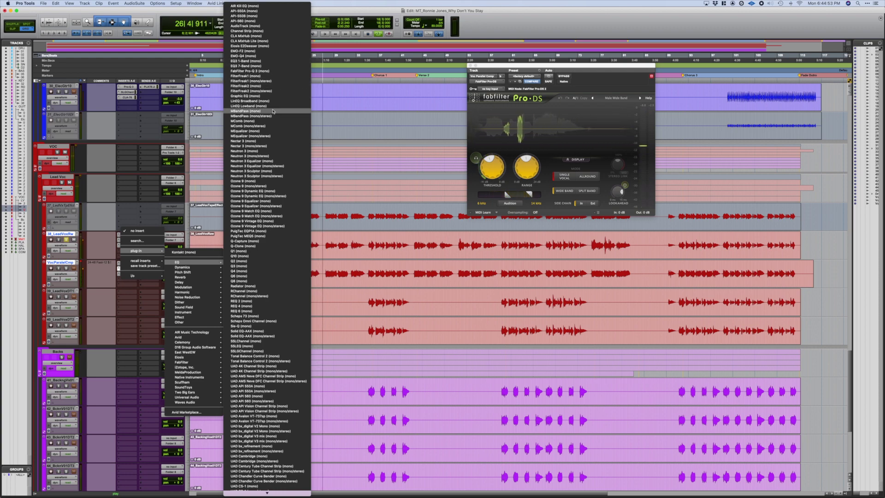
click(267, 71)
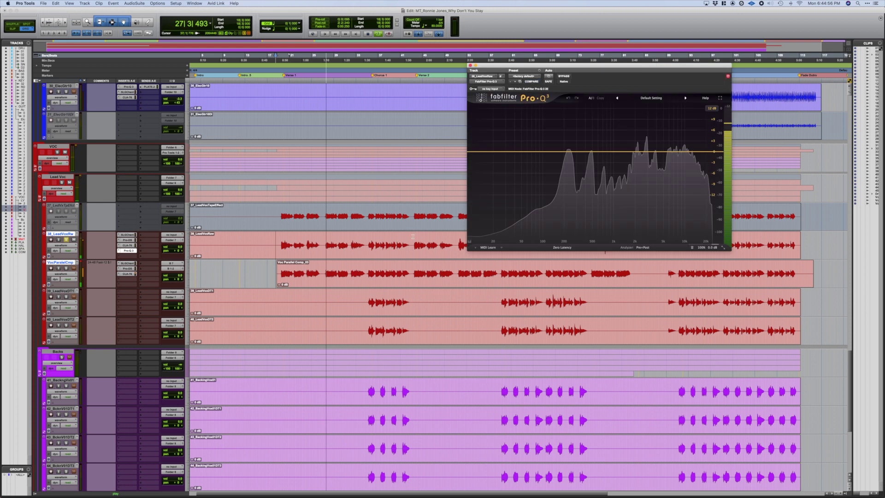
click(566, 163)
drag(566, 164, 566, 167)
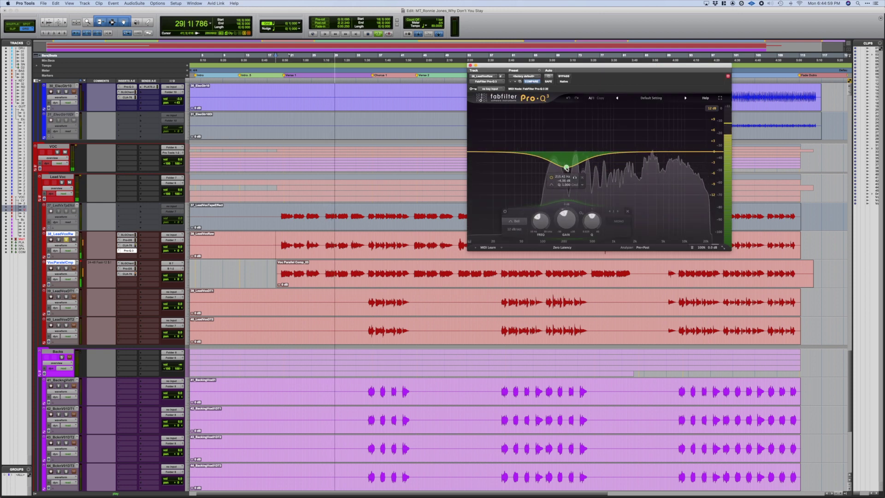
Copy the raw lead vocal's Pro-Q 3 onto Voc Parallel Comp, and the full four-plug-in chain onto both lead vocal double tracks.
click(128, 280)
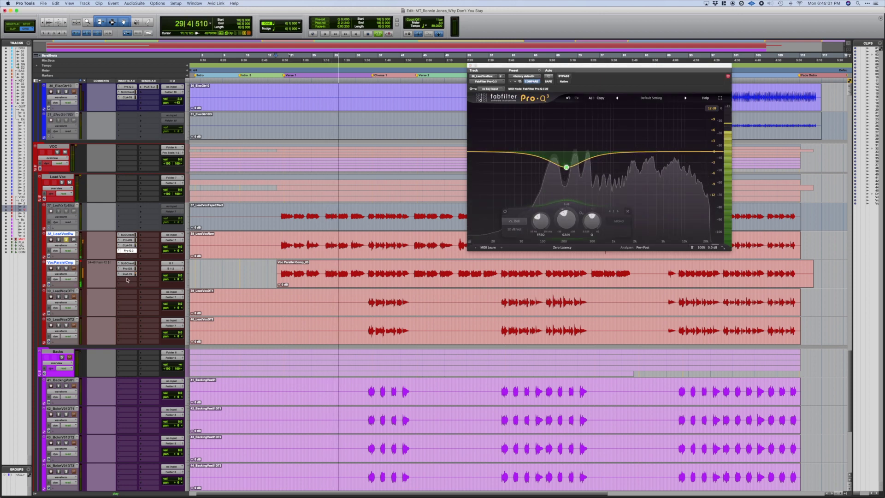
drag(128, 280, 132, 308)
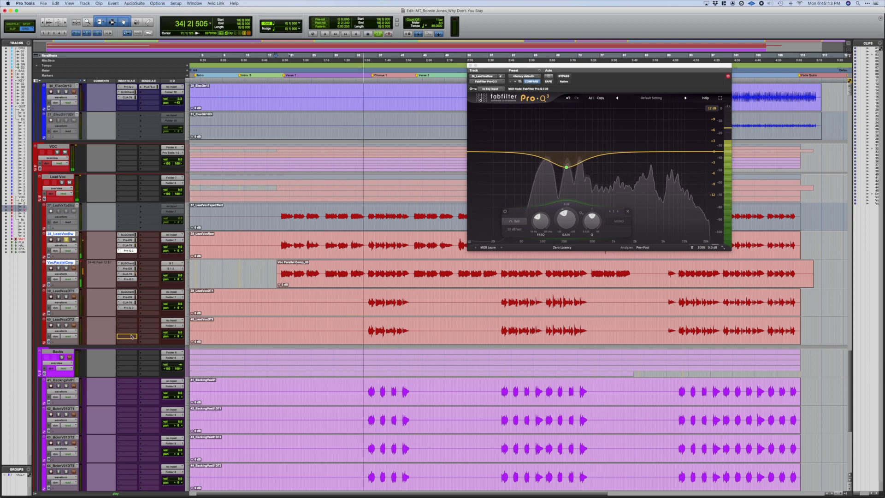
drag(127, 302, 127, 331)
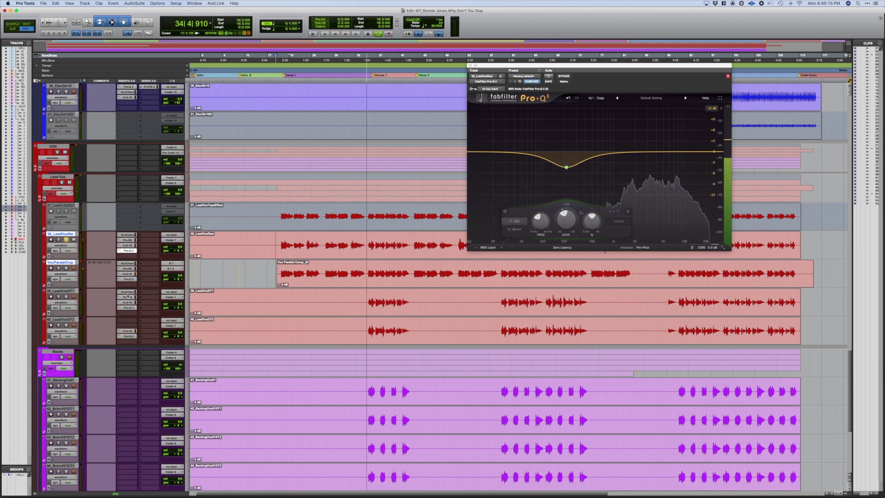
drag(128, 297, 128, 326)
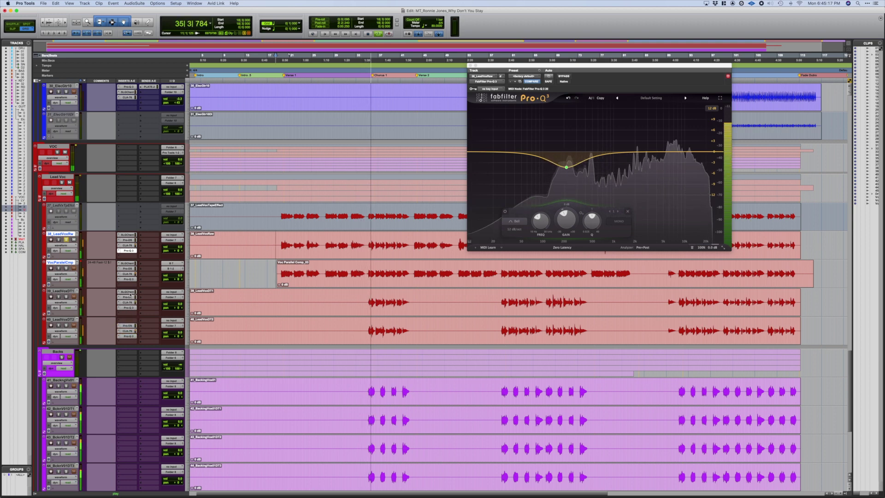
drag(131, 292, 128, 320)
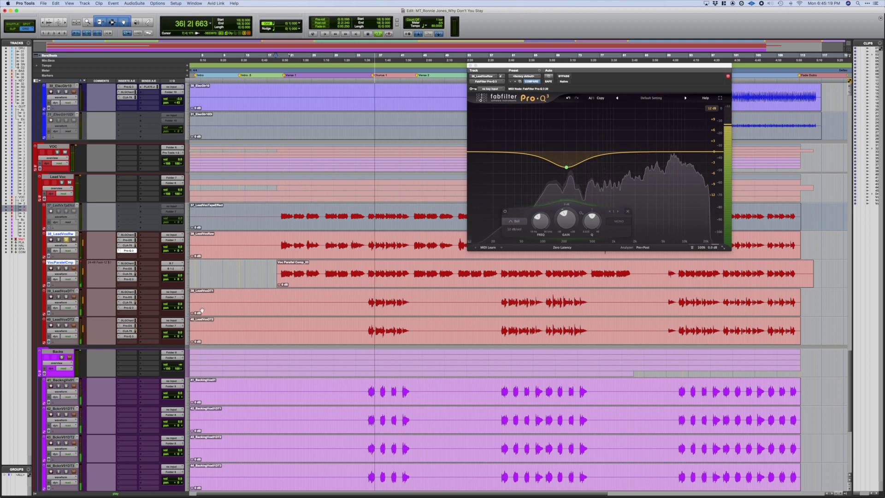
Pan the two lead vocal doubles hard to opposite sides and, with the lead vocal tracks soloed, lower the doubles' levels.
drag(179, 308, 179, 295)
drag(179, 336, 179, 350)
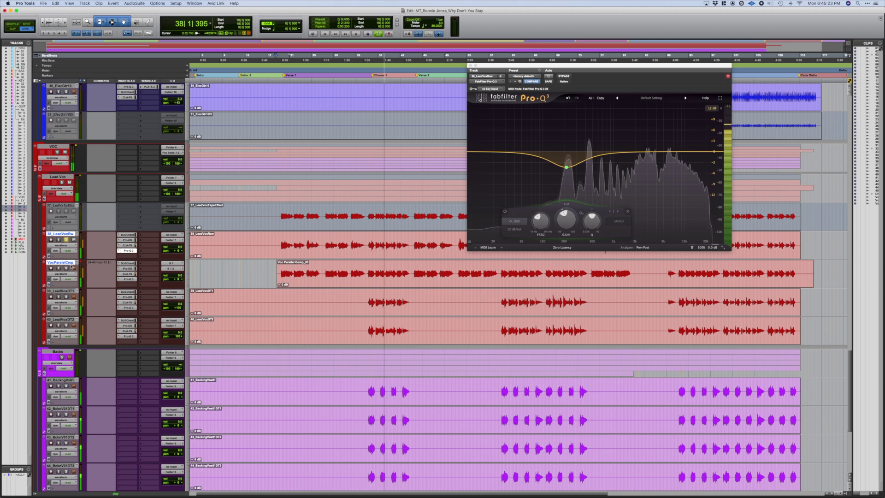
click(66, 296)
click(66, 325)
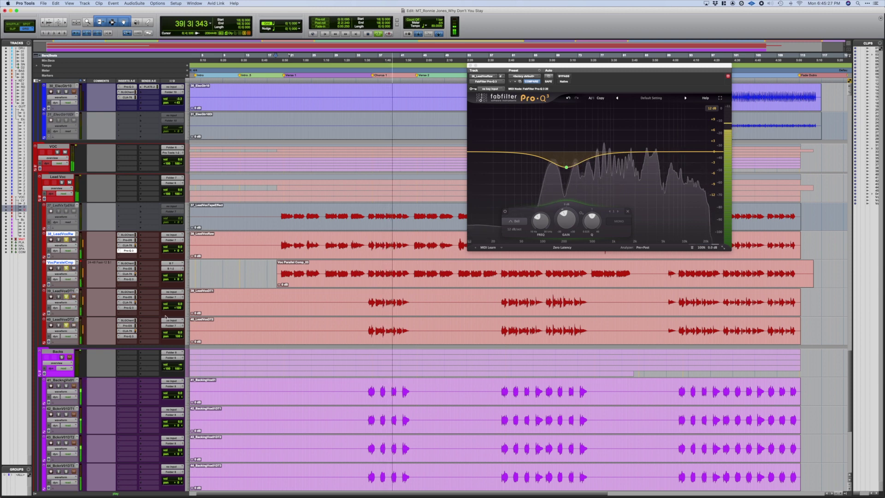
drag(179, 305, 179, 337)
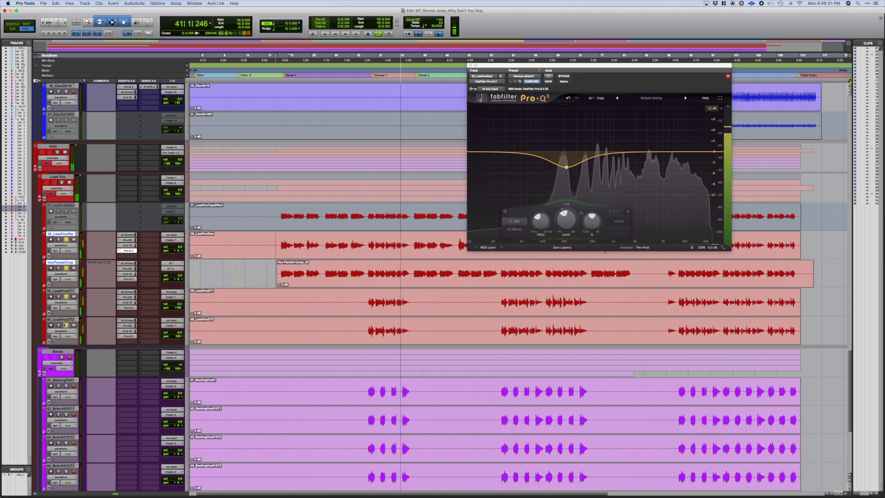
Select the second lead vocal double track and open the Drink Some Wine 48K session as the source for importing session data.
click(275, 329)
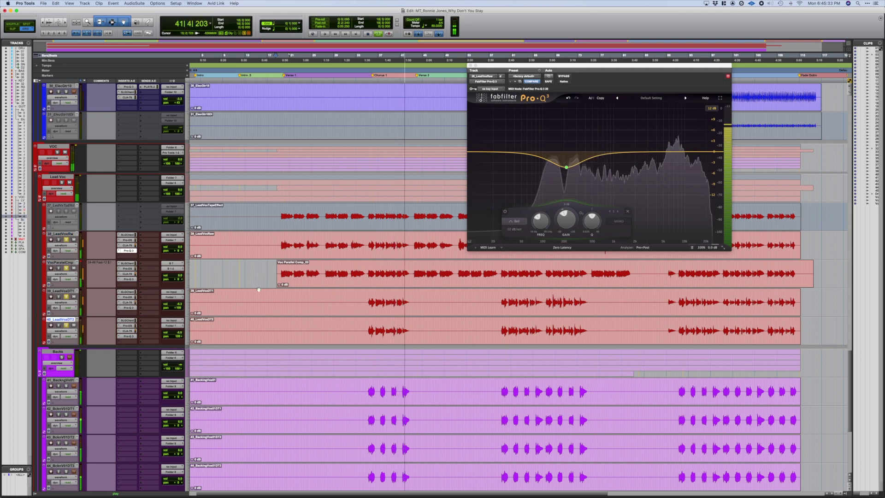
key(alt+shift+i)
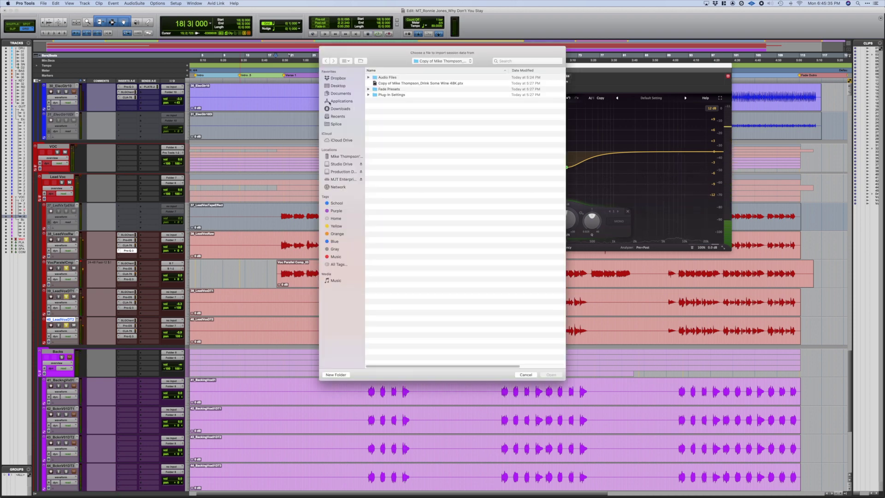
click(405, 84)
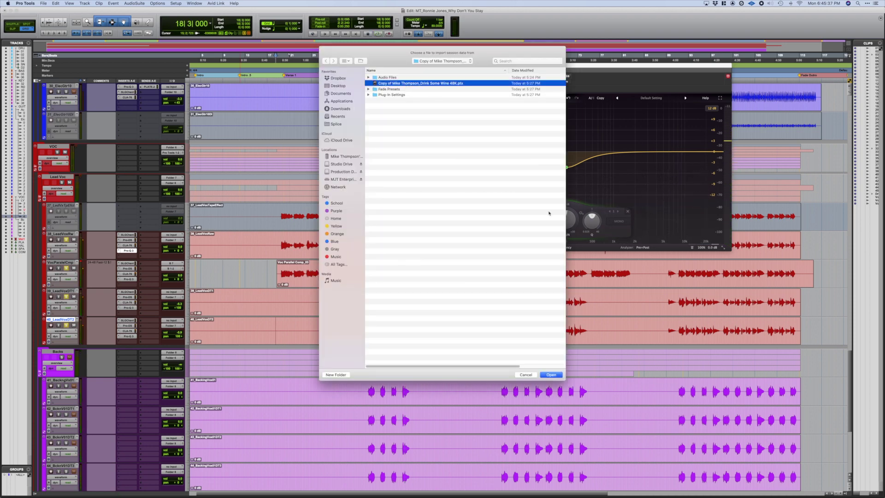
click(552, 375)
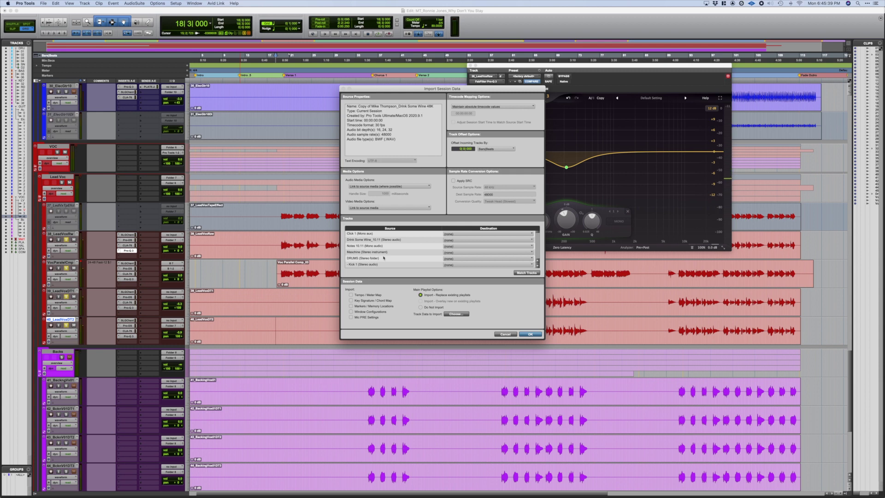
Import the VOC PLATE and VOC DELAY stereo aux tracks from the source session as new tracks.
scroll(384, 257, down, 10)
scroll(384, 257, down, 15)
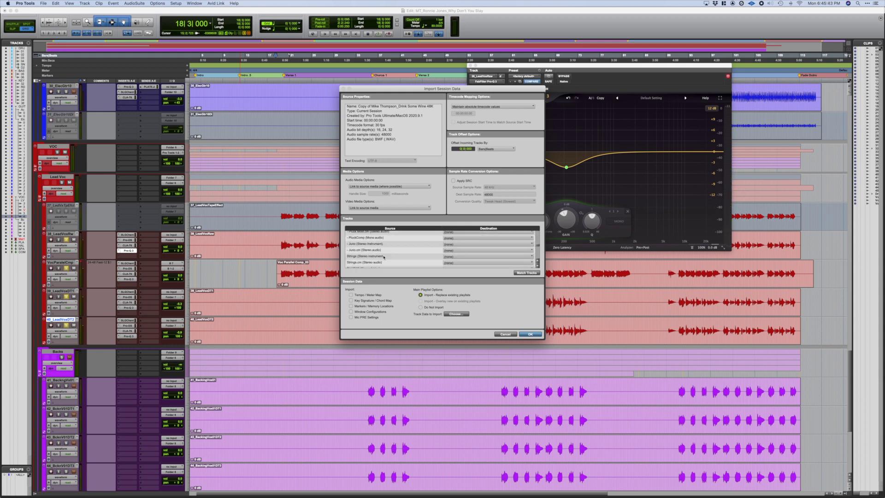
scroll(384, 257, down, 15)
scroll(384, 258, down, 15)
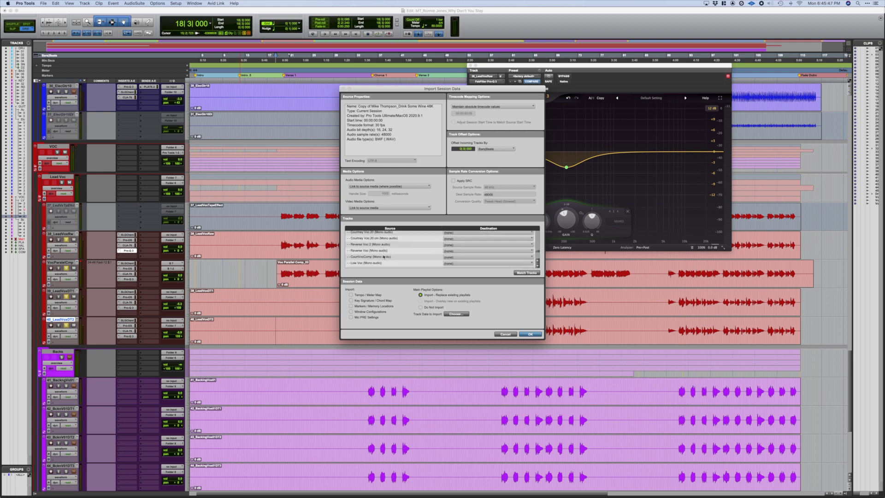
scroll(384, 257, down, 8)
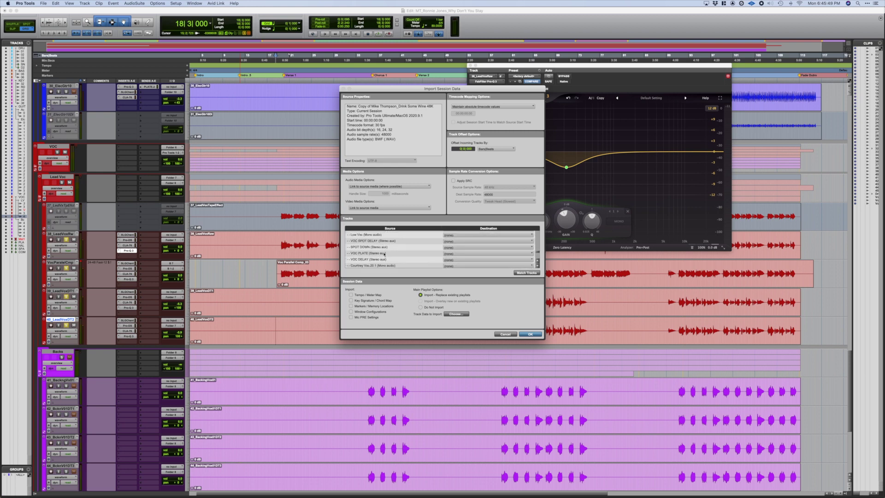
click(384, 254)
shift+click(383, 260)
scroll(383, 260, down, 2)
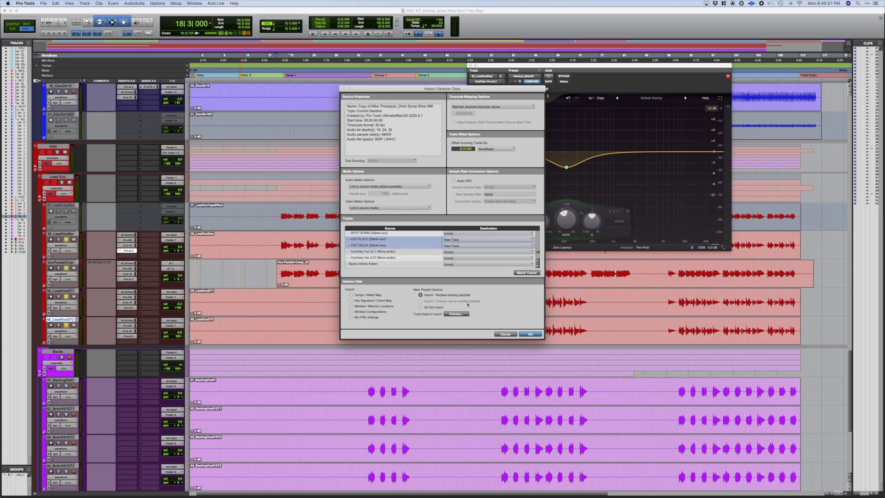
click(531, 334)
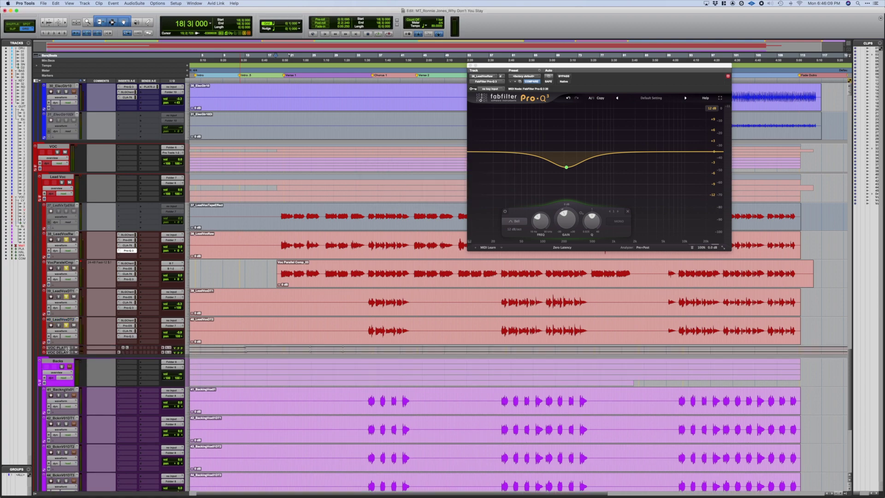
Select the imported VOC PLATE and VOC DELAY tracks and route the VOC PLATE output to the Lead Voc folder track.
scroll(67, 353, up, 5)
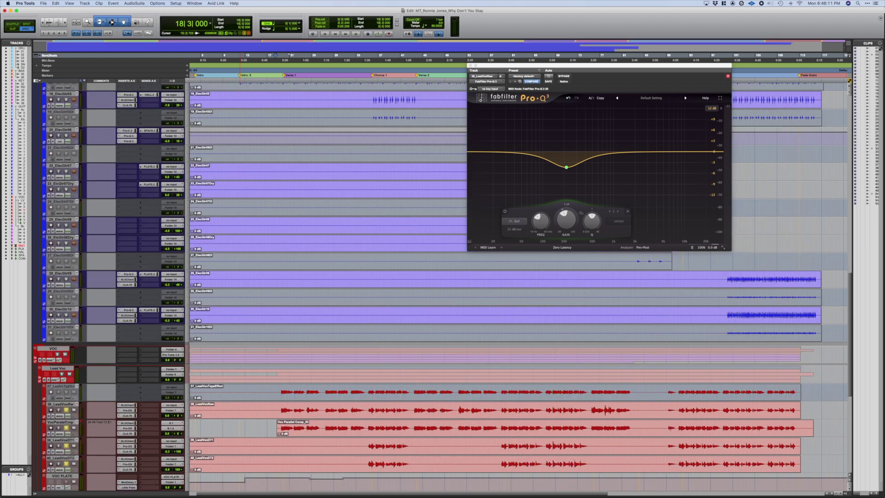
scroll(94, 346, down, 4)
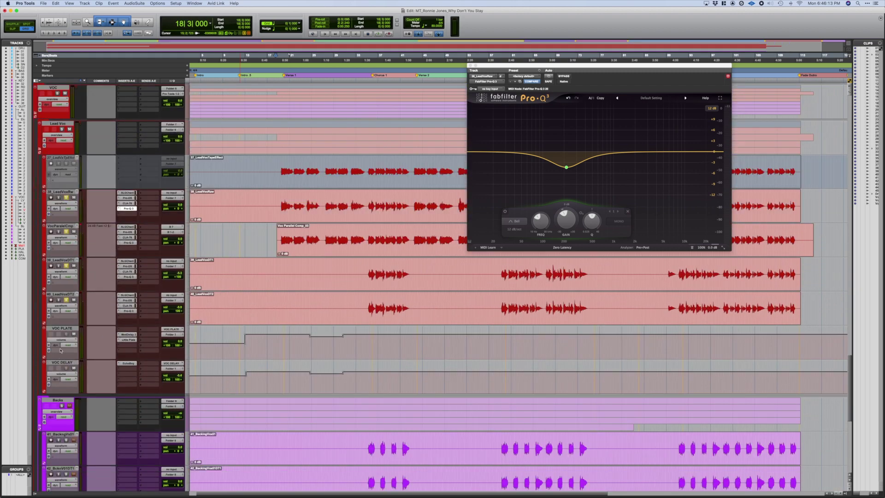
click(64, 329)
shift+click(62, 362)
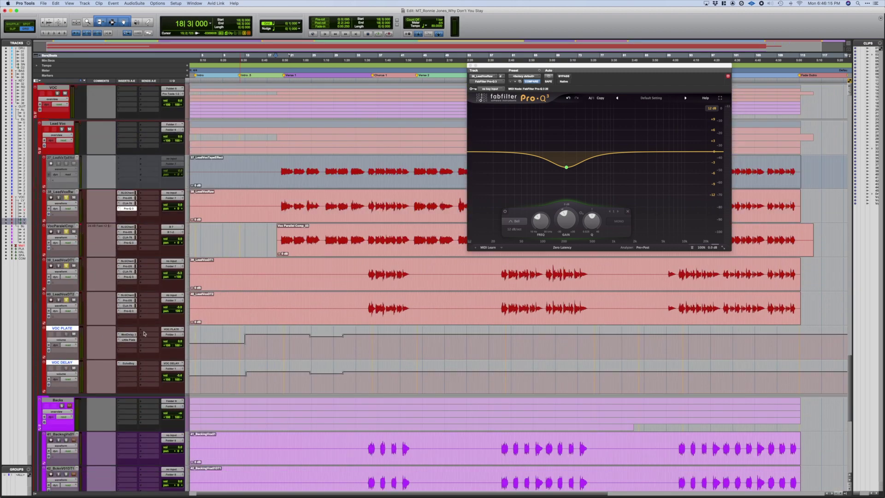
click(164, 335)
mouse_move(176, 349)
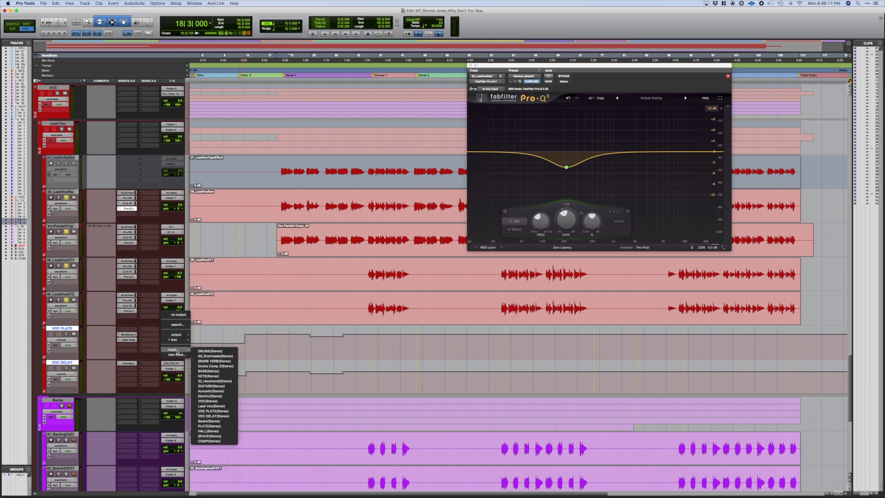
click(222, 405)
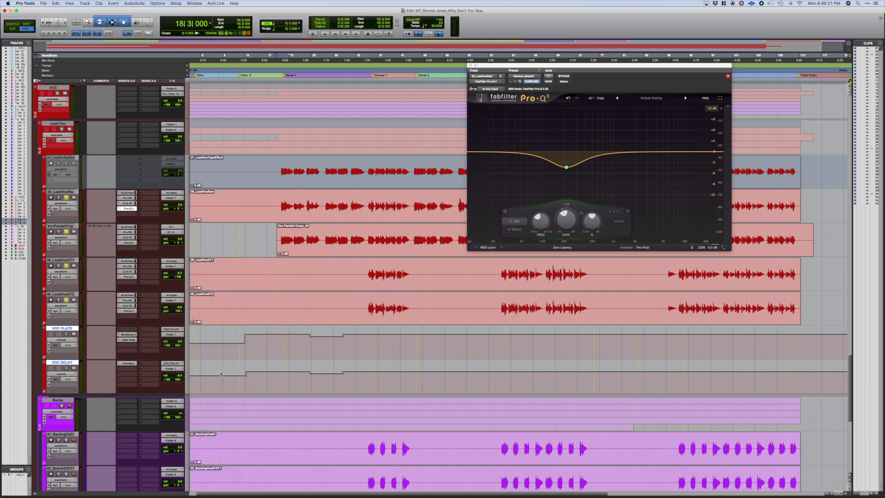
Delete the volume automation steps in the early part of VOC PLATE and VOC DELAY, and save the session.
drag(205, 337, 475, 384)
key(Delete)
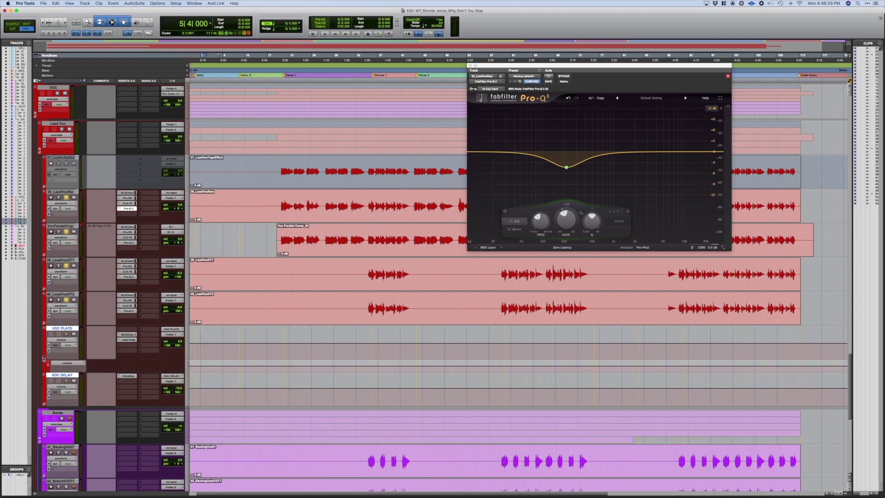
key(super+s)
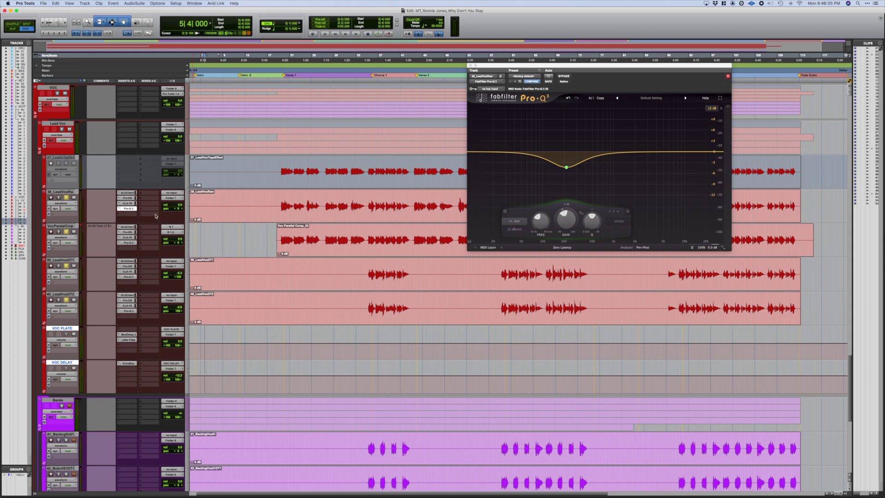
Add a VOC PLATE send to the raw lead vocal, raise its level while playing the Verse 1 opening, and copy it to Voc Parallel Comp.
click(152, 192)
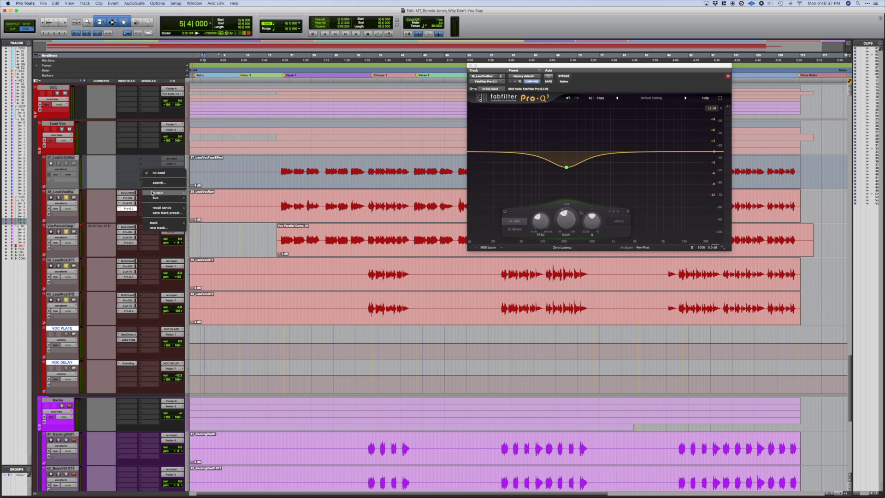
mouse_move(154, 222)
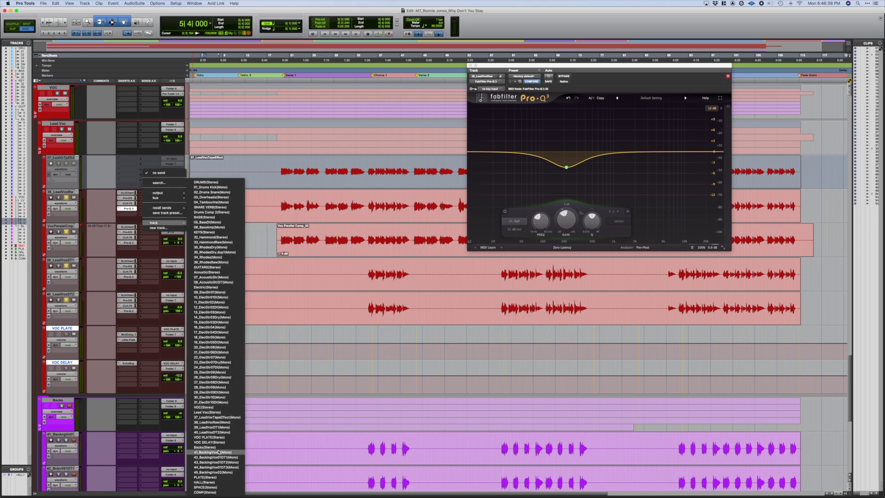
click(225, 437)
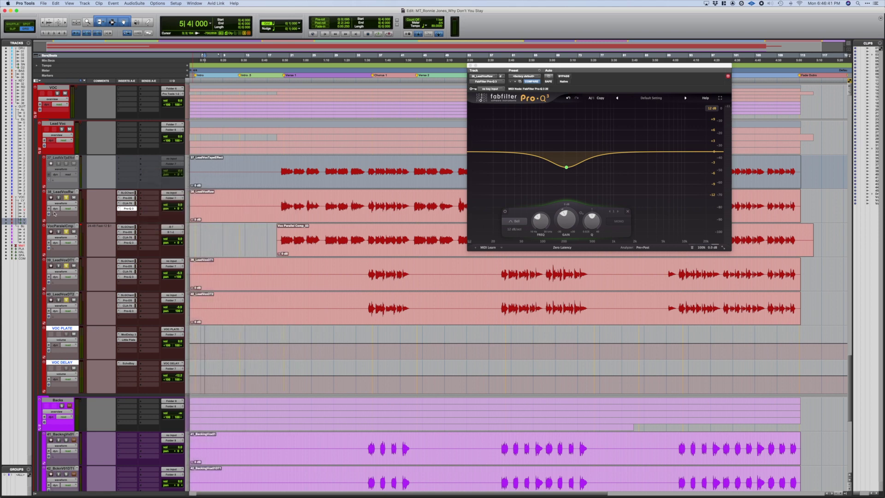
click(66, 231)
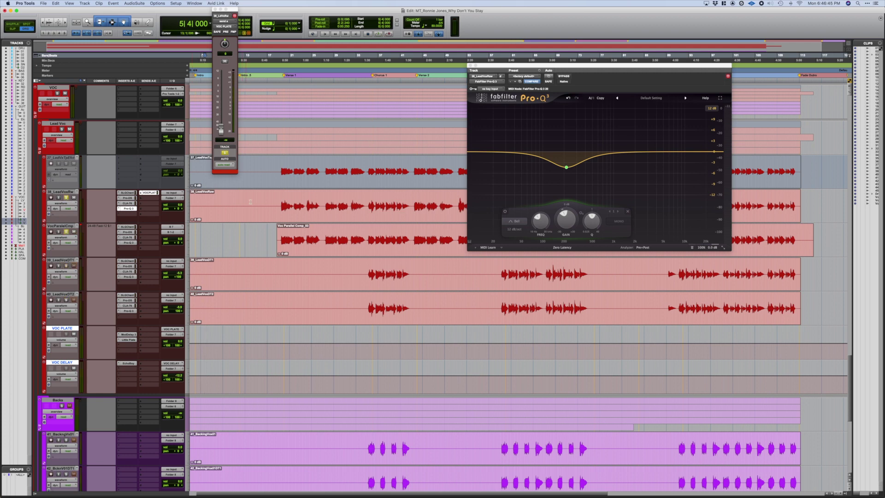
drag(281, 202, 319, 202)
key(space)
drag(221, 129, 221, 95)
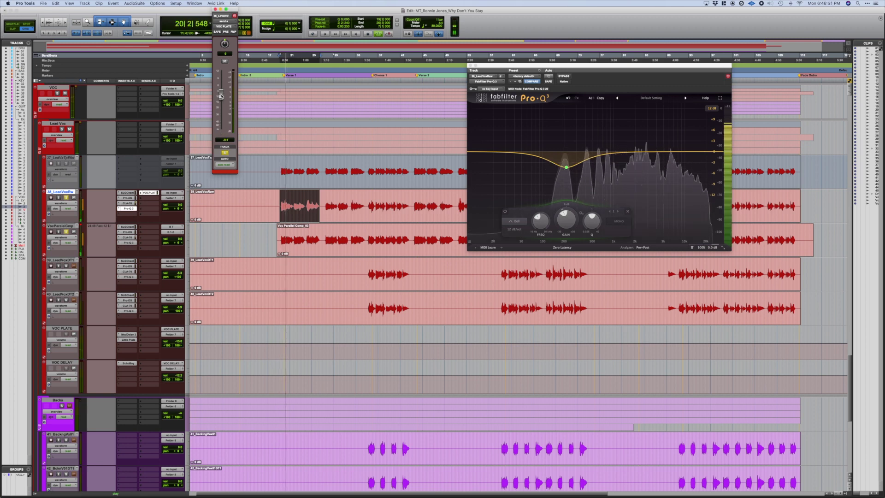
click(150, 227)
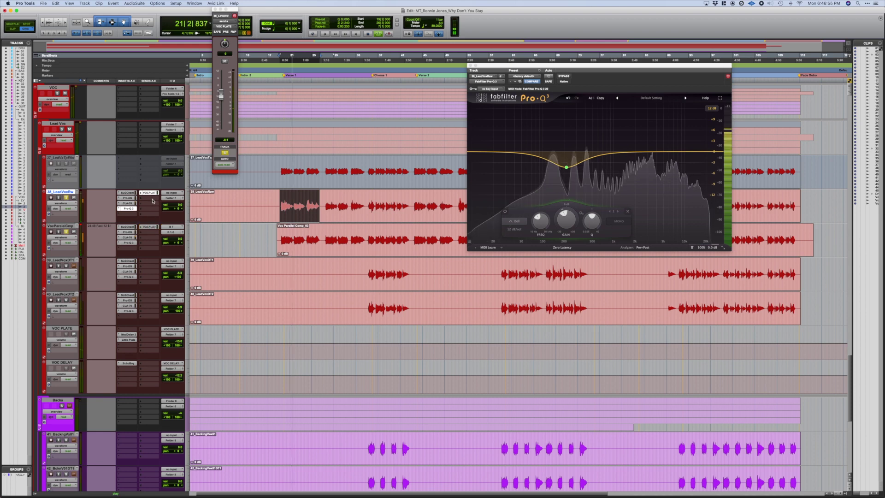
Add a VOC DELAY send to the raw lead vocal at about -14 dB and copy it to Voc Parallel Comp.
click(153, 201)
mouse_move(157, 228)
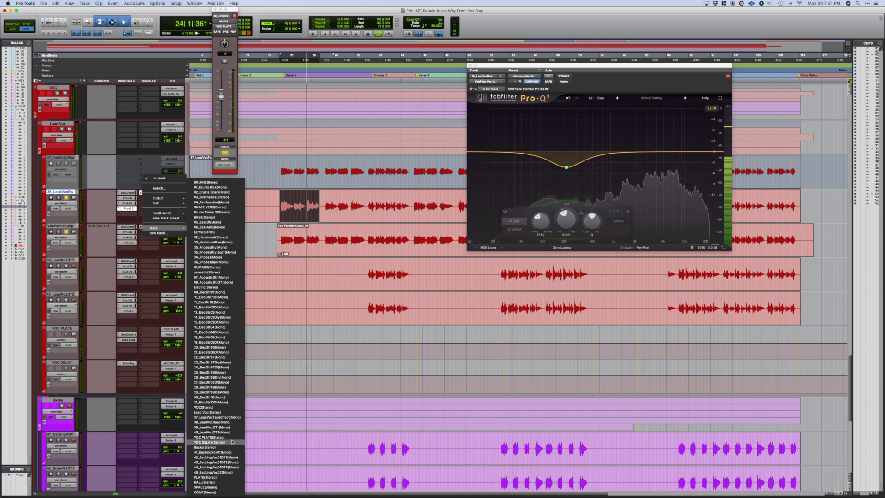
click(210, 442)
drag(220, 128, 222, 101)
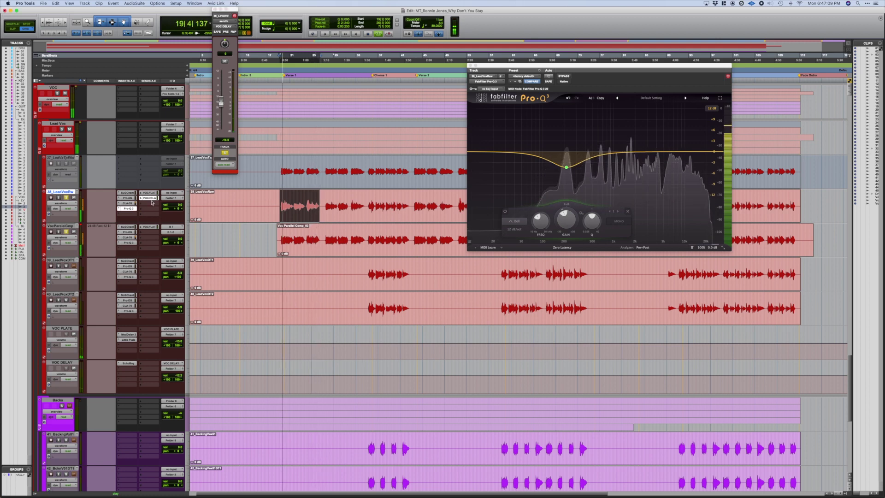
drag(155, 236, 154, 234)
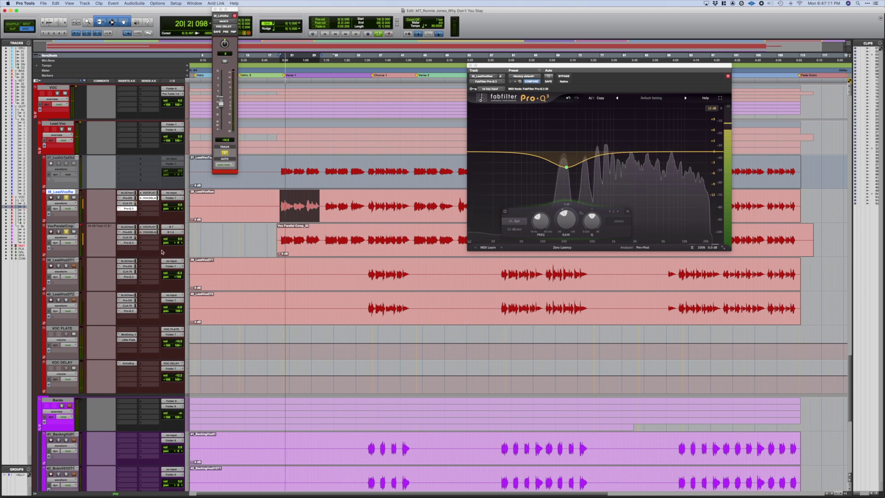
click(112, 227)
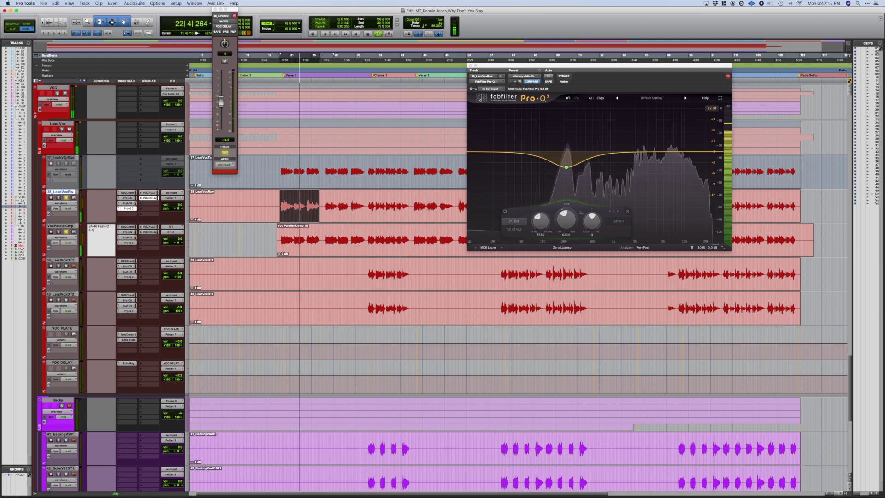
click(240, 234)
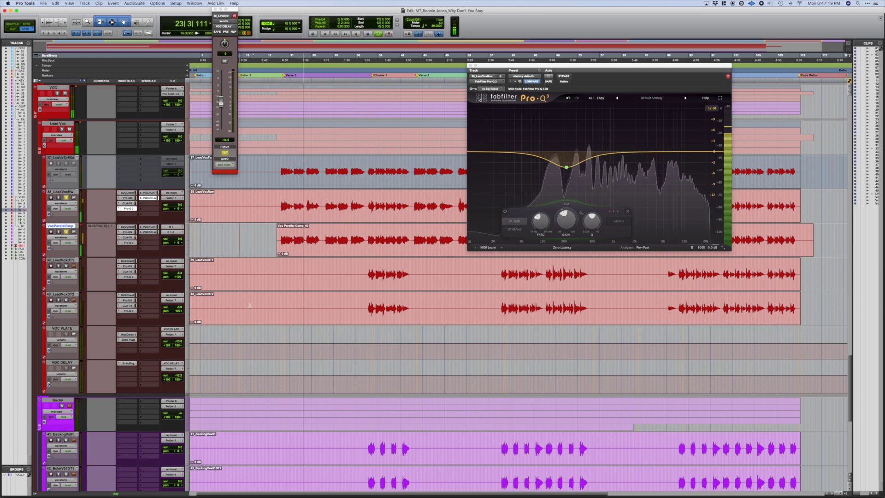
Copy the plate and delay sends to the first lead vocal double and play both doubles' Chorus 1 phrase.
drag(149, 227, 149, 261)
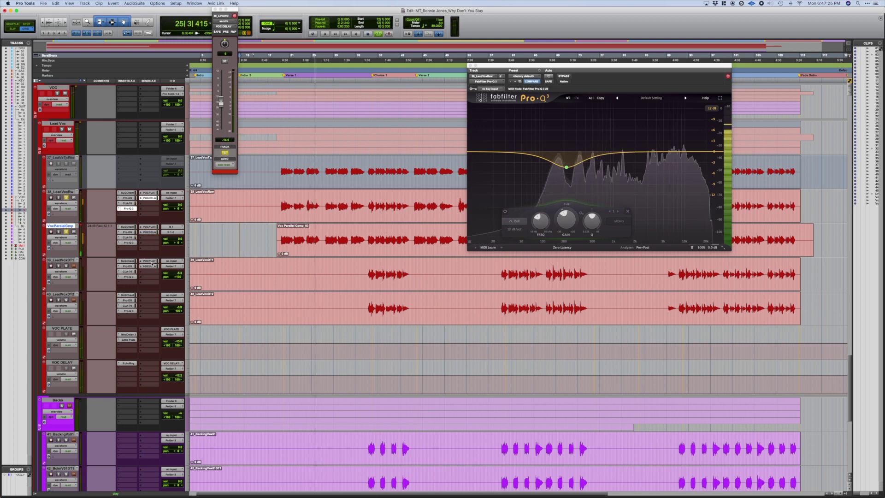
click(153, 260)
key(space)
drag(368, 275, 411, 316)
key(space)
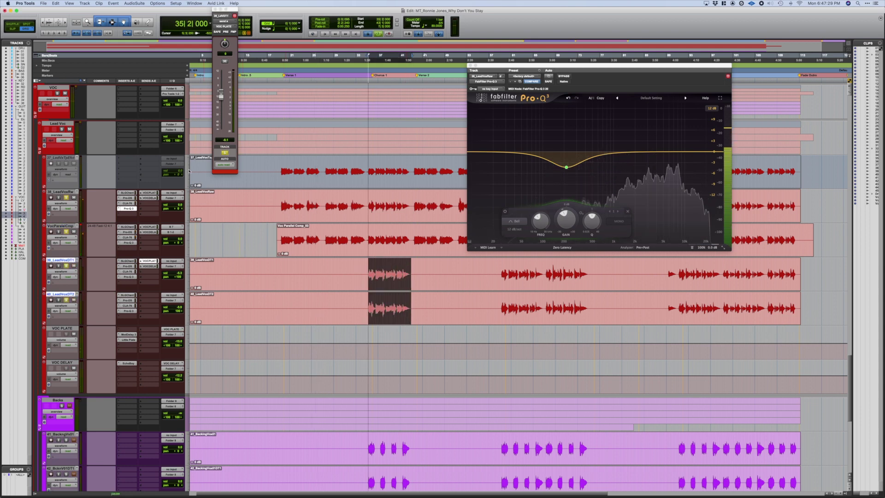
Raise the first double's VOC PLATE send to about +0.4 dB and VOC DELAY send to about -4.3 dB, copying the sends to the second double.
drag(221, 95, 221, 88)
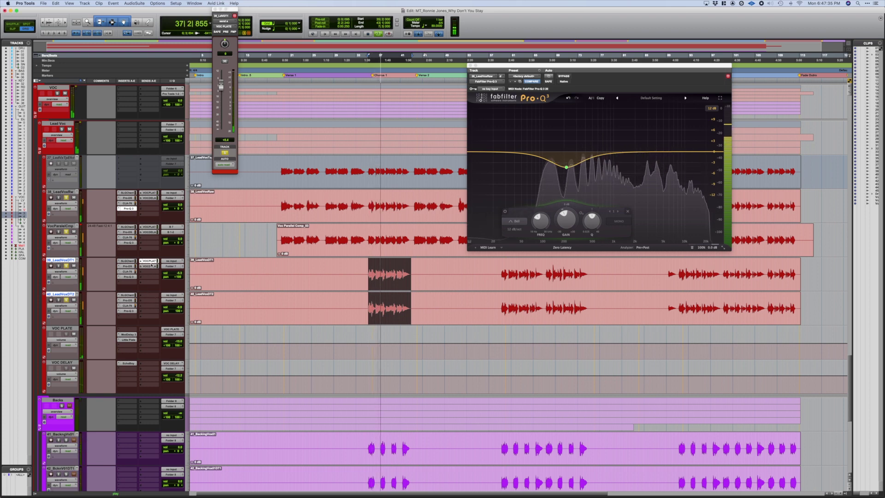
drag(147, 295, 147, 295)
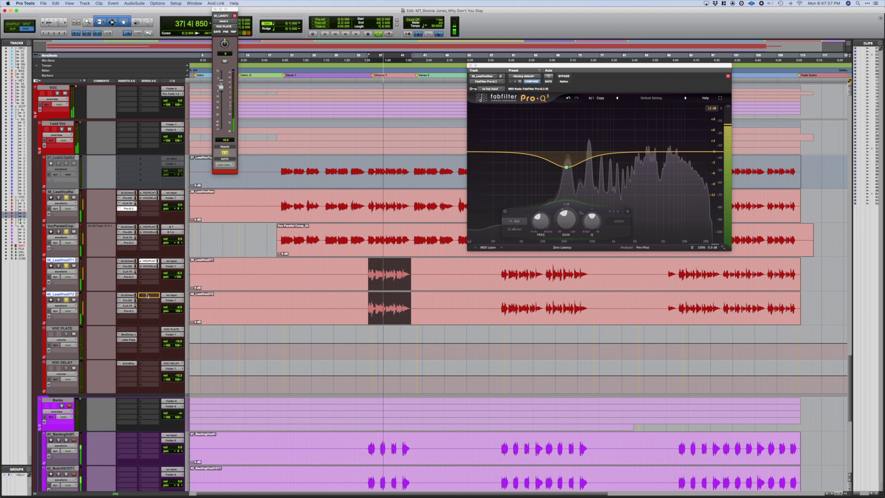
click(152, 267)
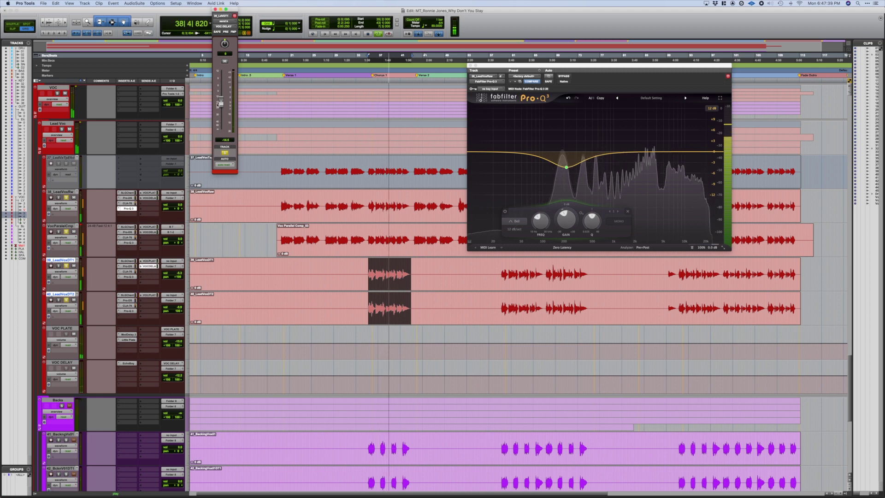
drag(221, 89, 221, 91)
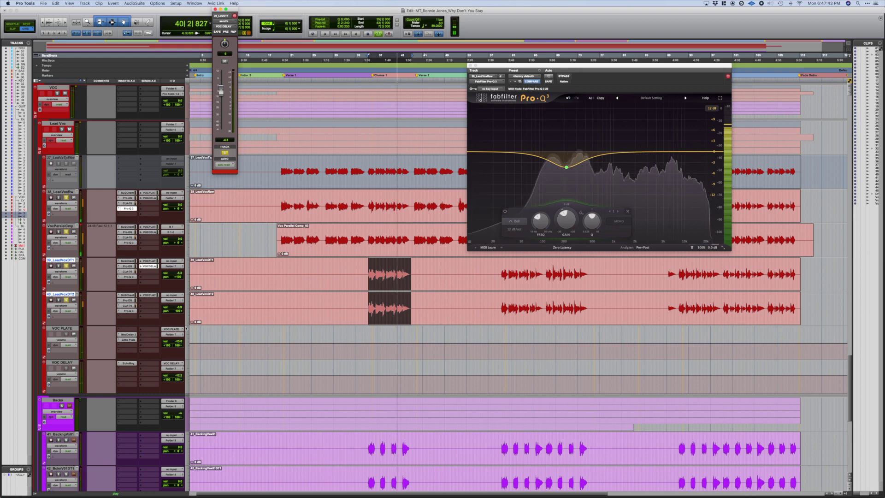
Delete the remaining volume automation on VOC PLATE and VOC DELAY, and lower both effect tracks' volumes during playback.
click(182, 375)
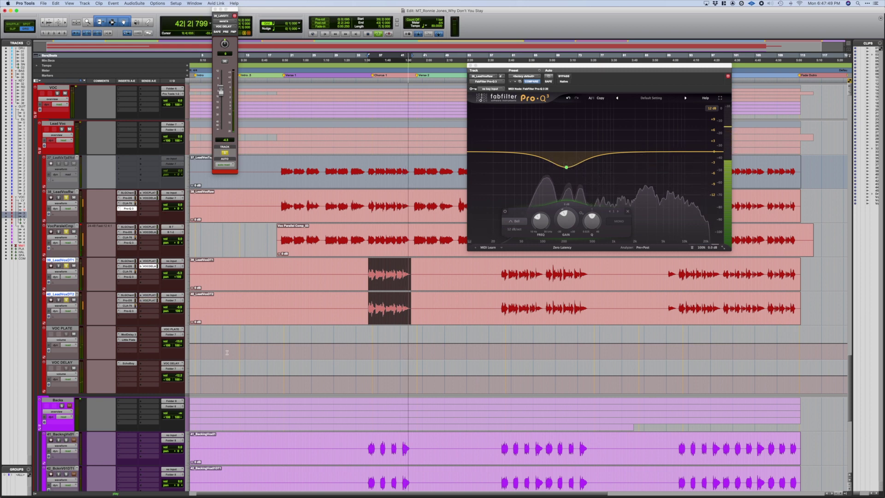
click(368, 346)
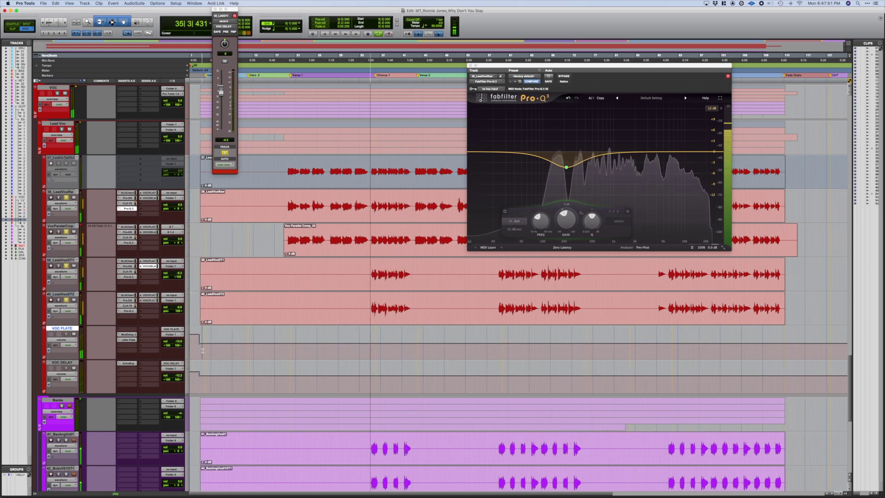
triple_click(392, 346)
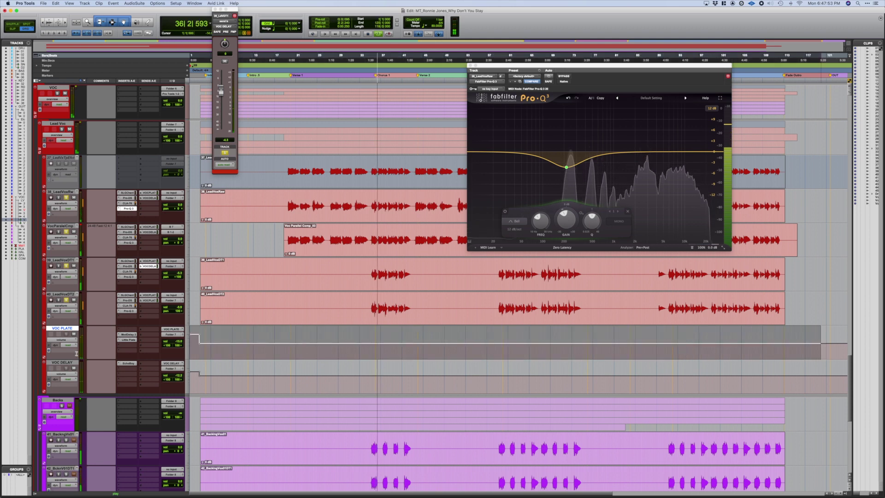
click(414, 375)
drag(828, 375, 175, 392)
key(Delete)
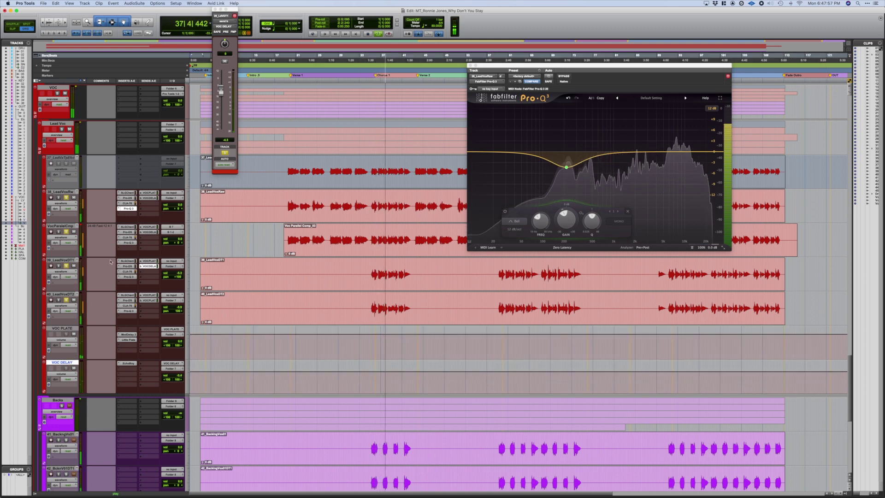
drag(180, 341, 179, 379)
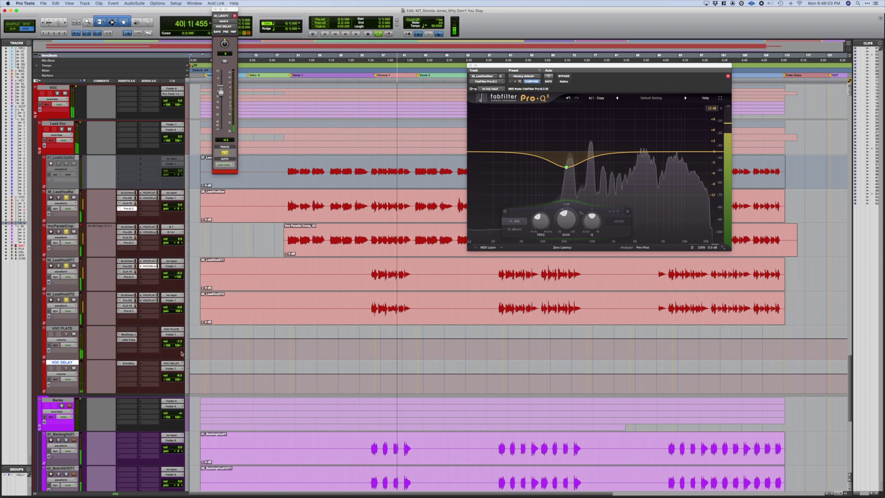
drag(180, 342, 180, 346)
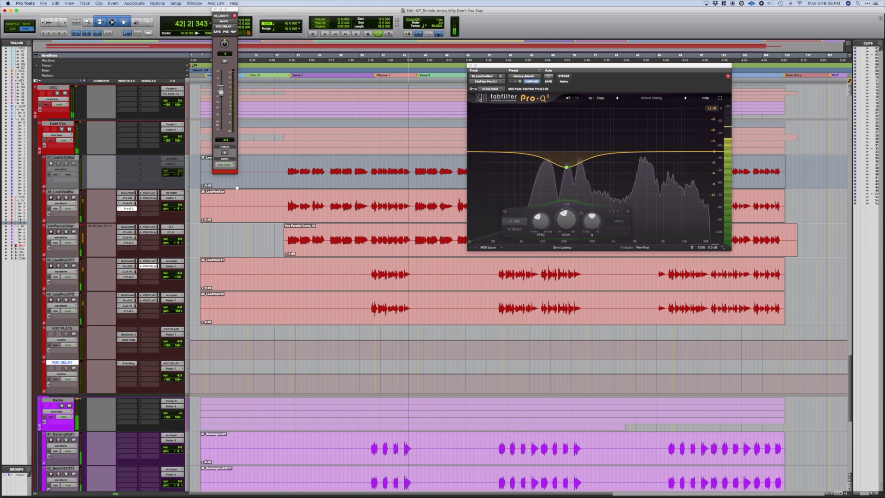
Insert a CLA-76 compressor on the Lead Voc folder, adjust its input and output, and lower the folder's volume during playback.
key(space)
key(space)
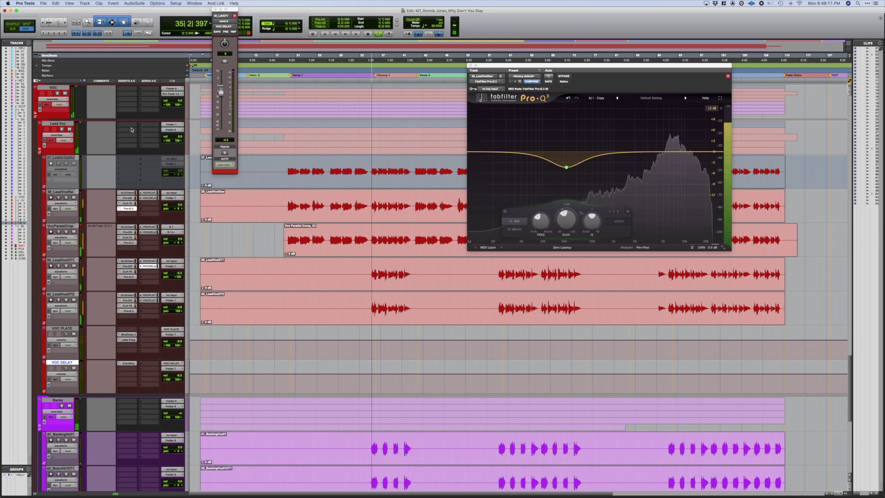
click(132, 130)
mouse_move(147, 124)
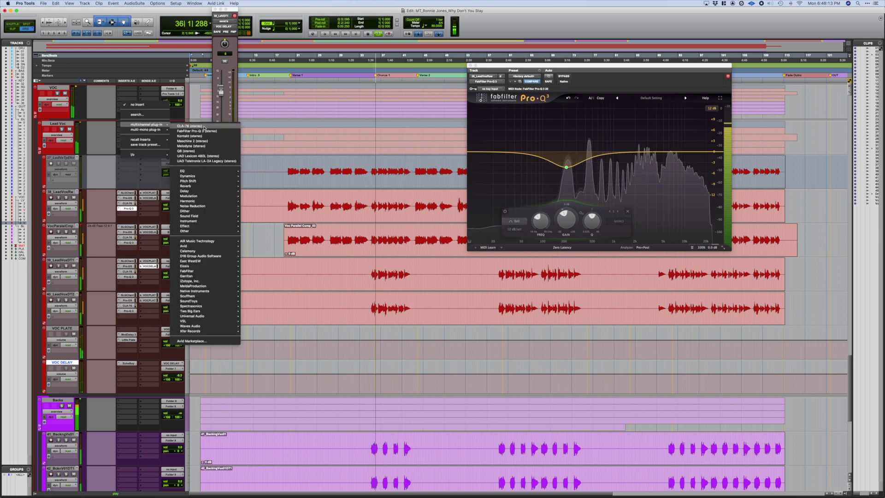
click(203, 127)
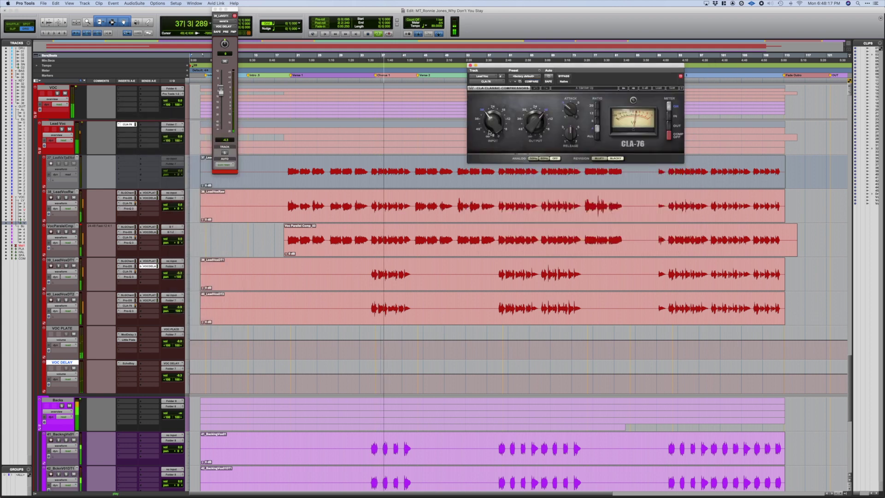
drag(493, 123, 535, 118)
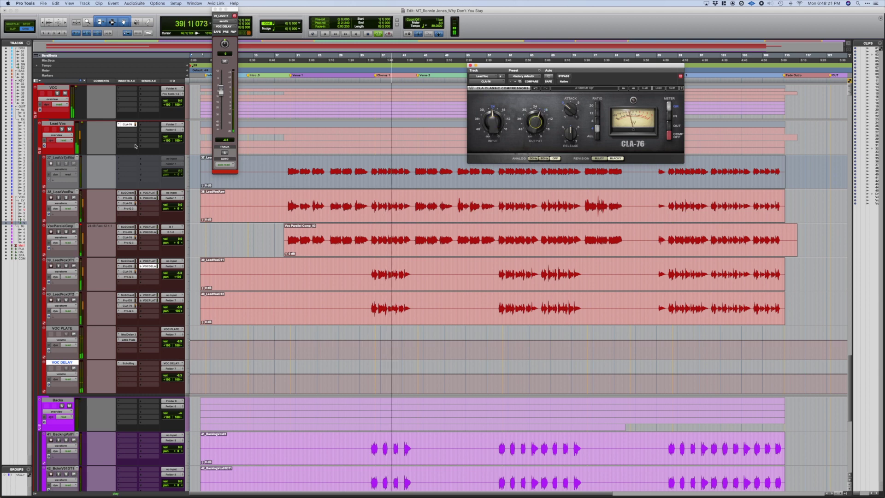
drag(179, 139, 180, 138)
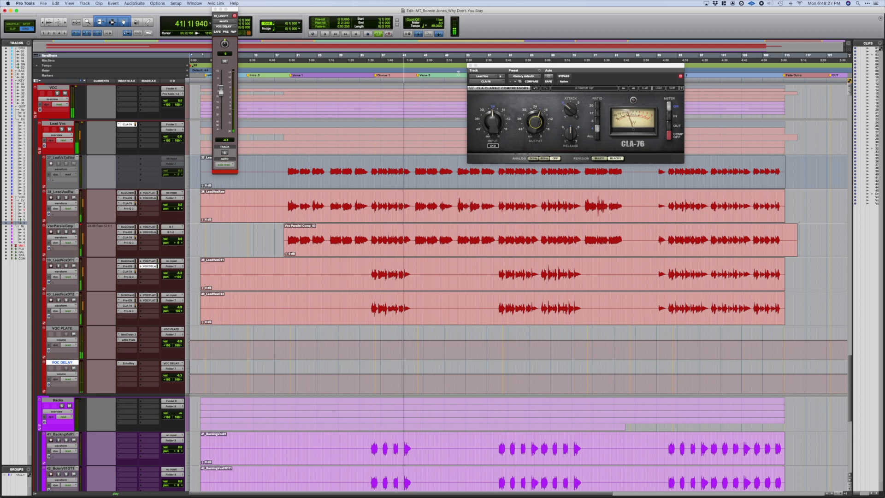
click(469, 65)
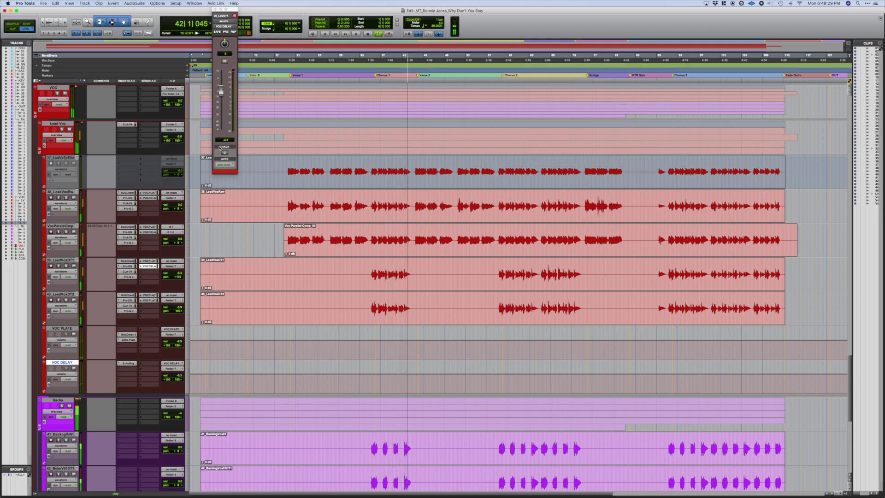
Play the mix from the start of the raw lead vocal's Verse 1.
click(286, 197)
key(space)
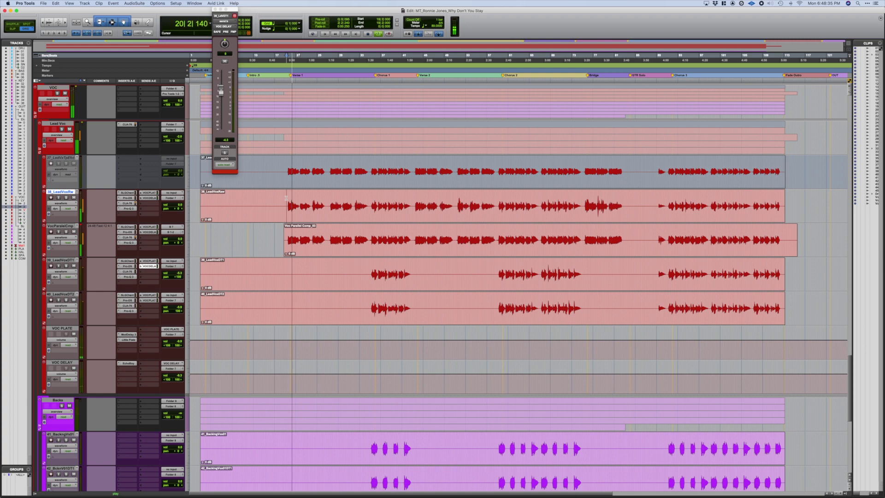
key(space)
Solo and play the first four backing vocals' Chorus 1 phrase, raising the Backs folder's volume to 0.0 dB.
scroll(350, 254, down, 10)
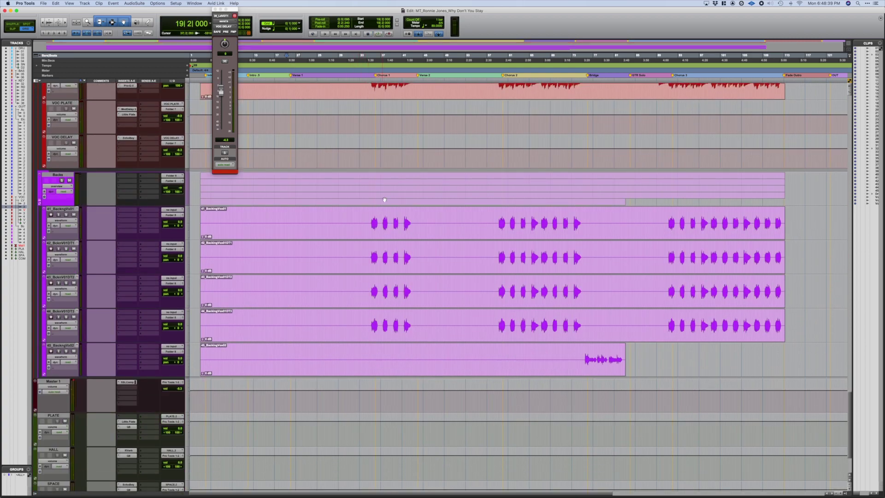
drag(367, 220, 414, 317)
key(shift+s)
key(space)
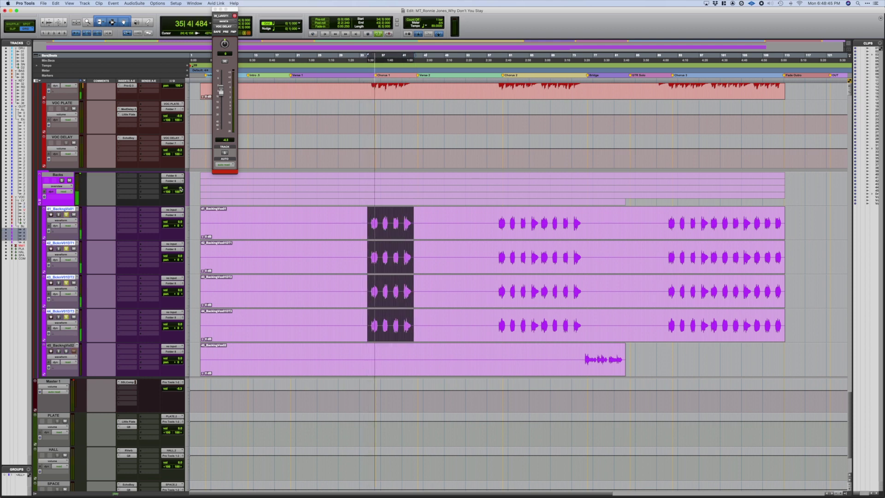
Copy the lead vocal's insert chain, including CLA-76 and Pro-Q 3, to the Backs folder and play the Chorus 1 phrase.
scroll(182, 188, up, 3)
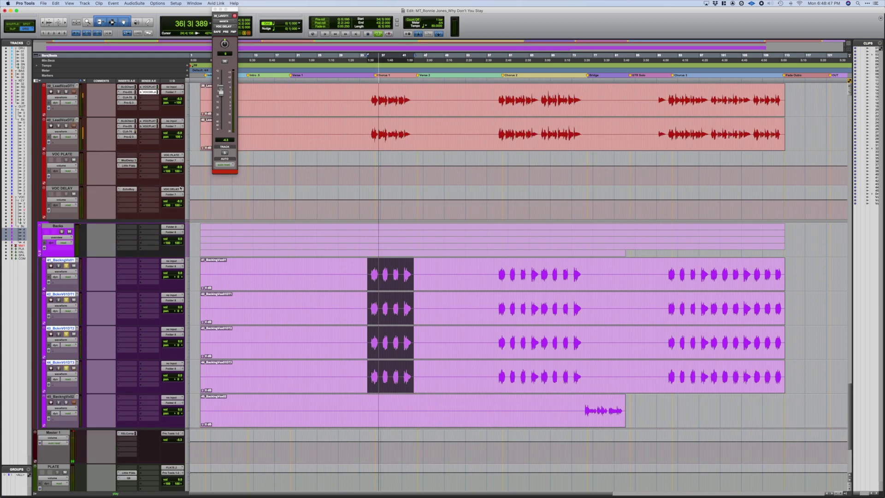
scroll(181, 188, up, 4)
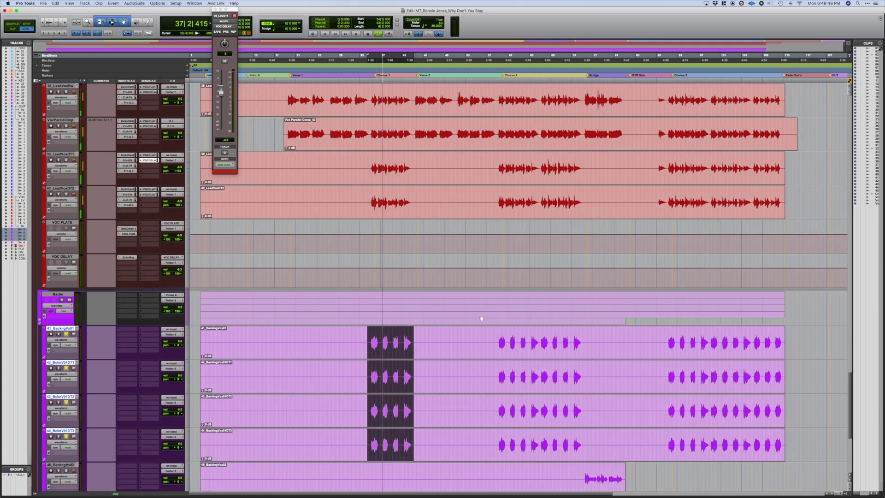
scroll(507, 350, down, 2)
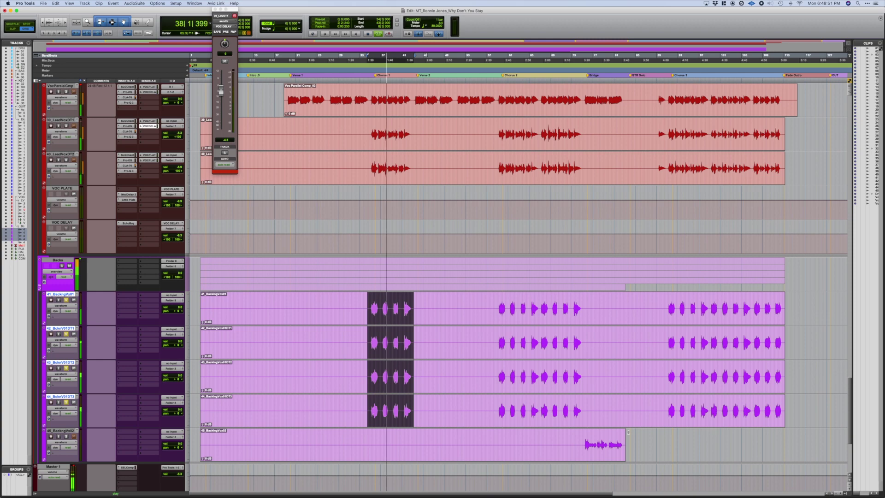
key(space)
scroll(118, 241, up, 6)
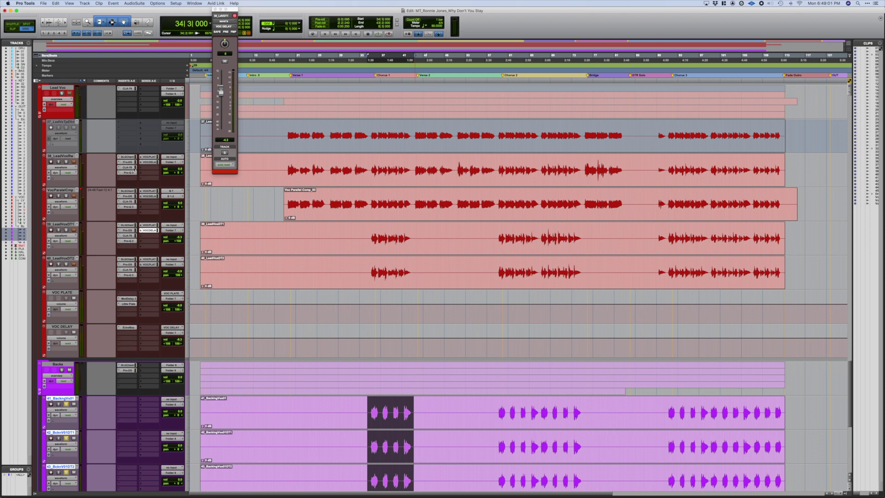
drag(130, 374, 131, 376)
key(space)
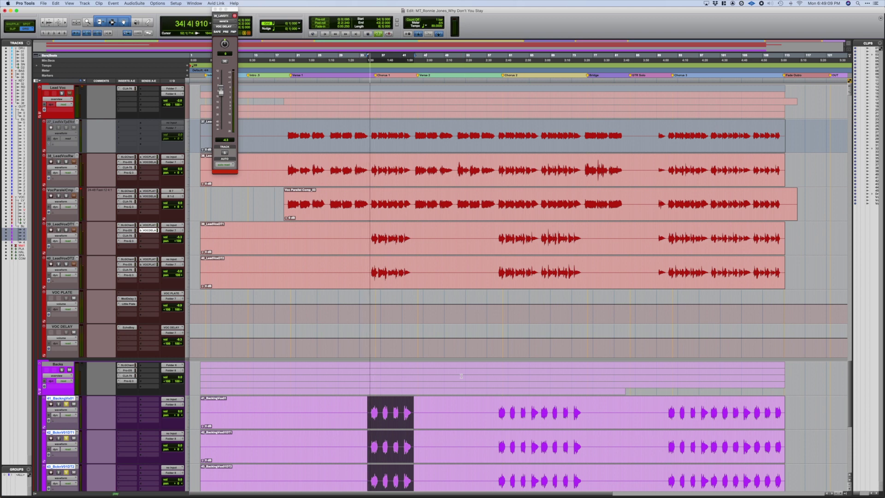
Lower the Backs folder's volume and pan the first four backing vocals 100 left, 100 right, 57 left and 57 right.
drag(179, 377, 180, 378)
scroll(543, 422, down, 5)
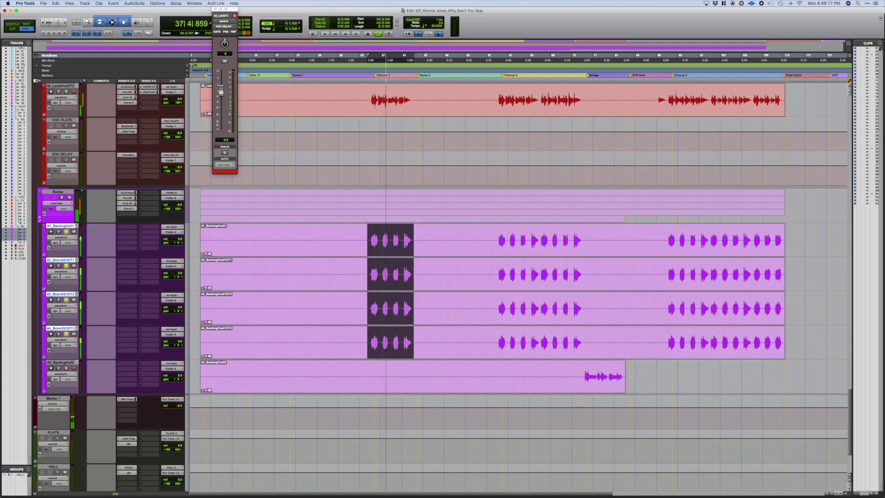
drag(178, 243, 161, 244)
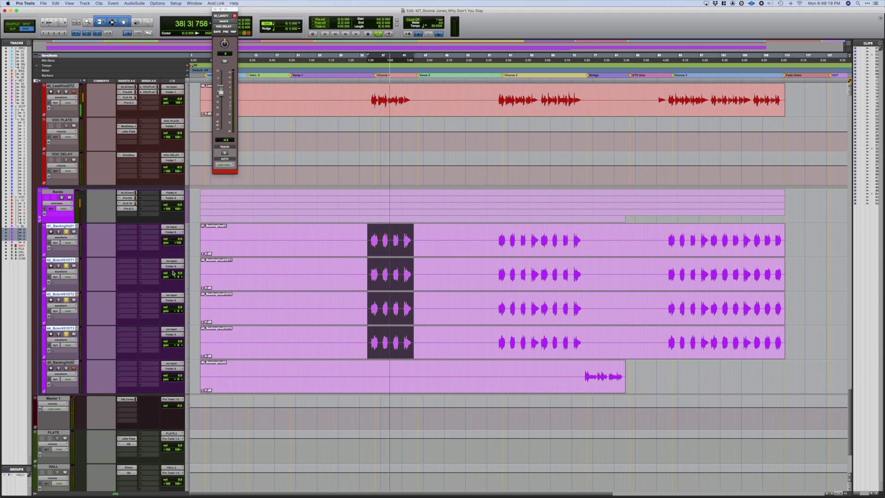
drag(177, 277, 187, 278)
drag(178, 314, 171, 312)
drag(177, 345, 183, 349)
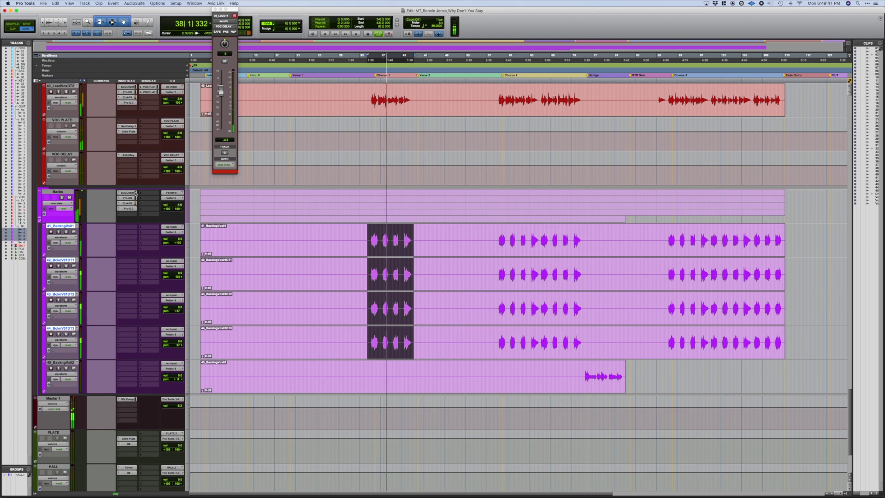
Add a PLATE send to the Backs folder and raise its level during playback.
click(149, 193)
mouse_move(164, 222)
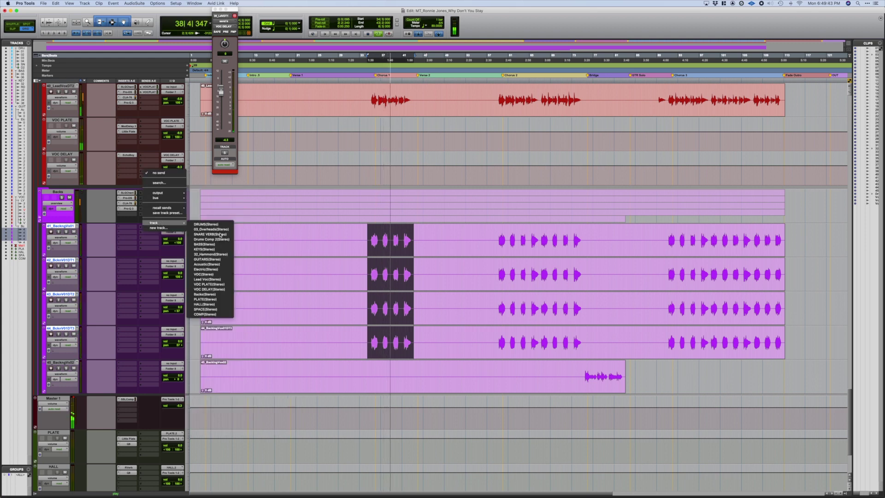
click(205, 304)
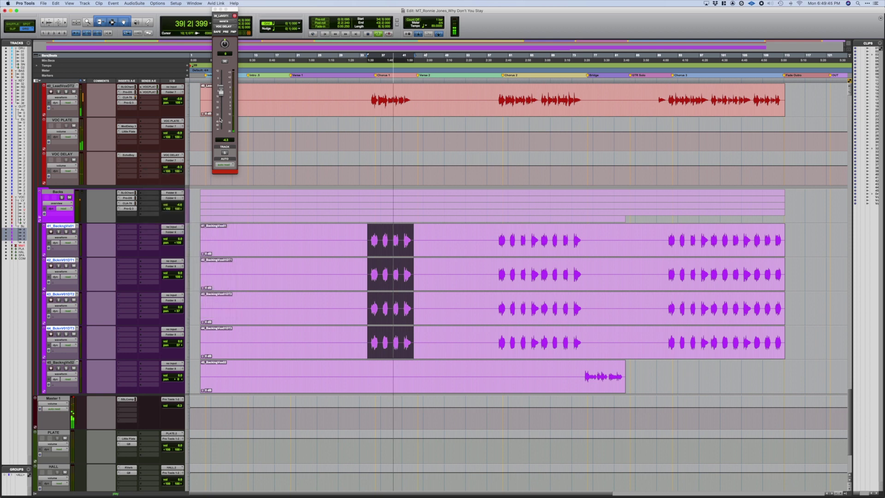
drag(222, 136, 221, 102)
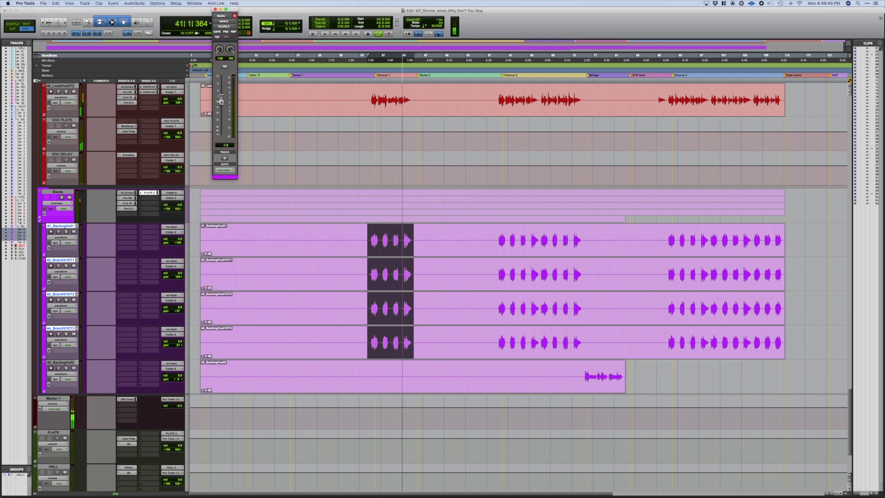
drag(221, 102, 220, 96)
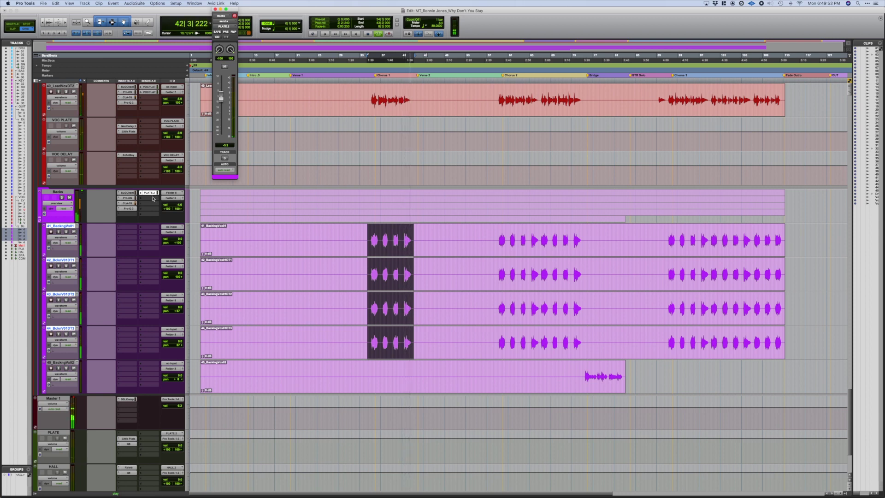
Add a SPACE send to the Backs folder and set its level to about -11 dB.
click(152, 198)
mouse_move(167, 229)
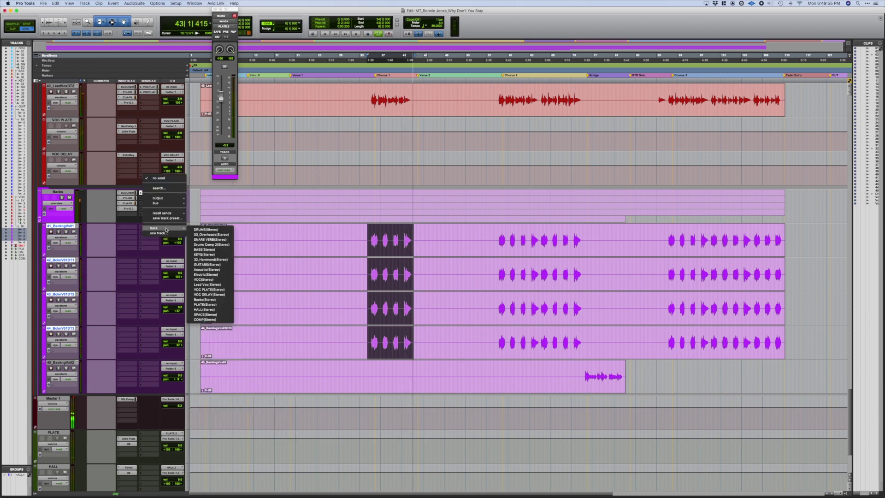
click(205, 304)
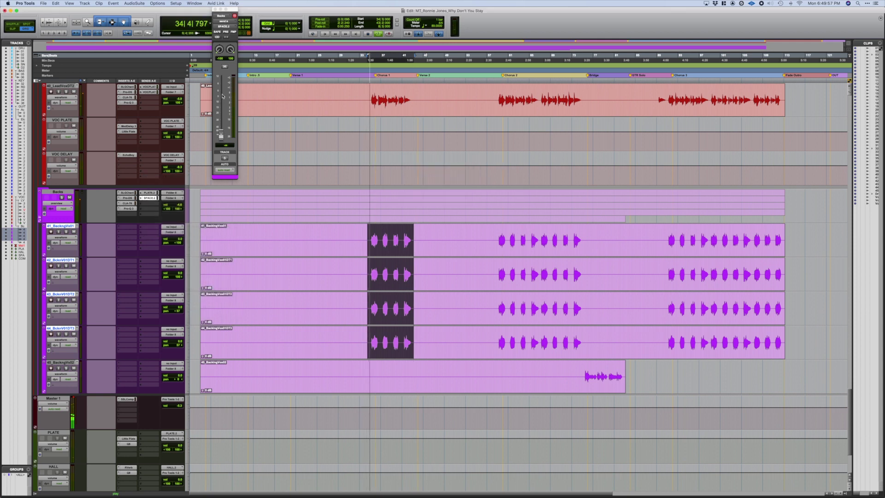
drag(221, 134, 221, 96)
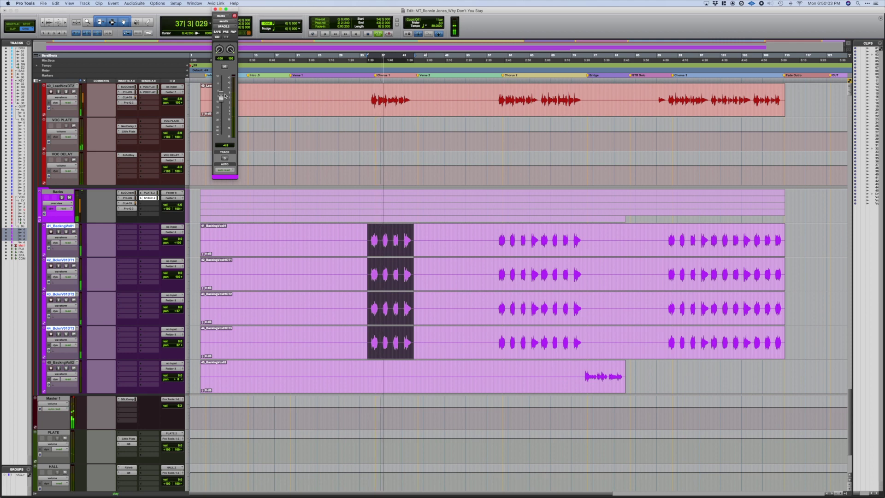
drag(220, 94, 224, 105)
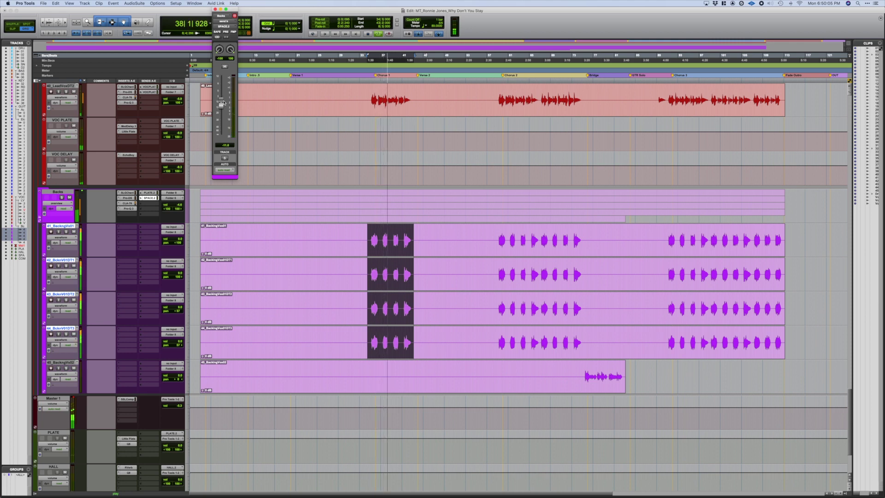
Lower the Backs folder to about -7.2 dB and reduce the VOC PLATE and VOC DELAY track volumes.
drag(181, 206, 181, 207)
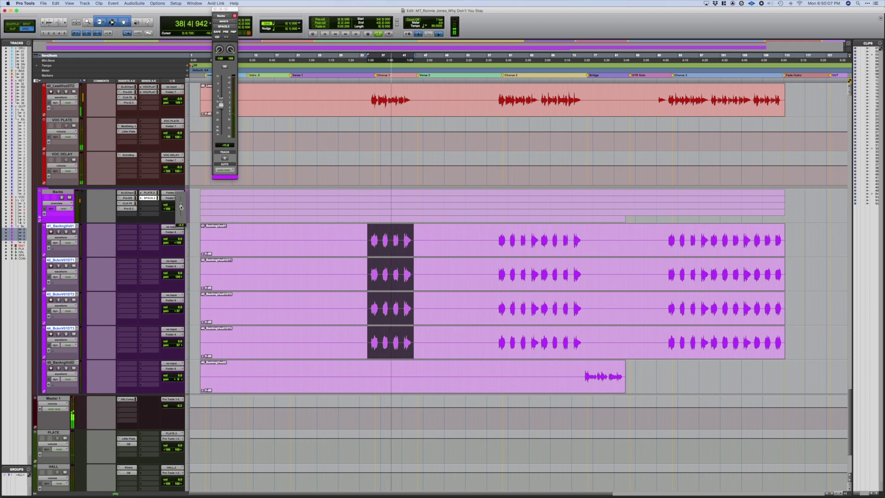
drag(181, 206, 182, 206)
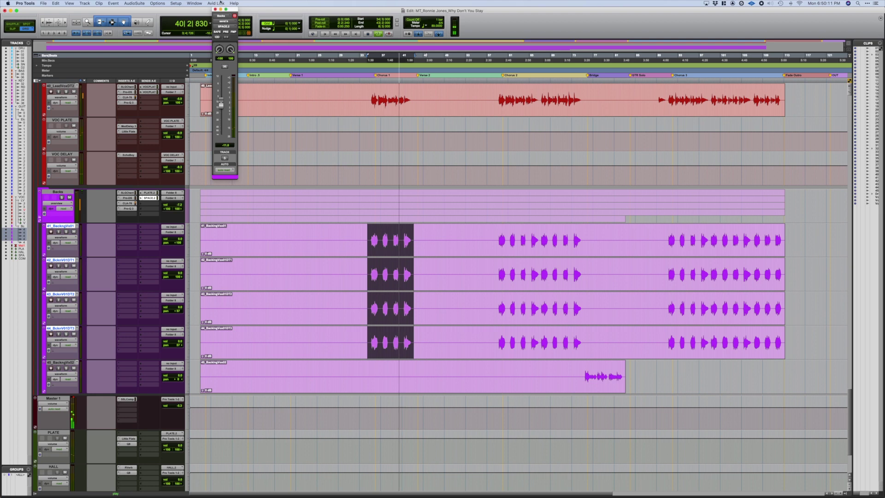
click(215, 9)
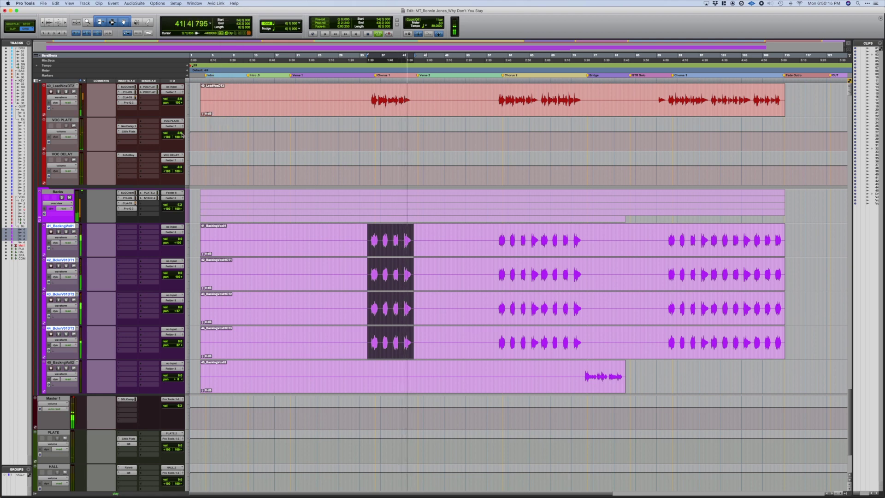
drag(182, 135, 179, 169)
key(space)
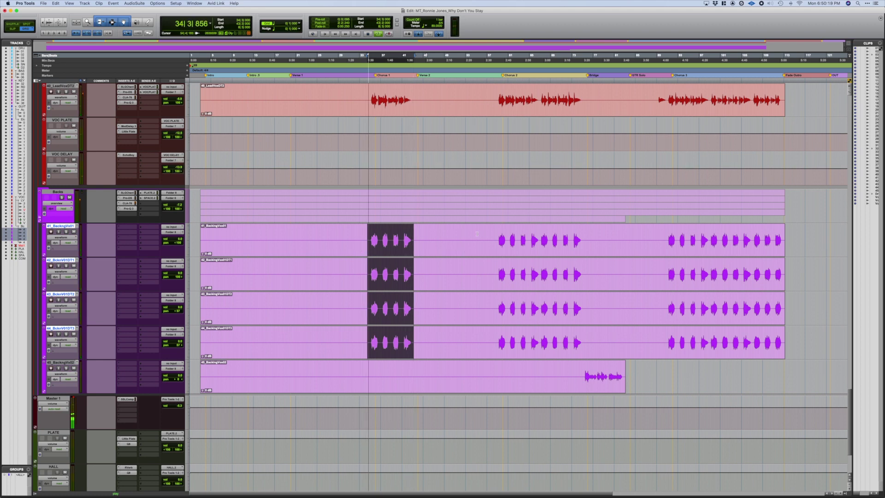
Play the backing vocals at Chorus 2 and the Bridge, and pan the fifth backing vocal 57 right.
click(497, 251)
key(space)
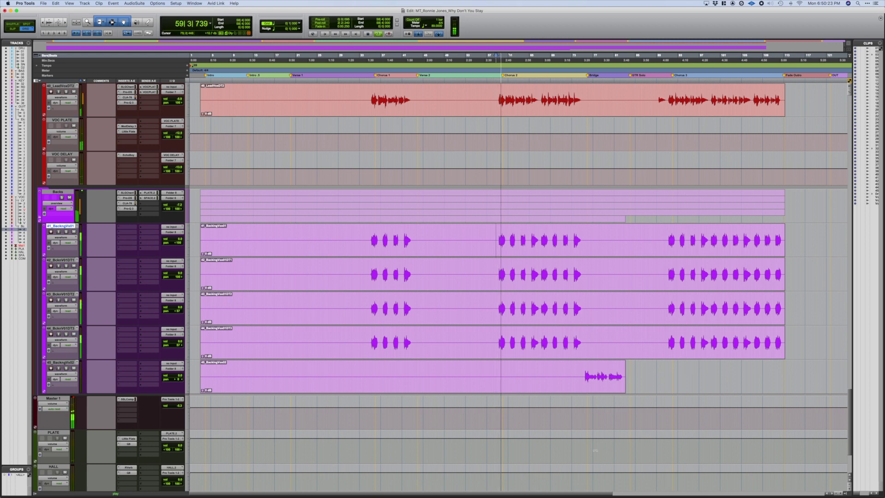
click(585, 371)
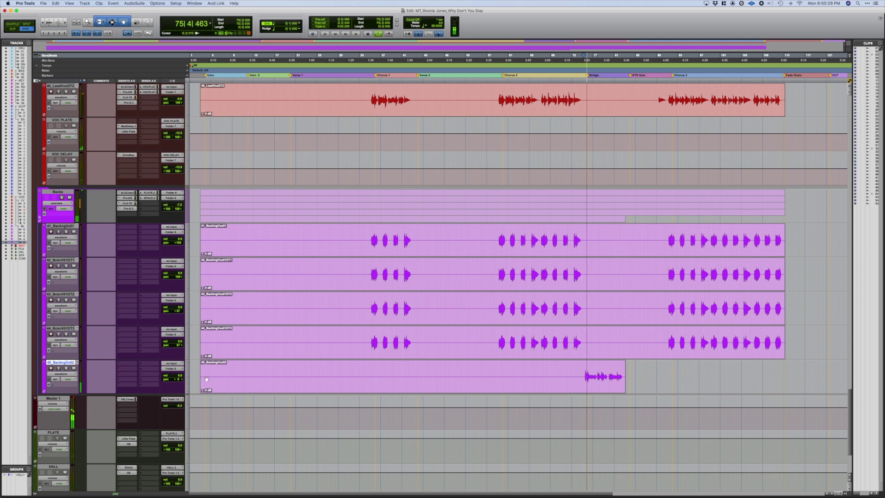
drag(178, 379, 185, 378)
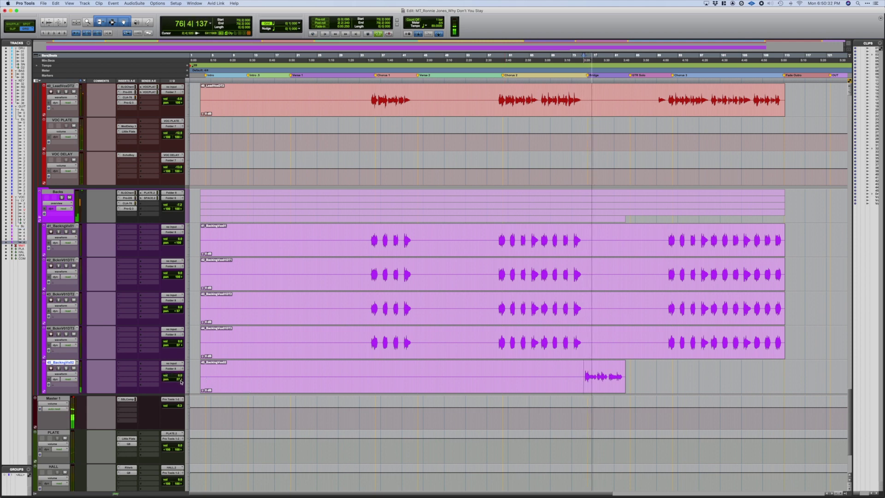
key(space)
Insert a mono FabFilter Pro-Q 3 equalizer on the fifth backing vocal track.
click(130, 365)
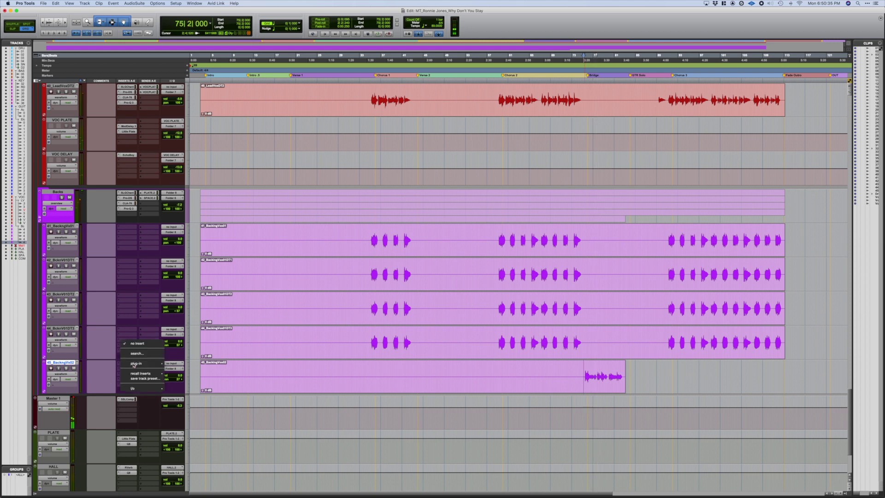
mouse_move(157, 366)
mouse_move(194, 343)
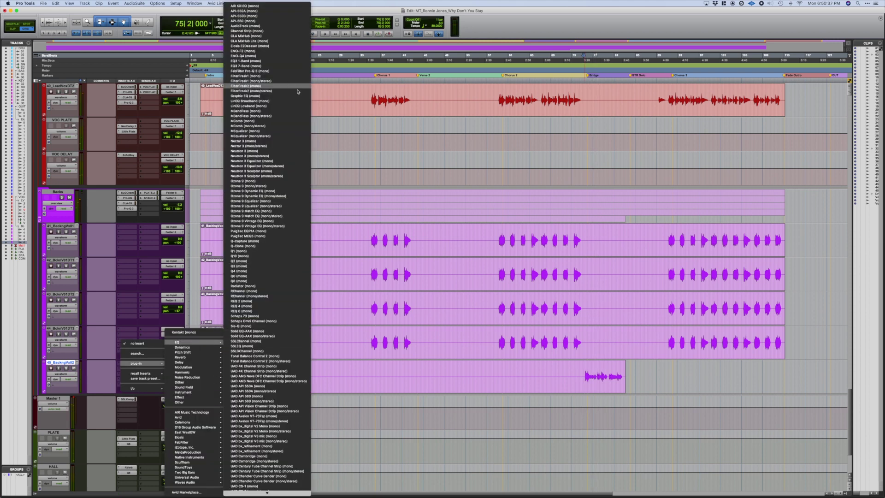
click(293, 71)
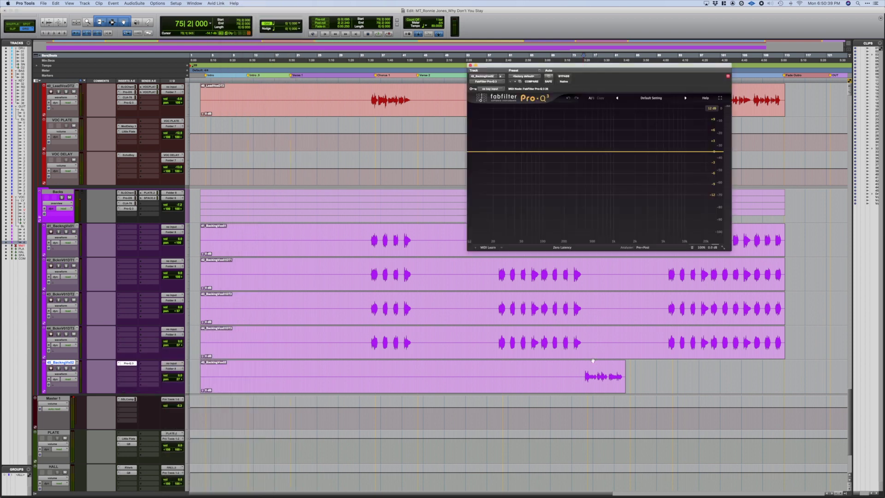
Solo the fifth backing vocal, select its Bridge phrase, and add a low-cut band in Pro-Q 3.
drag(584, 374, 624, 371)
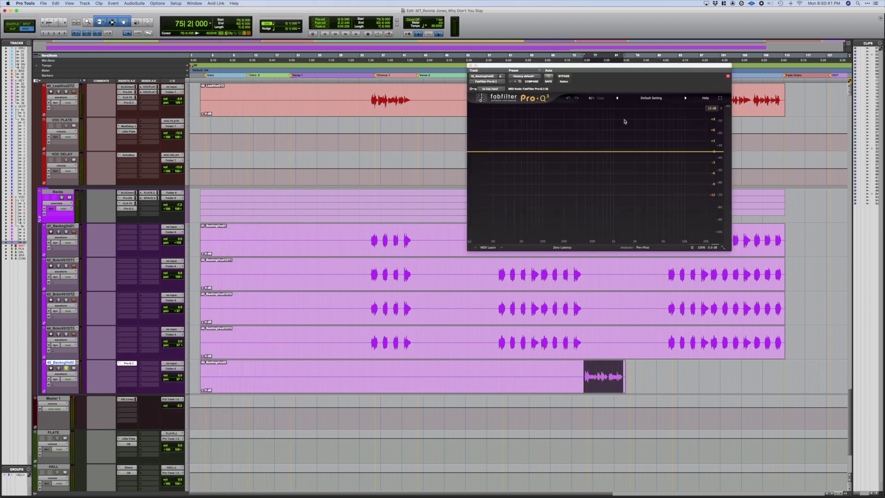
click(575, 152)
right_click(573, 154)
mouse_move(591, 179)
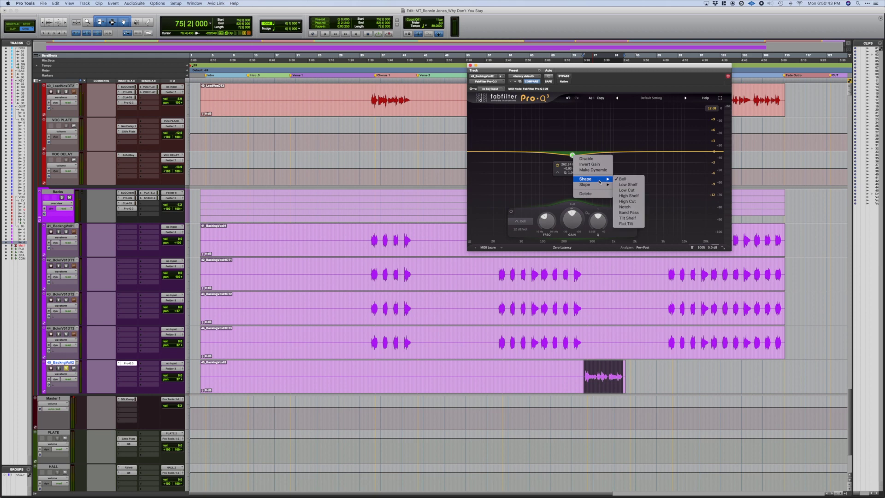
click(628, 190)
Add a high-cut band at about 4.6 kHz to the fifth backing vocal's EQ and steepen its slope.
click(672, 154)
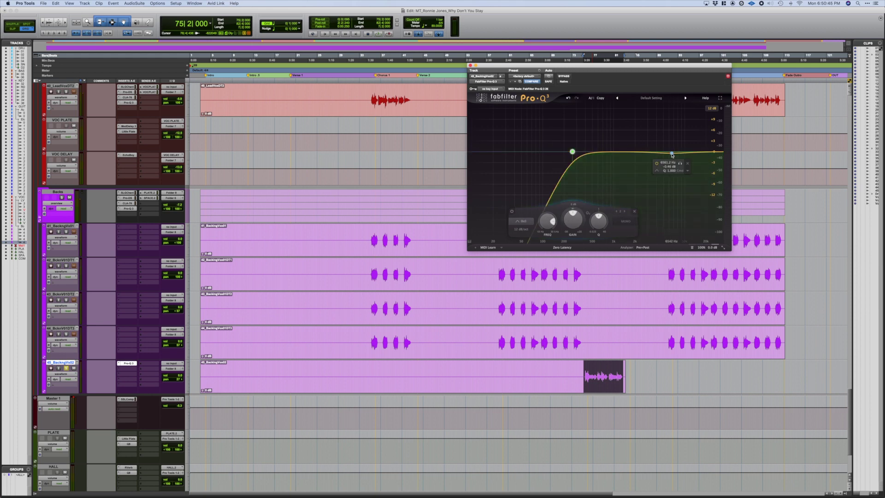
right_click(672, 154)
mouse_move(699, 179)
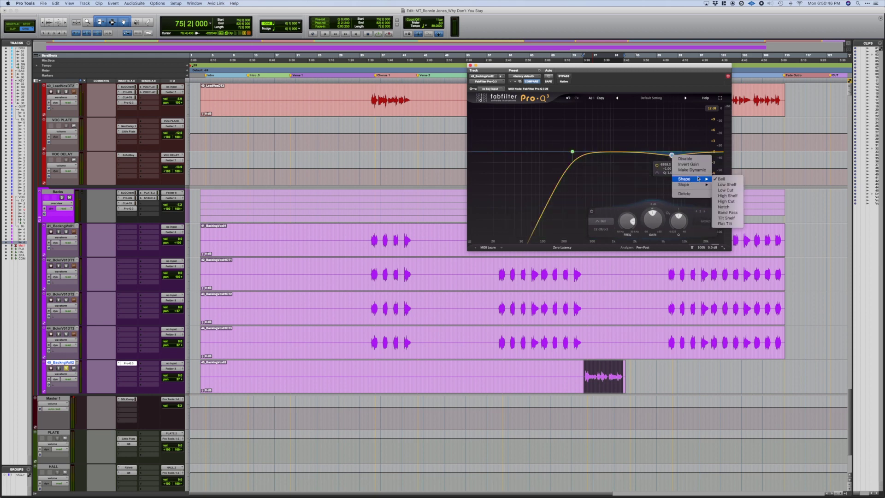
click(727, 202)
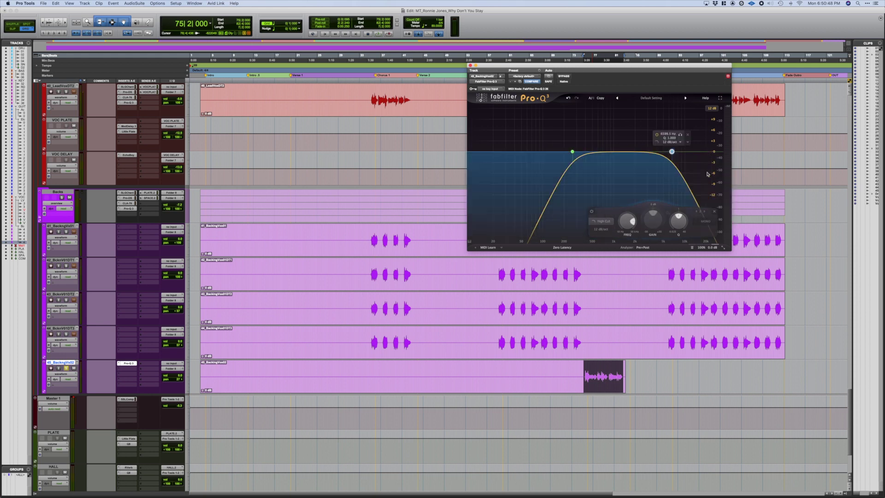
click(679, 143)
click(673, 161)
Boost about 3 dB around 2.2 kHz, raise the low cut to about 515 Hz and shift the high cut higher during playback.
drag(641, 153, 626, 131)
key(space)
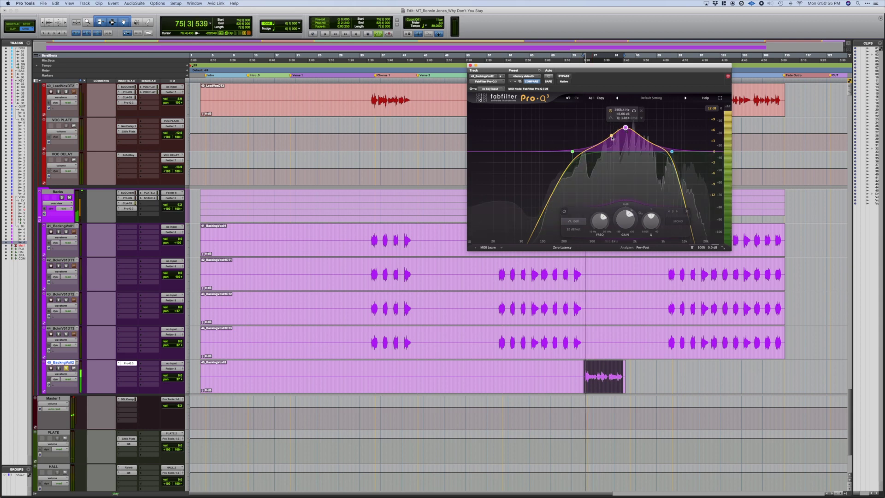
drag(625, 128, 643, 143)
drag(572, 152, 594, 152)
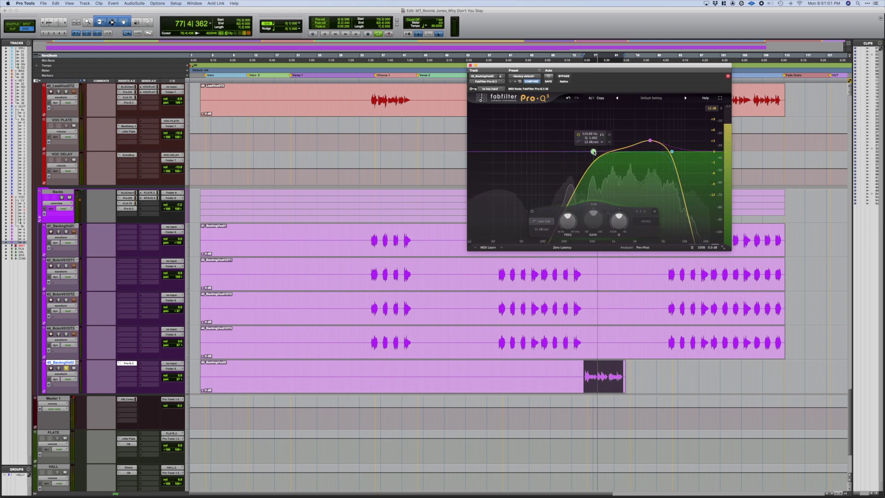
drag(672, 156, 644, 141)
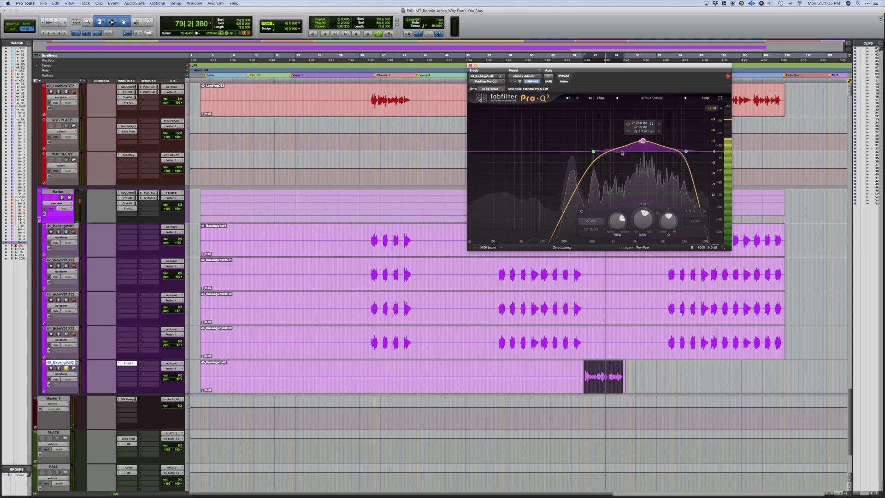
key(space)
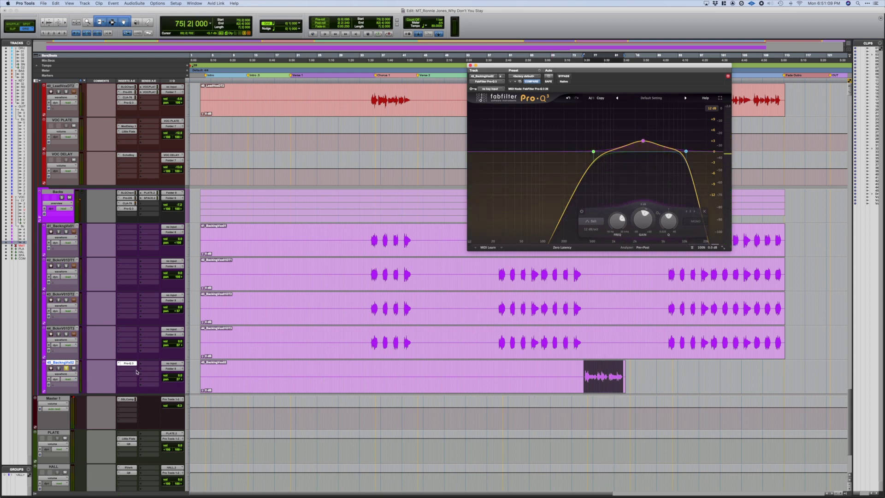
Insert a mono CLA-76 compressor on the fifth backing vocal and adjust its release and input during playback.
click(121, 371)
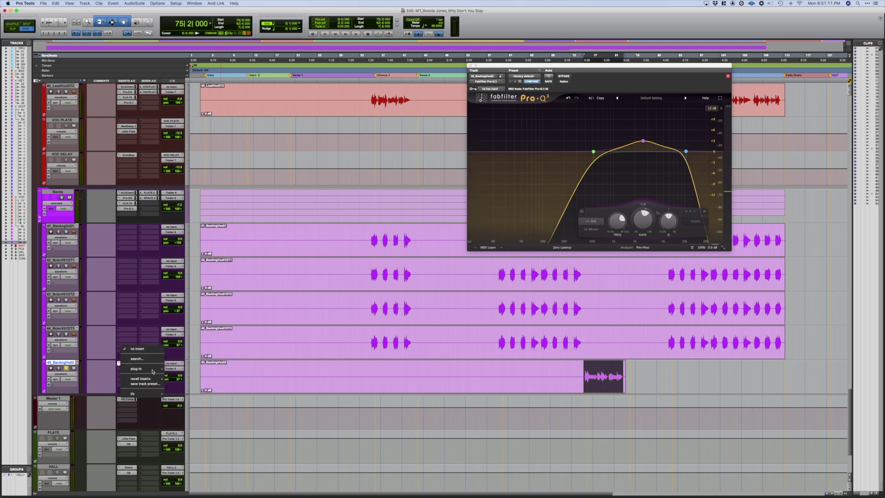
mouse_move(137, 369)
mouse_move(184, 347)
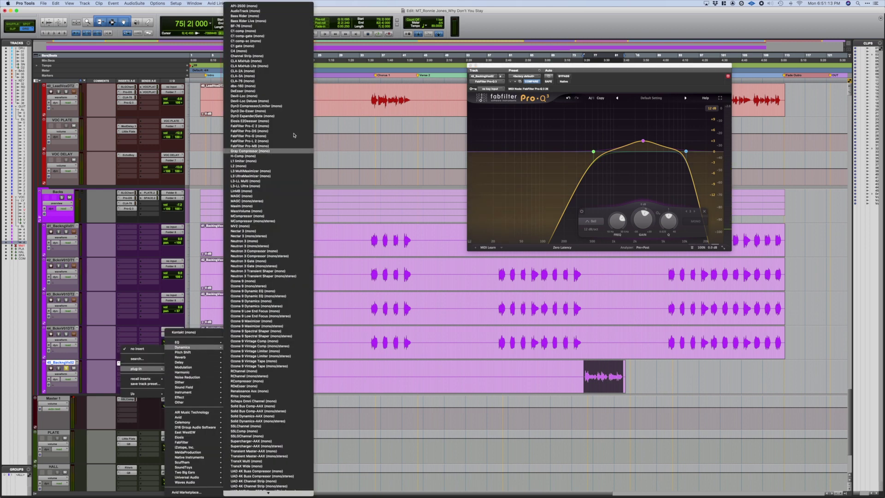
click(292, 81)
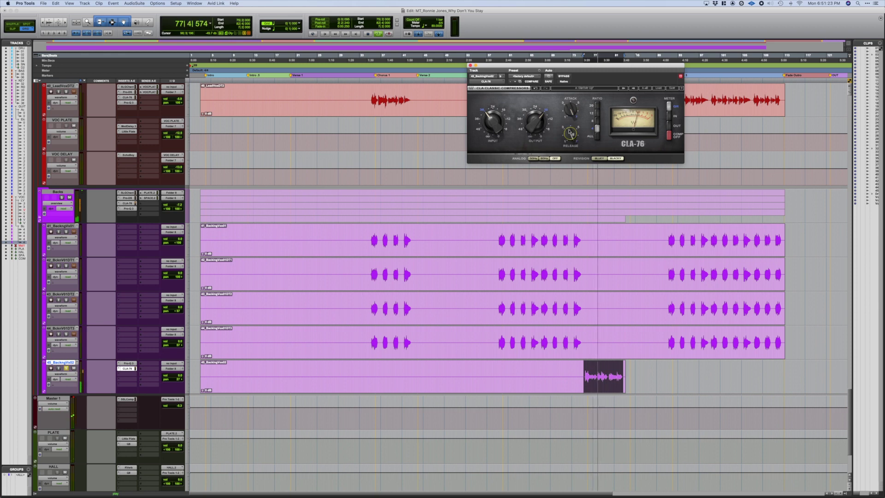
mouse_move(571, 133)
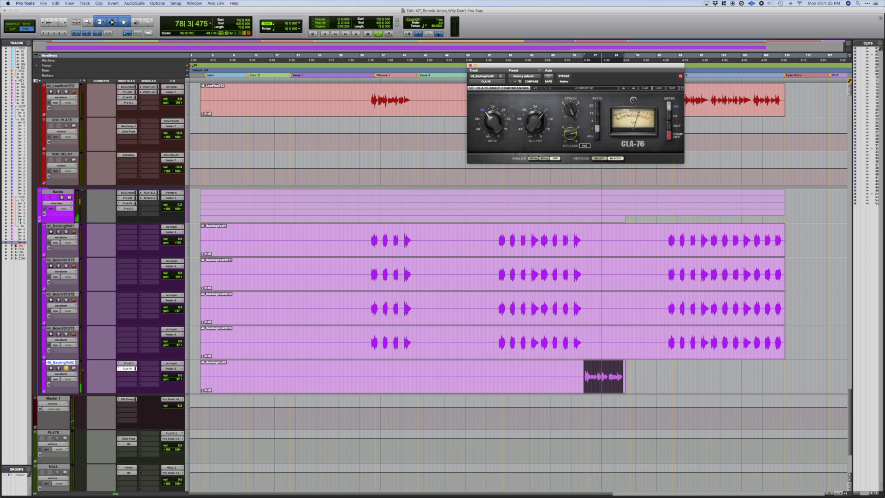
mouse_move(493, 121)
key(space)
key(space)
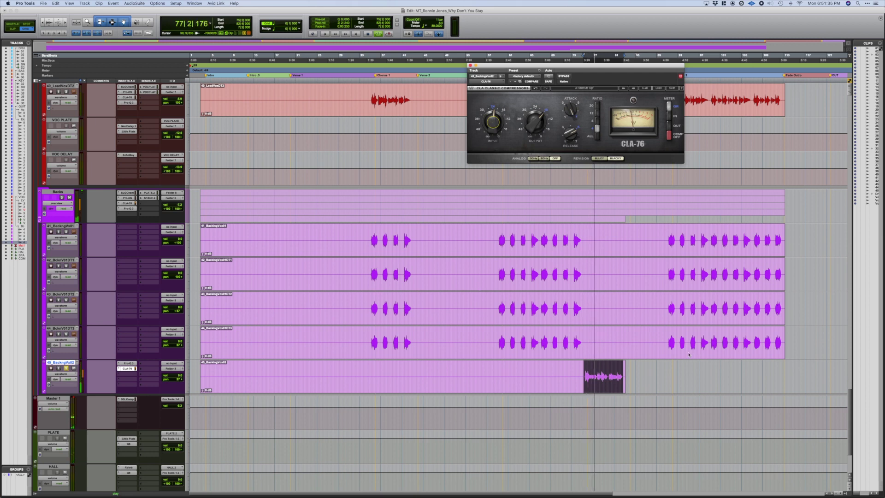
Lower the fifth backing vocal's volume slightly while playing it with the full mix.
scroll(215, 295, up, 1)
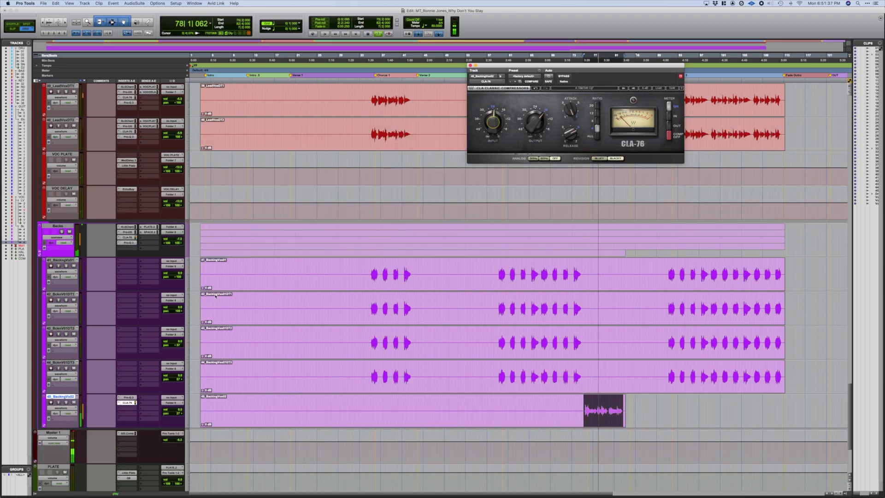
scroll(215, 296, up, 2)
scroll(525, 387, down, 6)
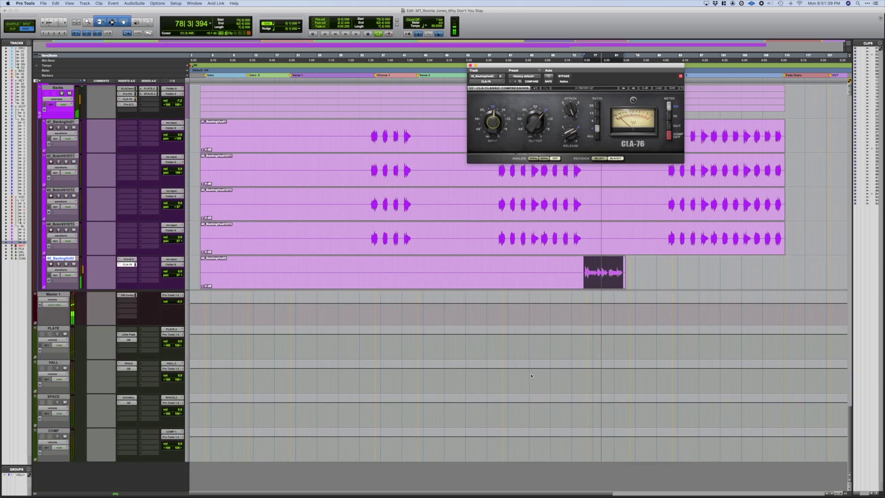
click(180, 272)
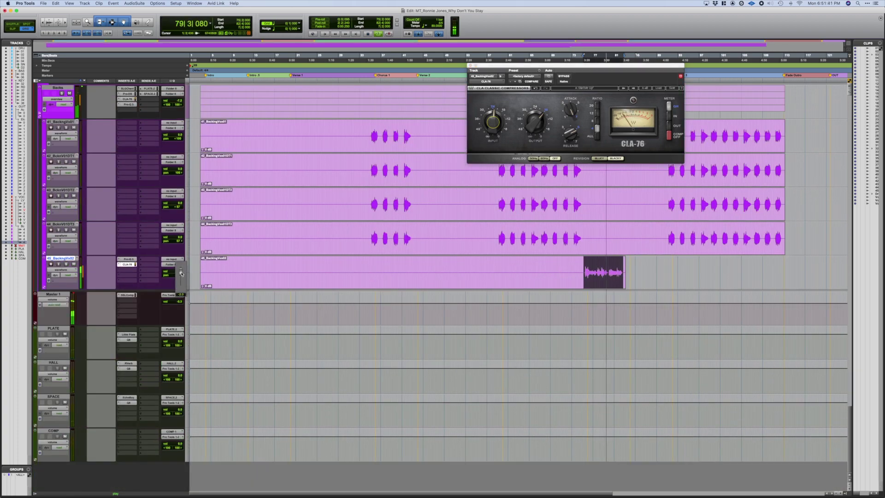
drag(181, 274, 181, 276)
Add a SPACE send to the fifth backing vocal and set its level to about -14 dB.
click(150, 263)
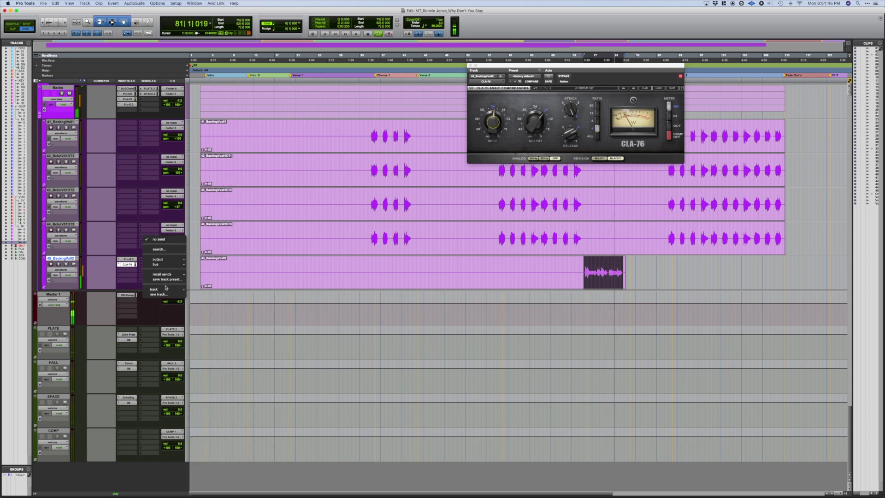
mouse_move(164, 289)
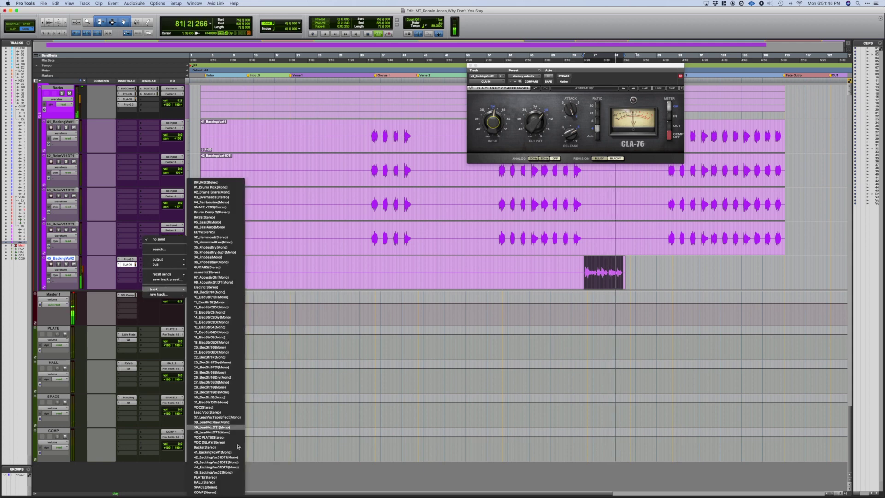
click(238, 487)
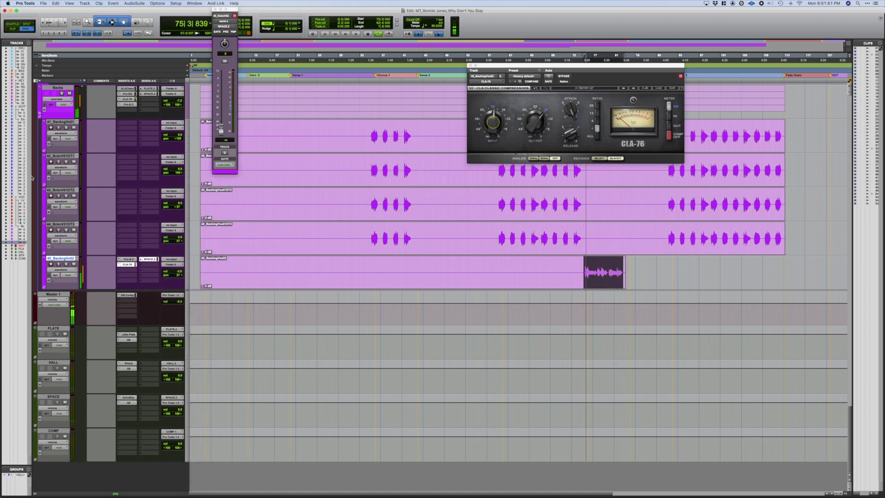
drag(220, 131, 223, 100)
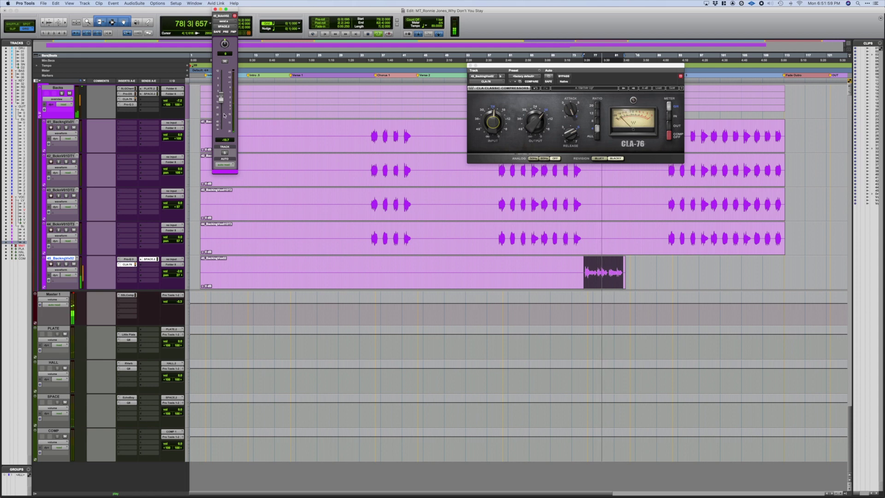
drag(221, 98, 222, 105)
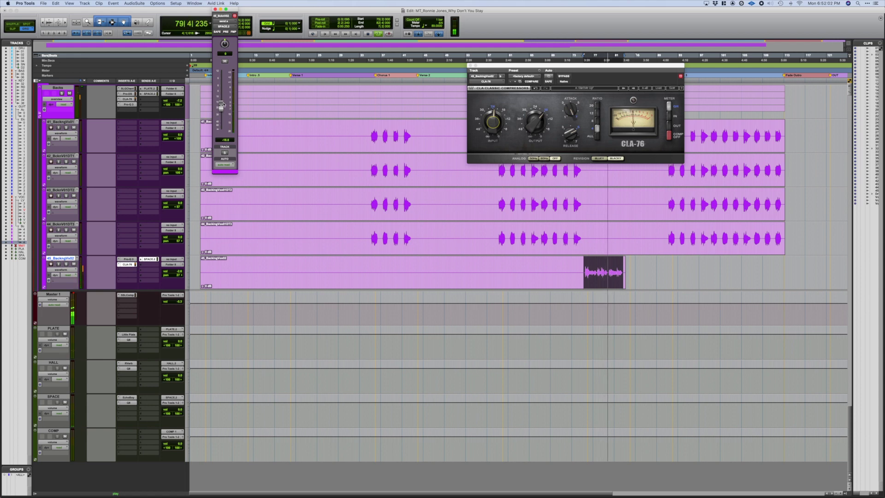
click(214, 16)
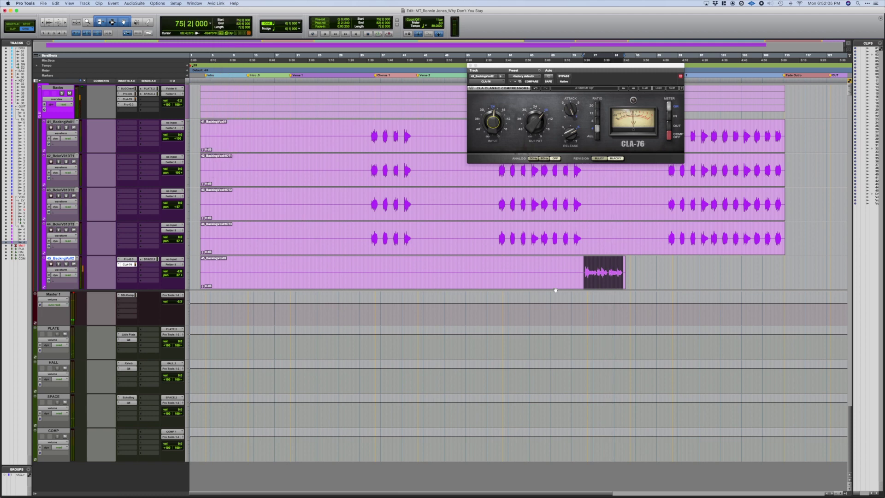
Close the compressor, shrink all tracks to fit the Edit window, and play the mix going into the Bridge.
click(580, 267)
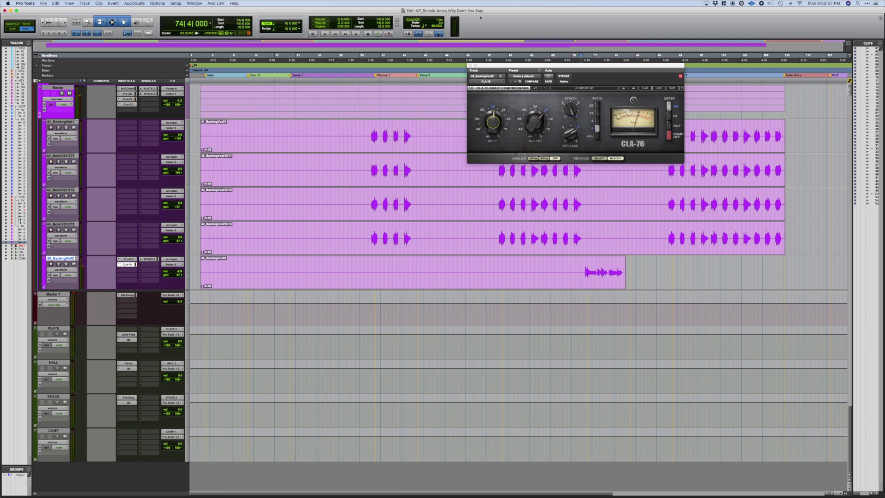
click(471, 65)
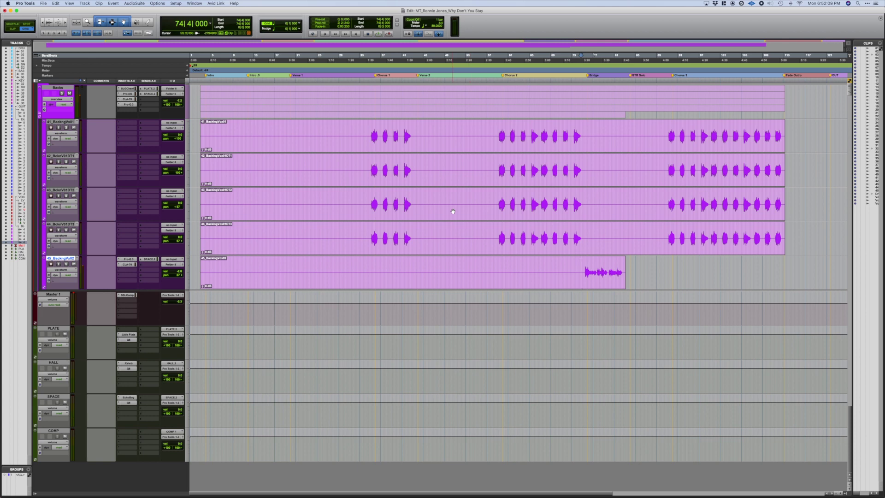
key(ctrl+alt+super+bracketleft)
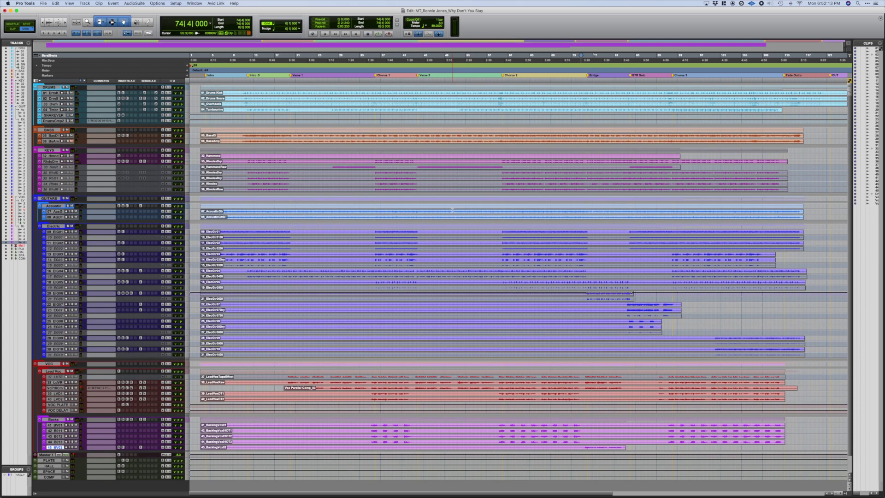
key(space)
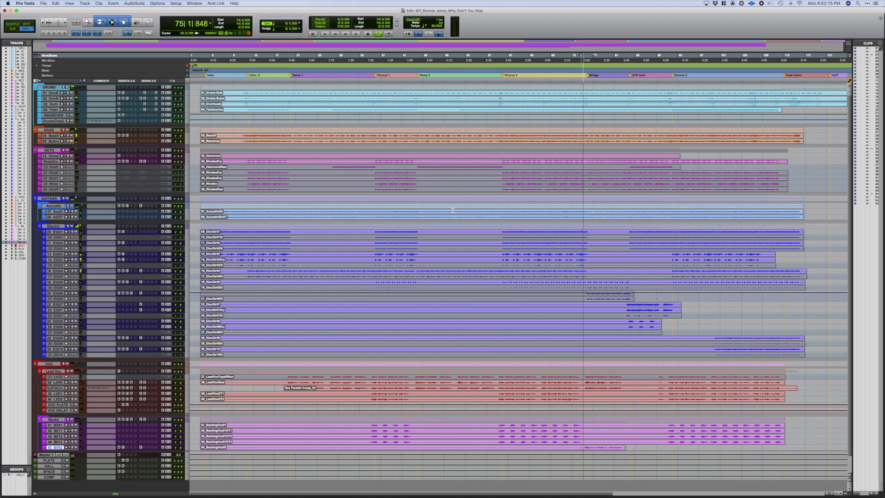
key(space)
Return to the start of the song and play the Intro from the beginning of the drum clips.
key(Return)
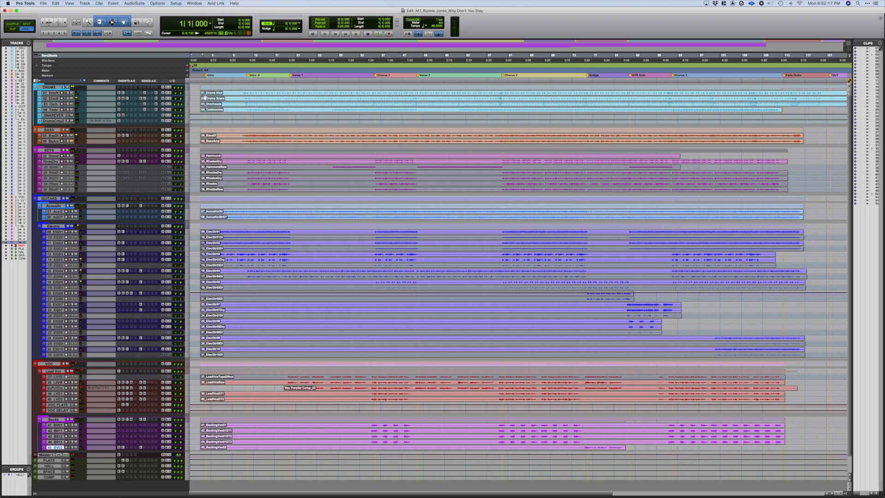
click(206, 93)
key(space)
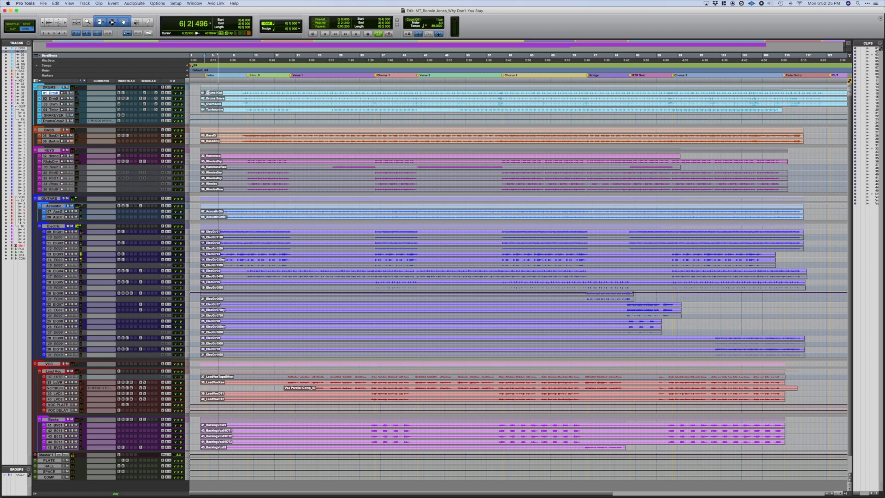
key(space)
Enlarge the first acoustic guitar track, select its opening bars in the Intro, and play it soloed.
drag(60, 215, 63, 240)
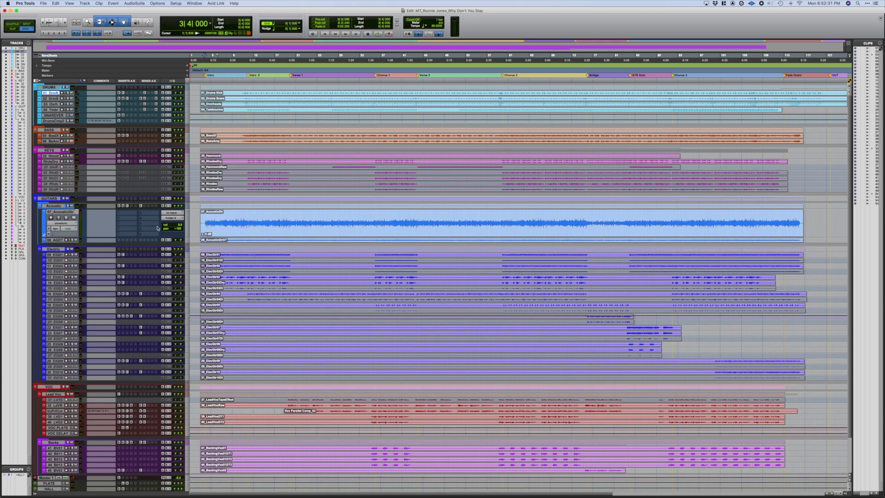
drag(230, 226, 203, 225)
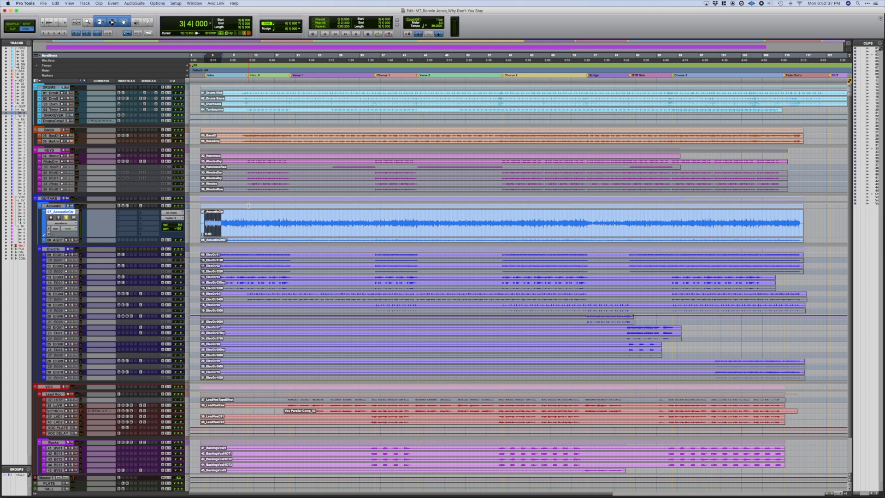
key(space)
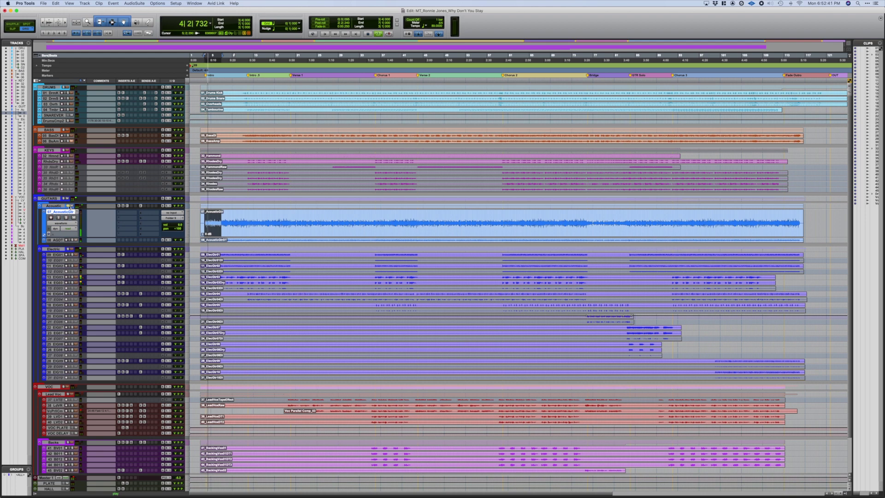
Insert a stereo UAD Neve 1073 on the Acoustic folder track.
click(132, 207)
mouse_move(215, 260)
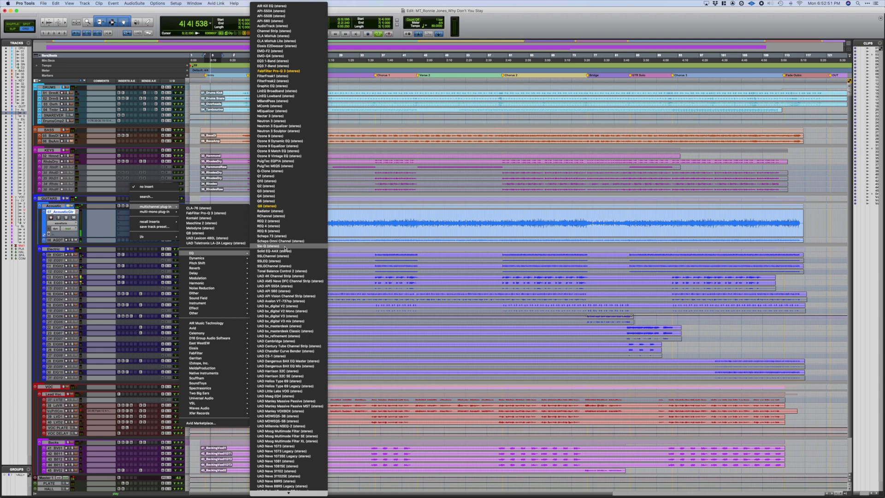
scroll(313, 396, down, 5)
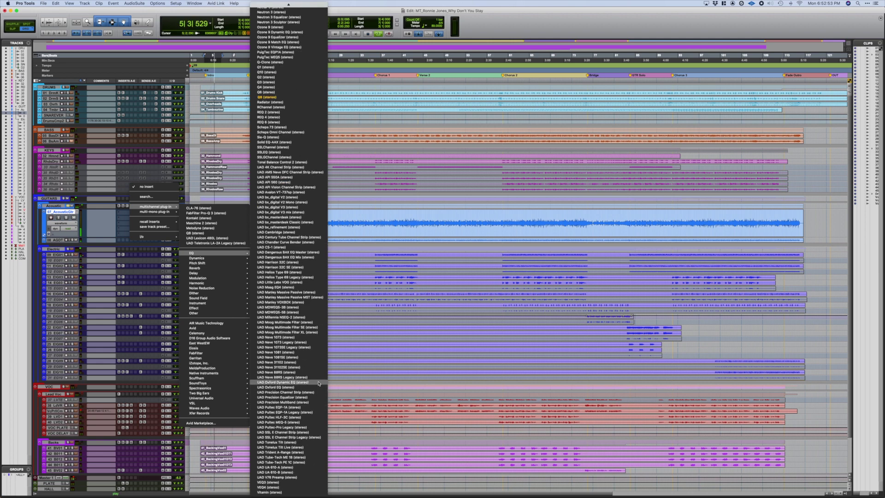
click(308, 338)
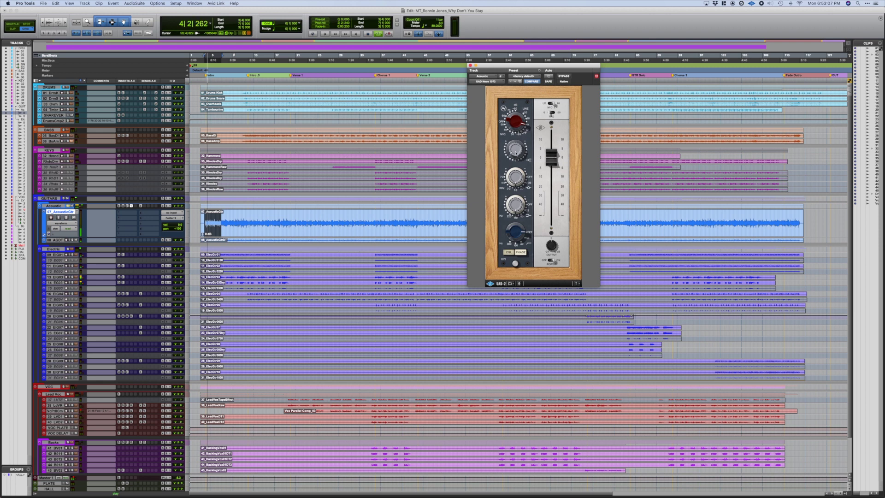
Toggle the phase switch on the Acoustic folder's Neve 1073 during playback to compare the sound.
click(525, 253)
click(526, 252)
click(525, 253)
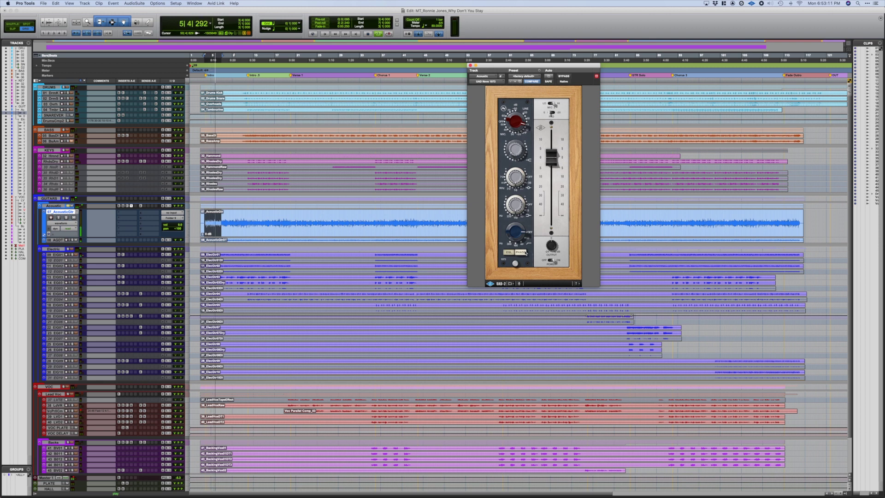
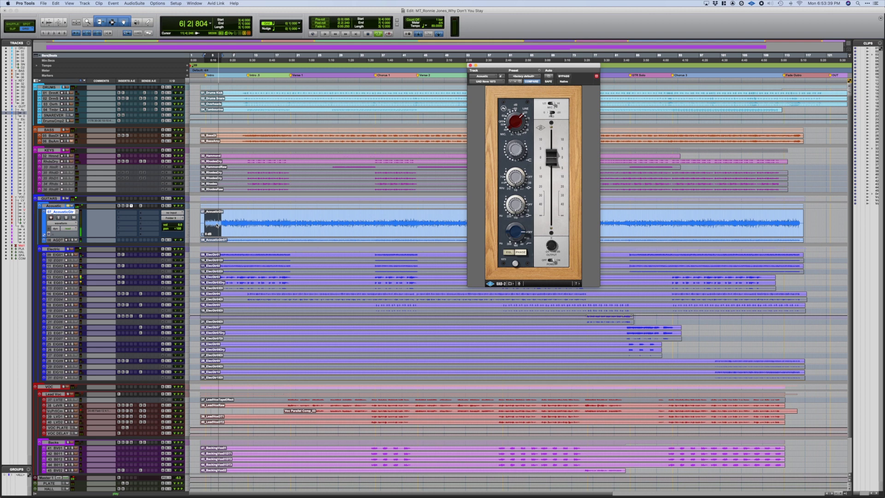
Take the Acoustic folder out of solo, lower its level slightly, then close the Neve 1073 and stop playback.
click(70, 206)
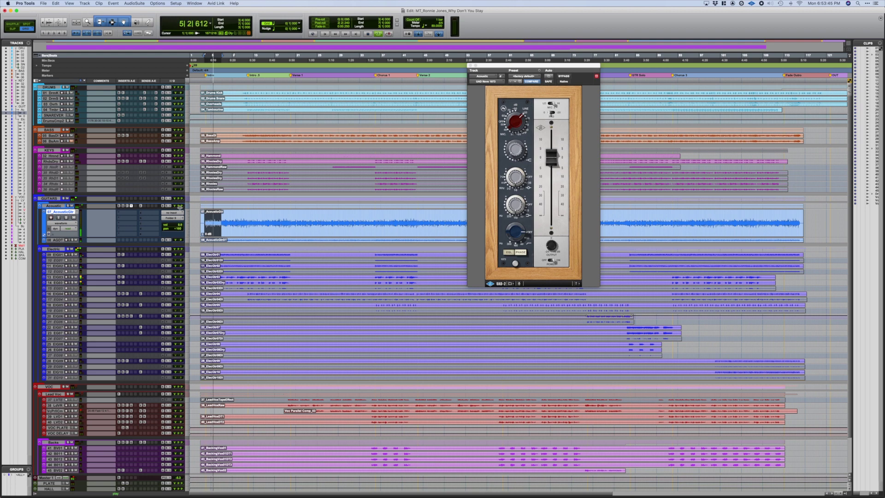
drag(176, 205, 176, 207)
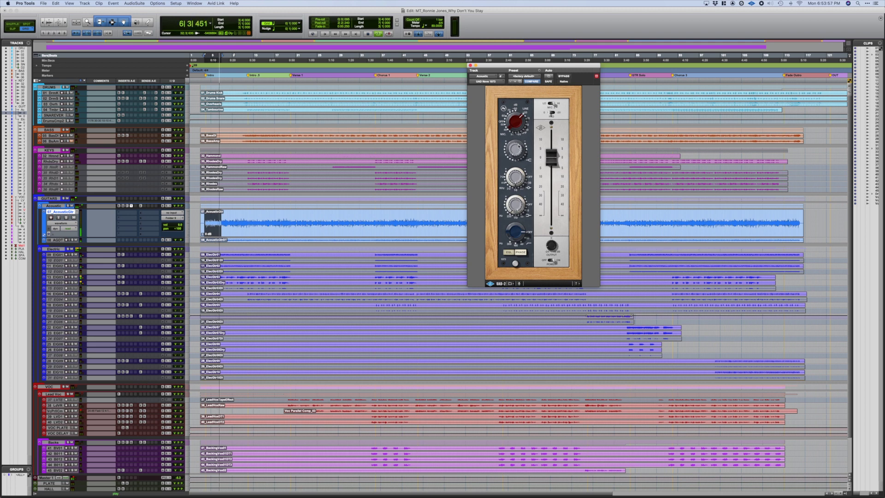
key(super+w)
key(space)
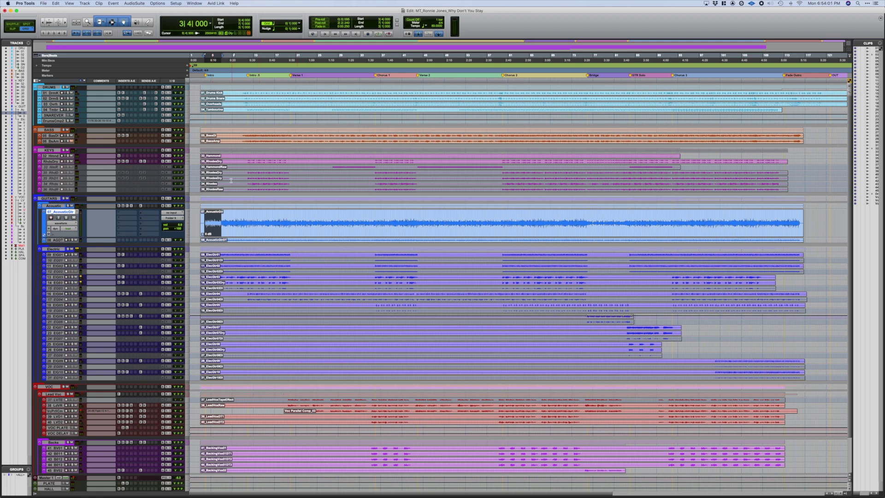
Shrink the acoustic guitar track during playback and bring up the drum and bass channels in the Mix window.
key(space)
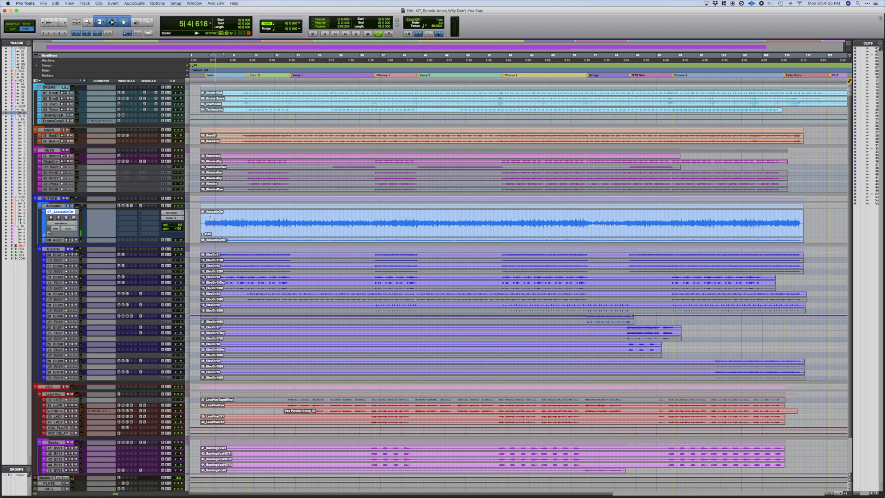
key(ctrl+Down)
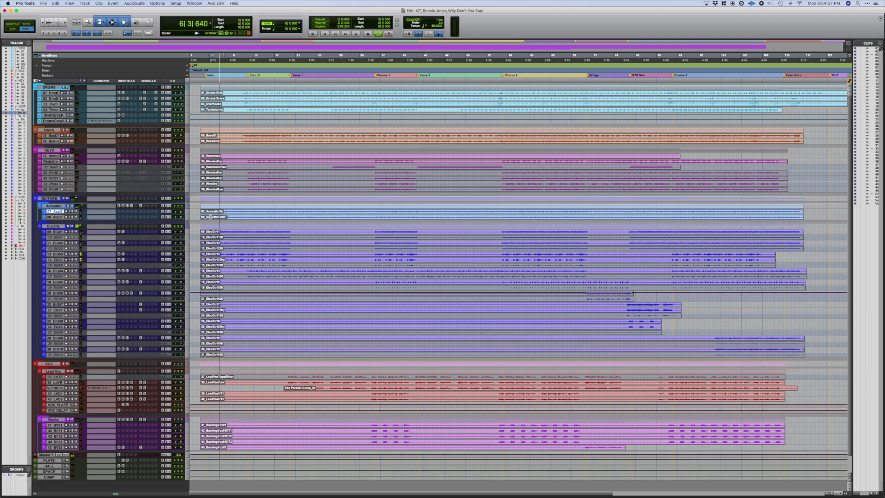
key(super+equal)
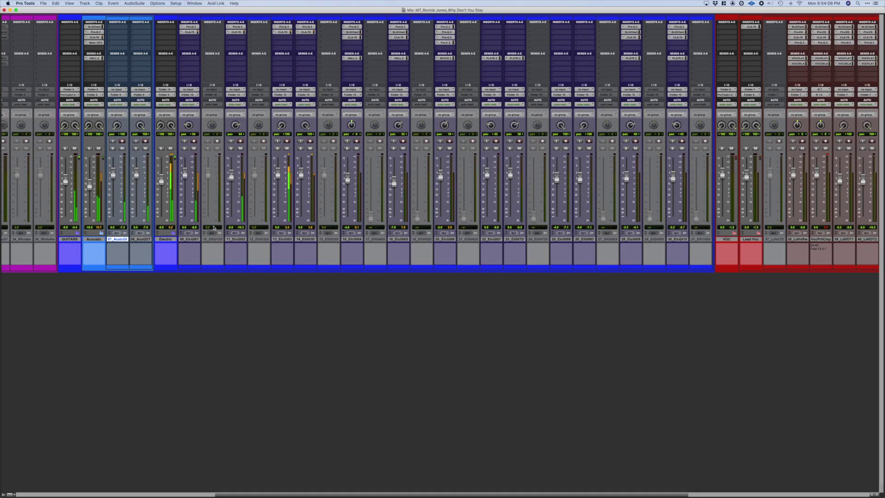
scroll(210, 375, left, 10)
scroll(209, 377, left, 5)
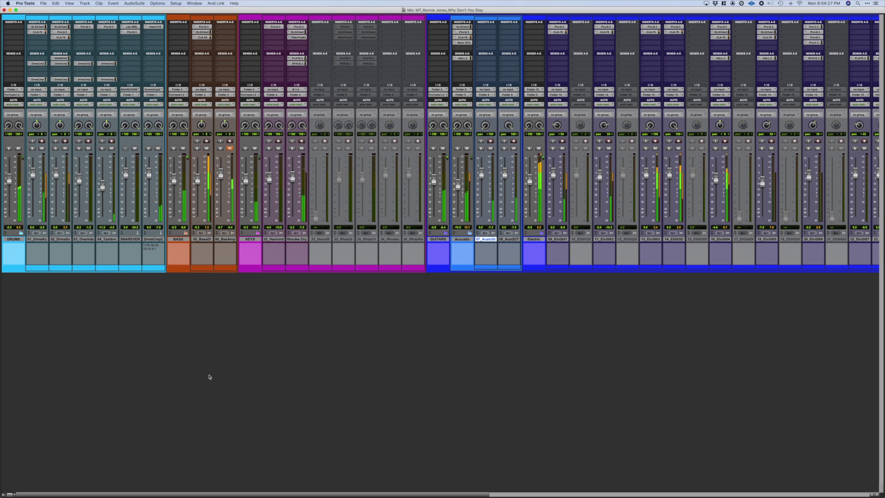
Insert a mono FabFilter Pro-Q 3 on the bass DI track and add a slight bell boost just below 1 kHz.
click(203, 45)
mouse_move(216, 42)
mouse_move(258, 54)
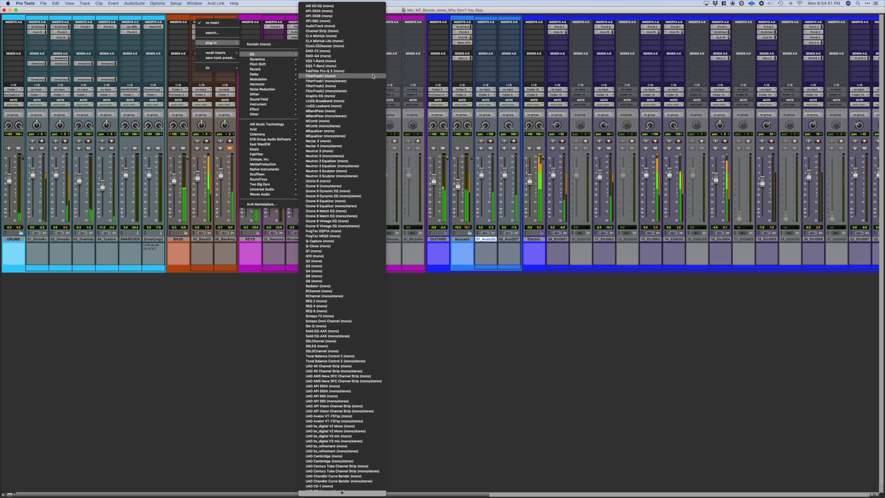
key(Escape)
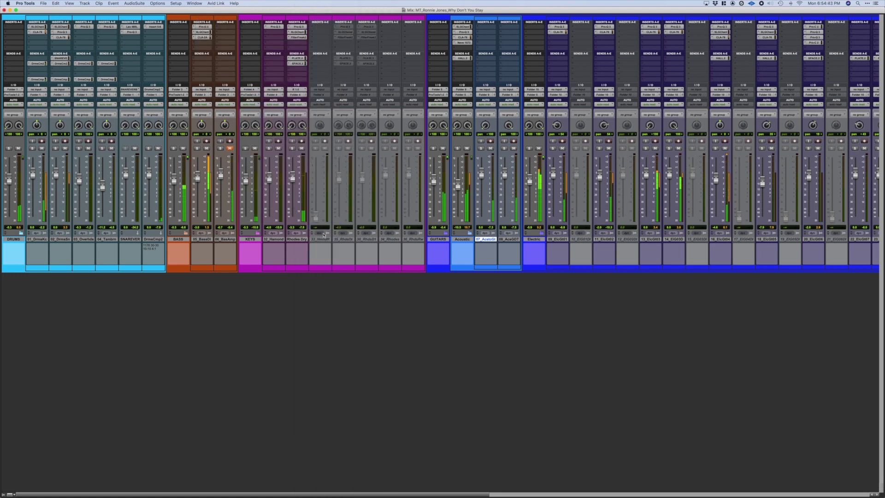
drag(652, 152, 609, 150)
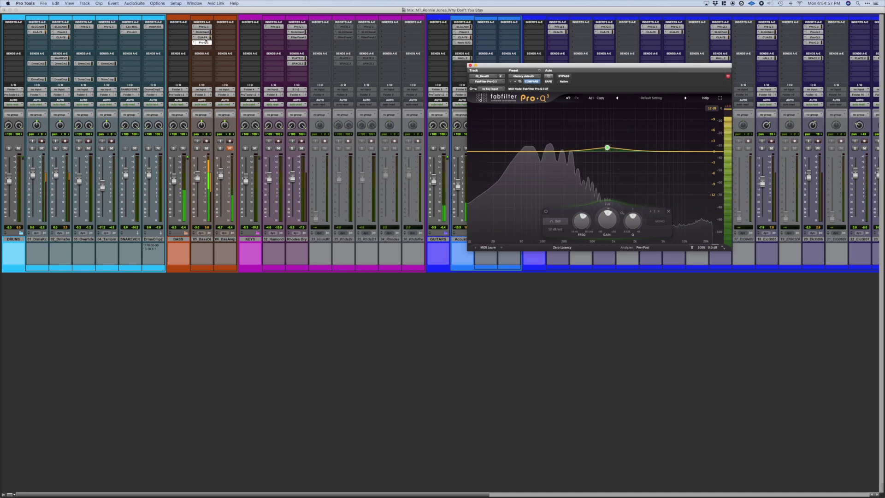
click(203, 50)
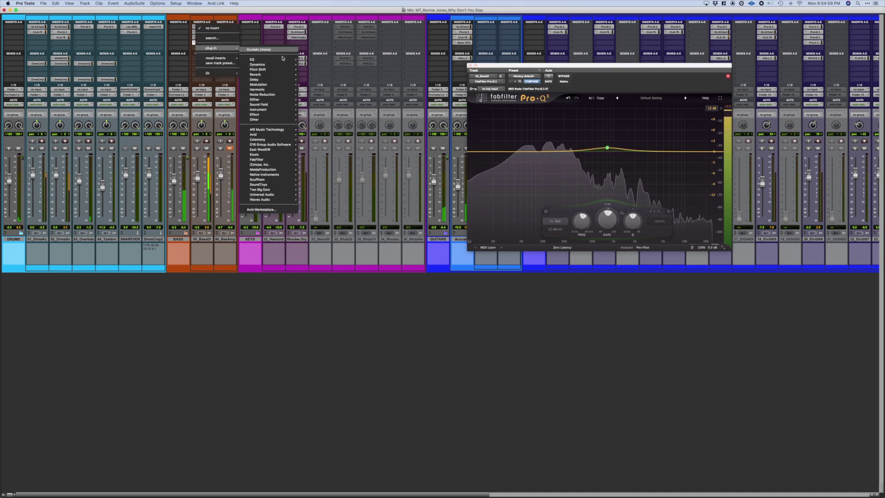
mouse_move(284, 61)
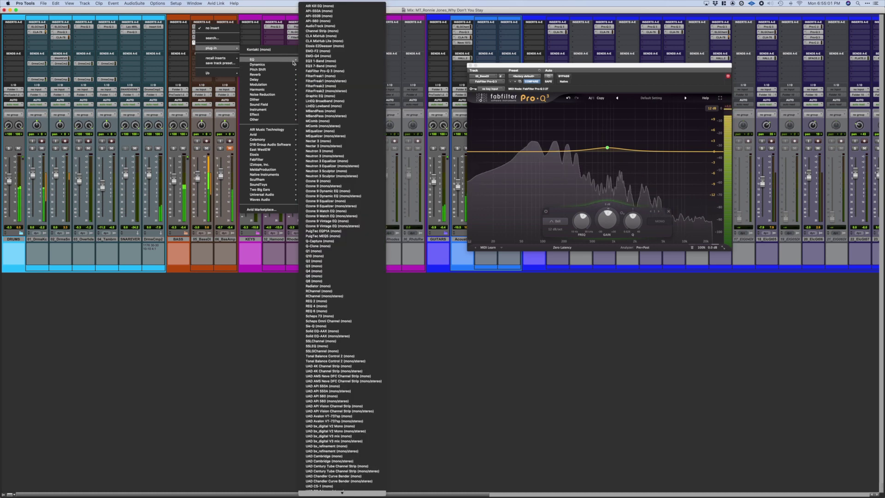
click(221, 312)
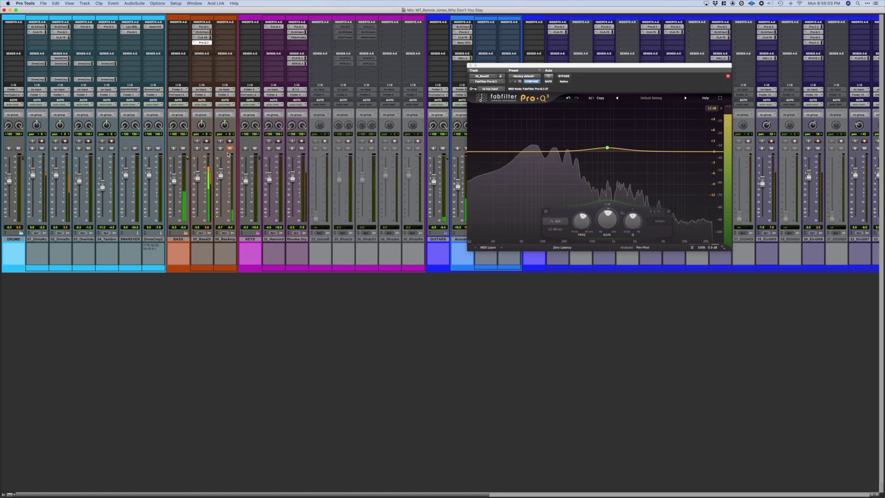
Unmute the bass amp track, lower its level to about -10.7 dB, and copy the bass DI's Pro-Q 3 onto it.
click(230, 148)
drag(221, 174, 222, 182)
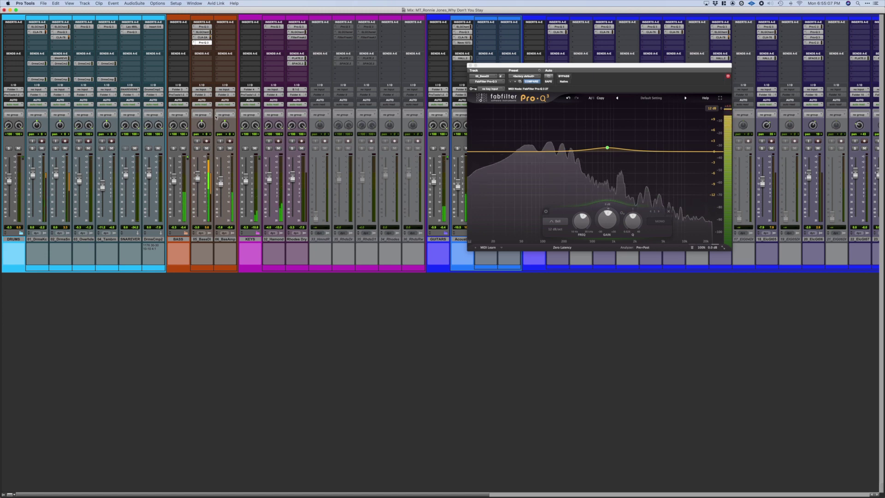
mouse_move(210, 45)
mouse_down()
mouse_move(235, 39)
mouse_move(206, 31)
mouse_move(225, 26)
mouse_move(224, 44)
mouse_up()
drag(226, 183, 223, 182)
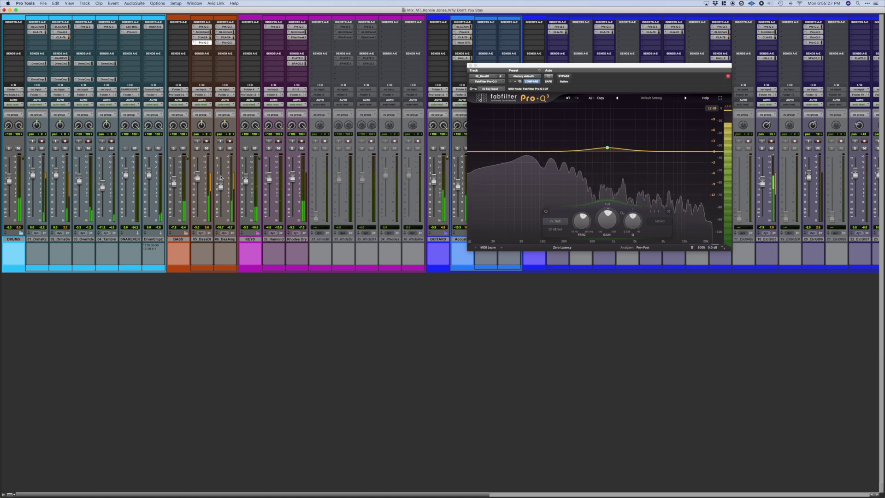
click(471, 65)
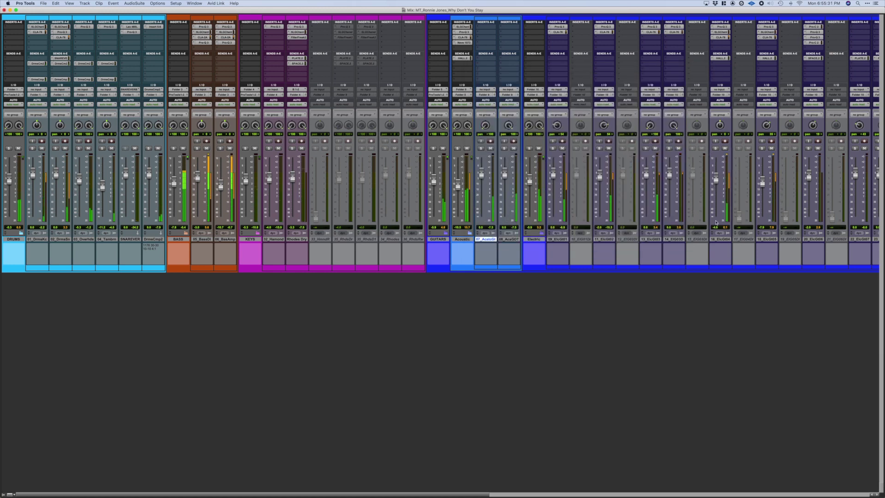
Trim the levels of the hard-panned pair of electric guitar tracks and raise the KEYS folder slightly.
mouse_move(647, 179)
mouse_down()
mouse_move(671, 179)
mouse_move(649, 178)
mouse_up()
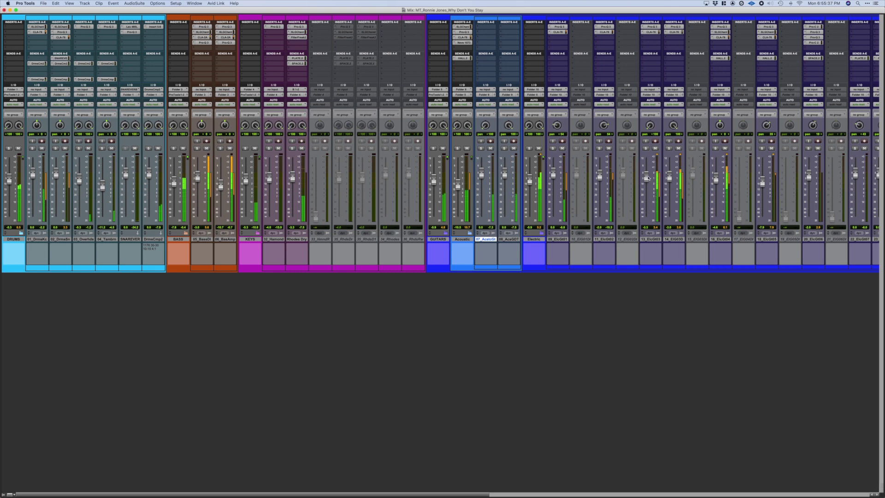
drag(245, 179, 248, 176)
drag(648, 175, 672, 174)
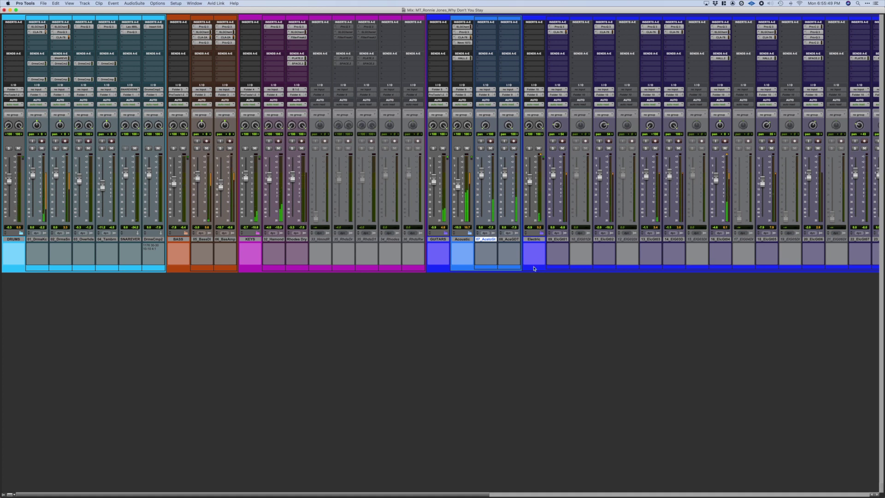
Update the 1176 settings noted in the drum compression track's comments and lower that track's level slightly.
scroll(440, 355, right, 10)
scroll(220, 393, left, 10)
click(154, 251)
key(BackSpace)
text(24)
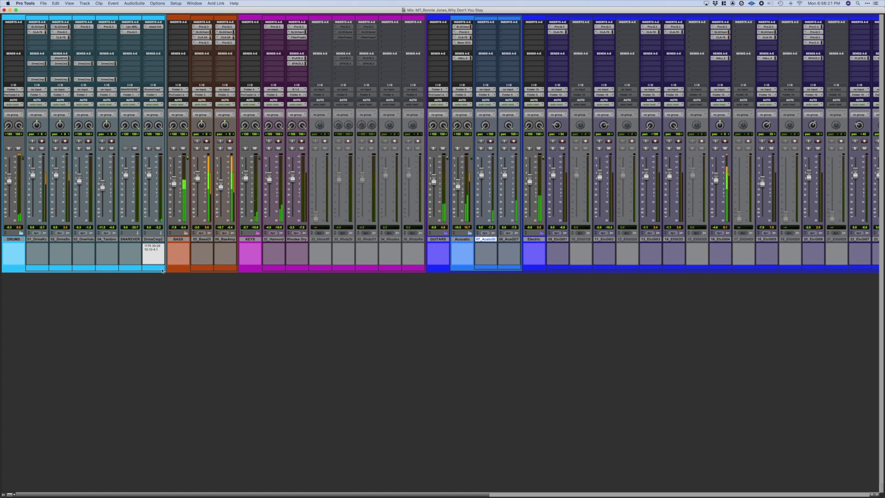
click(154, 239)
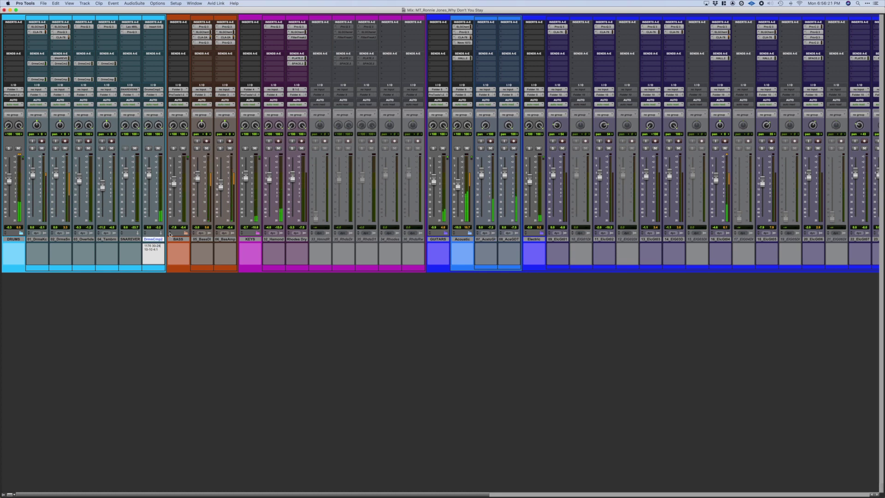
drag(151, 178, 151, 181)
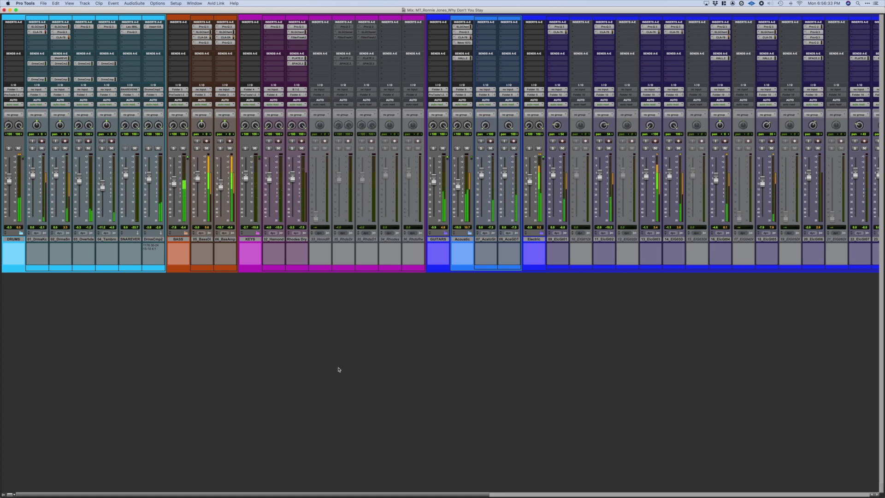
Check the arrangement in the Edit window, return to the mixer, and lower the BASS folder slightly.
key(super+equal)
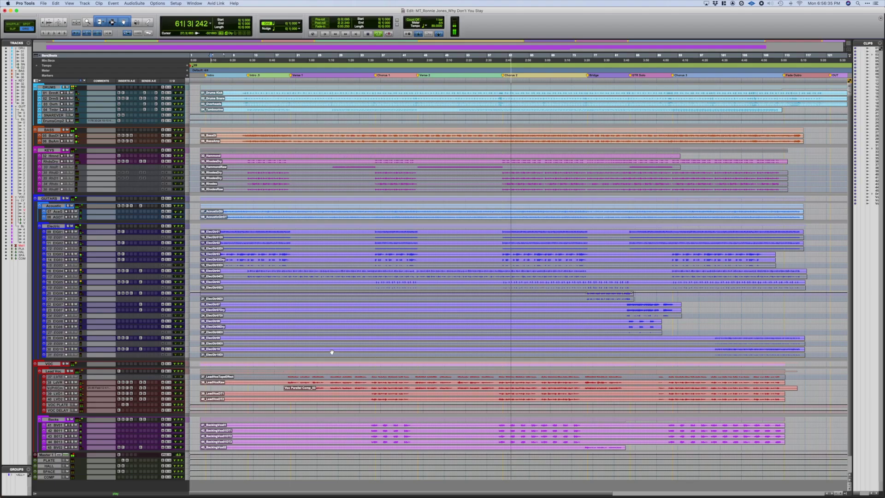
key(super+equal)
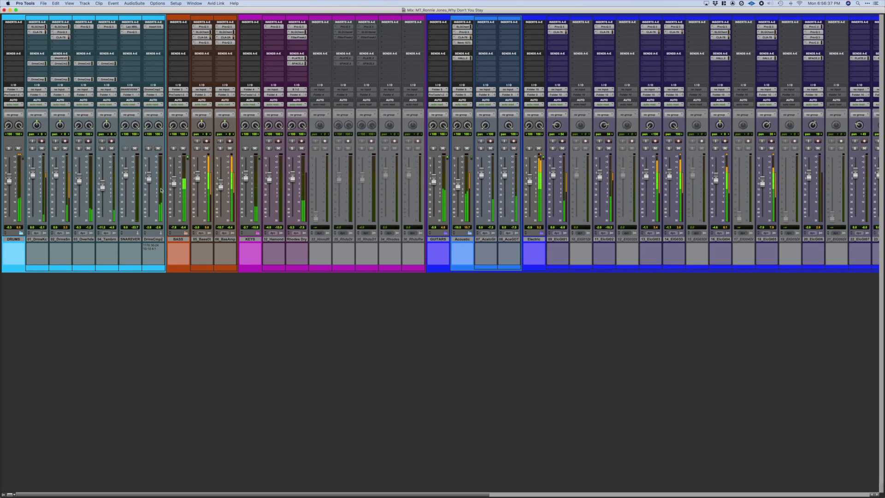
drag(174, 180, 174, 182)
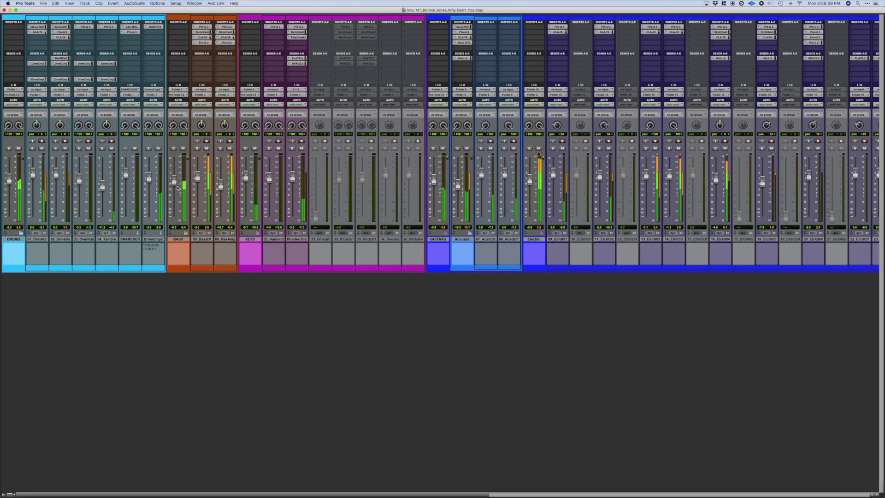
Open the Pro-Q 3 on the first lead vocal double and change its lowest band, near 100 Hz, to a Low Cut.
scroll(244, 352, right, 10)
scroll(238, 369, right, 4)
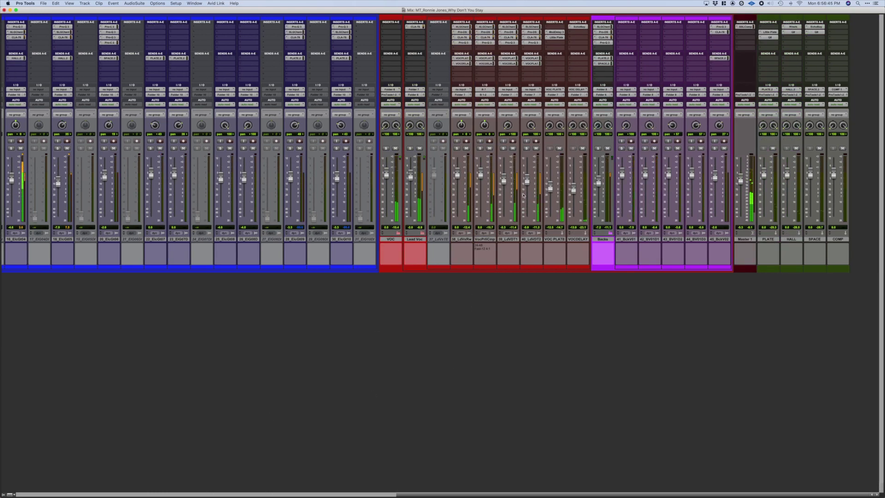
click(510, 43)
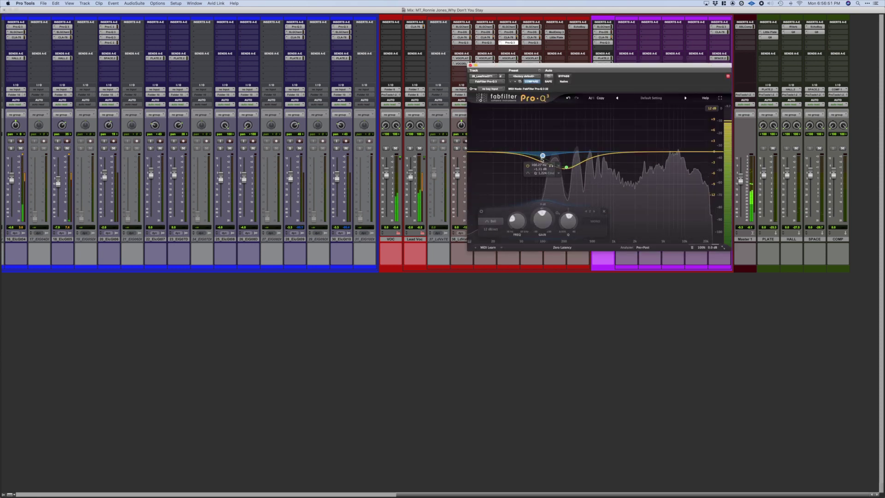
right_click(543, 156)
mouse_move(558, 179)
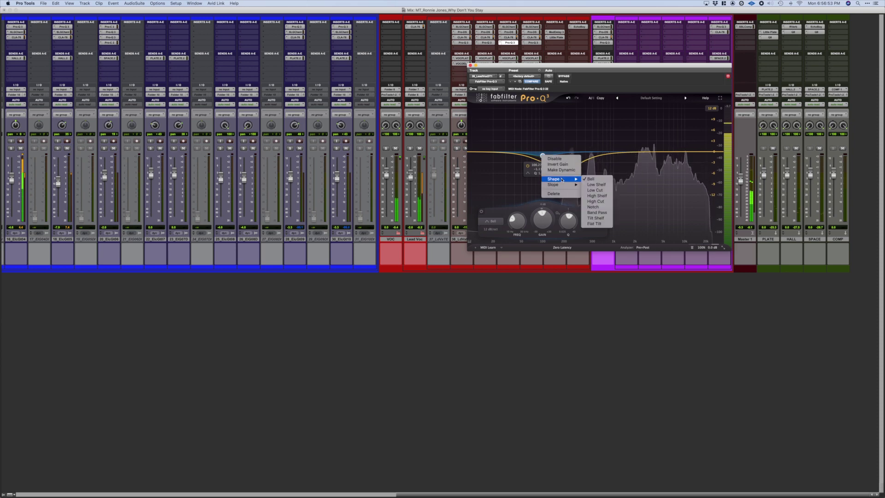
click(594, 190)
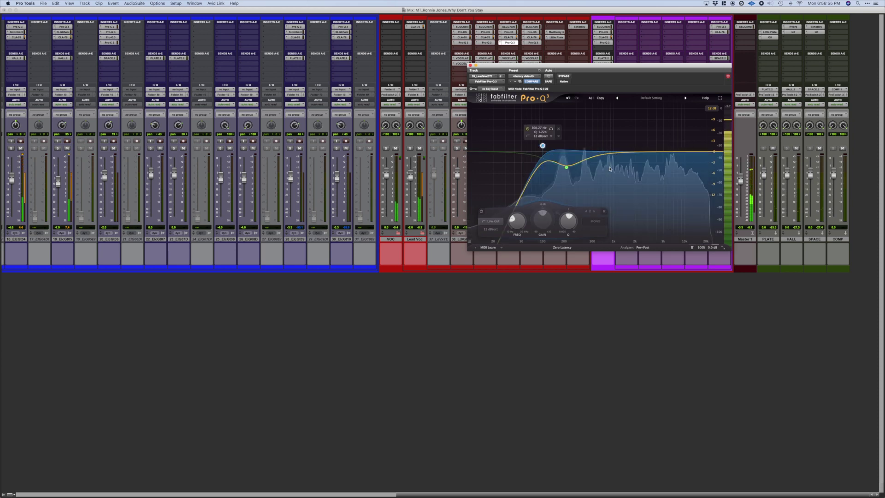
Add a band near 7.6 kHz to the vocal double's Pro-Q 3 and make it a High Cut.
click(676, 154)
right_click(676, 154)
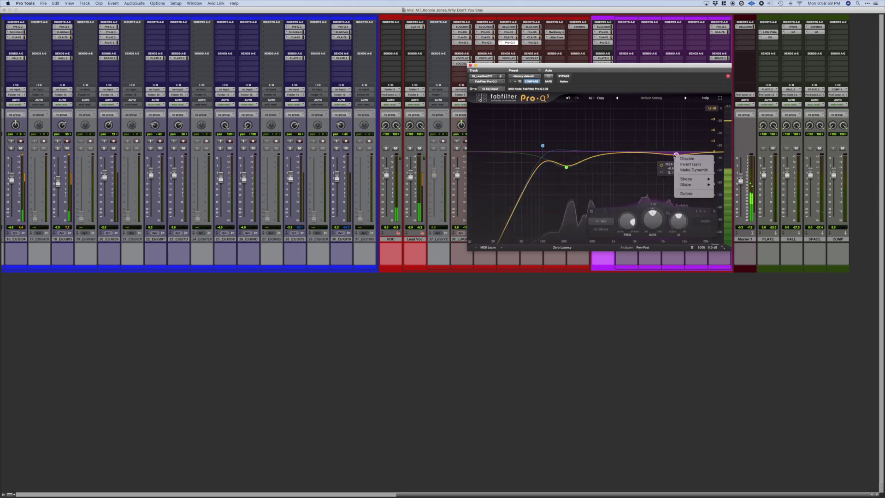
mouse_move(698, 181)
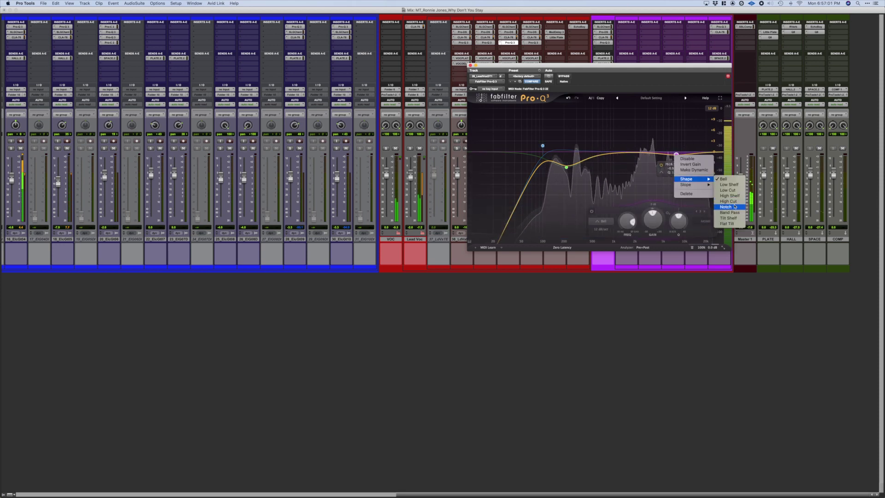
click(734, 201)
Boost the vocal double about 1.8 dB near 1.7 kHz, raise its Low Cut to about 275 Hz, and close the EQ.
drag(608, 152, 630, 145)
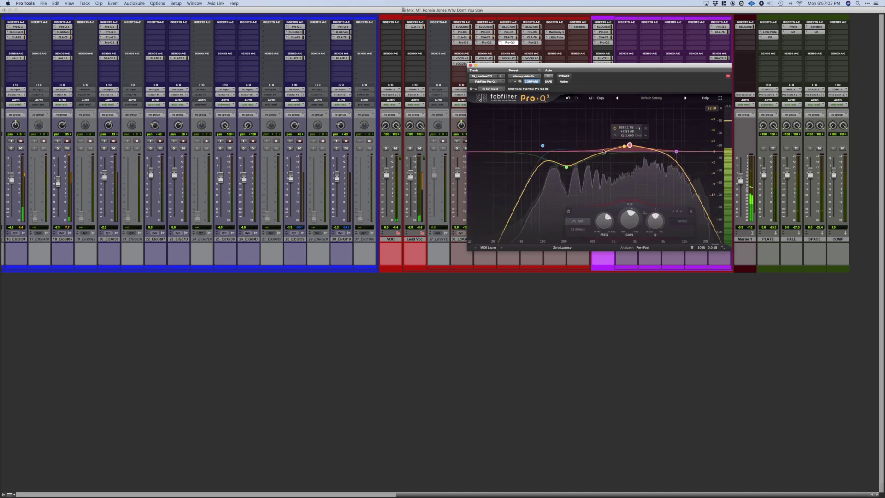
drag(544, 146, 574, 146)
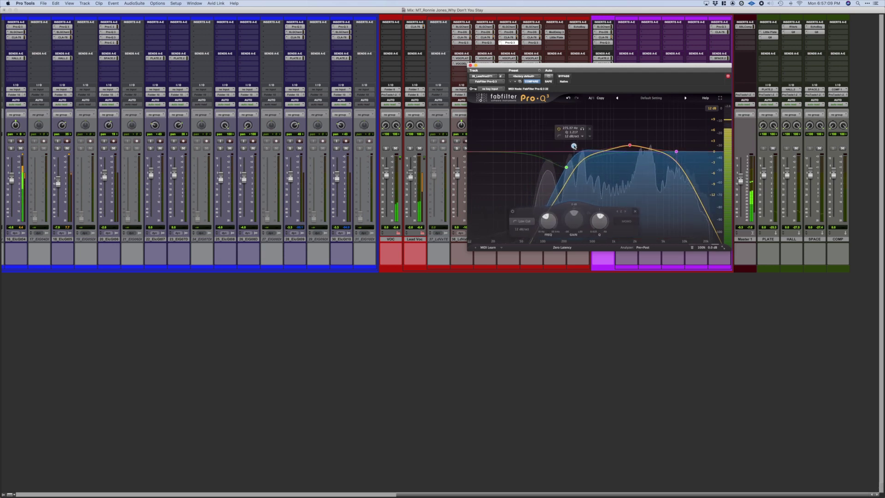
click(470, 66)
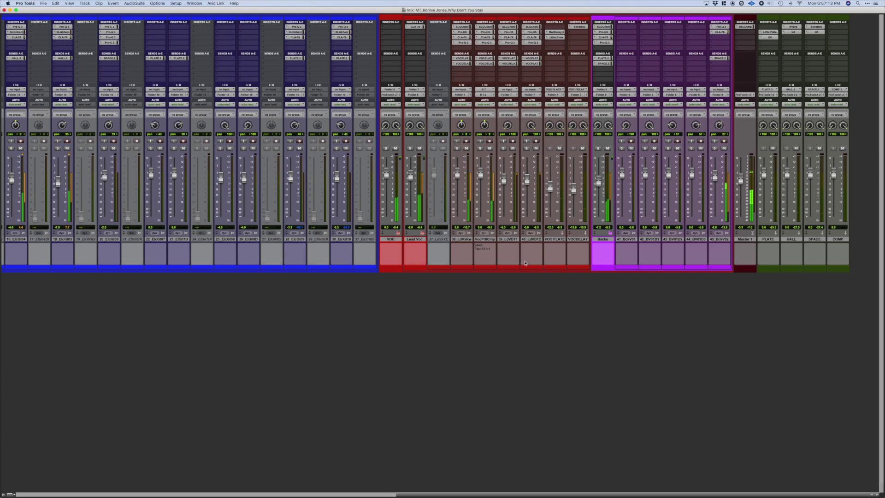
Play the song briefly from the start of Chorus 2 in the Edit window.
key(super+equal)
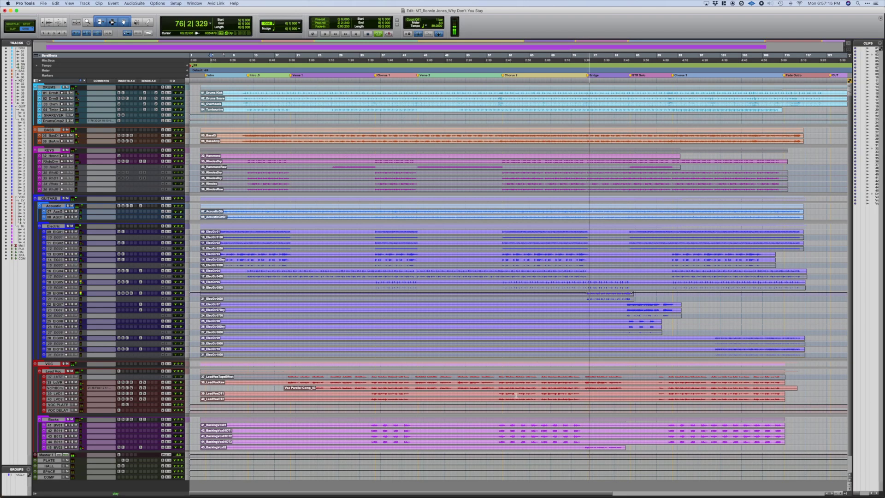
click(502, 394)
key(space)
key(space)
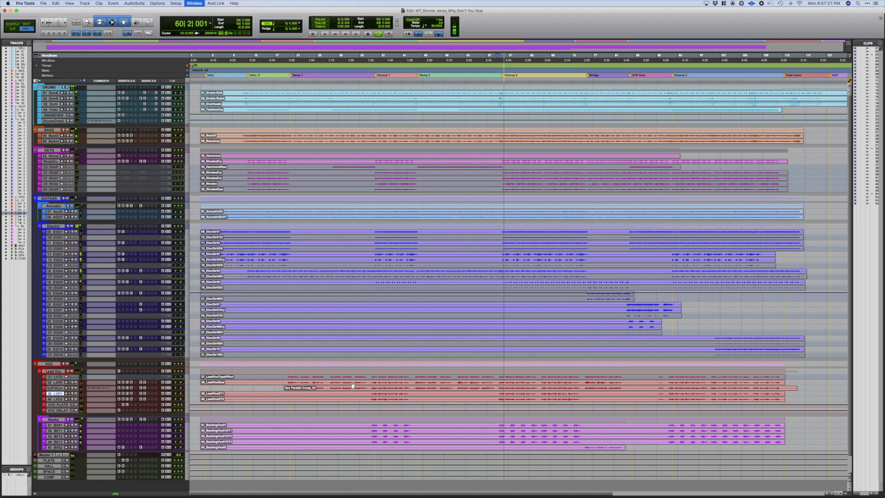
Audition the two lead vocal doubles in solo, clear both solos, and save the session.
key(super+equal)
click(504, 149)
click(527, 148)
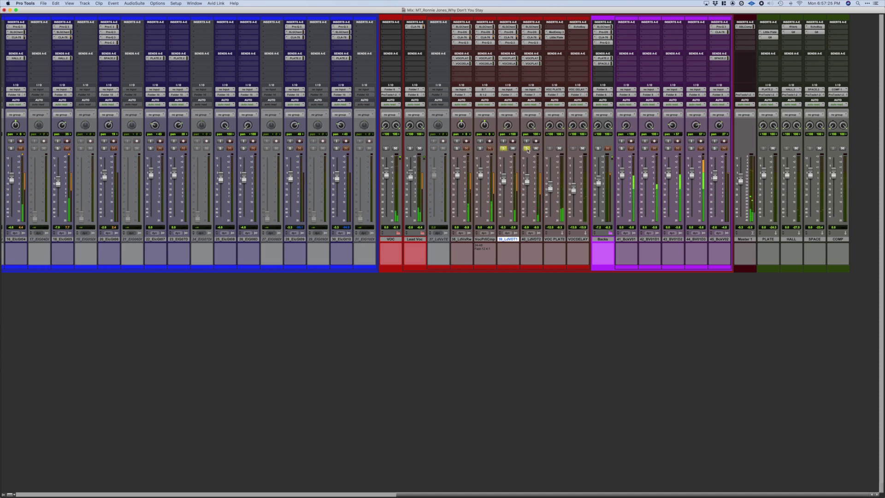
click(527, 148)
click(504, 148)
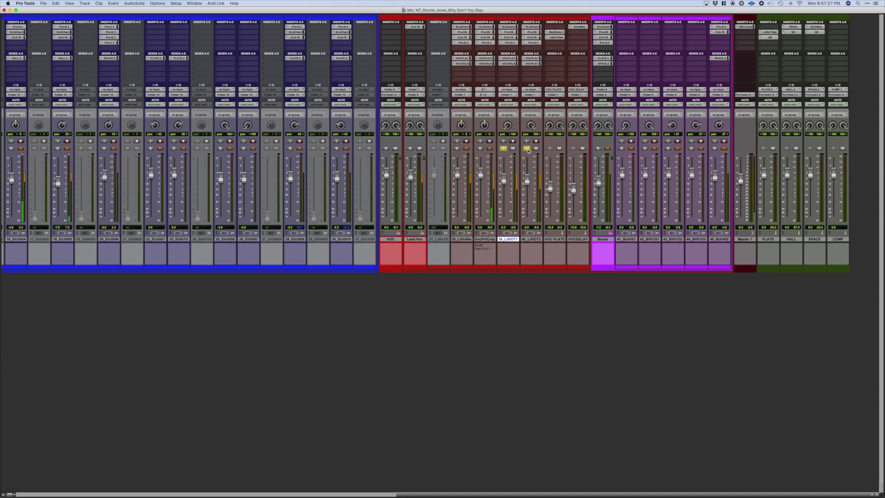
key(super+s)
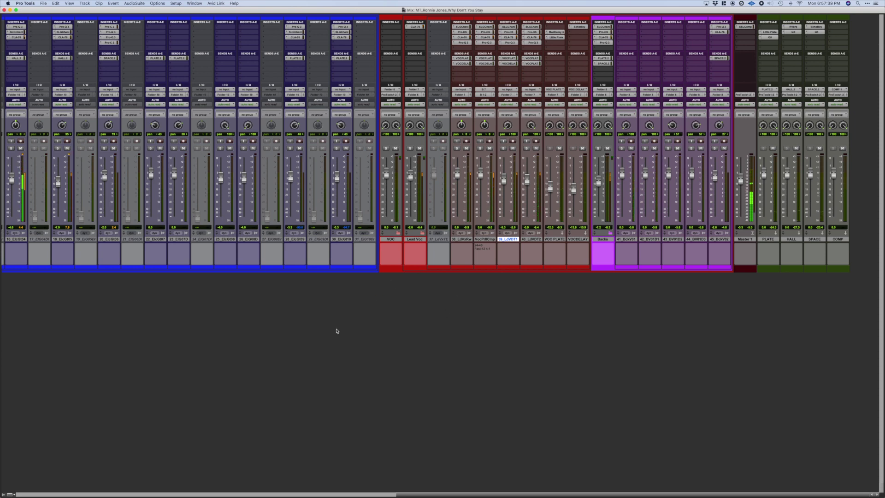
Review the mixer channels, and listen to the mix from just before Chorus 3 and again near bar 107.
scroll(336, 329, left, 5)
scroll(332, 332, left, 10)
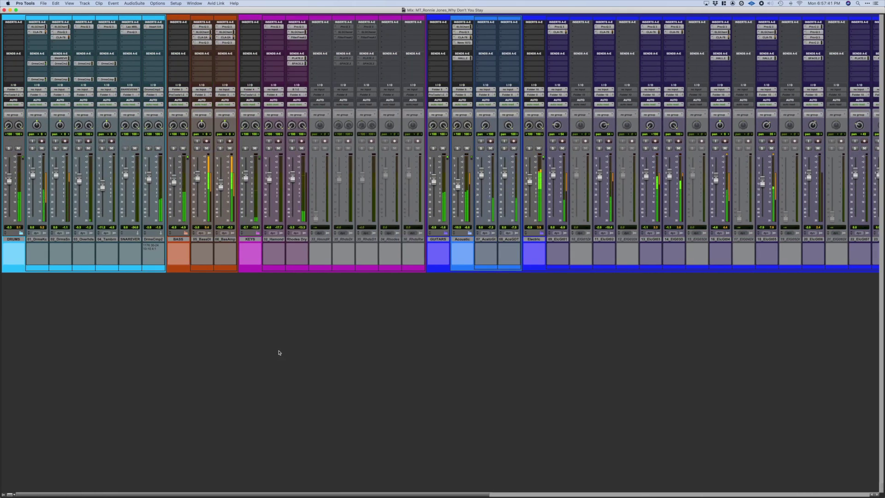
scroll(279, 353, right, 15)
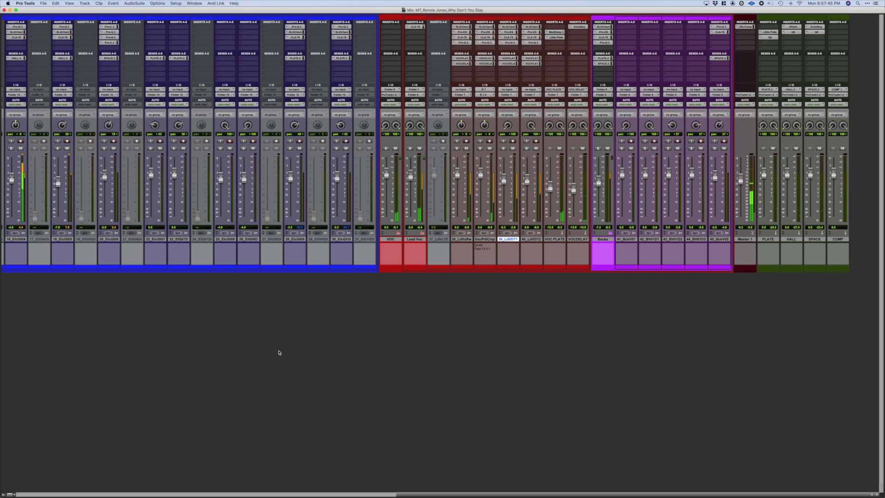
key(super+equal)
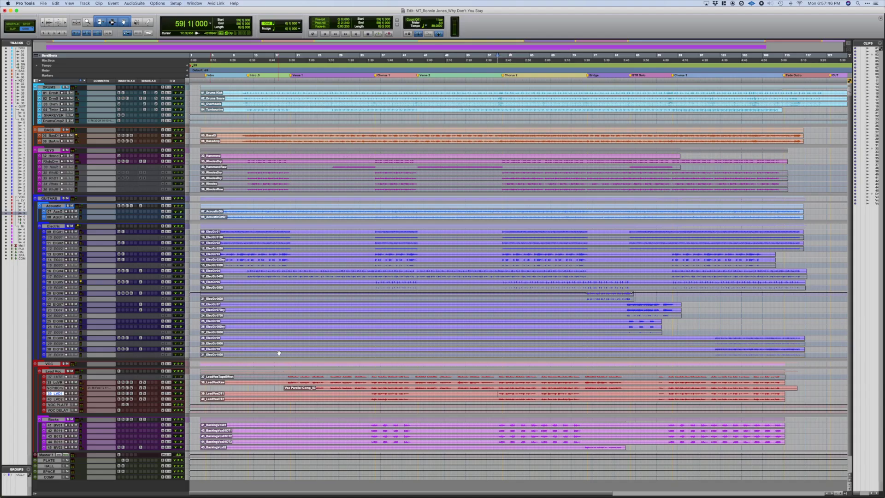
click(668, 382)
key(space)
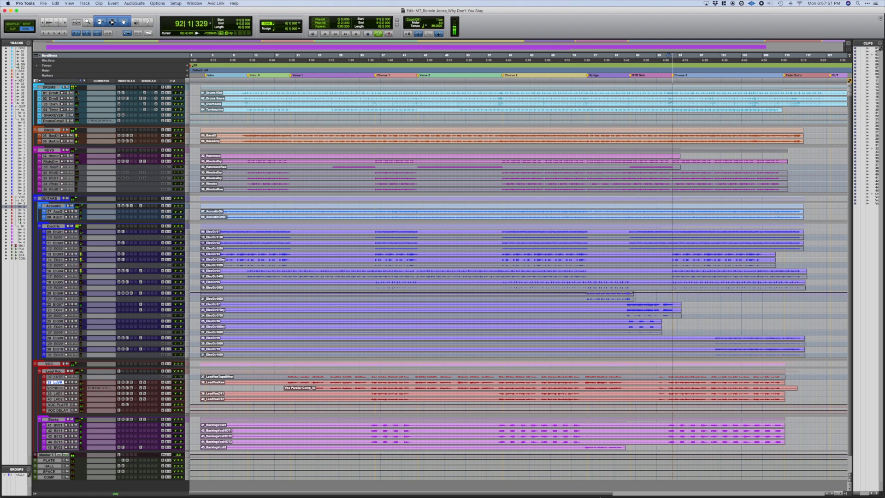
mouse_move(598, 490)
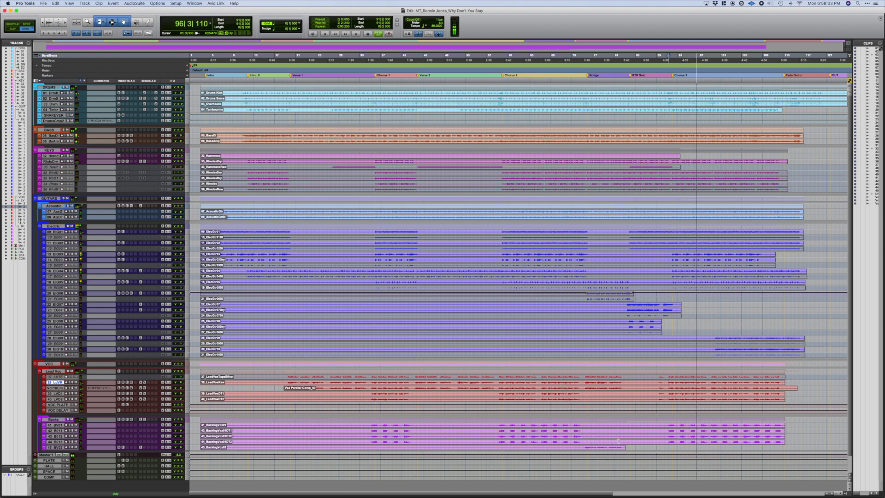
click(752, 136)
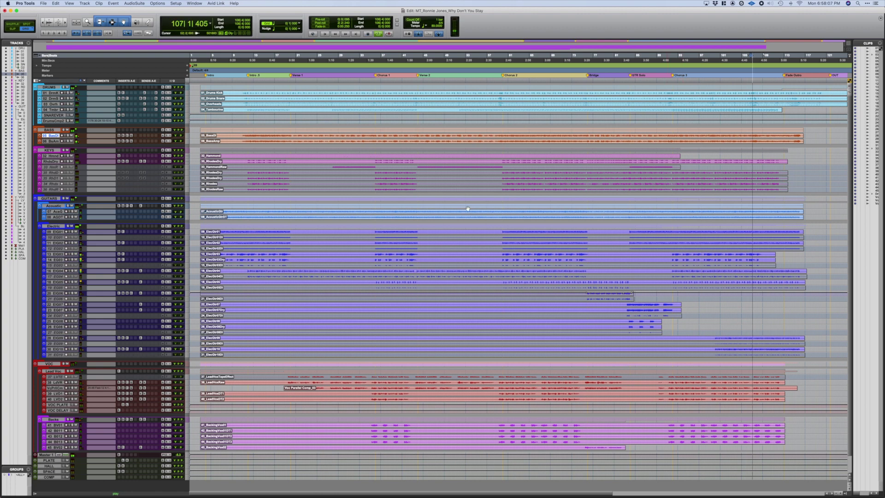
key(space)
Bounce the mix offline from Pro Tools 1-2 (Stereo) as a 24-bit WAV, adding _PT to the file name and importing it after the bounce.
click(48, 87)
key(super+alt+b)
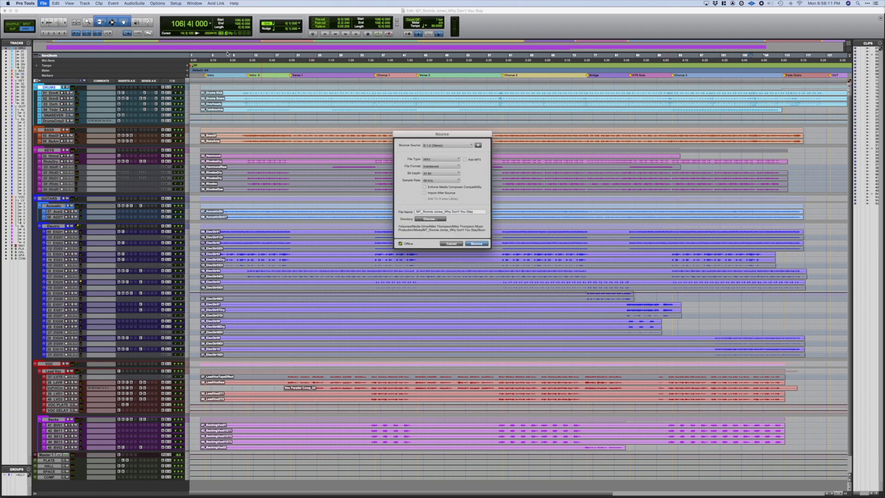
click(446, 146)
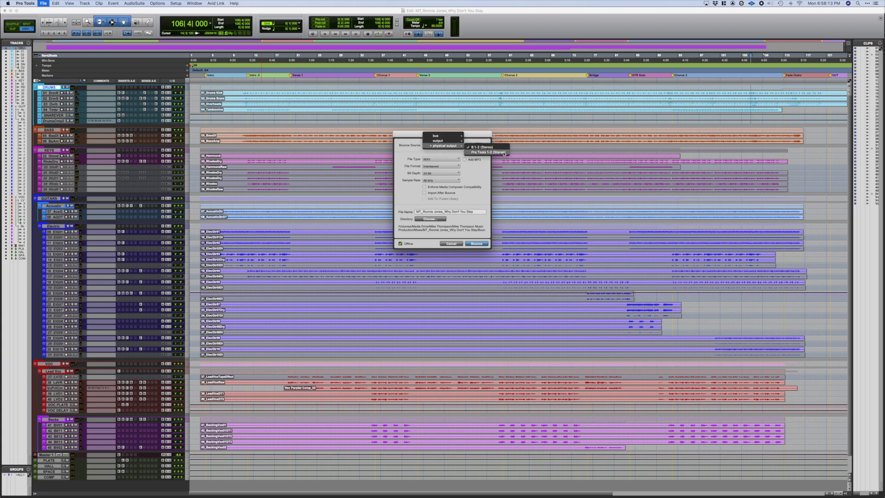
click(486, 150)
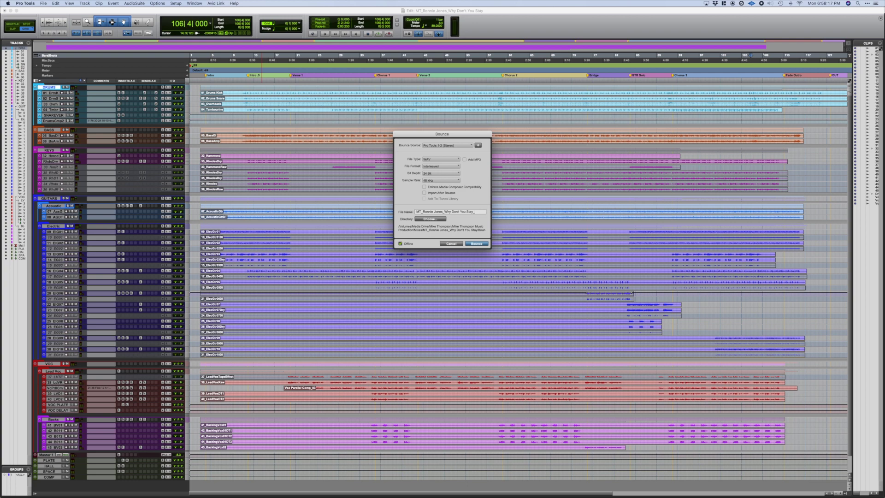
click(424, 193)
click(467, 247)
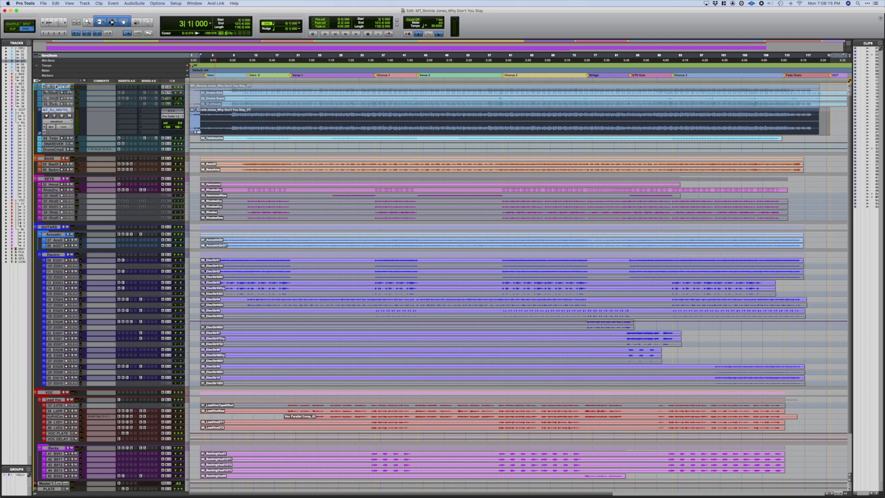
Move the imported bounce track above the DRUMS folder and colour it yellow.
drag(56, 86, 56, 87)
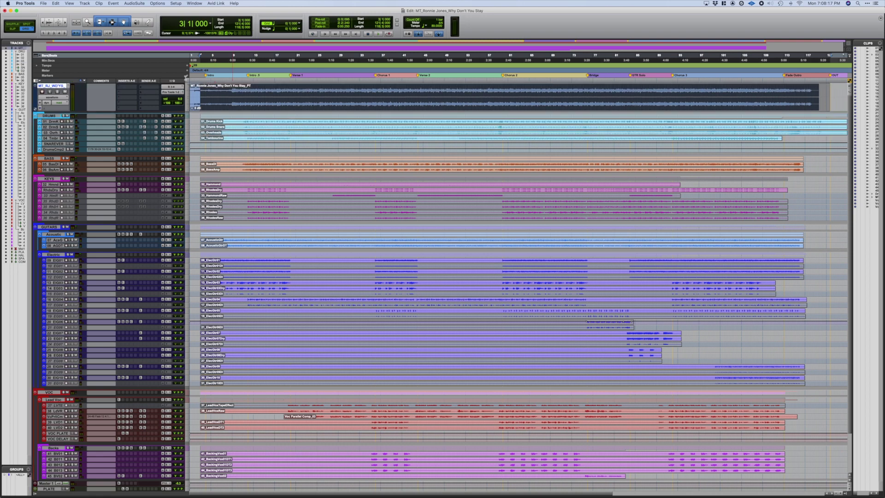
double_click(34, 100)
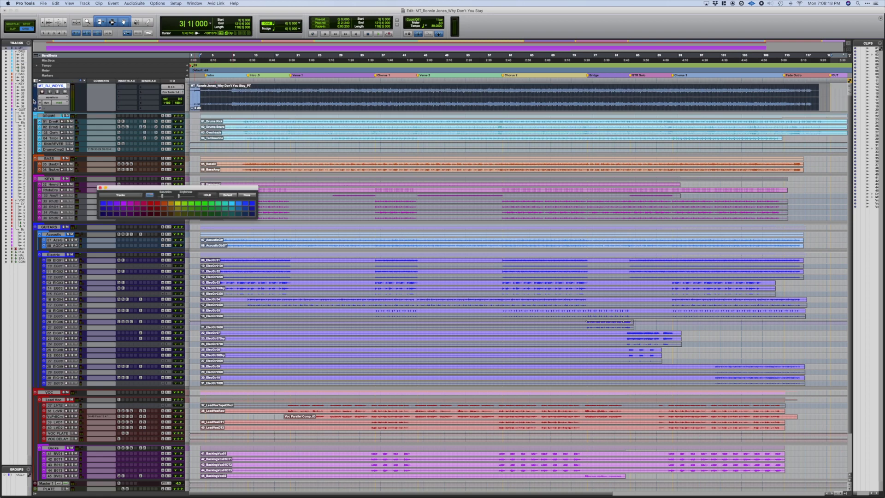
click(178, 205)
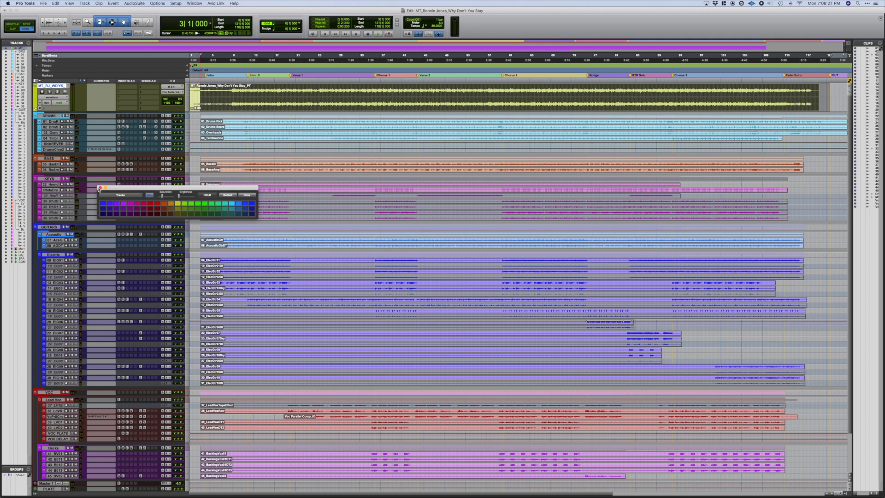
click(100, 188)
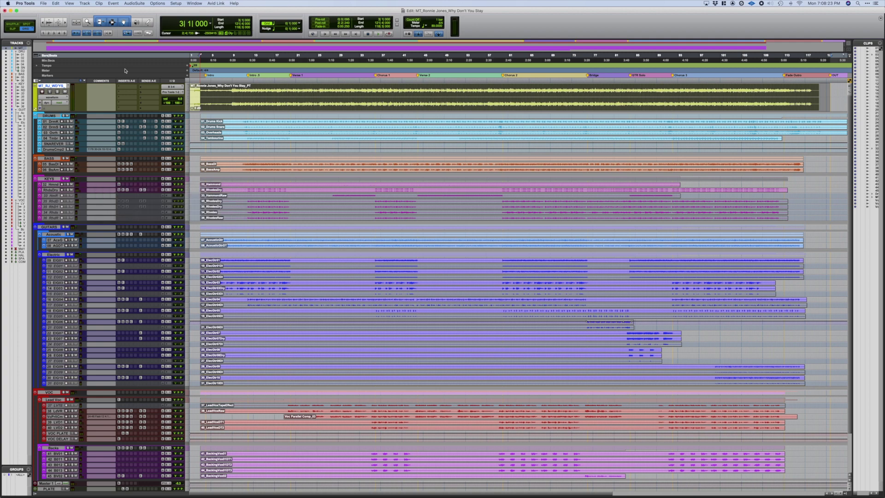
Check playback at the start of the bounced clip and move the clip to begin at bar 3.
click(195, 89)
key(space)
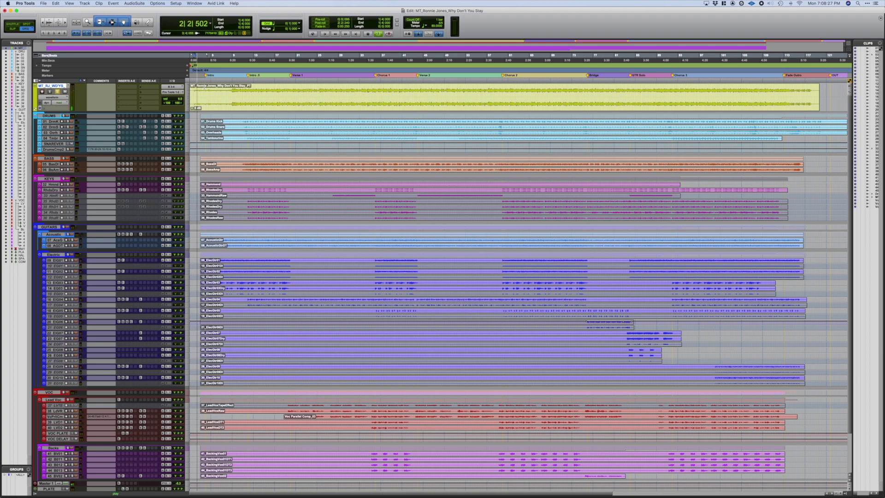
key(space)
click(223, 105)
drag(224, 105, 218, 99)
key(space)
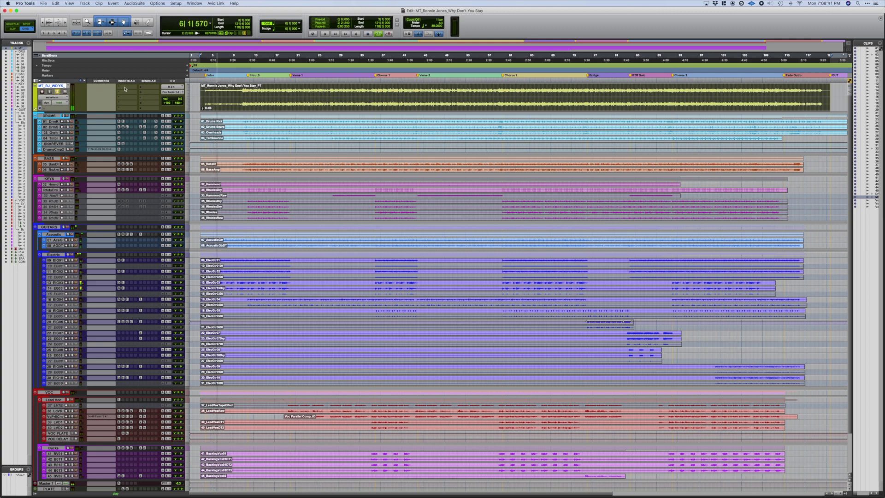
key(space)
Create a stereo audio track named MT_Print below the bounce track and colour it the same yellow.
right_click(70, 86)
key(Escape)
key(super+shift+n)
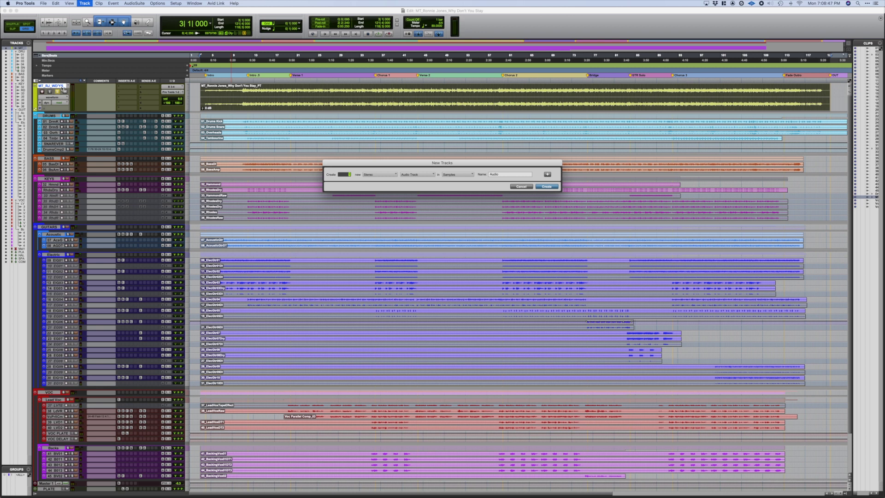
key(Tab)
text(M)
key(Return)
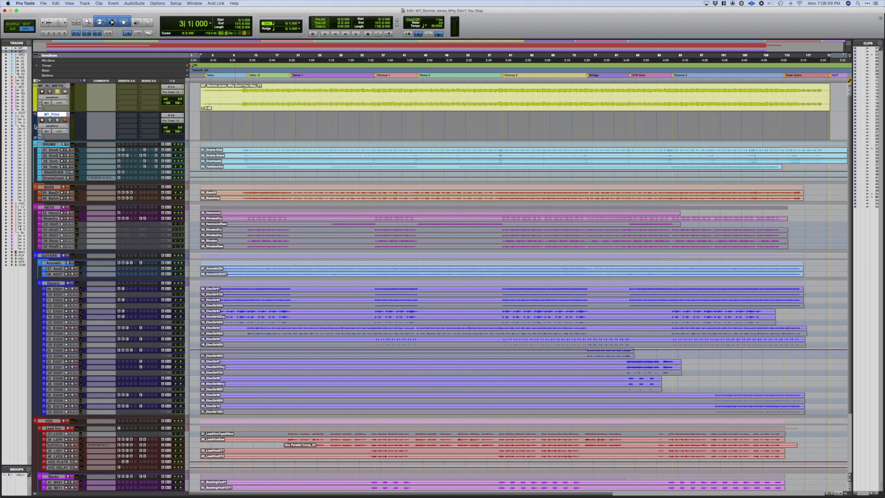
double_click(35, 127)
click(178, 206)
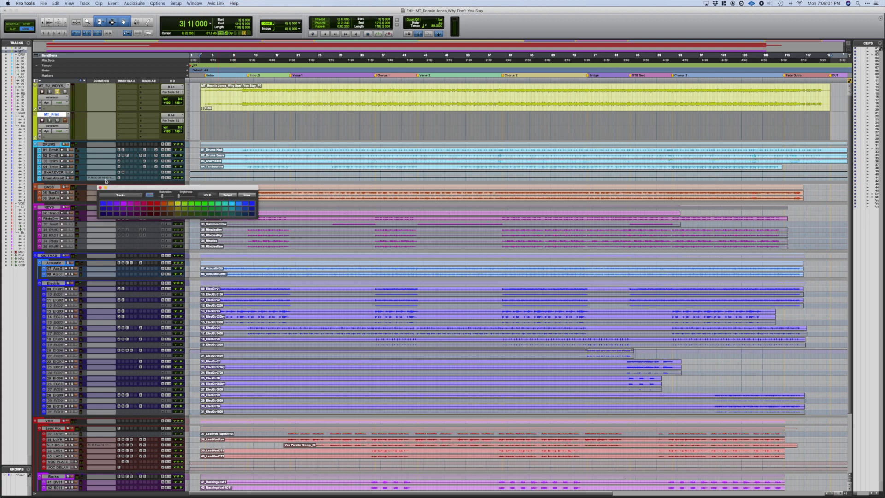
click(100, 188)
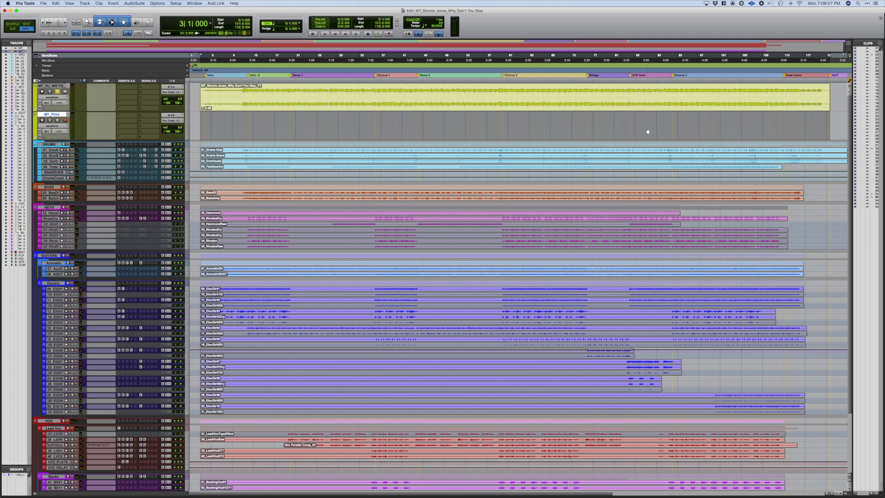
With Chorus 3 of the bounced clip selected, add a B 1-2 send to its track and set MT_Print's input to B 1-2 (Stereo).
drag(671, 97, 785, 98)
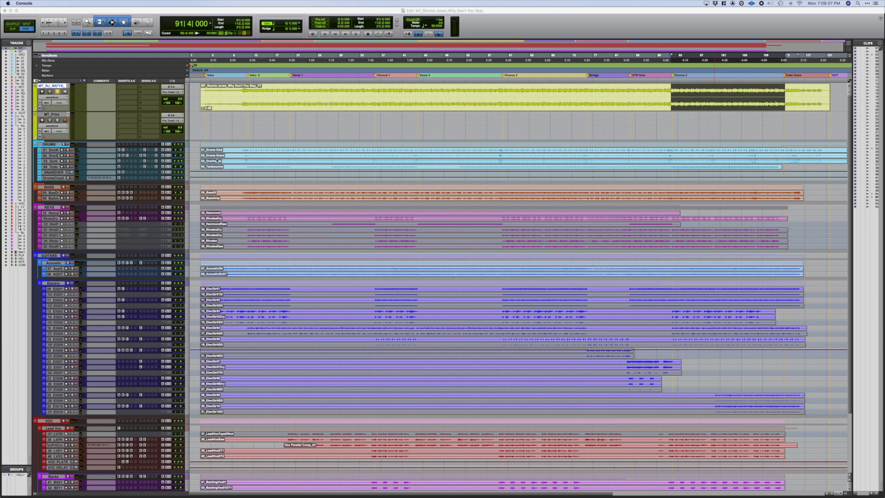
click(143, 88)
mouse_move(157, 117)
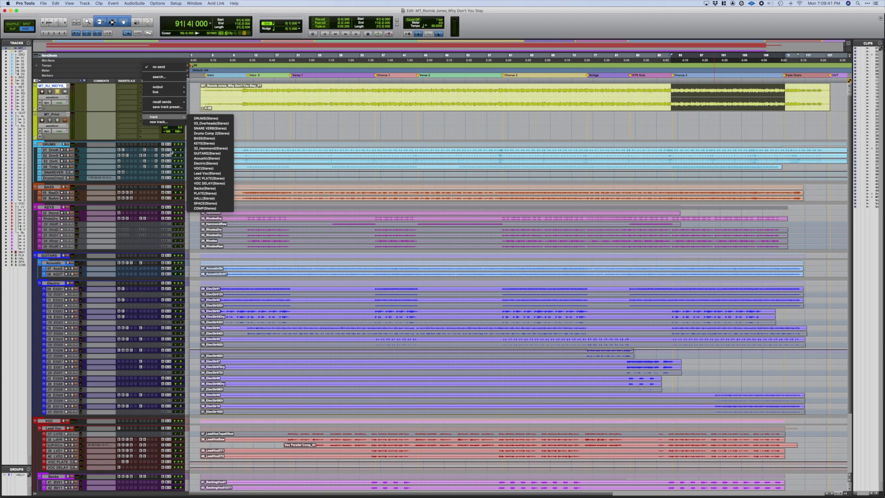
mouse_move(170, 87)
click(223, 89)
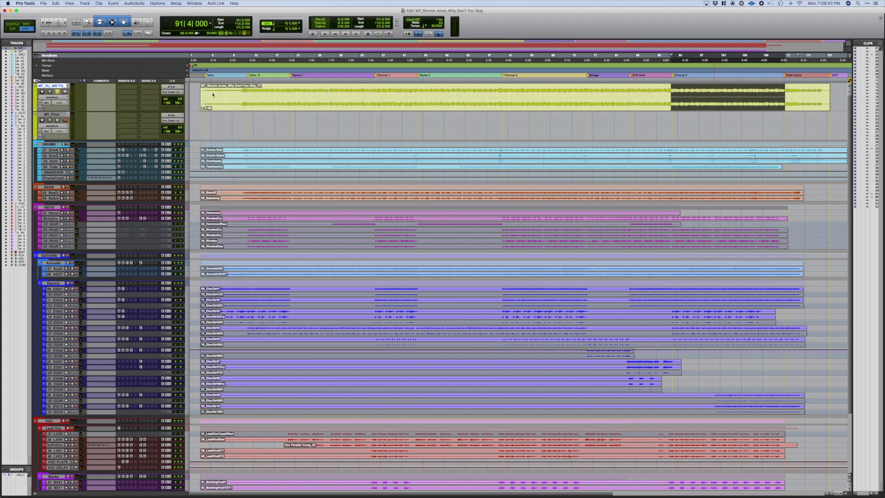
click(177, 116)
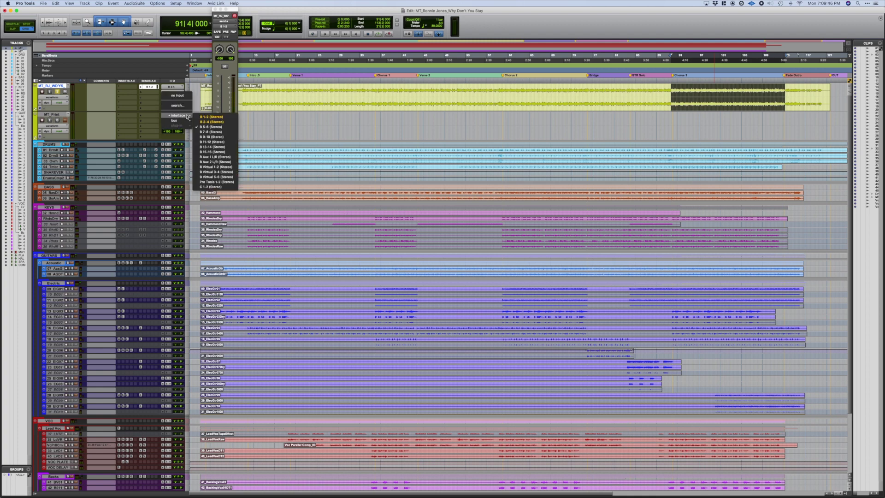
click(205, 117)
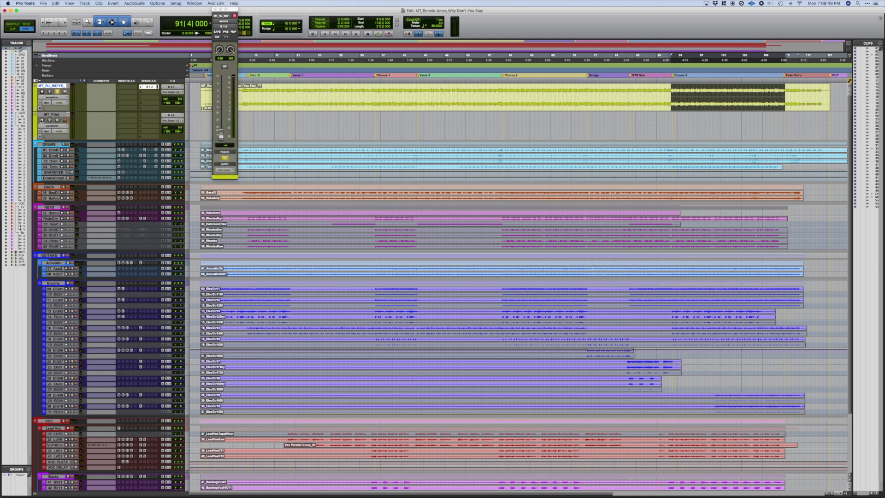
Play the selected Chorus 3 and set the bounce track's B 1-2 send level to 0.0 dB.
key(space)
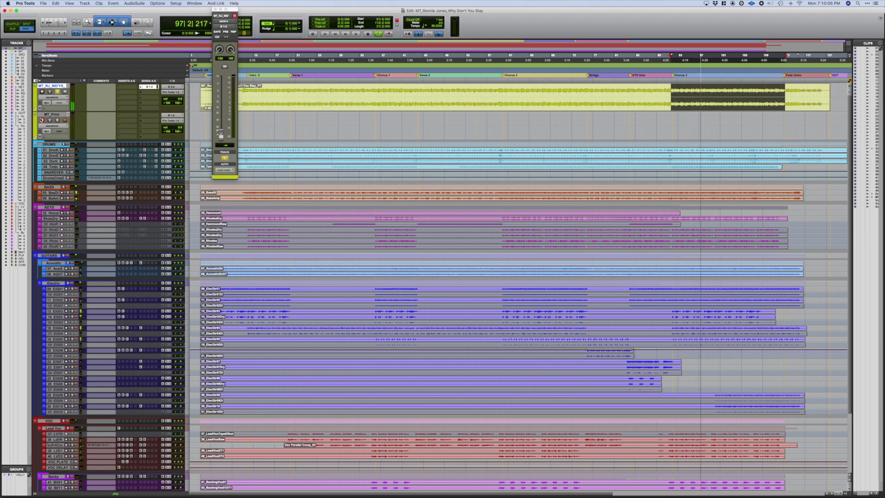
alt+click(221, 134)
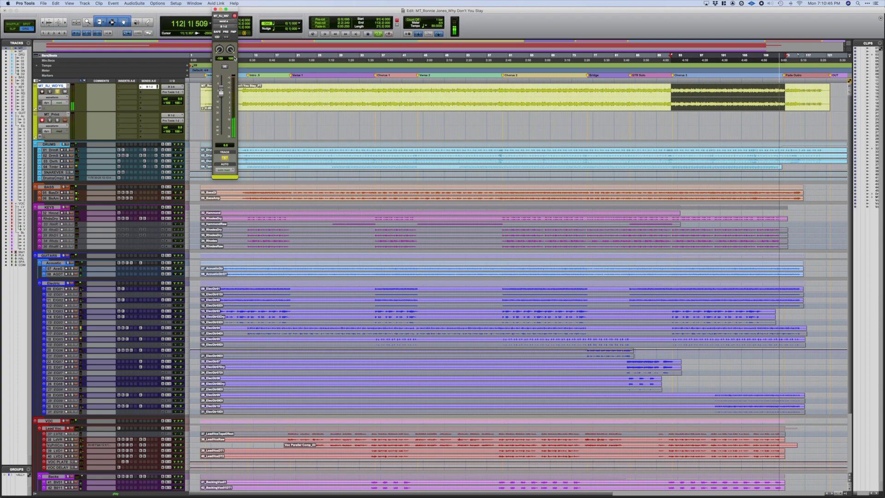
key(space)
Note the processing settings in MT_Print's comments and record the full length of the bounced clip onto MT_Print.
click(102, 119)
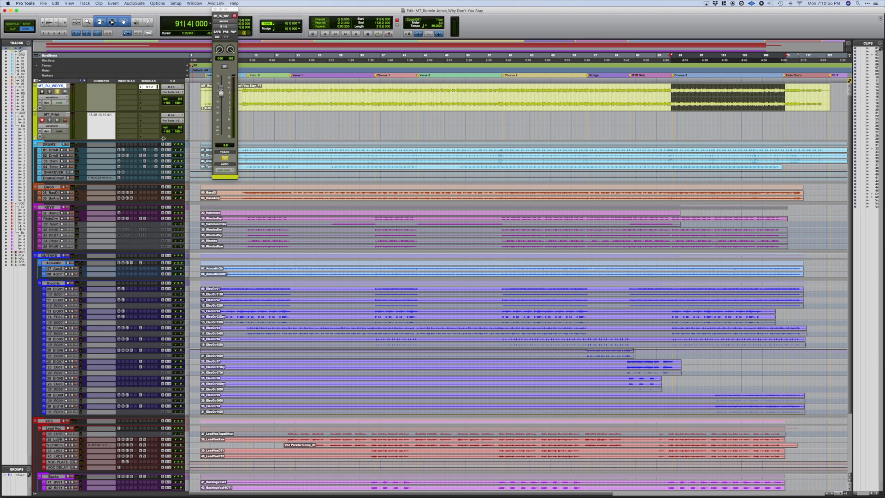
click(263, 108)
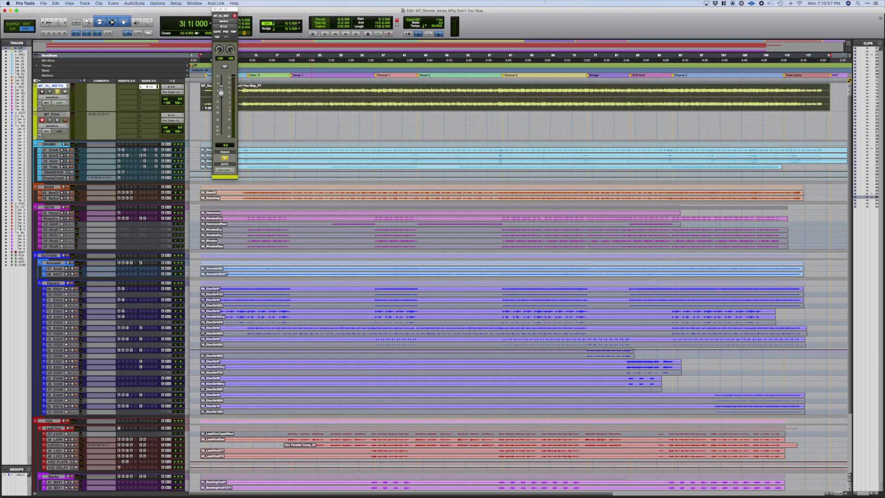
key(super+space)
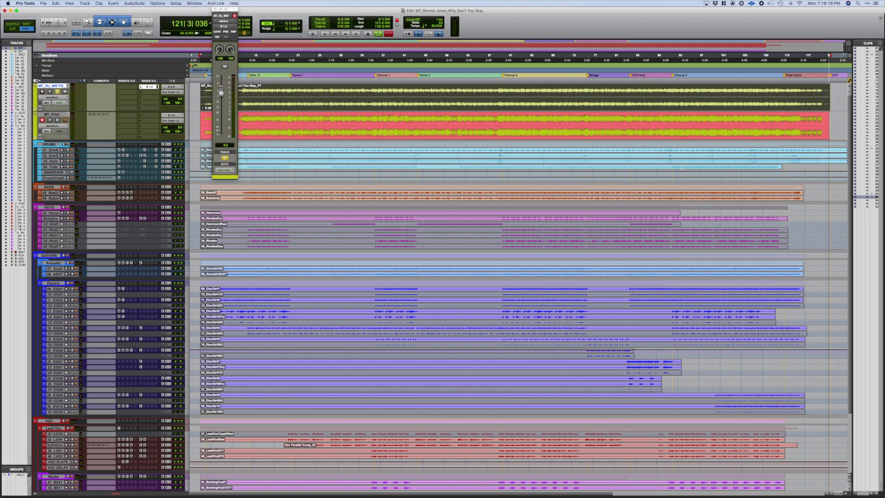
Stop the recording, split the MT_Print clip at 116|2 in the outro, and delete the part after the split.
key(space)
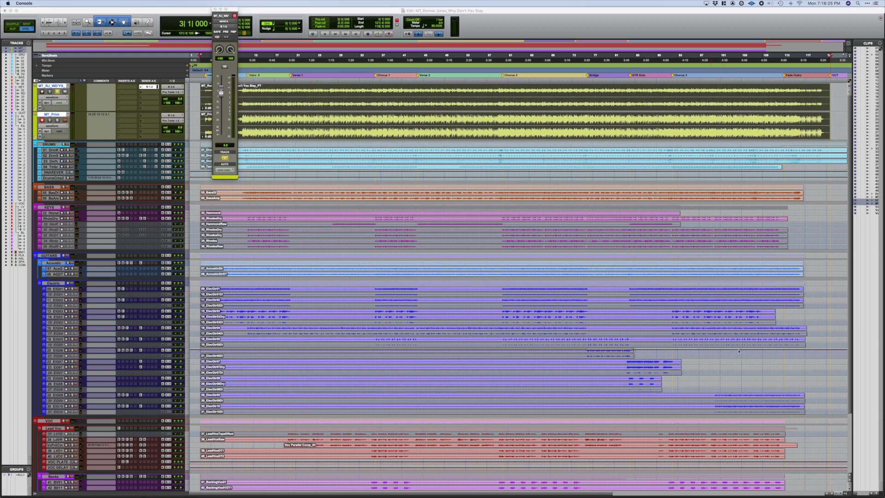
scroll(686, 212, up, 3)
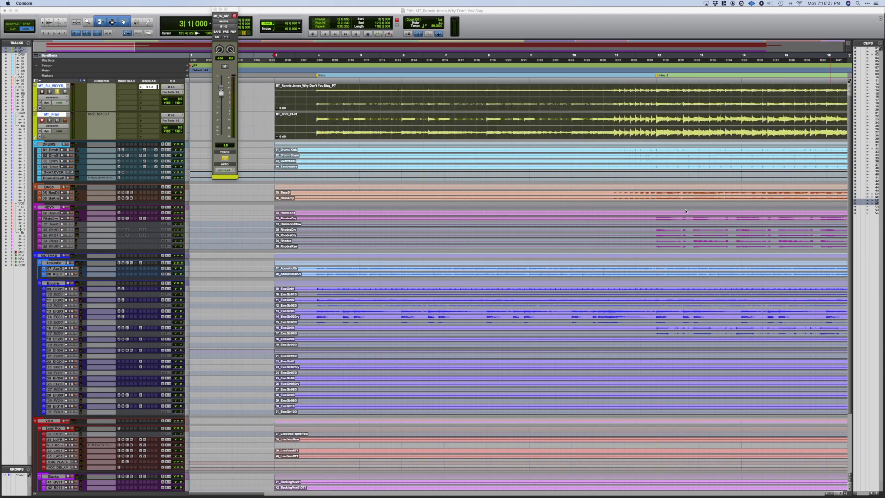
scroll(591, 176, right, 20)
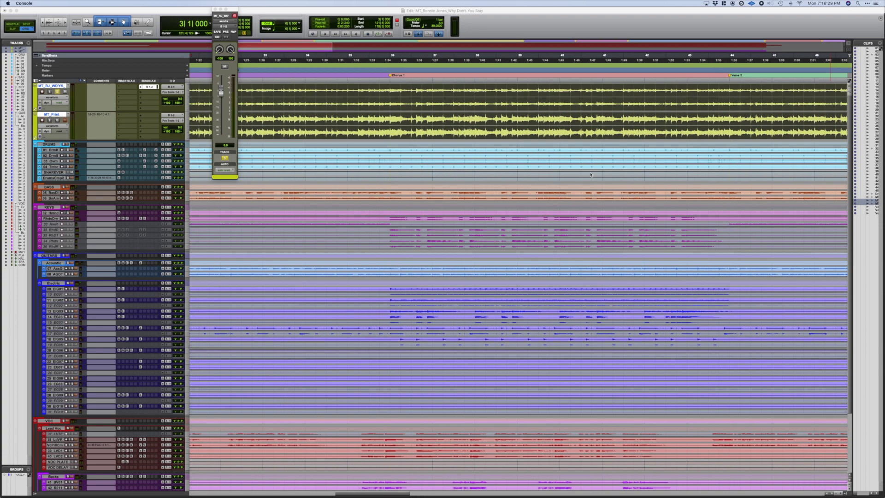
scroll(591, 175, right, 20)
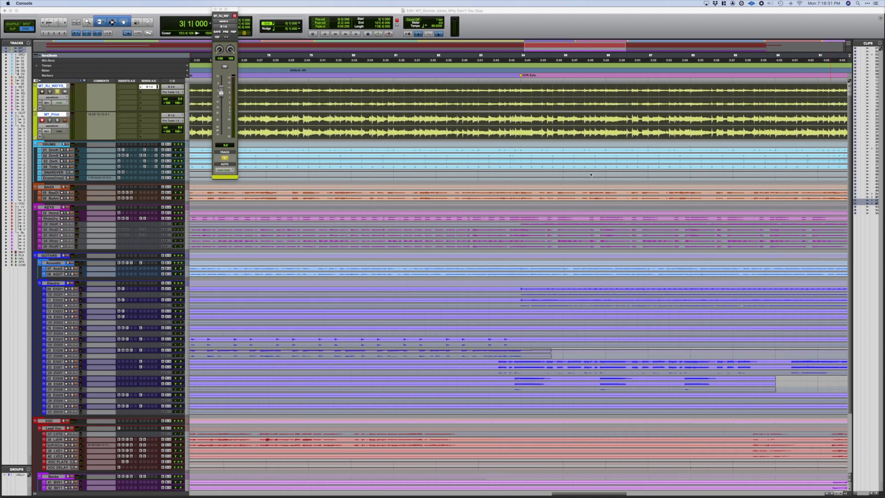
scroll(591, 175, right, 15)
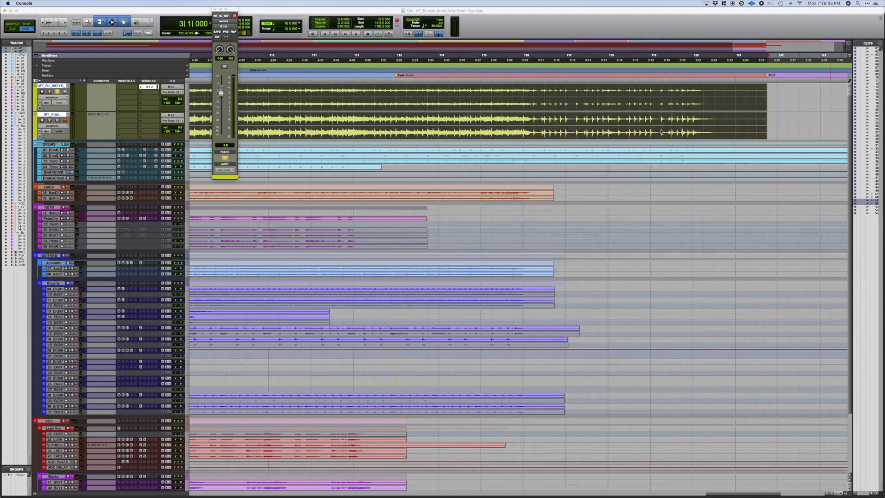
click(532, 118)
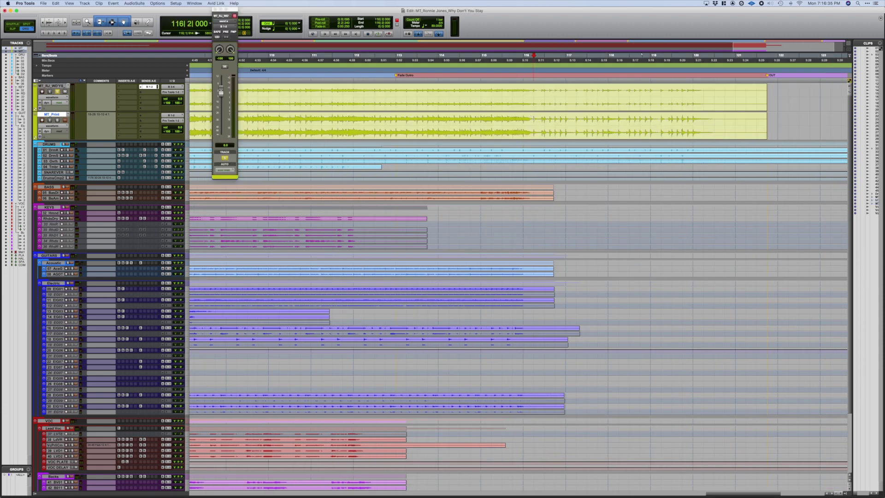
key(super+e)
click(565, 139)
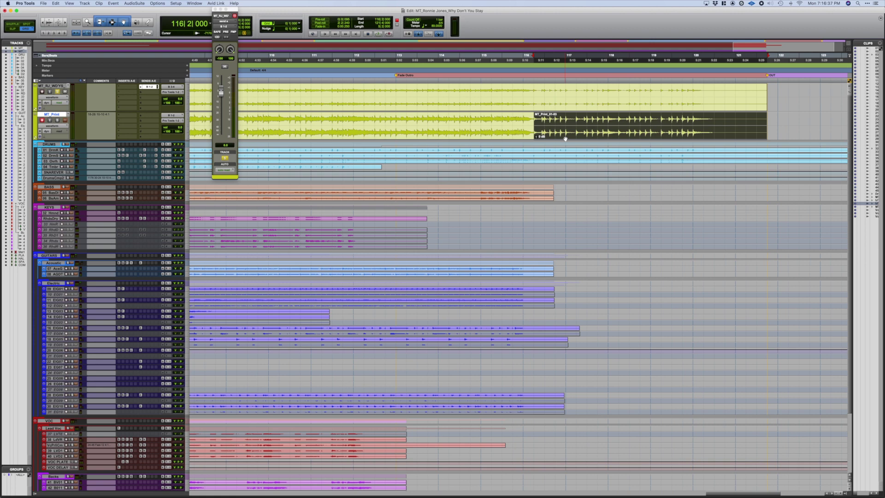
key(Delete)
Fade out the MT_Print clip from the Fade Outro marker at bar 113 to its end, and consolidate the whole clip.
drag(532, 115, 393, 133)
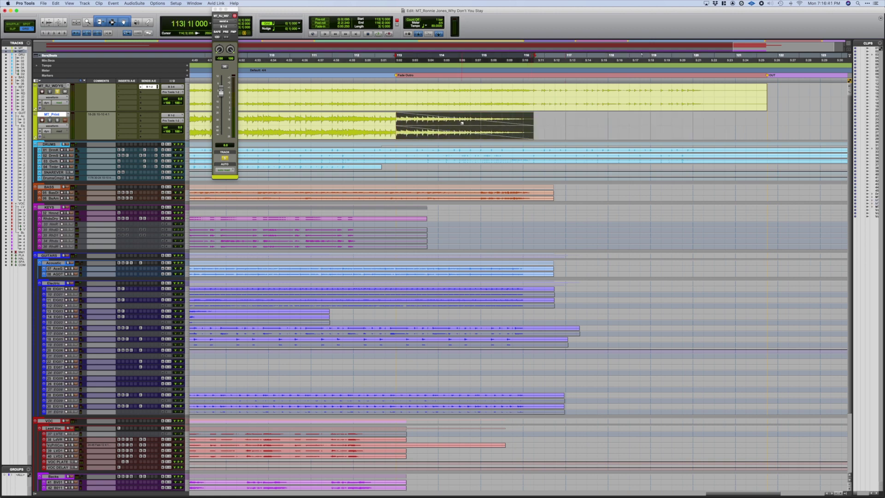
scroll(462, 131, left, 15)
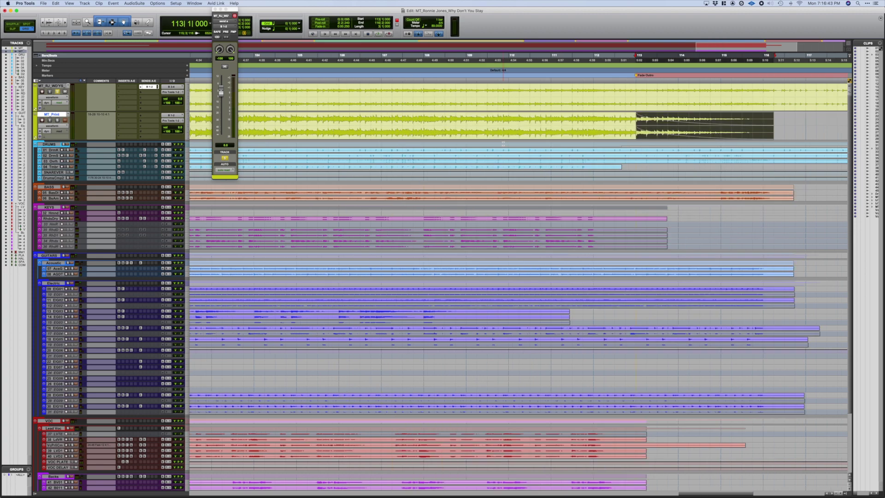
scroll(503, 144, left, 15)
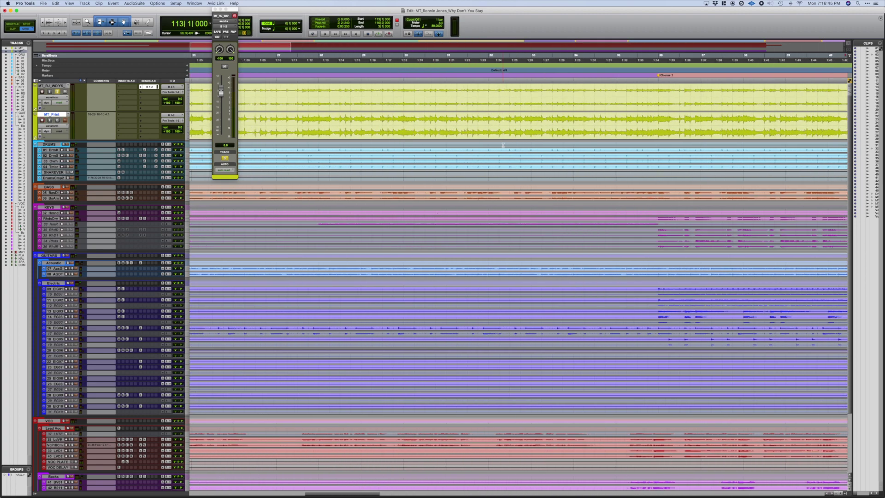
click(513, 134)
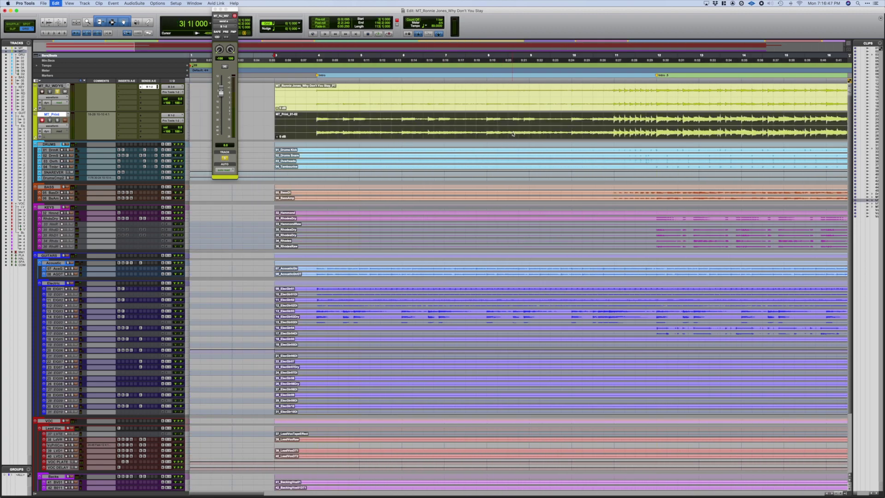
key(alt+shift+3)
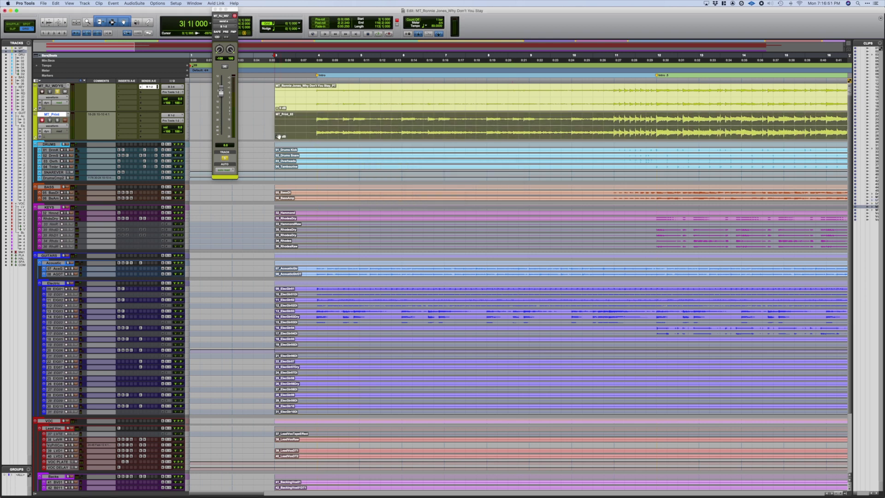
Raise the consolidated MT_Print clip's gain and cut away the silence before the first notes of the intro.
drag(278, 137, 277, 137)
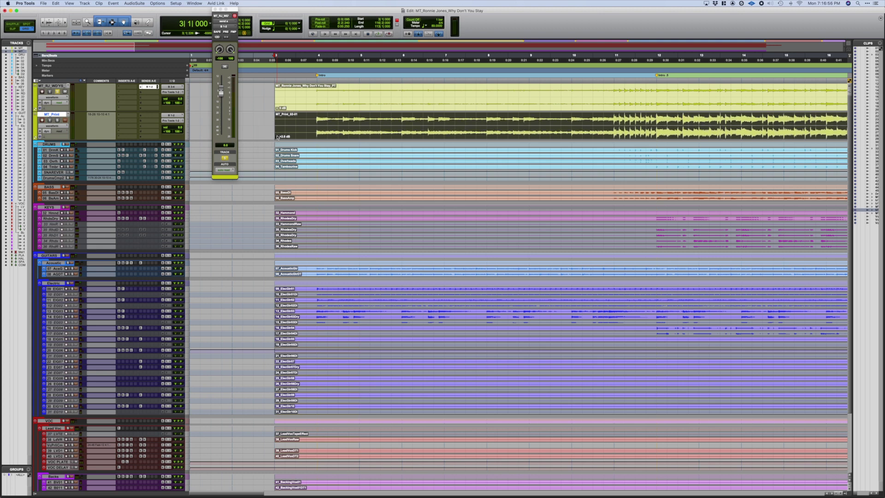
click(315, 118)
key(super+e)
click(311, 131)
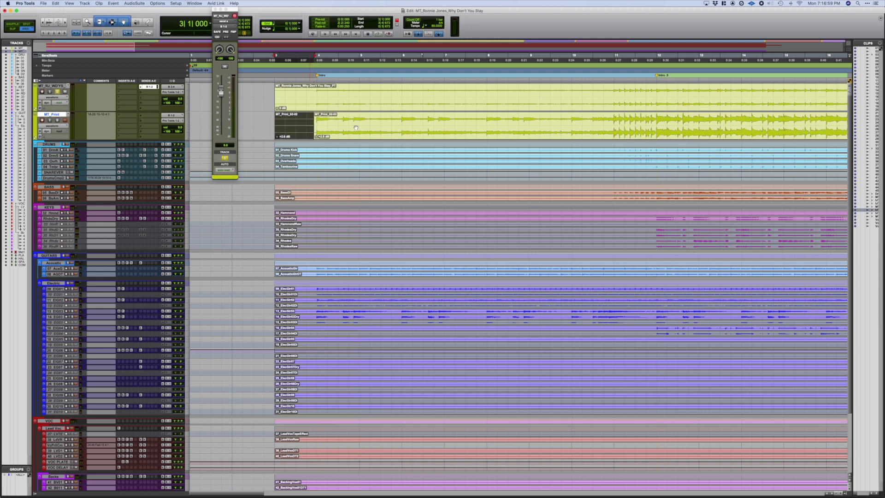
key(Delete)
Start exporting the trimmed MT_Print clip as an audio file with a 48 kHz sample rate.
click(386, 130)
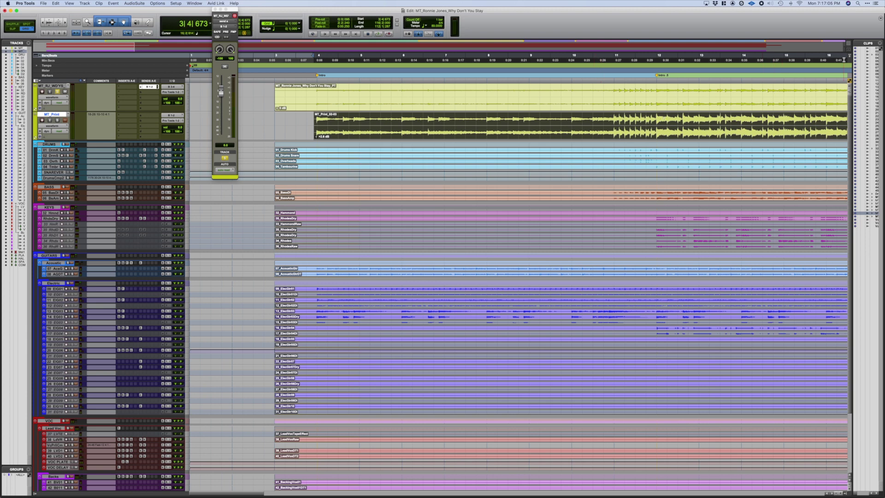
key(super+shift+k)
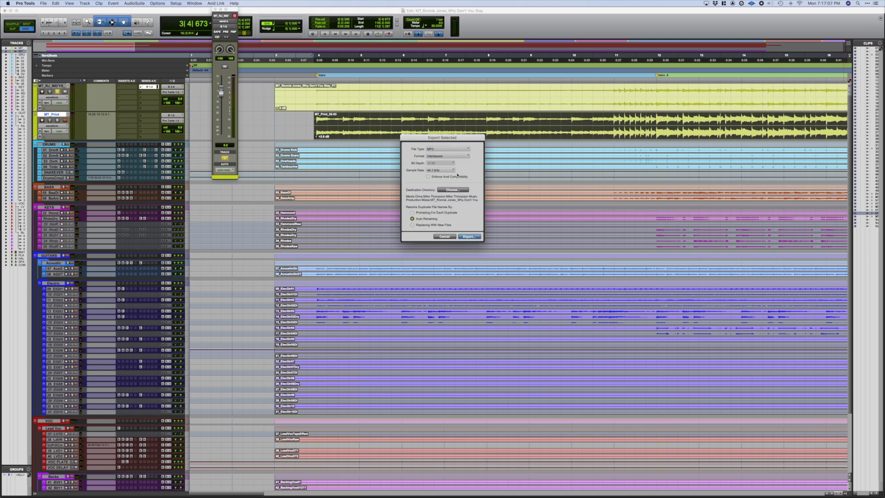
click(455, 171)
click(431, 172)
click(442, 171)
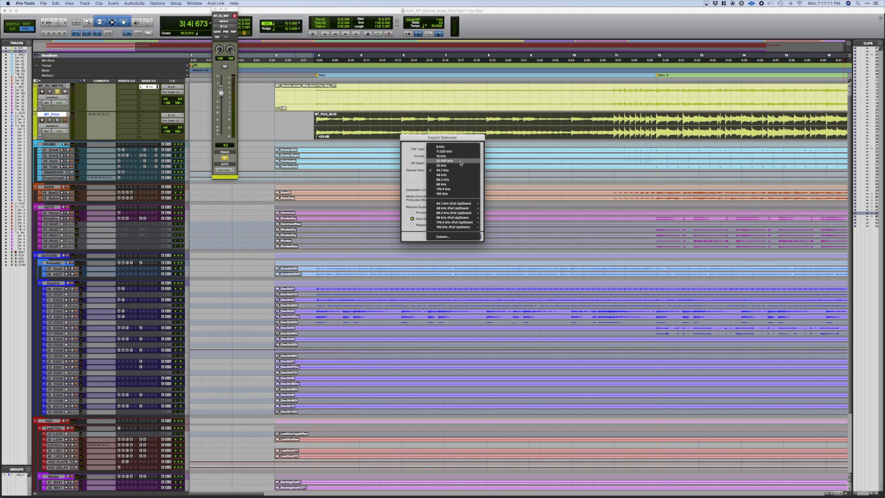
click(457, 165)
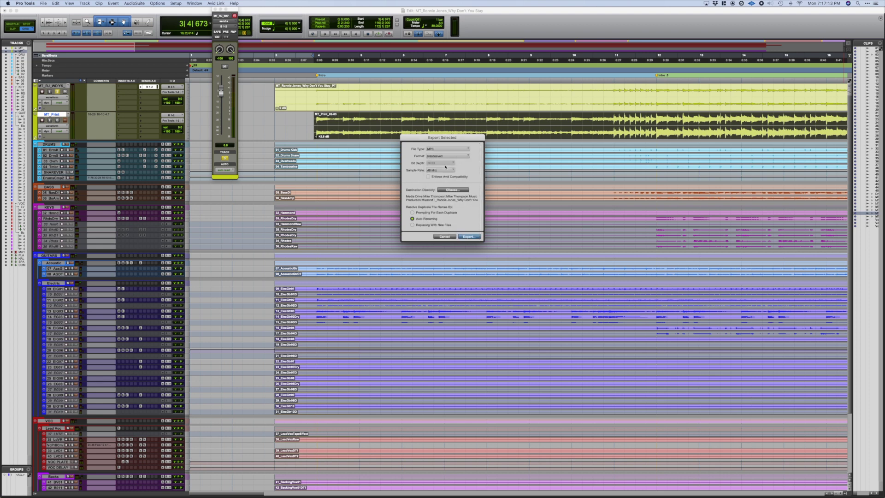
Set the export file type to WAV, choose the Desktop as destination, and export the clip.
click(452, 148)
click(435, 140)
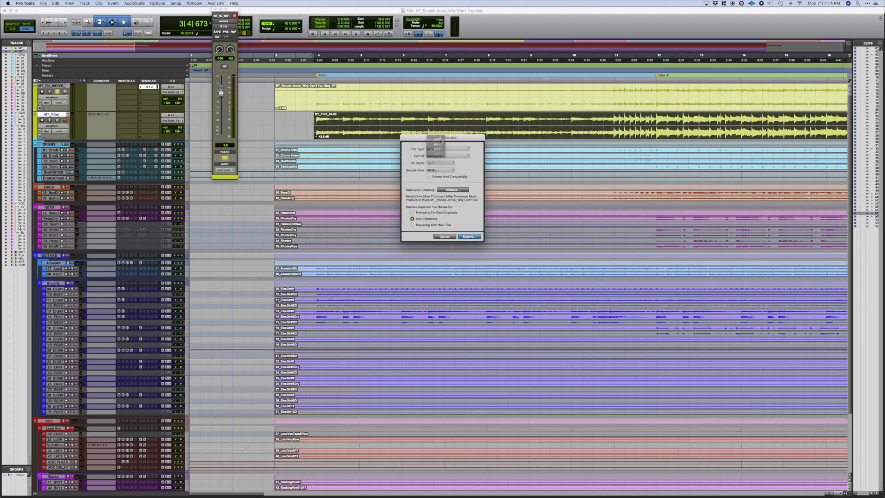
click(462, 190)
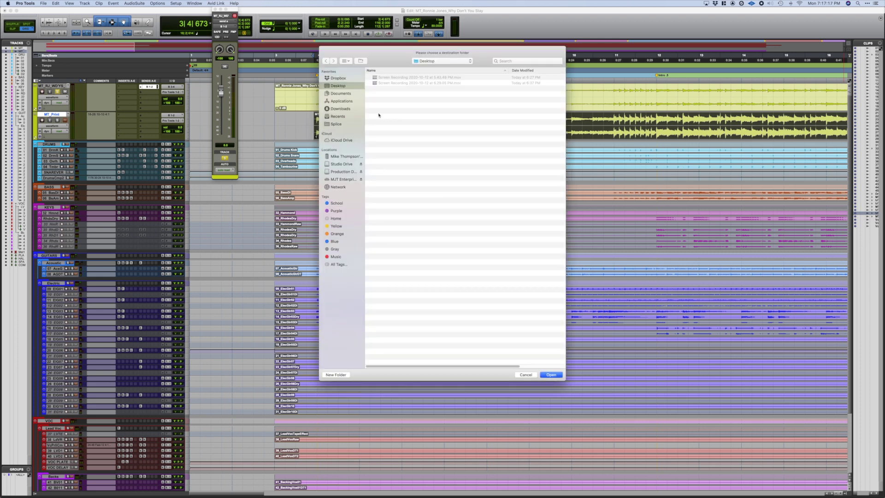
key(Return)
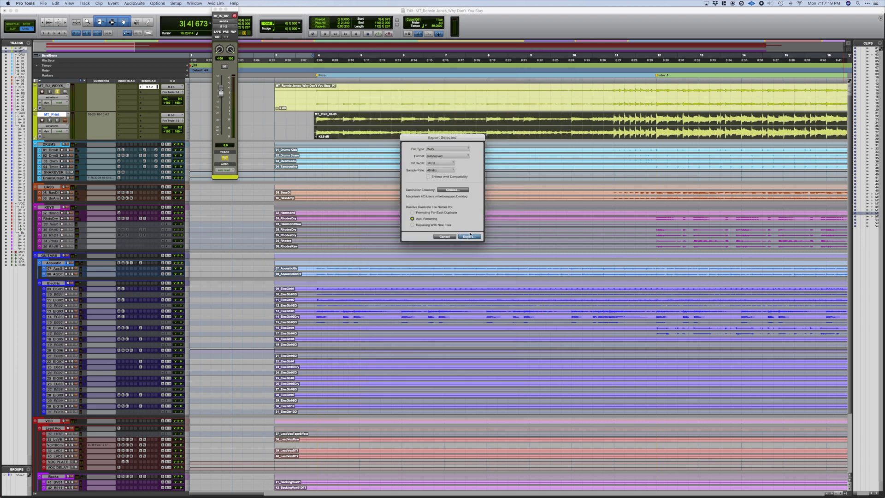
click(469, 237)
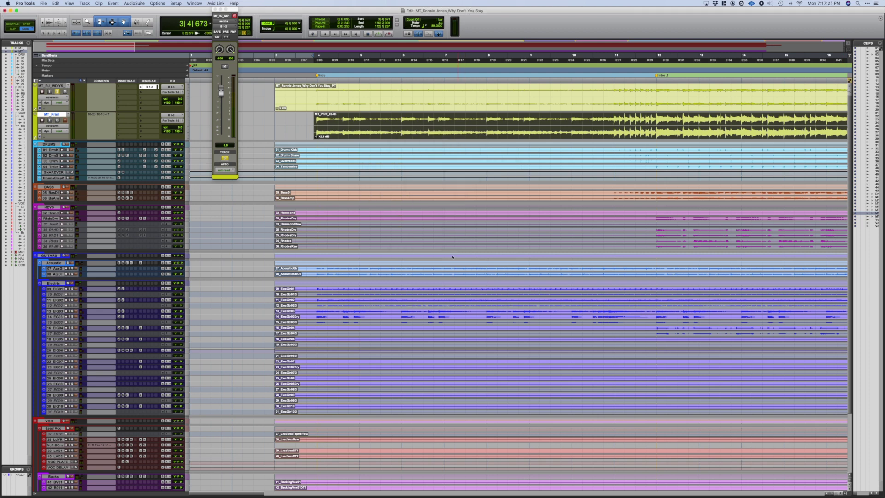